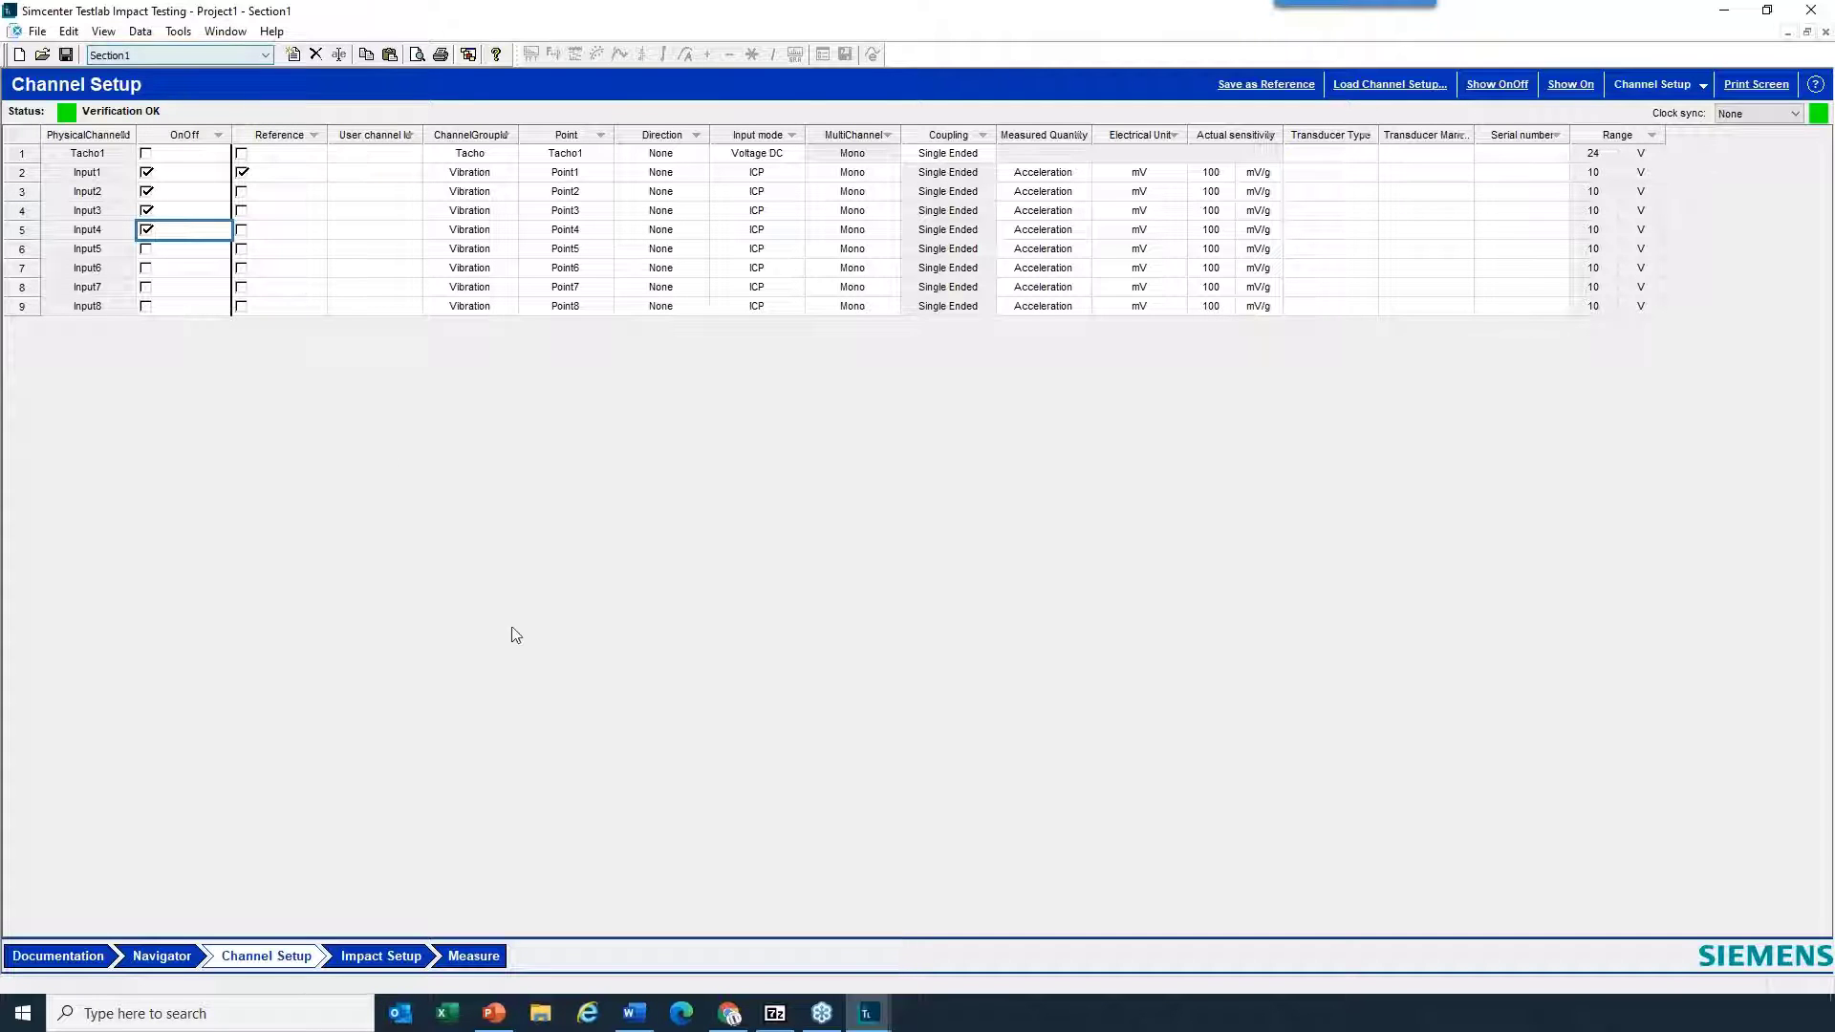
- Make sure the Geometry add-in is enabled and confirm the add-in selection
click(178, 31)
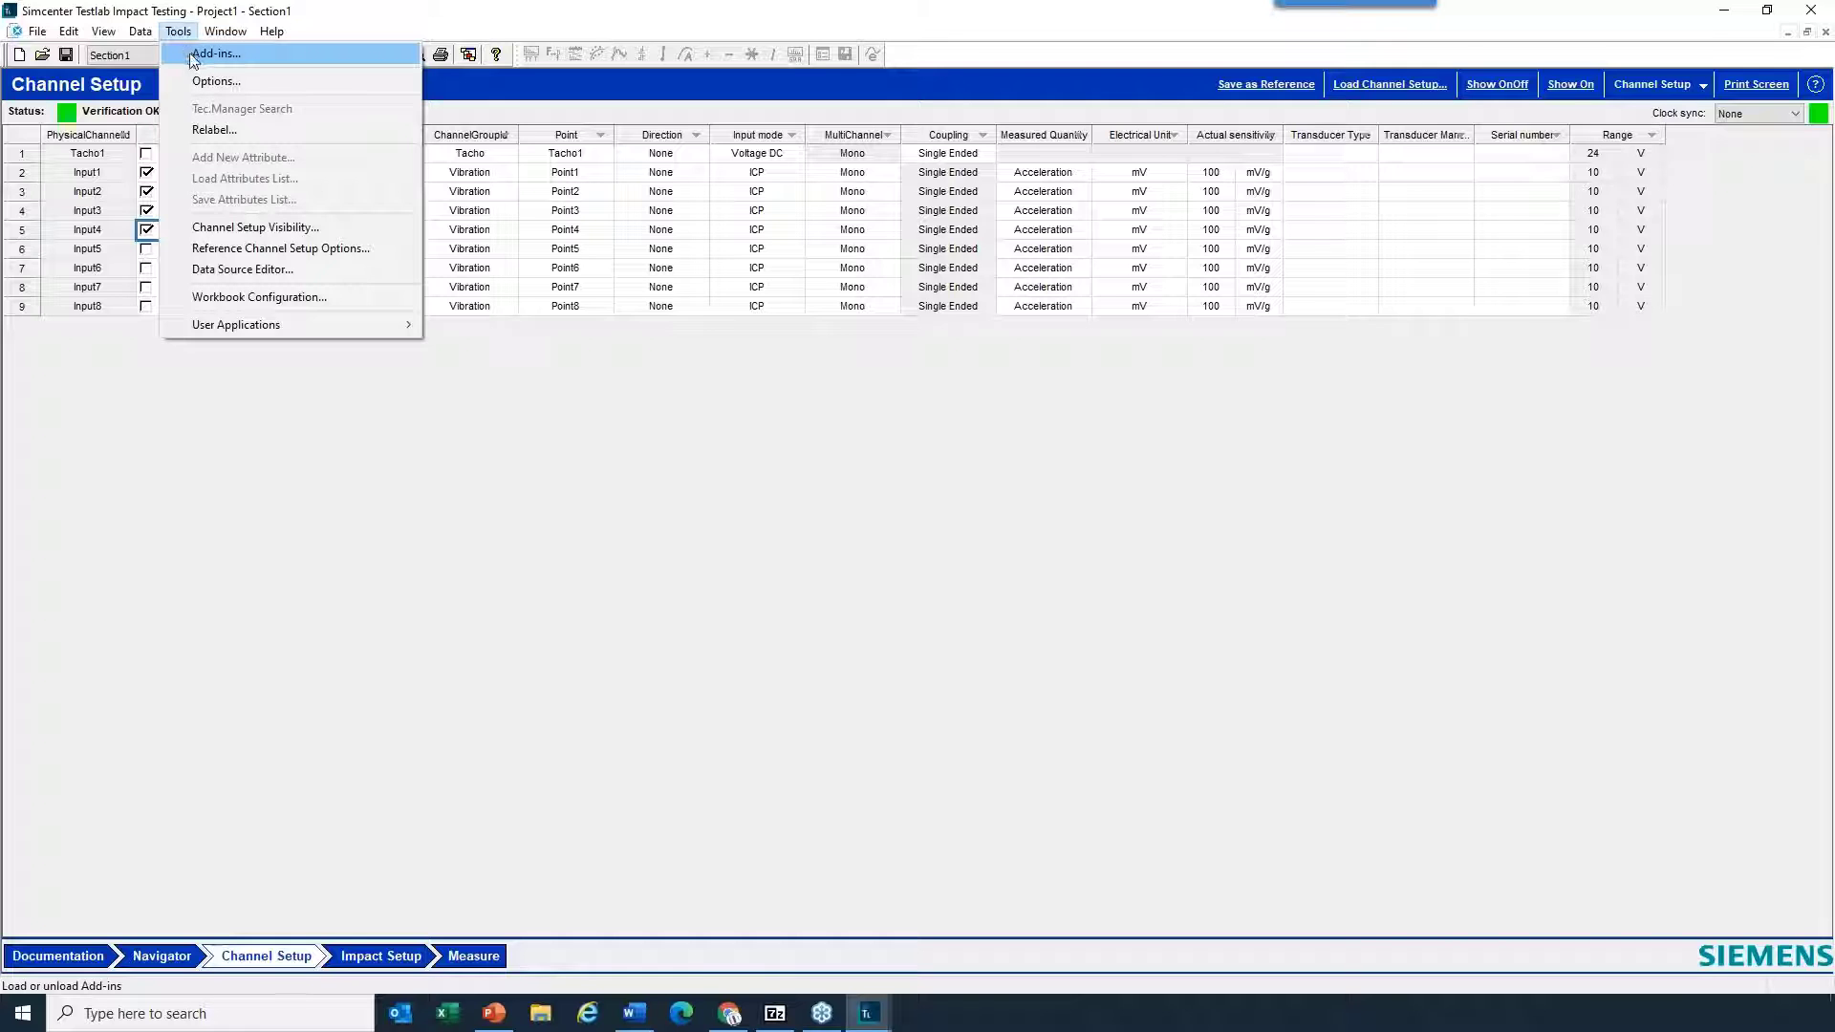
click(203, 54)
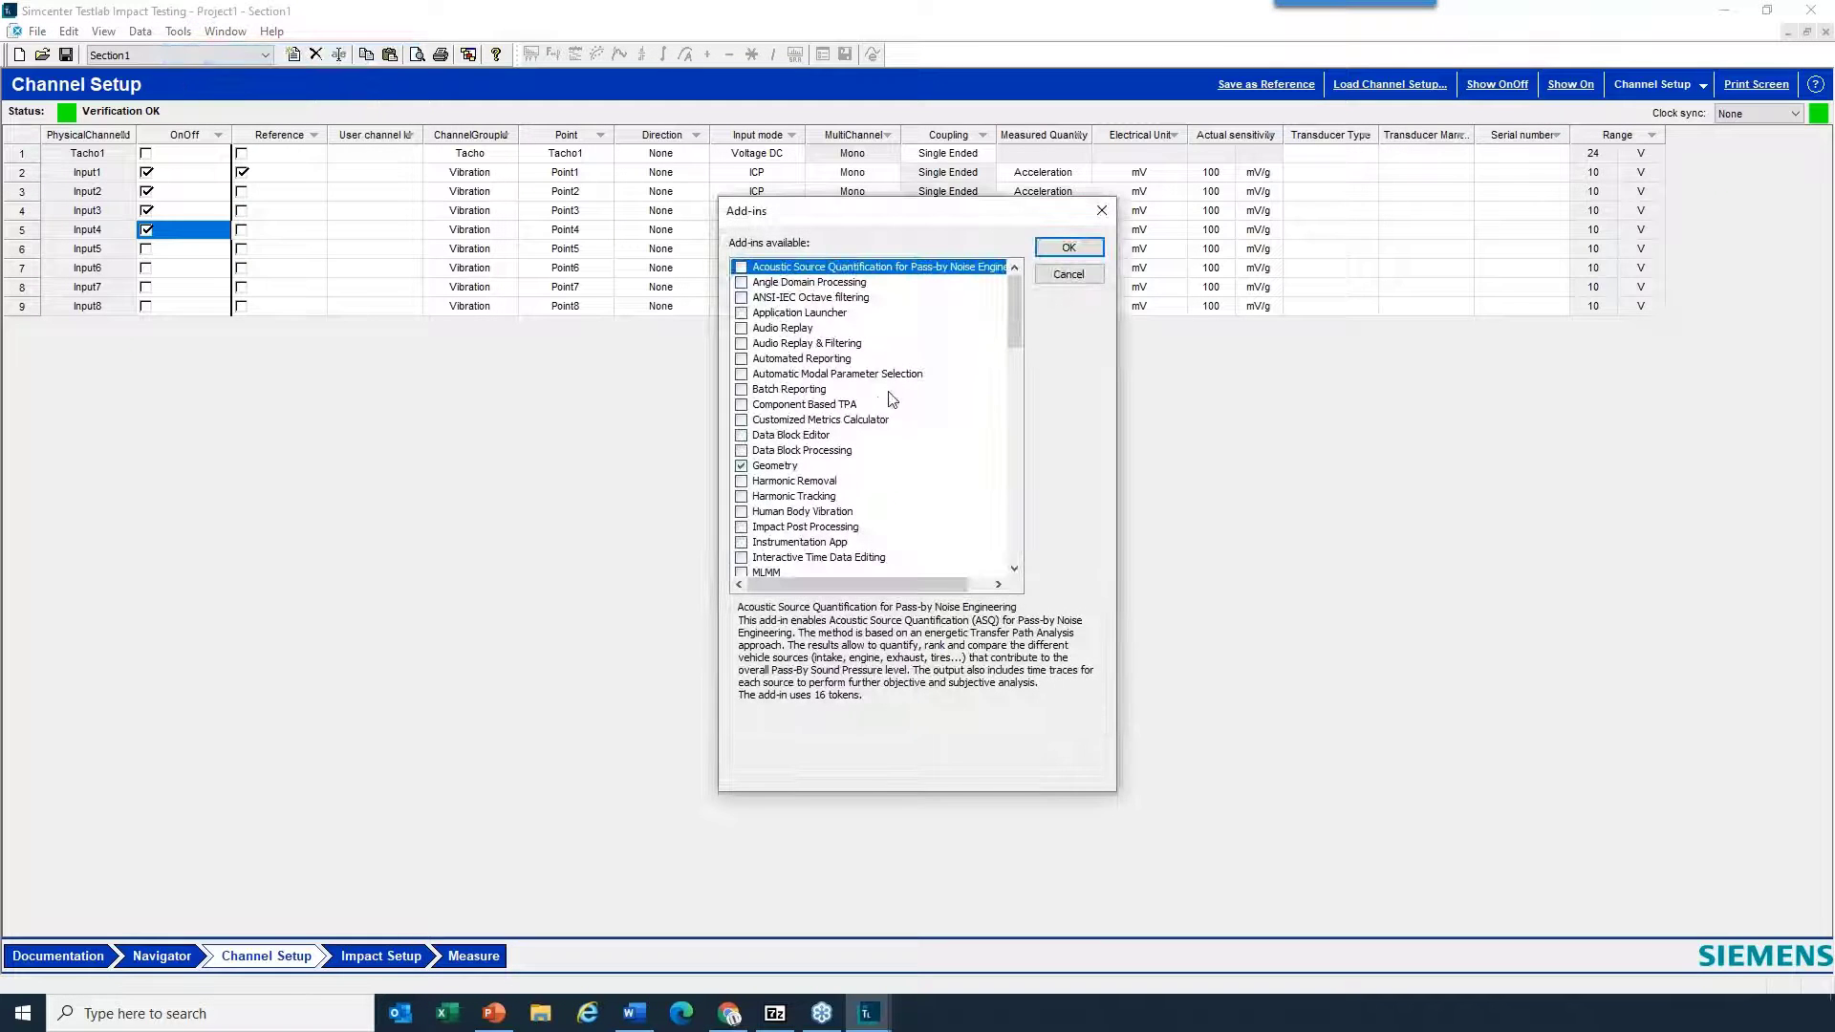
click(782, 467)
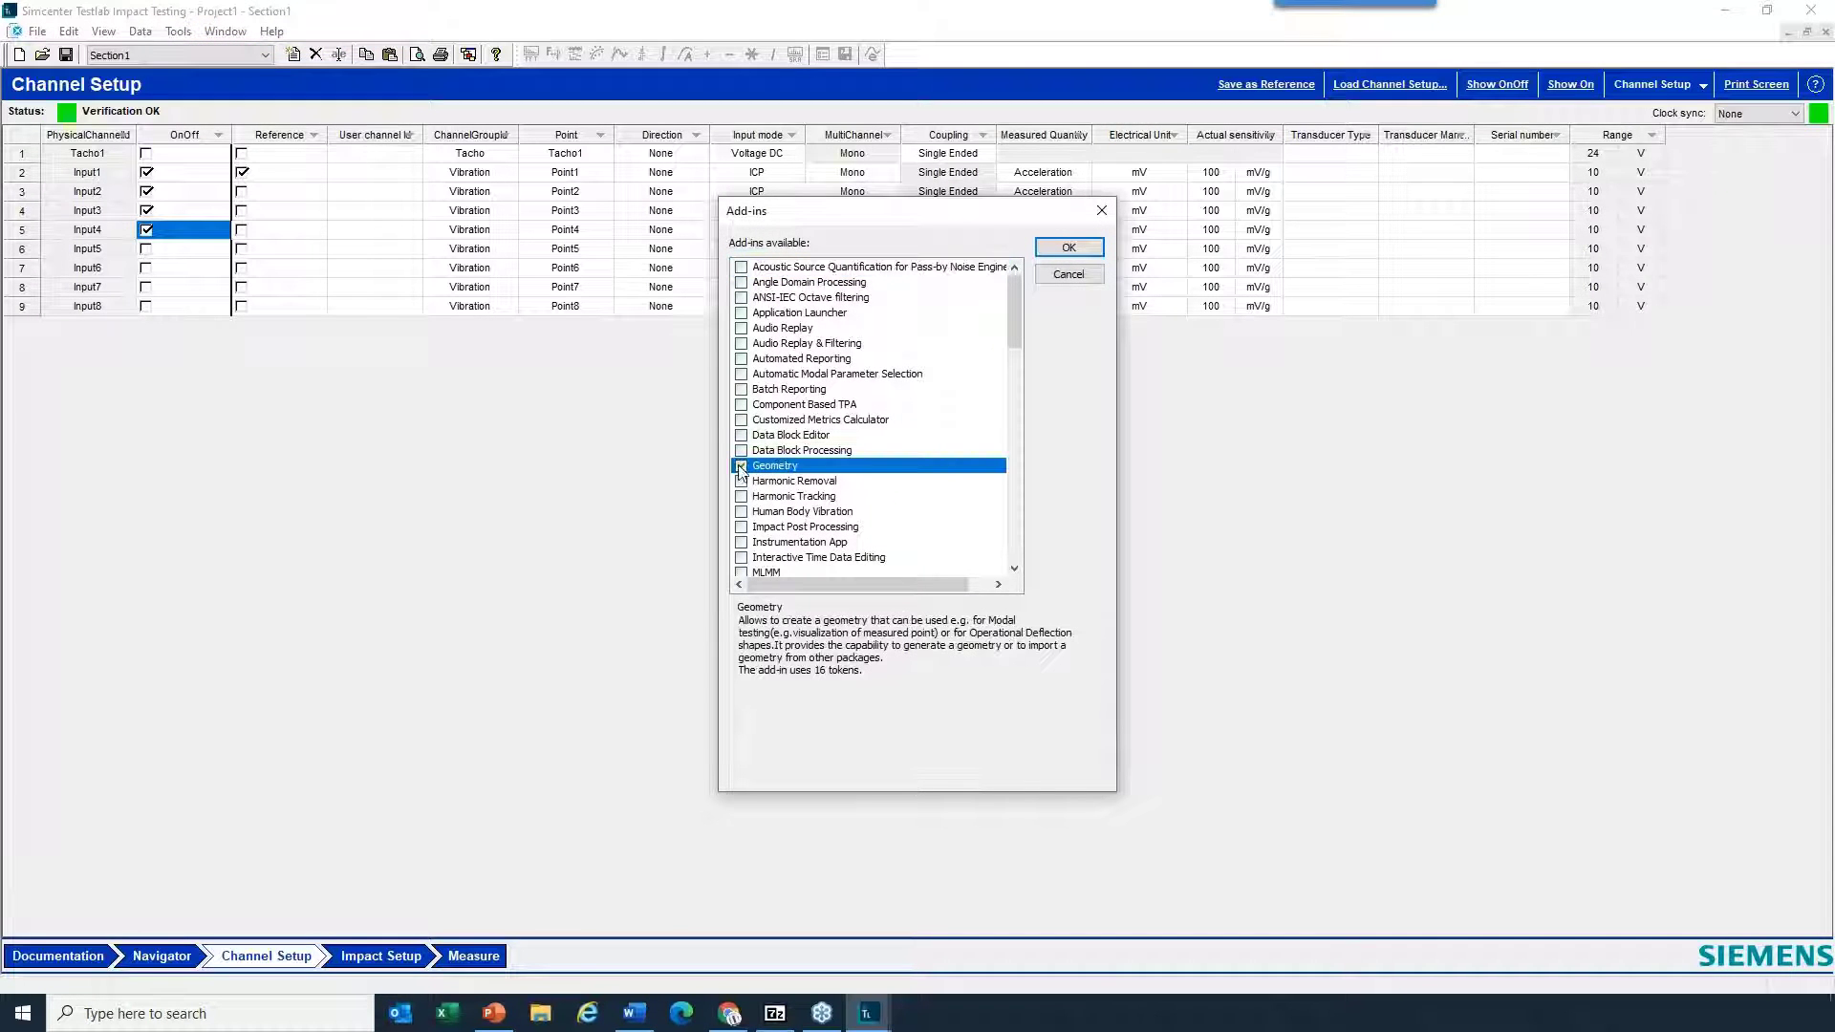
click(1070, 250)
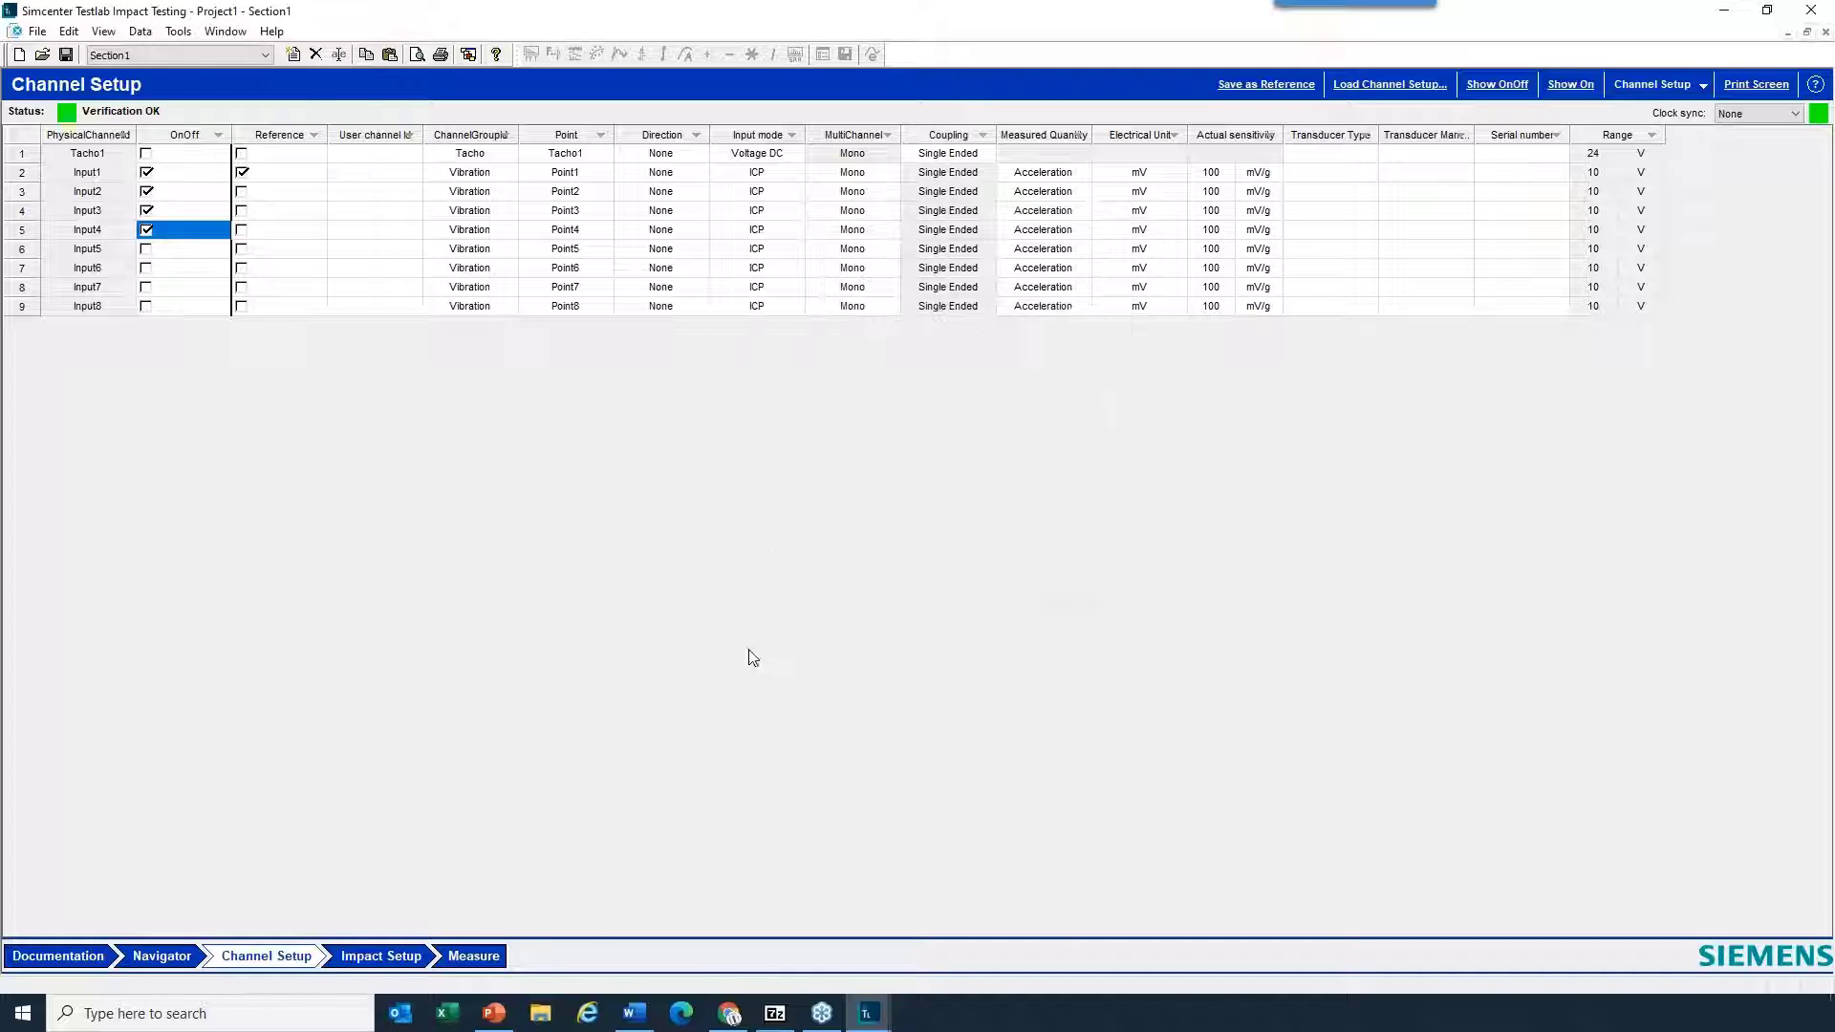
- Add the Geometry sheet to the workbook's visible sheets
click(177, 32)
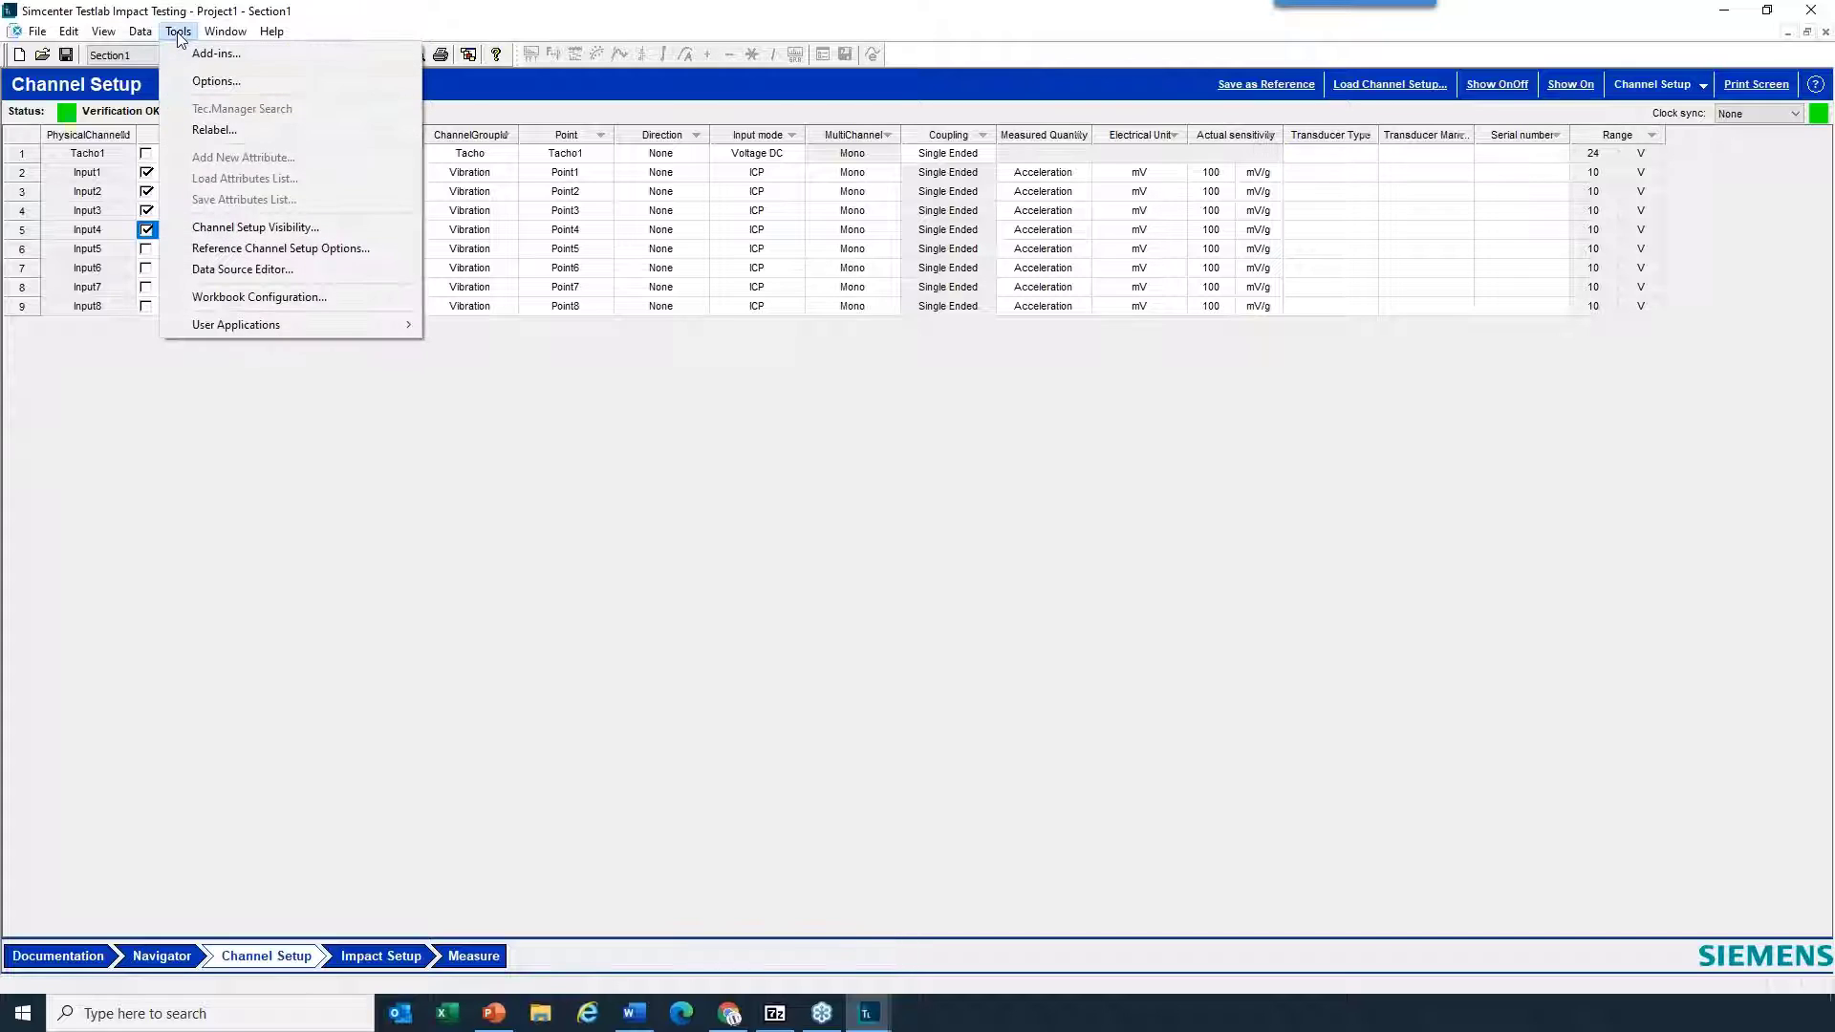
click(283, 297)
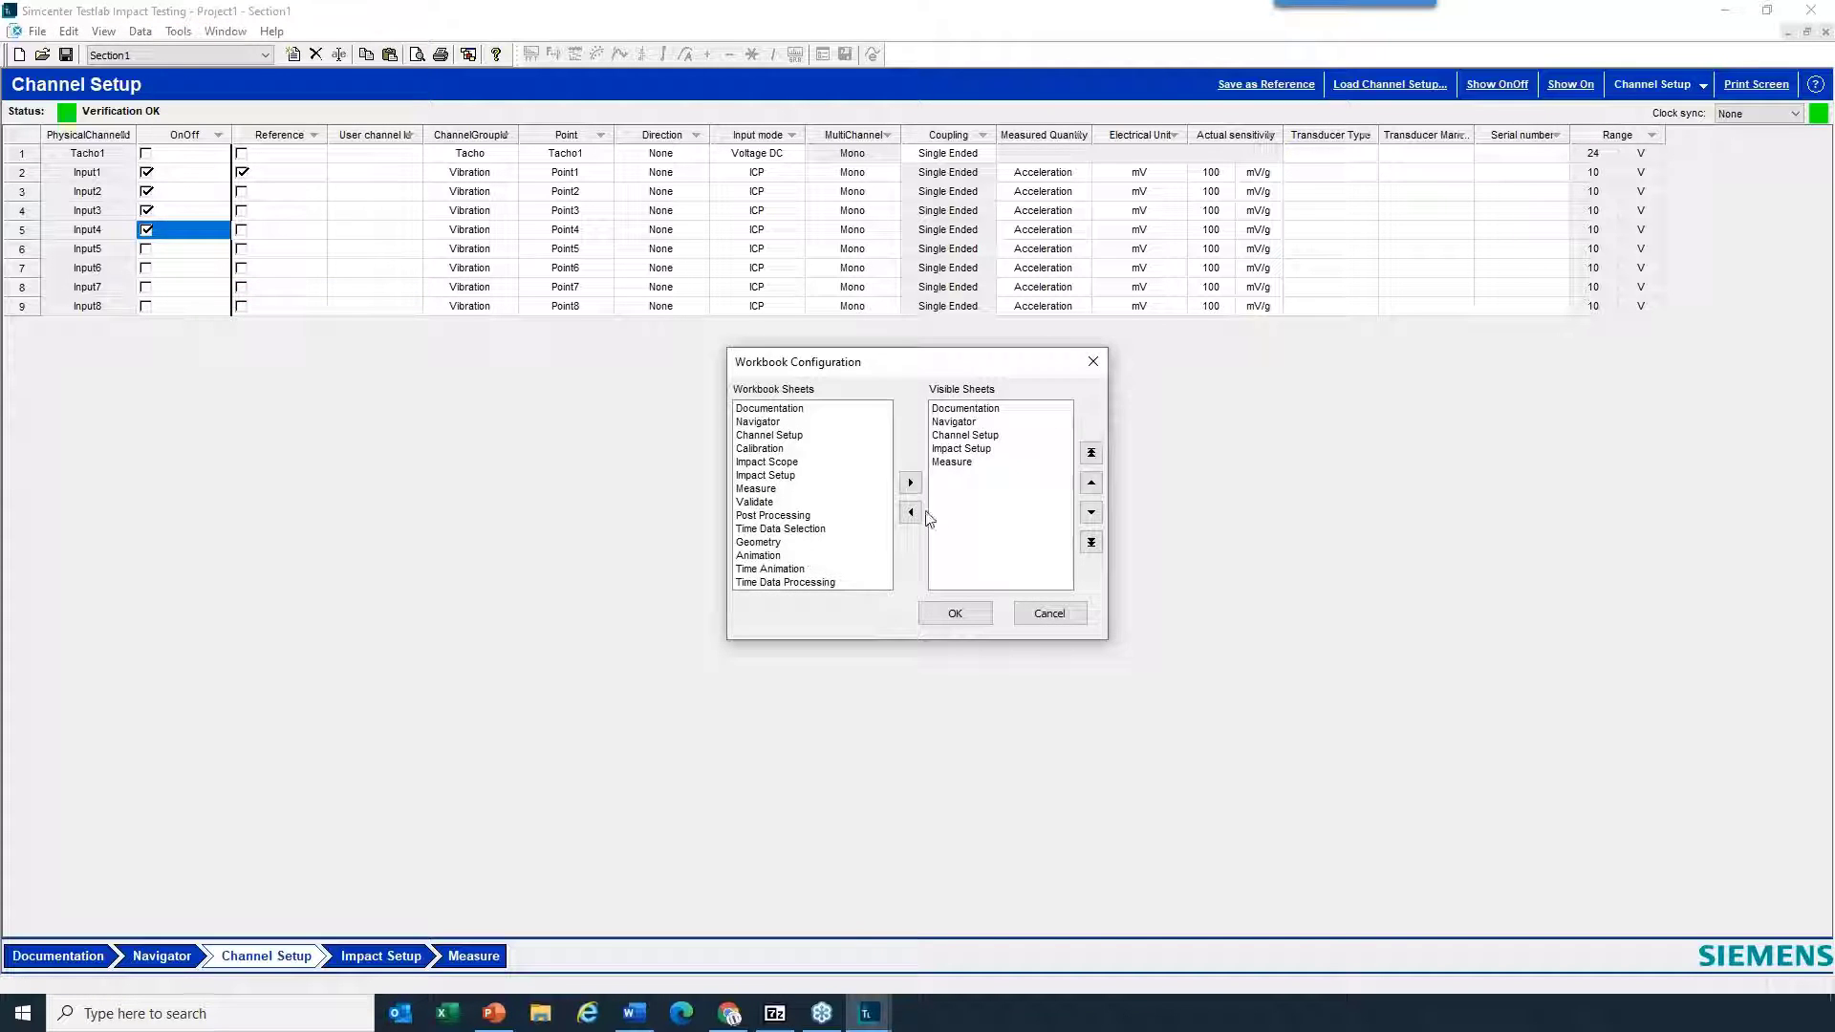
click(775, 541)
click(910, 482)
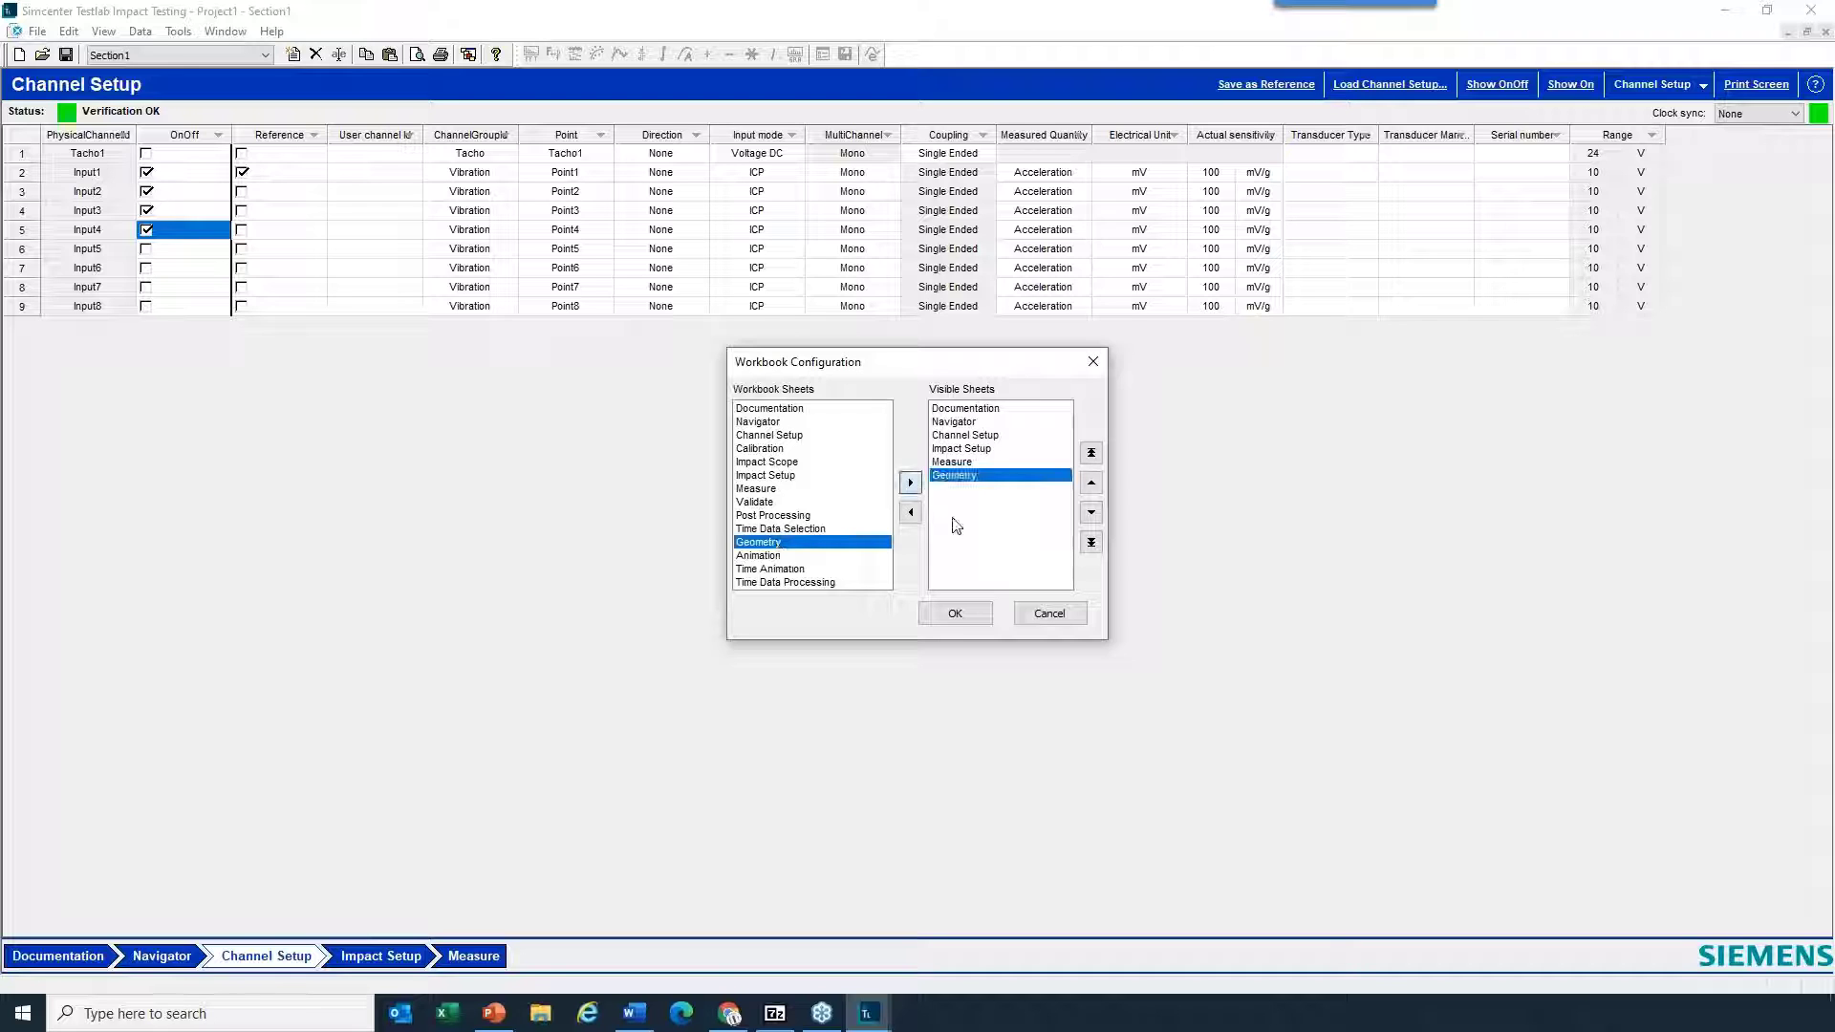
click(956, 614)
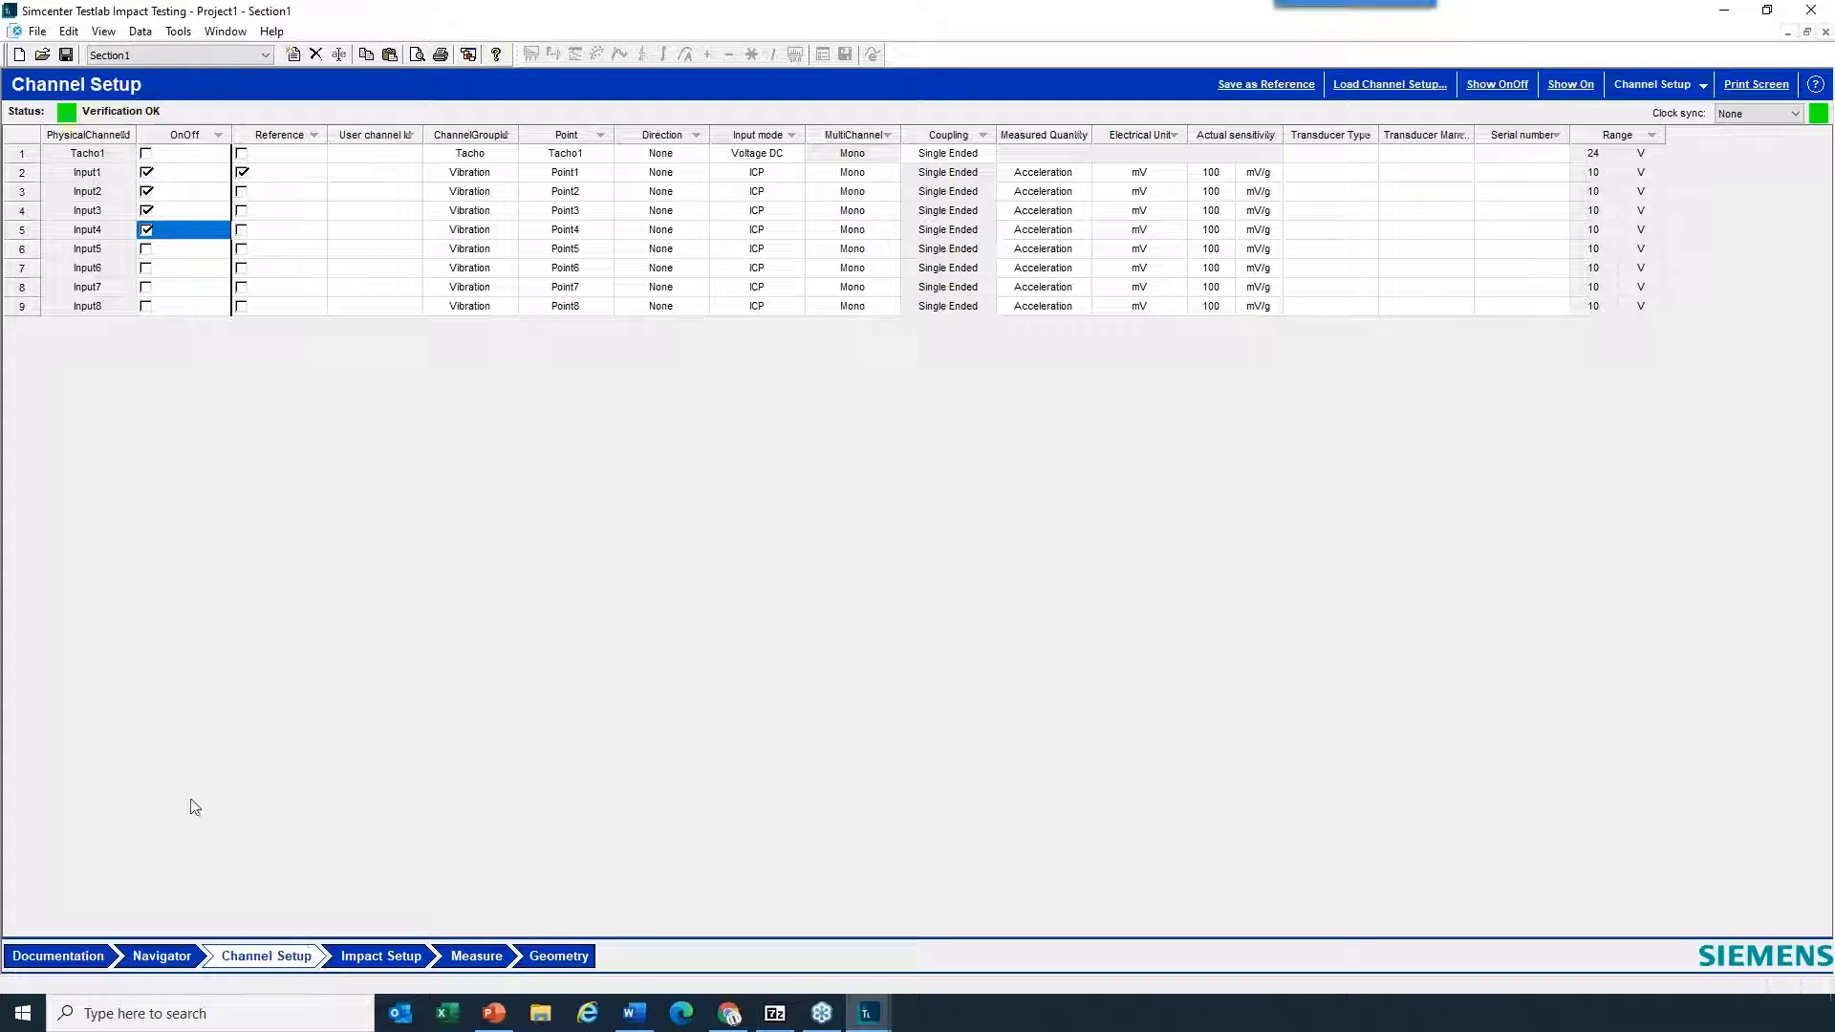
- Define two geometry components named table and legs in the Geometry worksheet
click(572, 957)
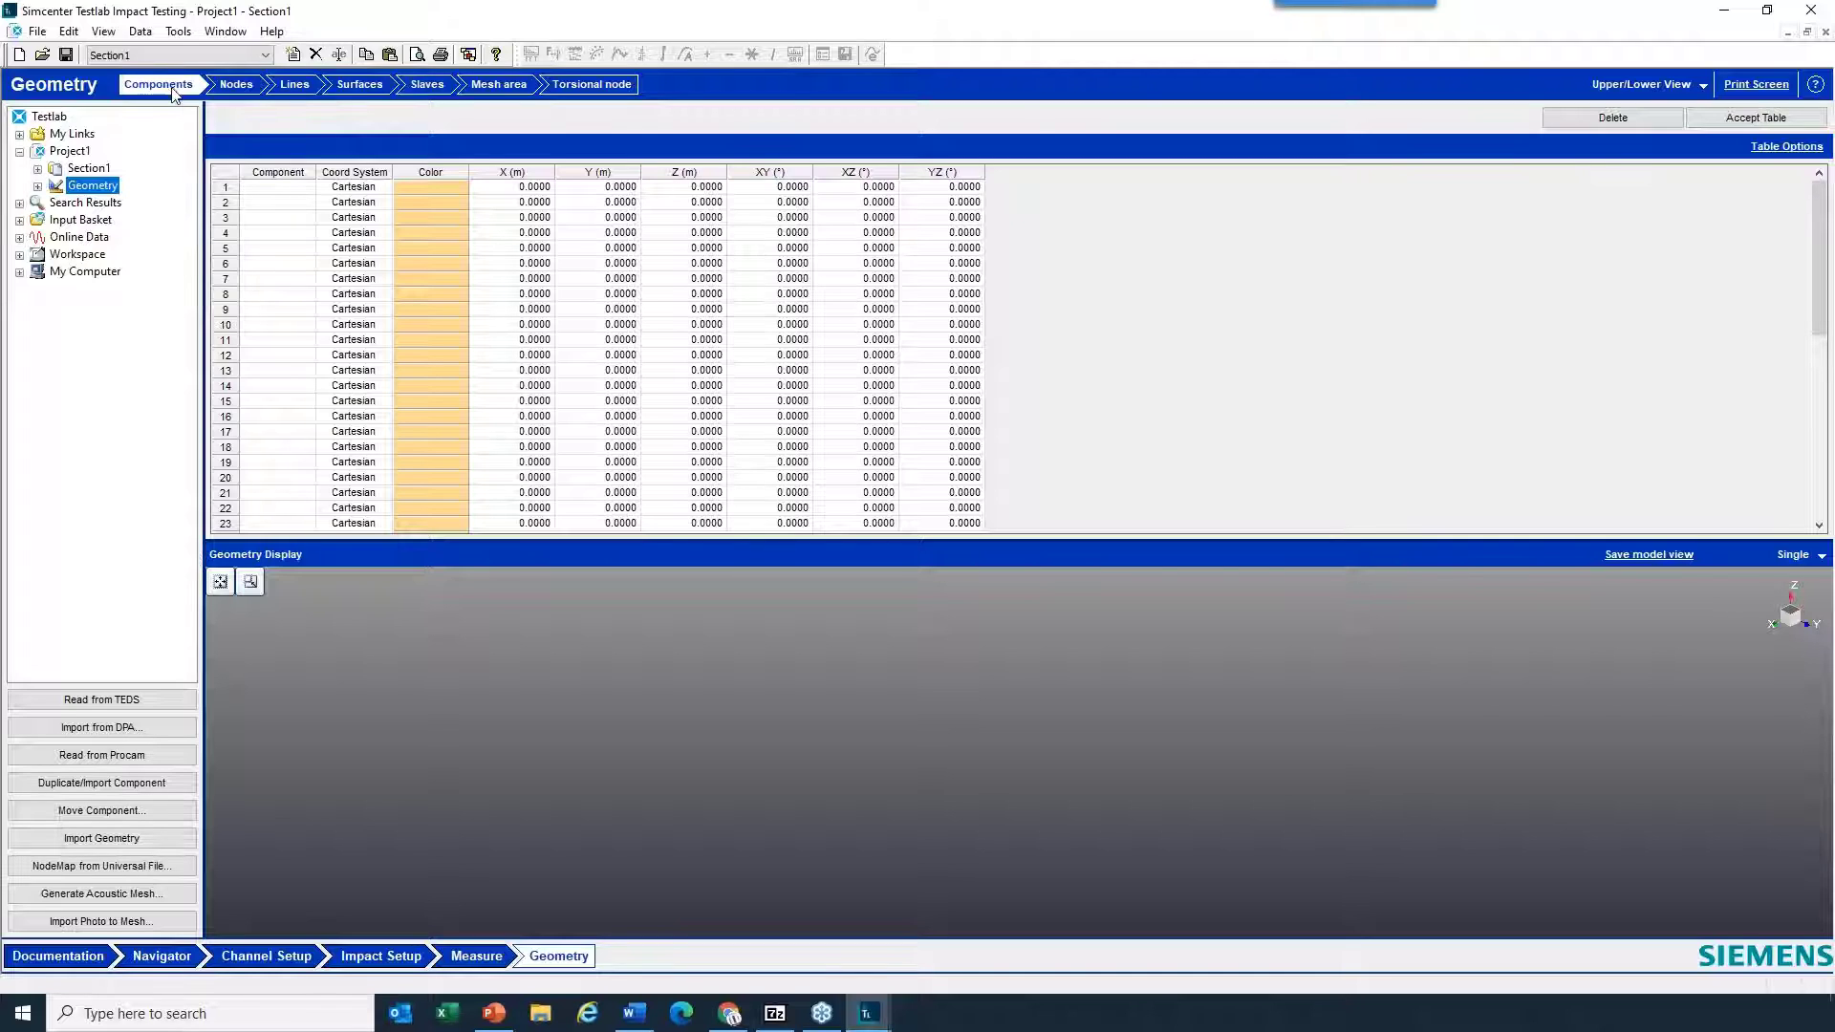
click(282, 191)
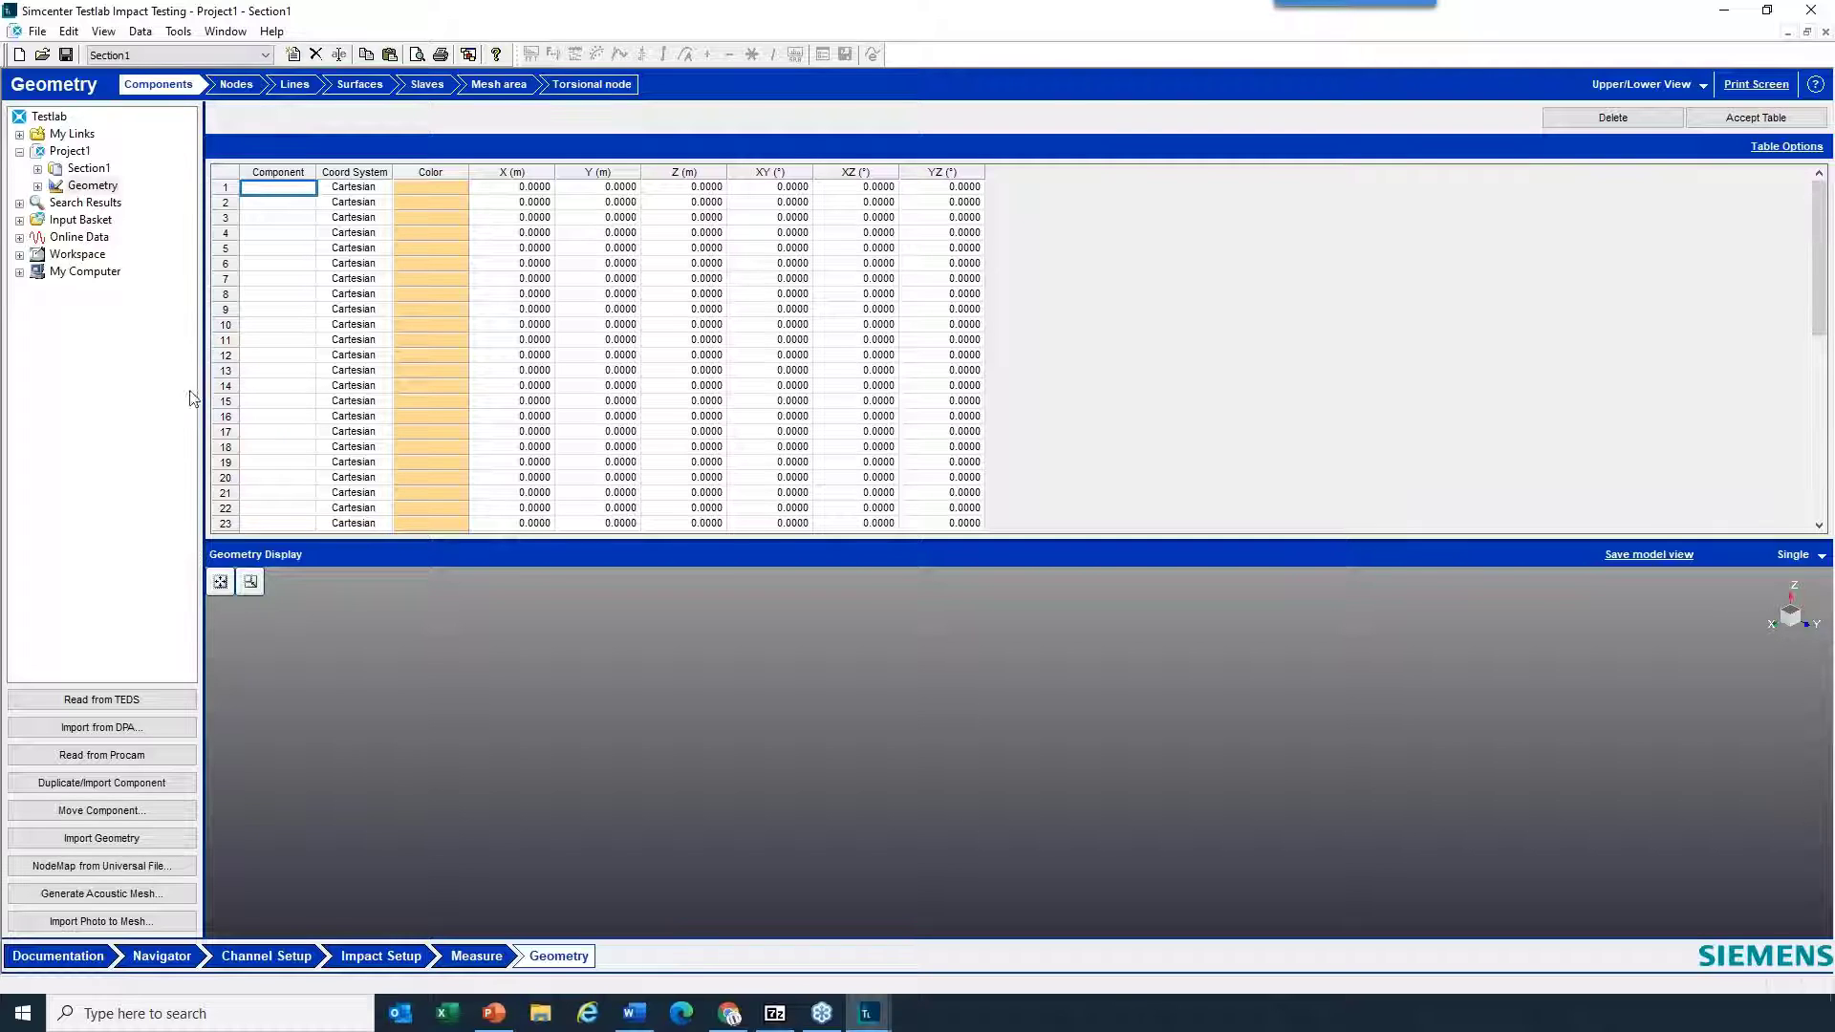
text(table)
click(1751, 119)
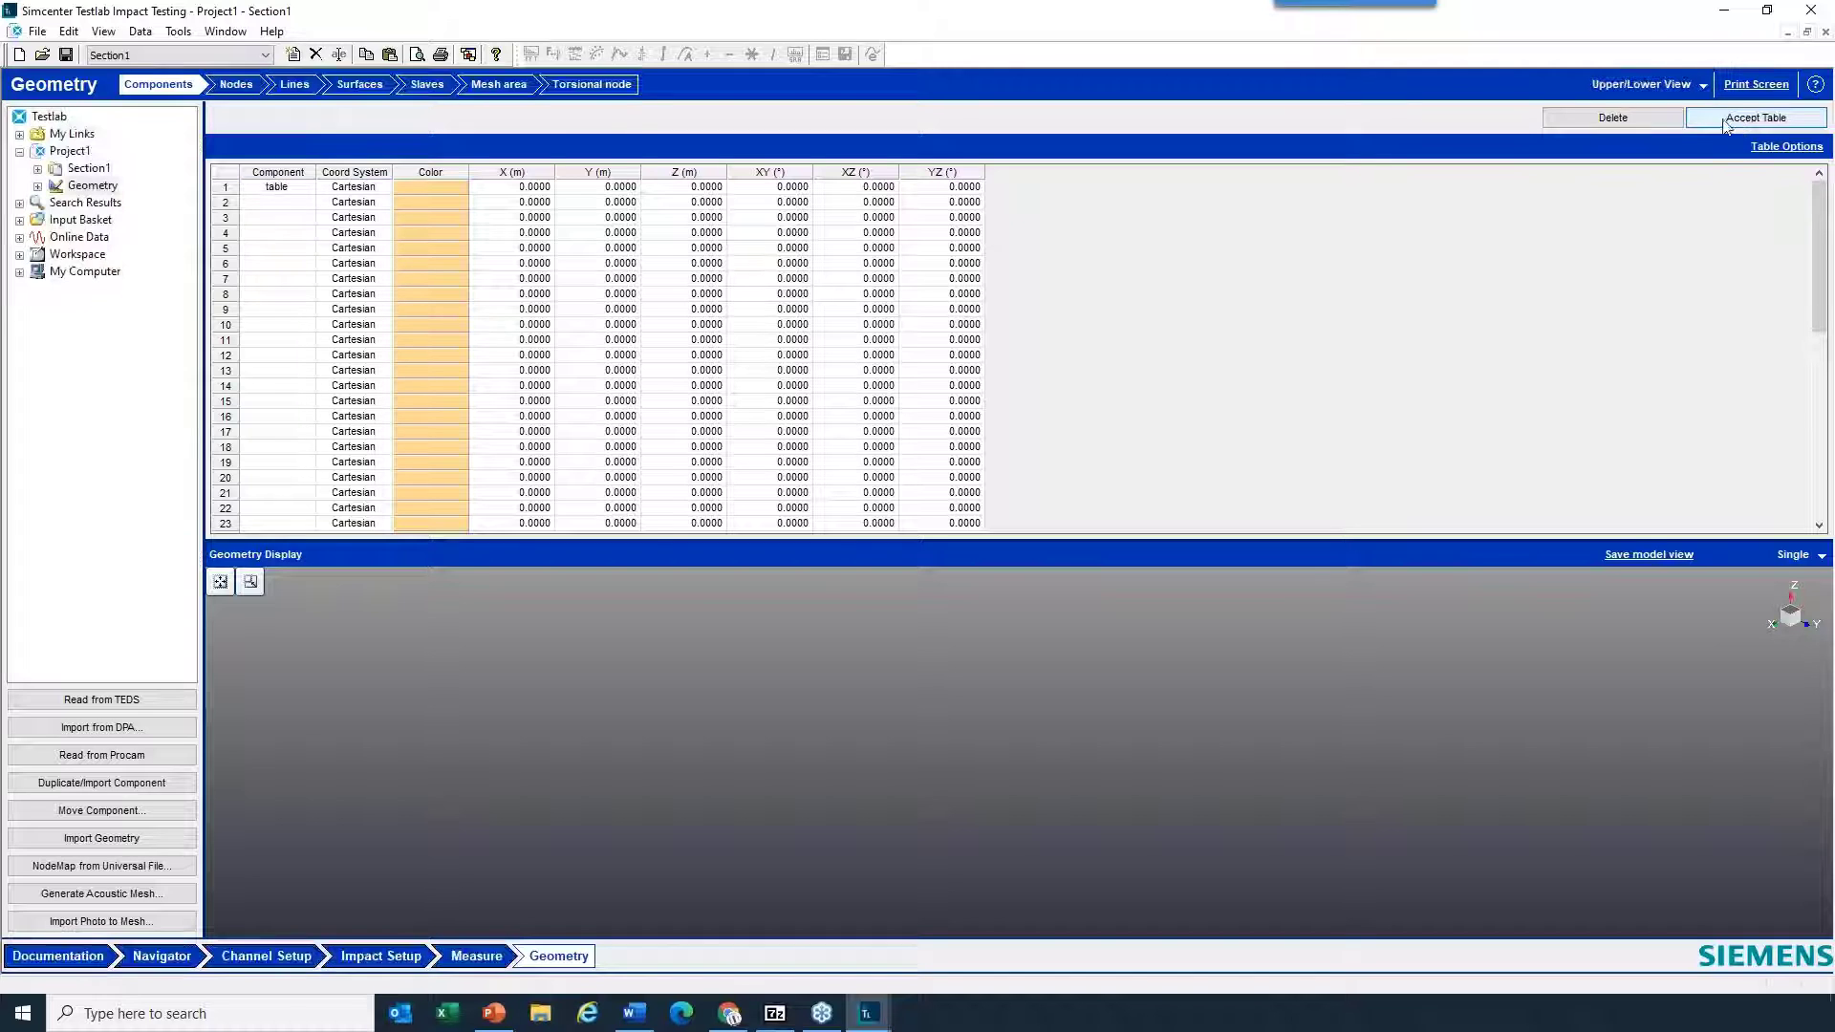
click(287, 203)
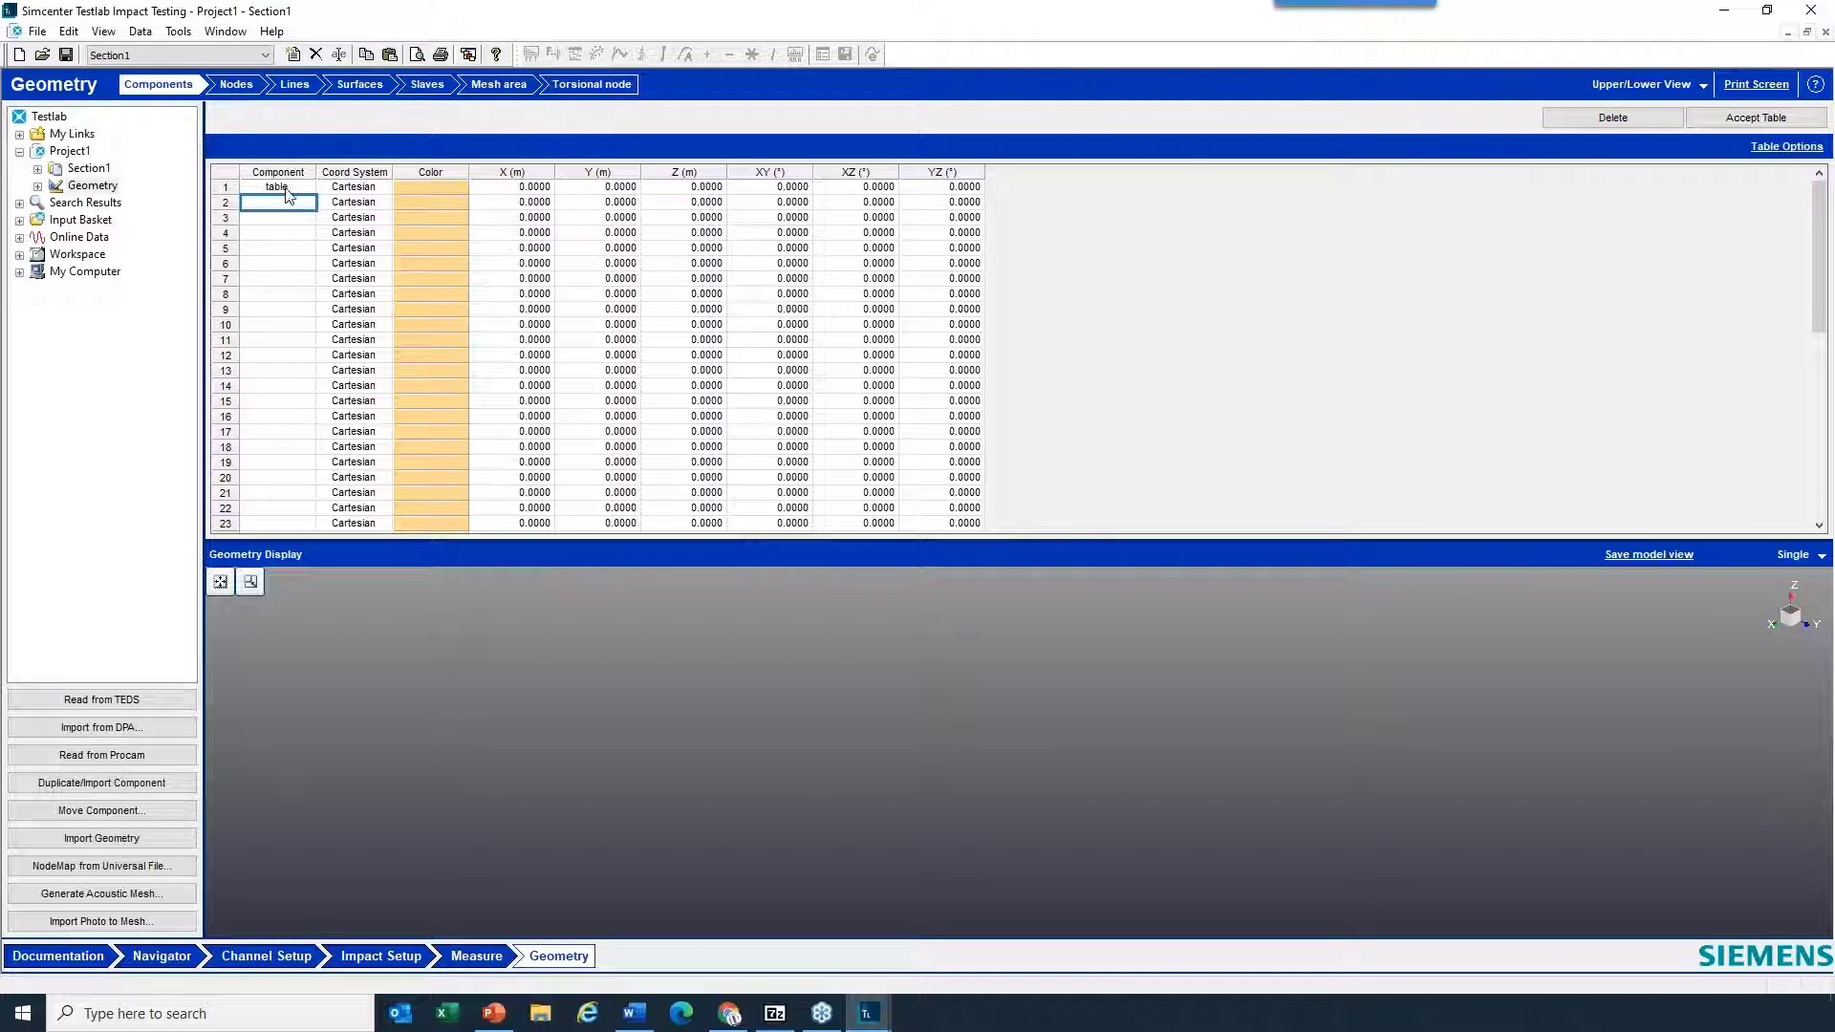
click(287, 188)
click(288, 202)
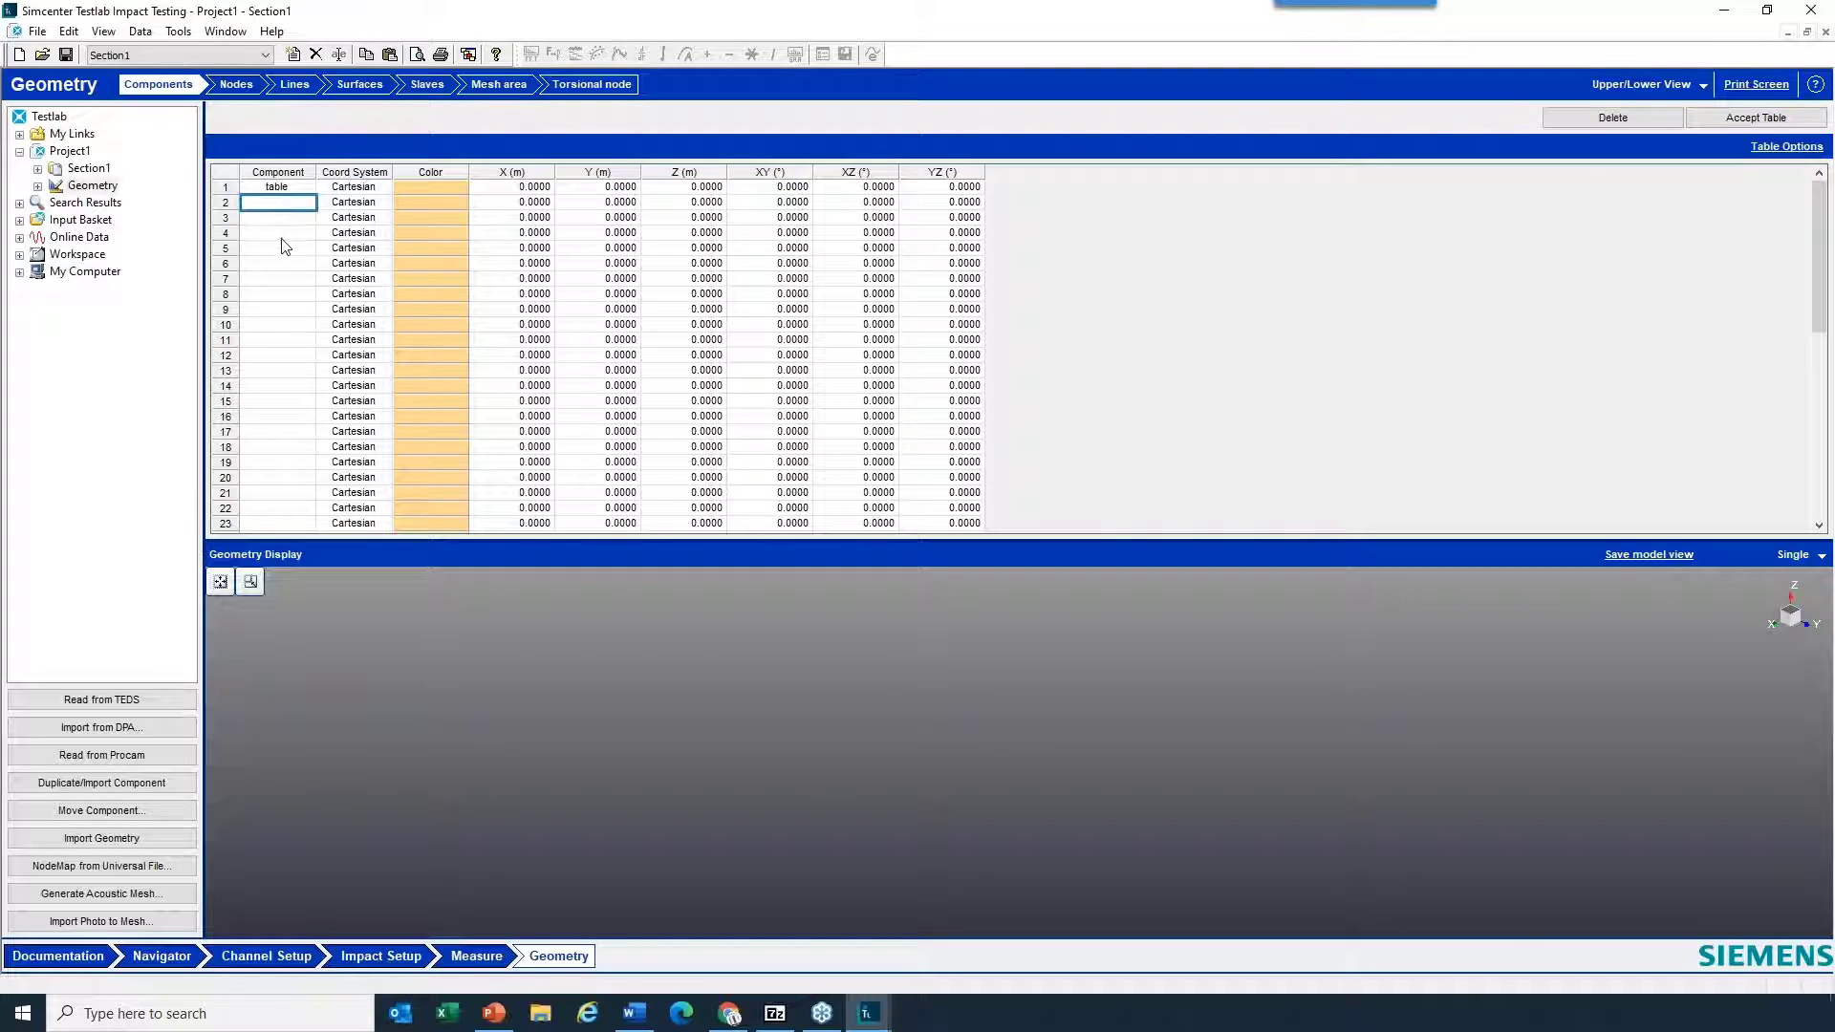
text(legs)
click(292, 251)
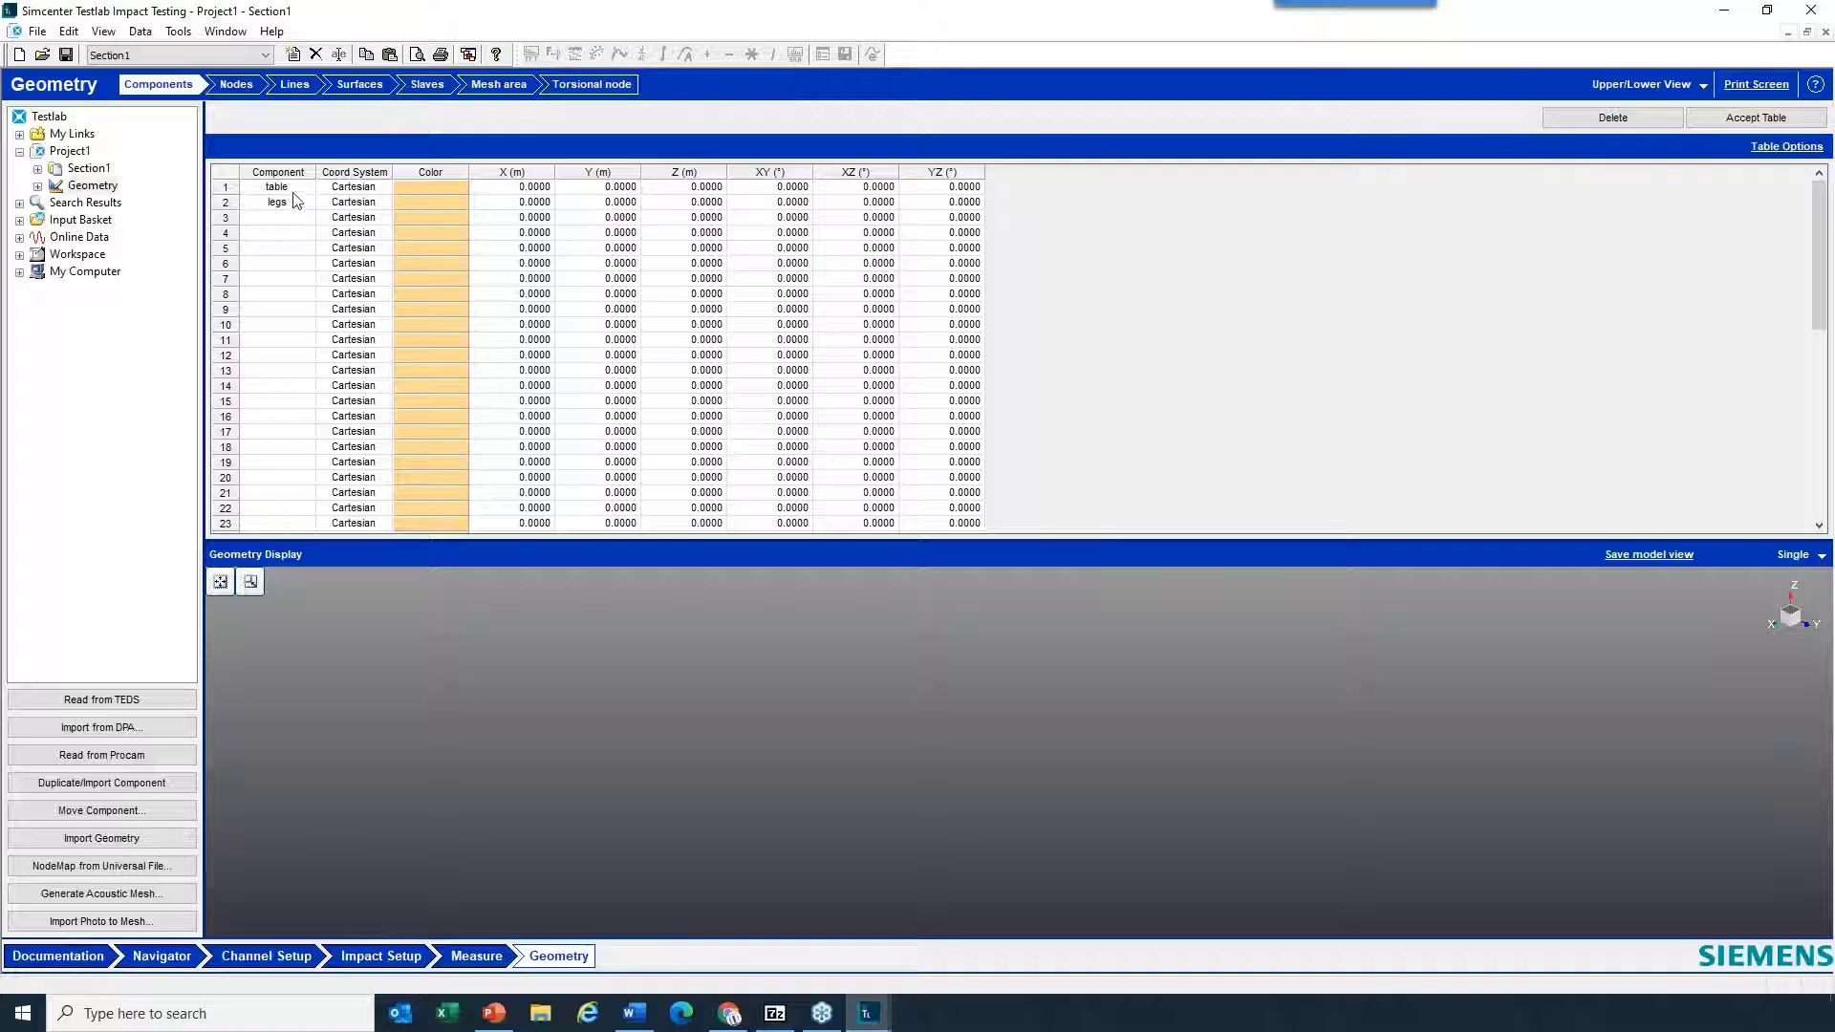
- Create four nodes named 1, 2, 3 and 4 for the table component
click(247, 94)
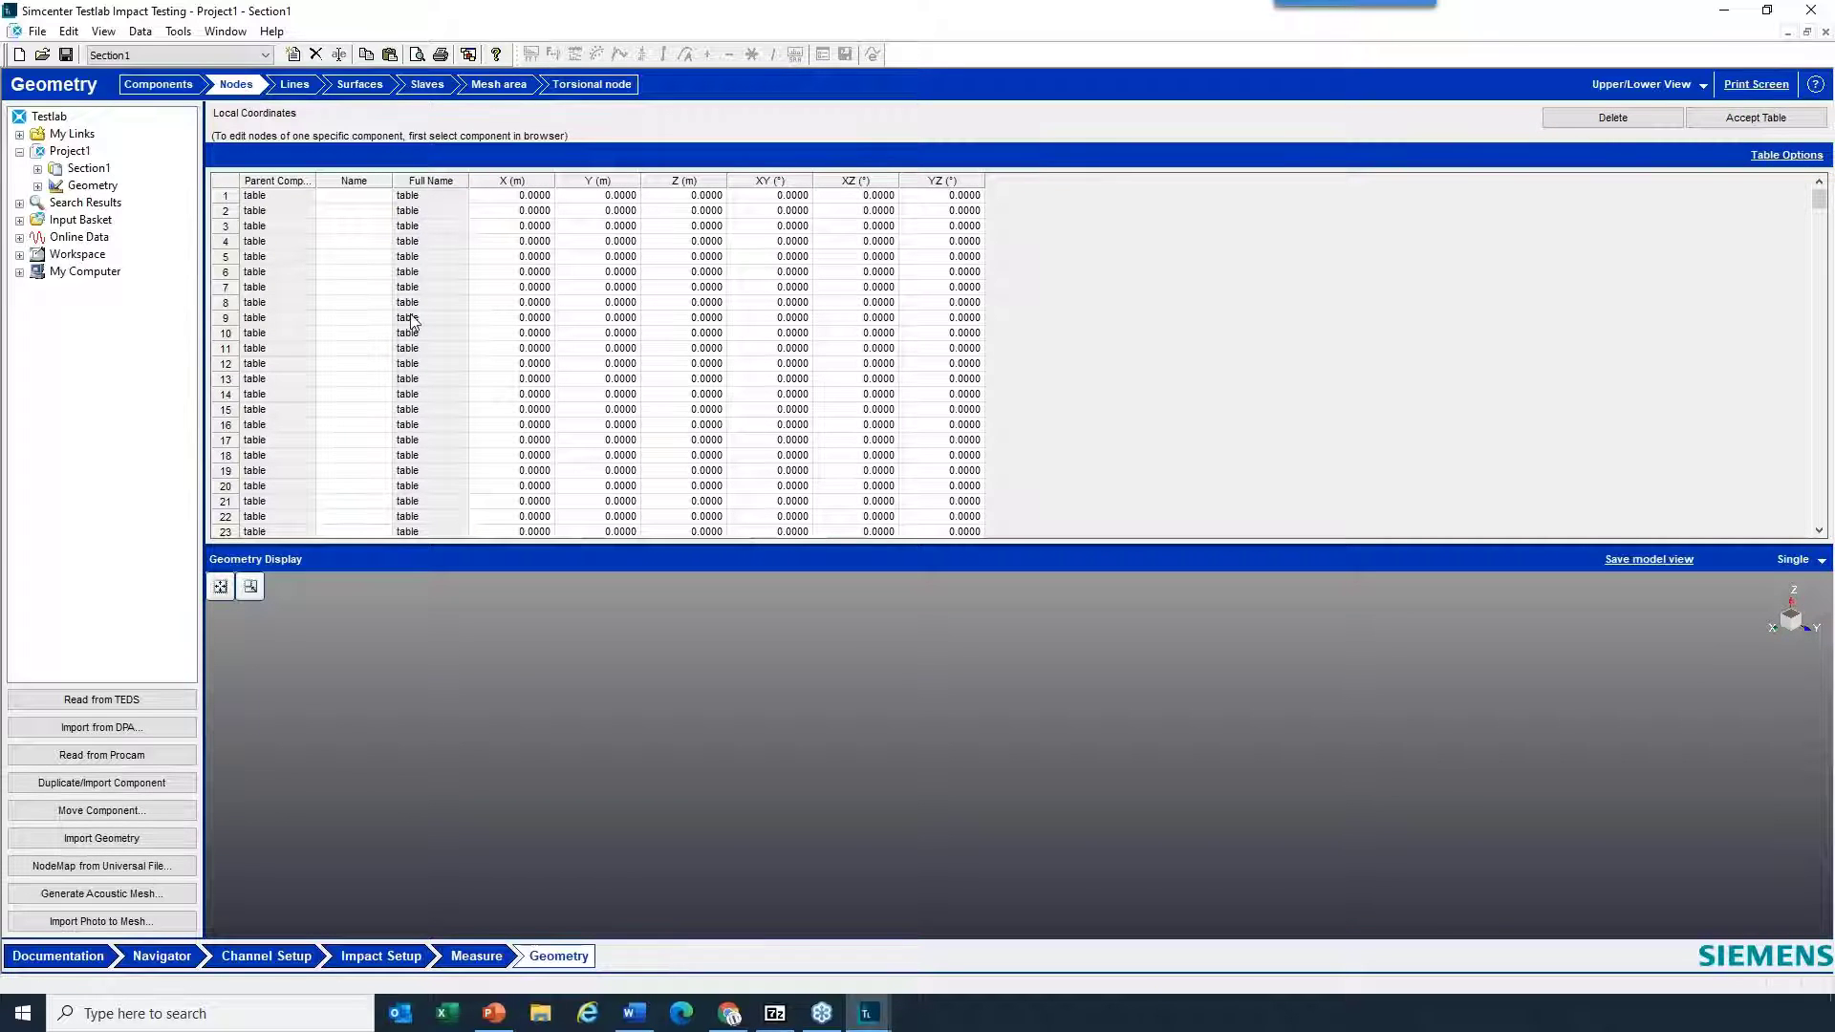
click(39, 187)
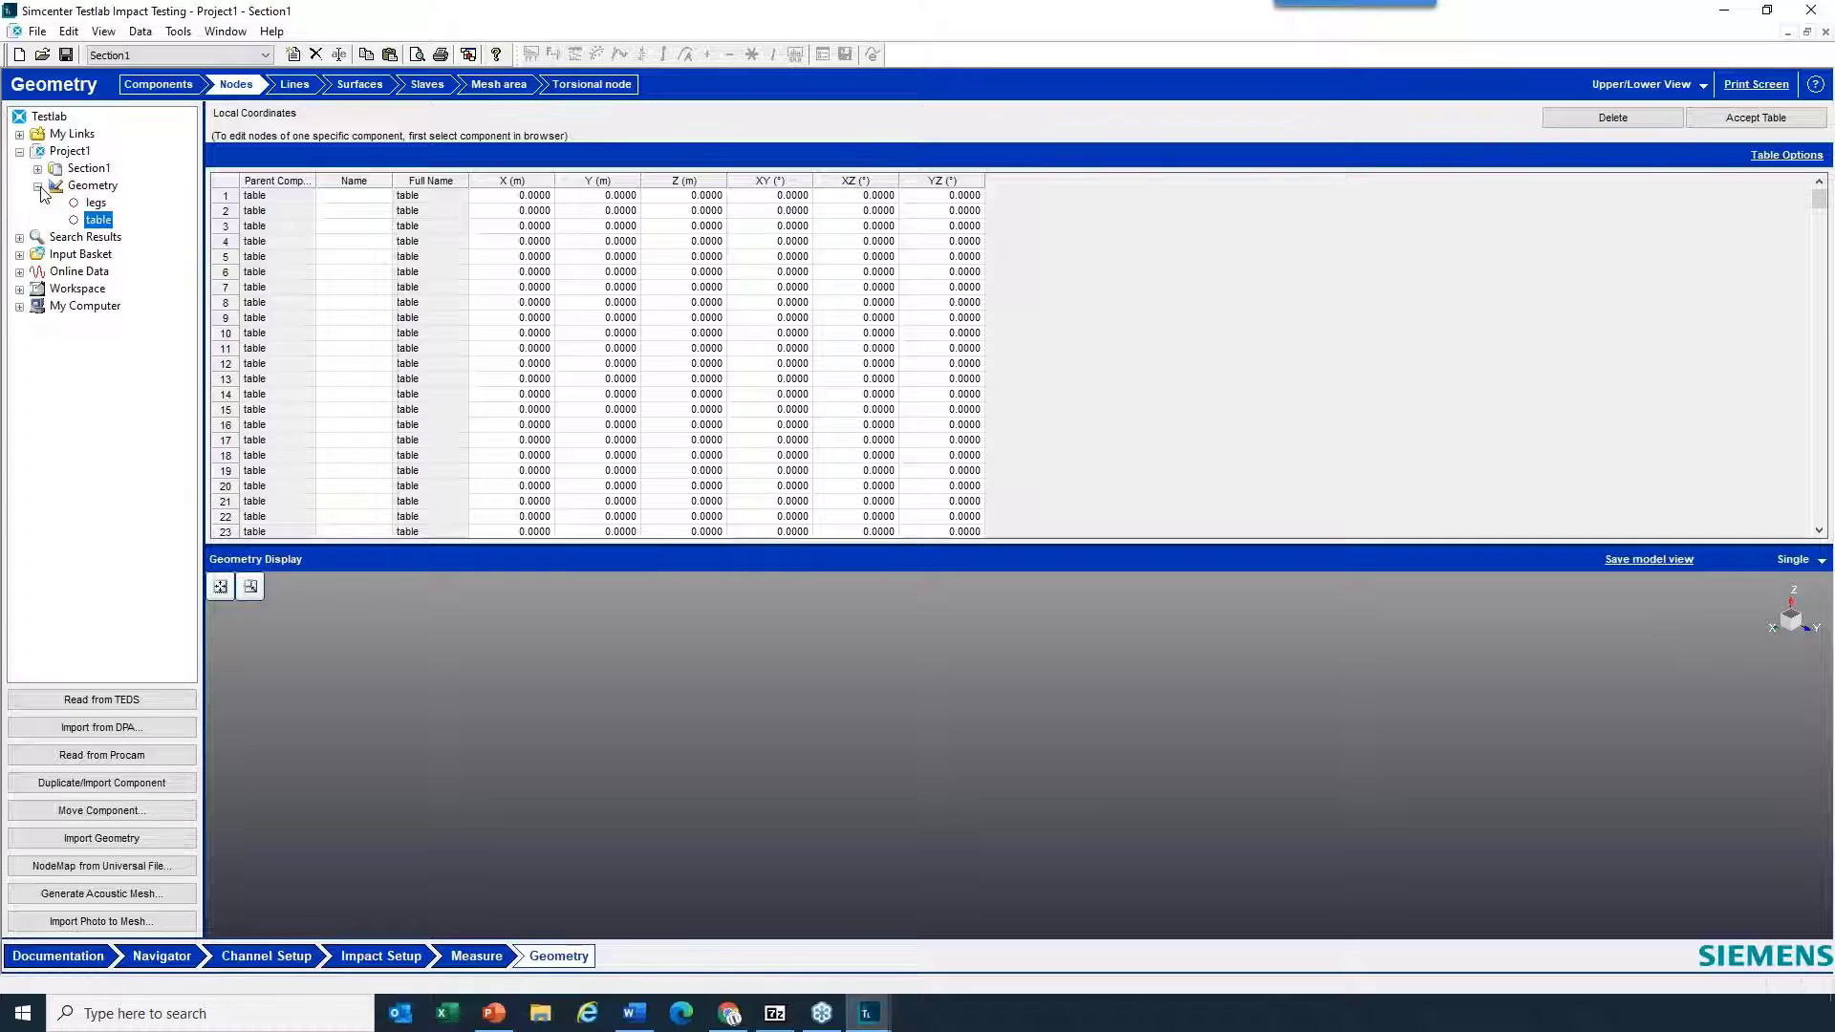
click(99, 204)
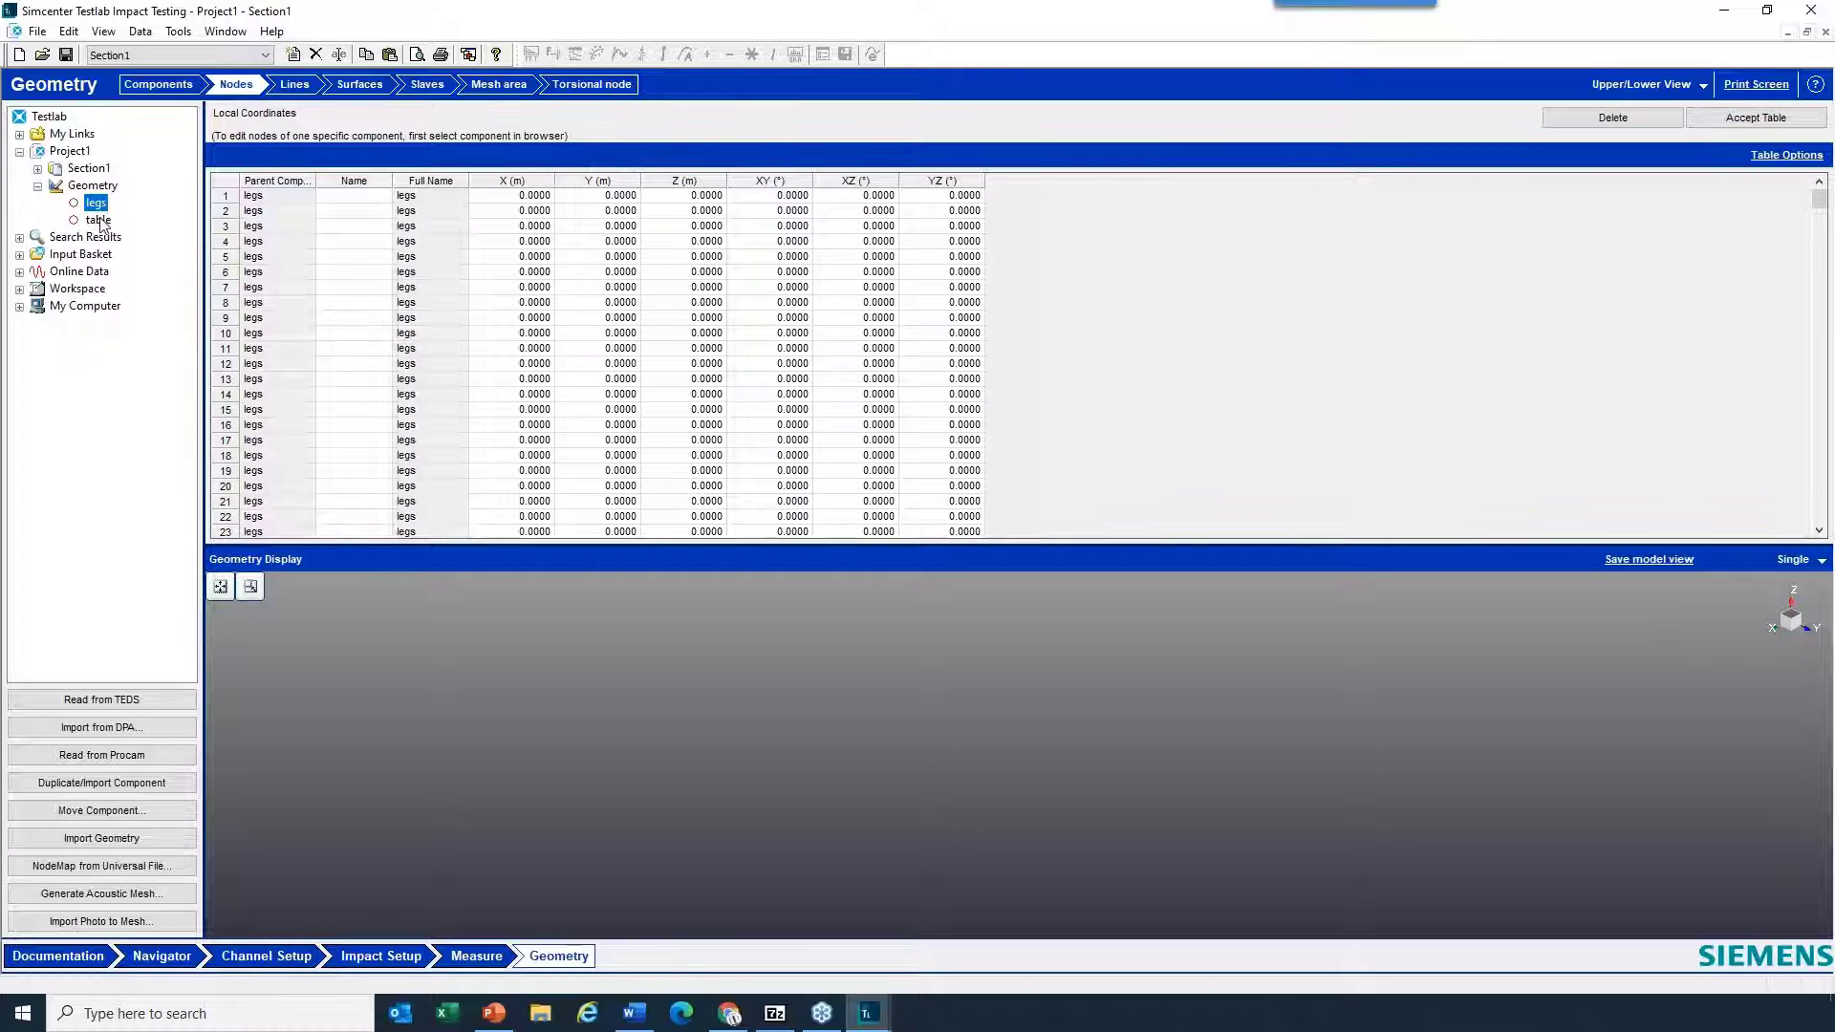
click(99, 220)
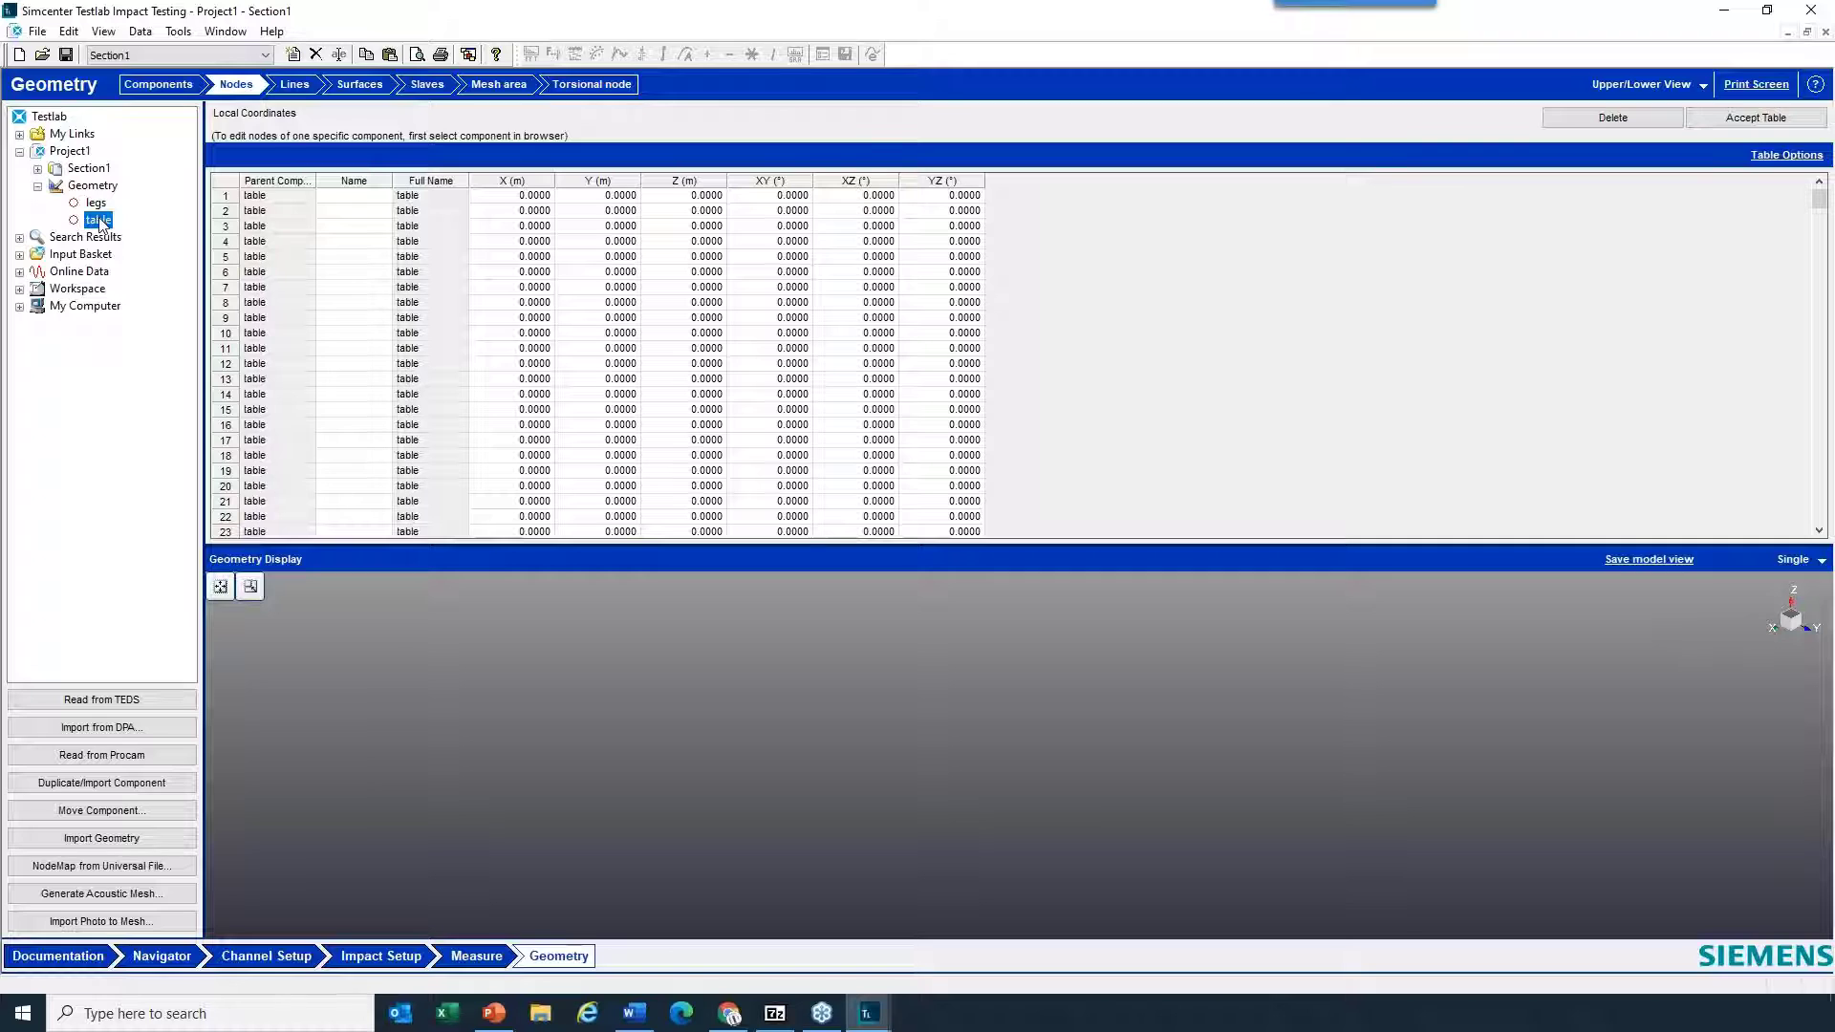
click(369, 200)
text(1)
key(Return)
text(23)
key(Return)
text(4)
- Set the table nodes' coordinates to X 1 for node 2, Y 1 for node 3, X 1 and Y 1 for node 4, and accept them
click(537, 210)
text(1)
click(599, 225)
text(1)
click(528, 242)
text(1)
click(602, 242)
text(1)
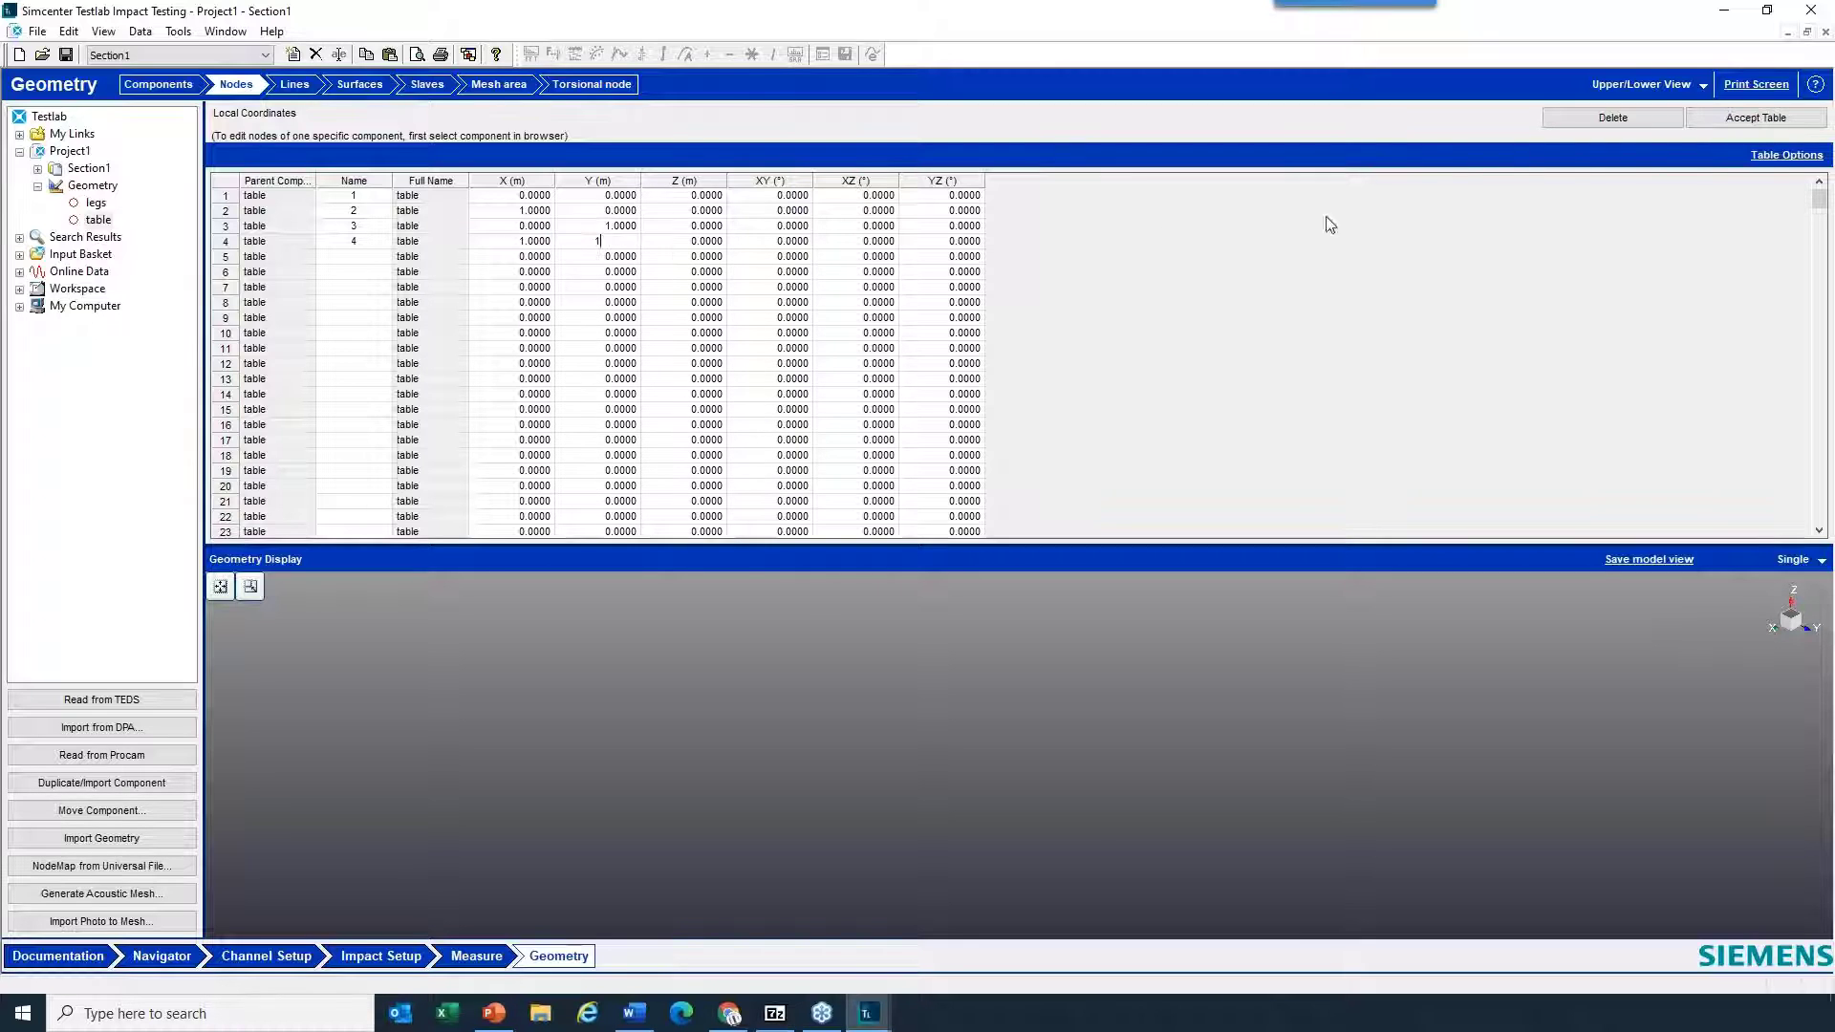
click(1763, 122)
- Show the node names in the geometry display
scroll(1029, 634, down, 4)
right_click(1104, 704)
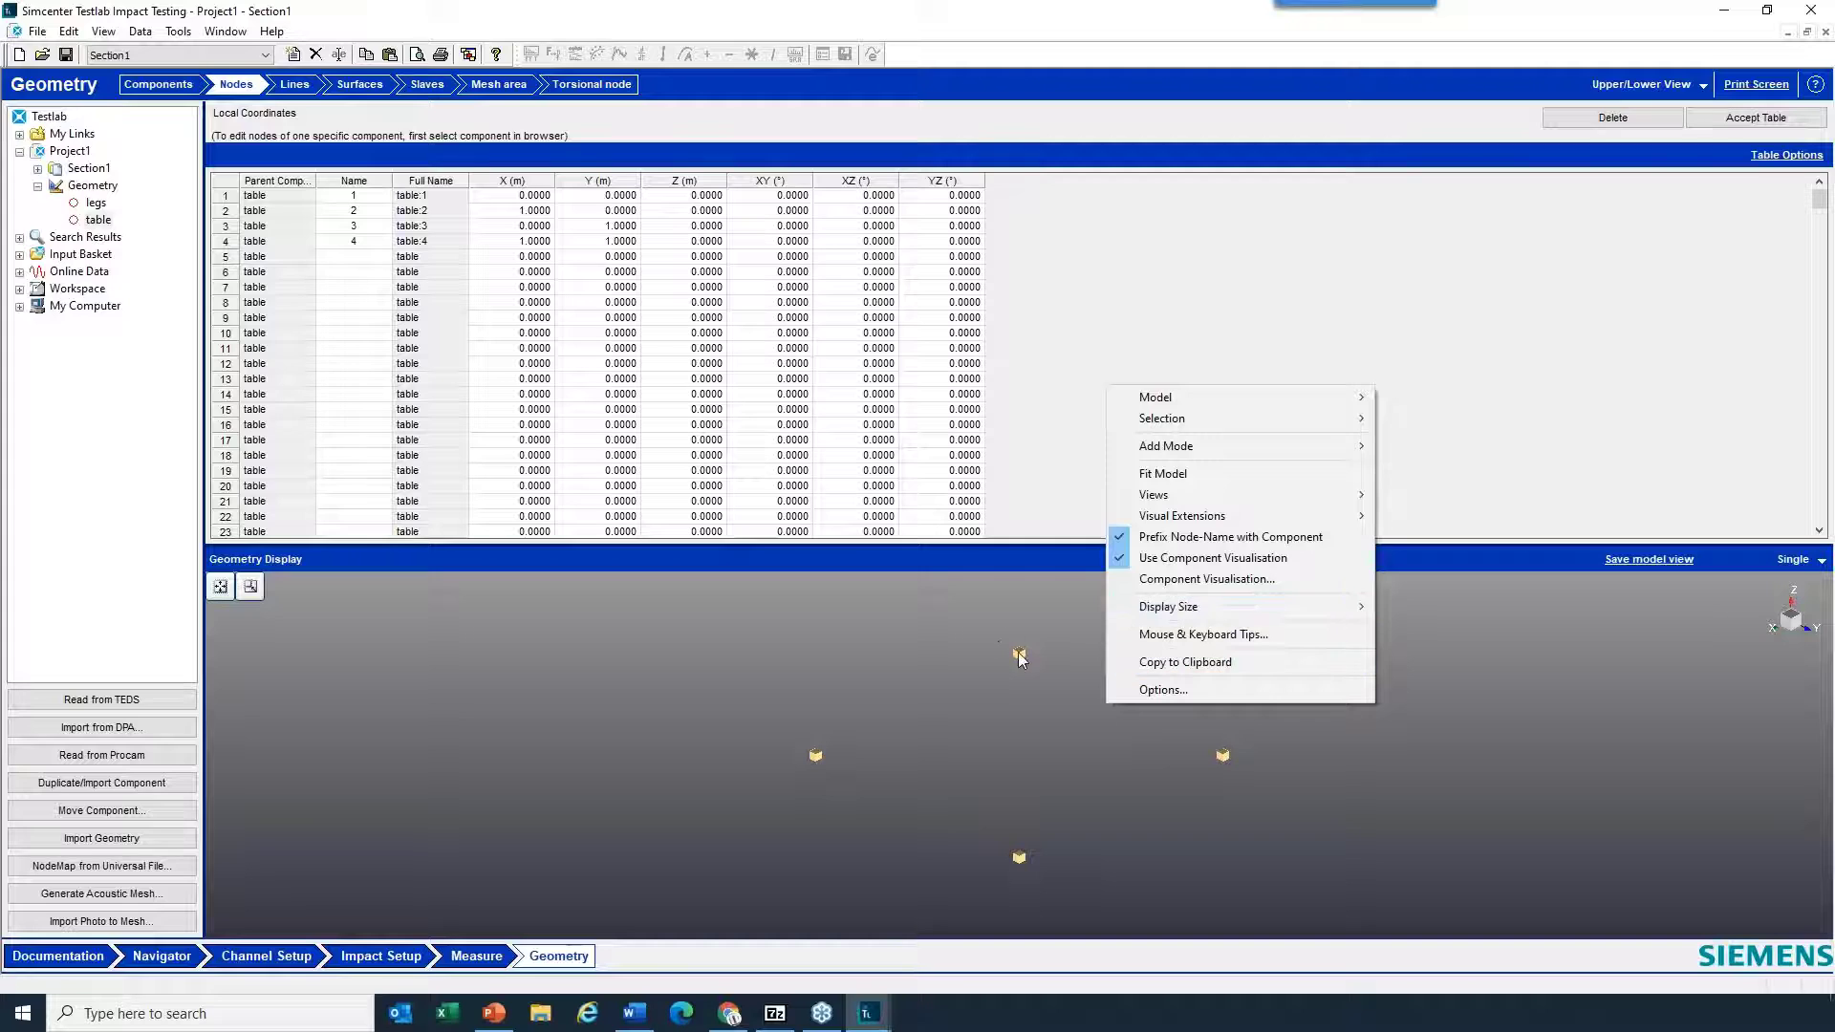
click(1045, 763)
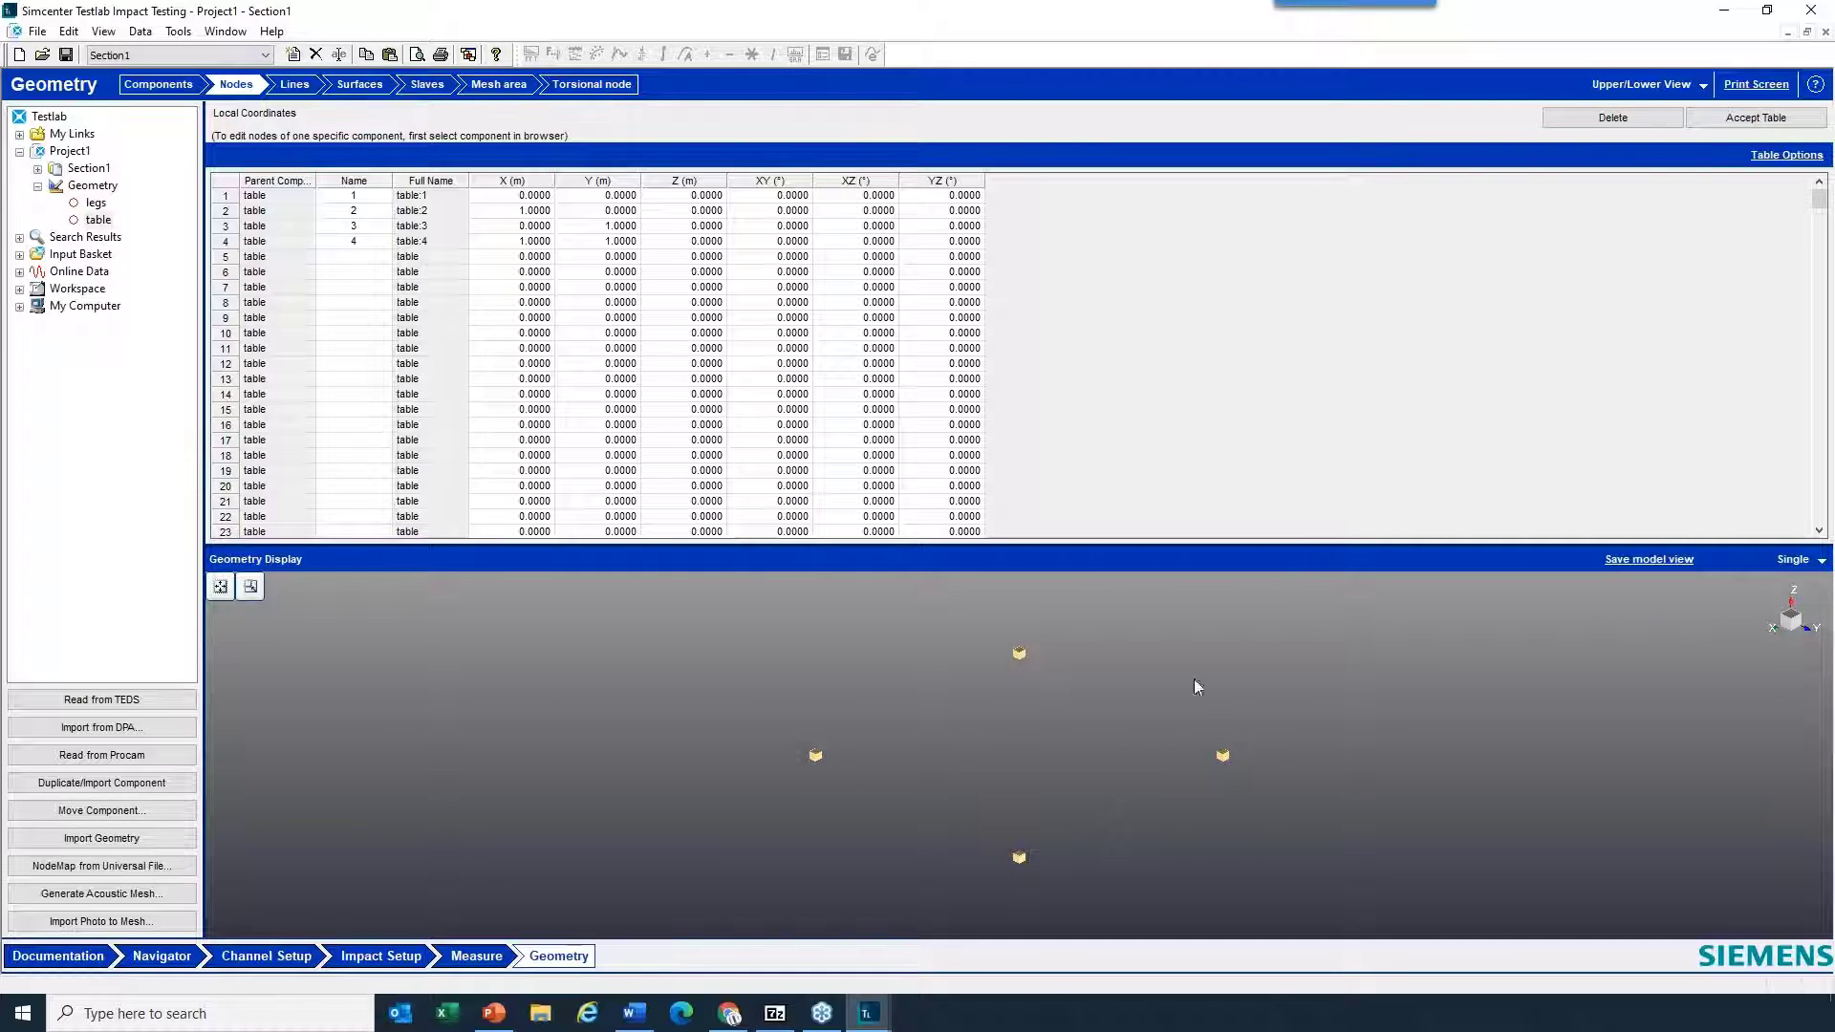
right_click(1331, 629)
mouse_move(1393, 650)
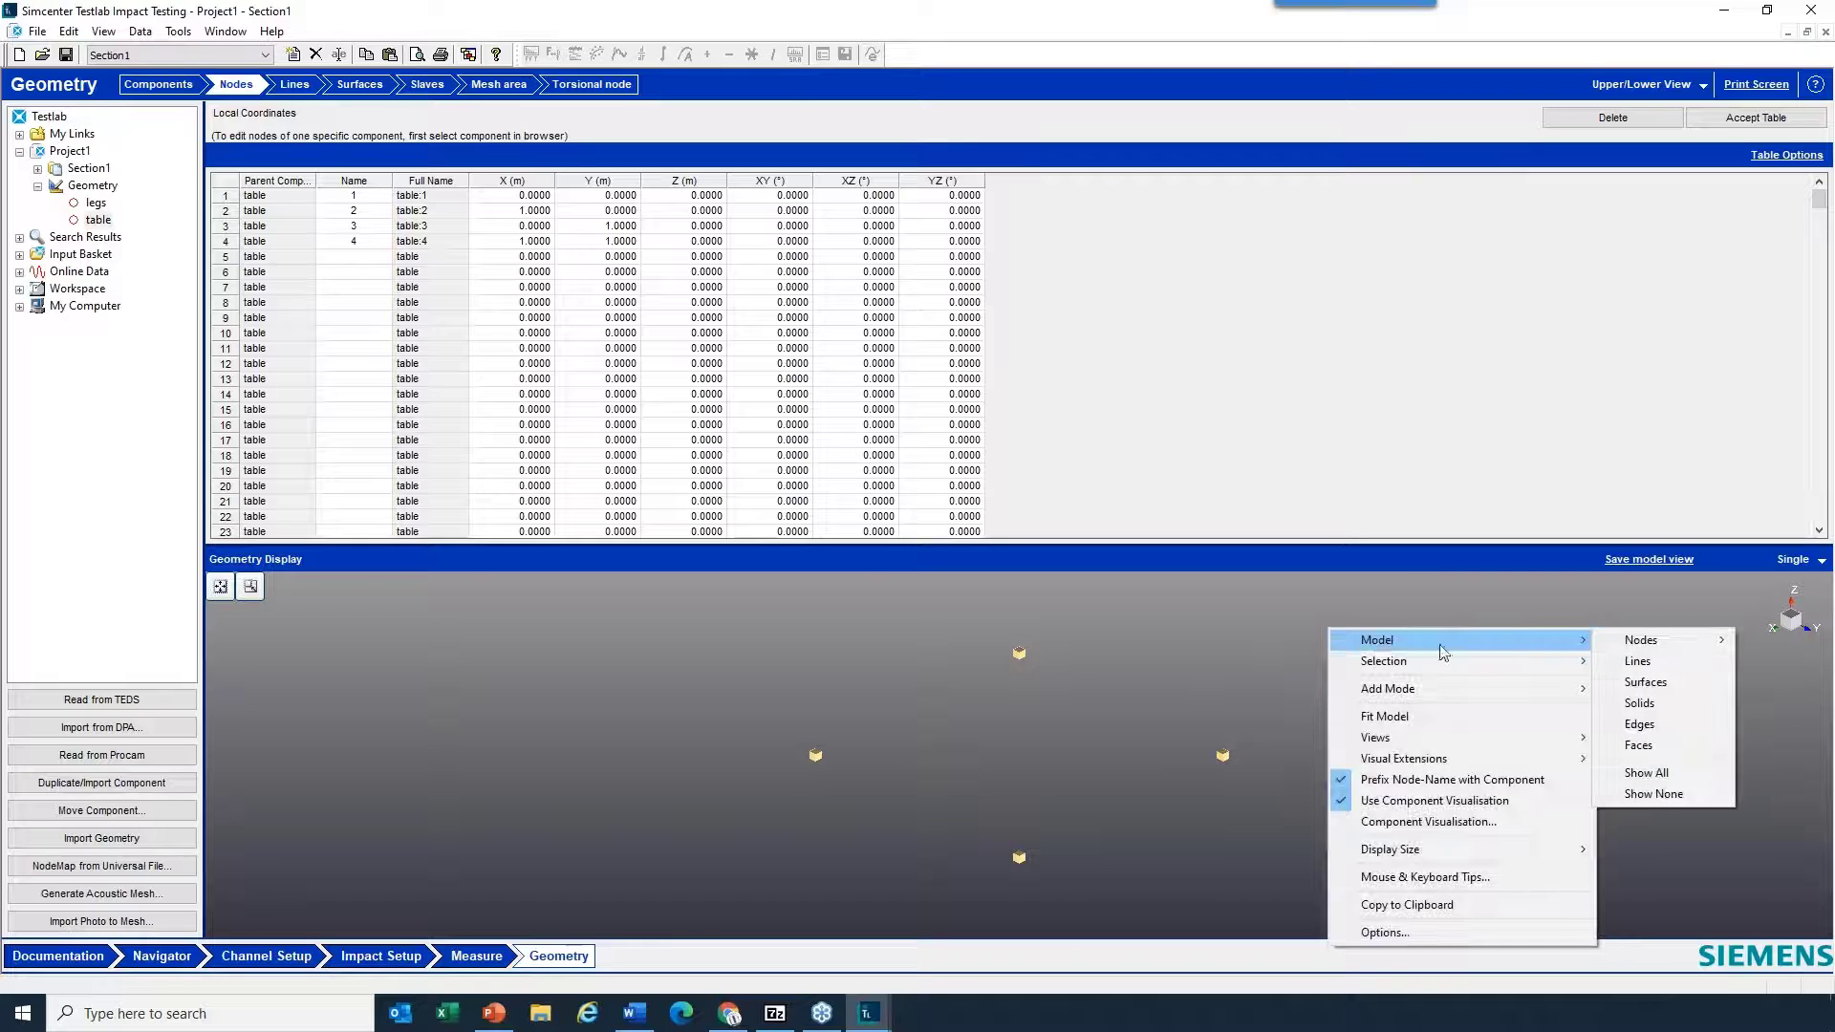
mouse_move(1670, 650)
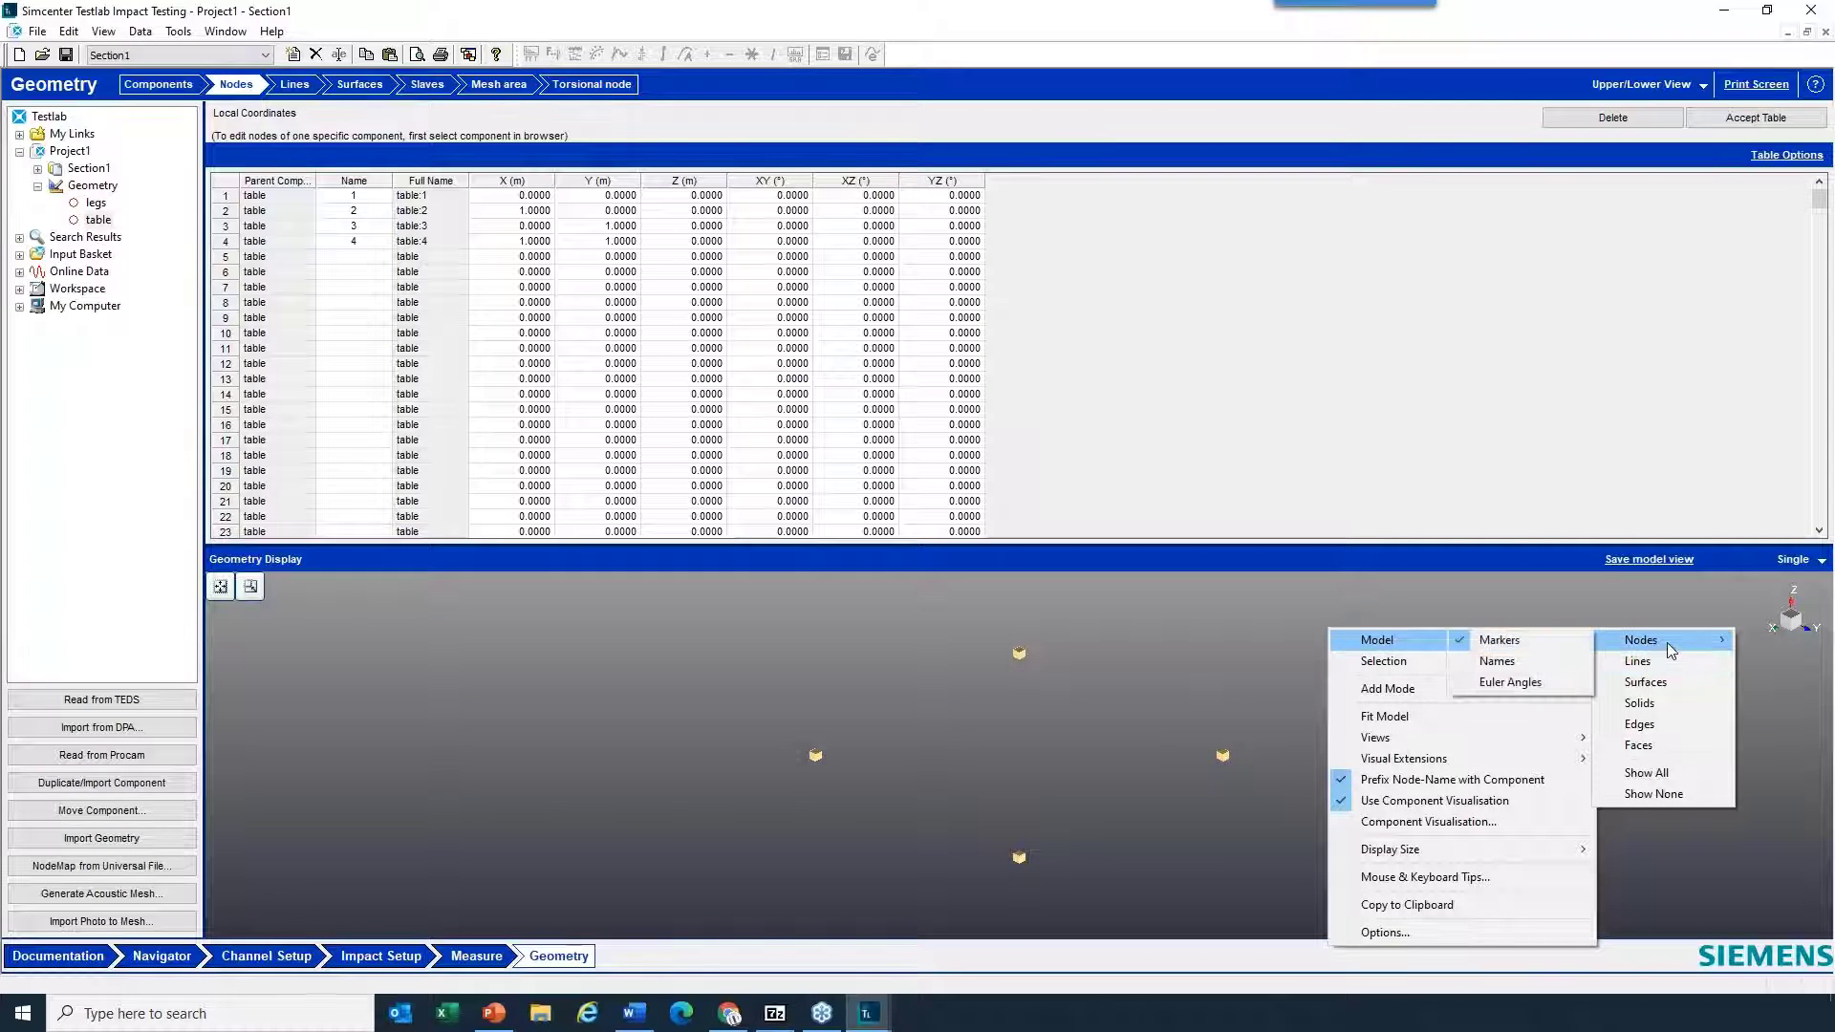
click(1496, 661)
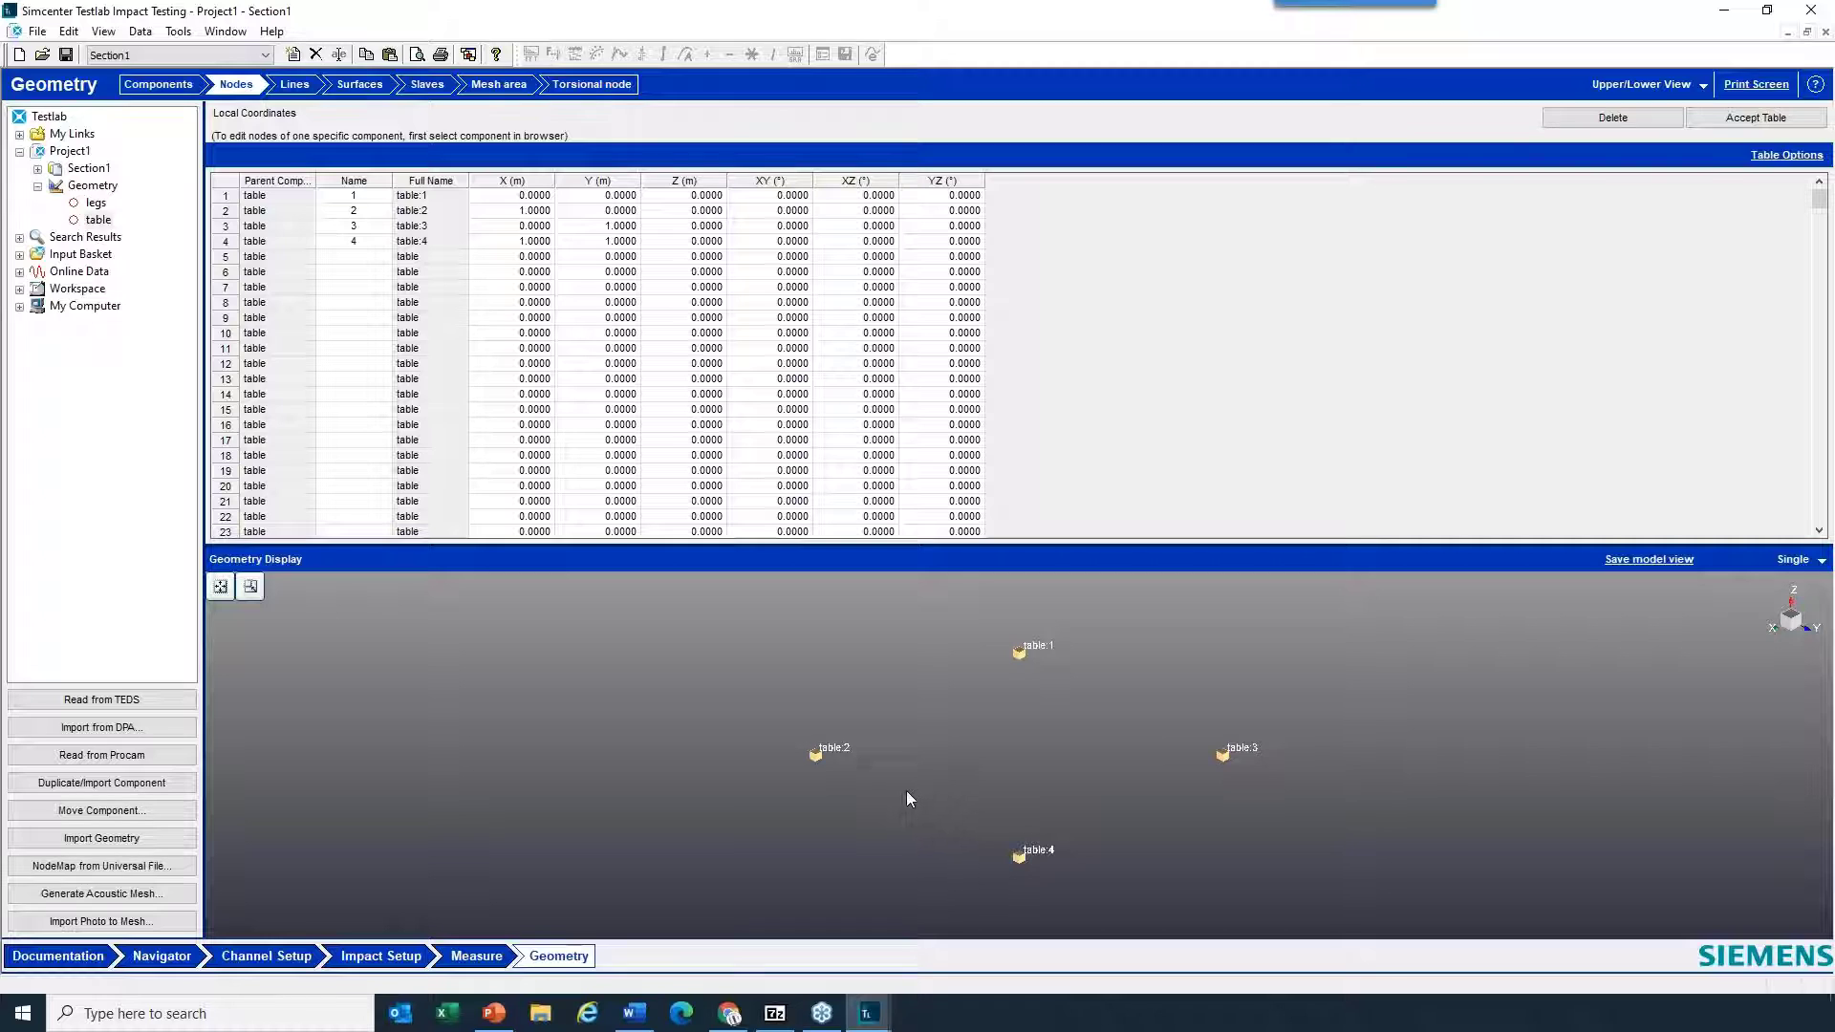
- Connect the table nodes with lines 1 to 3, 3 to 4, 4 to 2 and 2 to 1
click(295, 88)
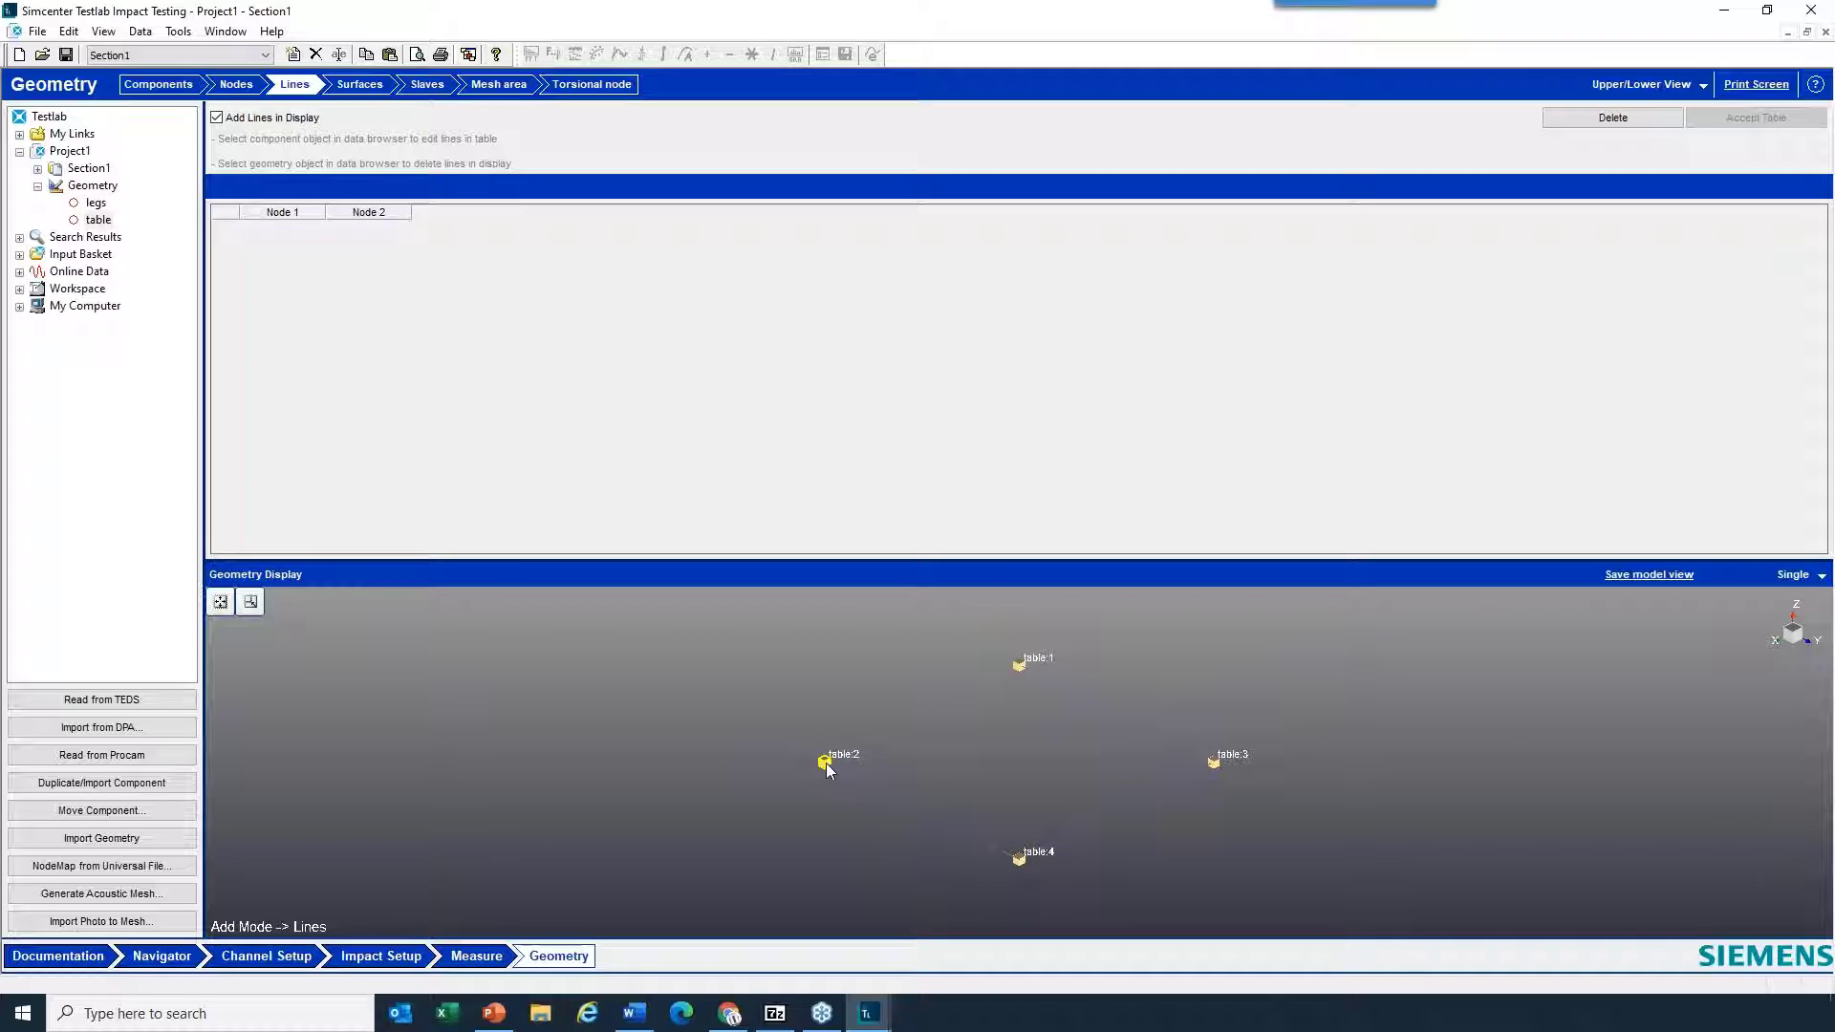
click(1019, 667)
drag(1022, 673, 1053, 737)
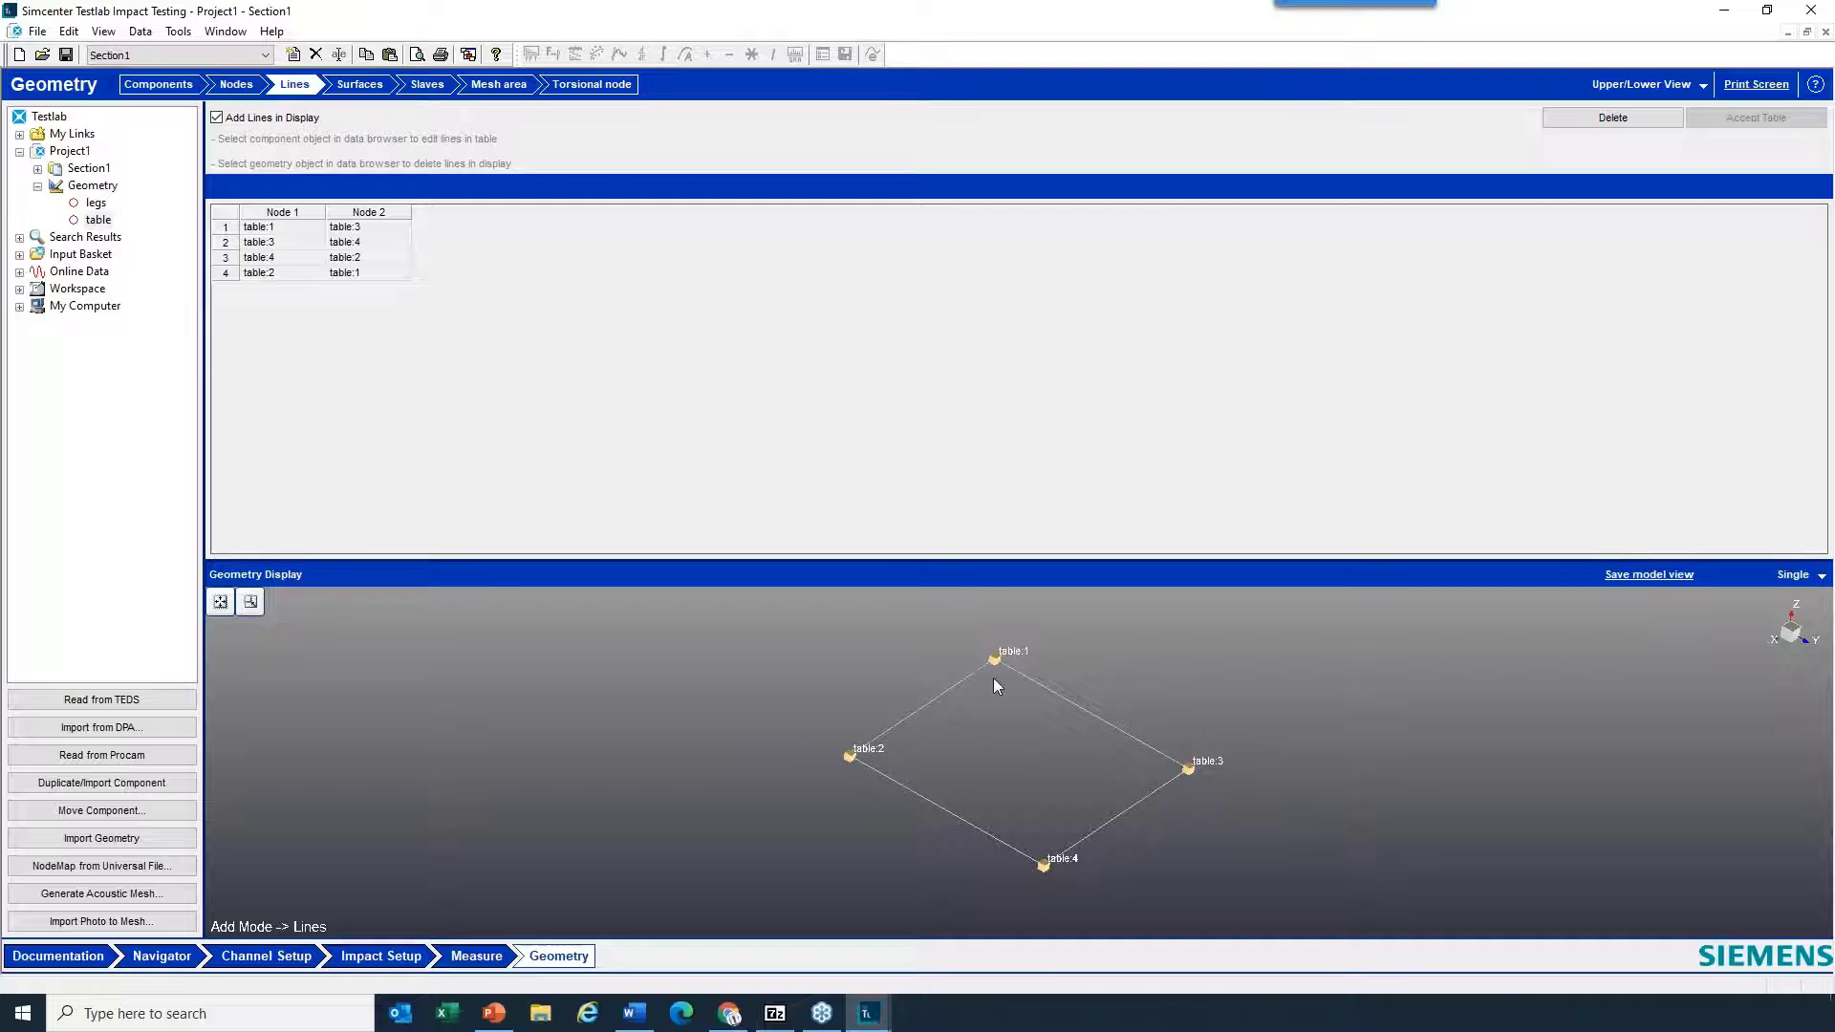
click(852, 759)
- Add two triangular surfaces to the table, through nodes 1, 4, 2 and nodes 1, 3, 4
click(362, 91)
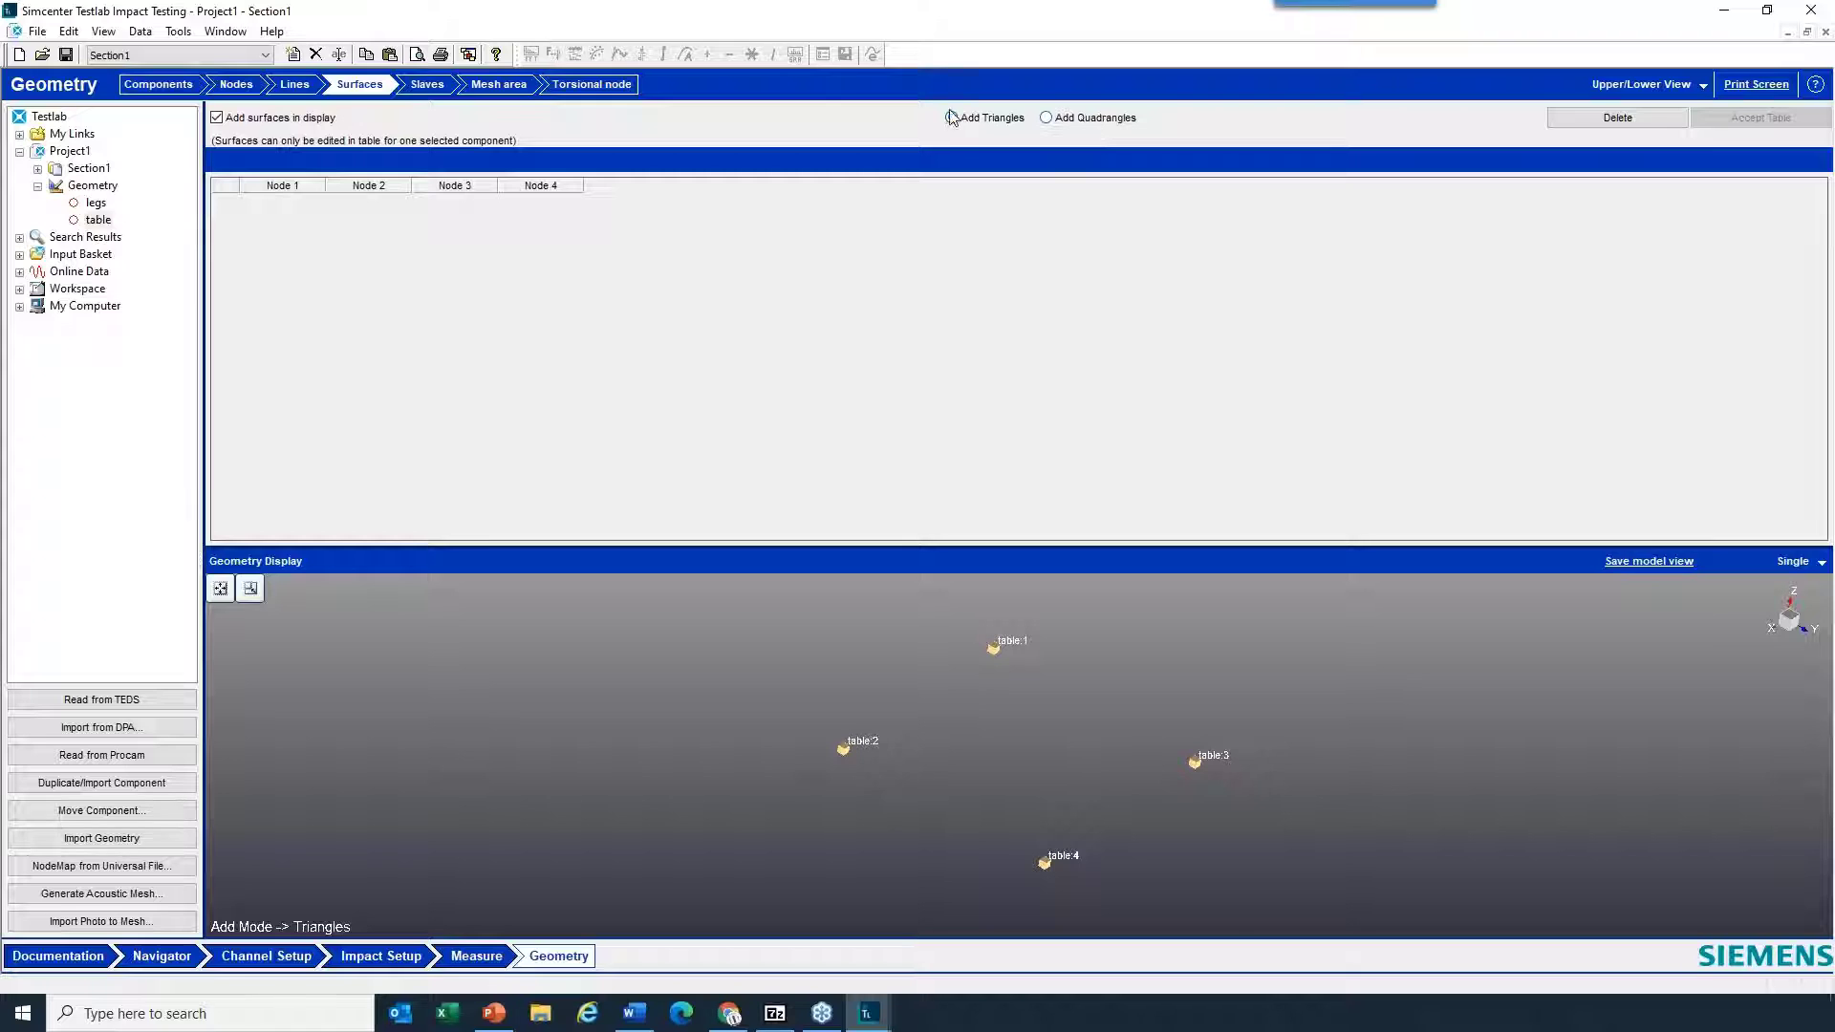
click(1045, 864)
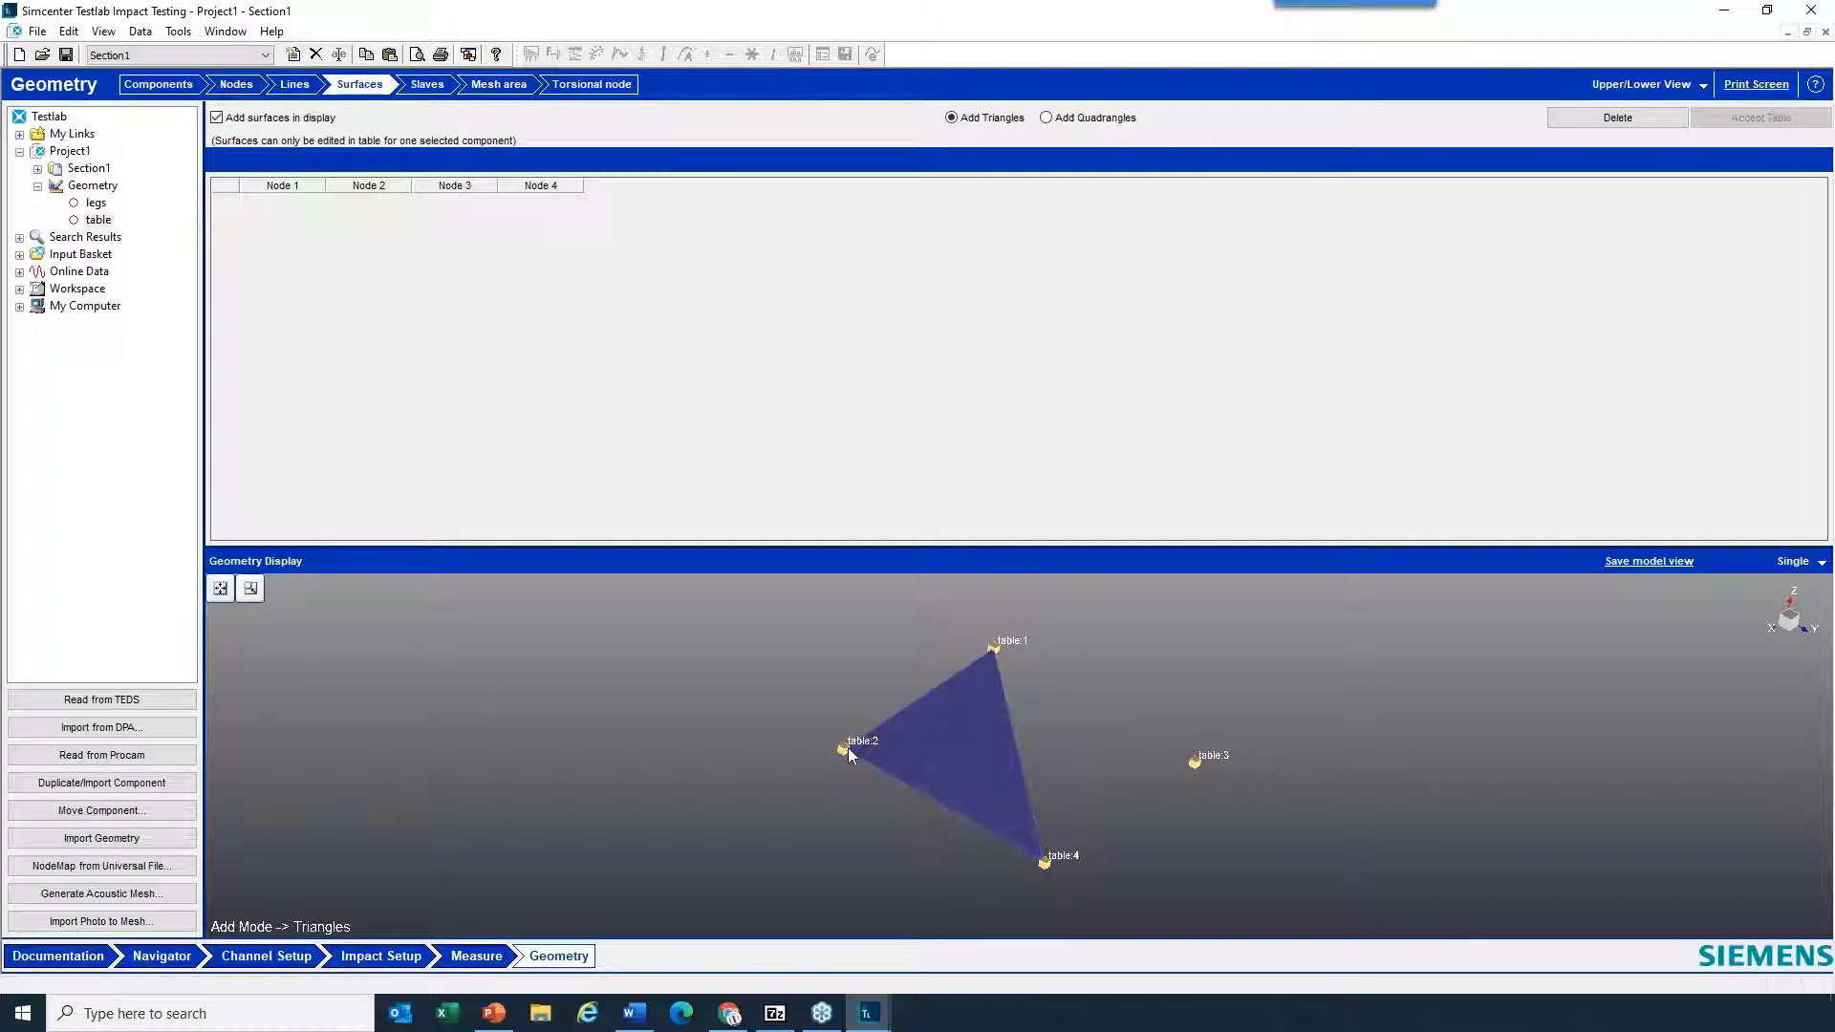
click(845, 750)
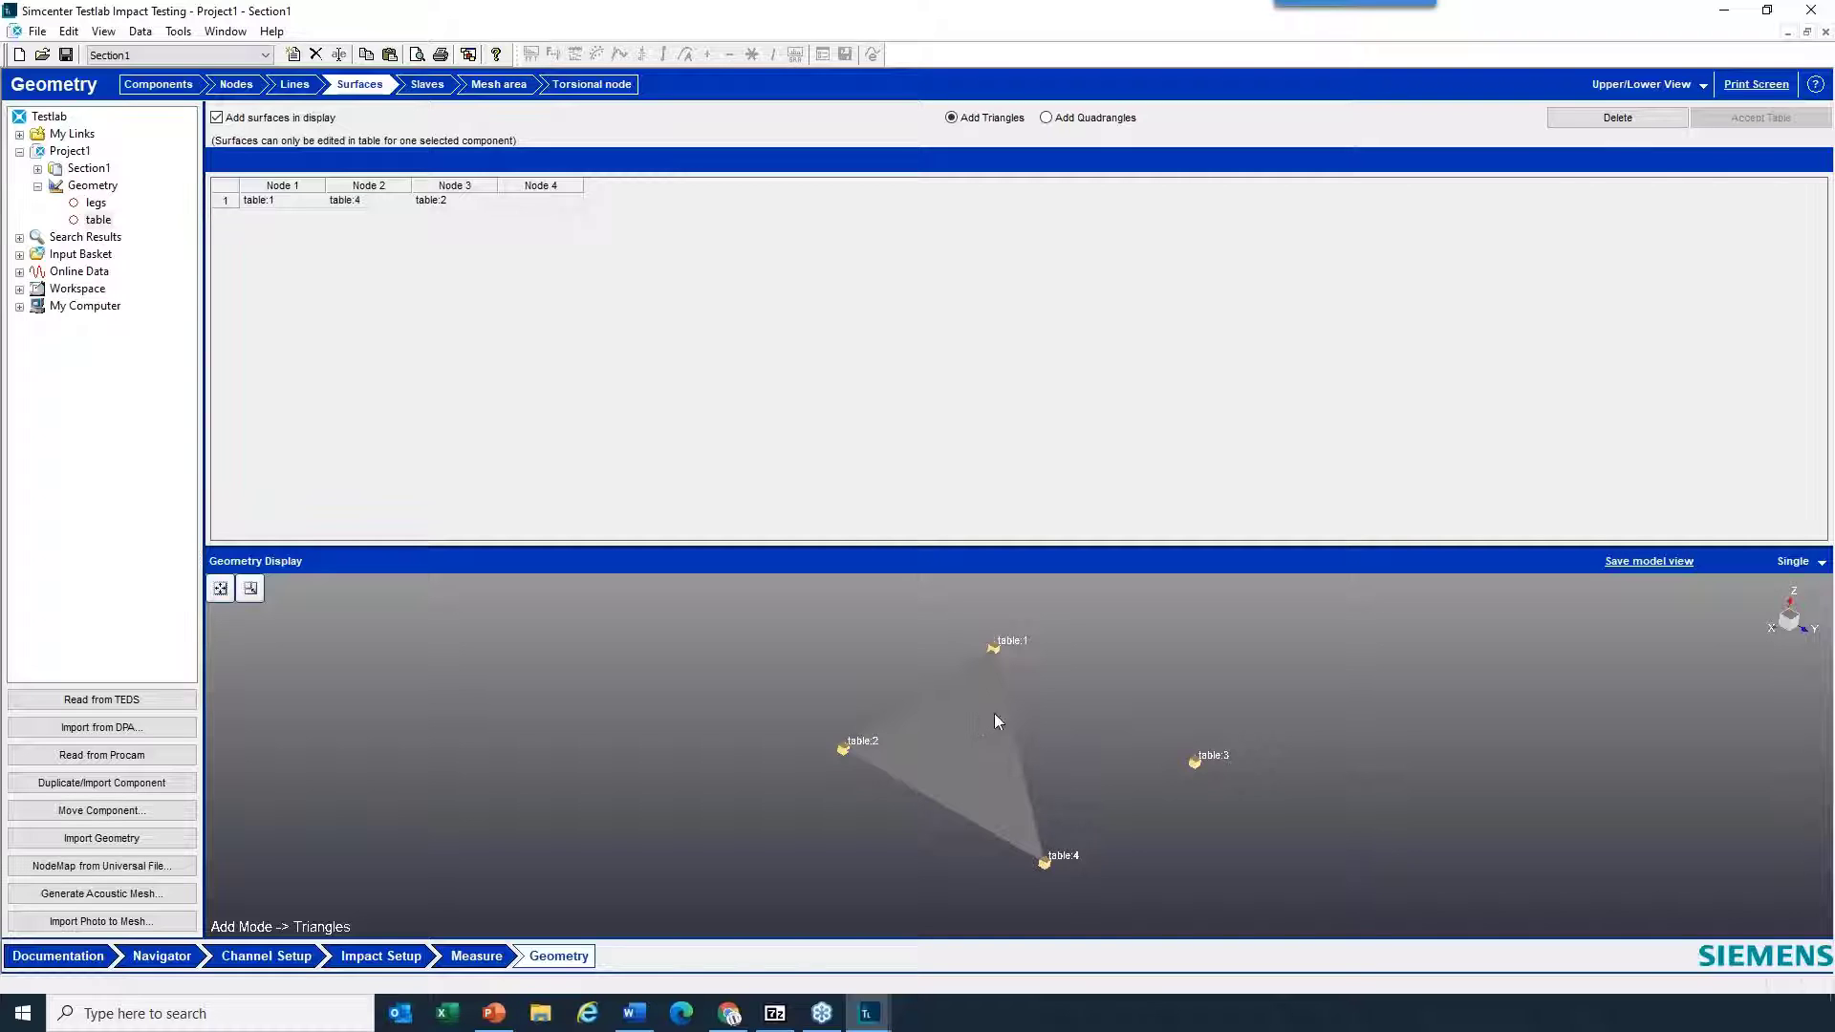
click(1196, 762)
click(1044, 863)
mouse_move(1047, 799)
mouse_down()
mouse_move(1055, 777)
mouse_move(1043, 798)
mouse_up()
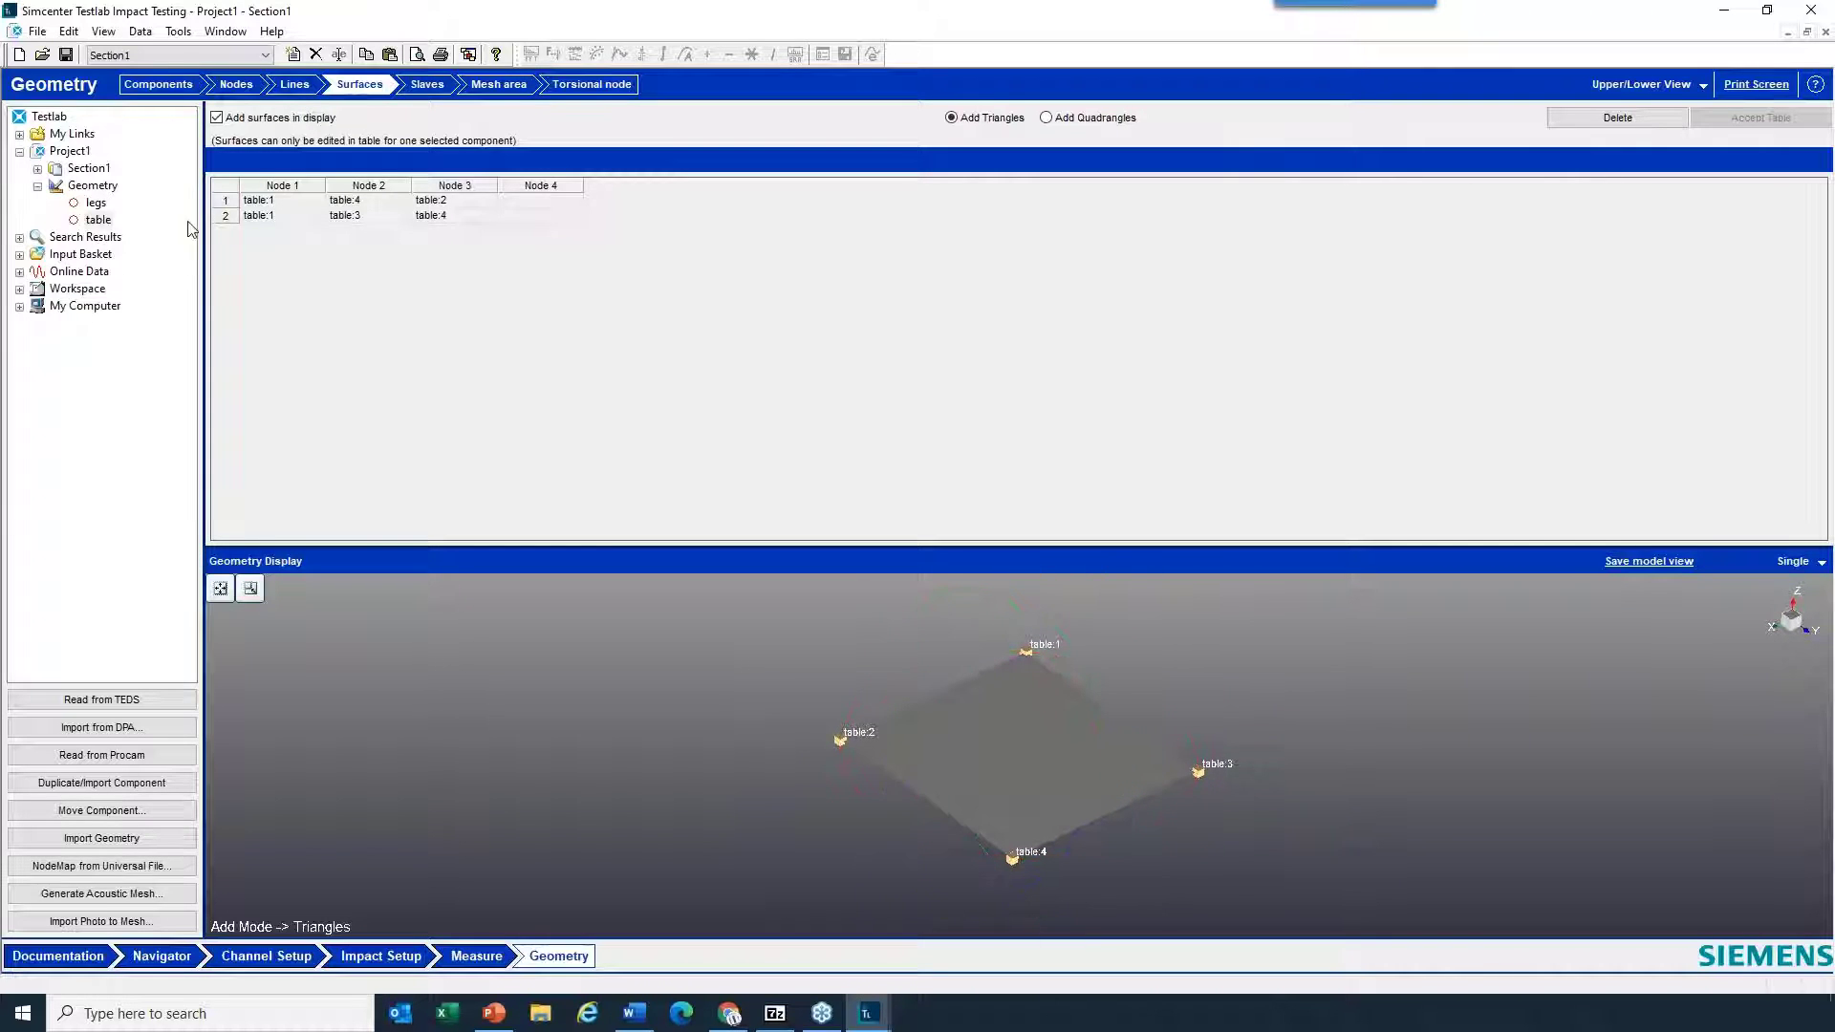
- Delete both triangular surfaces from the table
click(403, 198)
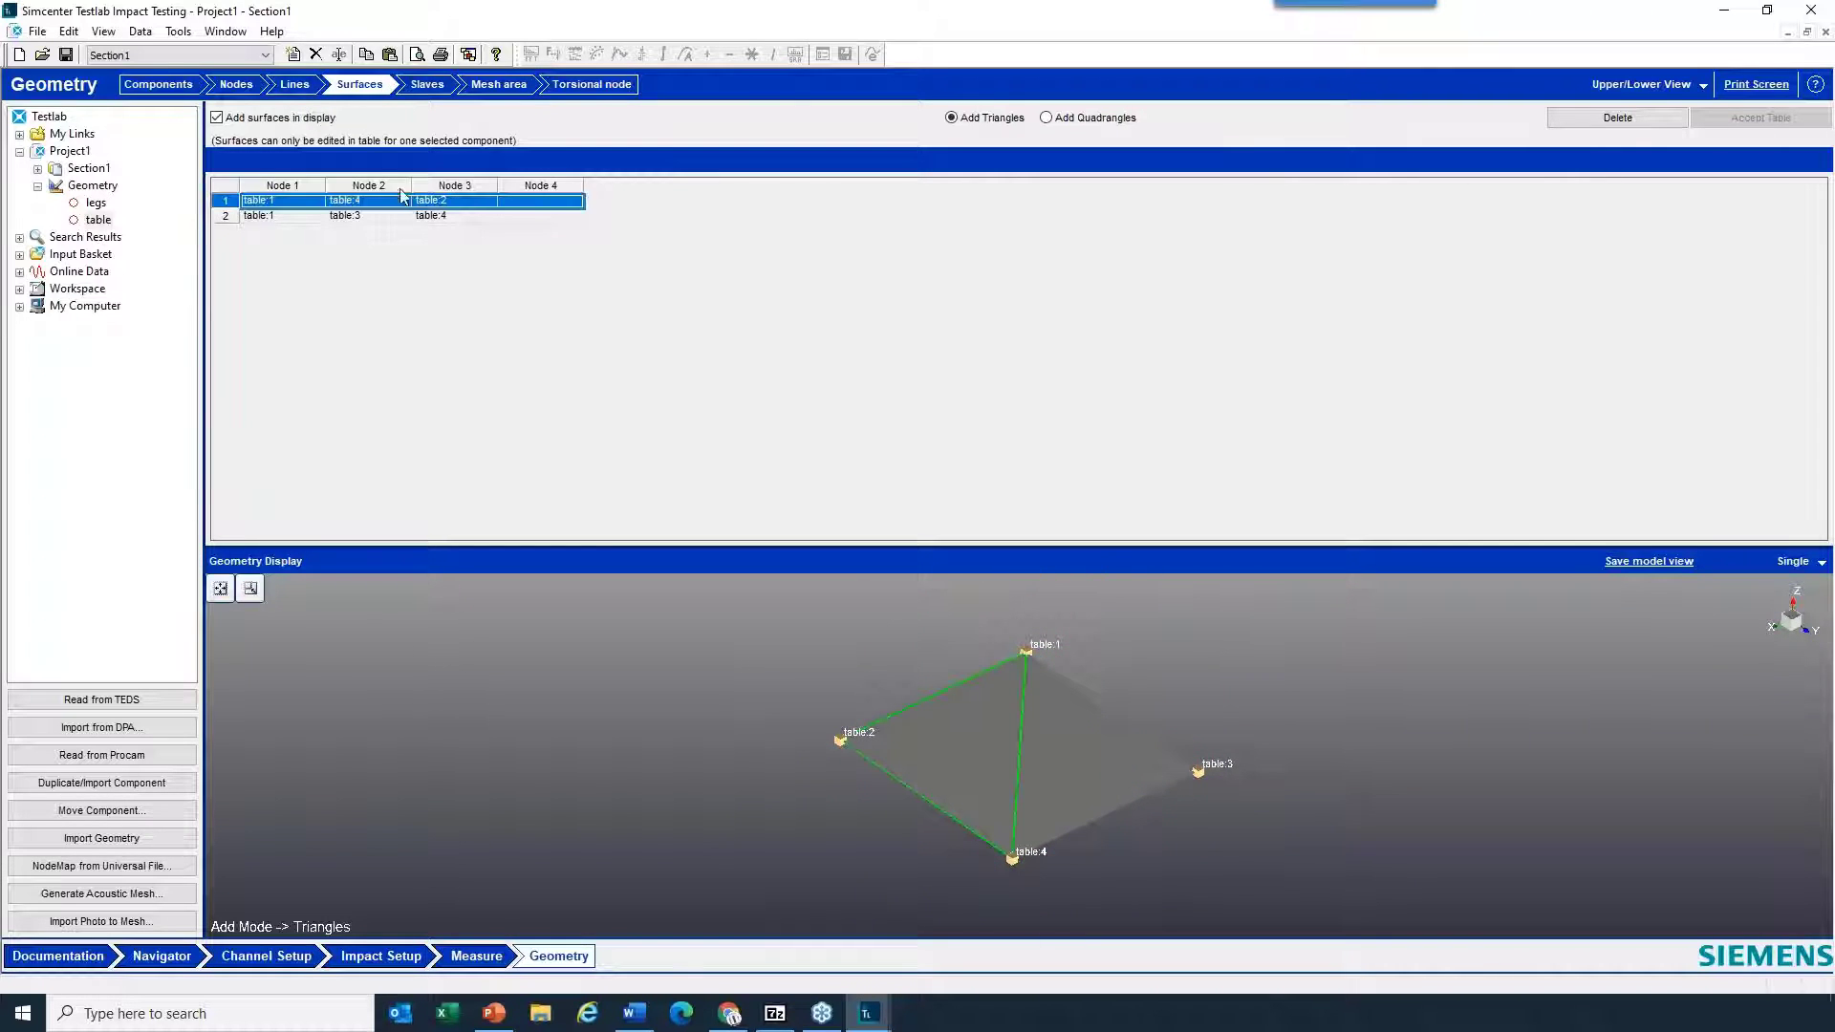
click(1617, 117)
click(229, 204)
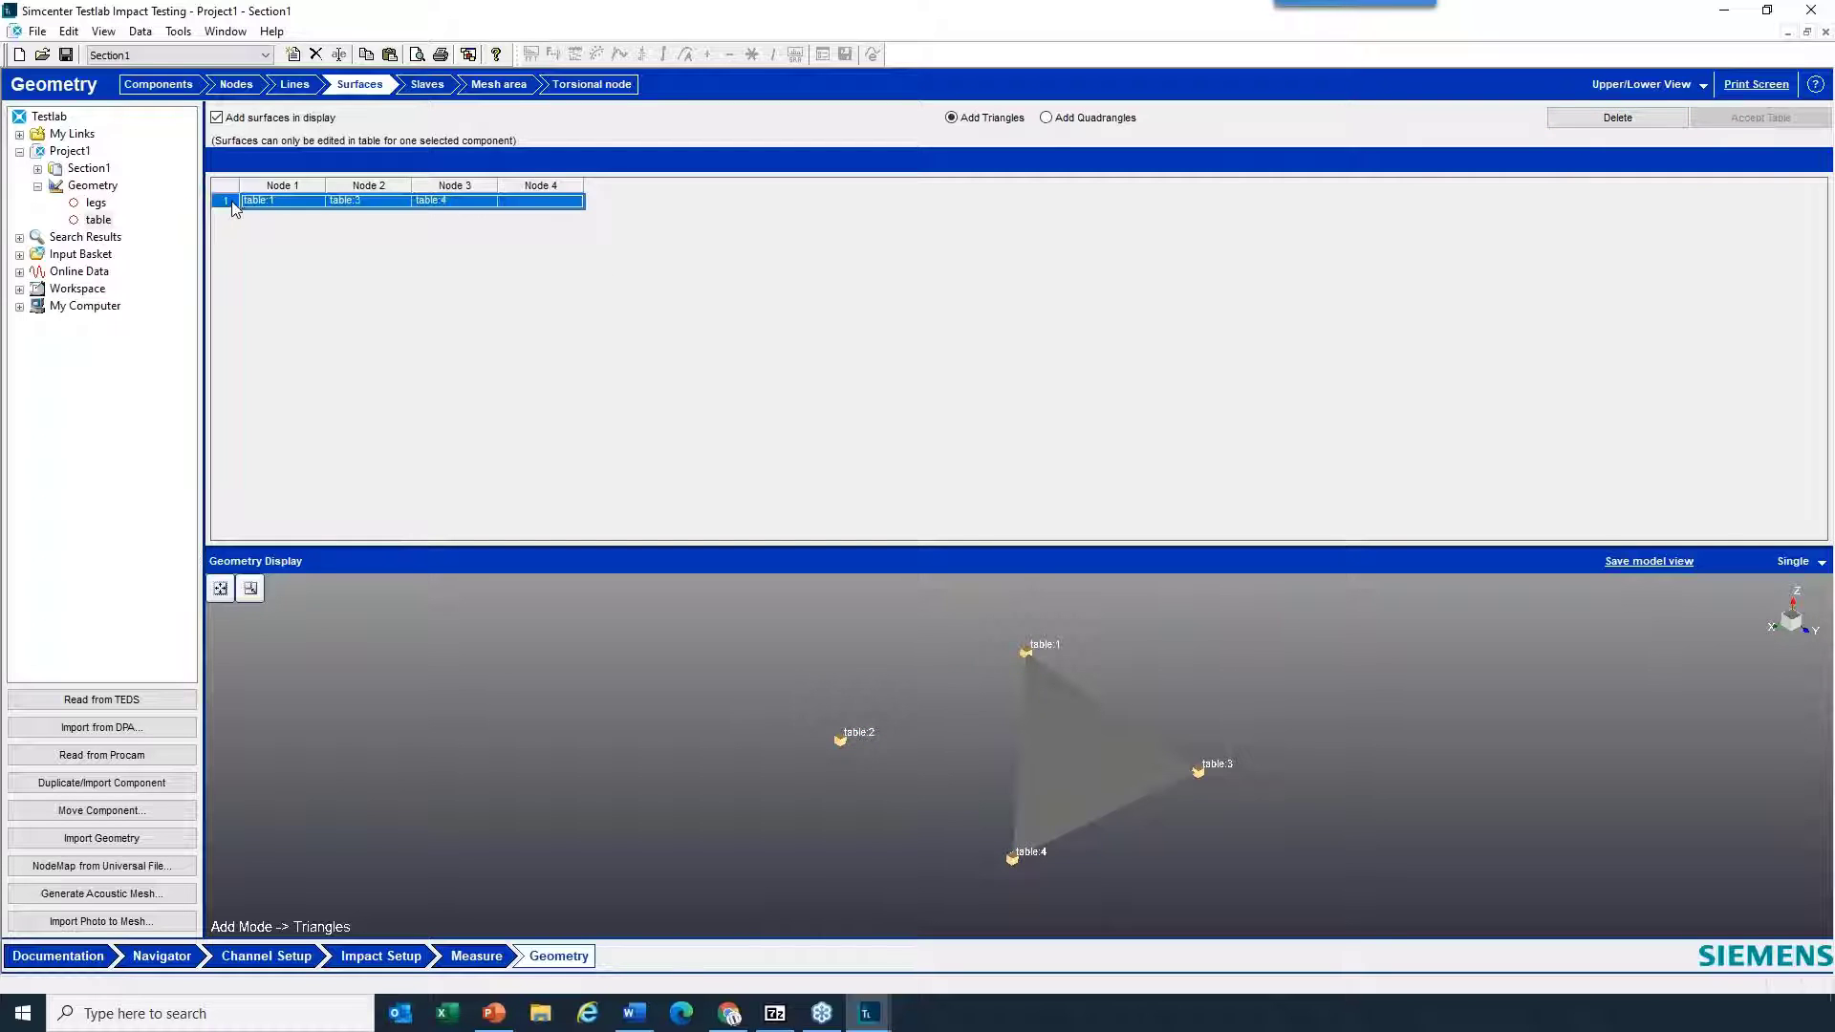
click(1617, 118)
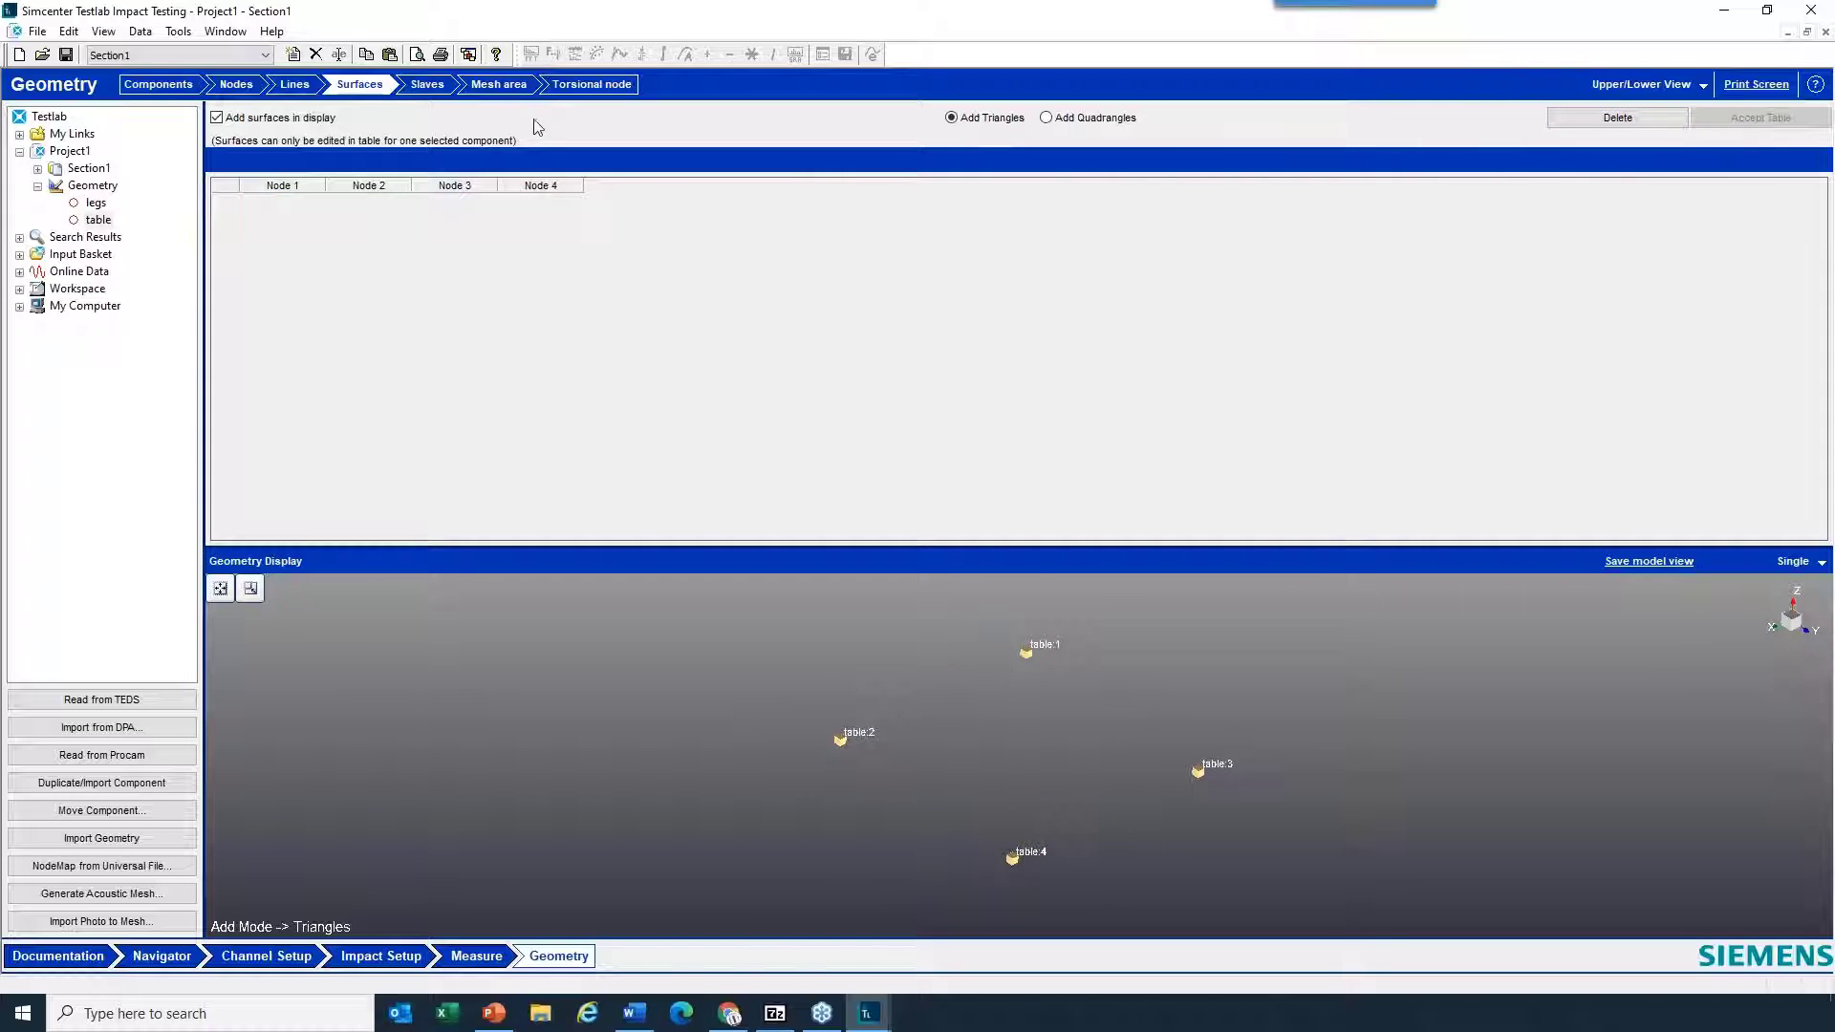
- Add one quadrangle surface spanning table nodes 1, 2, 4 and 3
click(1116, 121)
click(840, 741)
click(1026, 652)
click(1012, 860)
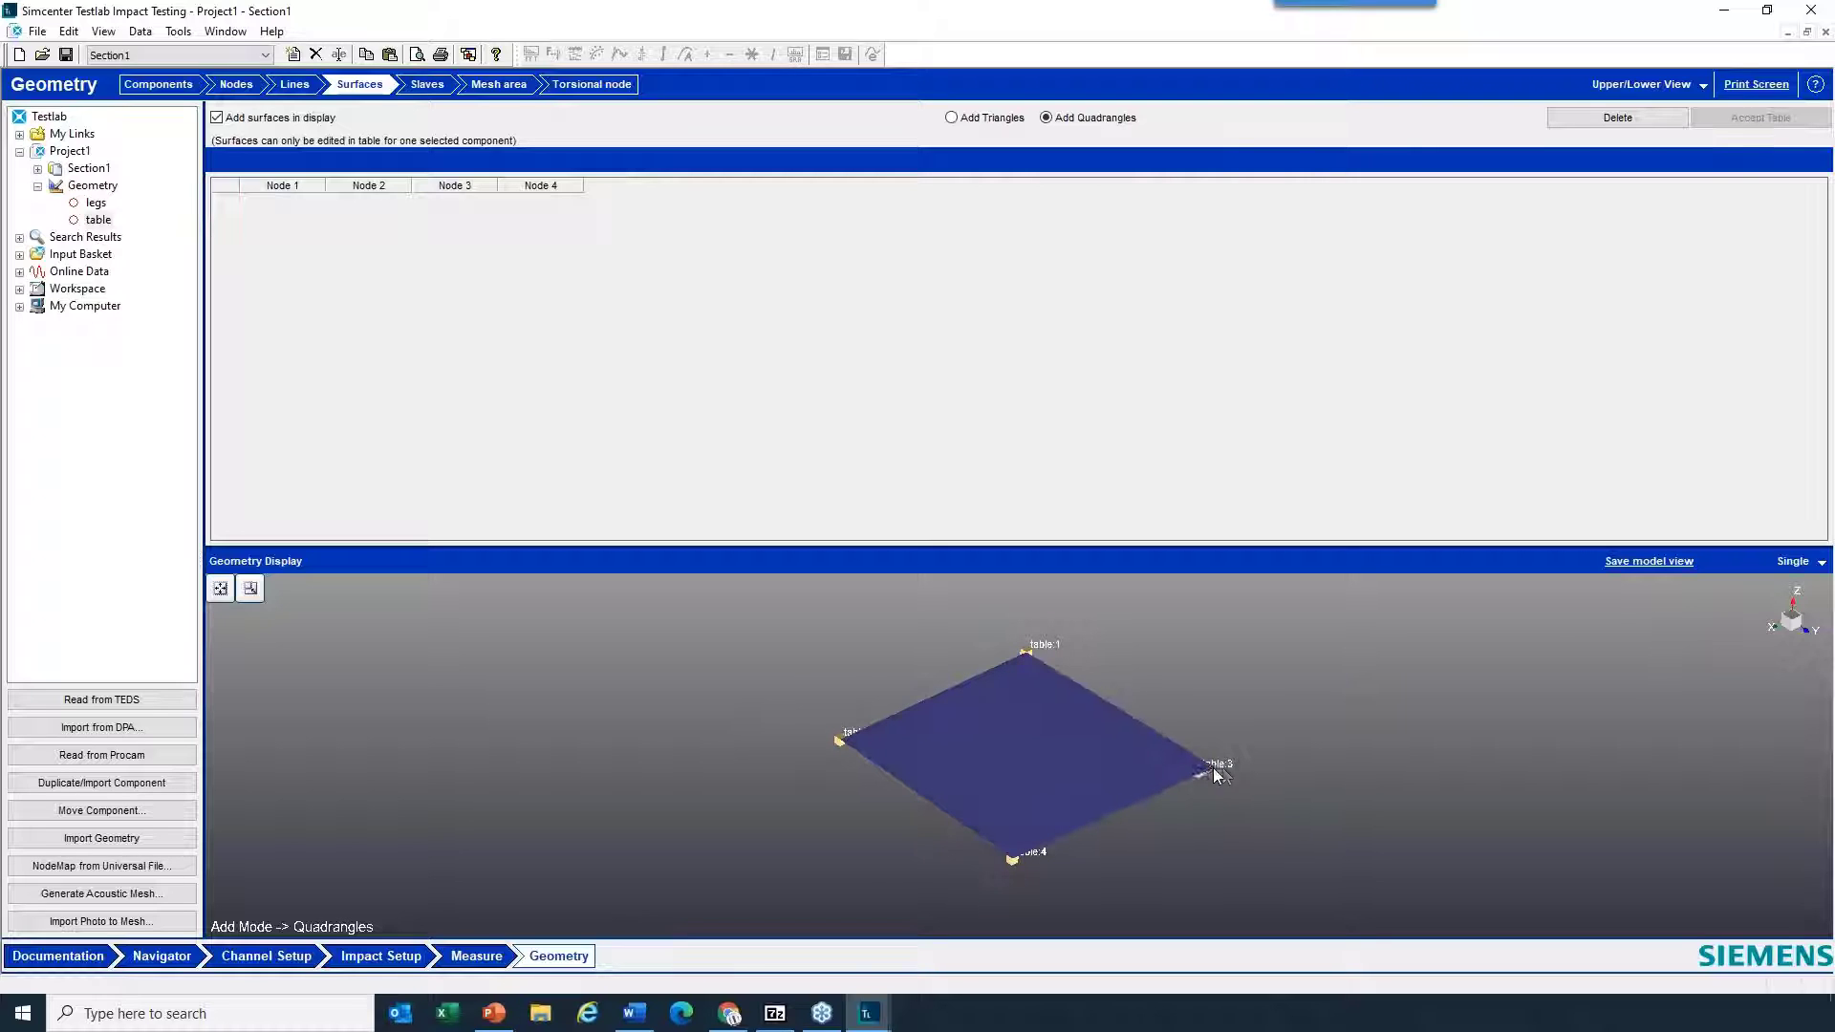
click(1200, 771)
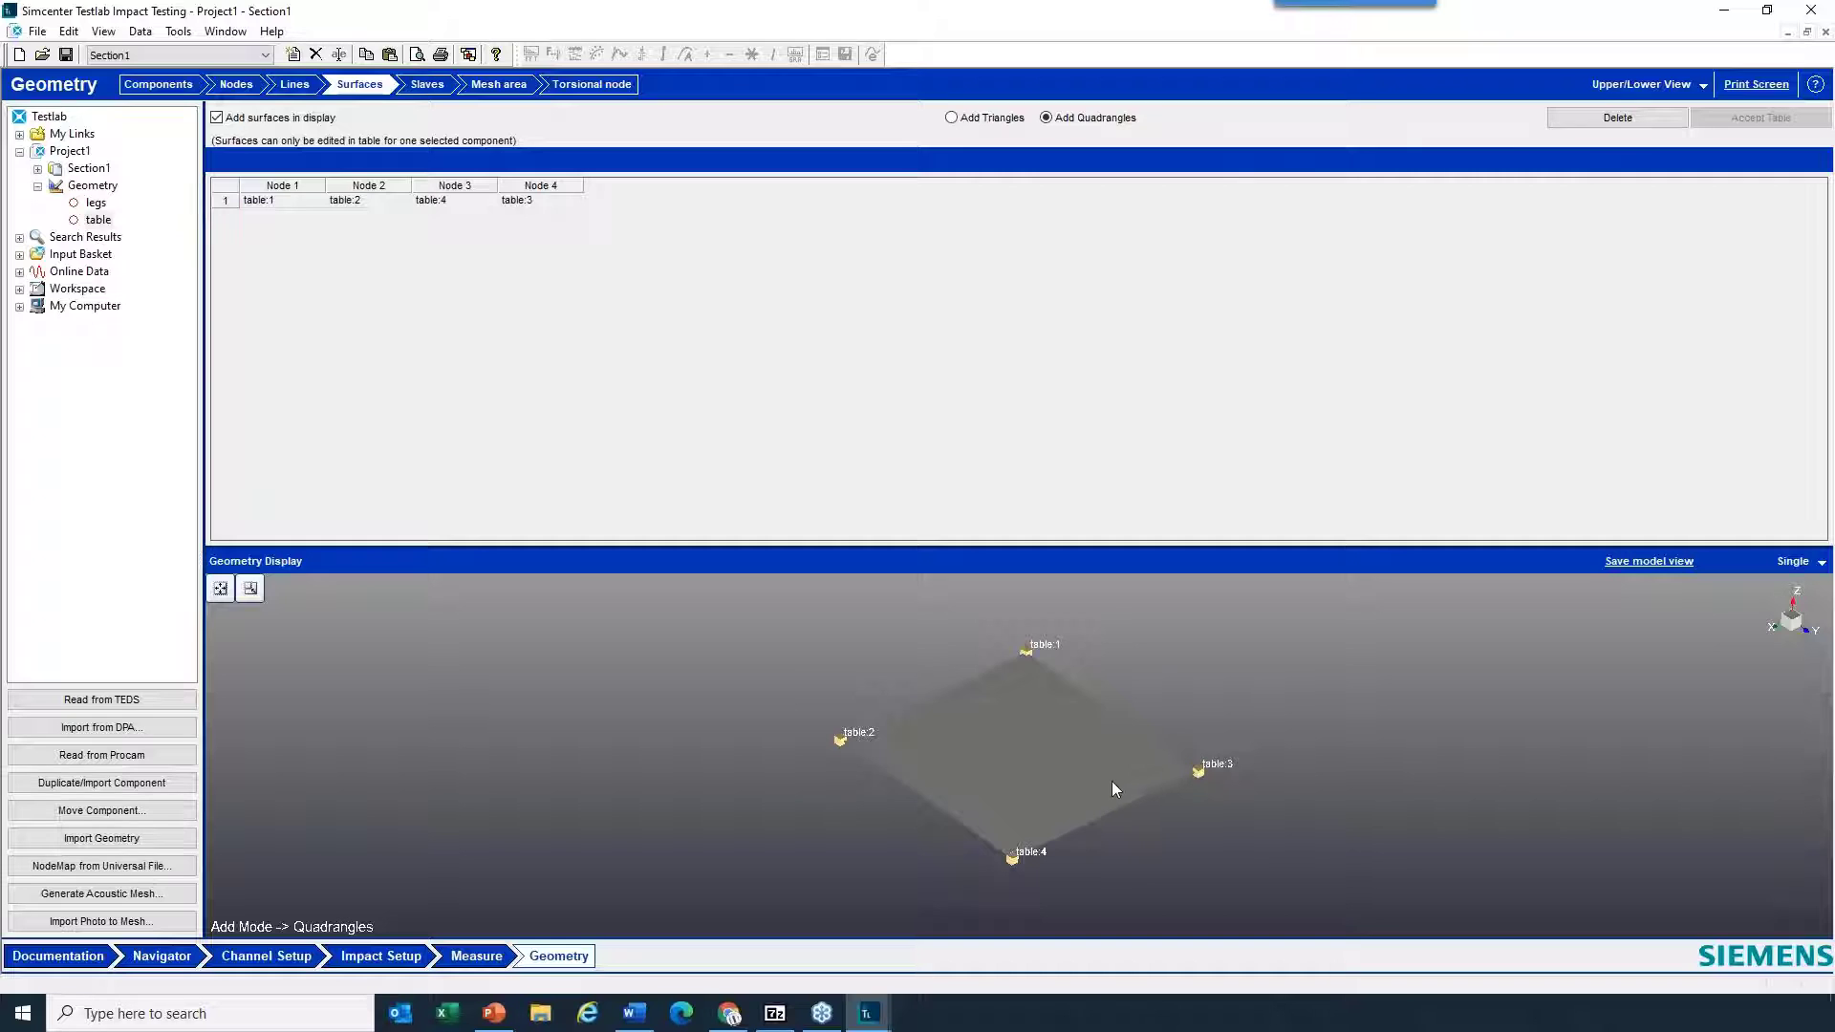
- Create four nodes named 1, 2, 3 and 4 in the legs component
mouse_move(1111, 782)
mouse_down()
mouse_move(1150, 754)
mouse_move(1066, 804)
mouse_move(1139, 778)
mouse_move(1099, 774)
mouse_up()
click(236, 84)
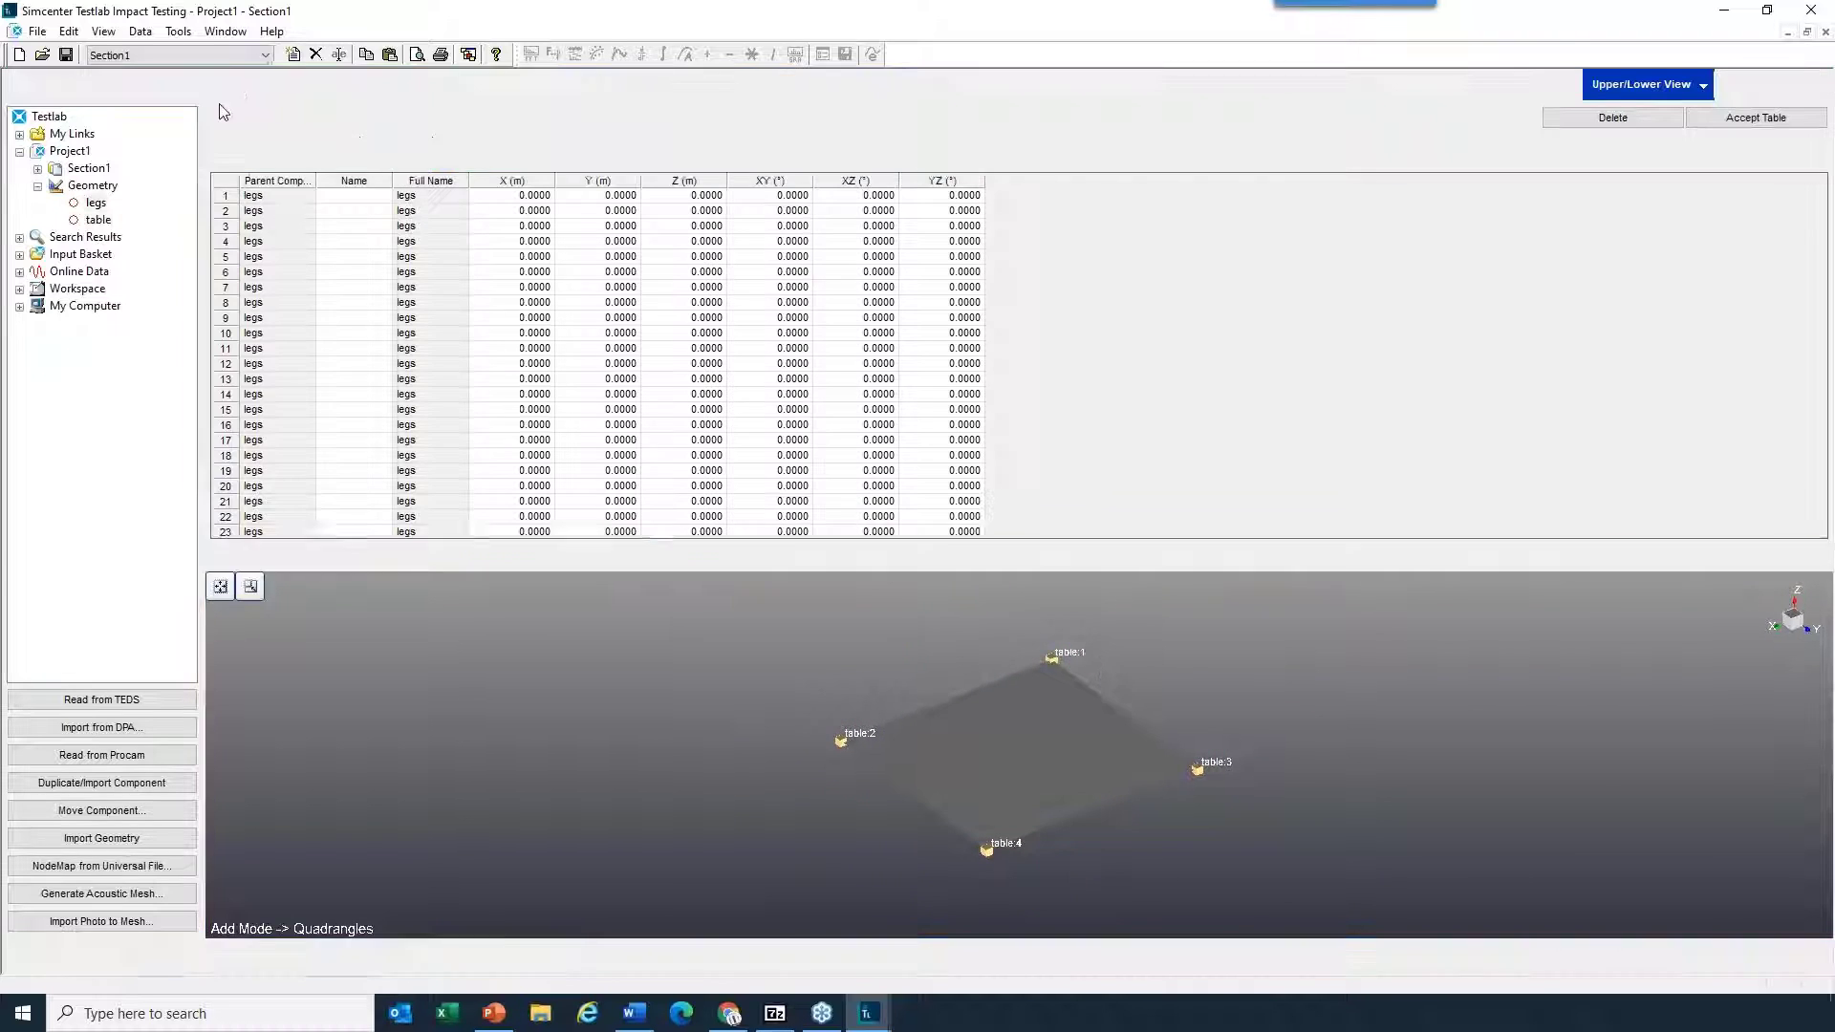
click(95, 202)
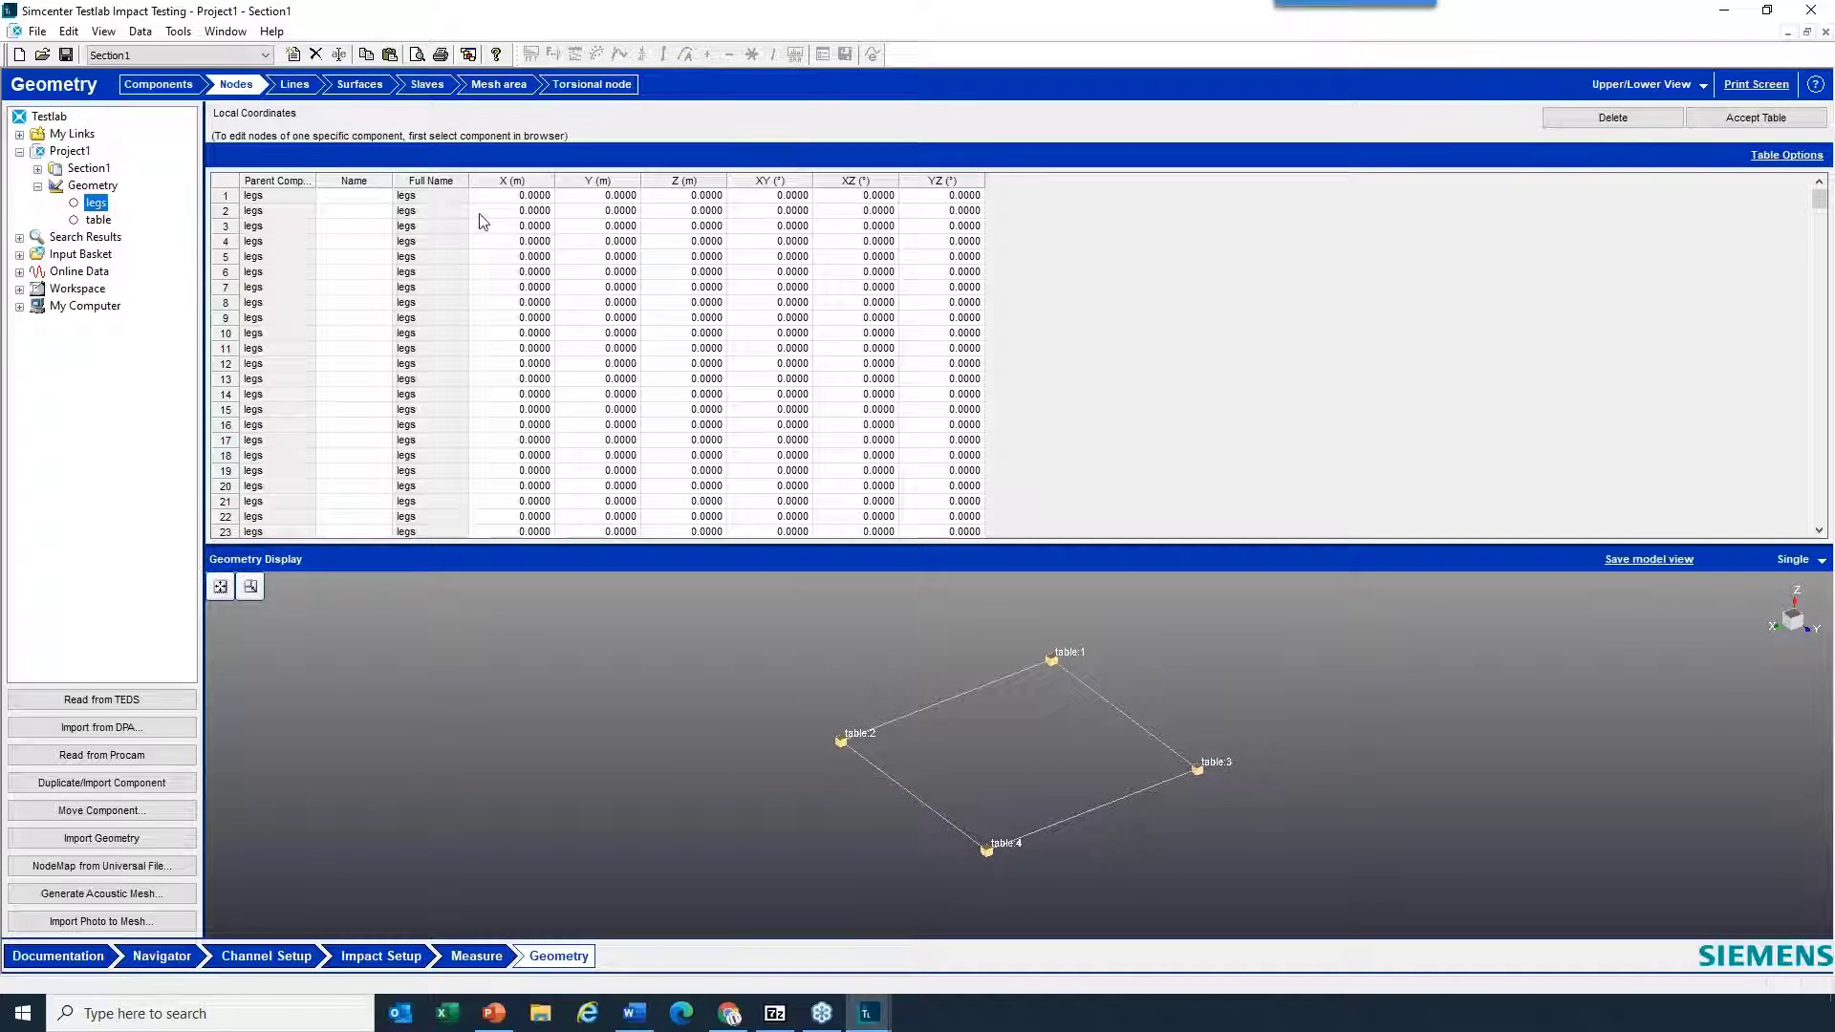
click(376, 199)
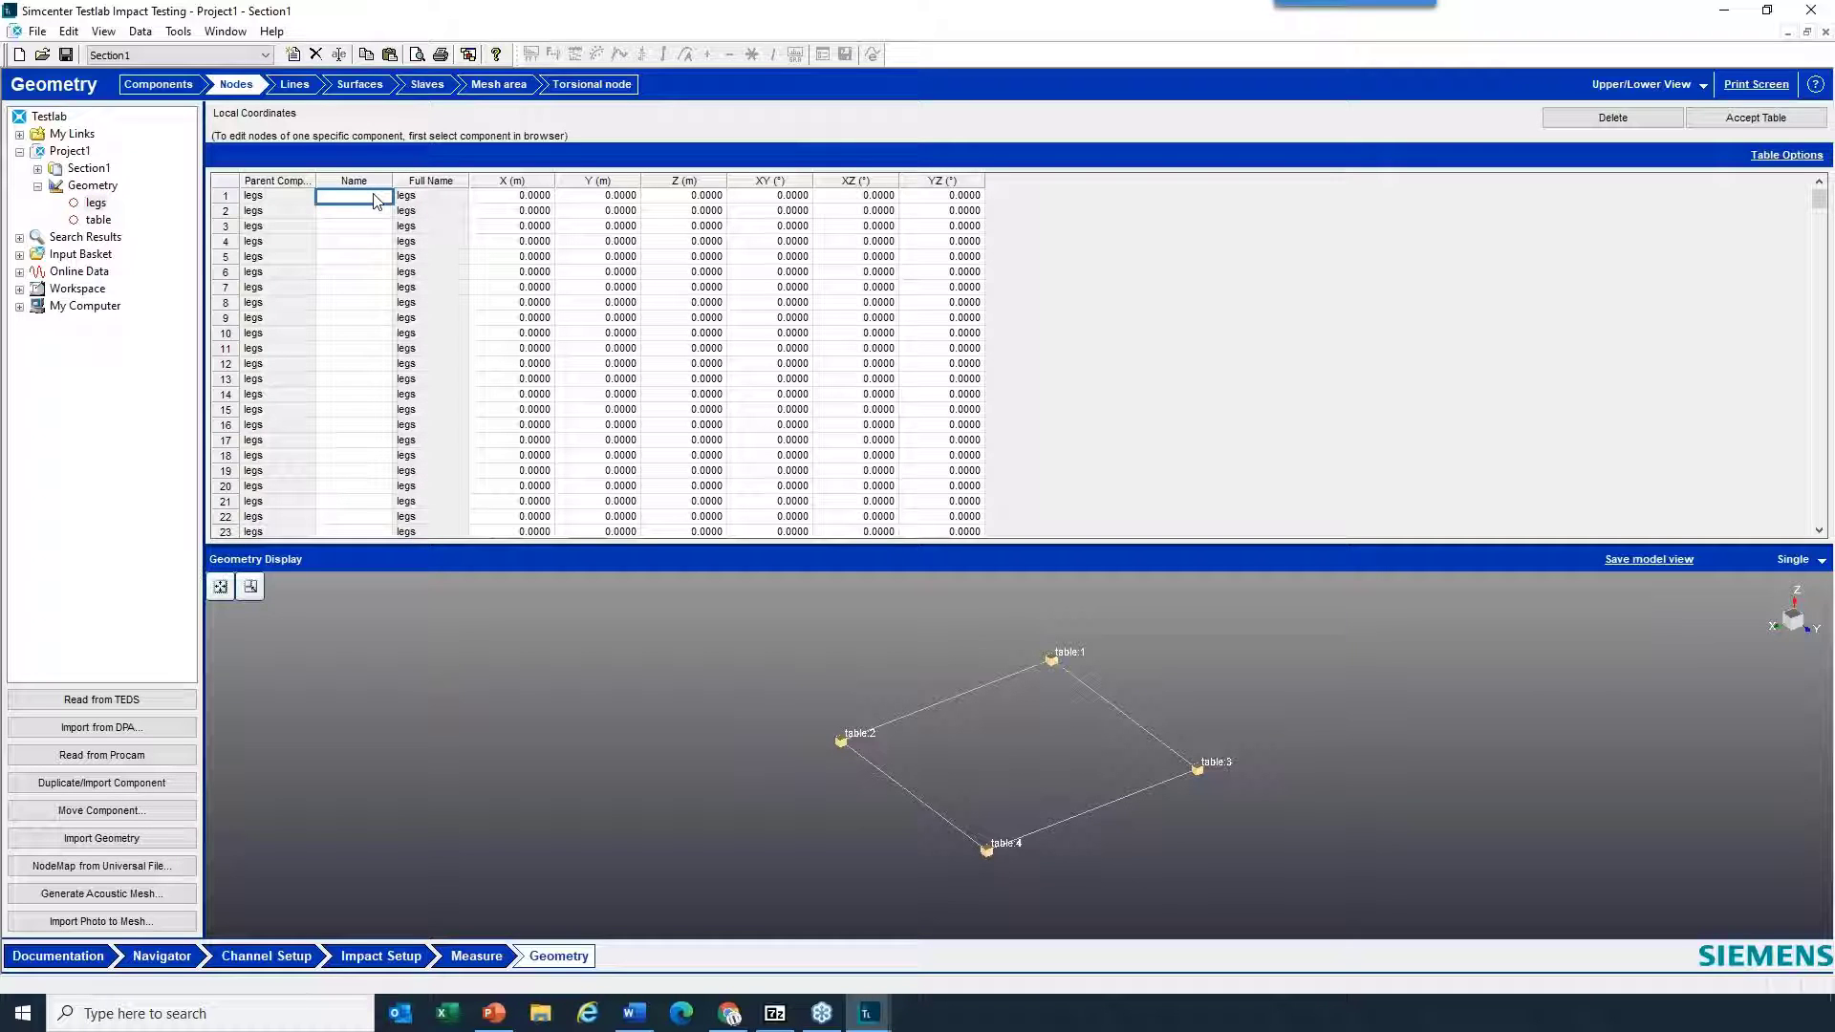
text(1)
key(Return)
text(2)
key(Return)
text(3)
key(Return)
text(4)
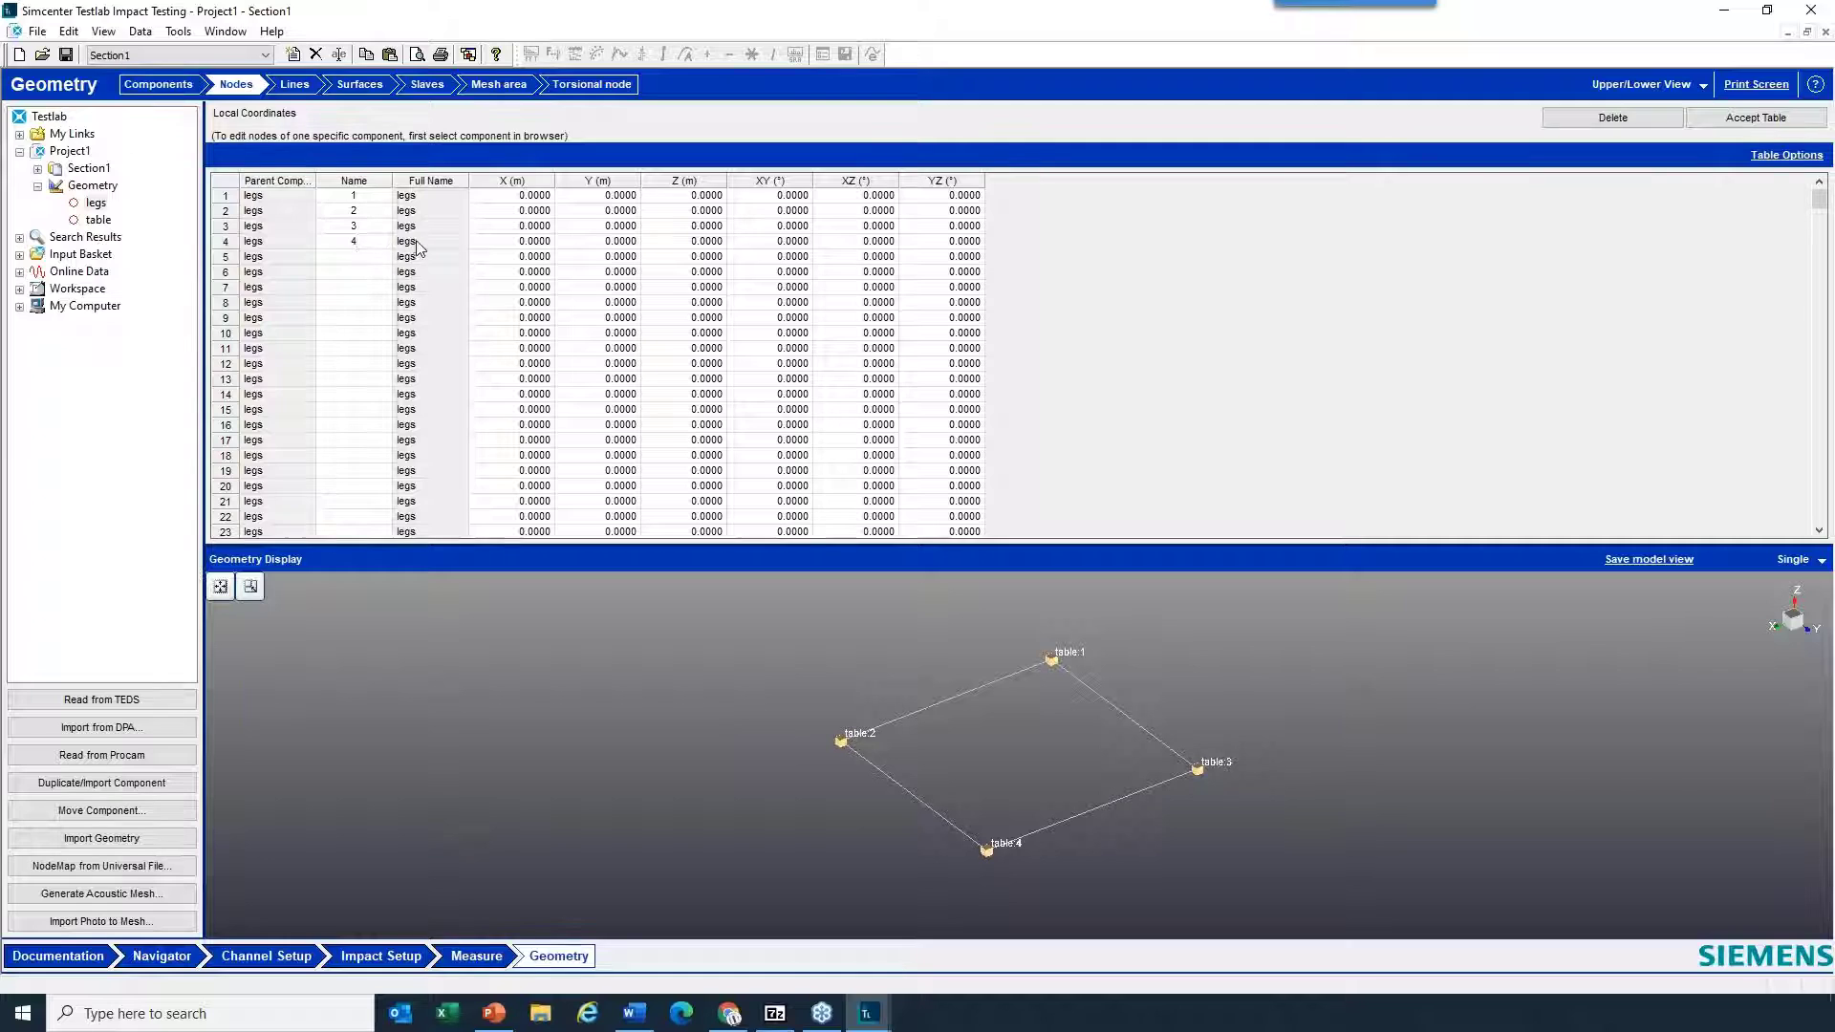
- Set the legs node coordinates: node 2 to Y 1 m, node 3 to X 1 m, node 4 to X 1 m and Y 1 m
click(529, 196)
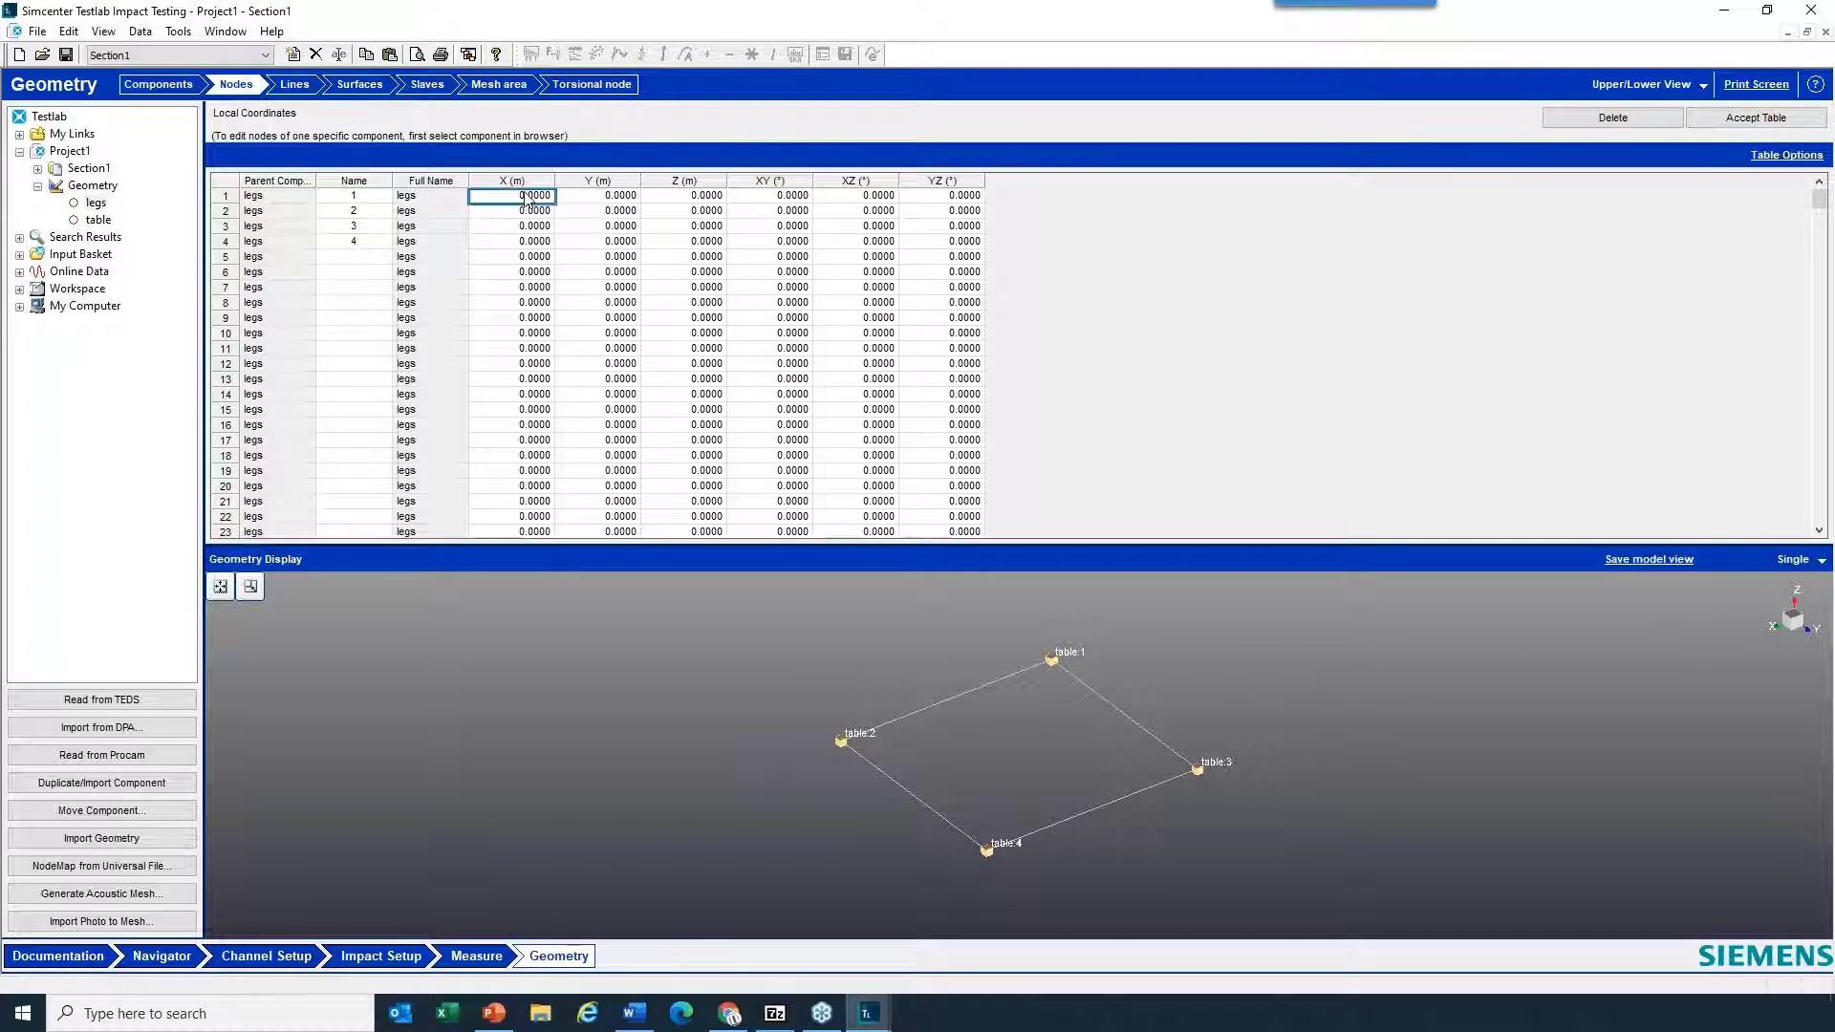
click(605, 211)
text(1)
click(530, 227)
text(1)
click(523, 240)
text(1)
click(604, 241)
text(1)
- Set the Z coordinate of all four legs nodes to -1 m and accept the node table
click(704, 196)
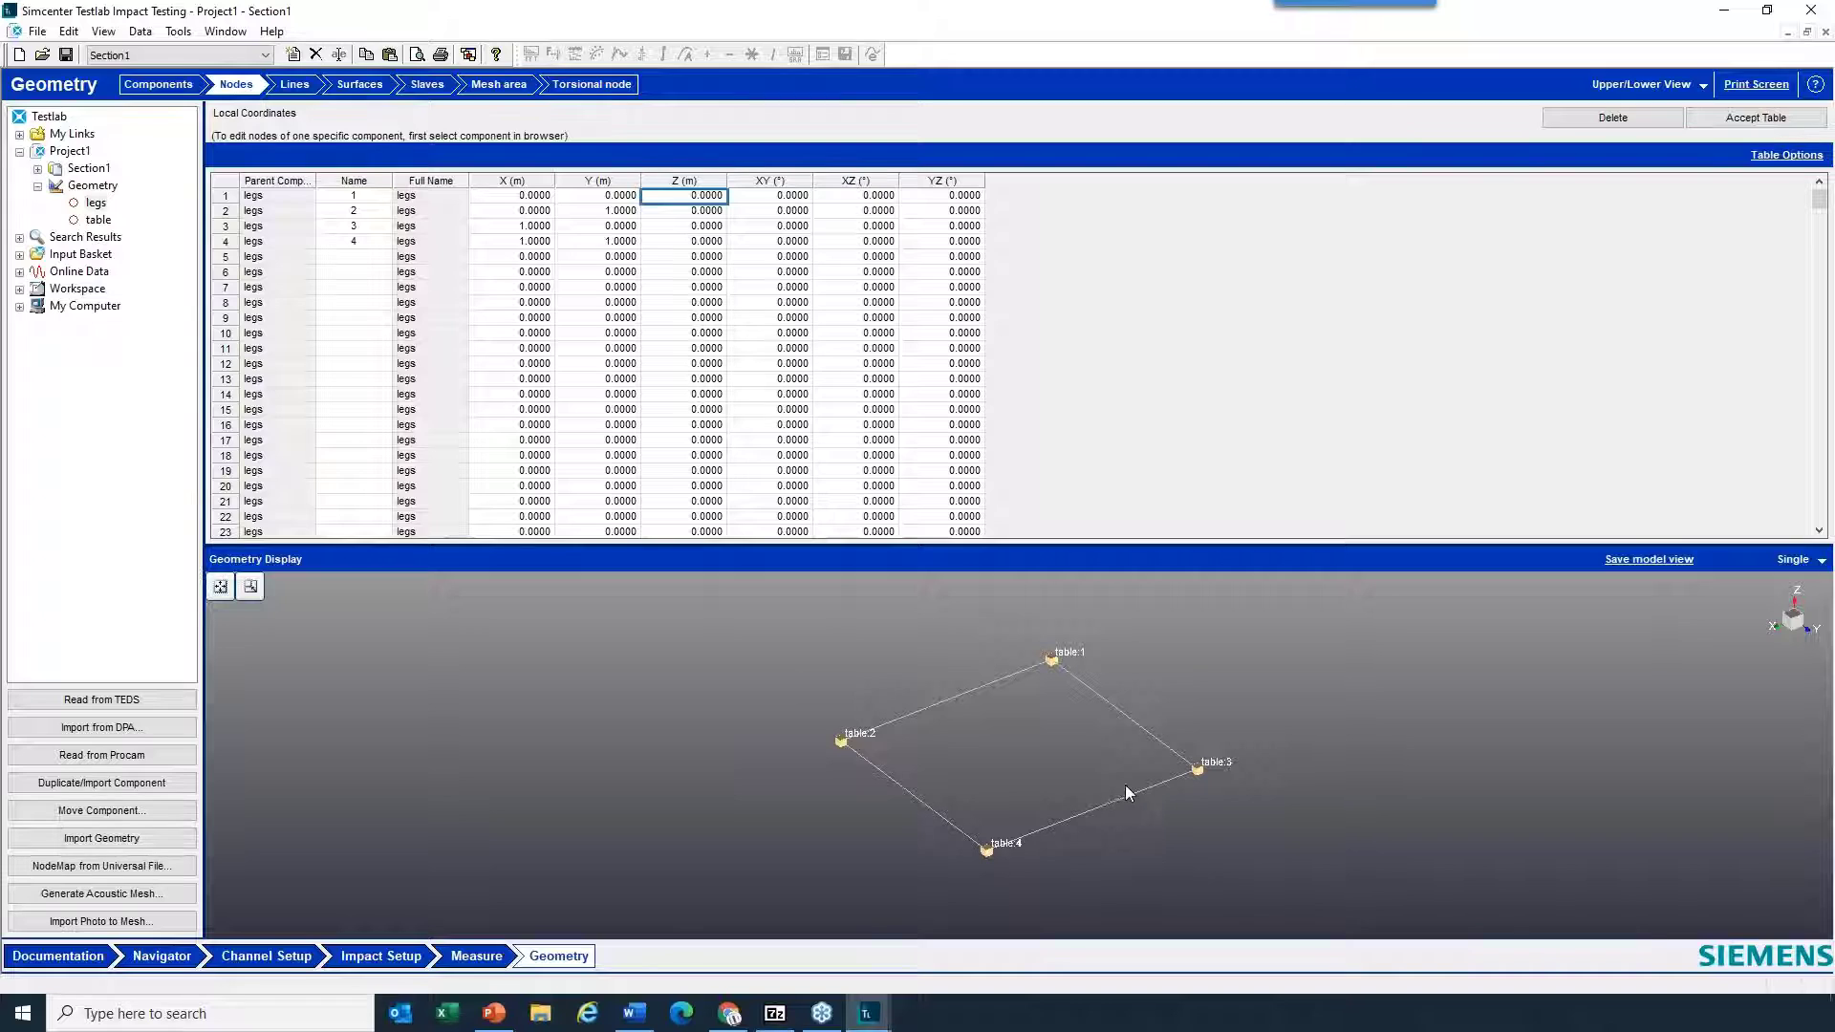
drag(1126, 792, 1128, 789)
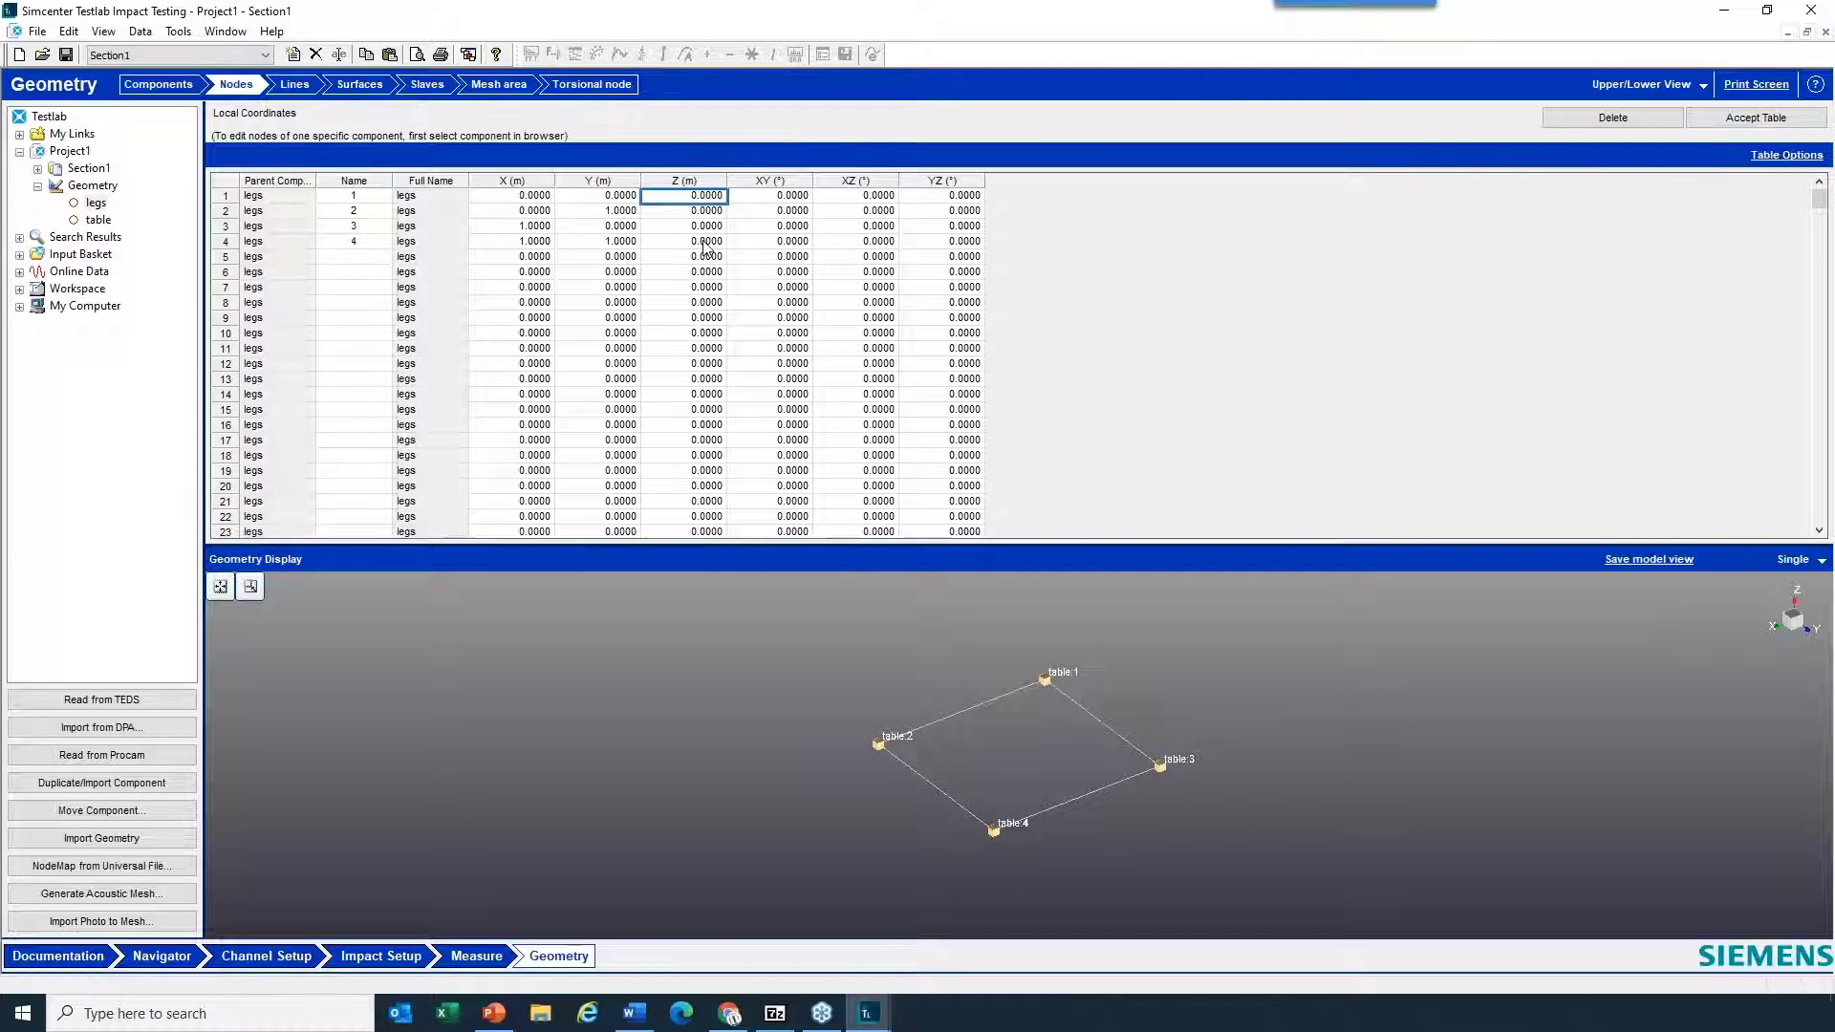
text(-2)
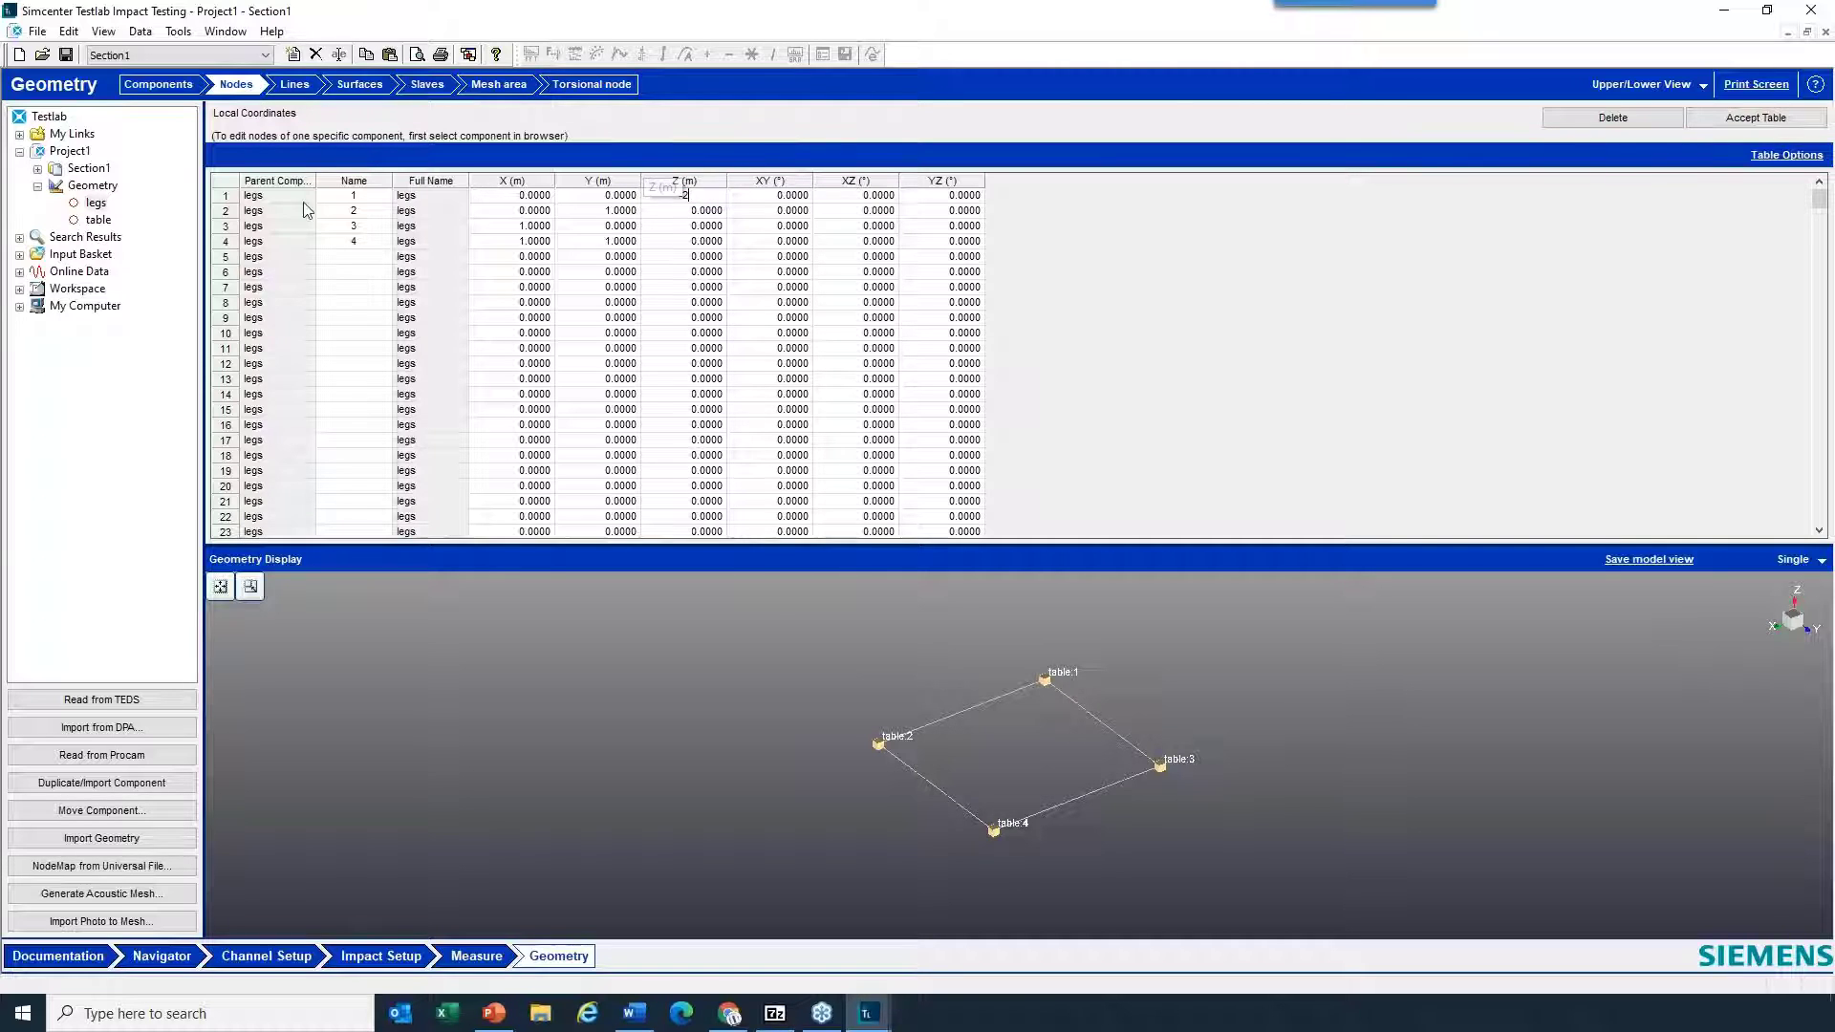
key(BackSpace)
text(1)
right_click(694, 197)
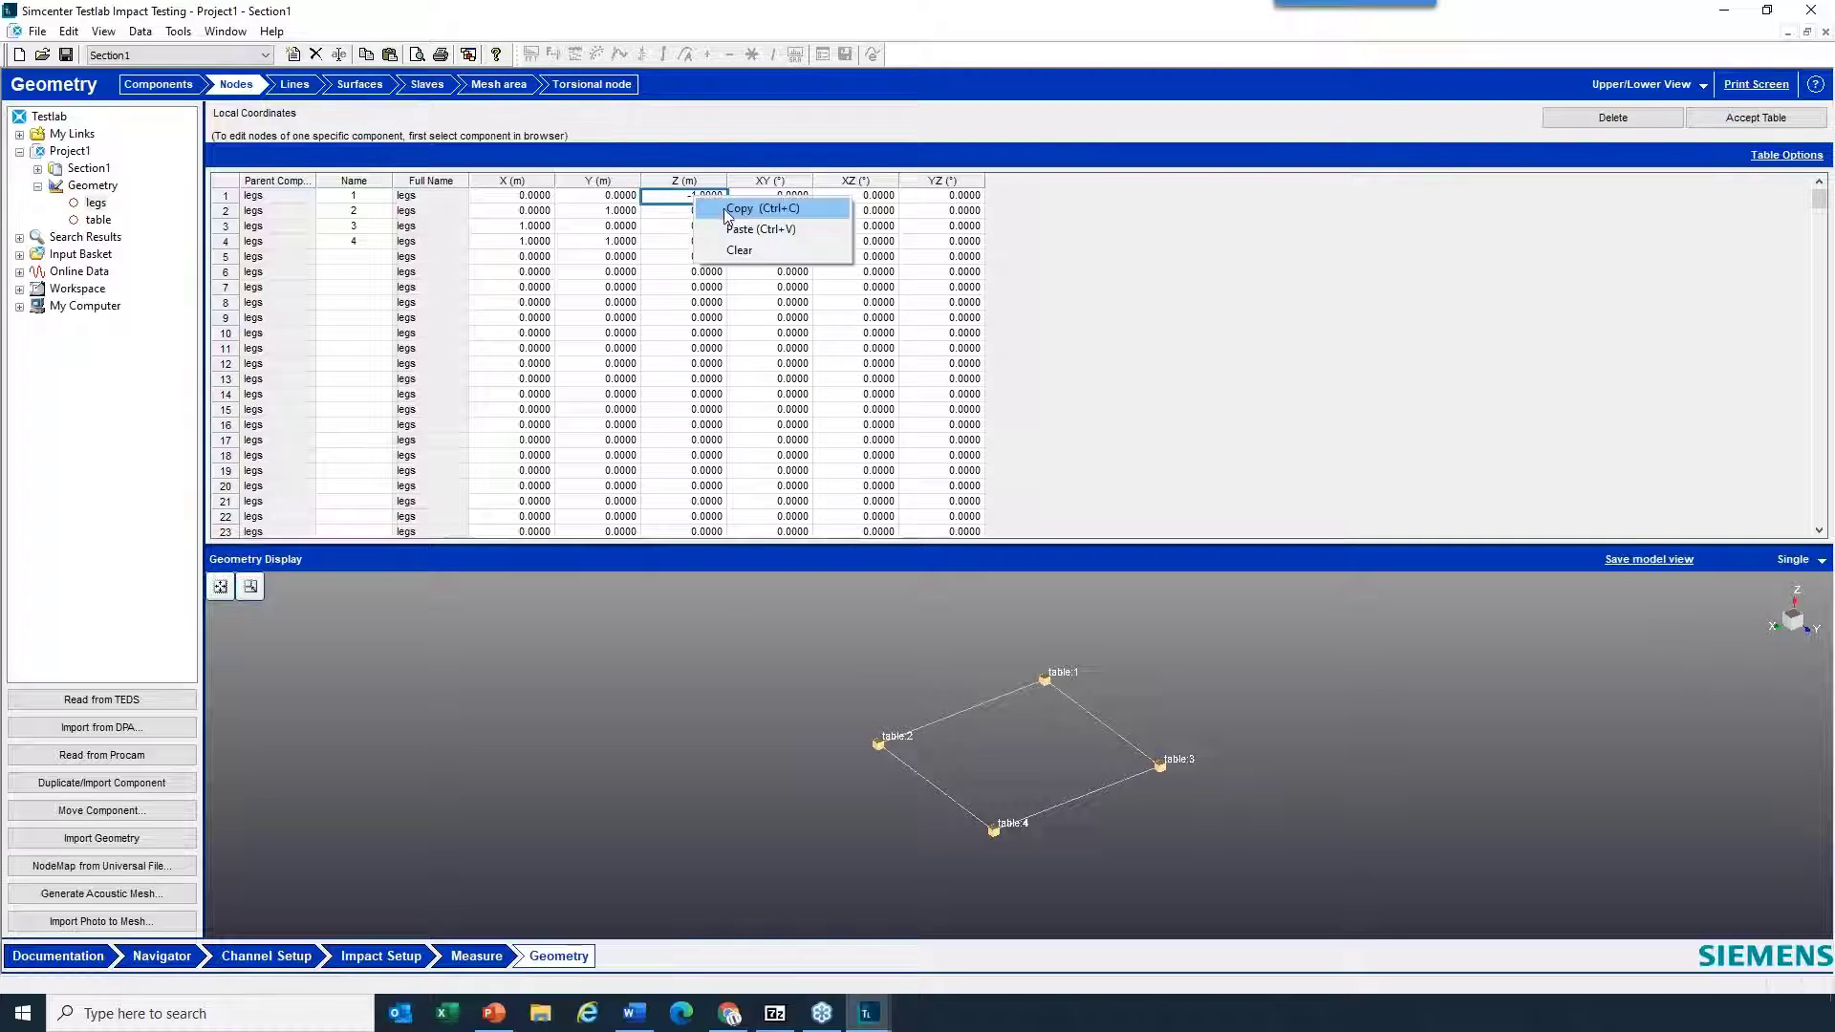
click(700, 210)
drag(700, 212, 694, 246)
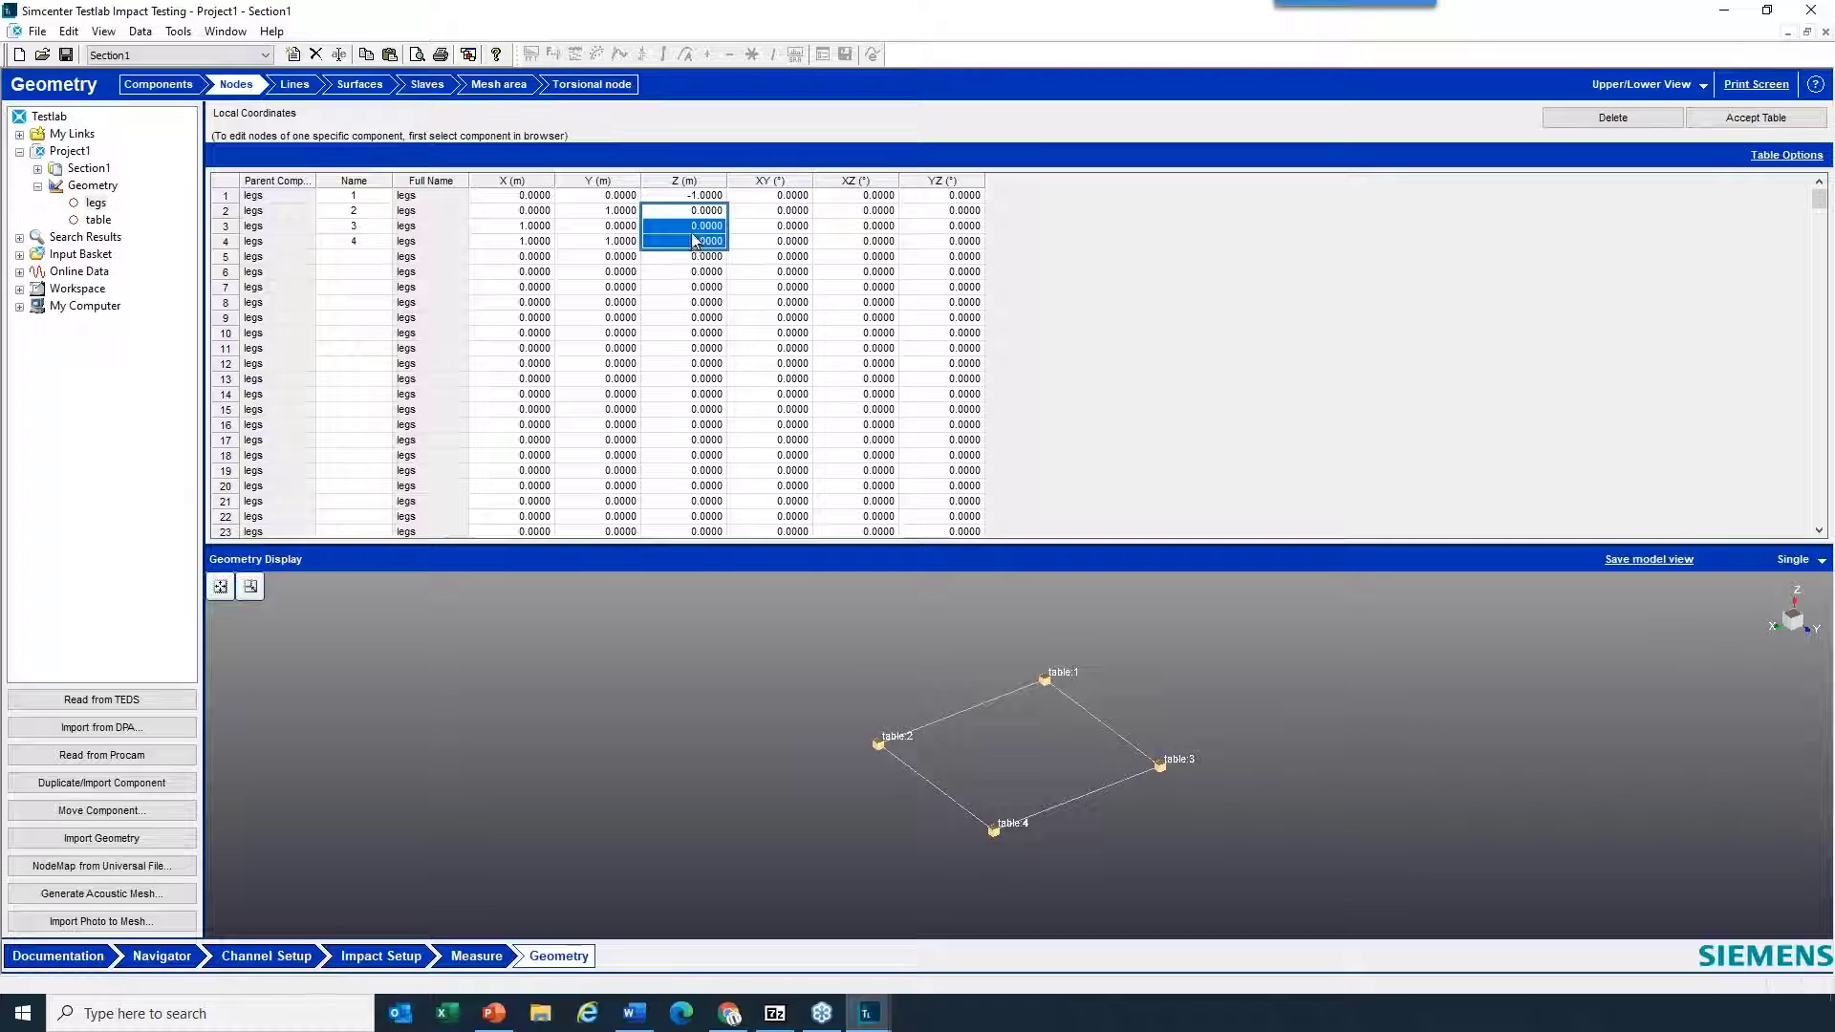
right_click(695, 241)
click(745, 263)
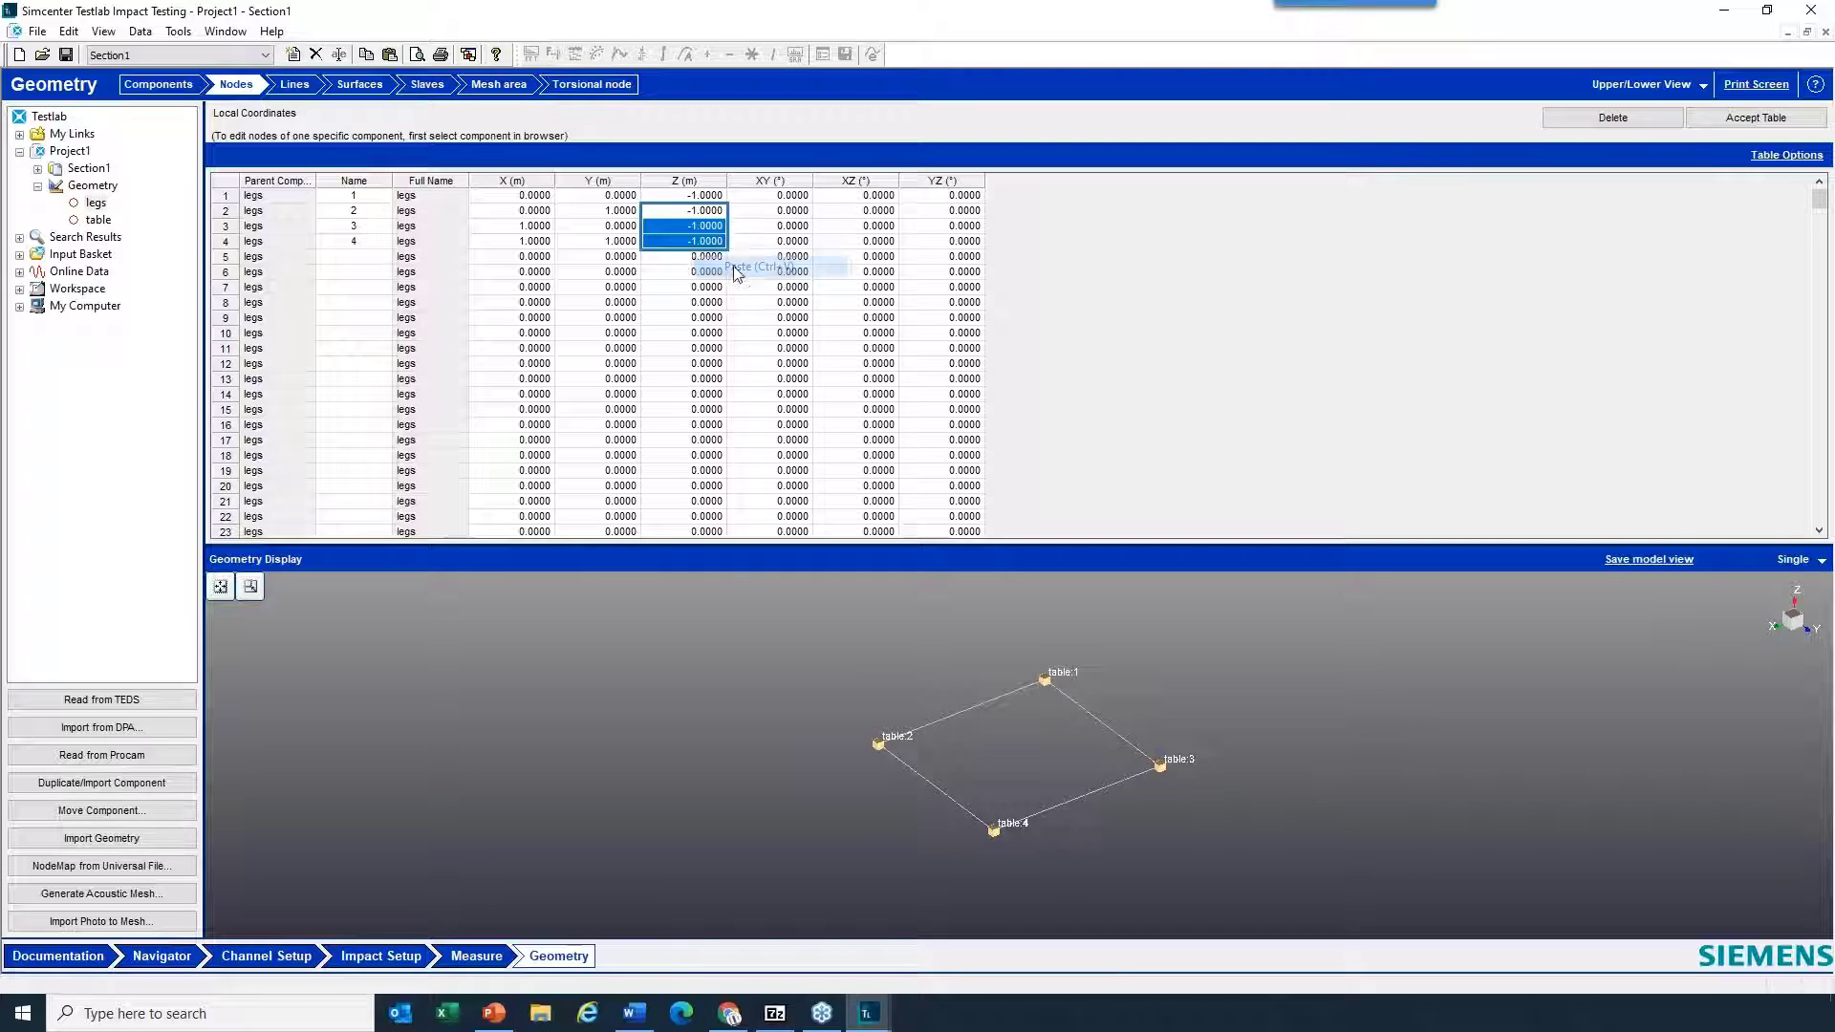
click(1751, 118)
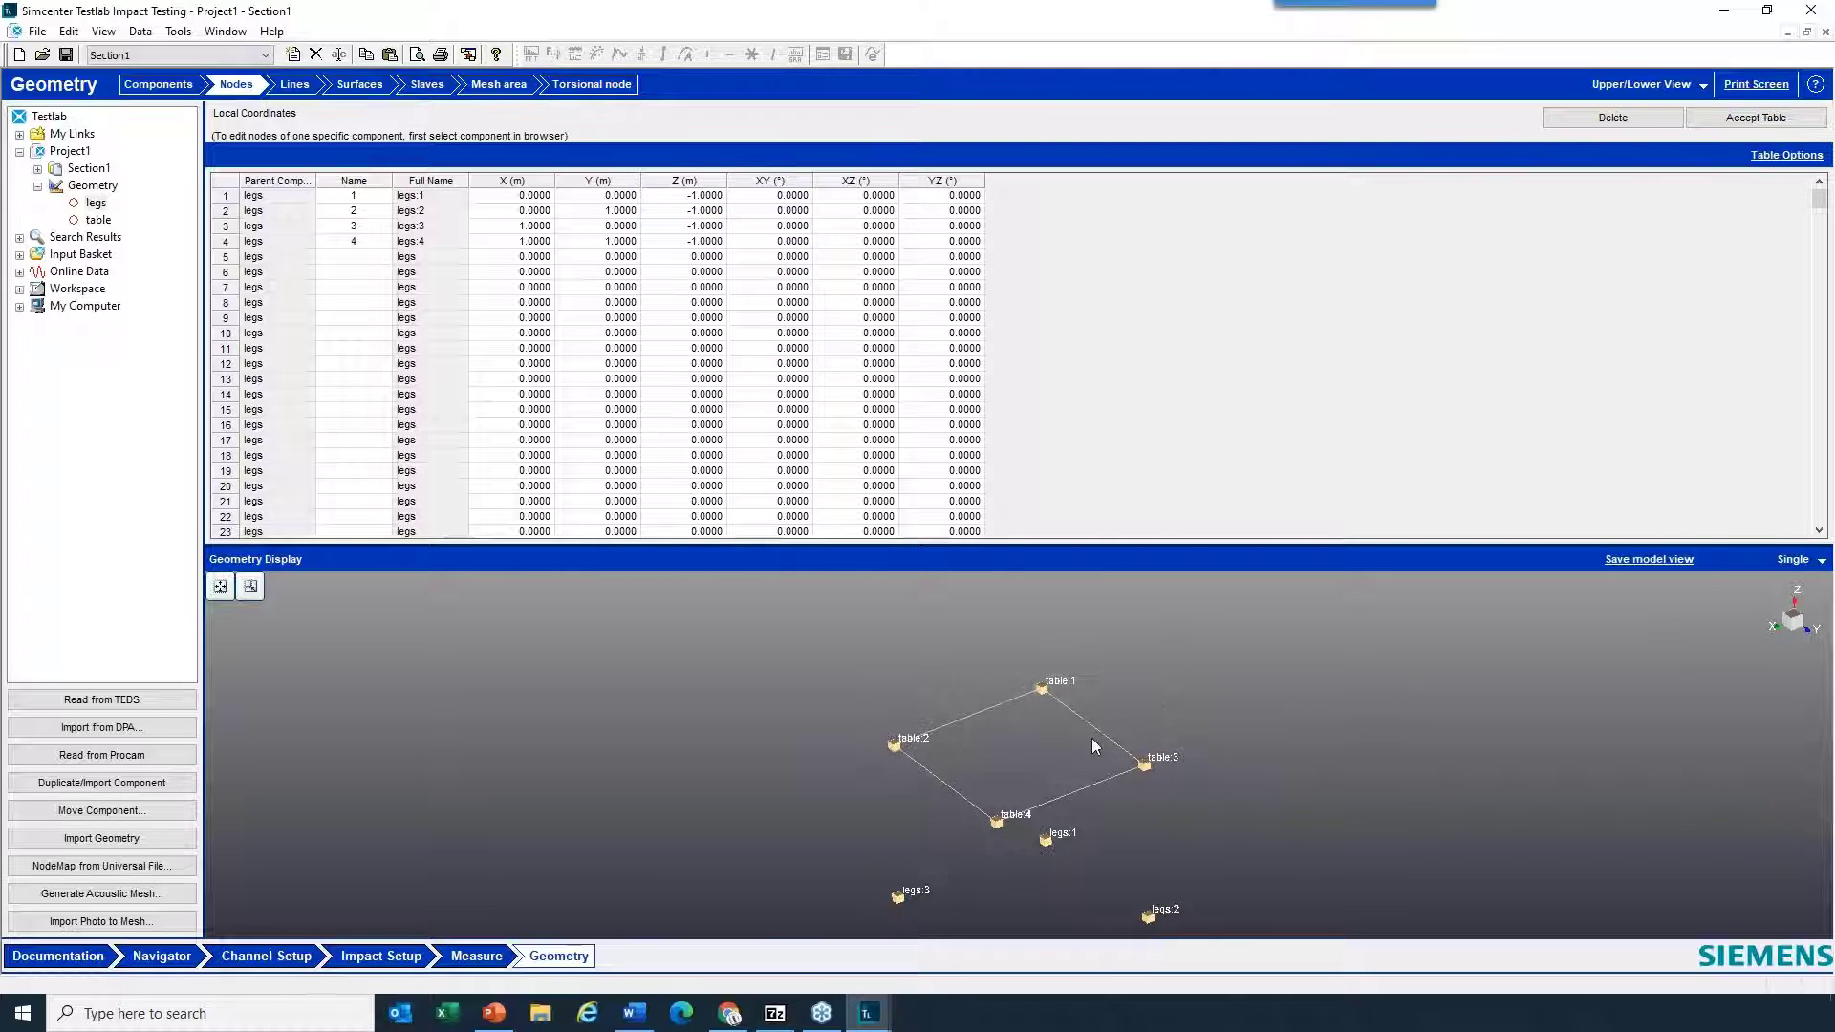
- Connect table nodes 1, 2, 3 and 4 with lines to legs nodes 1, 3, 2 and 4 respectively
scroll(1095, 746, down, 3)
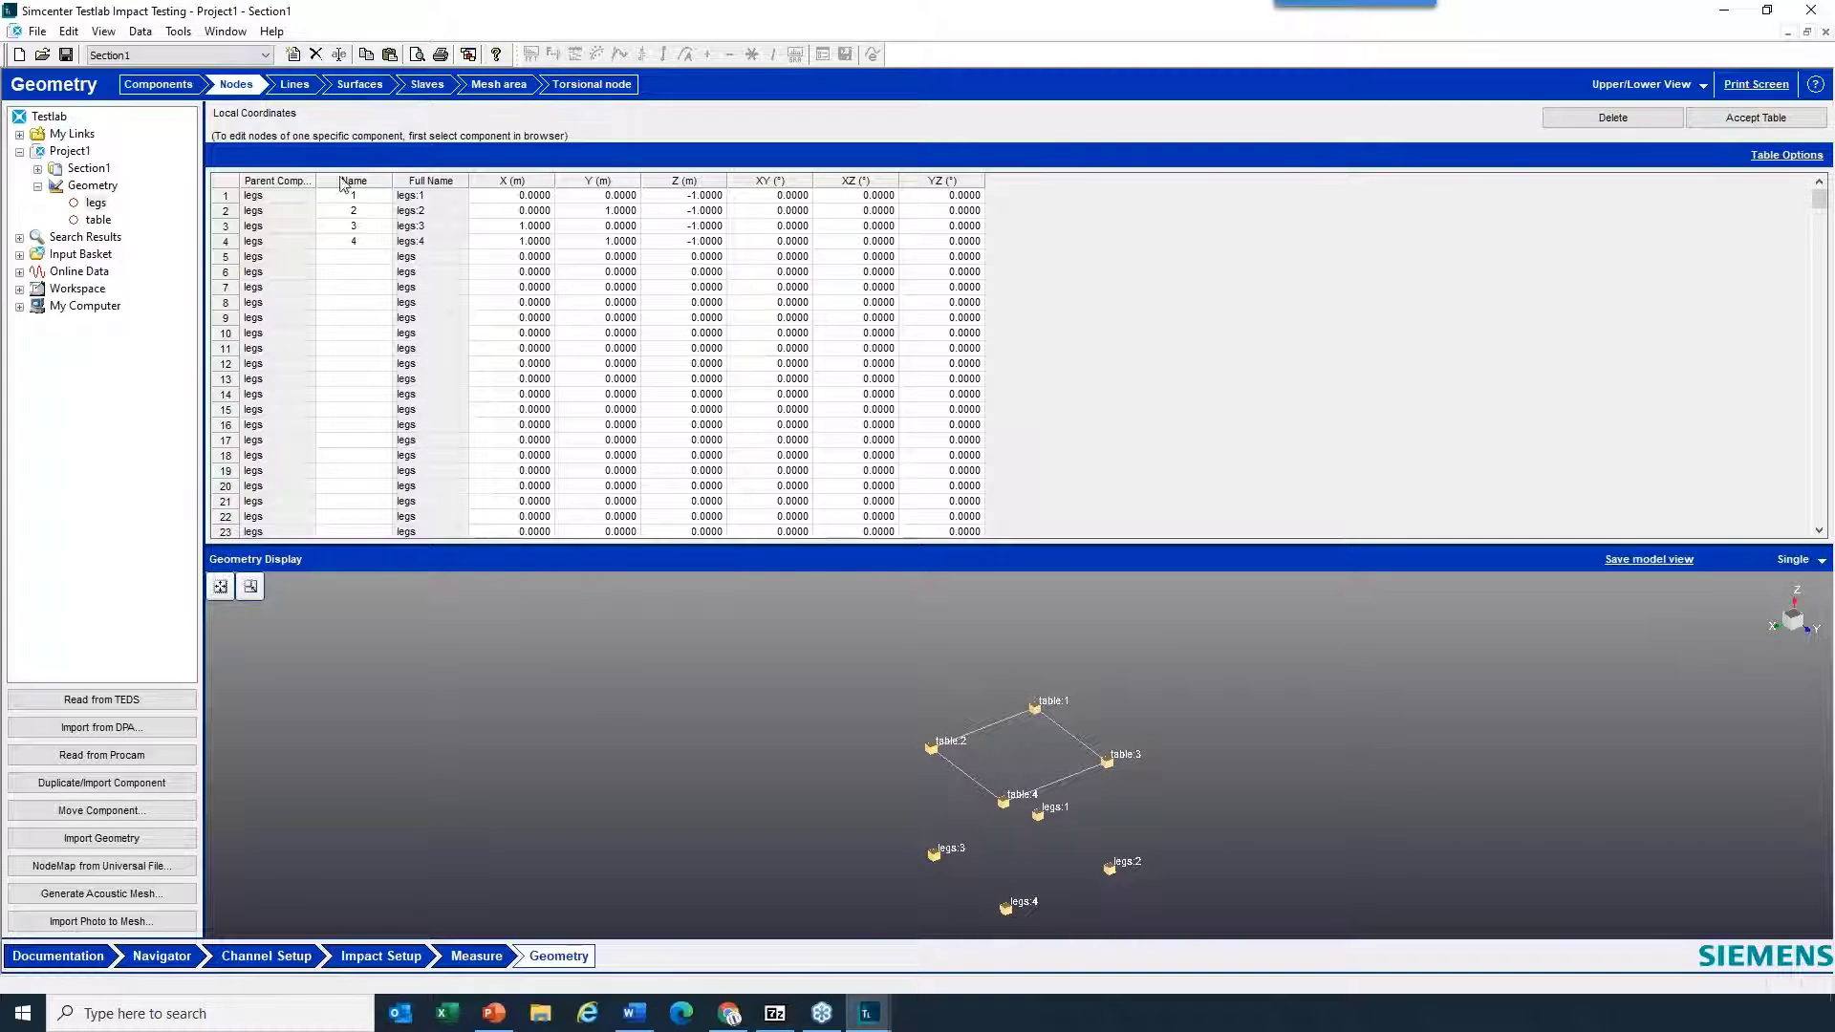
click(293, 88)
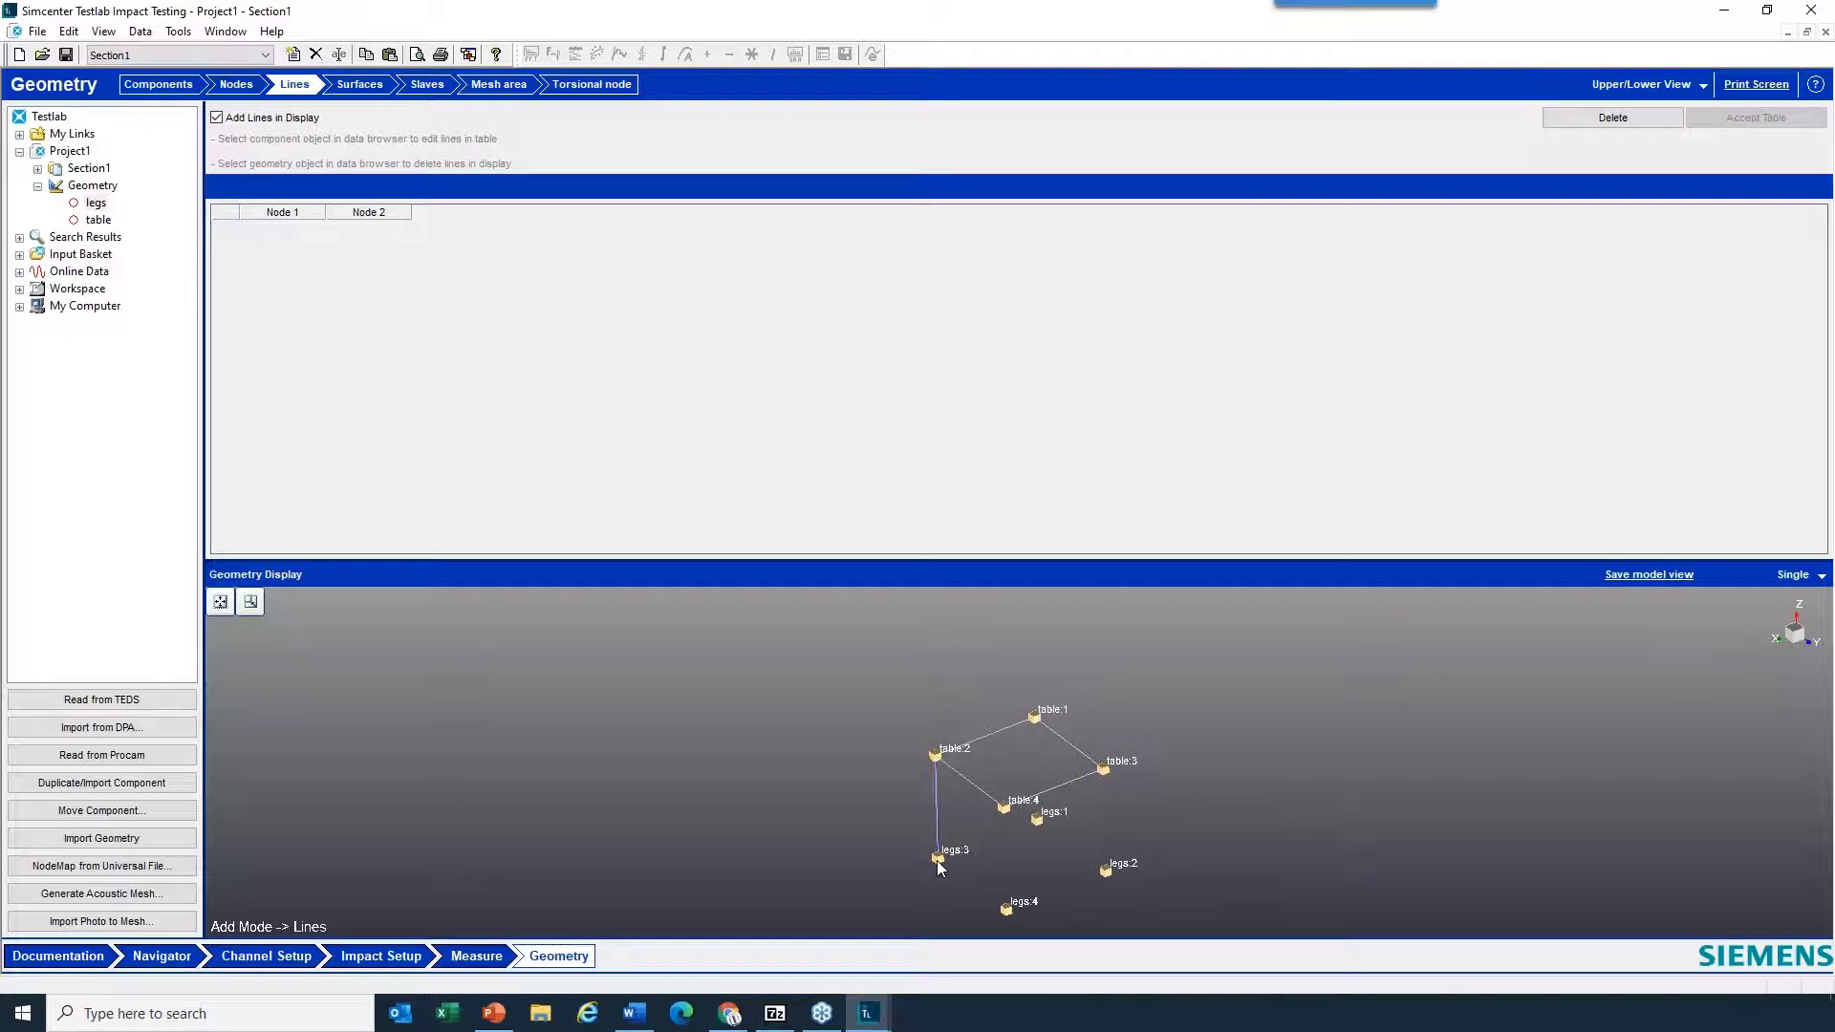
click(1004, 810)
click(1006, 909)
click(1035, 718)
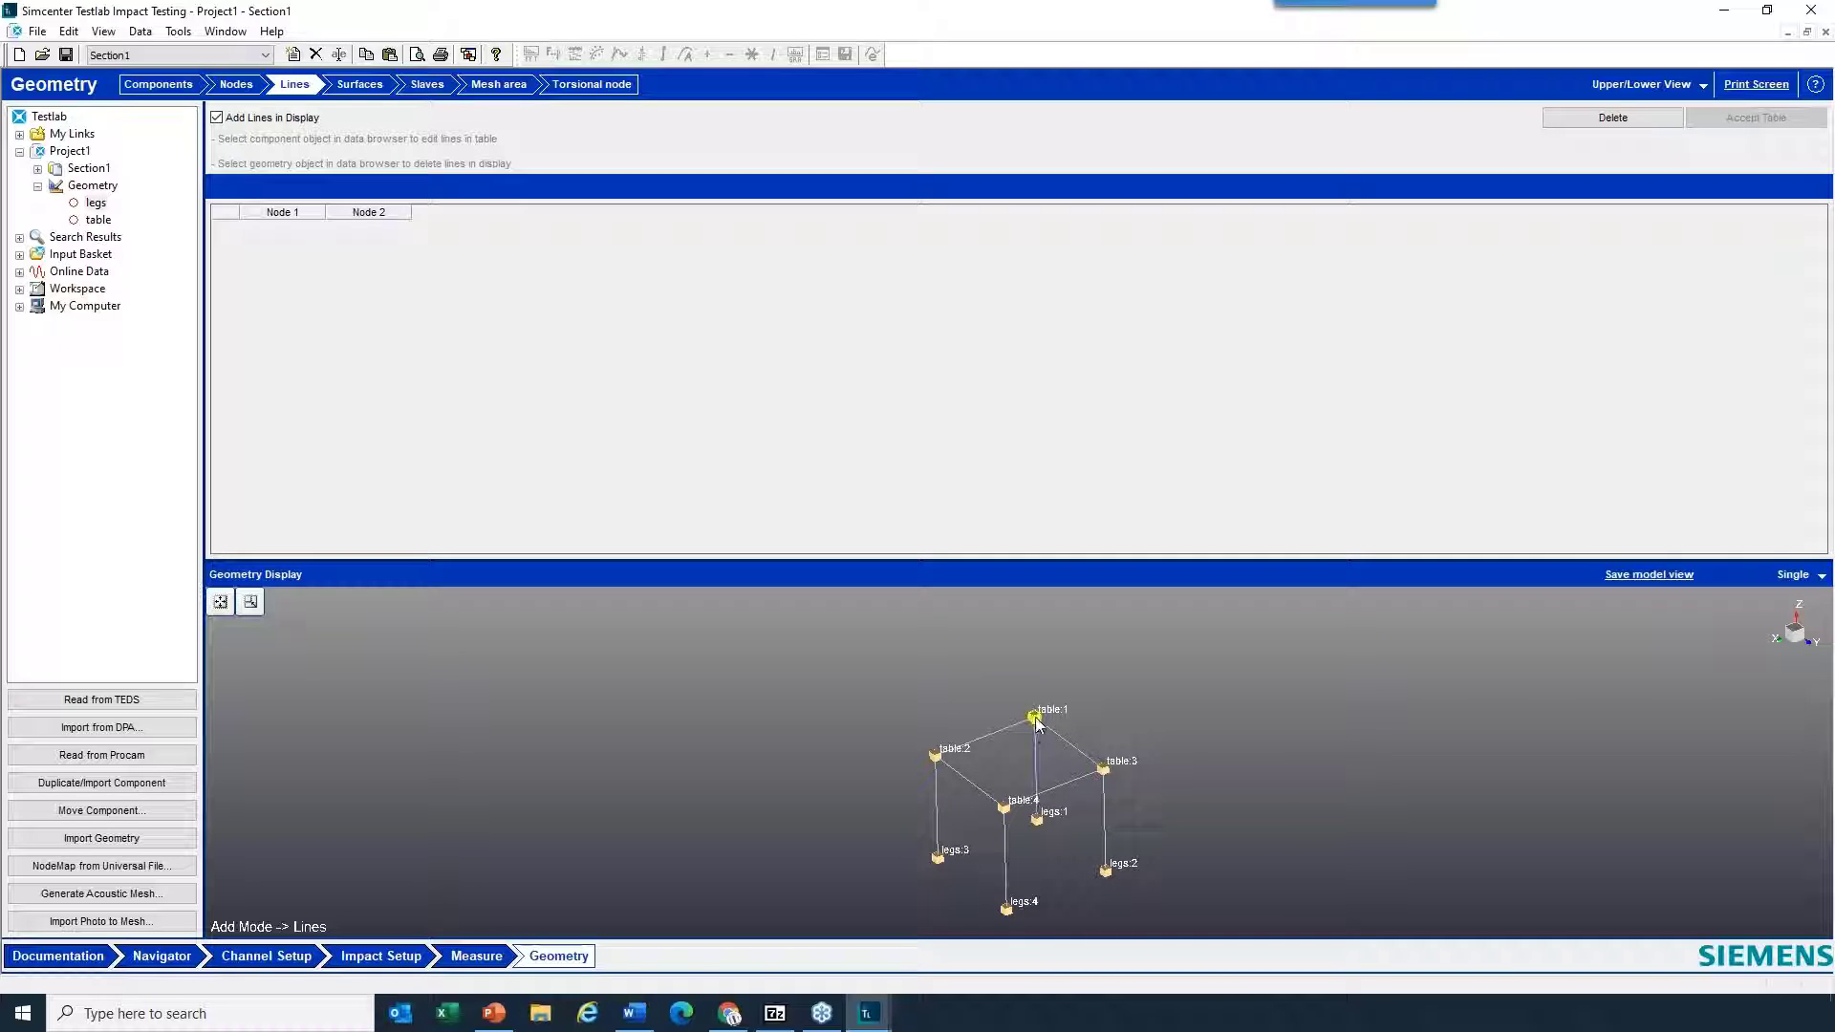
click(373, 84)
mouse_move(1134, 792)
mouse_down()
mouse_move(1116, 811)
mouse_move(1108, 795)
mouse_up()
click(304, 84)
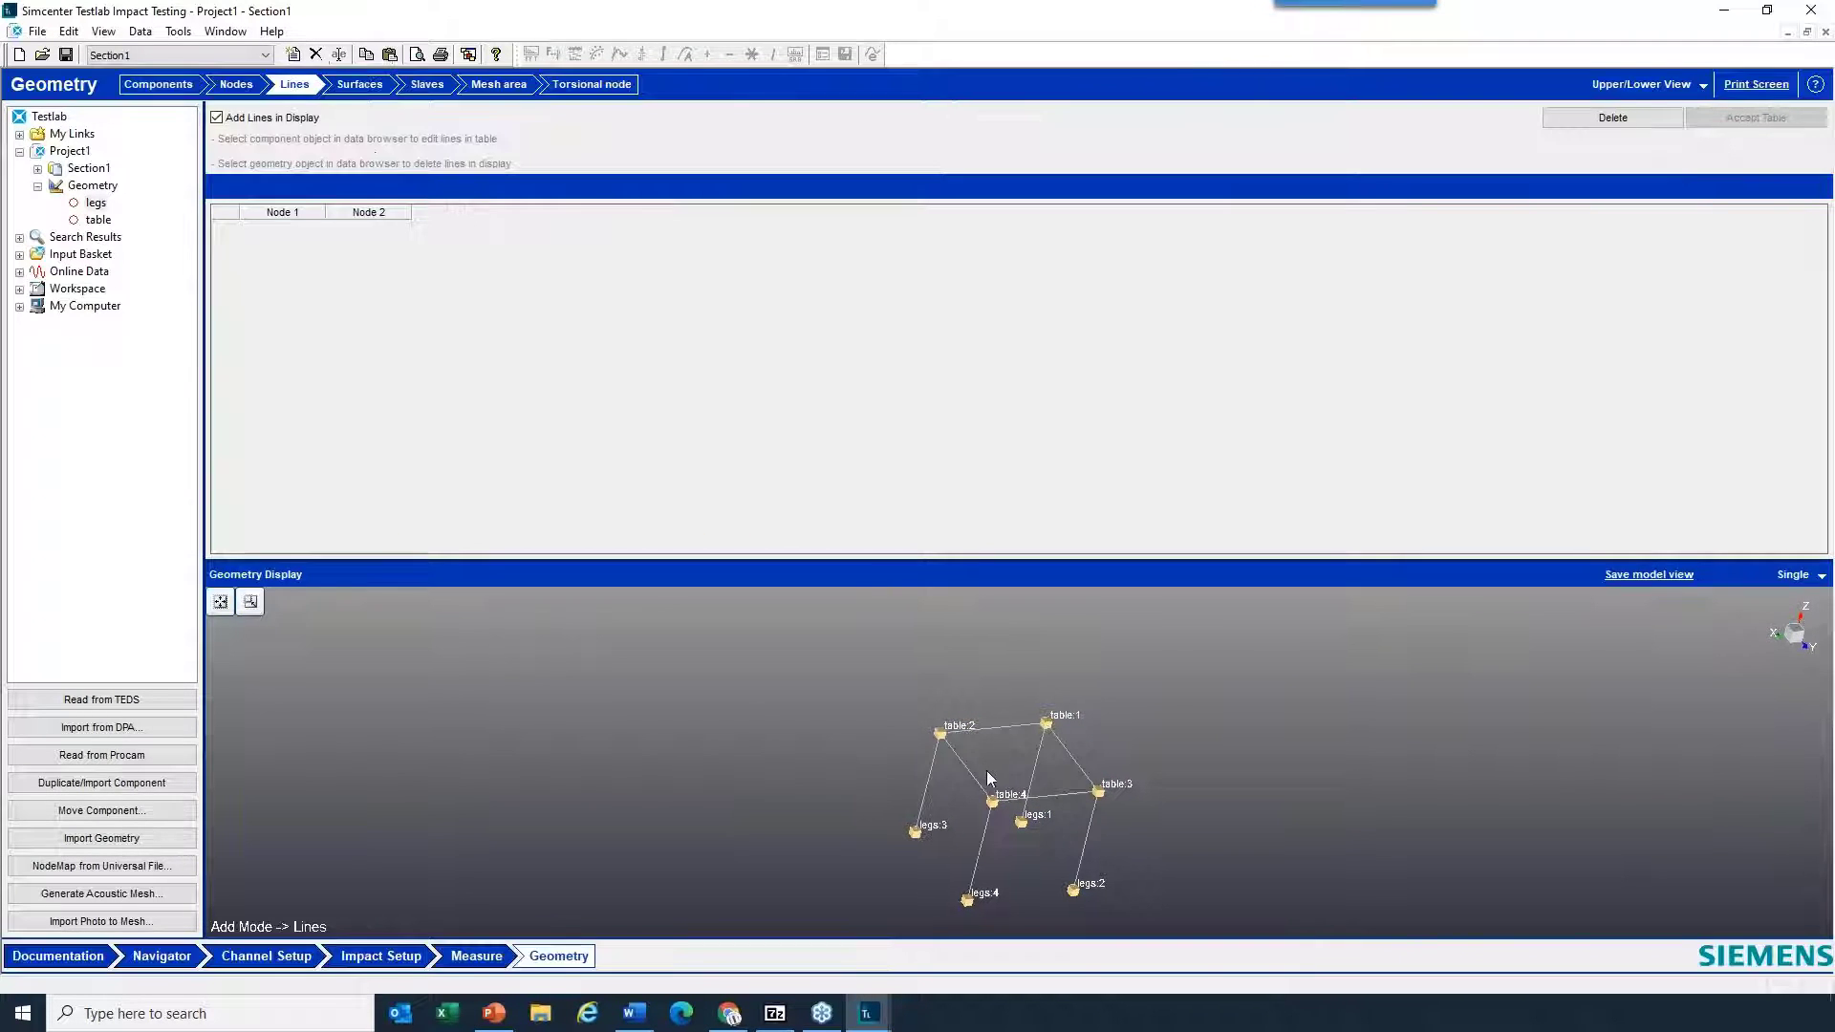
- Enlarge the geometry display area, fit the whole model in it and examine the wireframe table from different angles
drag(986, 770, 978, 765)
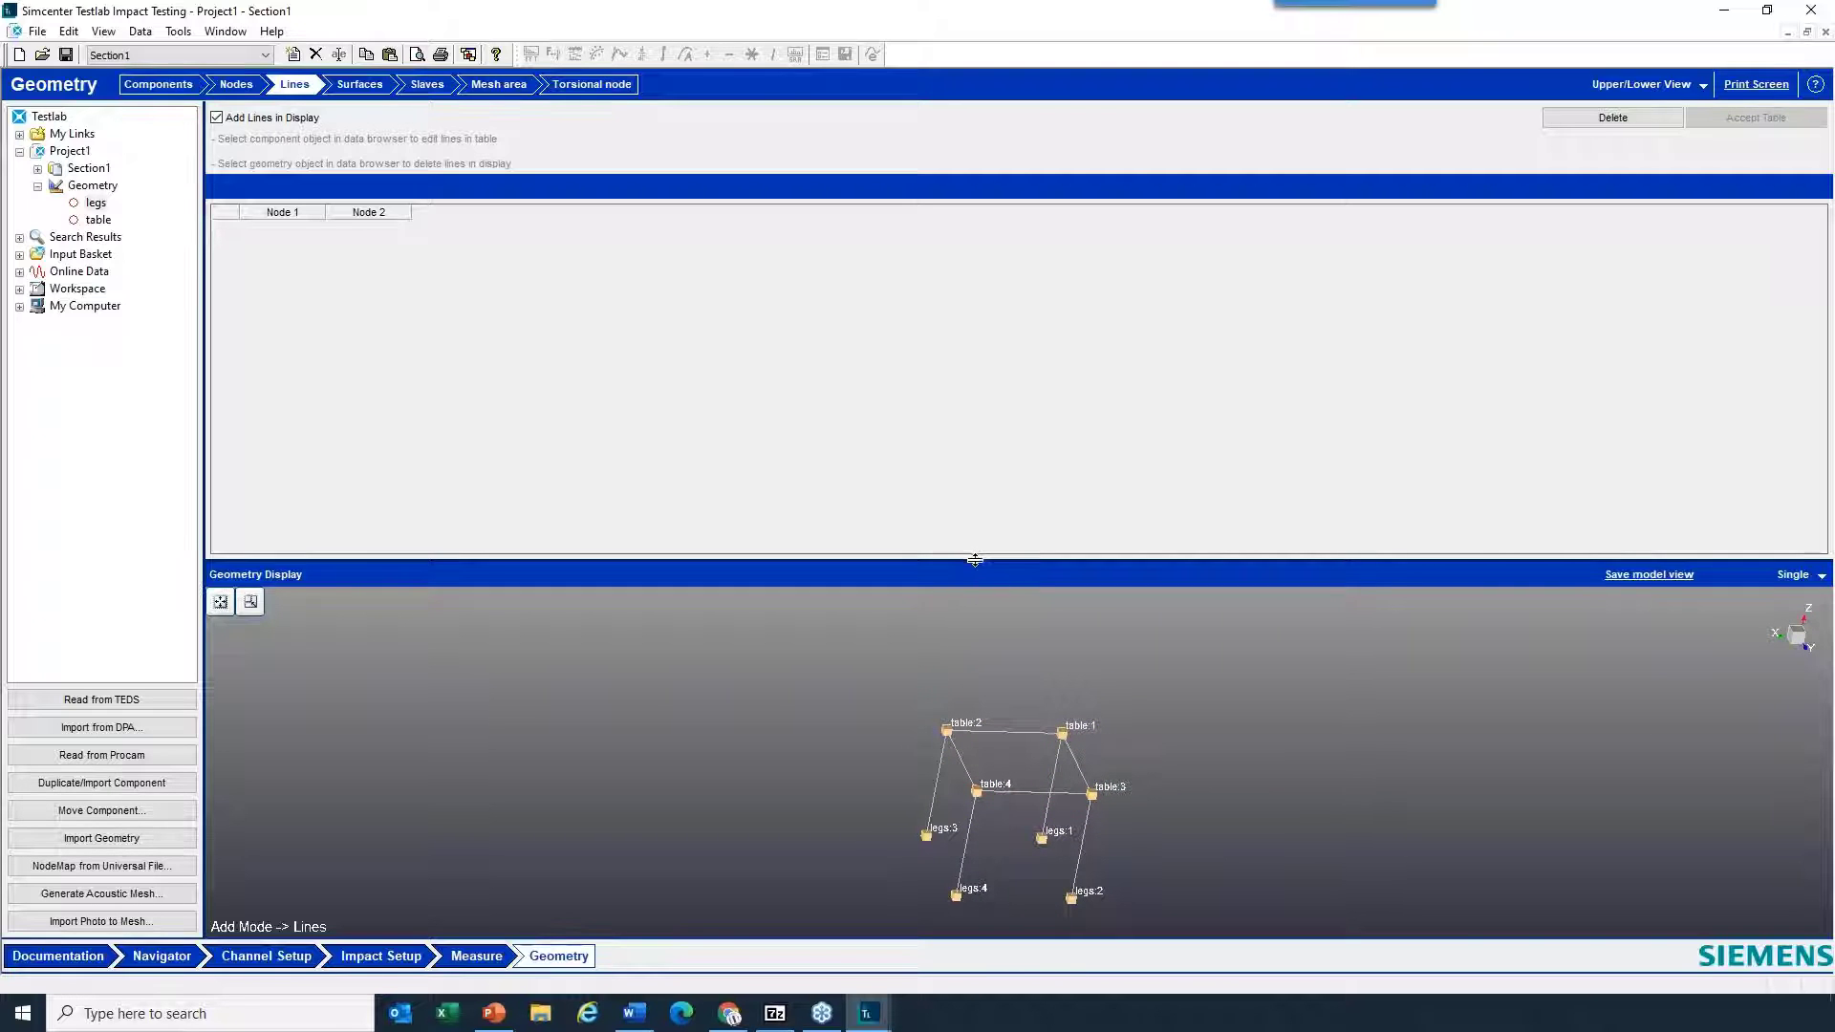
drag(977, 556, 978, 377)
drag(1016, 772, 1114, 751)
click(220, 411)
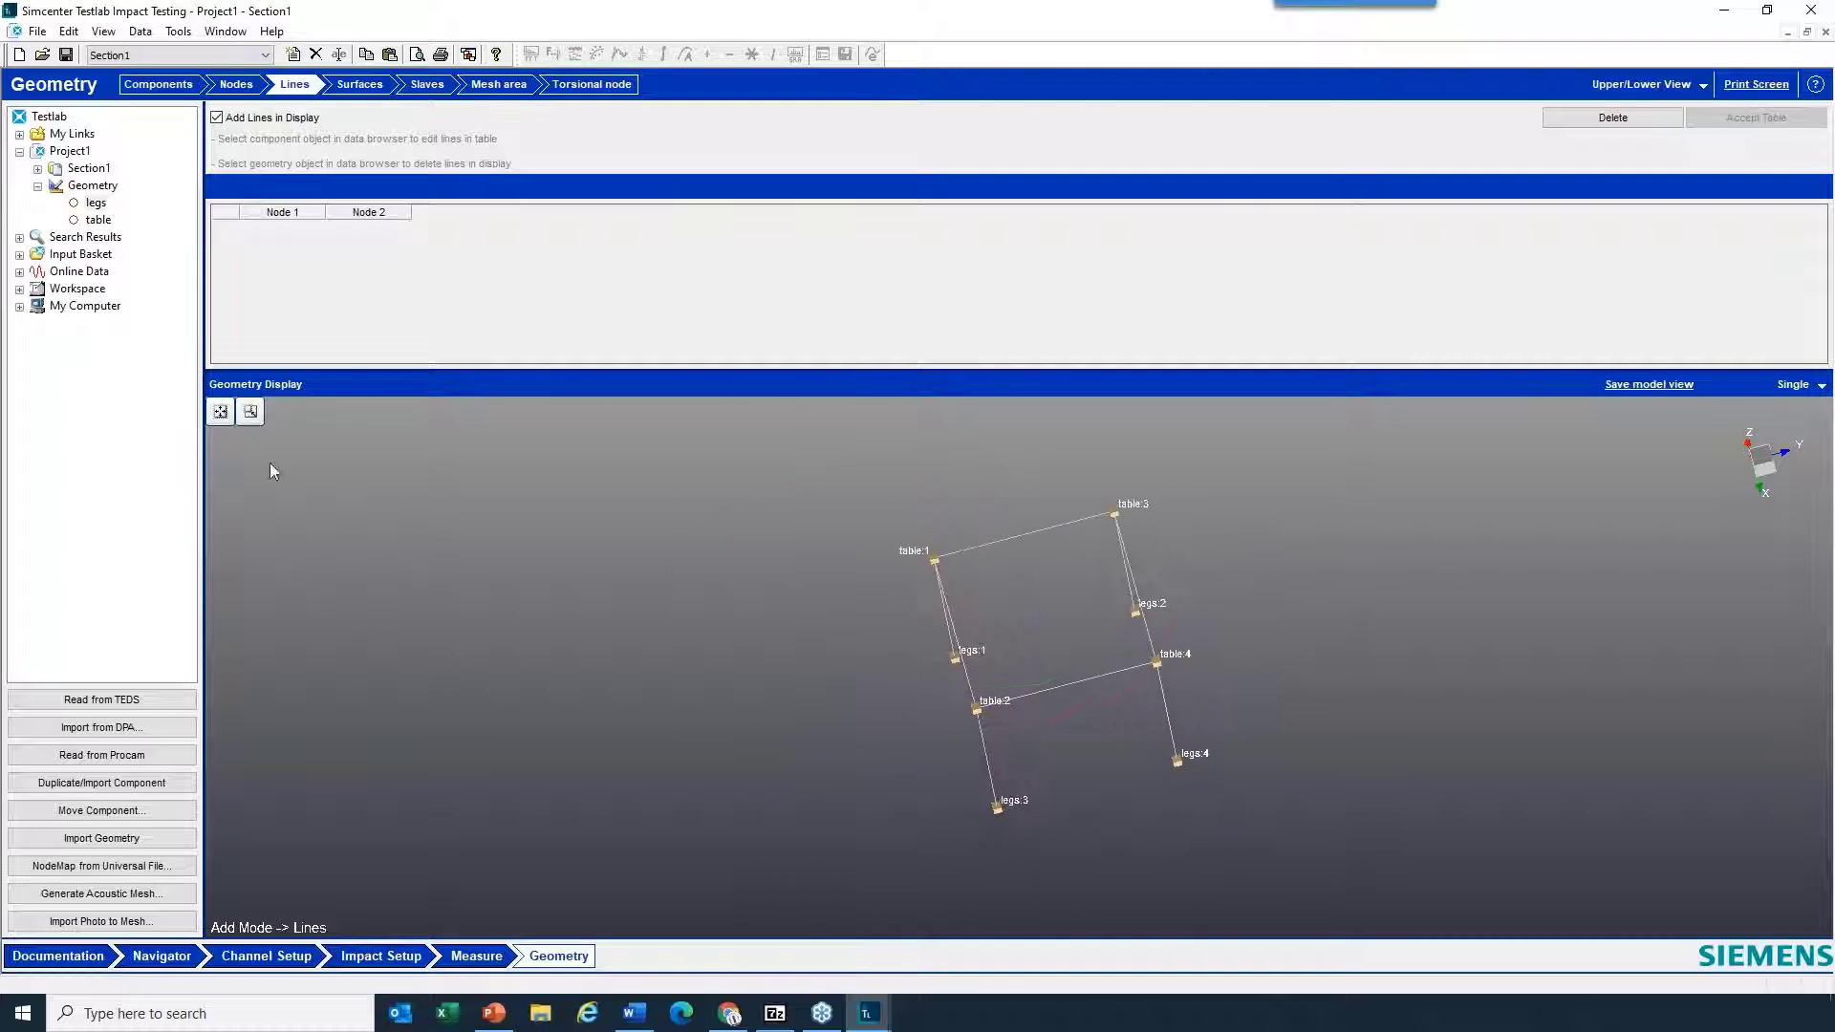
click(251, 412)
scroll(995, 626, down, 2)
scroll(994, 625, up, 4)
scroll(991, 624, down, 8)
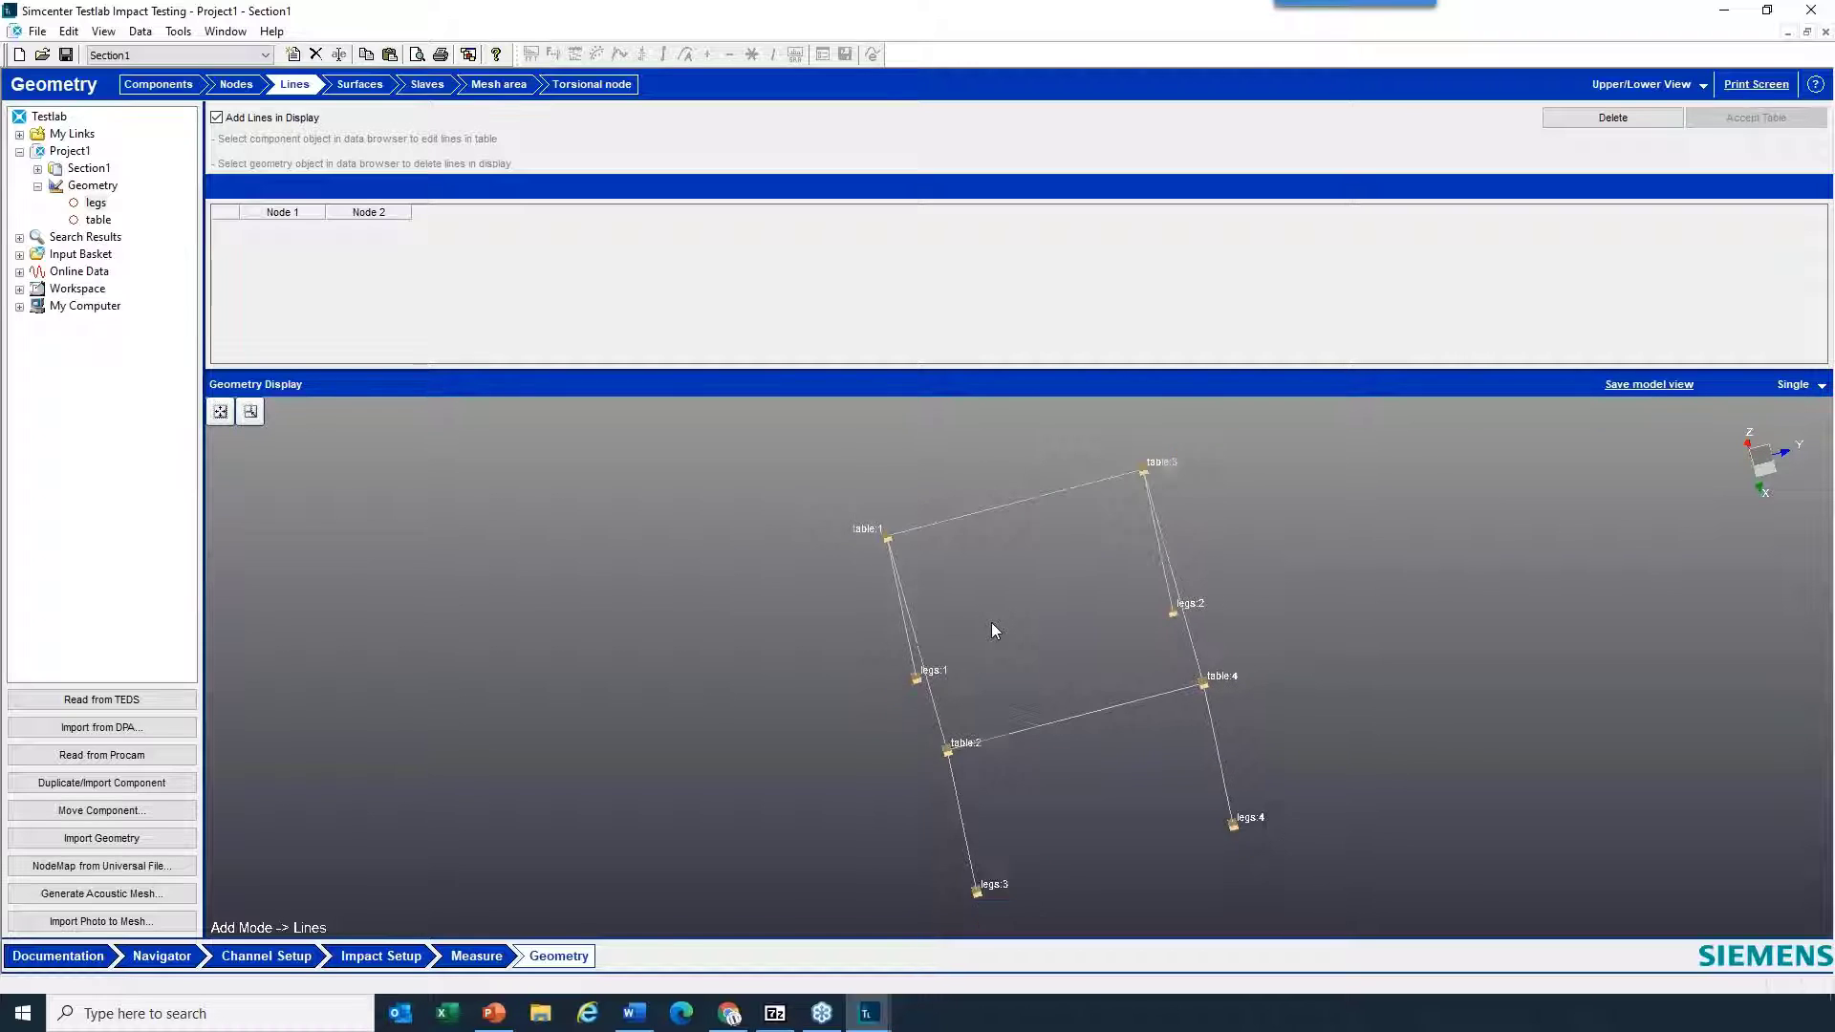
click(220, 413)
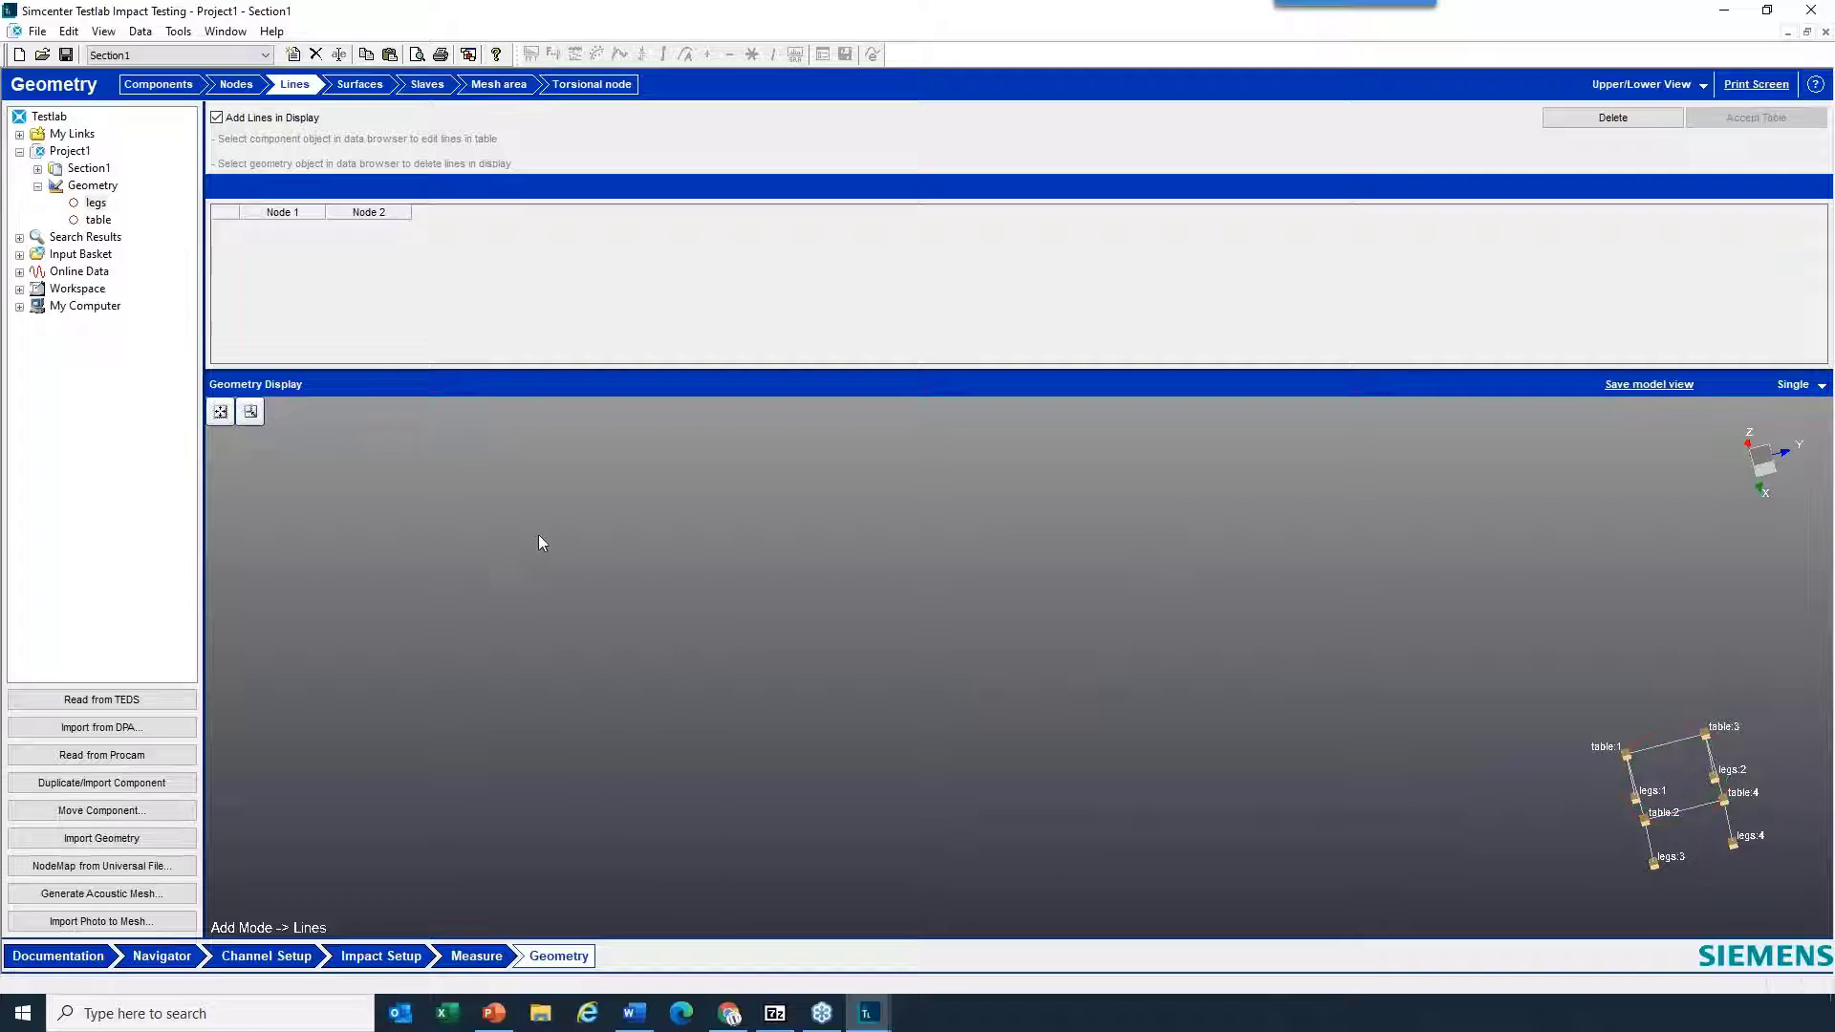
right_click(1076, 611)
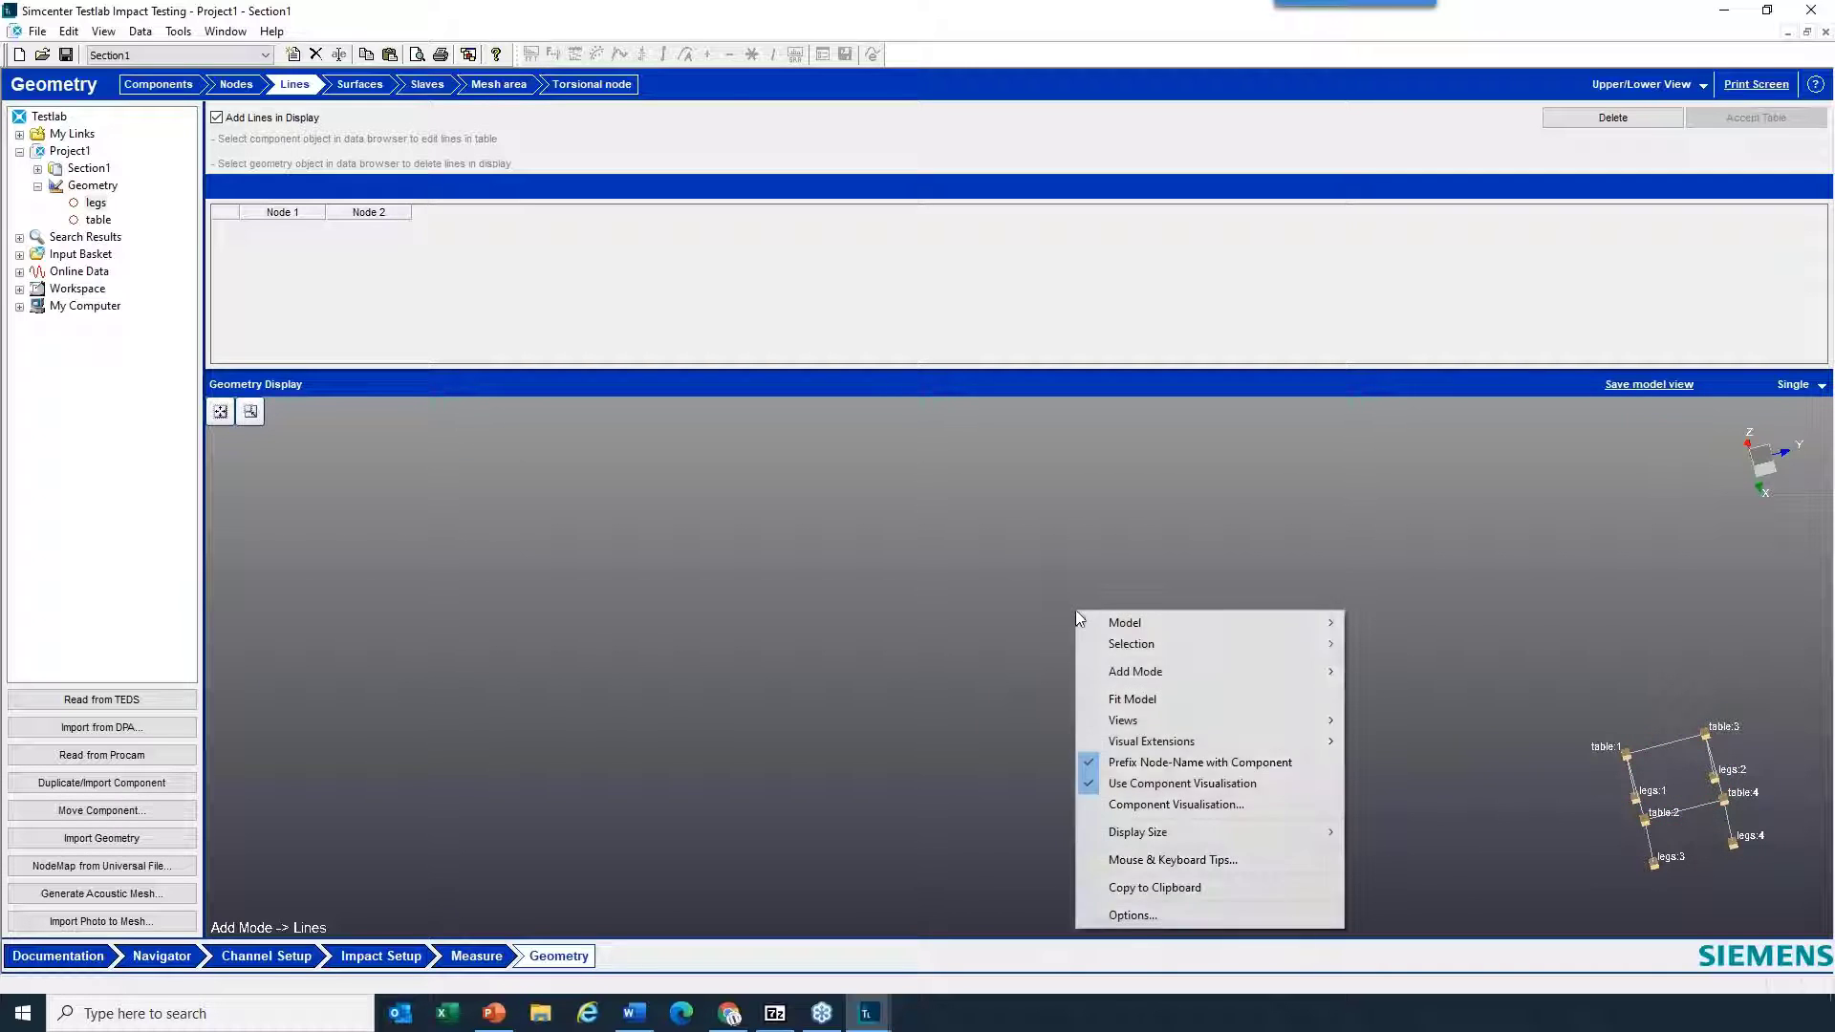
click(1141, 701)
drag(1138, 711, 1214, 628)
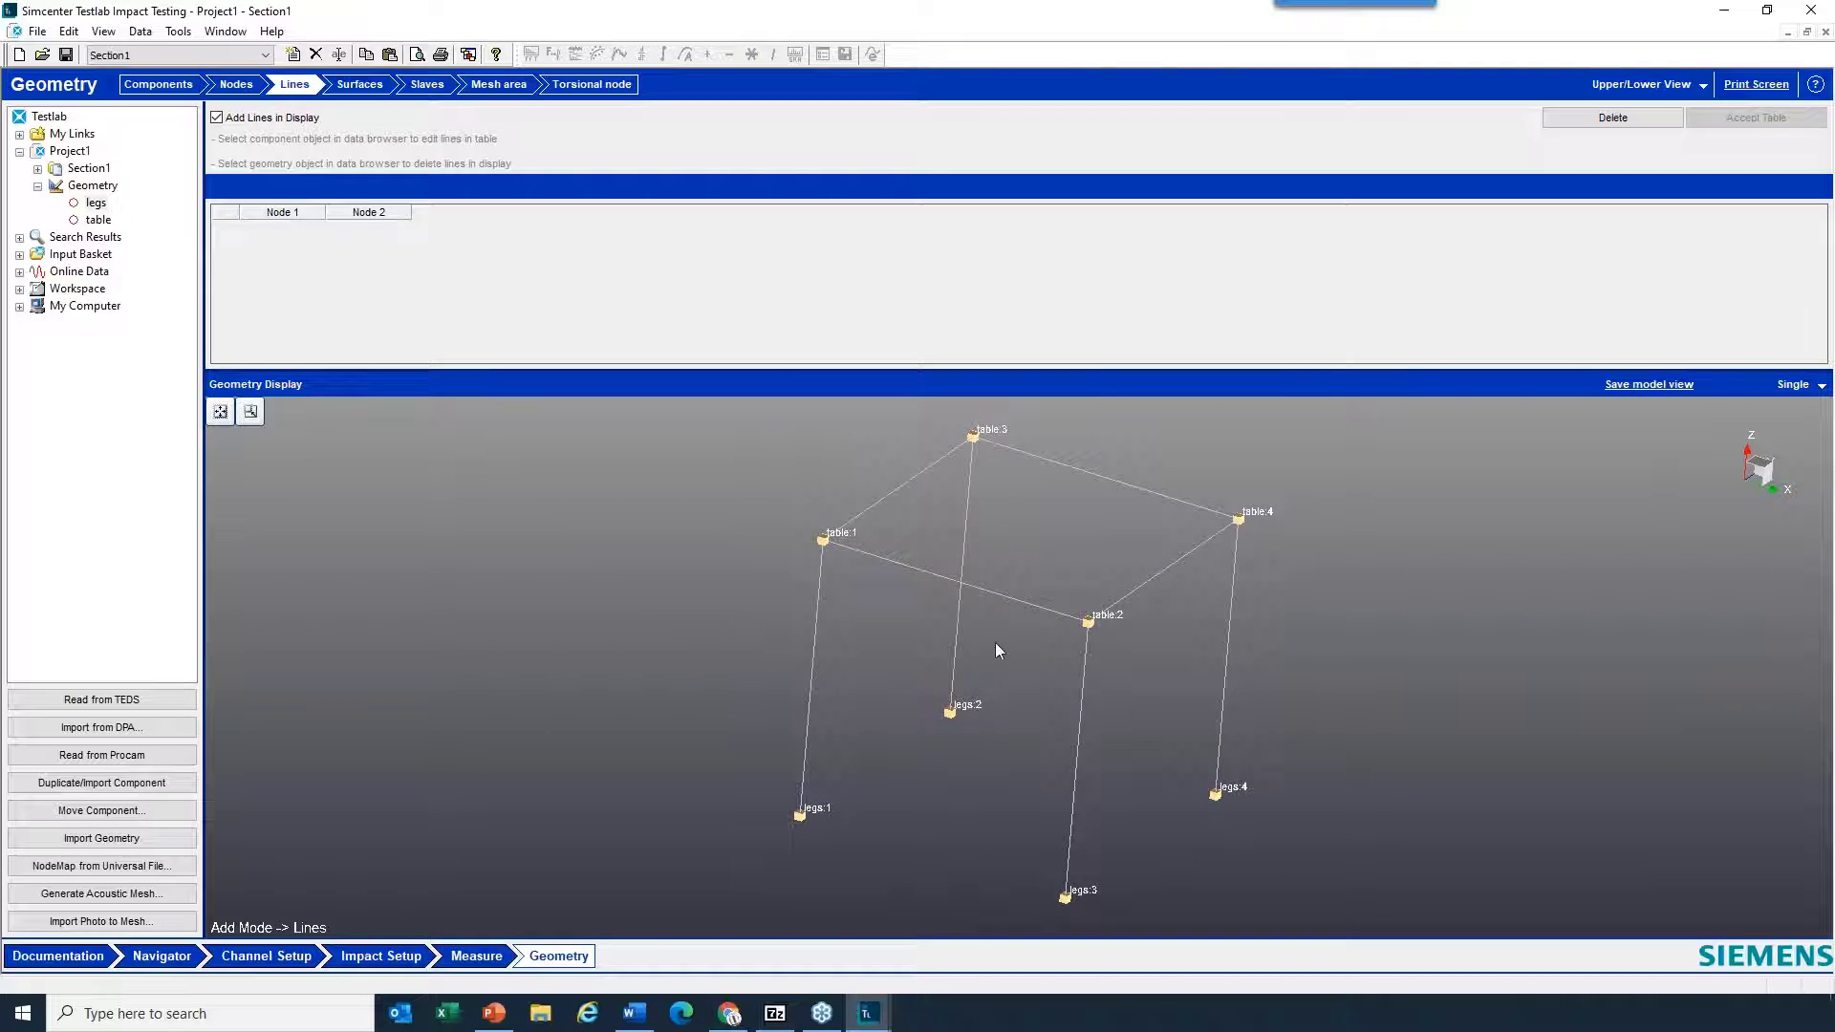
- Show the Euler angles of all nodes in the geometry display
right_click(1382, 552)
mouse_move(1481, 561)
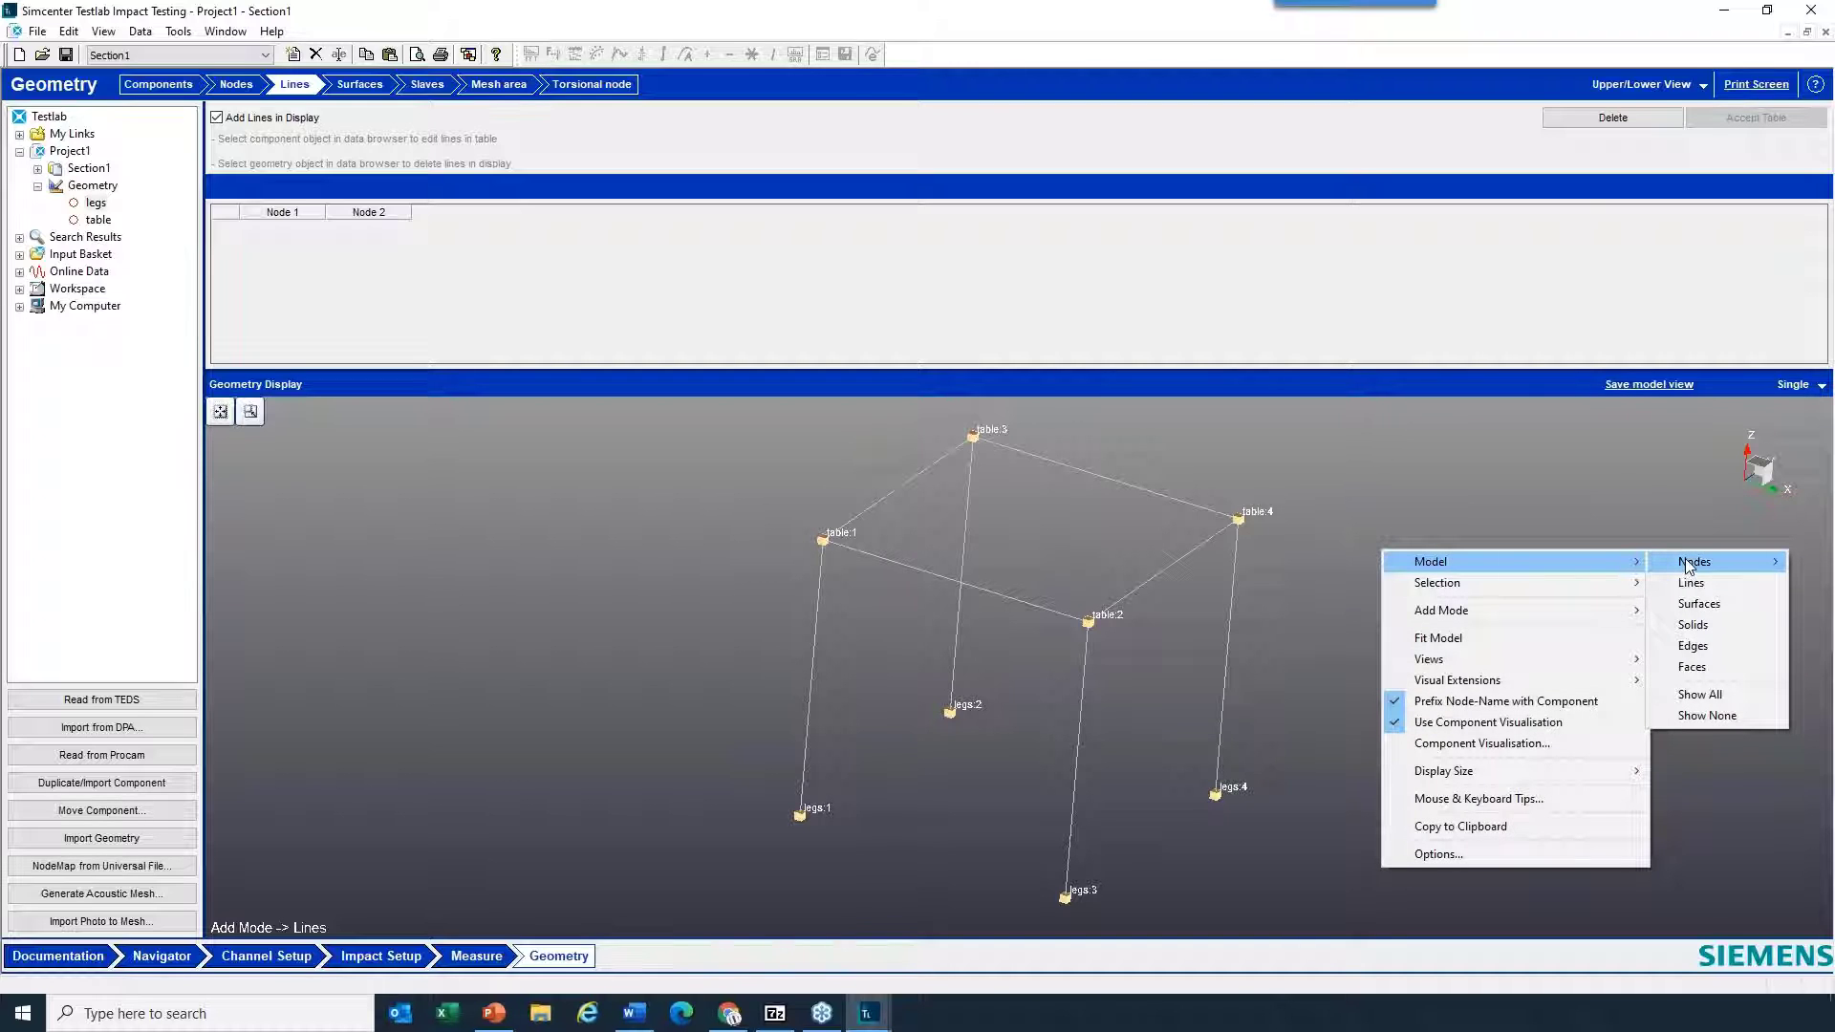
mouse_move(1688, 566)
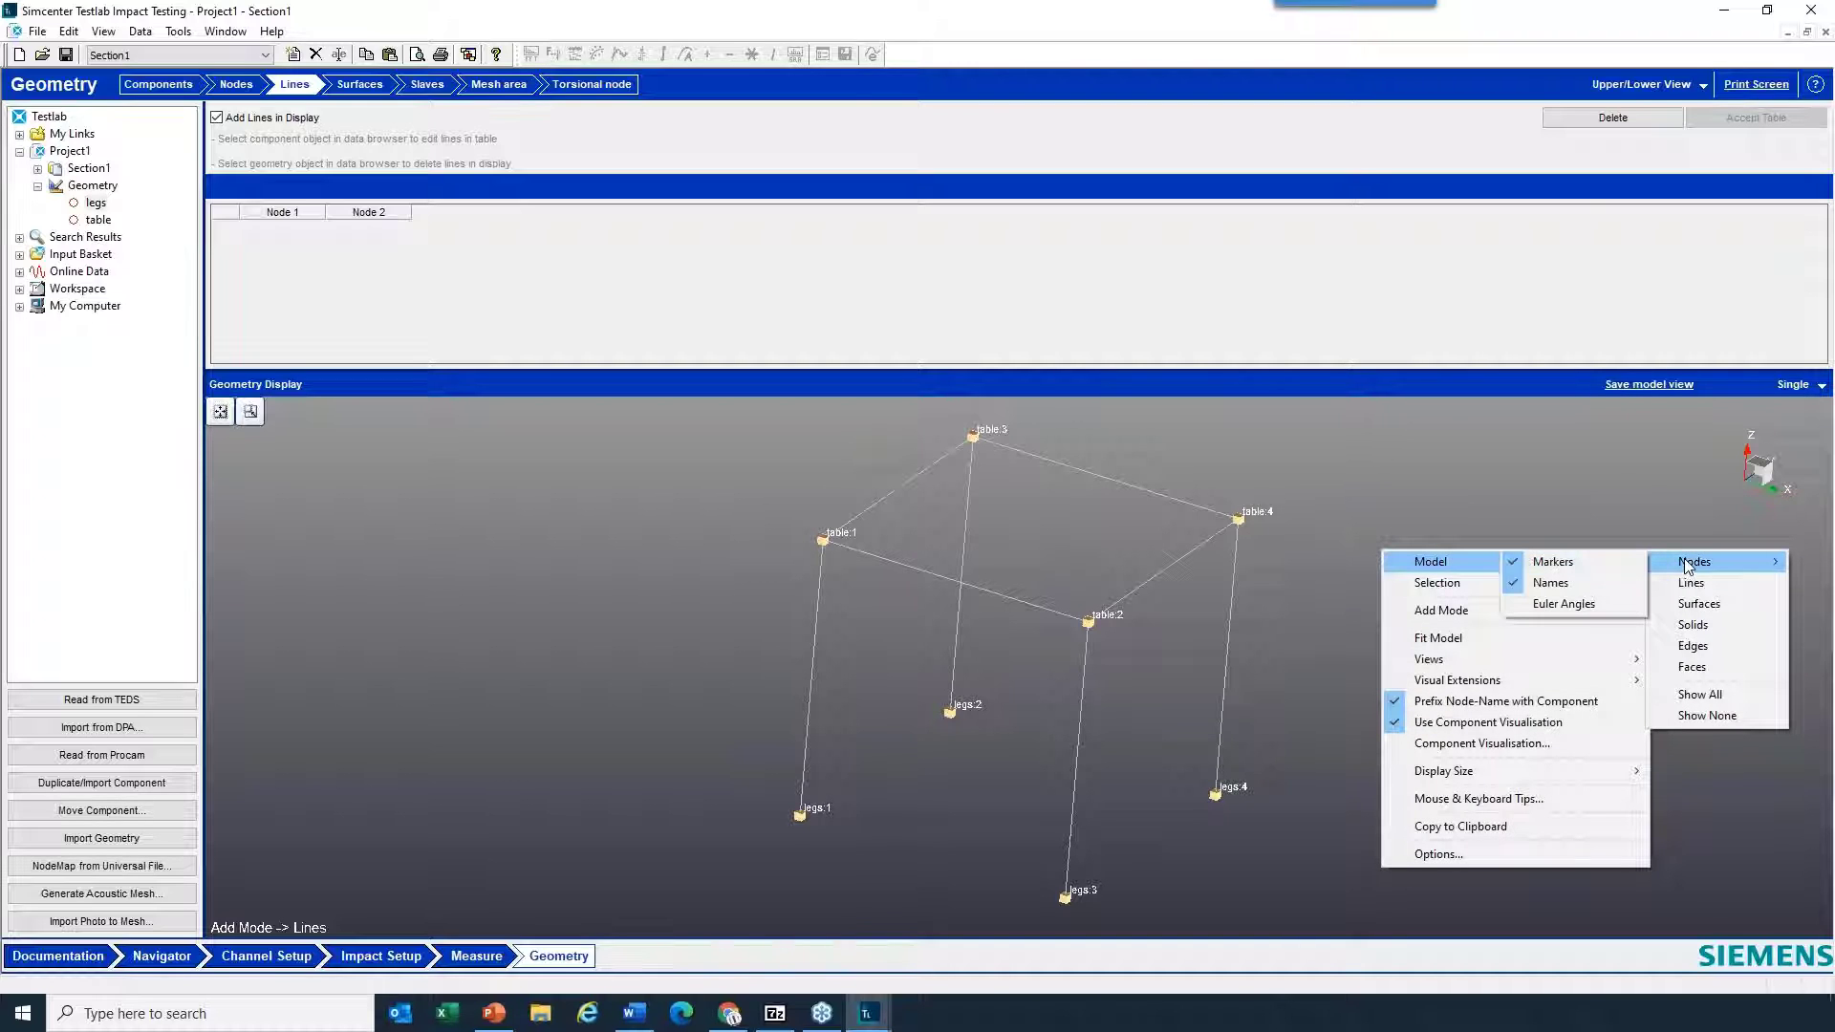
click(1575, 607)
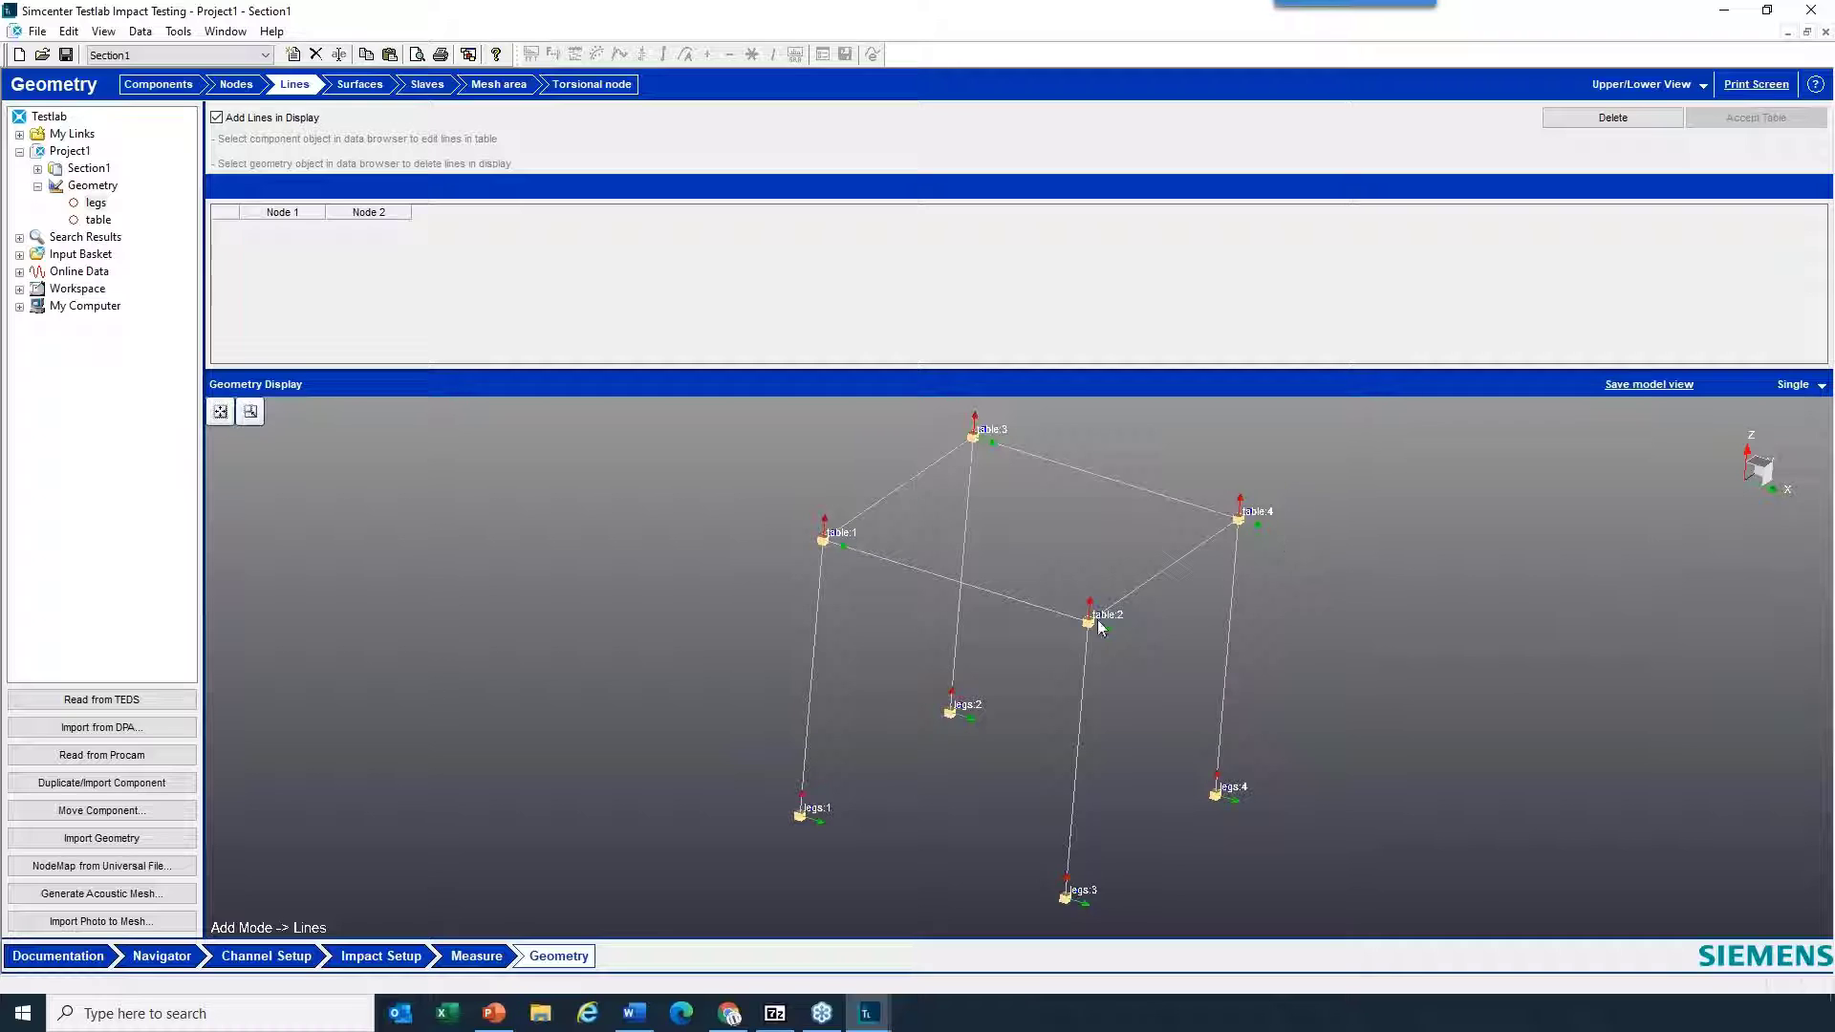
drag(1094, 637, 1068, 638)
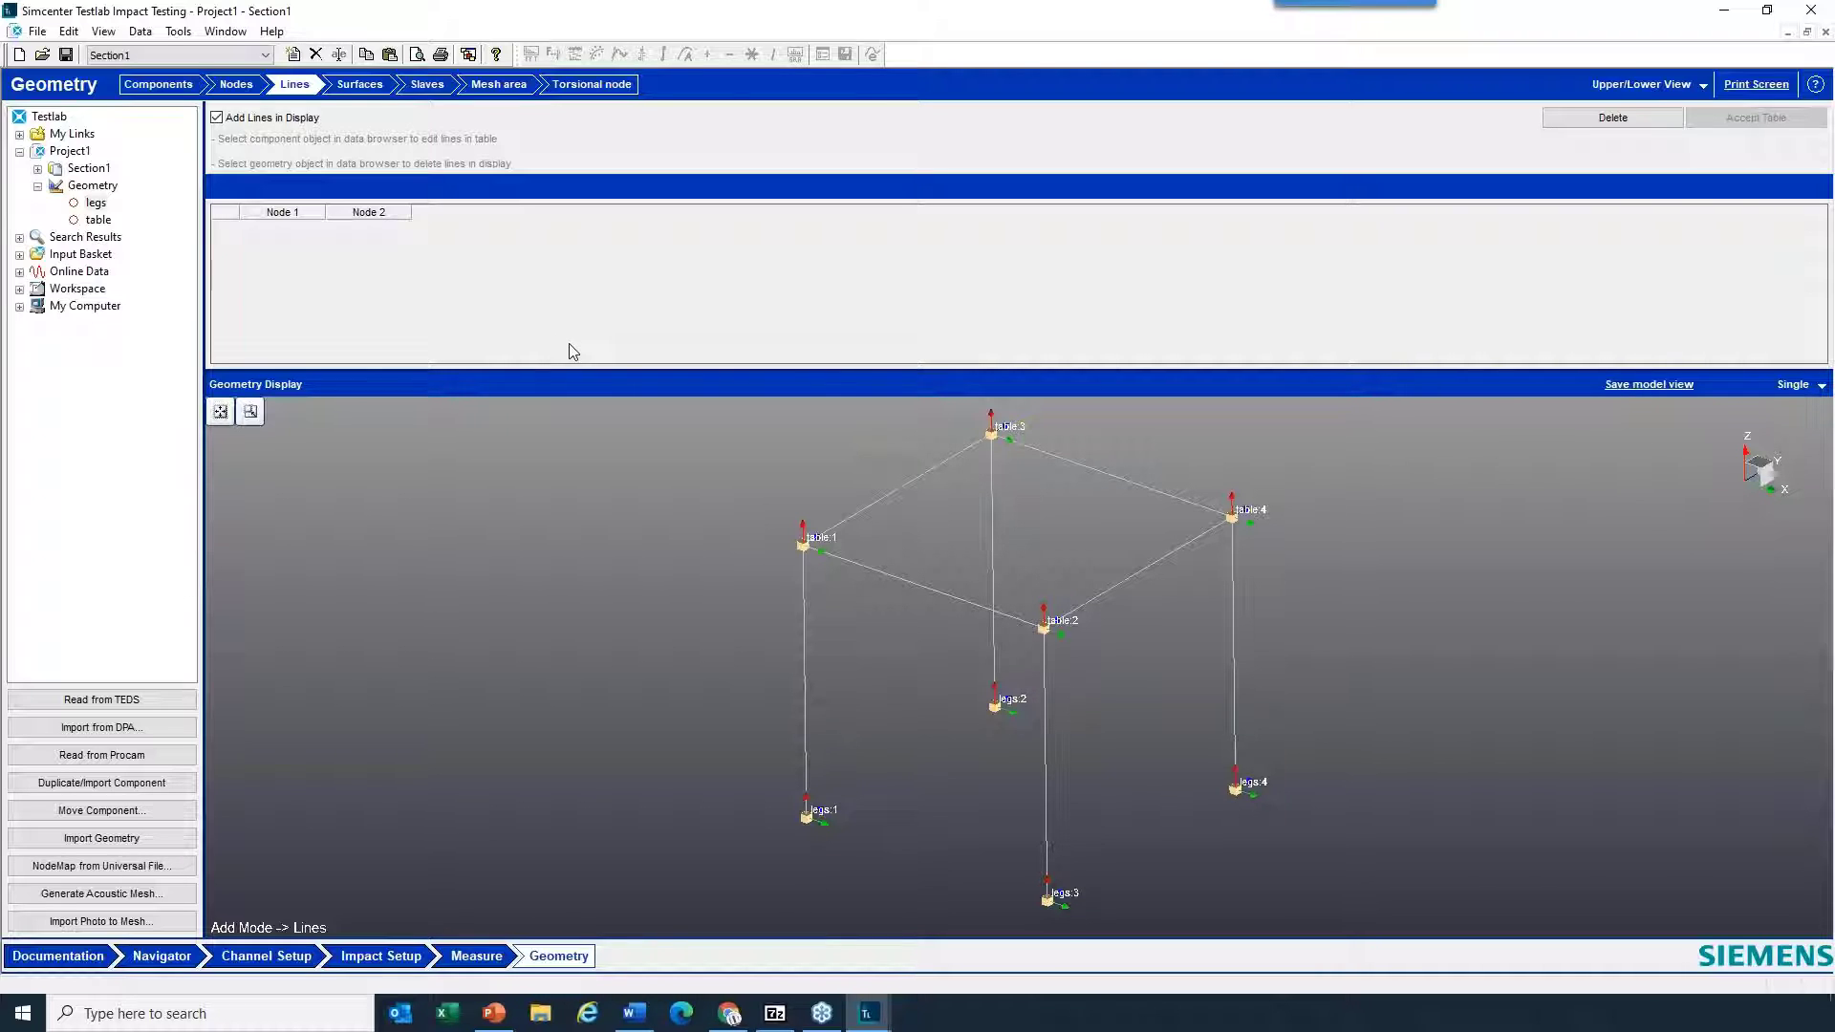
- Set the XZ Euler angle of table node 2 to 45° and inspect its rotated axes in the model
click(235, 86)
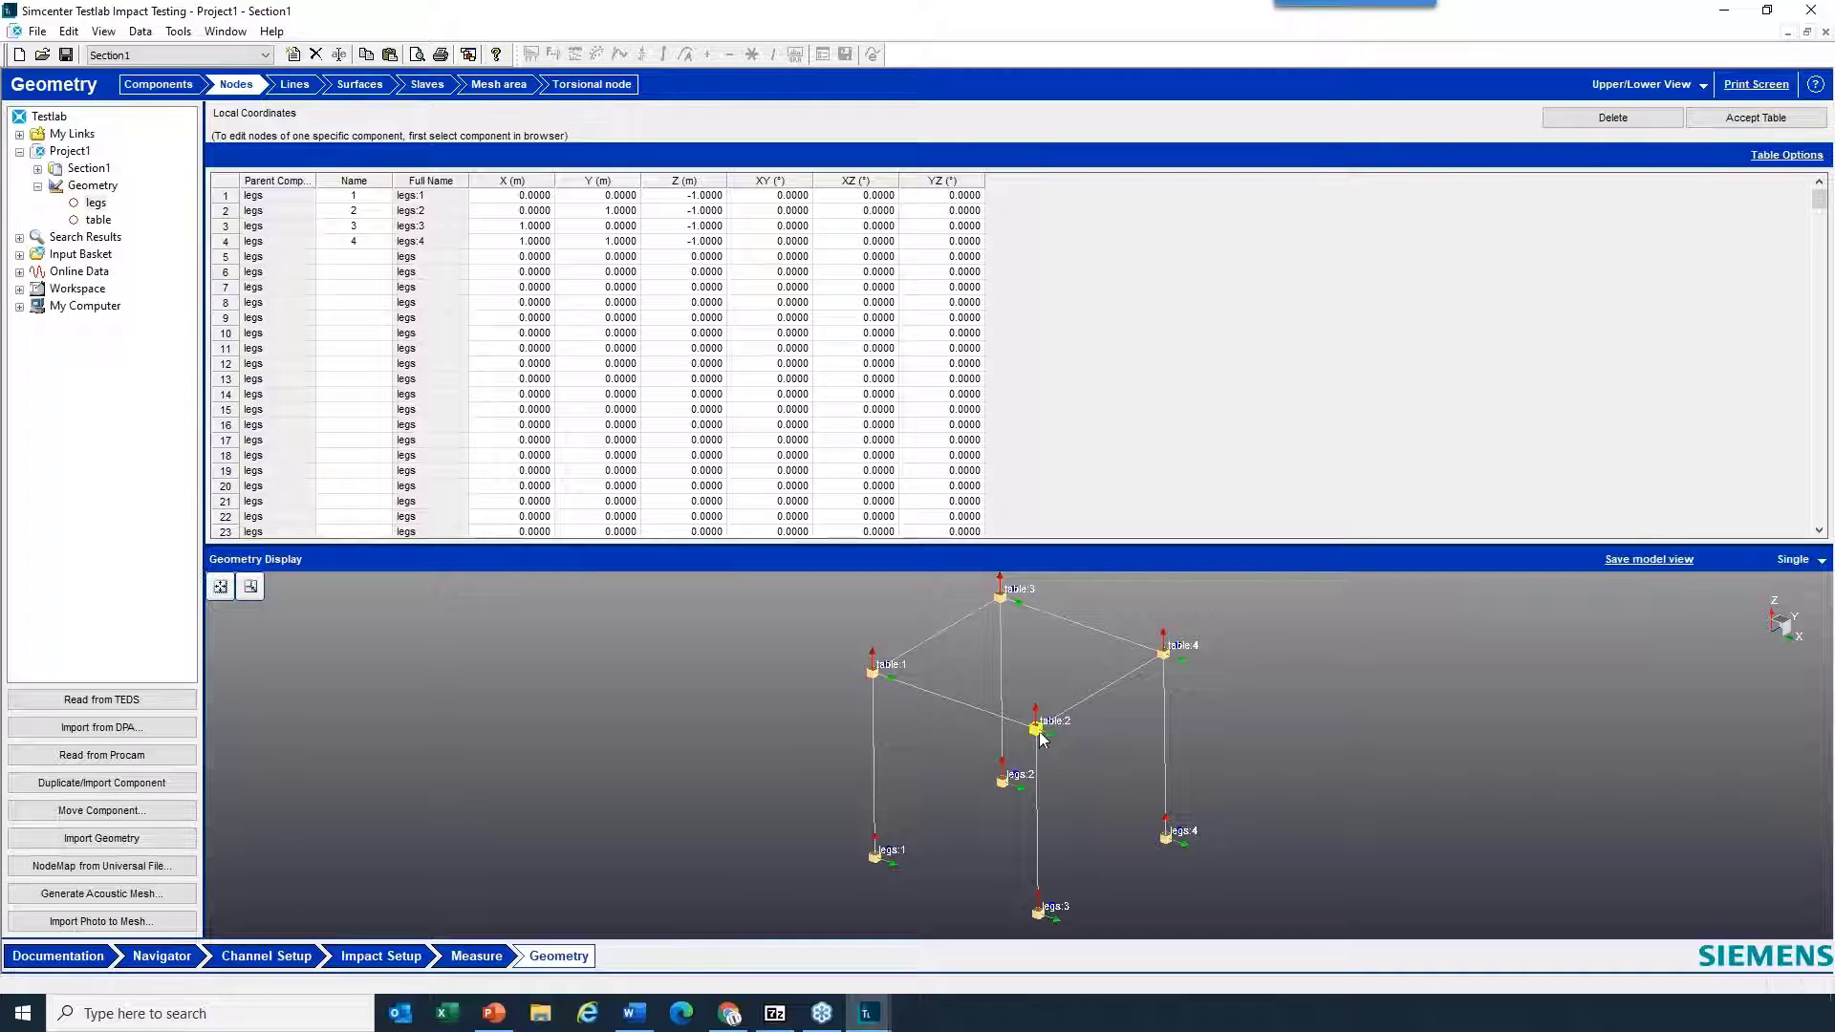
click(119, 220)
click(226, 212)
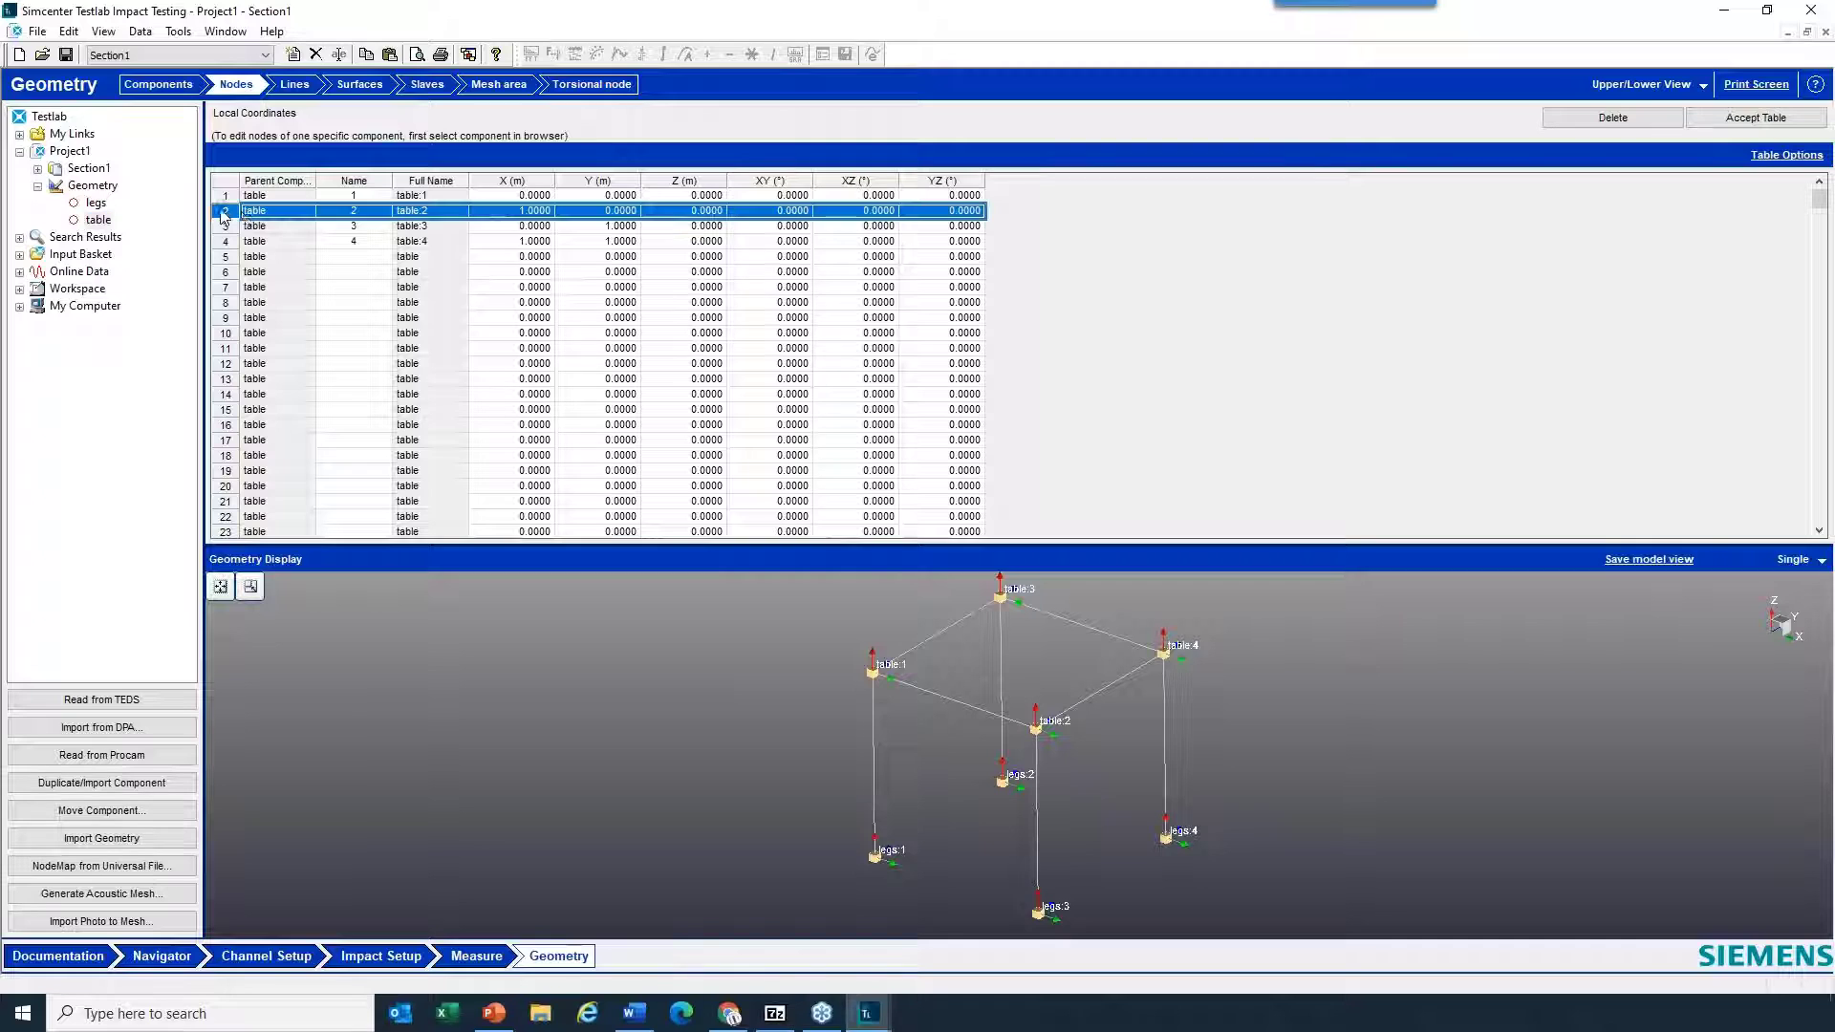
click(791, 211)
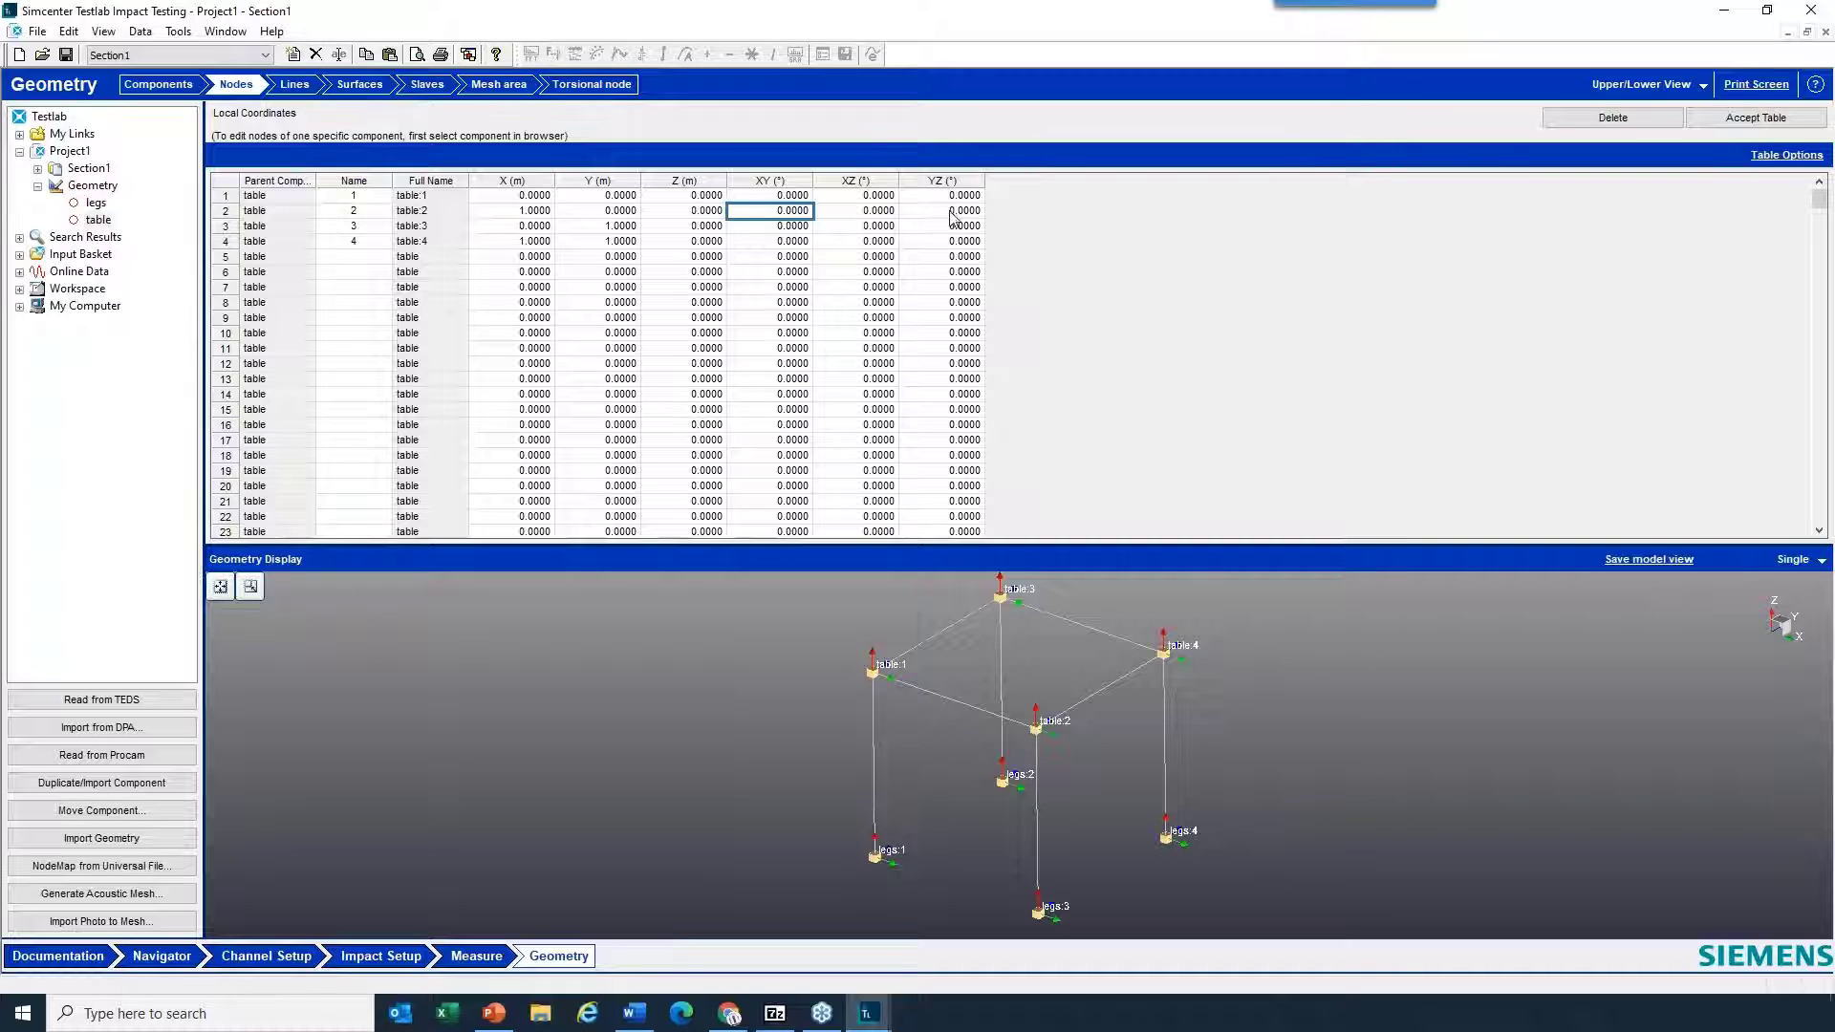
click(855, 211)
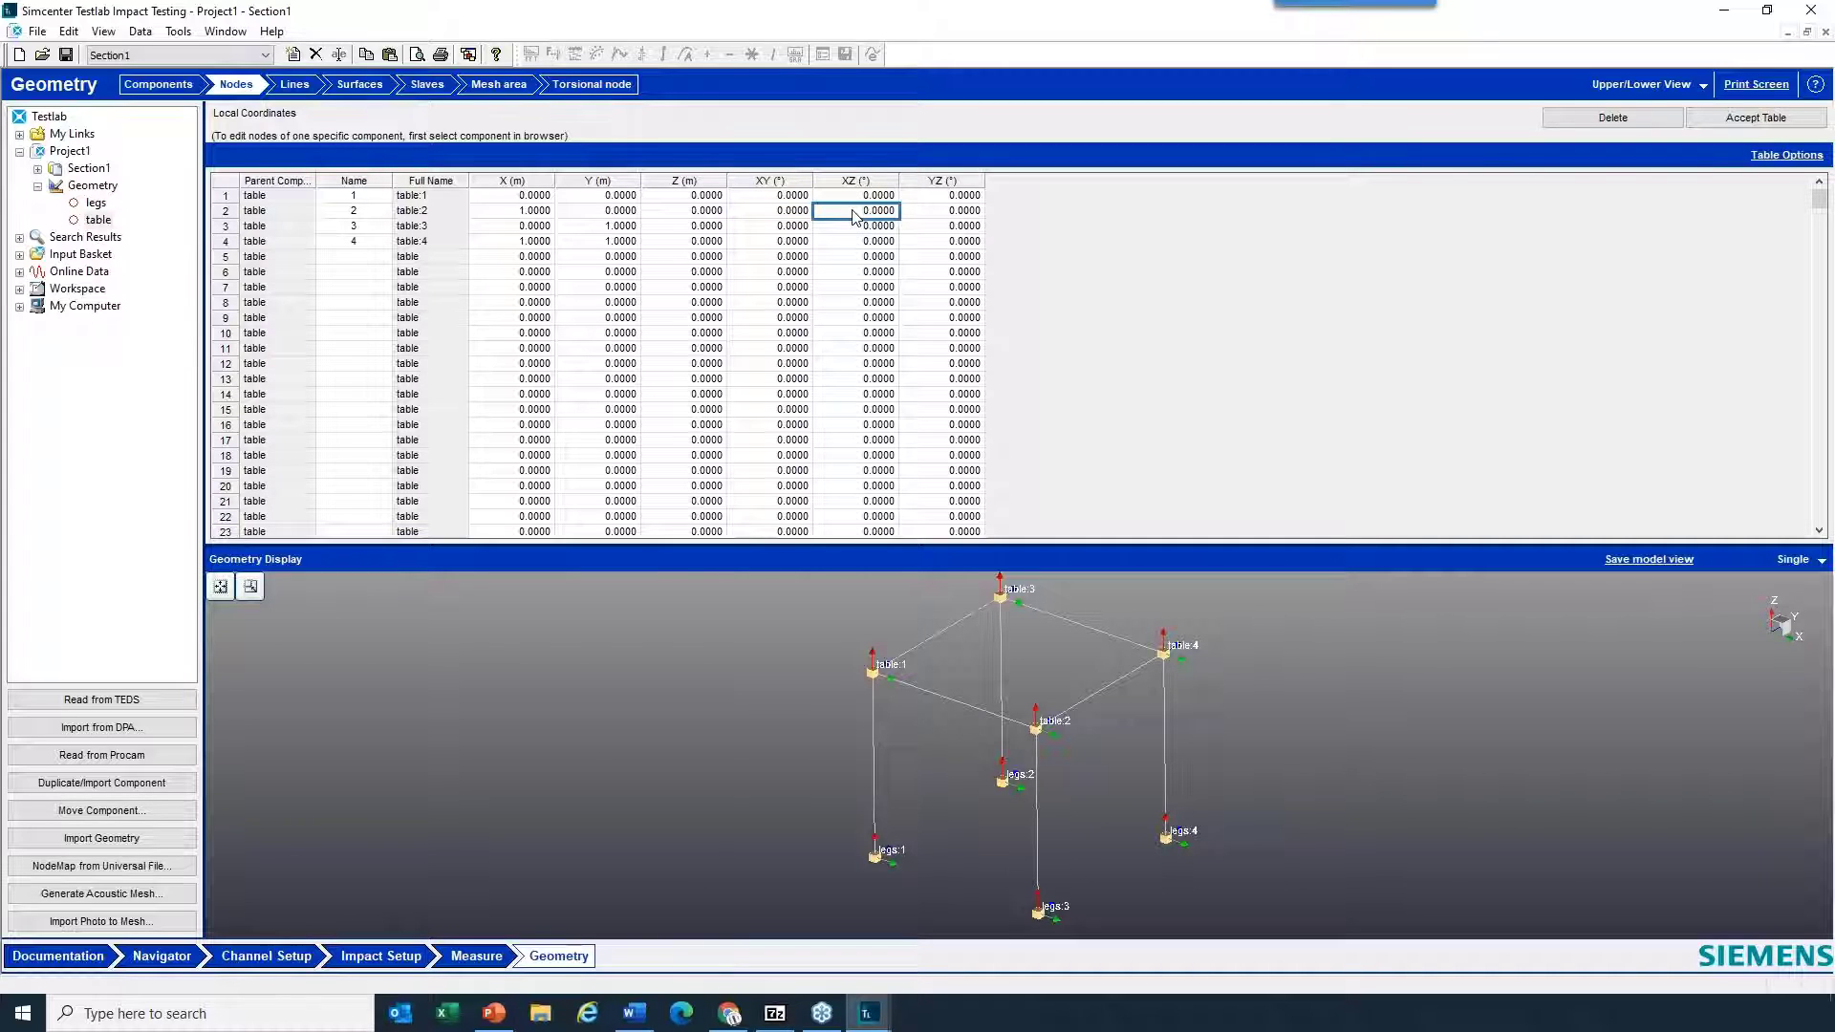
text(45)
key(Tab)
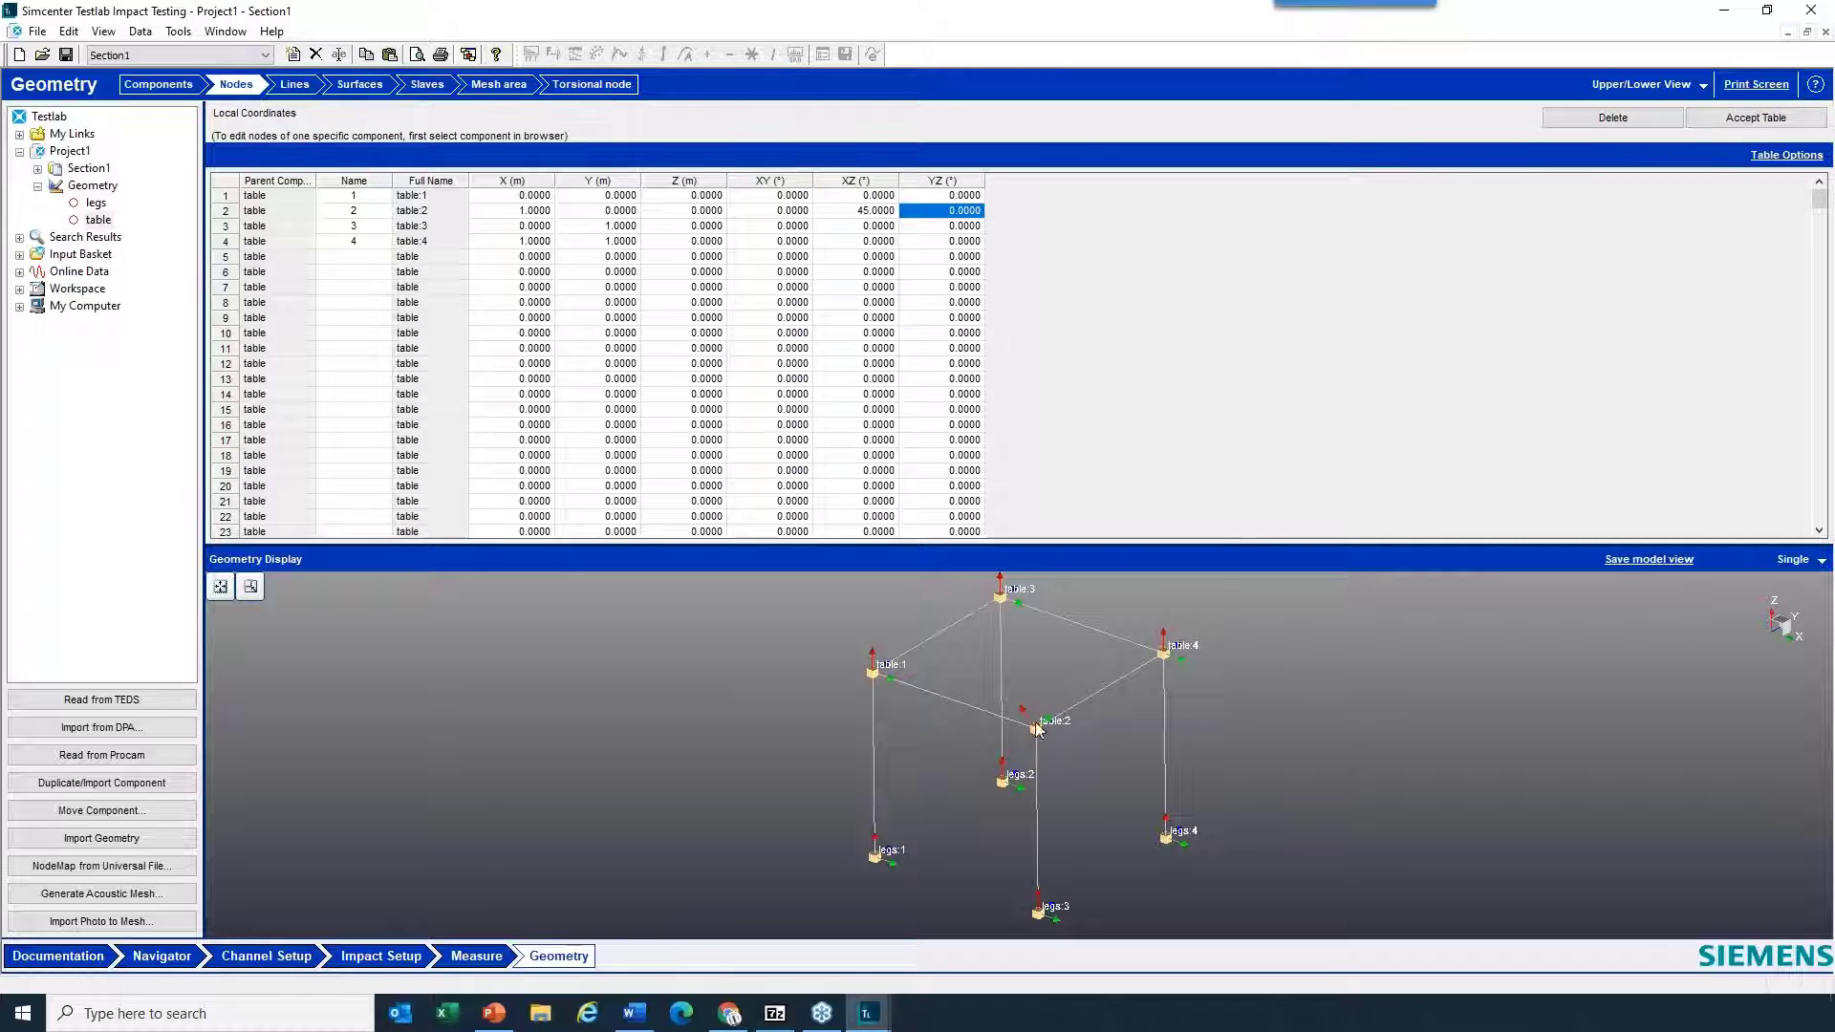
scroll(1035, 721, up, 5)
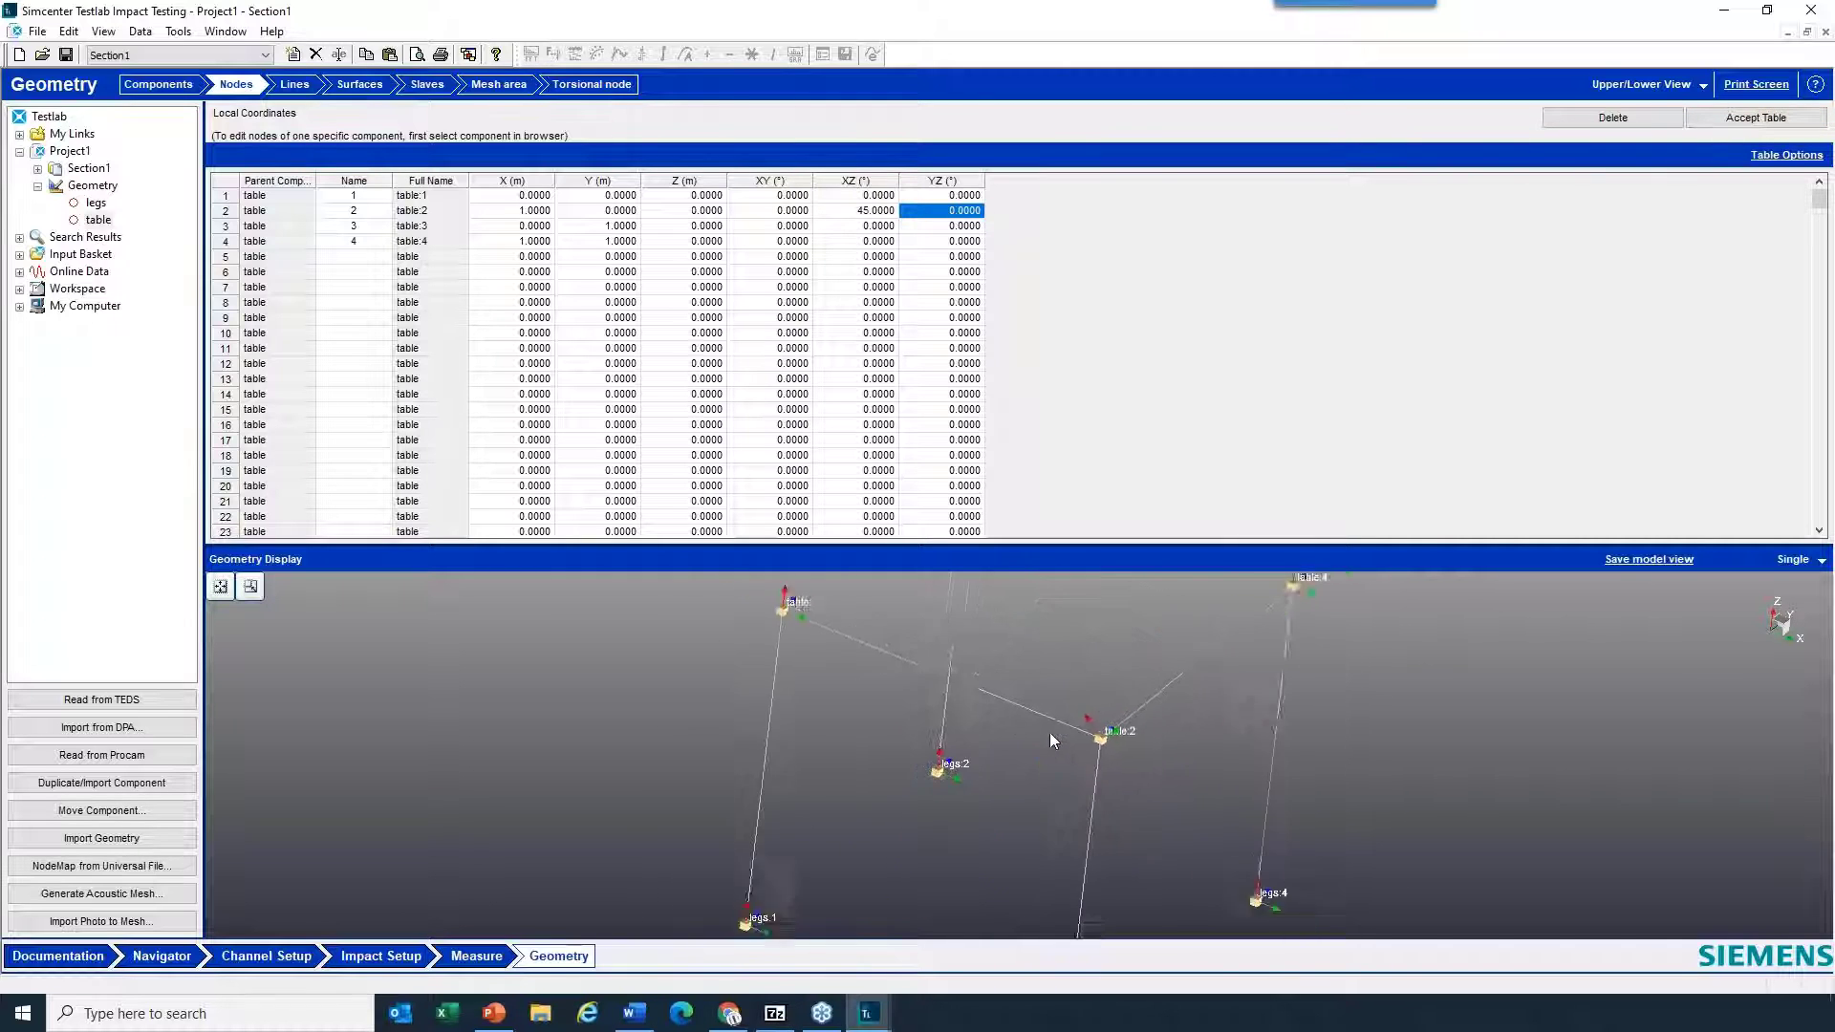
scroll(1050, 732, down, 5)
drag(1049, 732, 1069, 791)
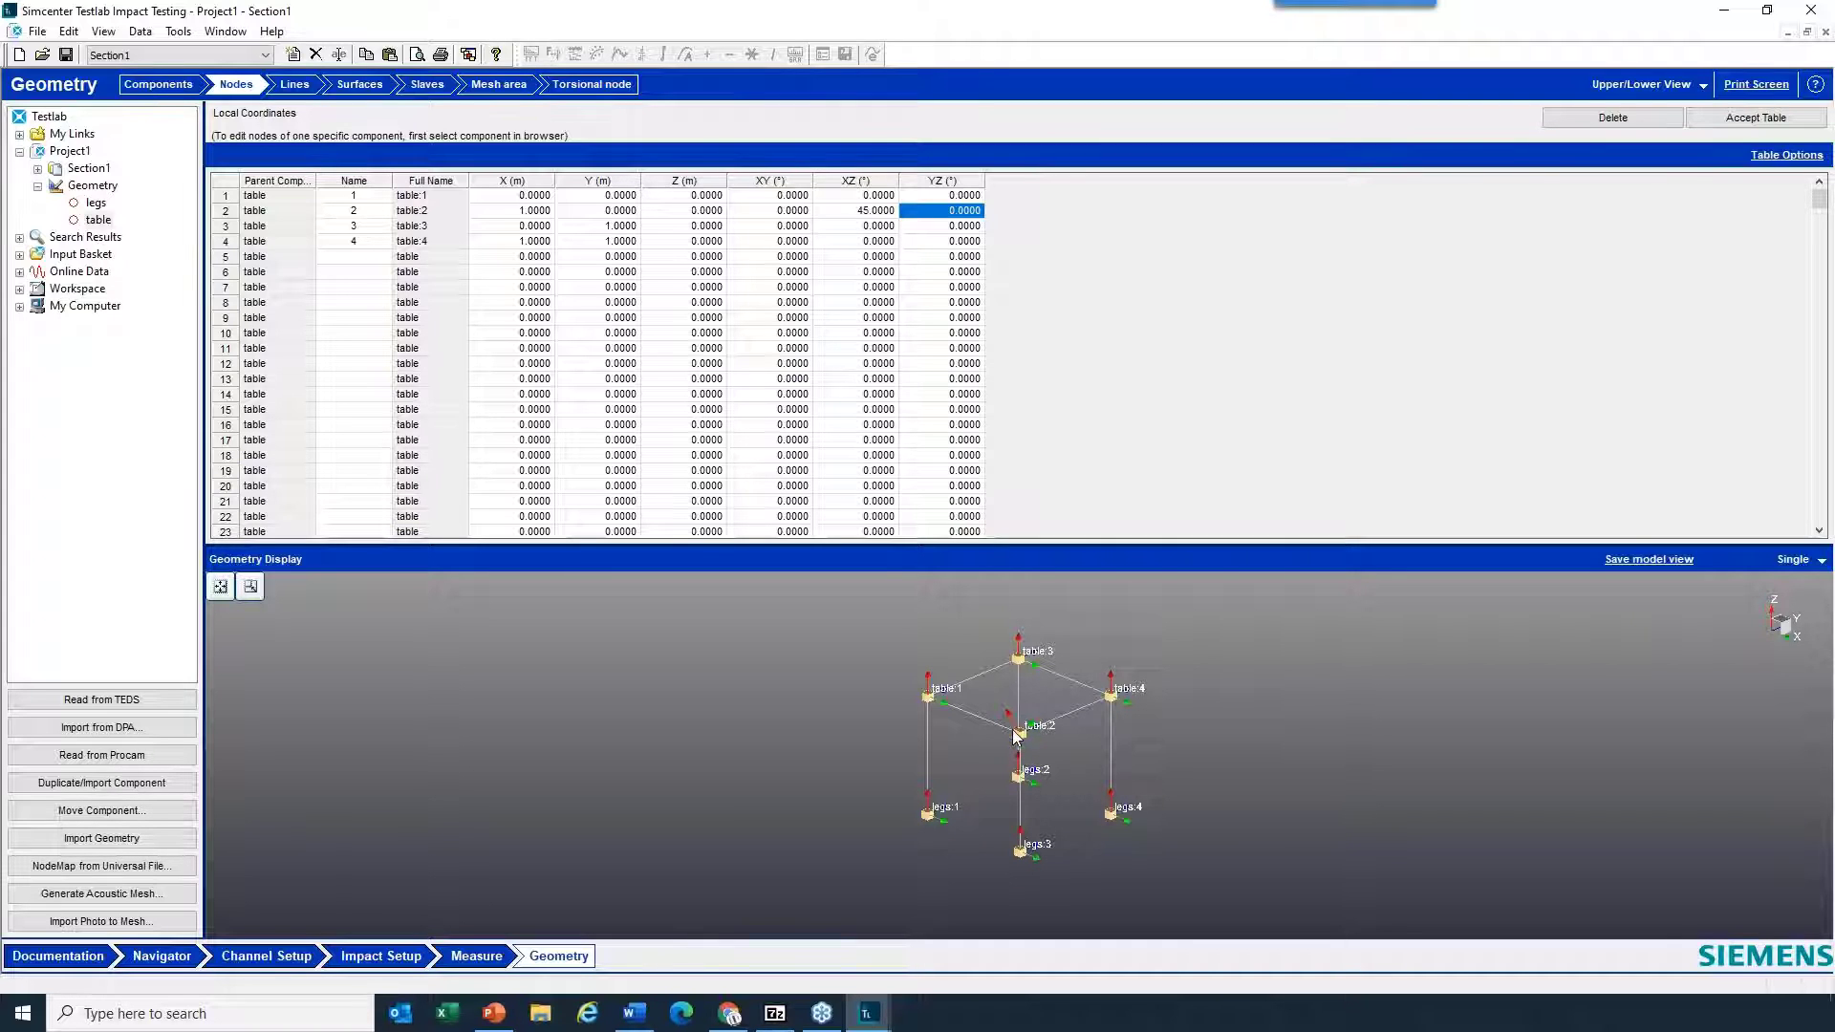
drag(1043, 743, 1053, 735)
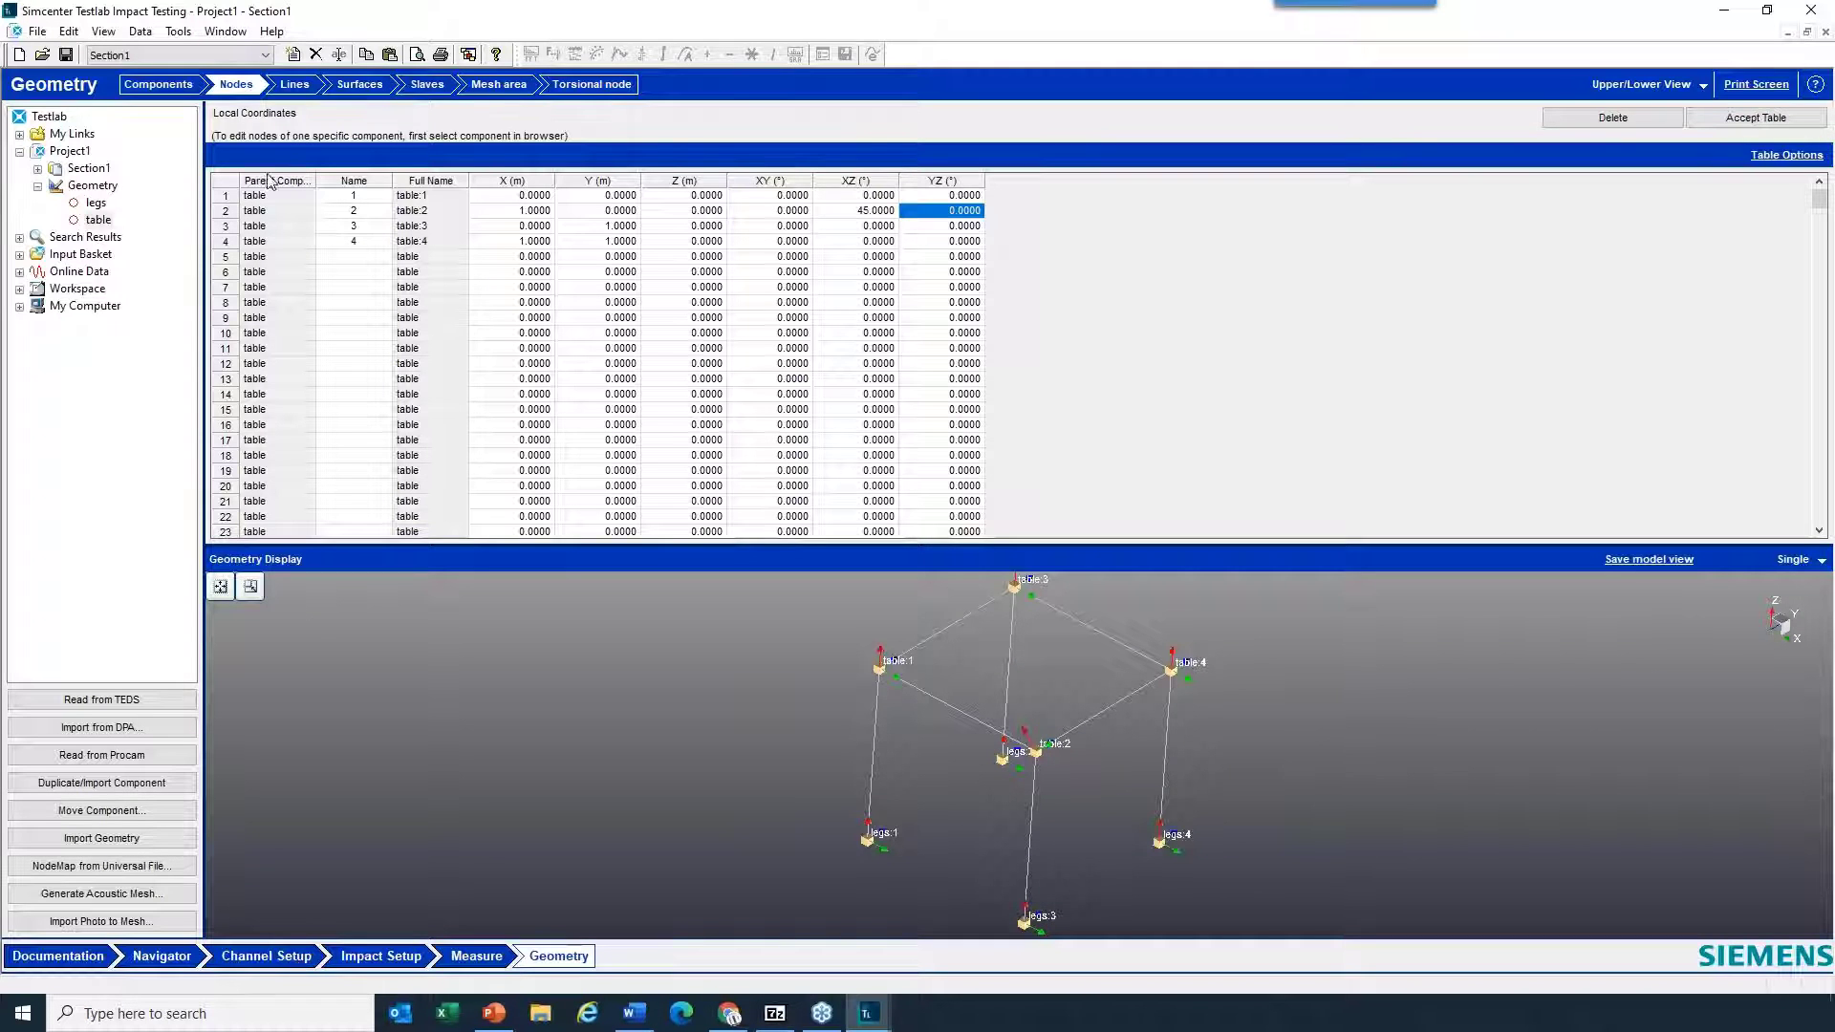
- Move the Geometry sheet up in the workbook's visible sheets so it sits between Navigator and Channel Setup
click(178, 31)
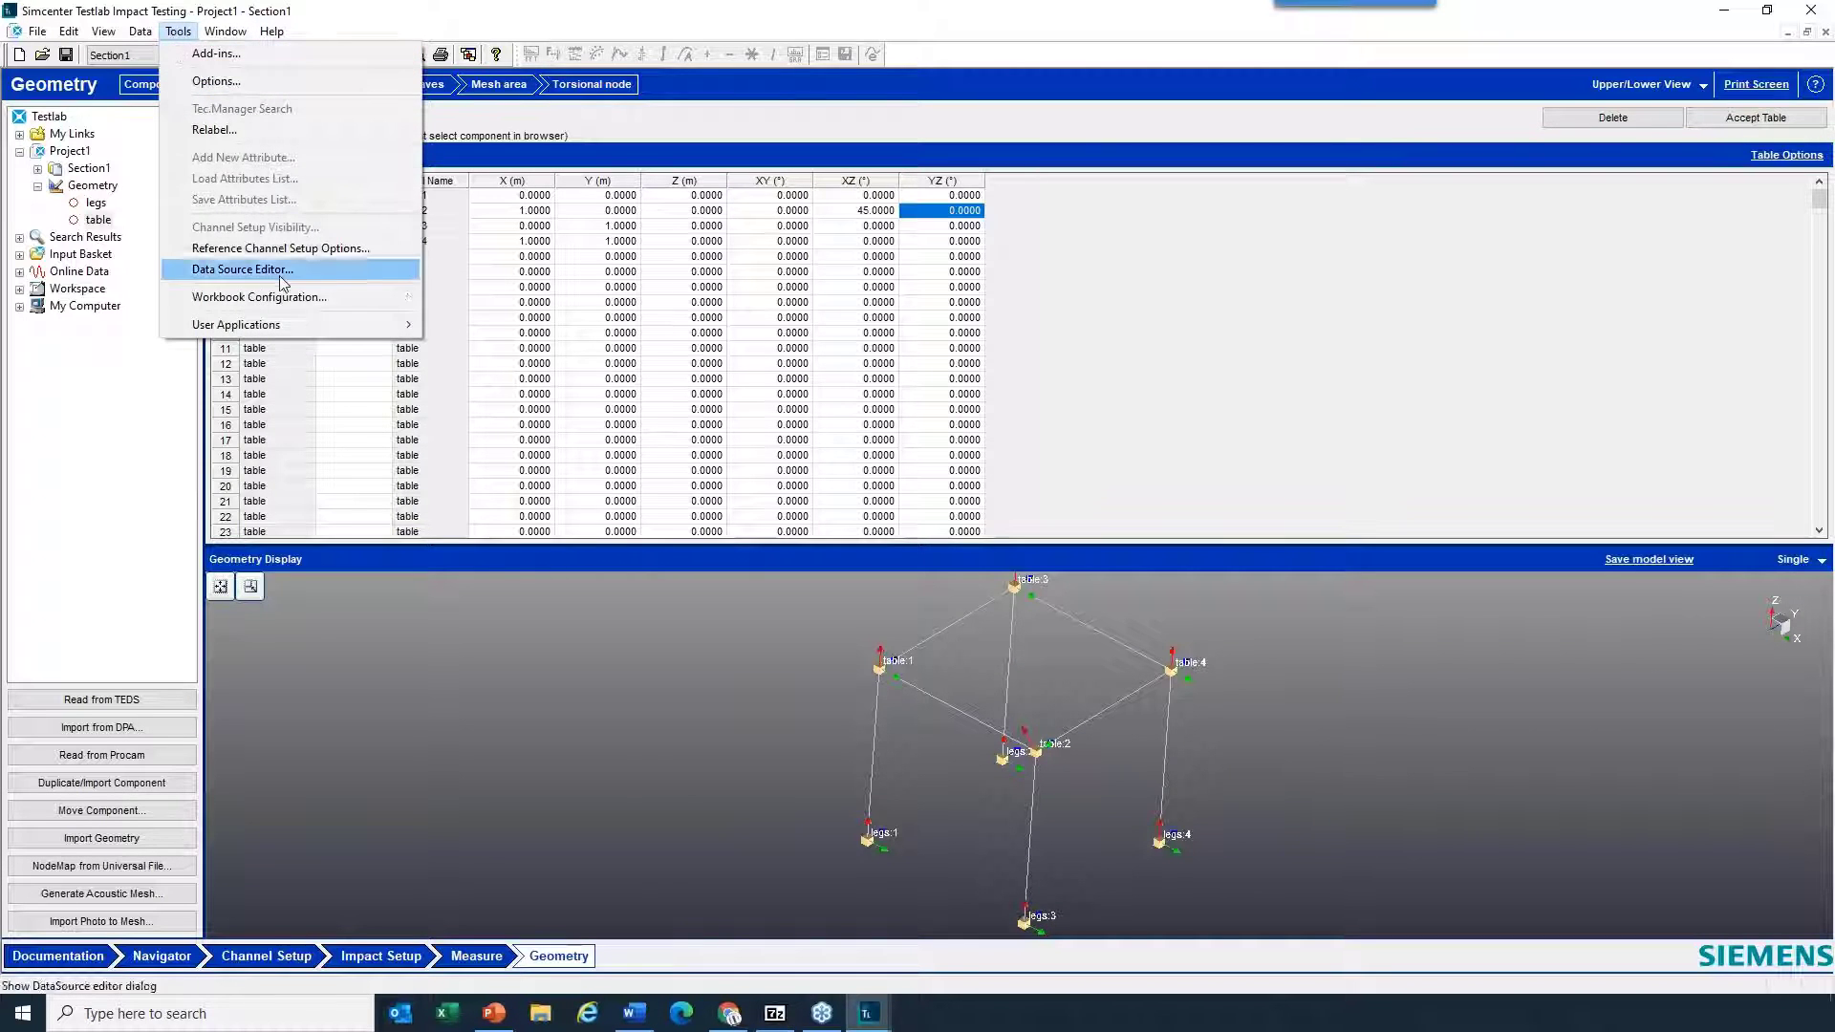
click(258, 297)
click(960, 476)
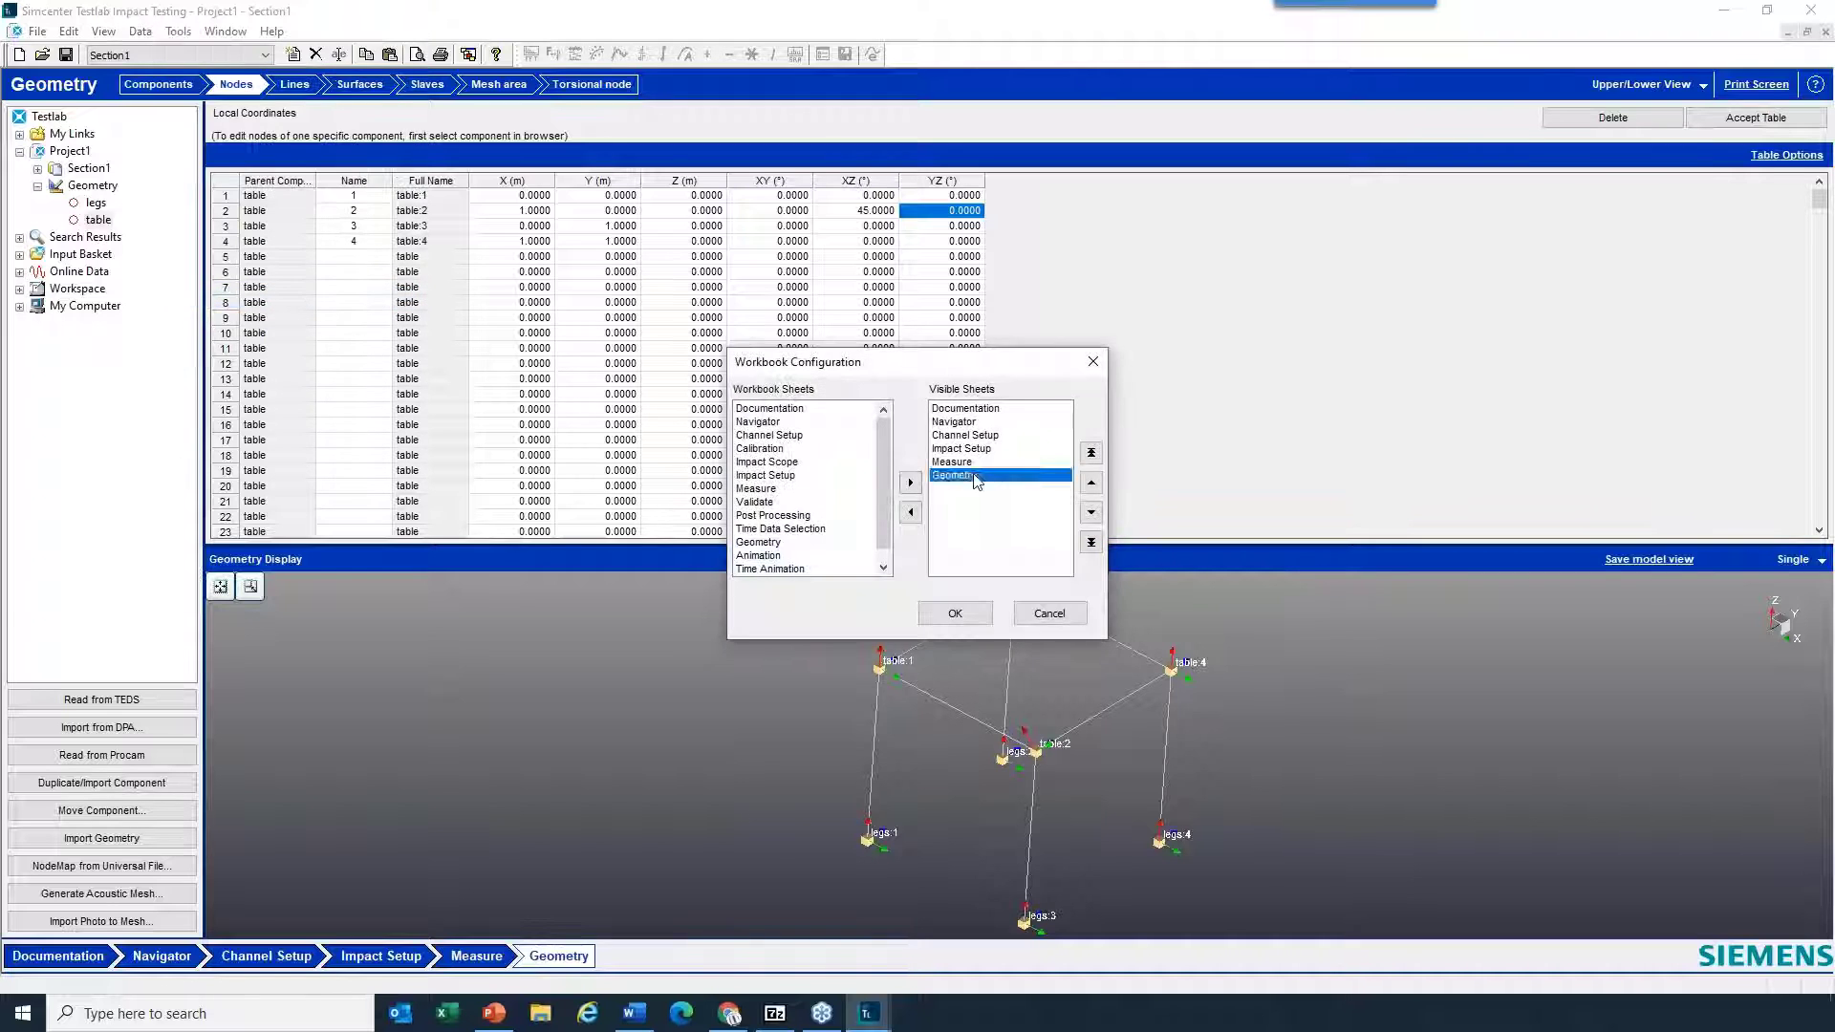
click(1096, 488)
click(1095, 489)
click(1095, 488)
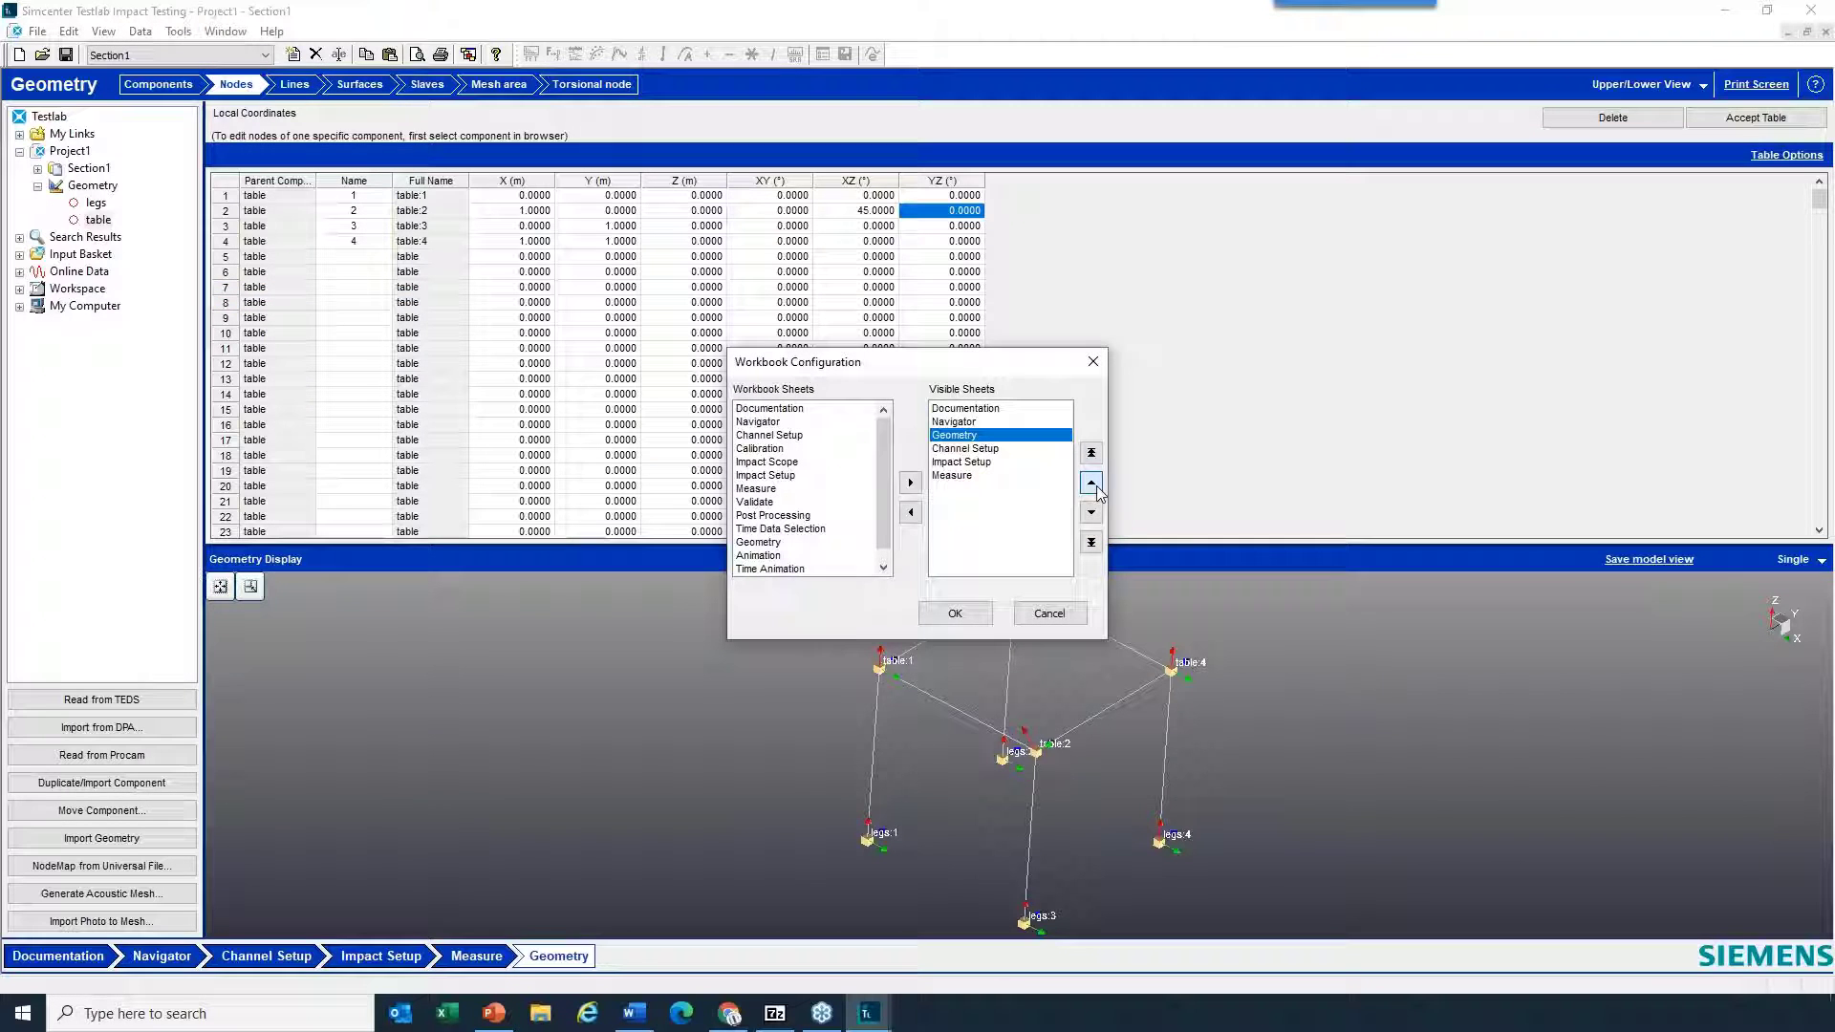
click(954, 613)
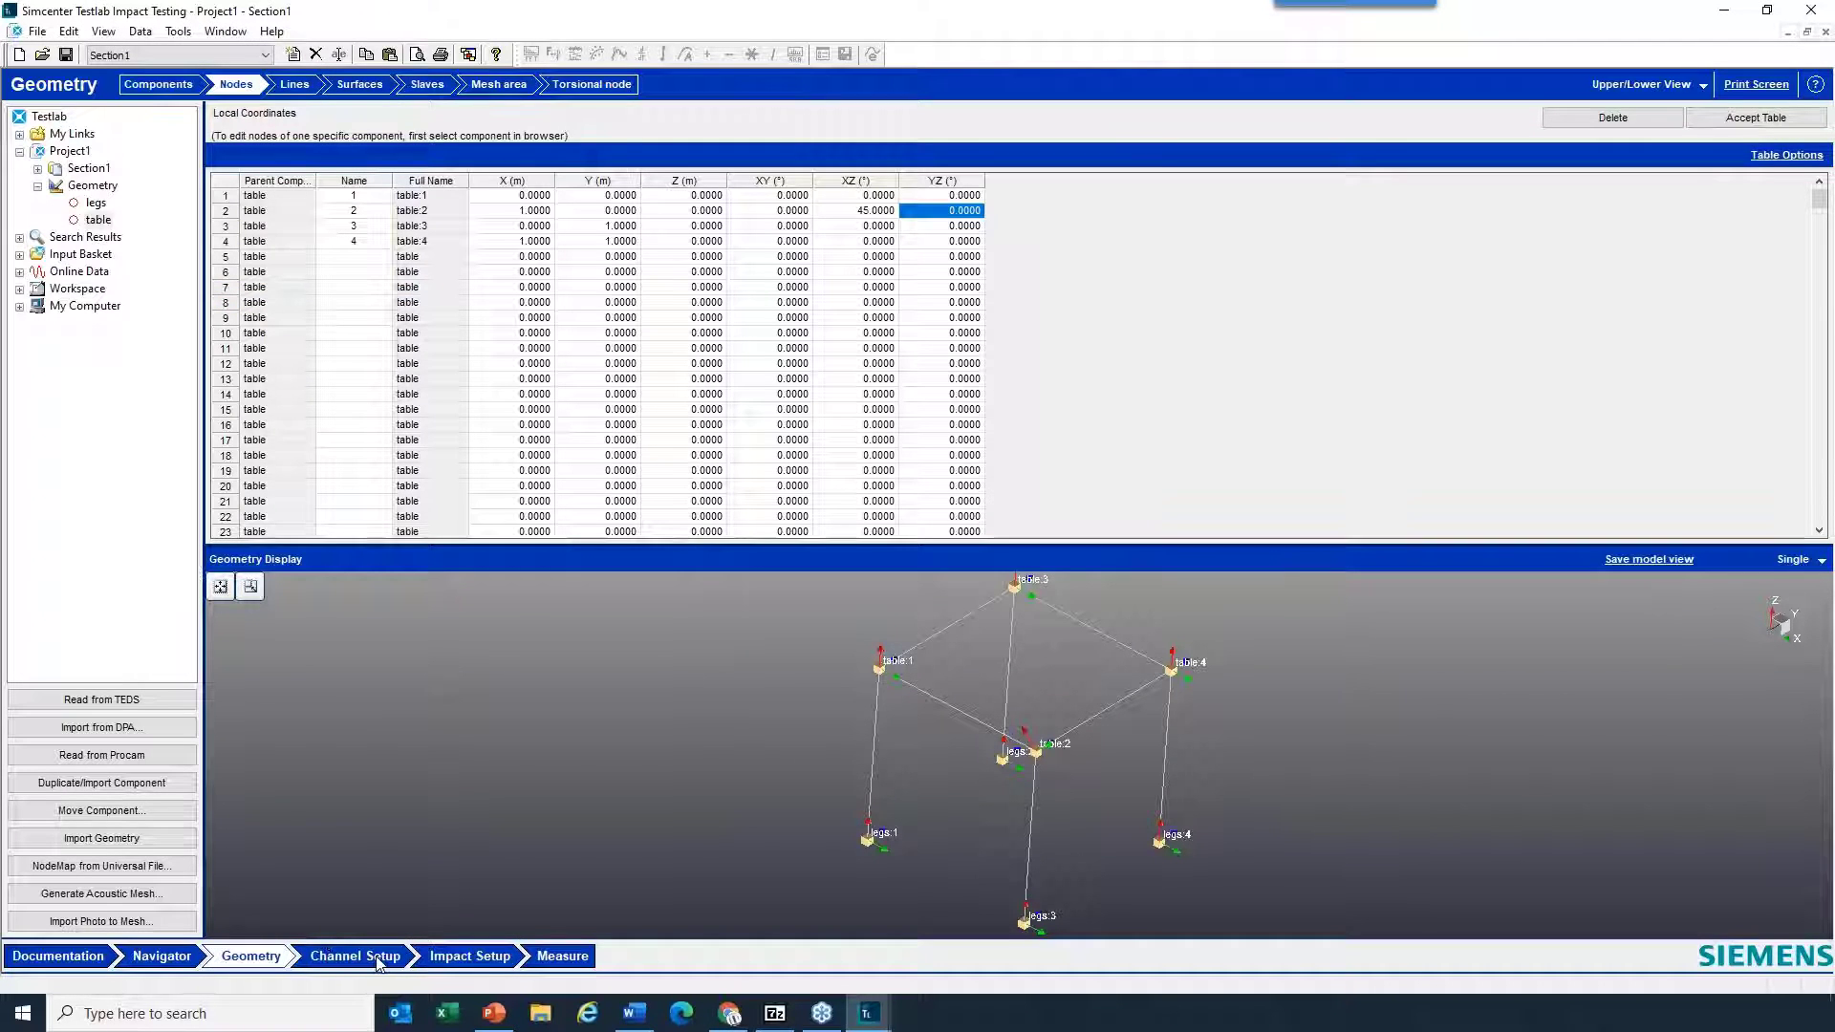
- Show the geometry beside the channel table in Channel Setup and refresh it to load the table and legs nodes
click(378, 958)
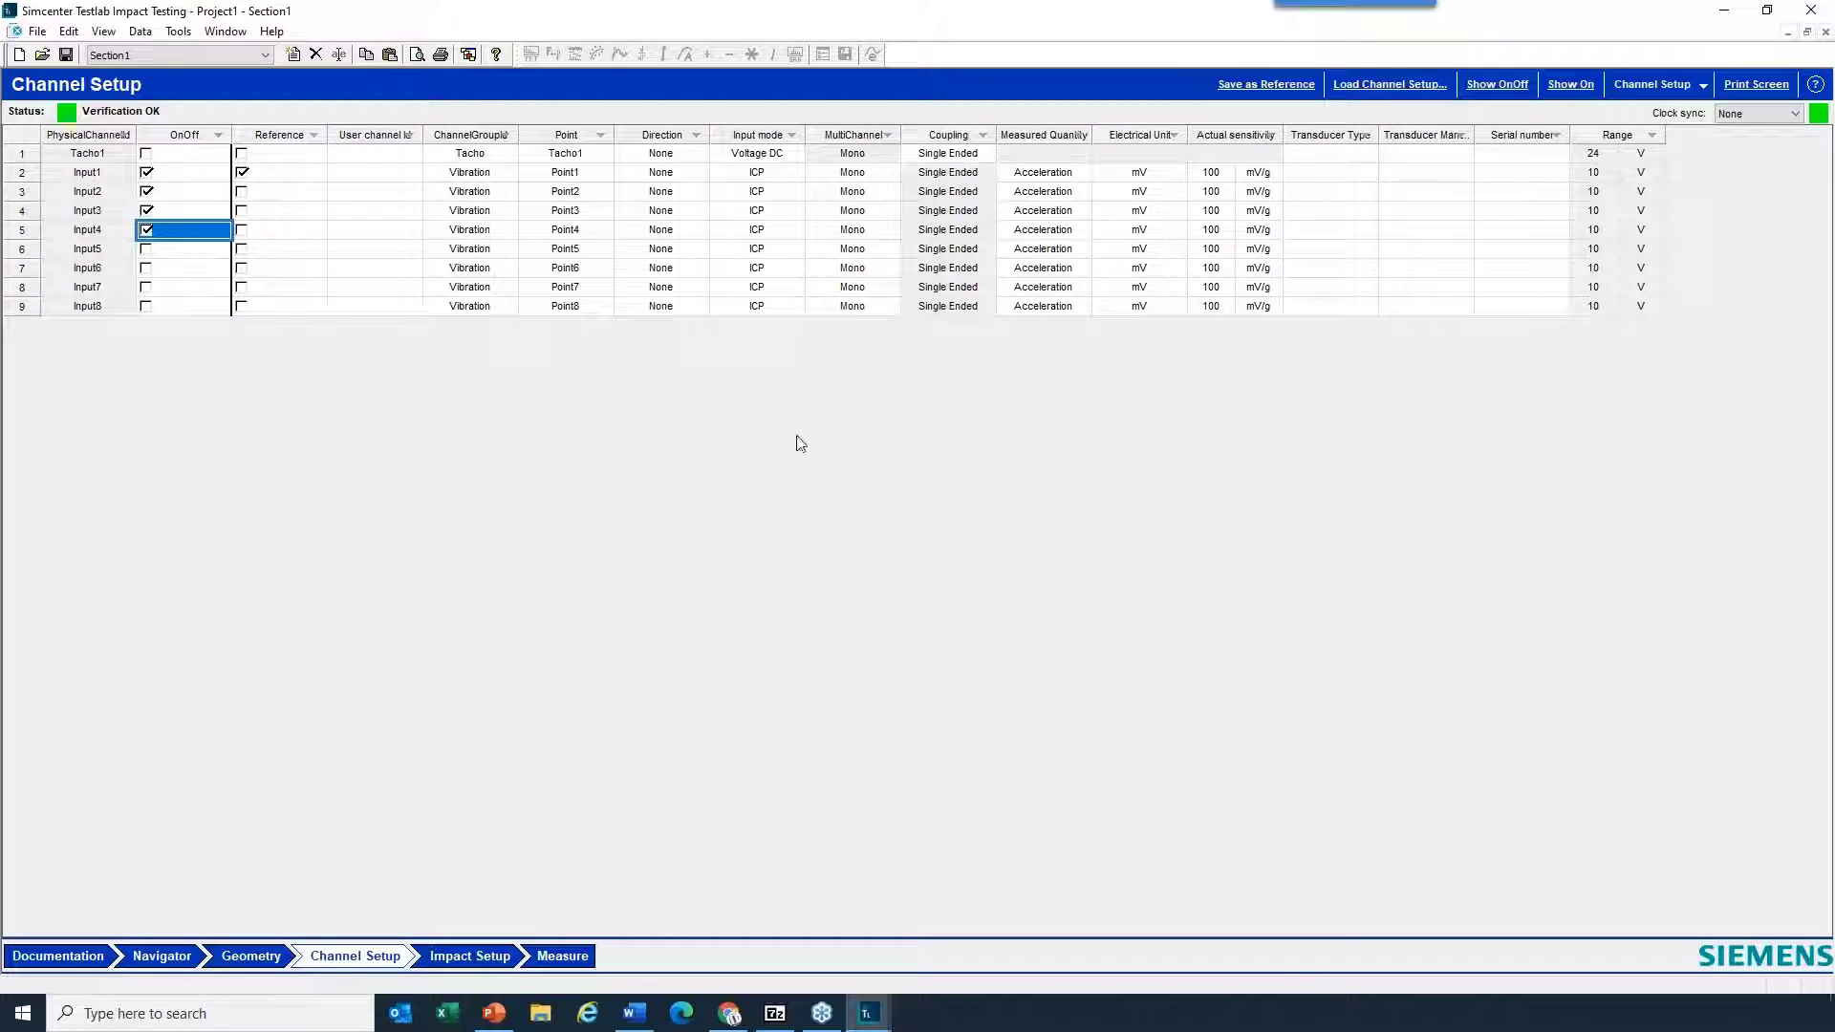
click(1680, 83)
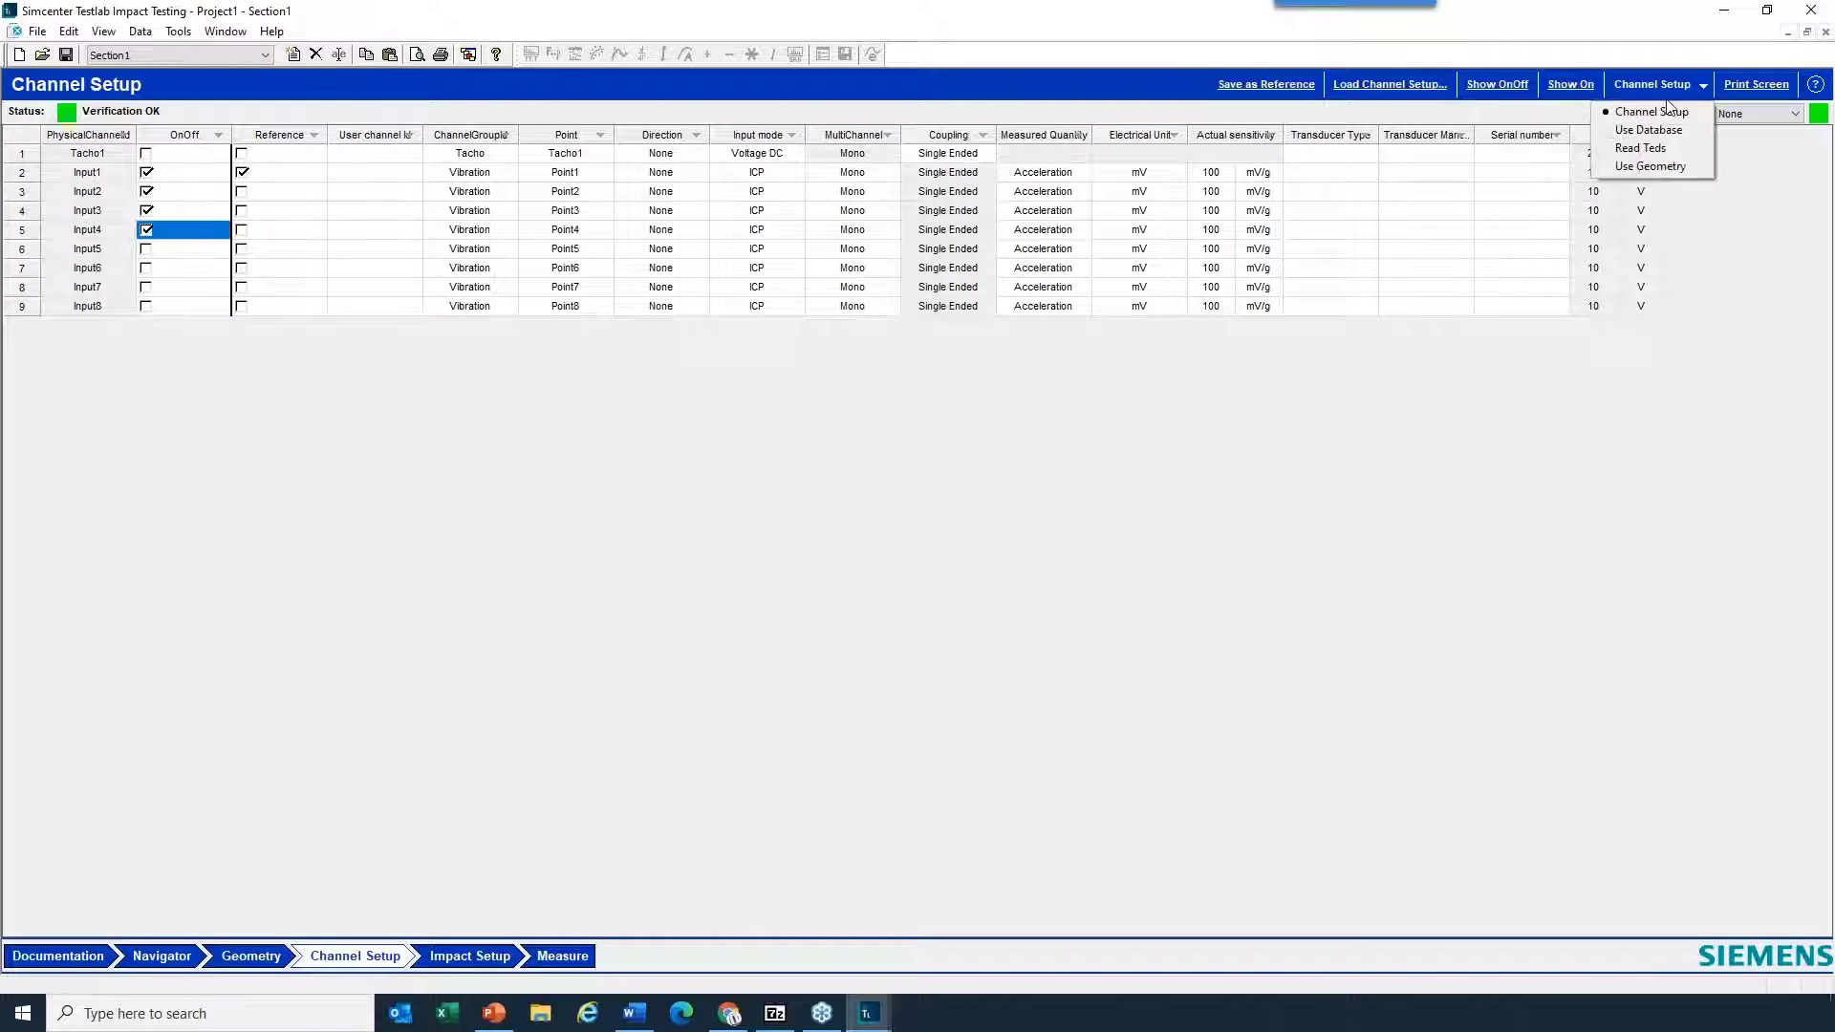
click(1661, 164)
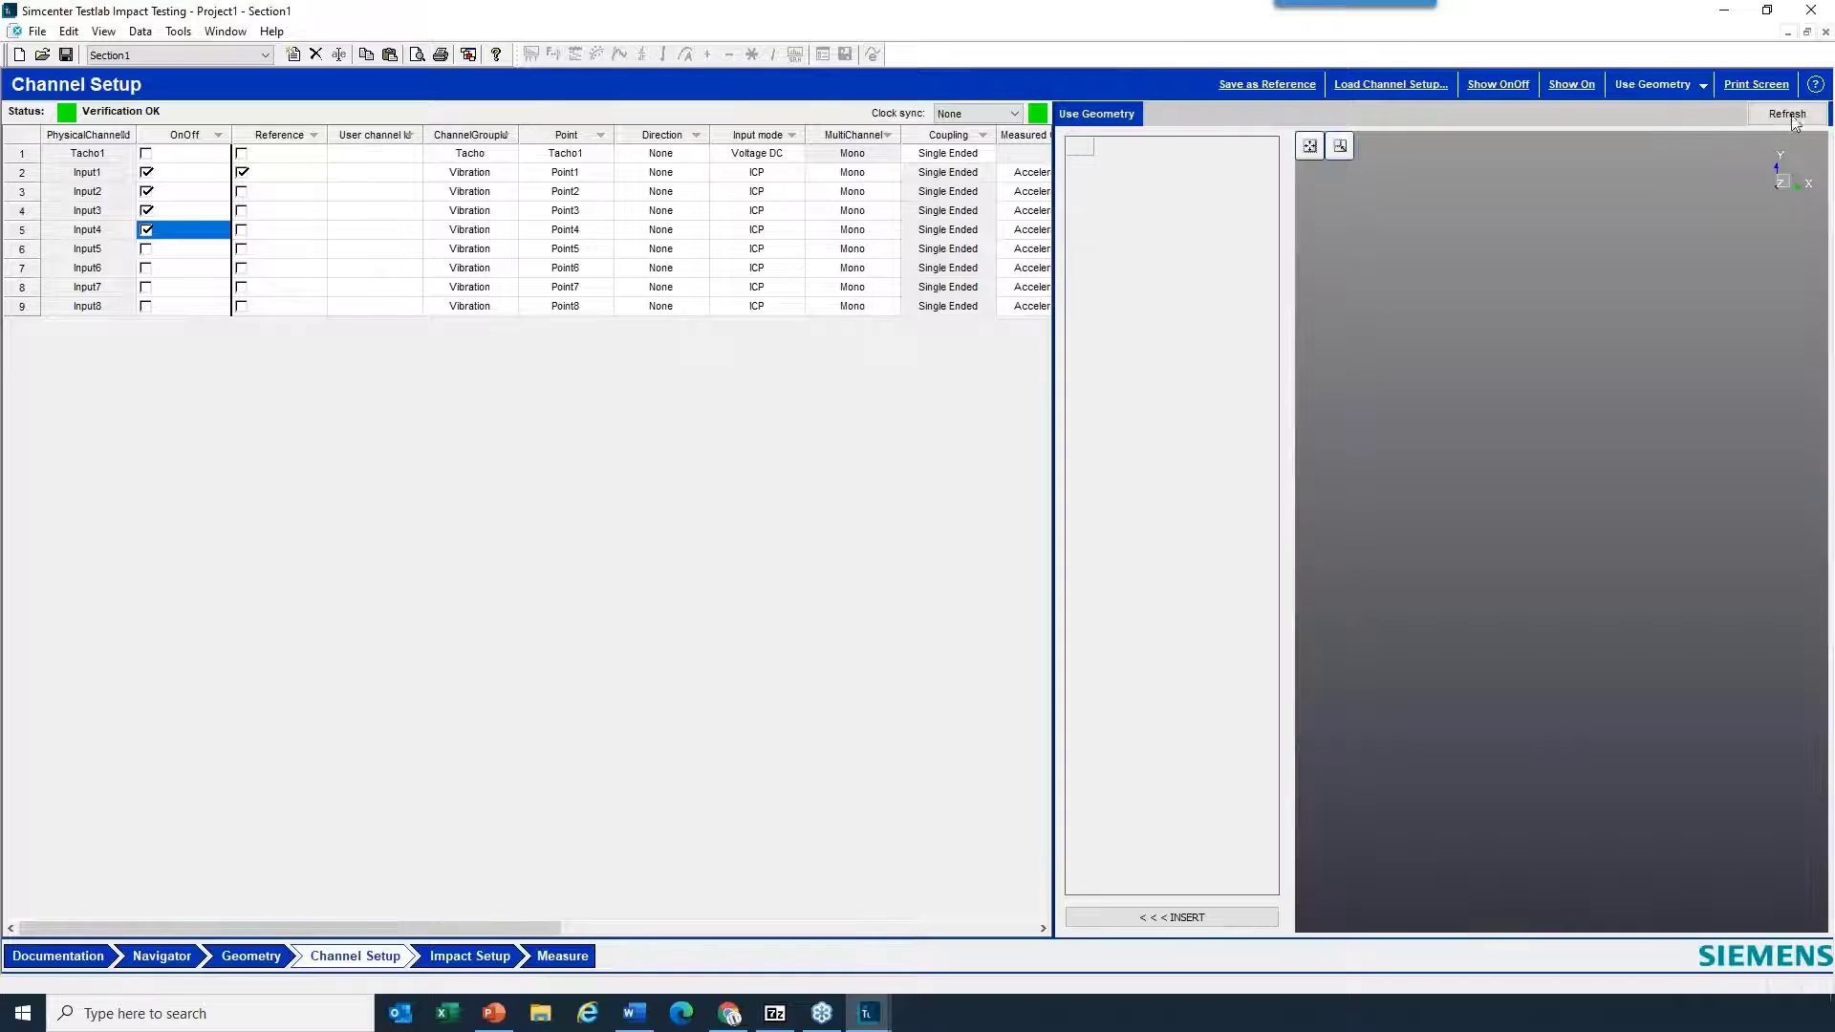
click(1787, 114)
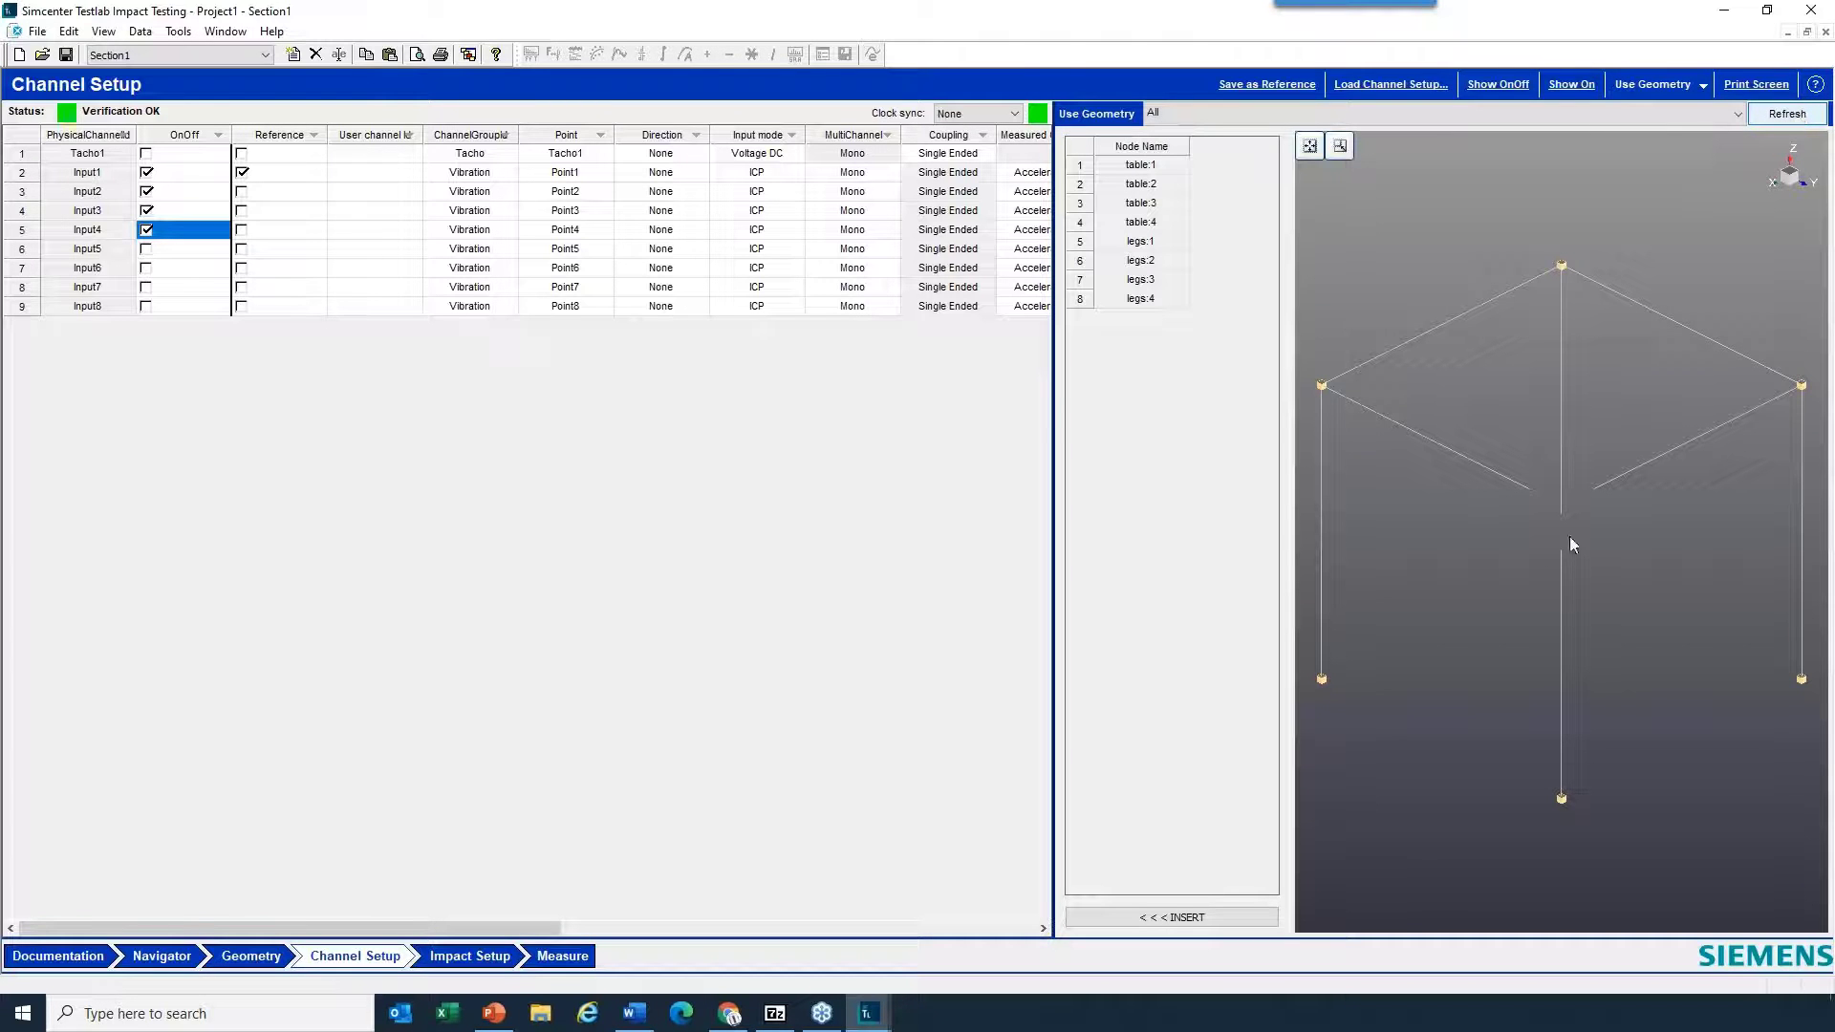
scroll(1569, 533, down, 3)
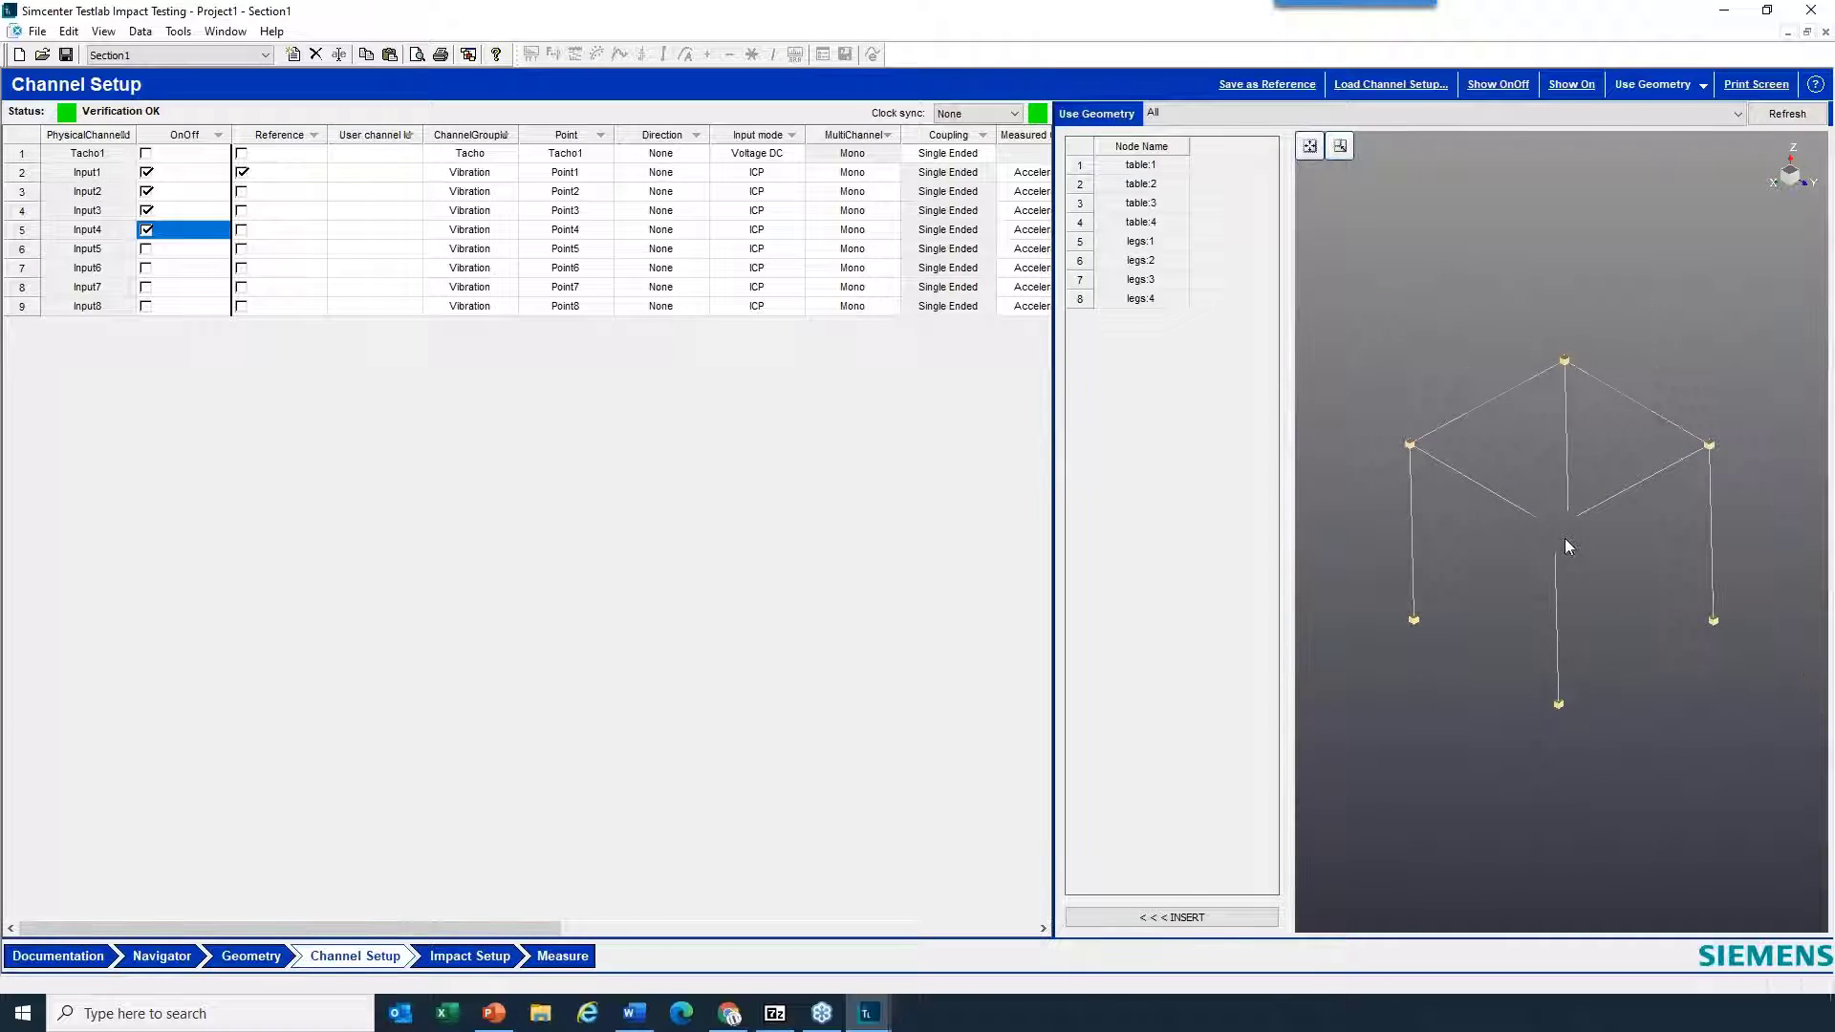
- Assign node table:4 from the geometry's node list as the measurement point of Input4
click(1083, 223)
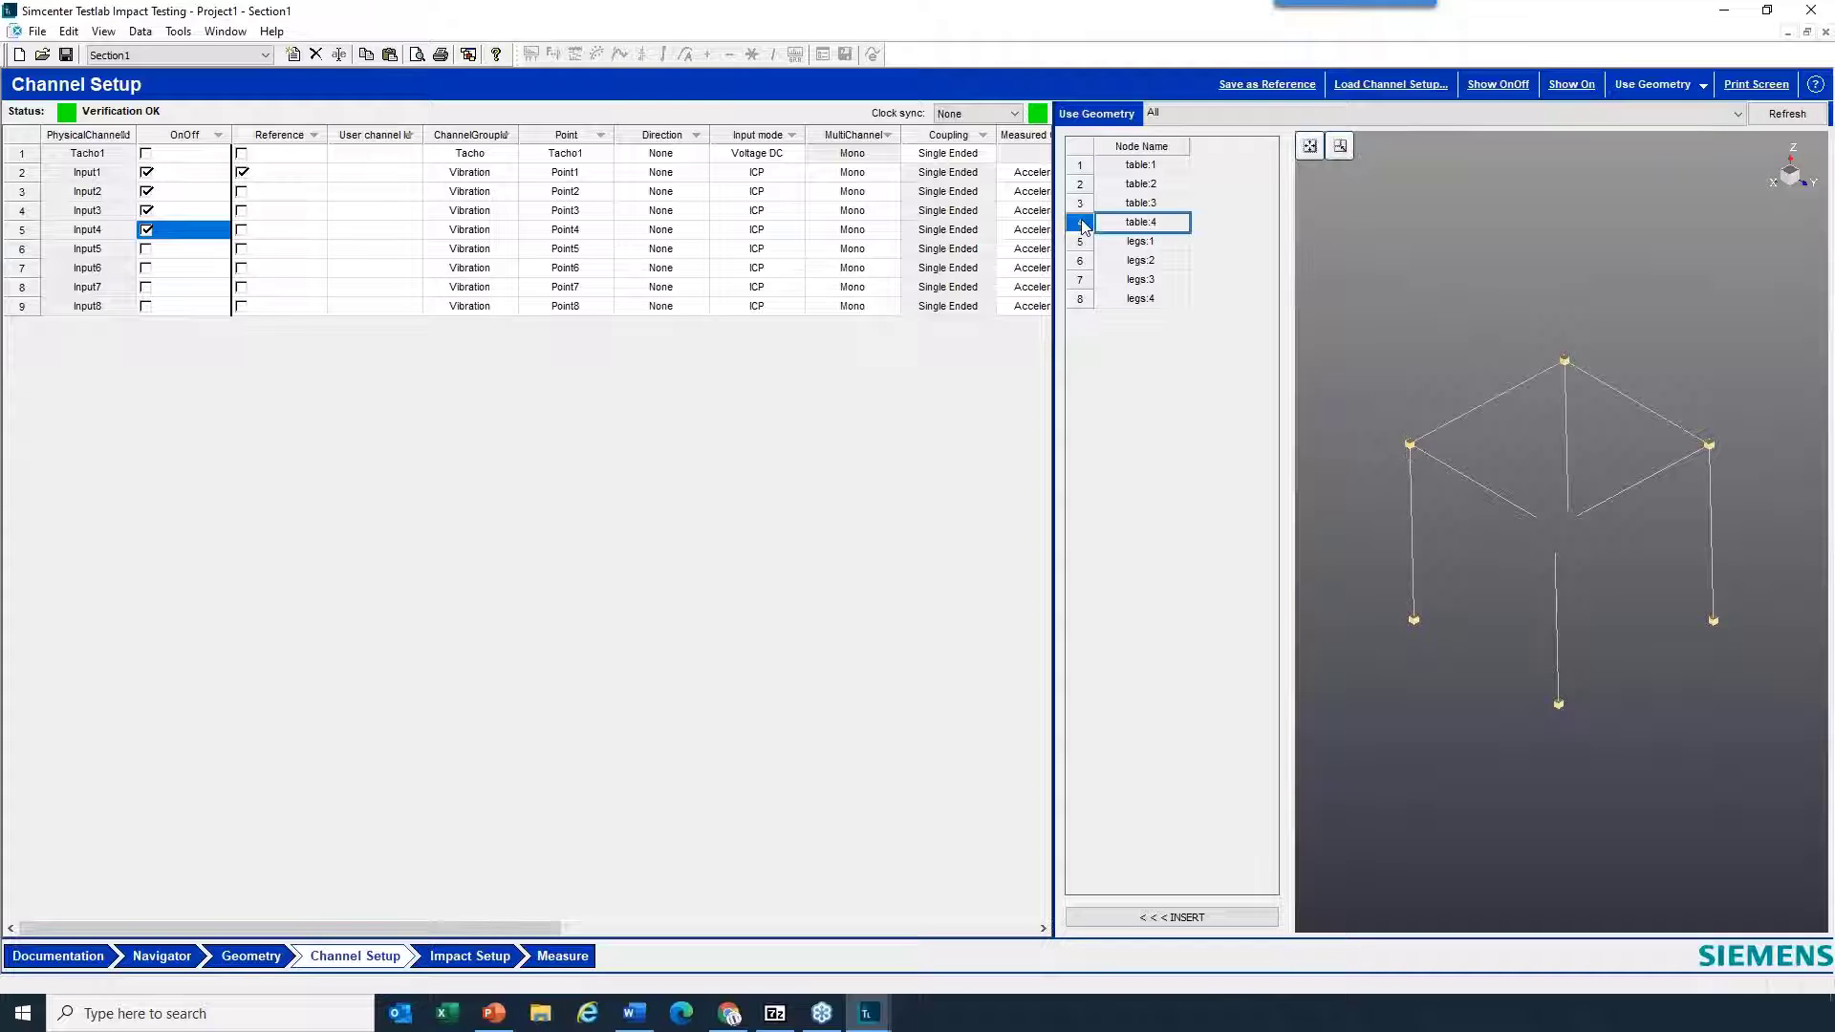
click(21, 231)
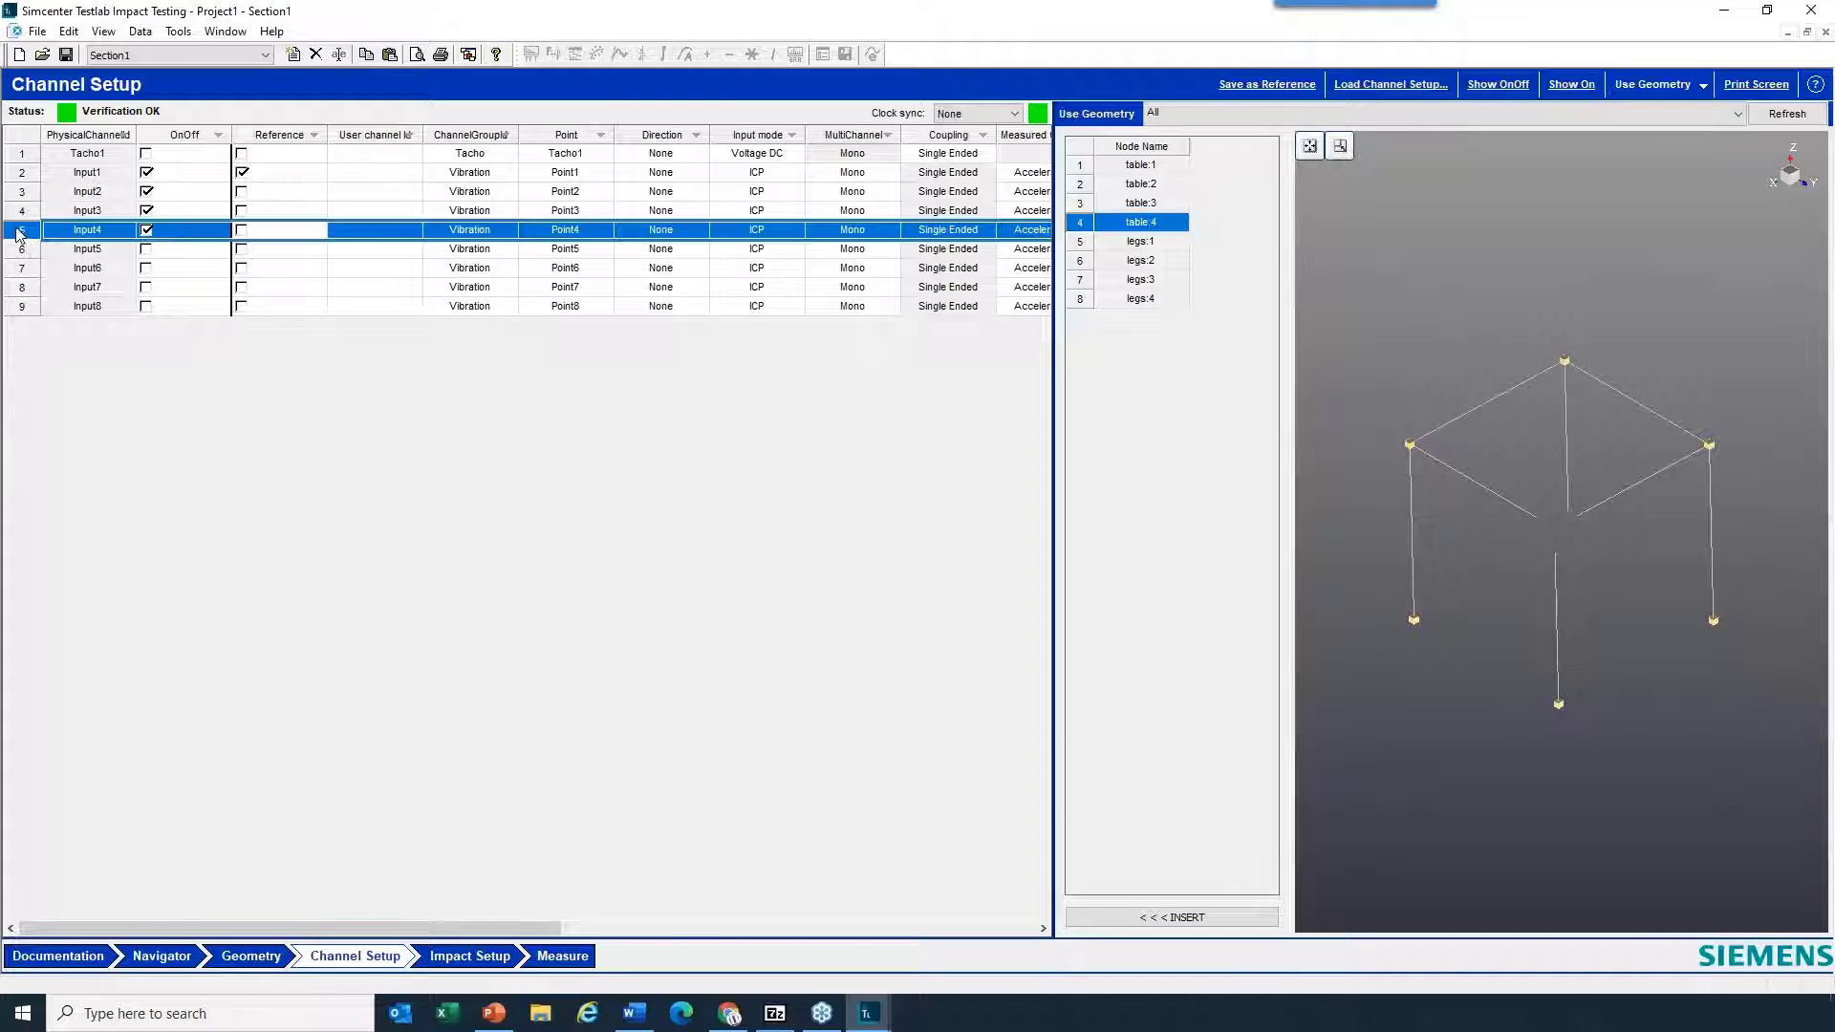
click(1222, 920)
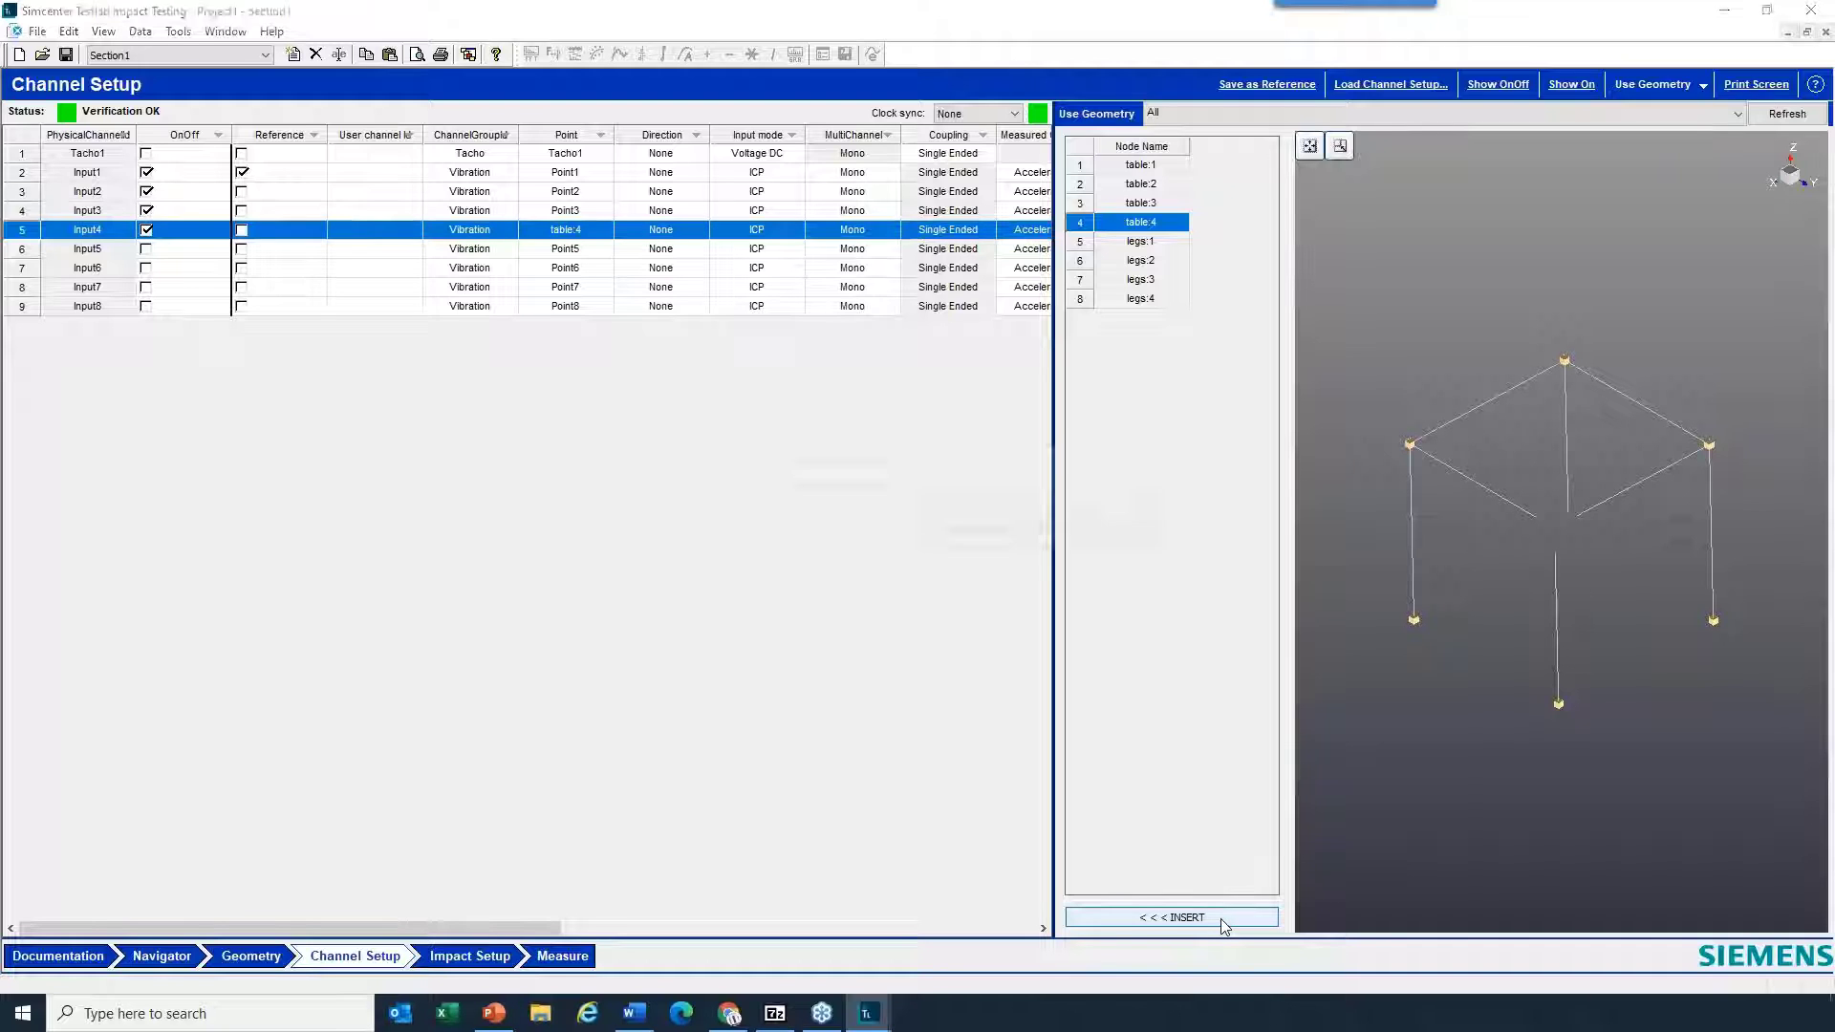
- Pick node table:1 in the 3D model and assign it as the measurement point of Input3
click(1564, 360)
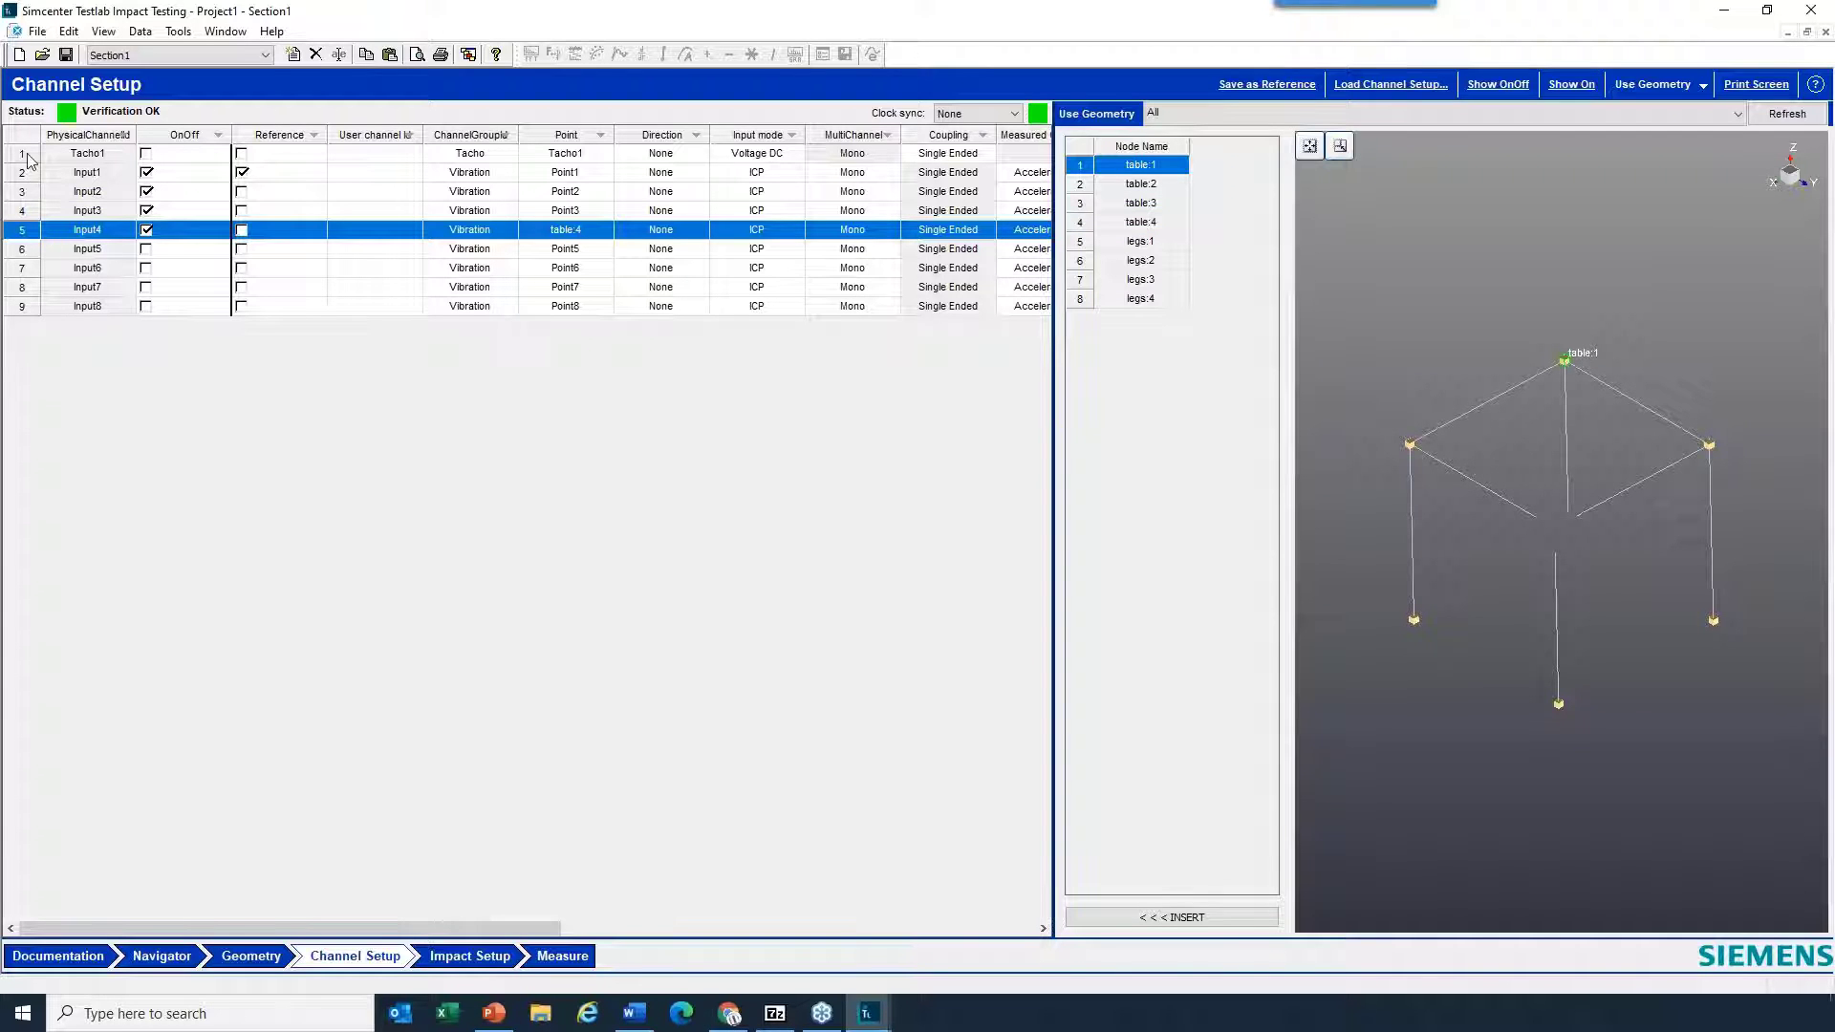
click(23, 210)
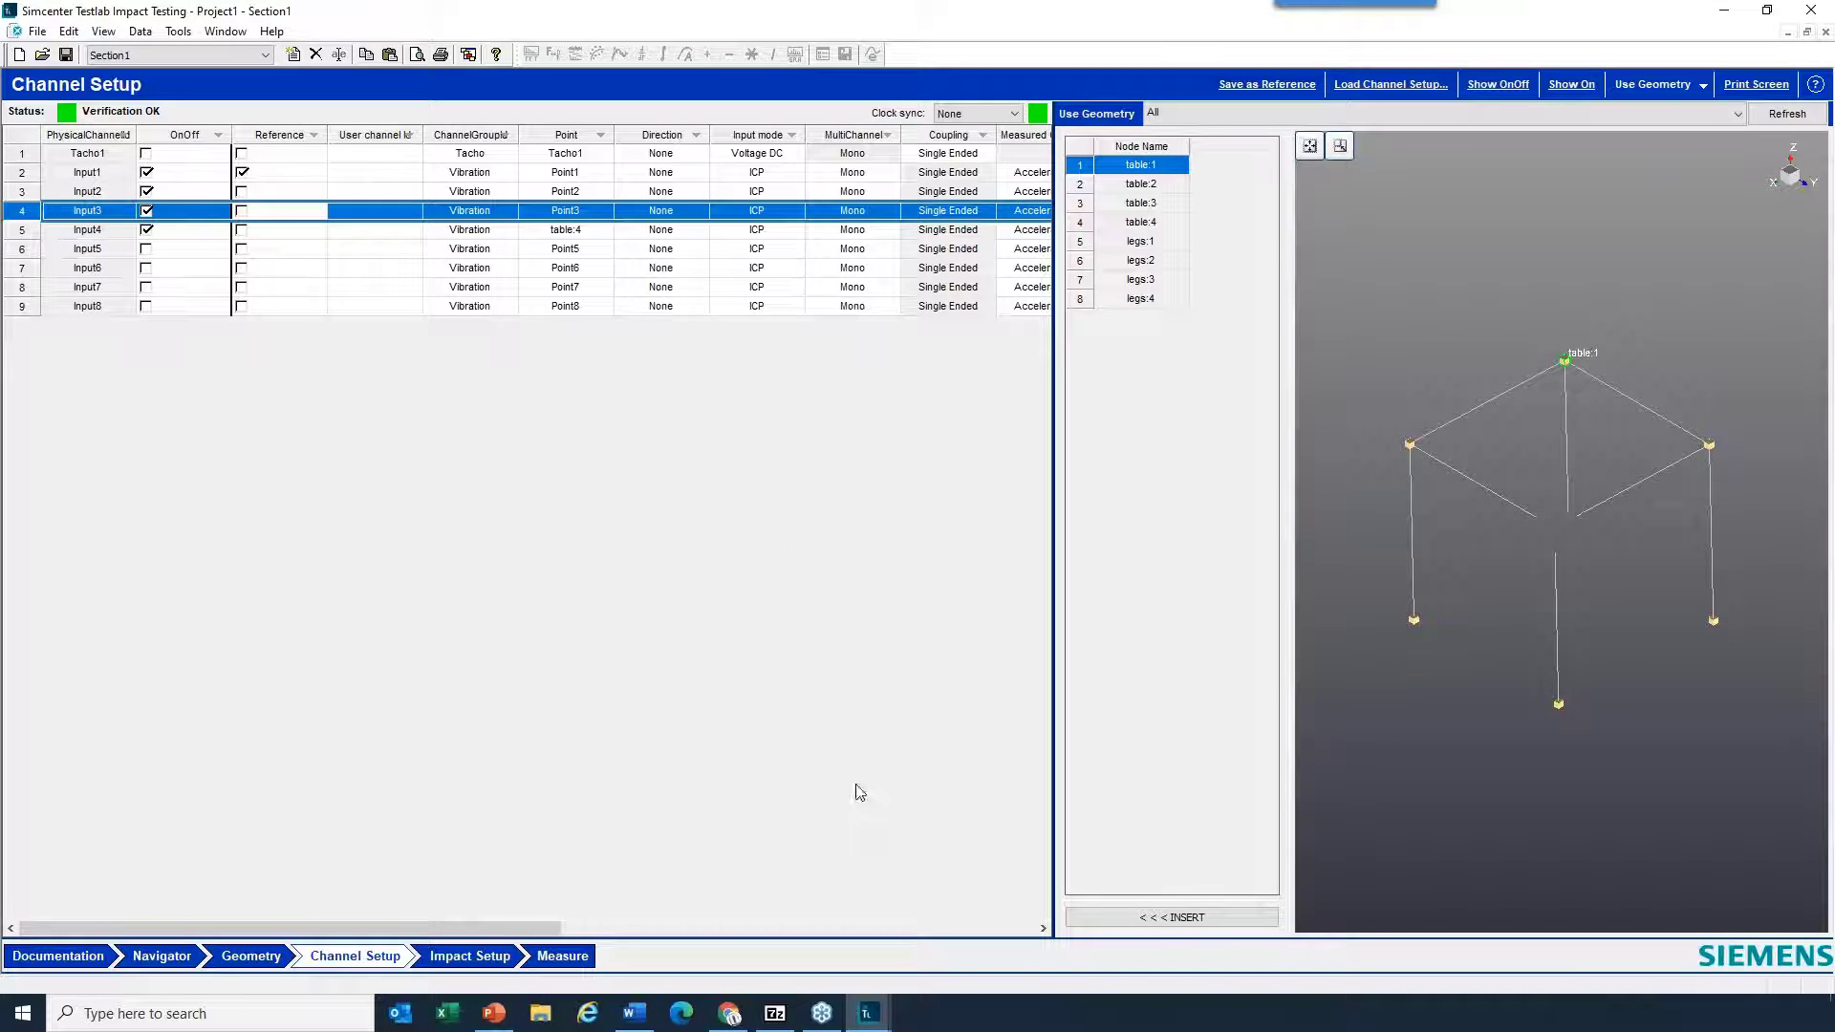
click(1212, 920)
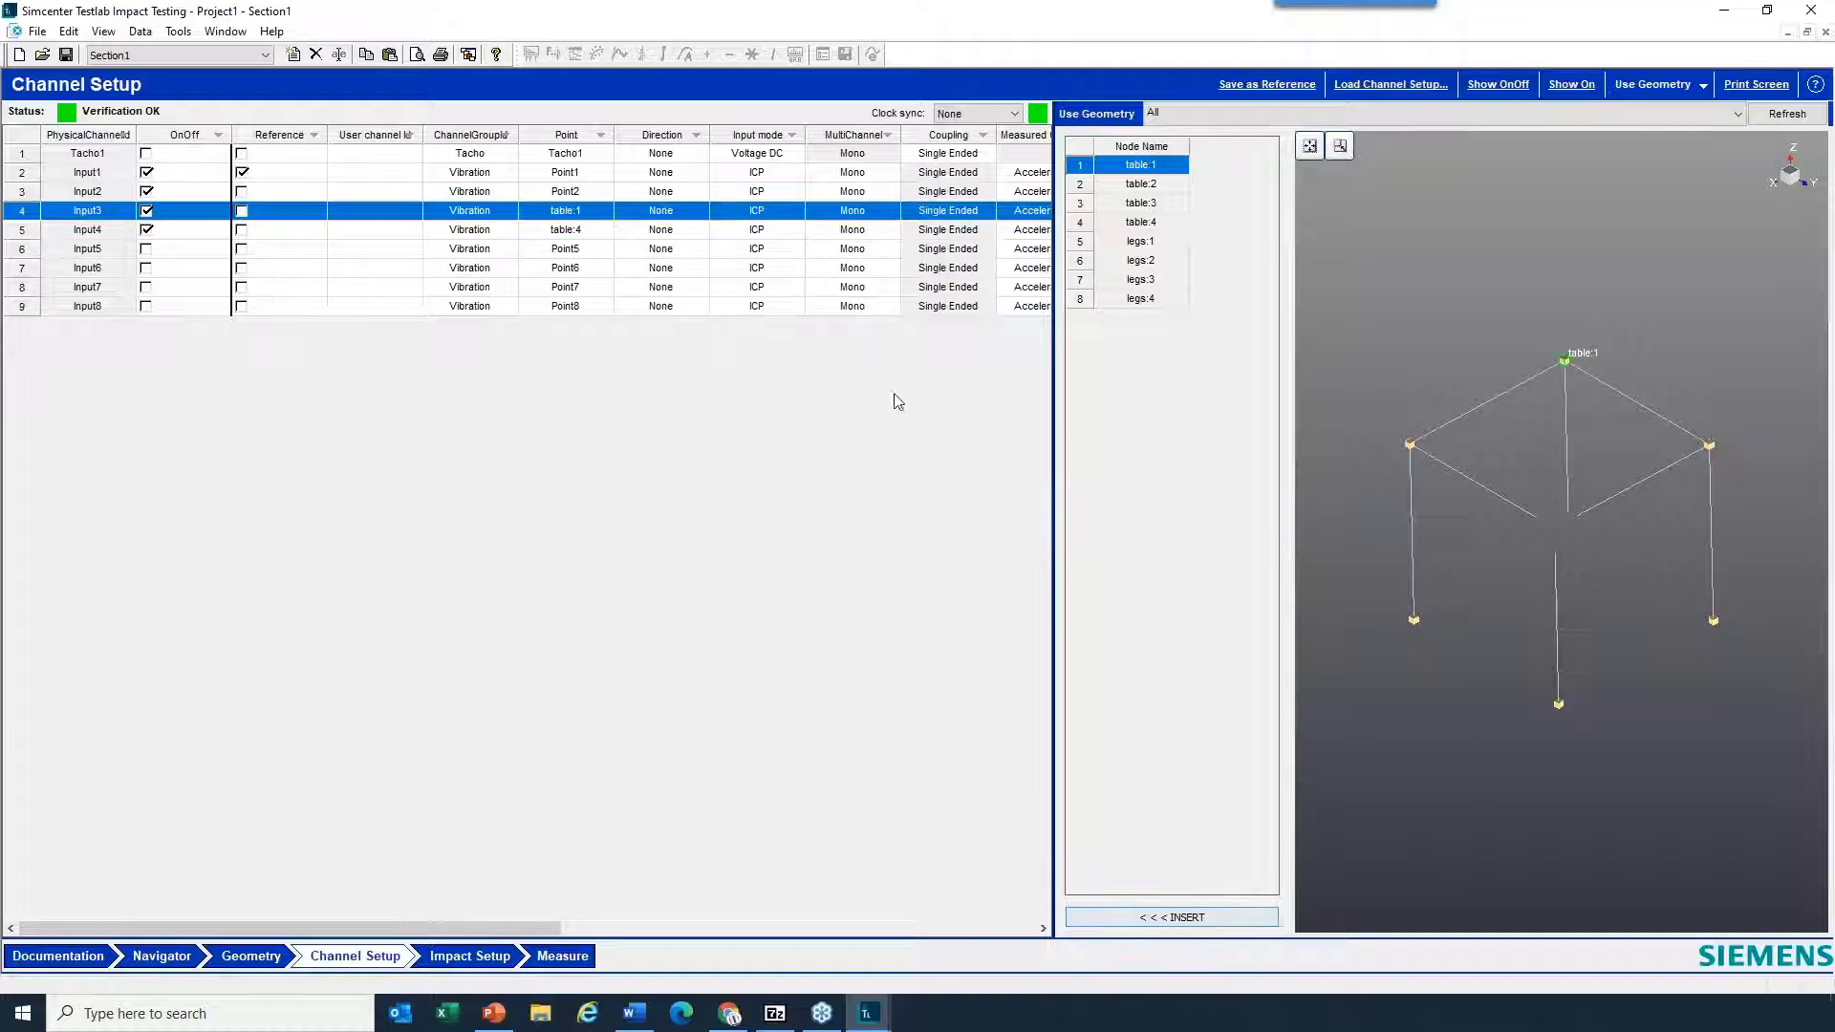
- Set the measurement direction to +Z for Input3 and -Z for Input4, and review their point and direction entries
click(697, 214)
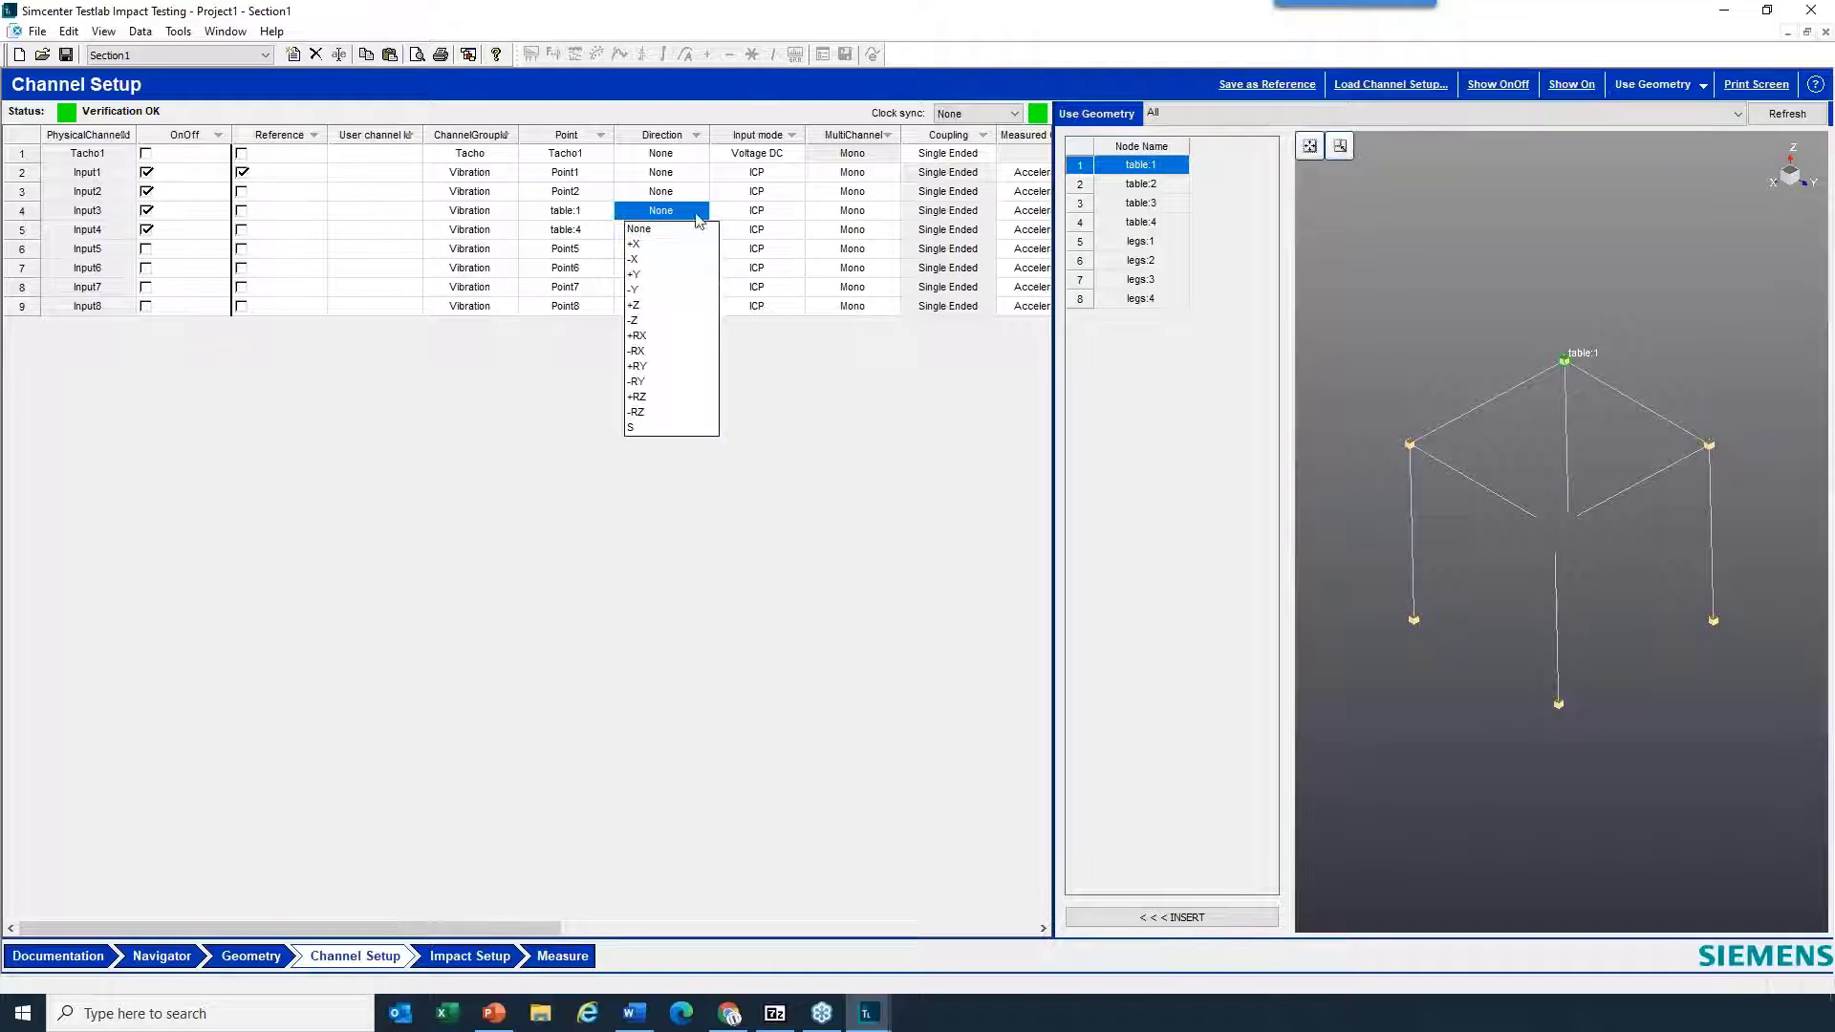
click(634, 305)
click(696, 232)
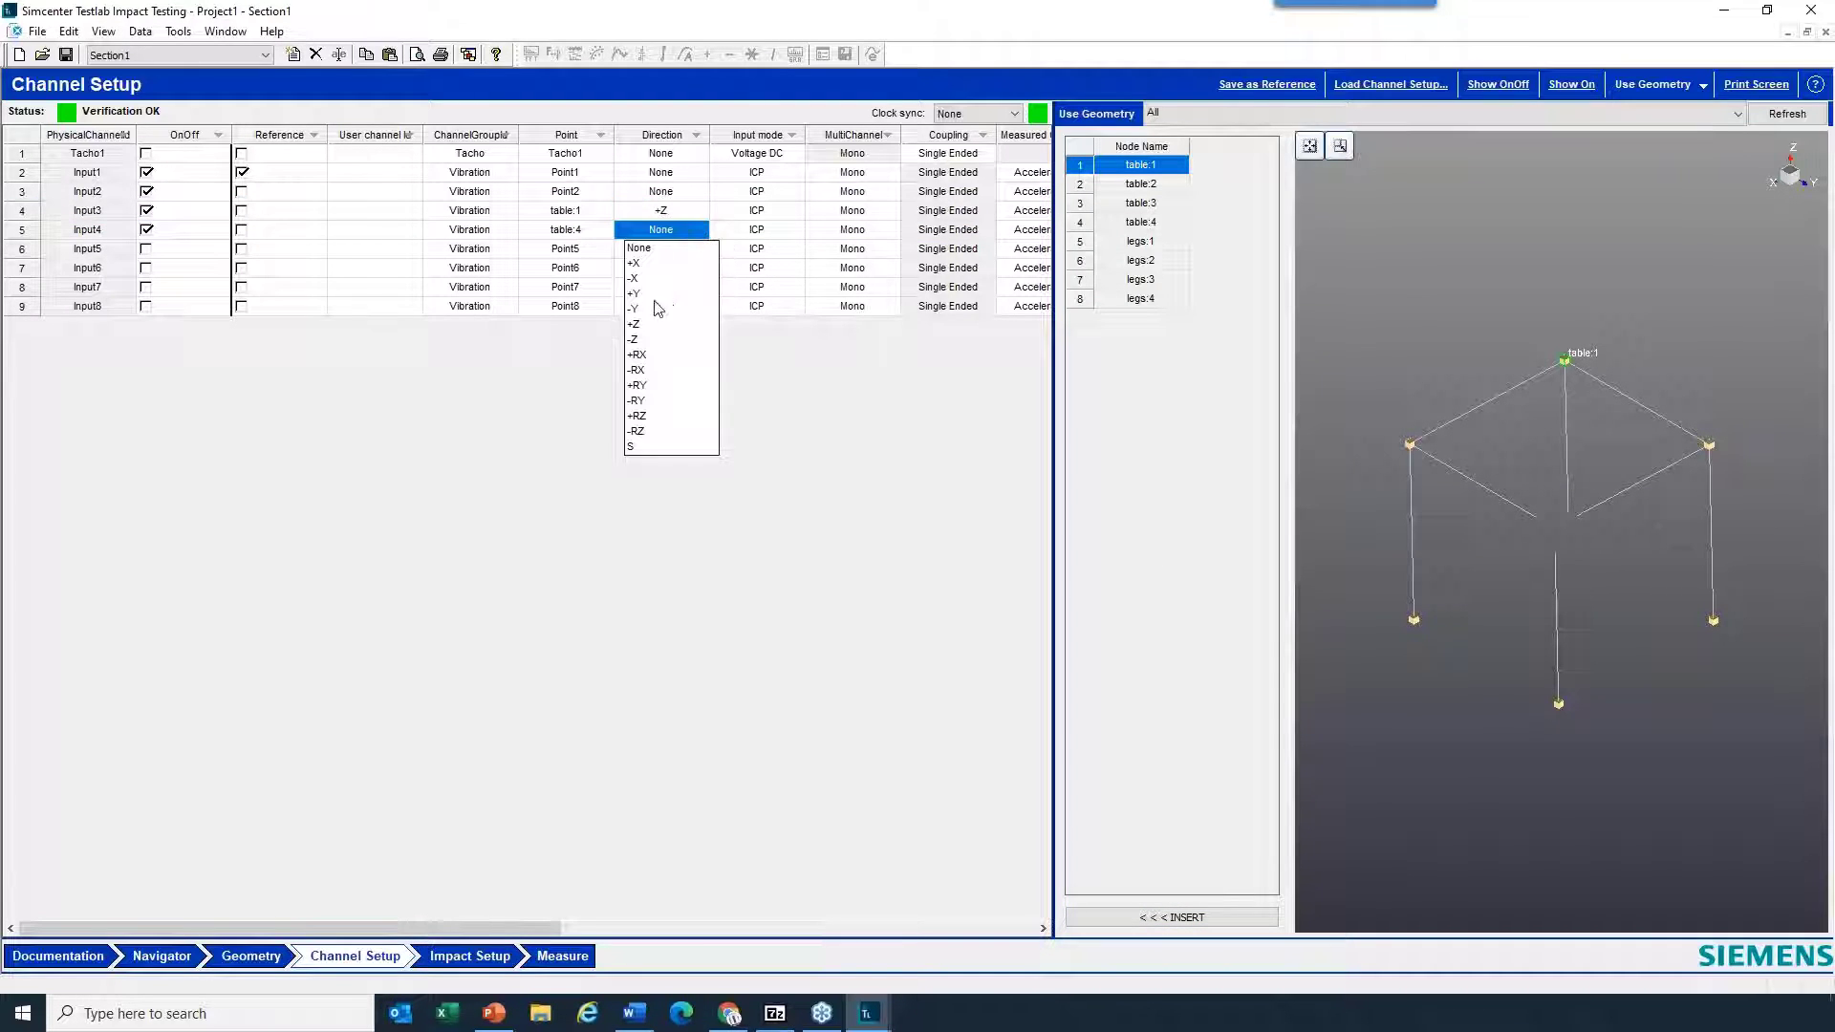
click(645, 340)
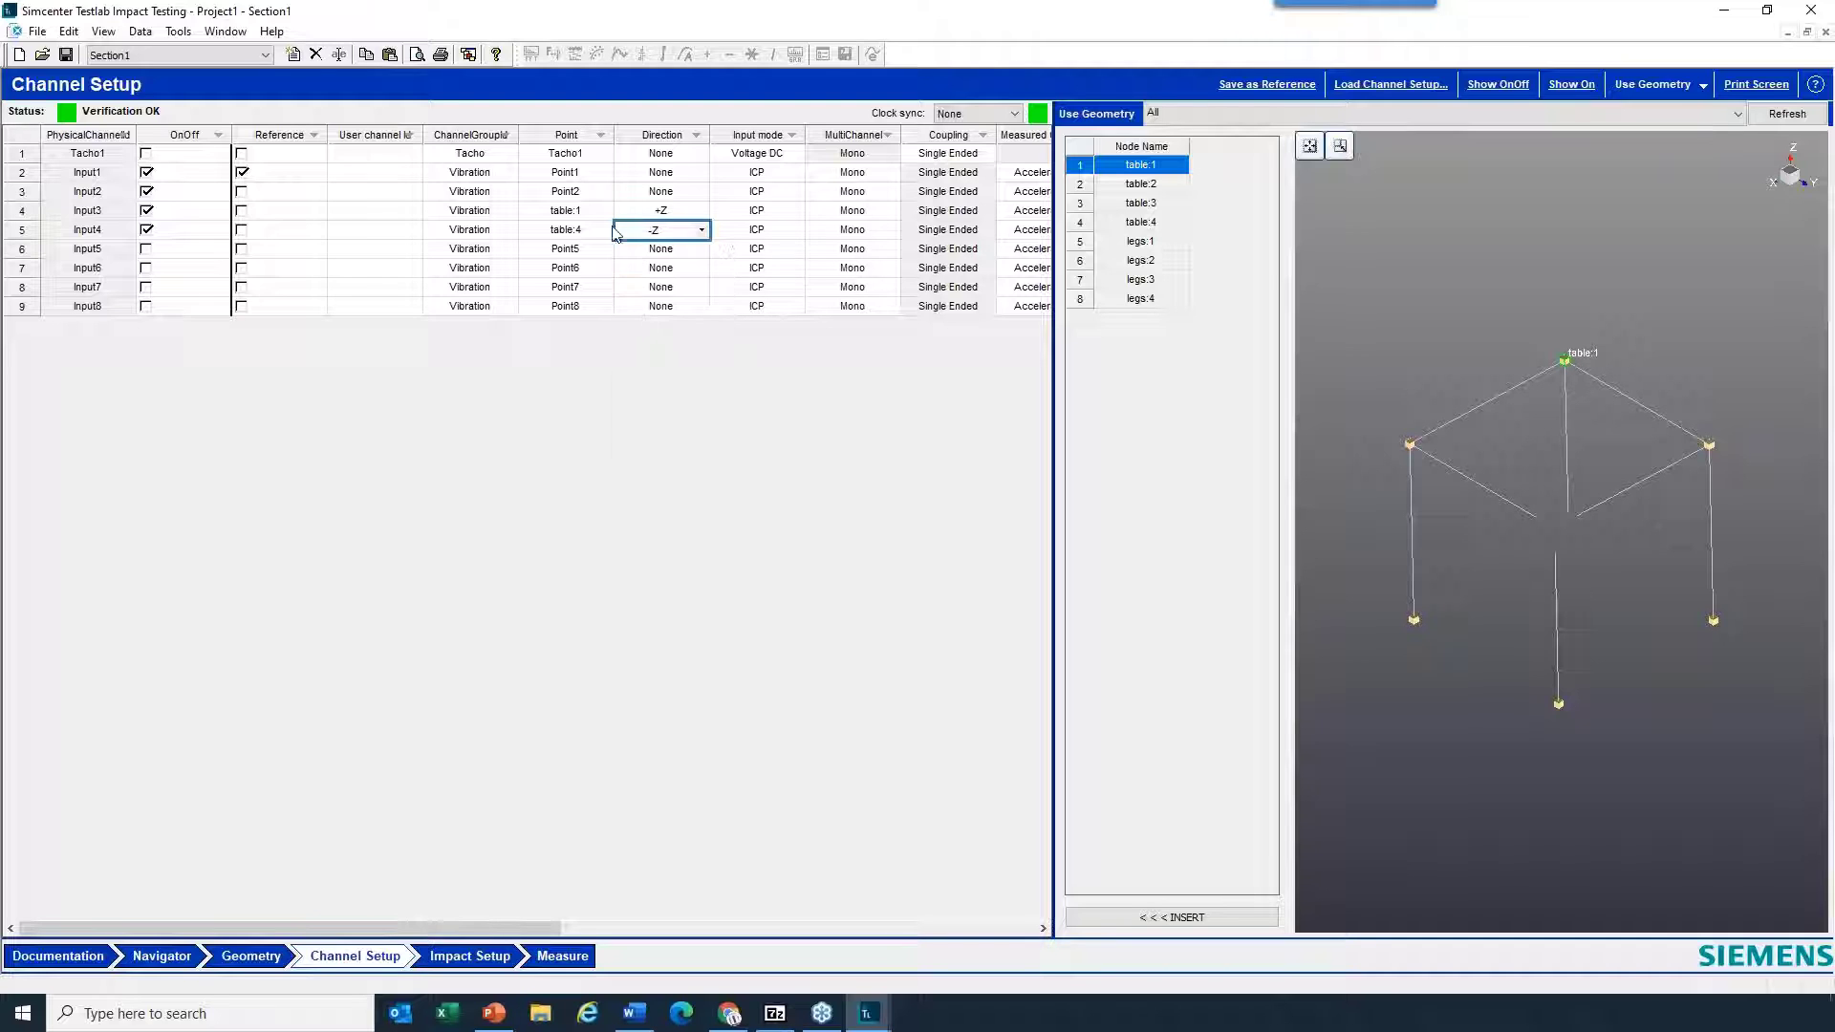
drag(580, 214, 656, 239)
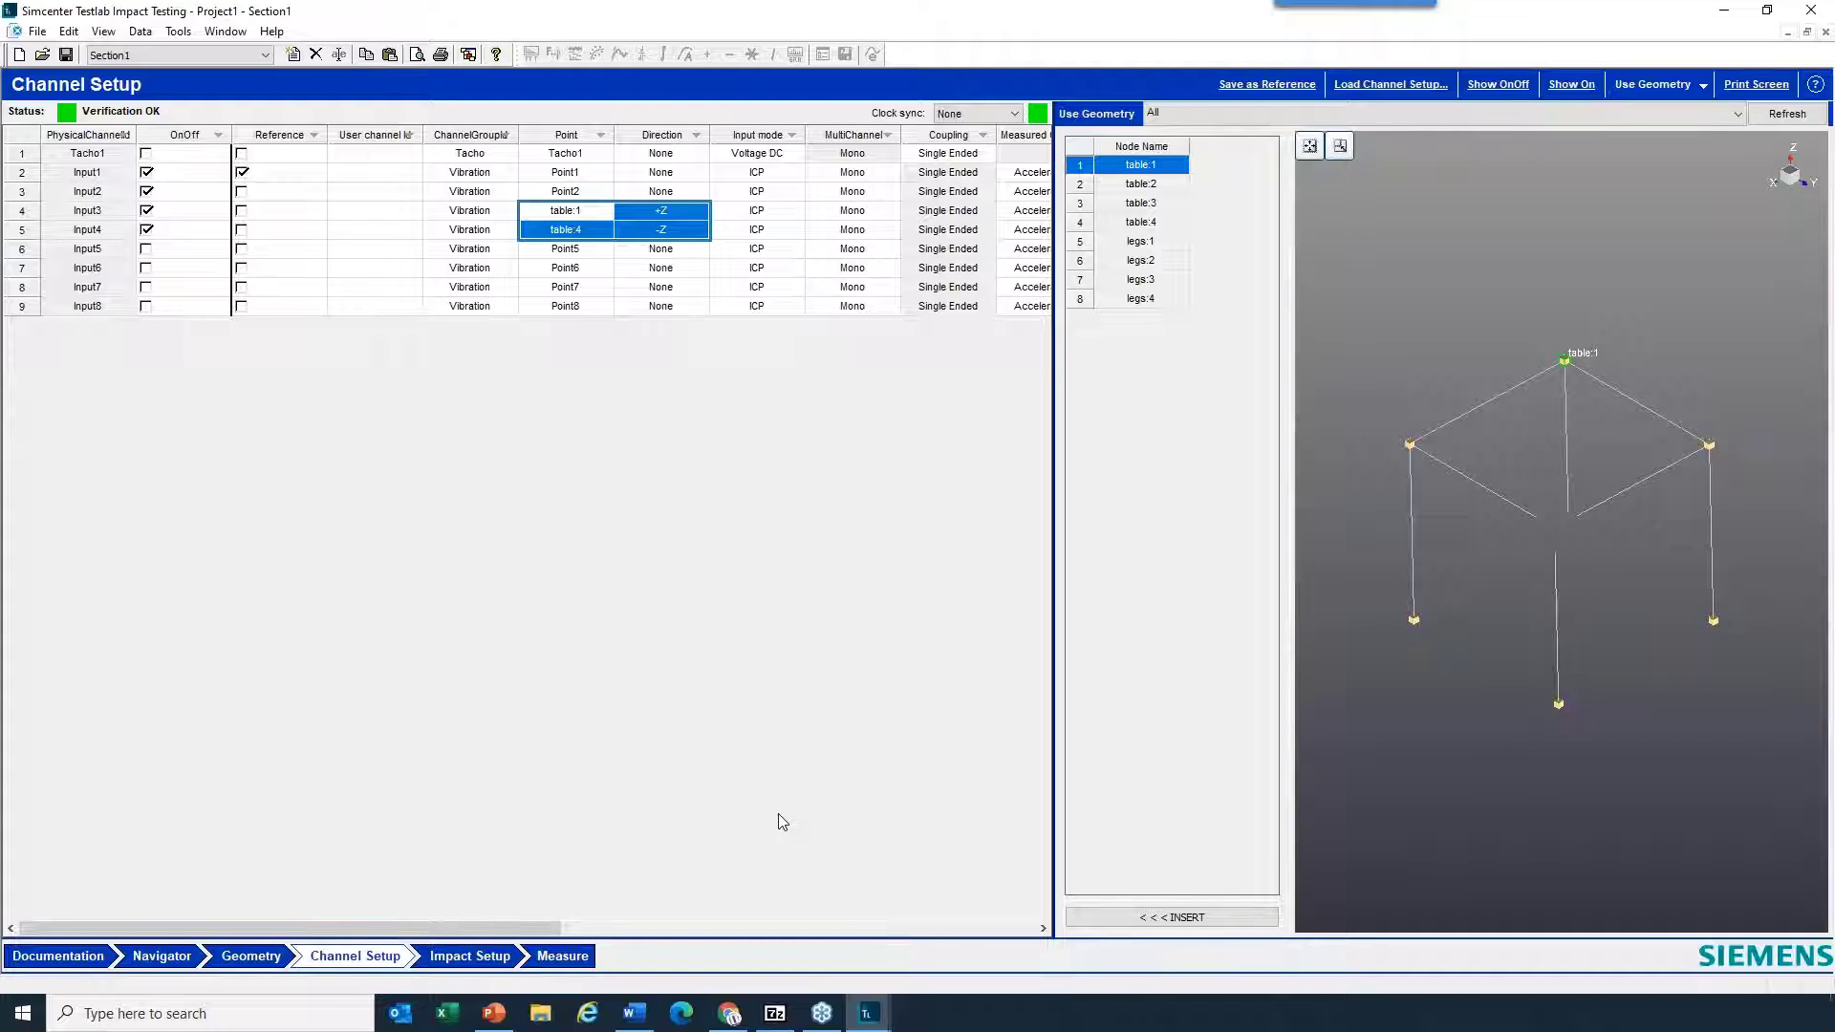
click(587, 230)
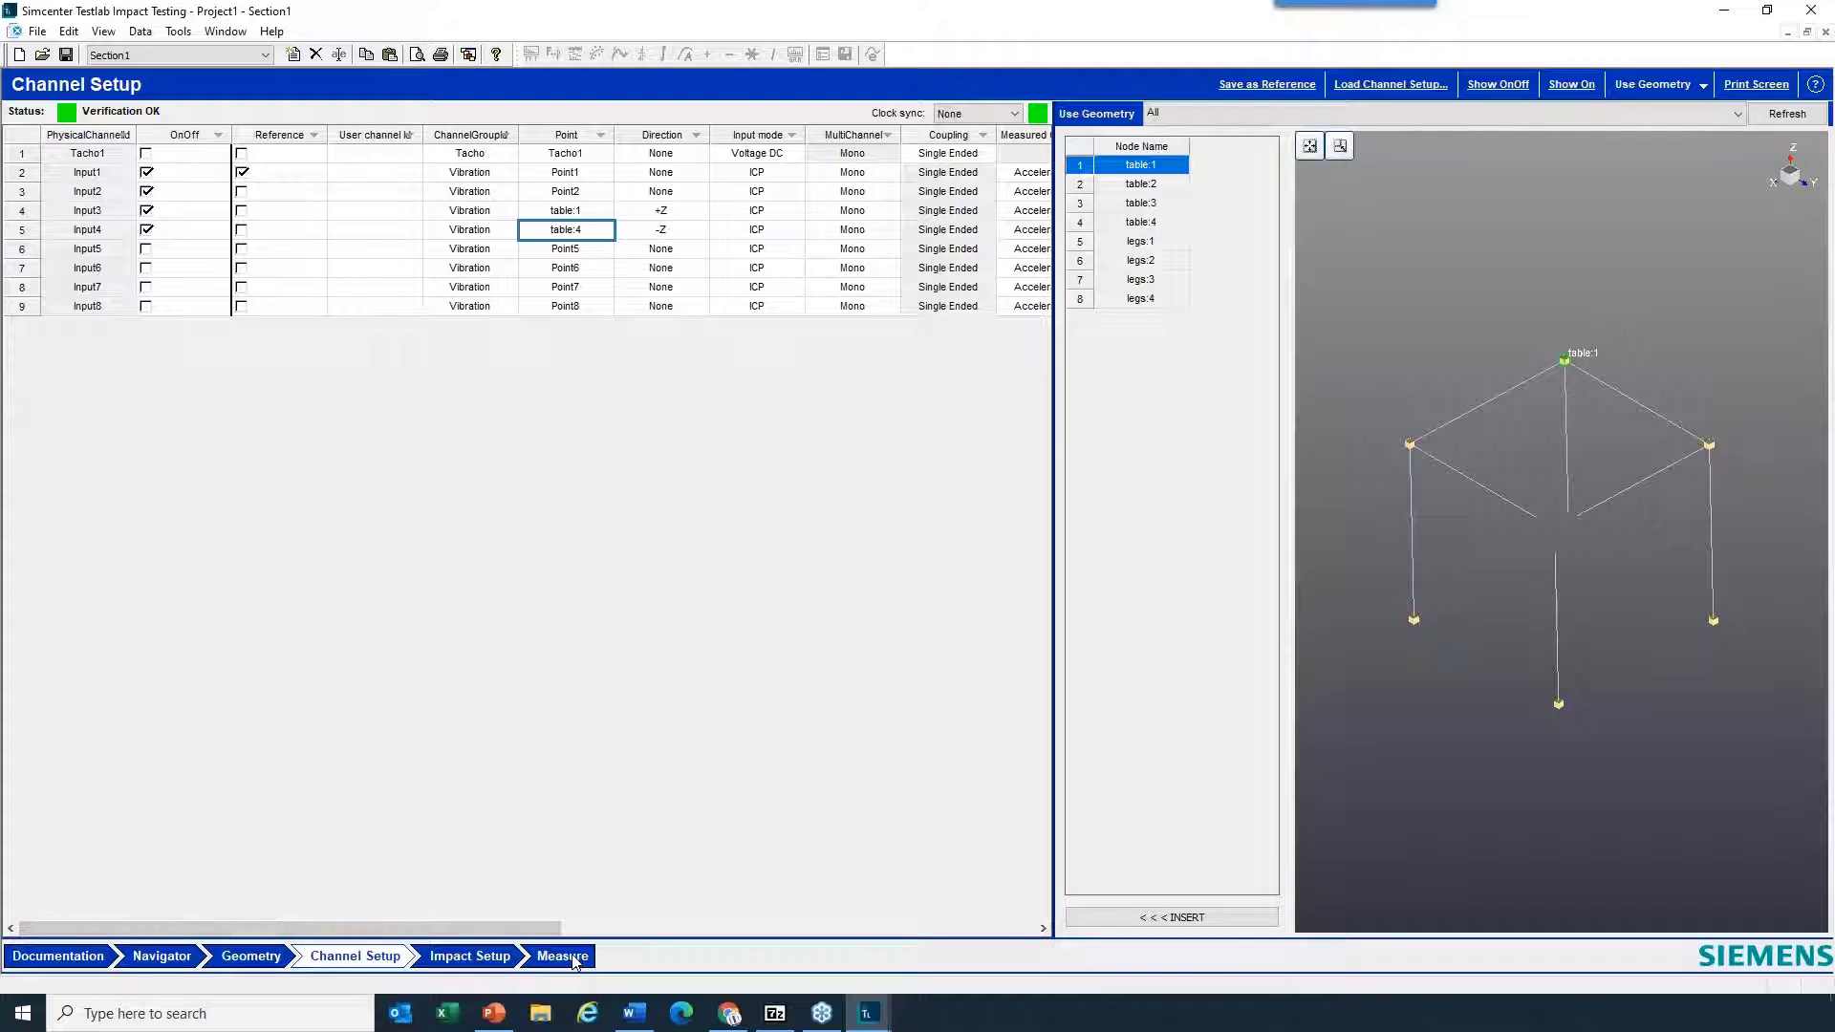
- Enlarge the model display on the Geometry sheet, and show Project1's geometry in a new geometry picture in the Navigator
click(268, 959)
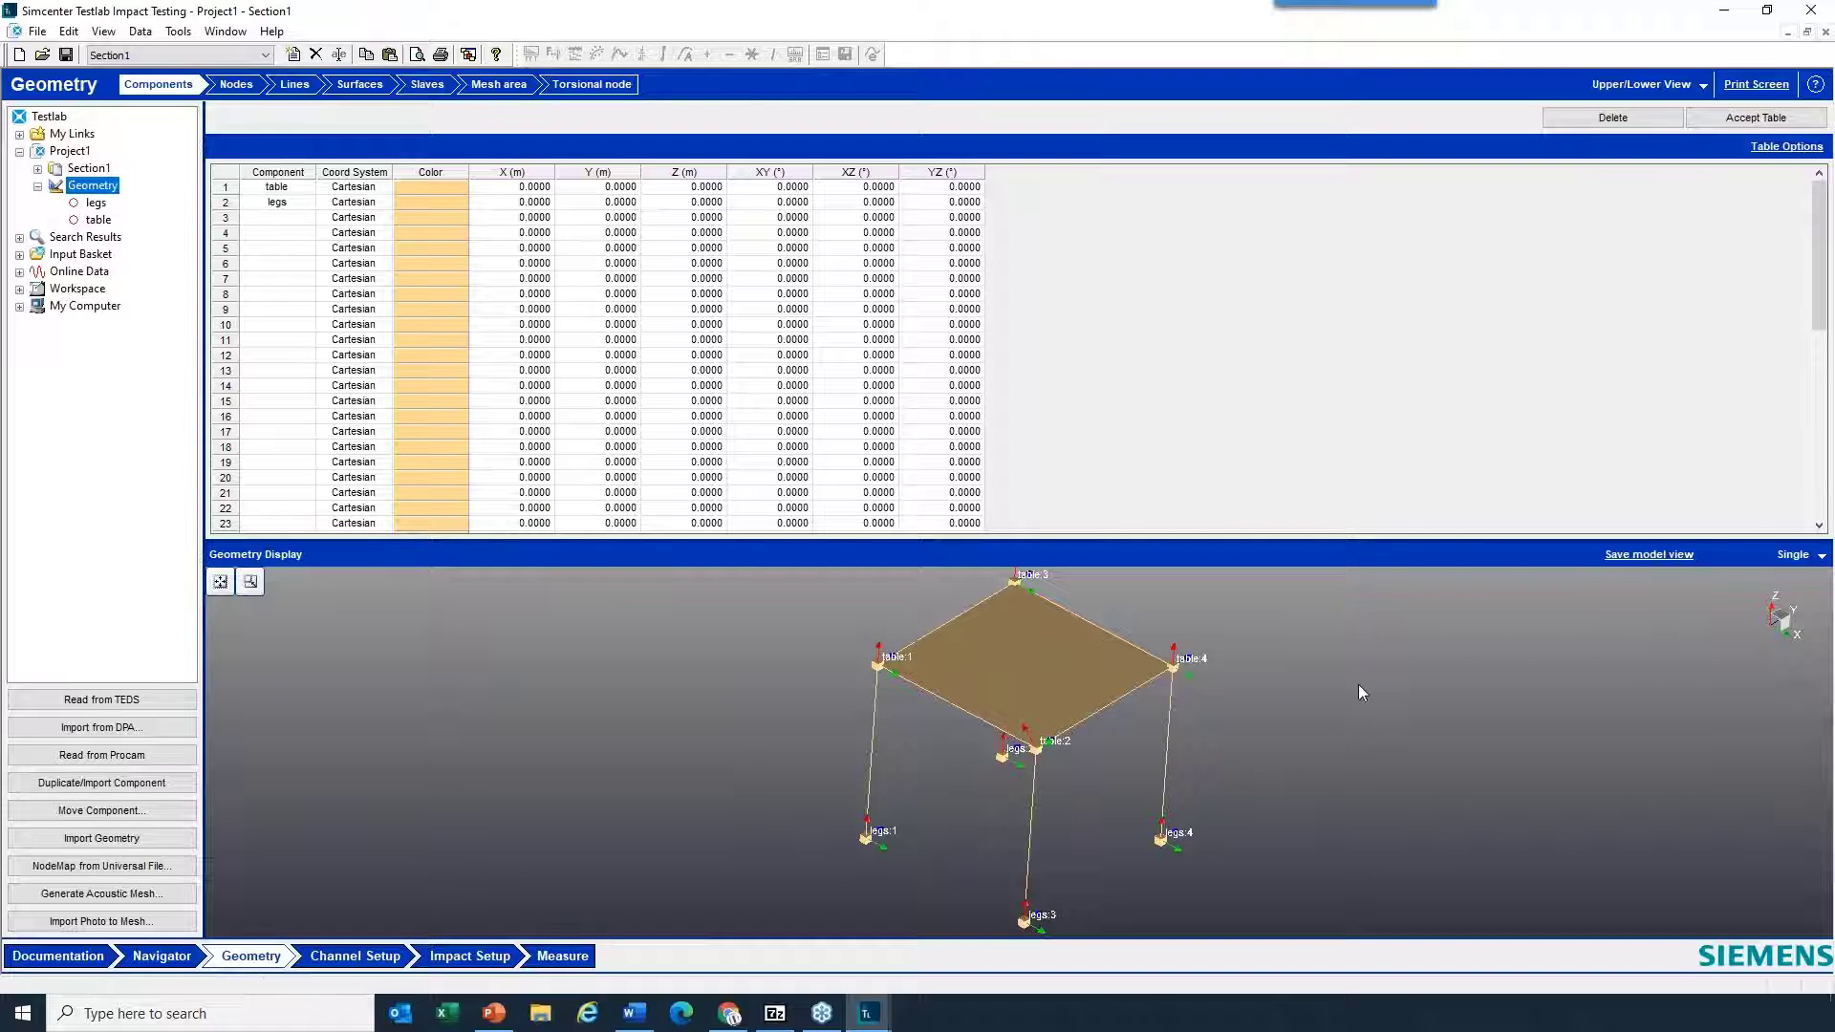
drag(1222, 540, 1204, 382)
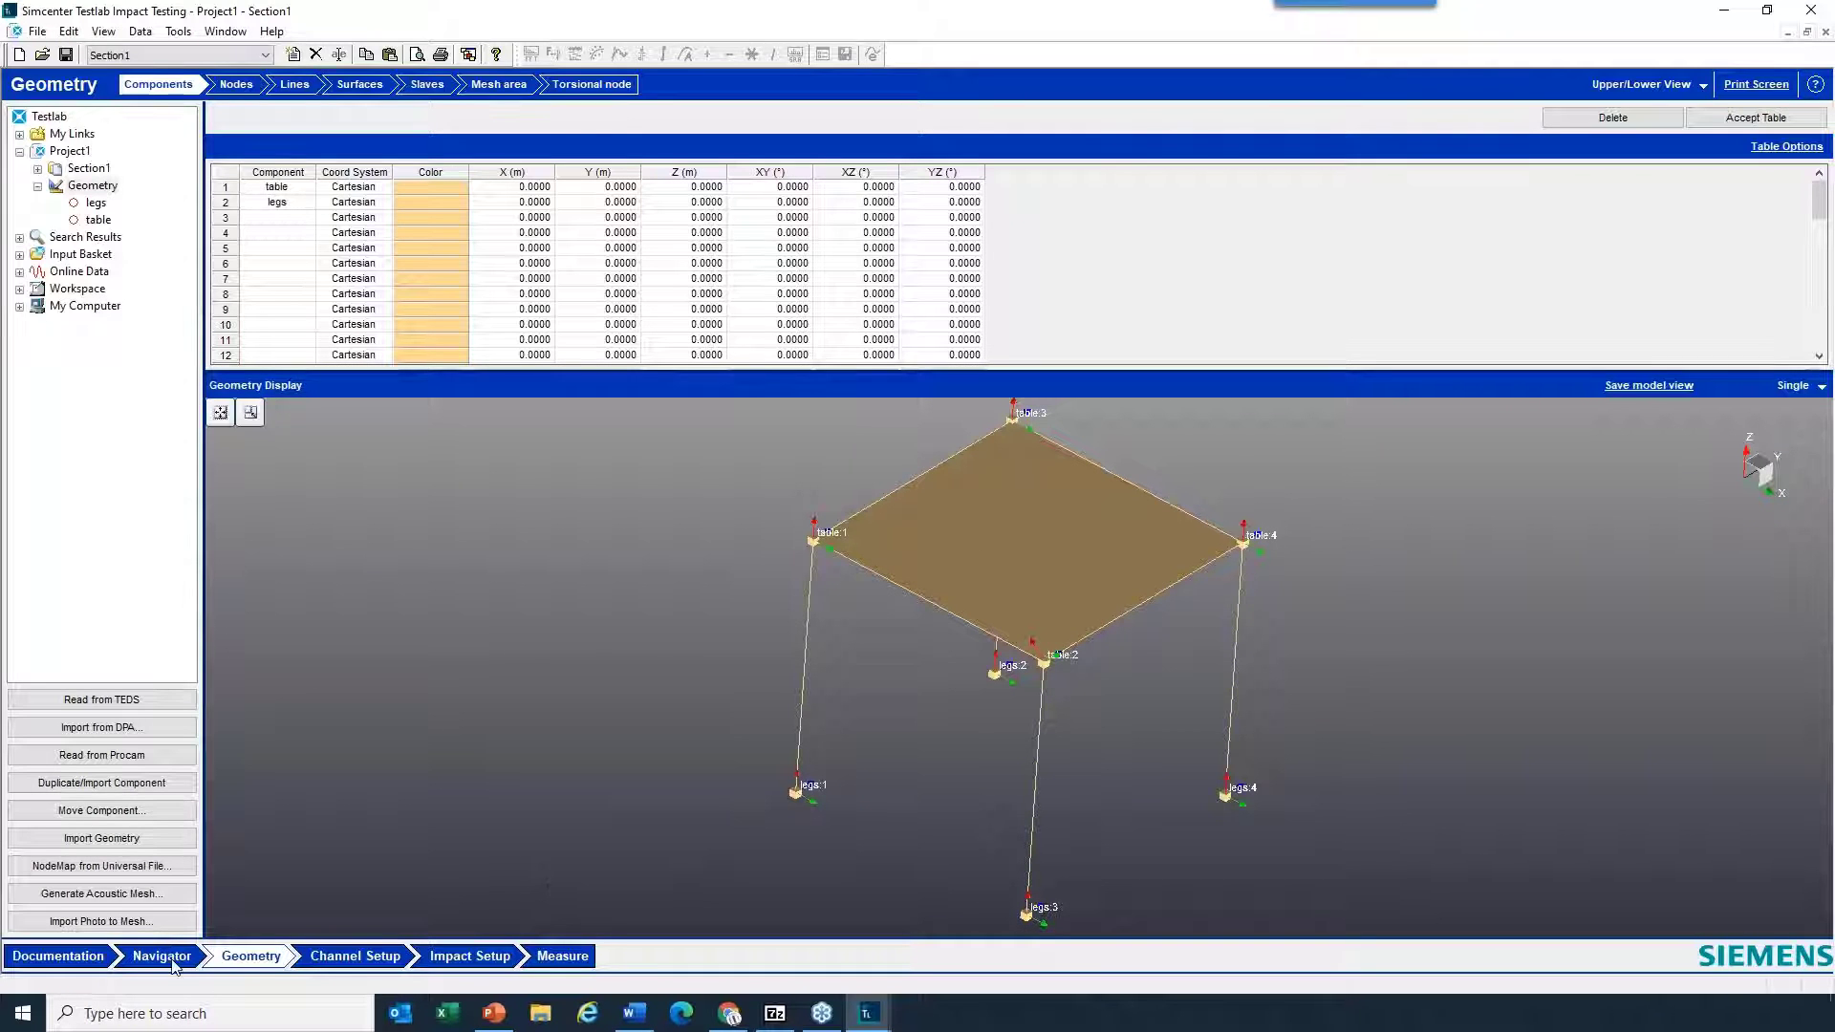
click(174, 955)
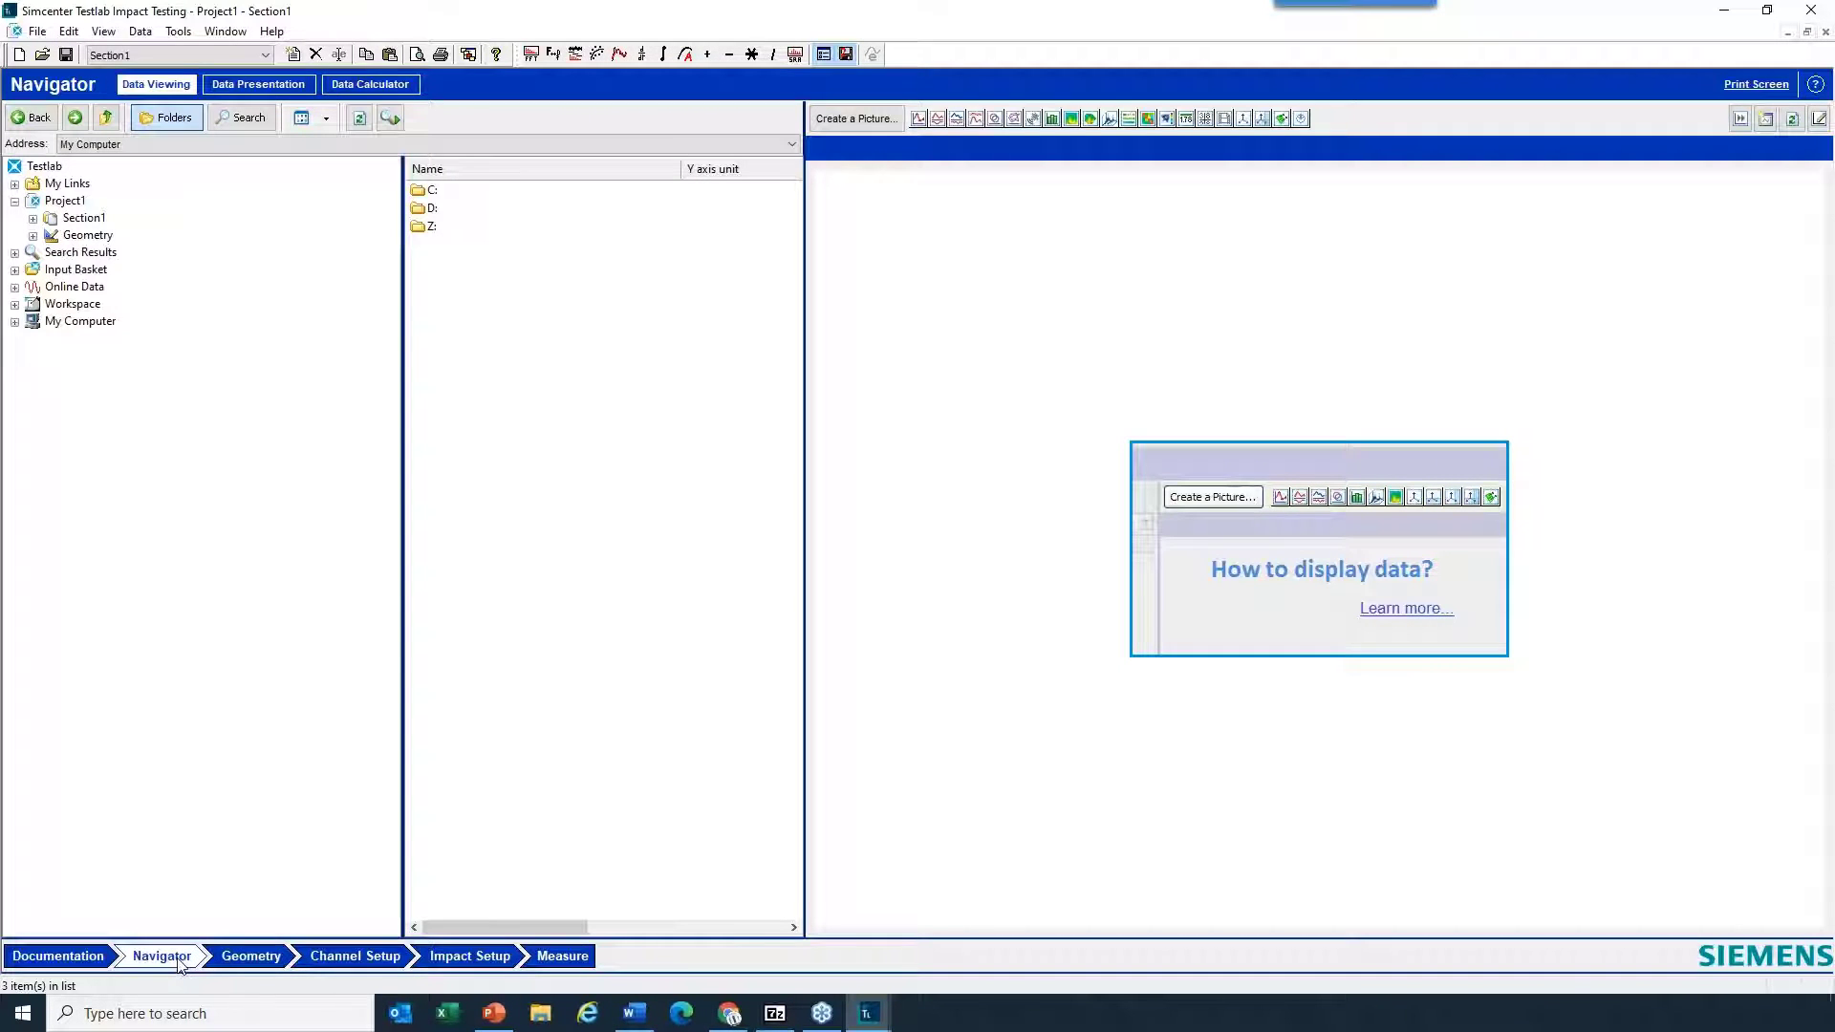
click(1242, 119)
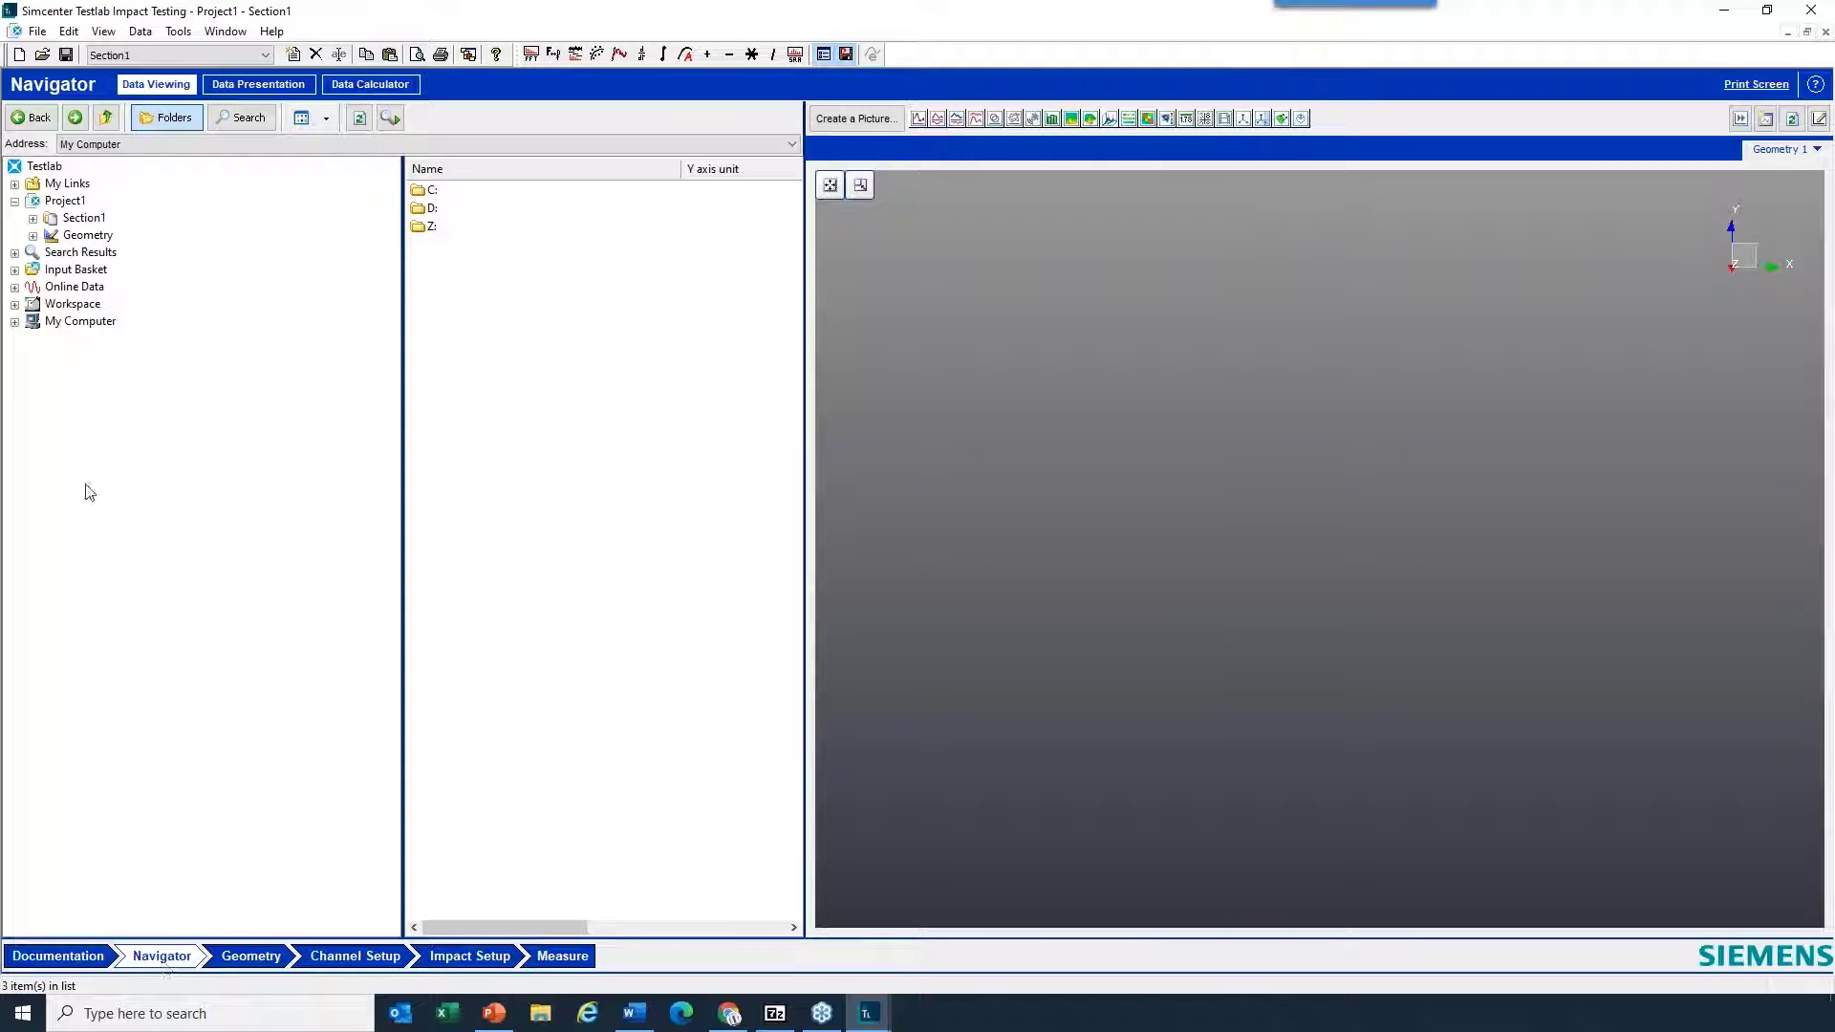
click(88, 236)
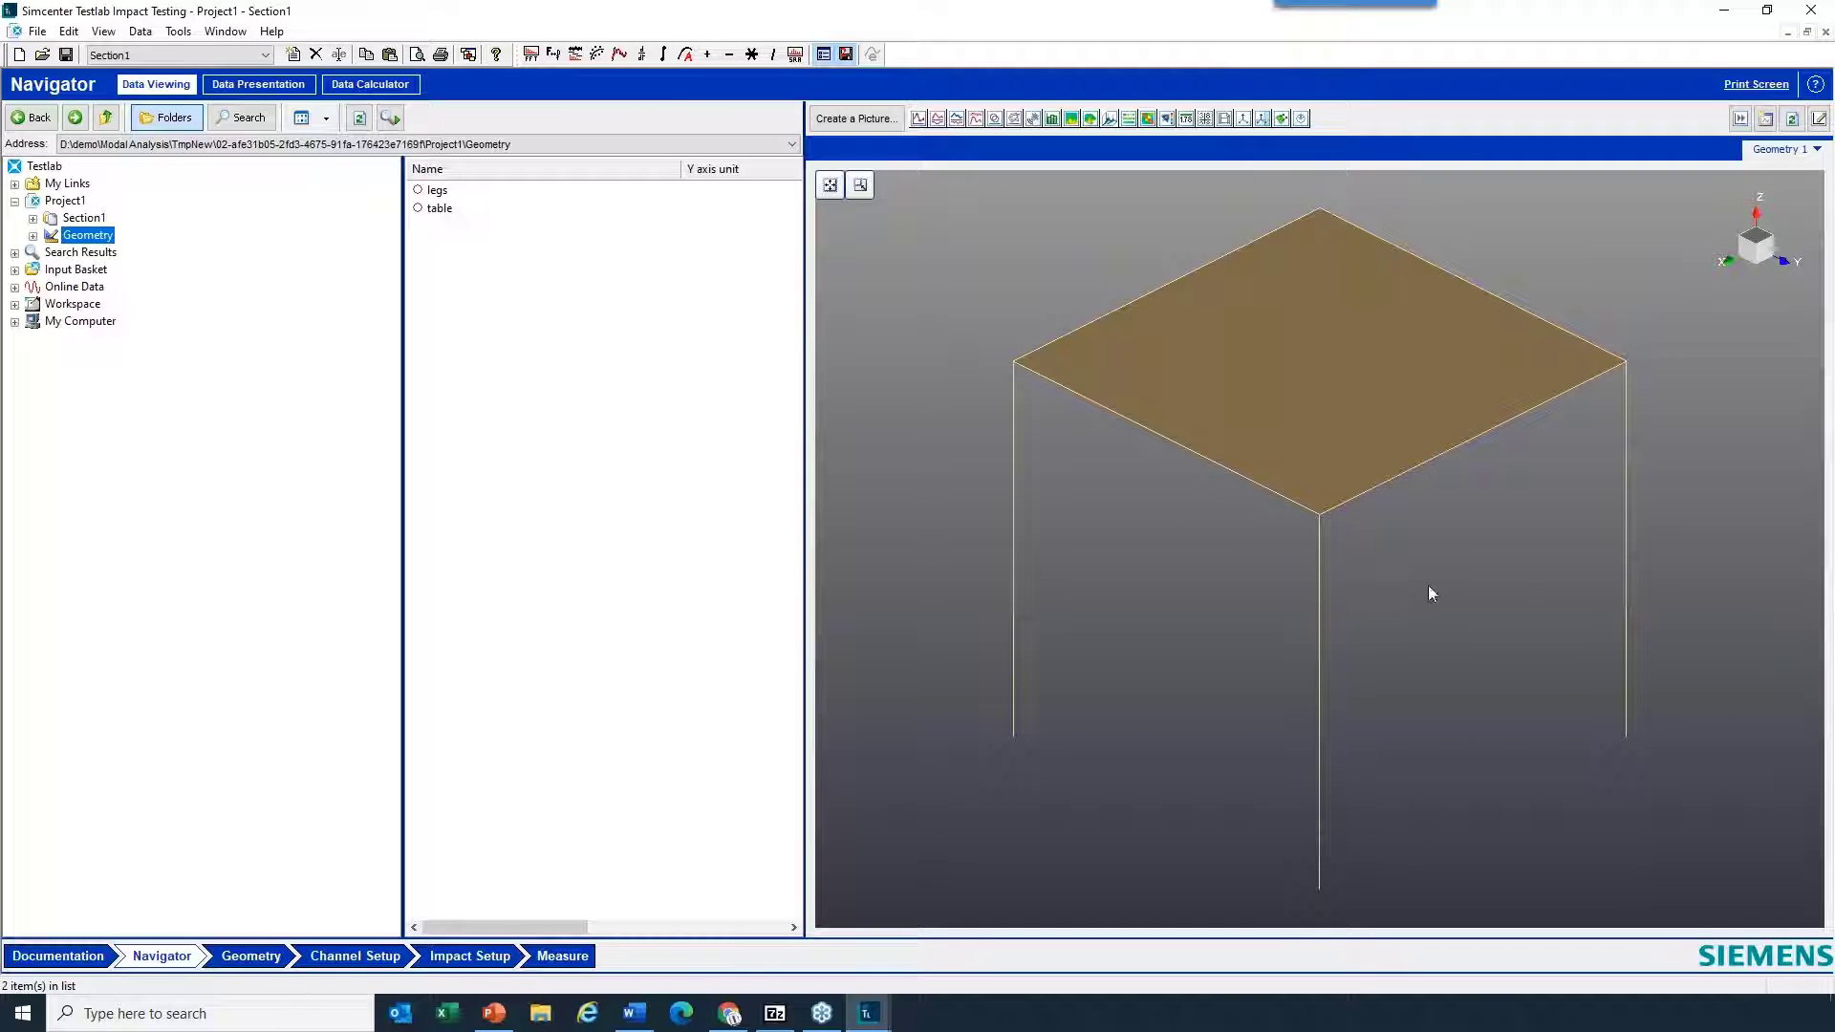
- Set the undeformed model's line style to Cylinder with a thicker line in the geometry picture's 3D options
right_click(1430, 588)
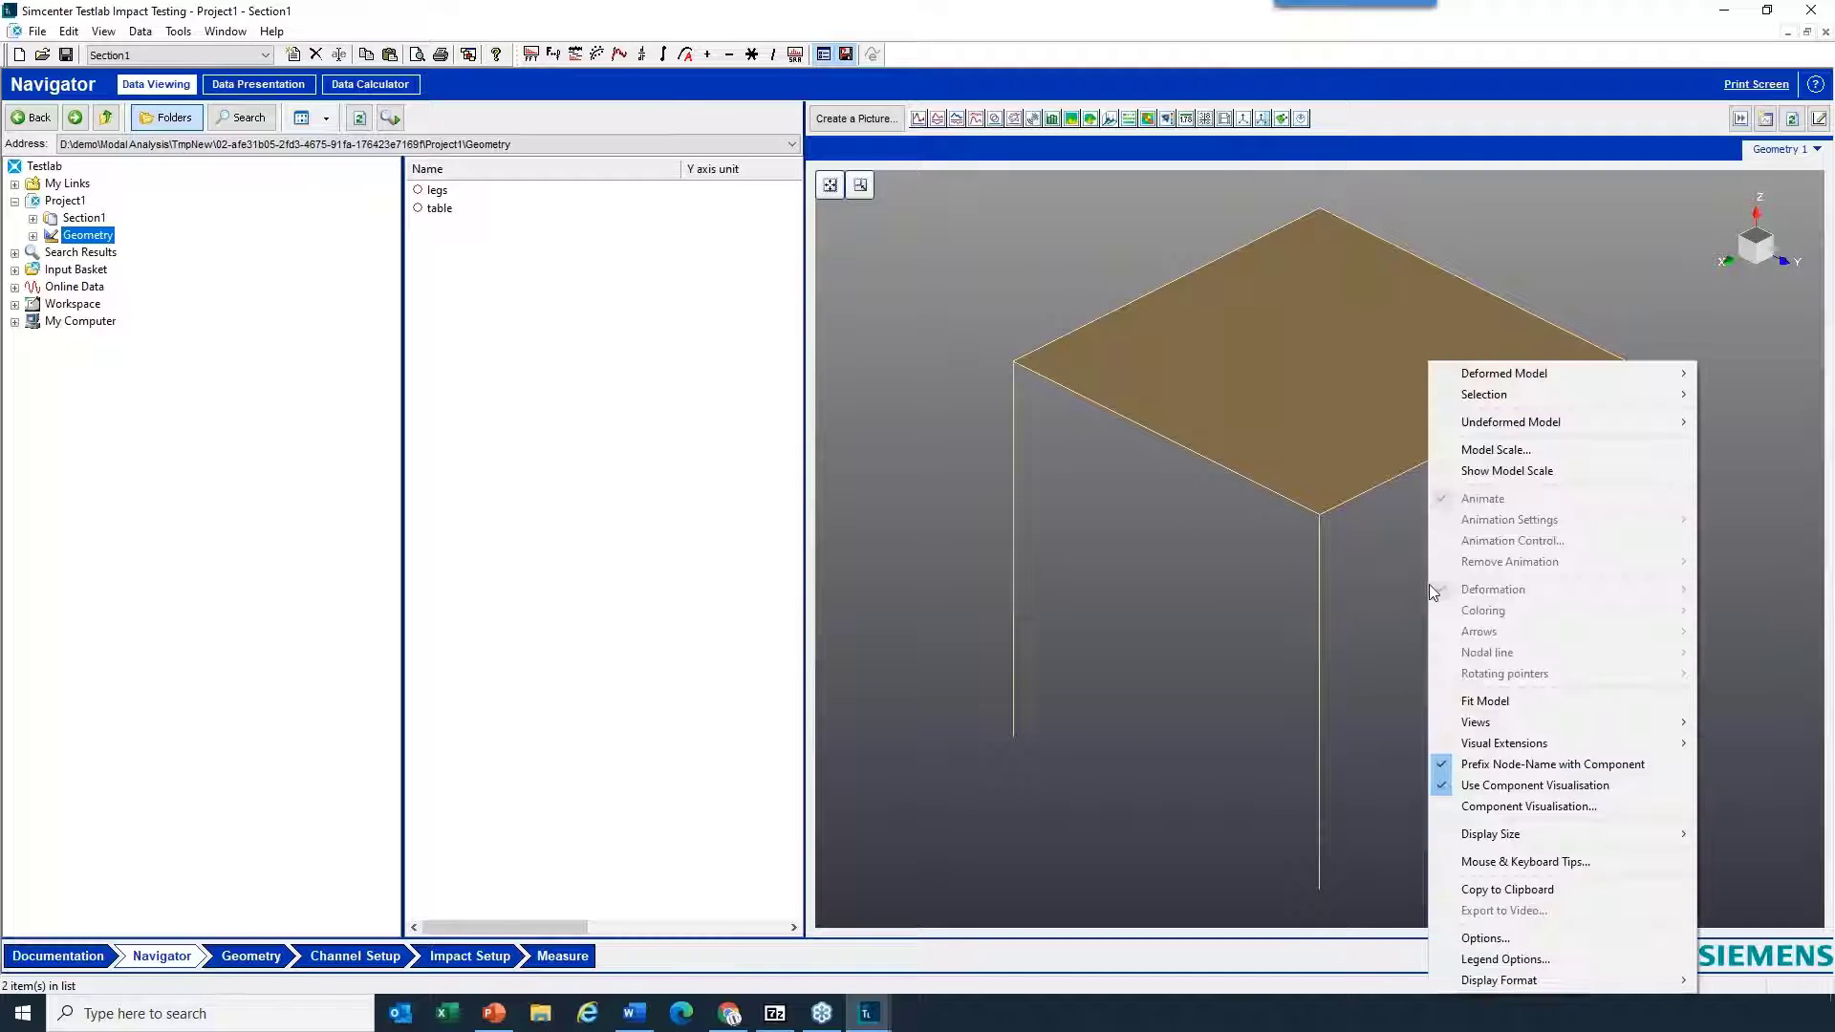
click(1534, 940)
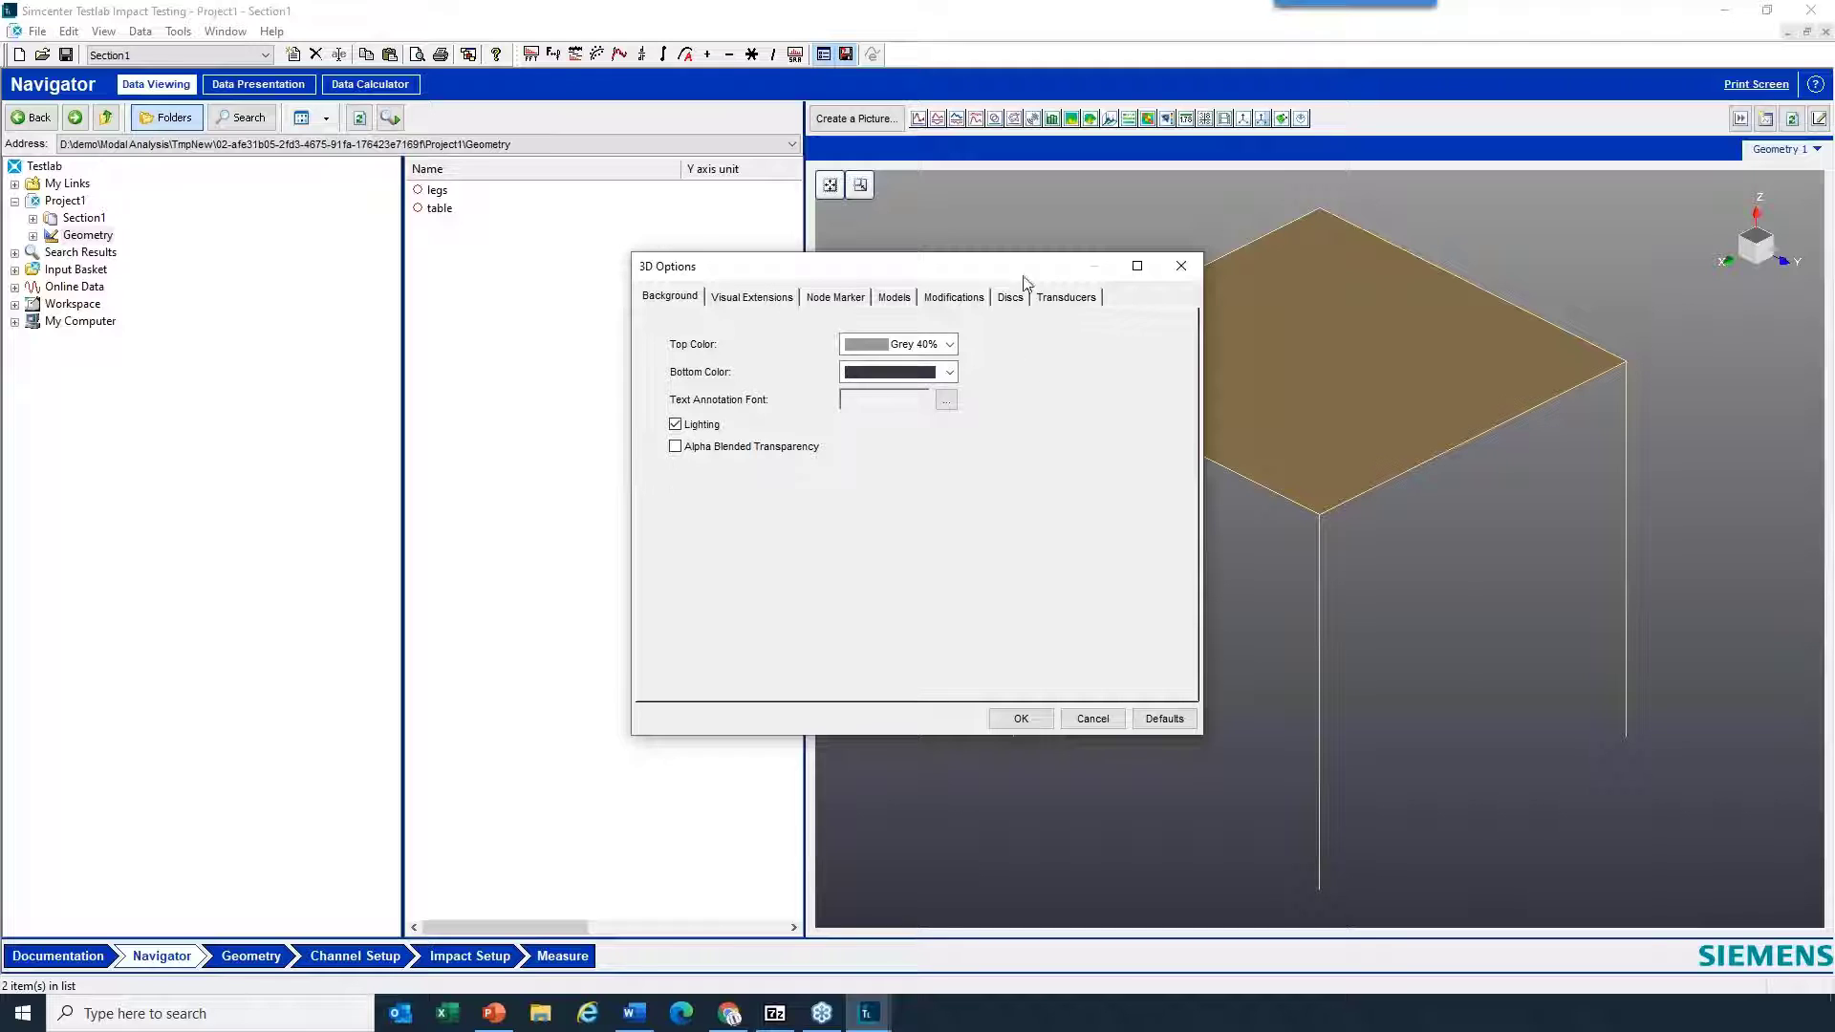
drag(1023, 280, 701, 286)
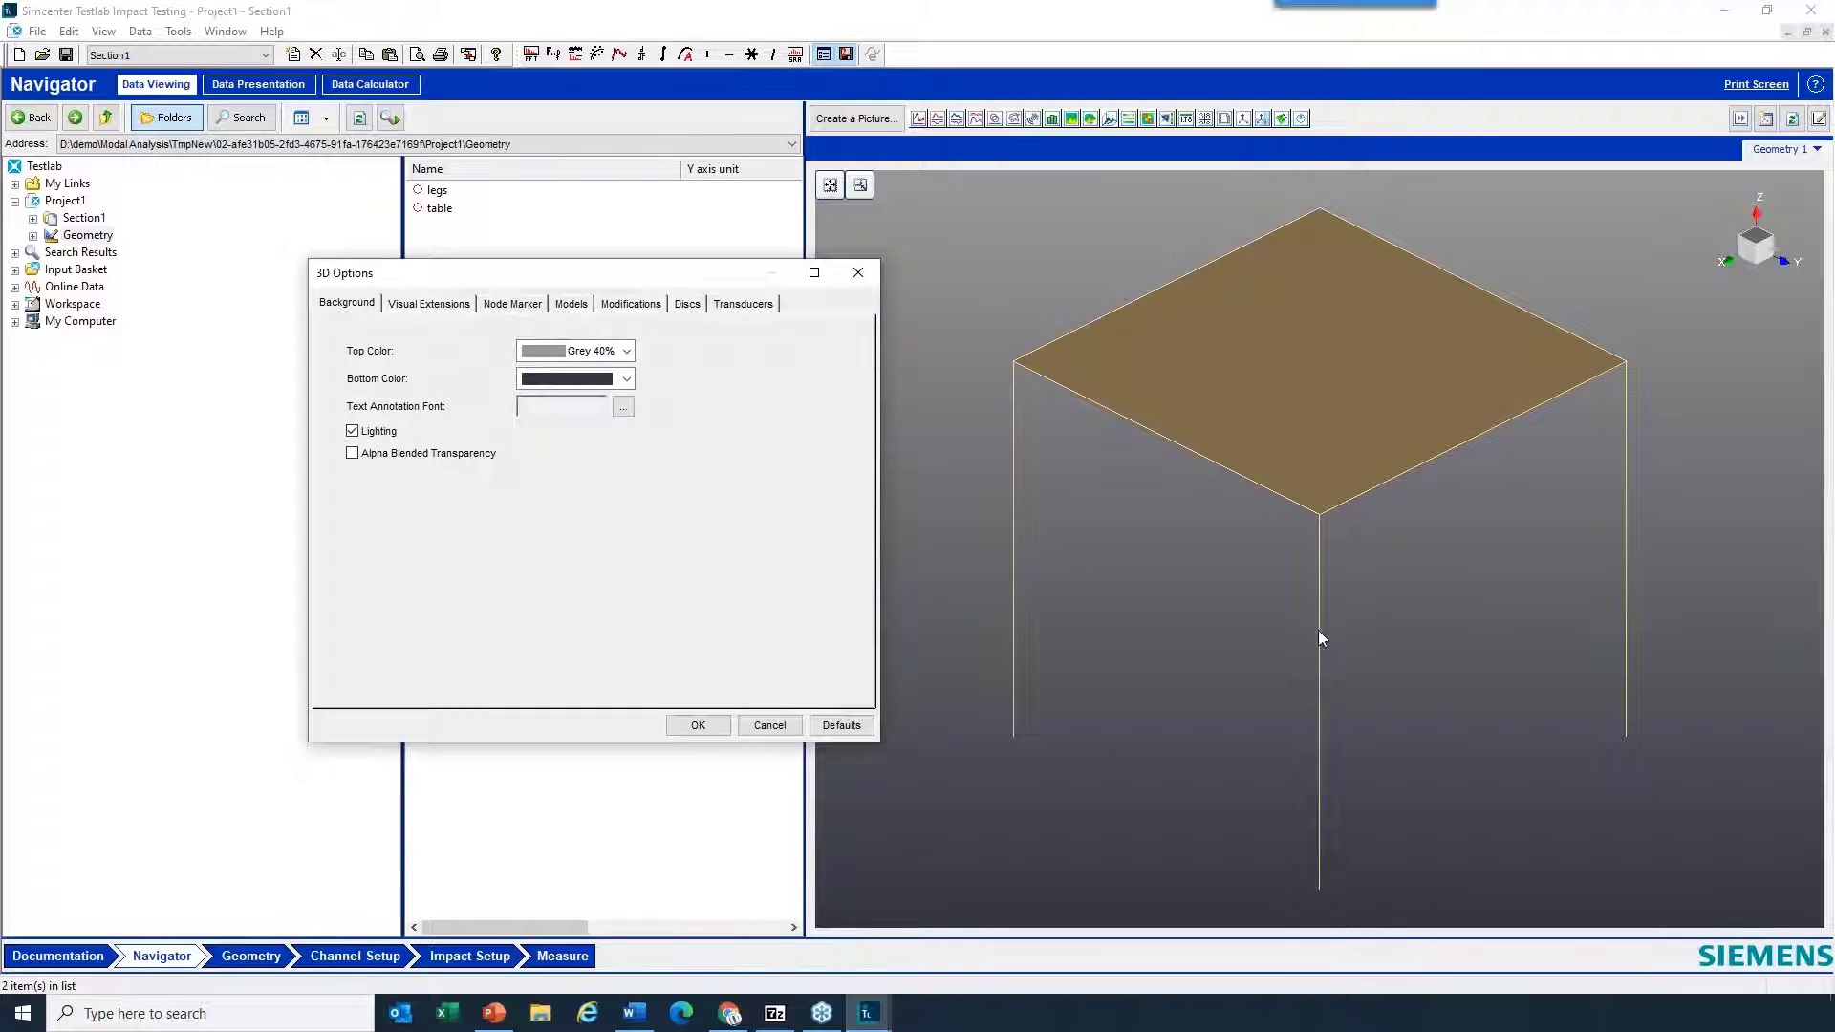
click(567, 306)
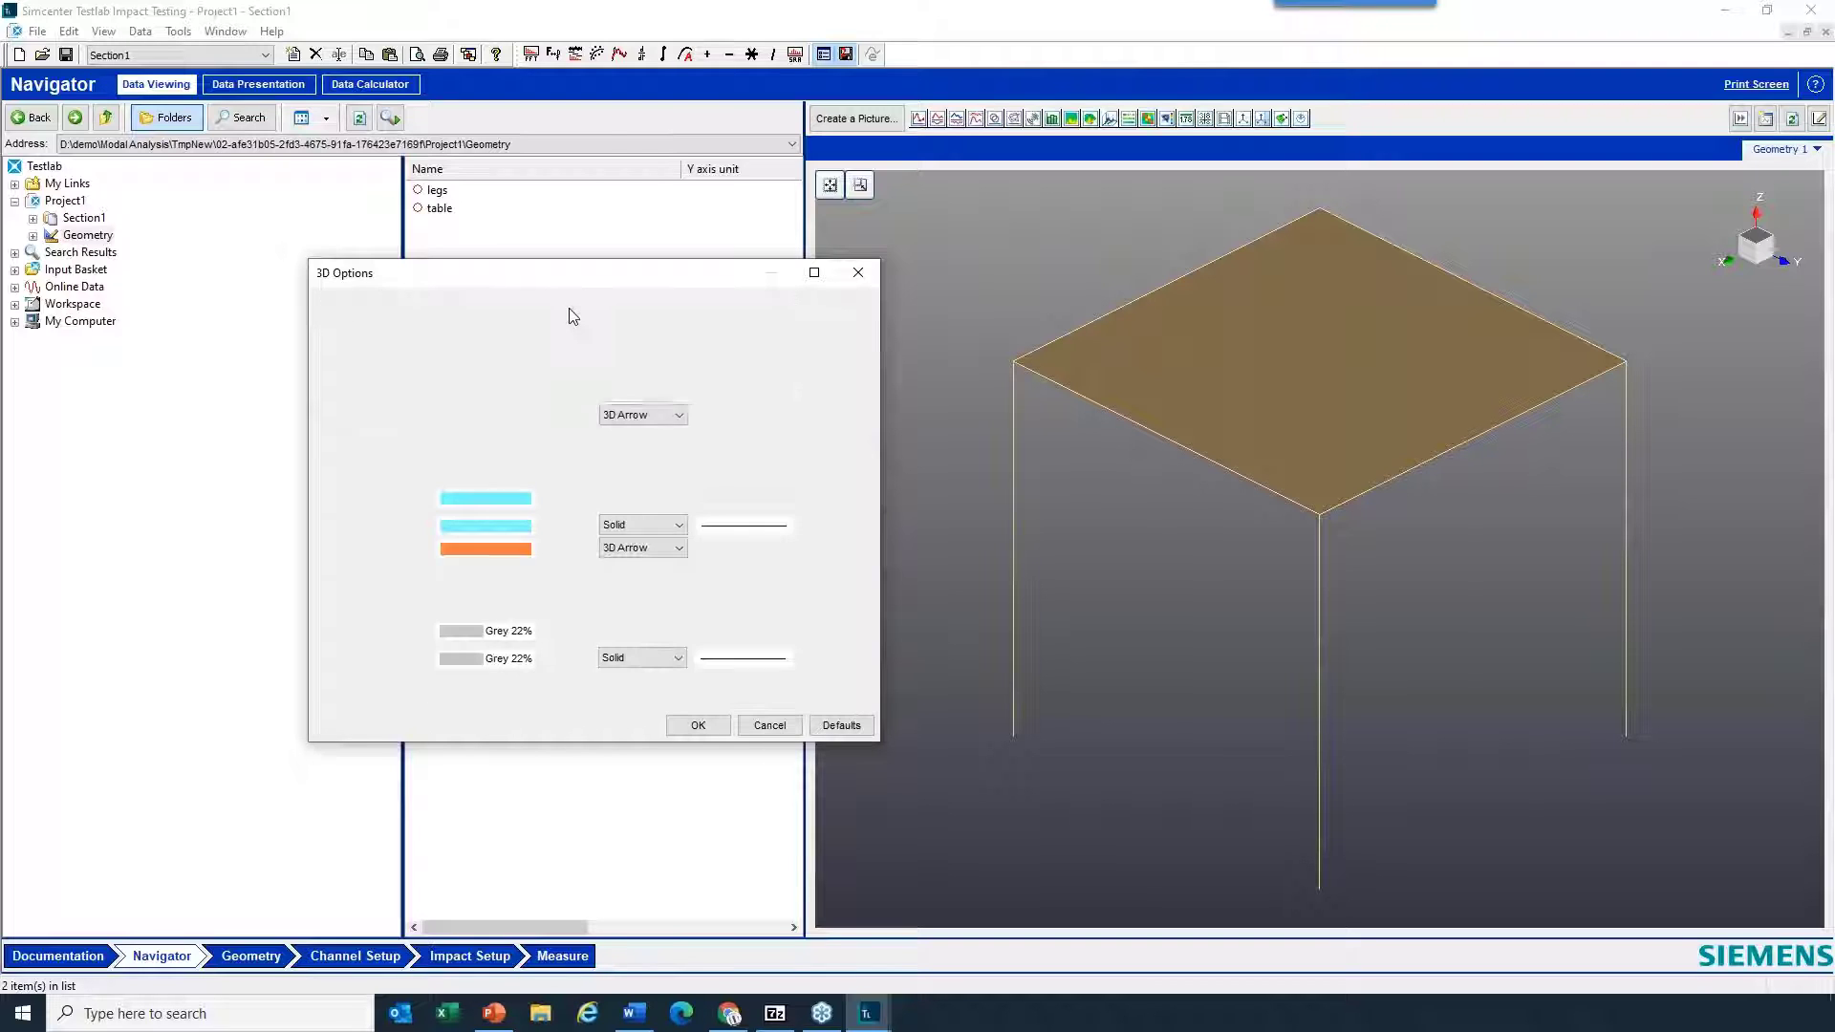
click(648, 661)
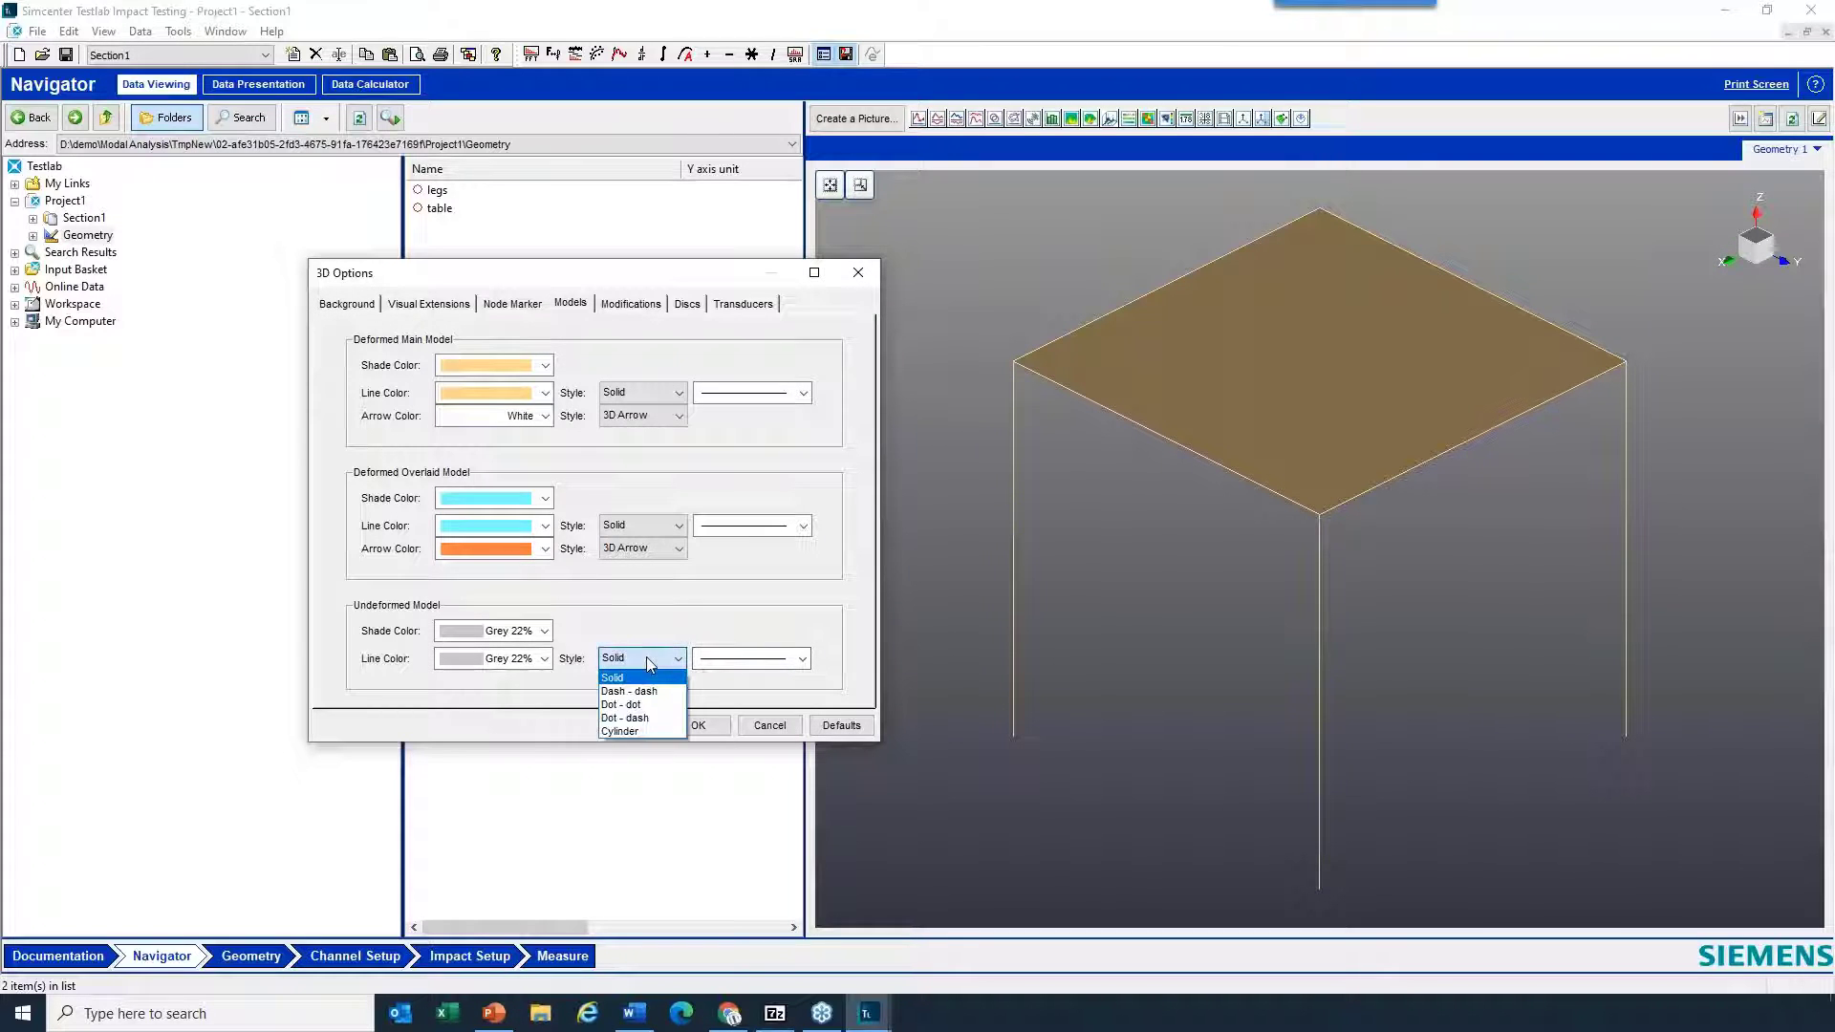
click(634, 729)
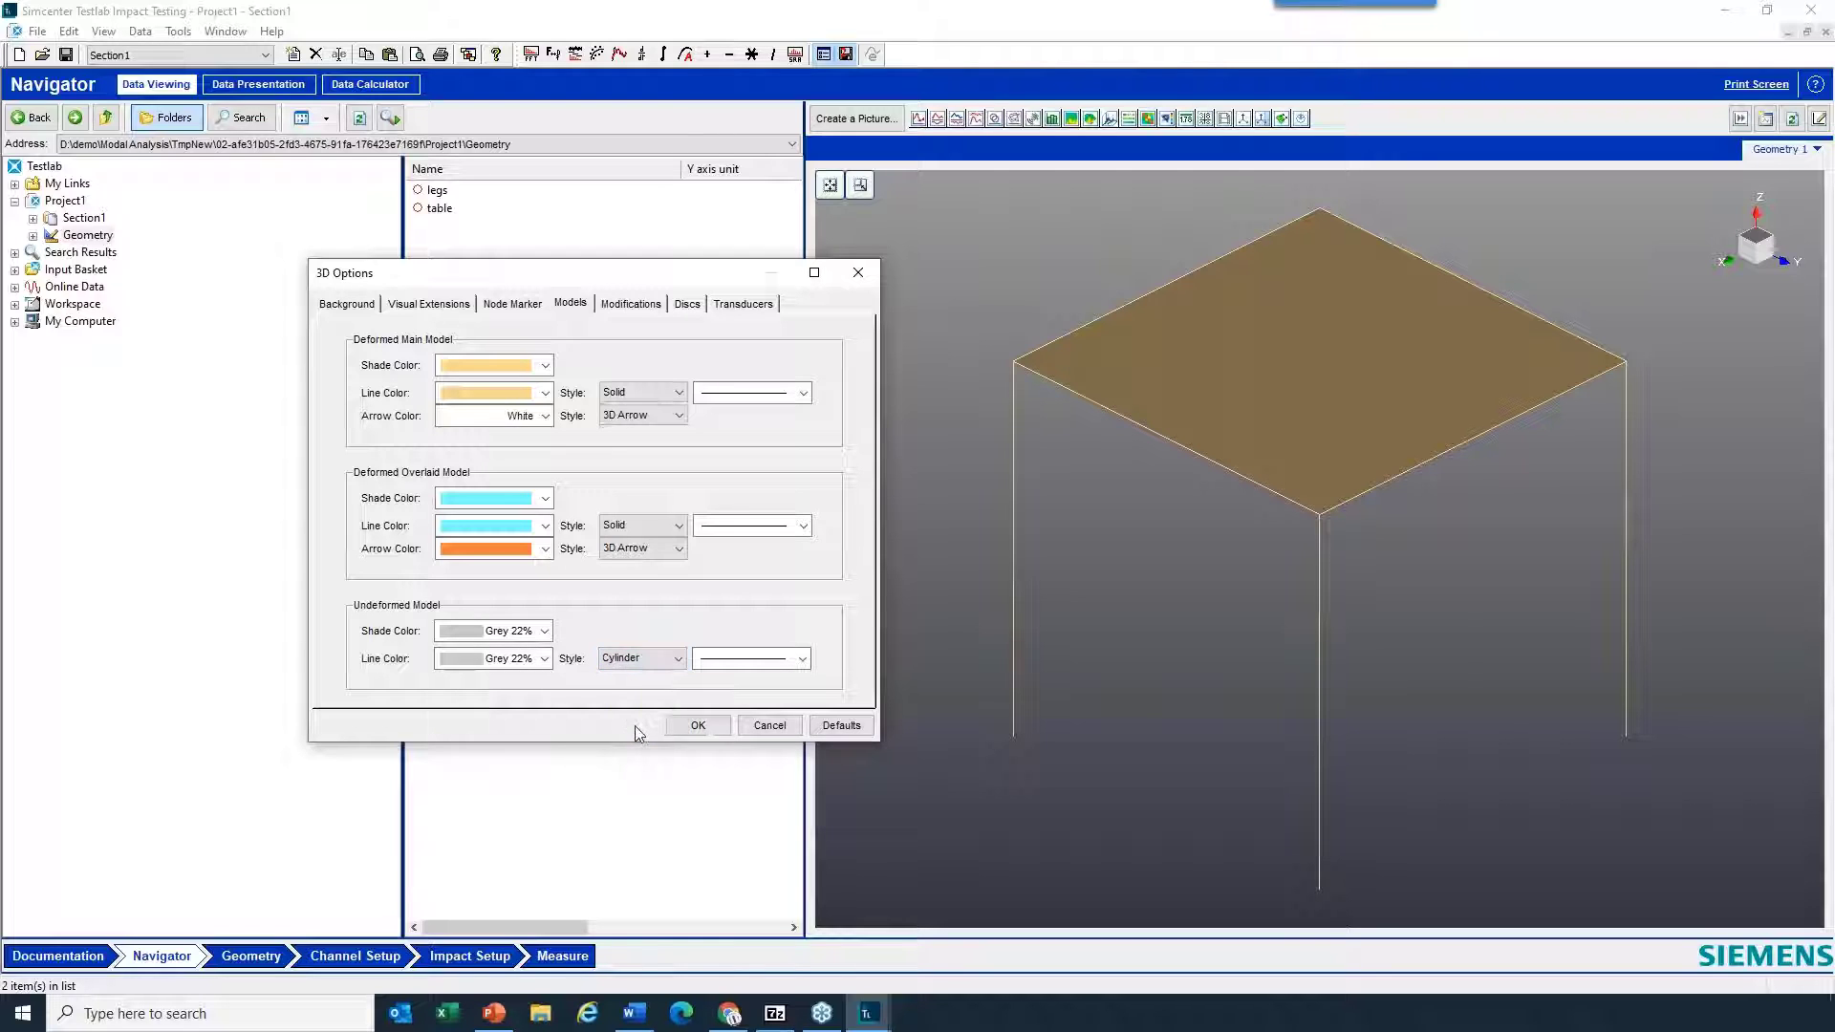
click(741, 659)
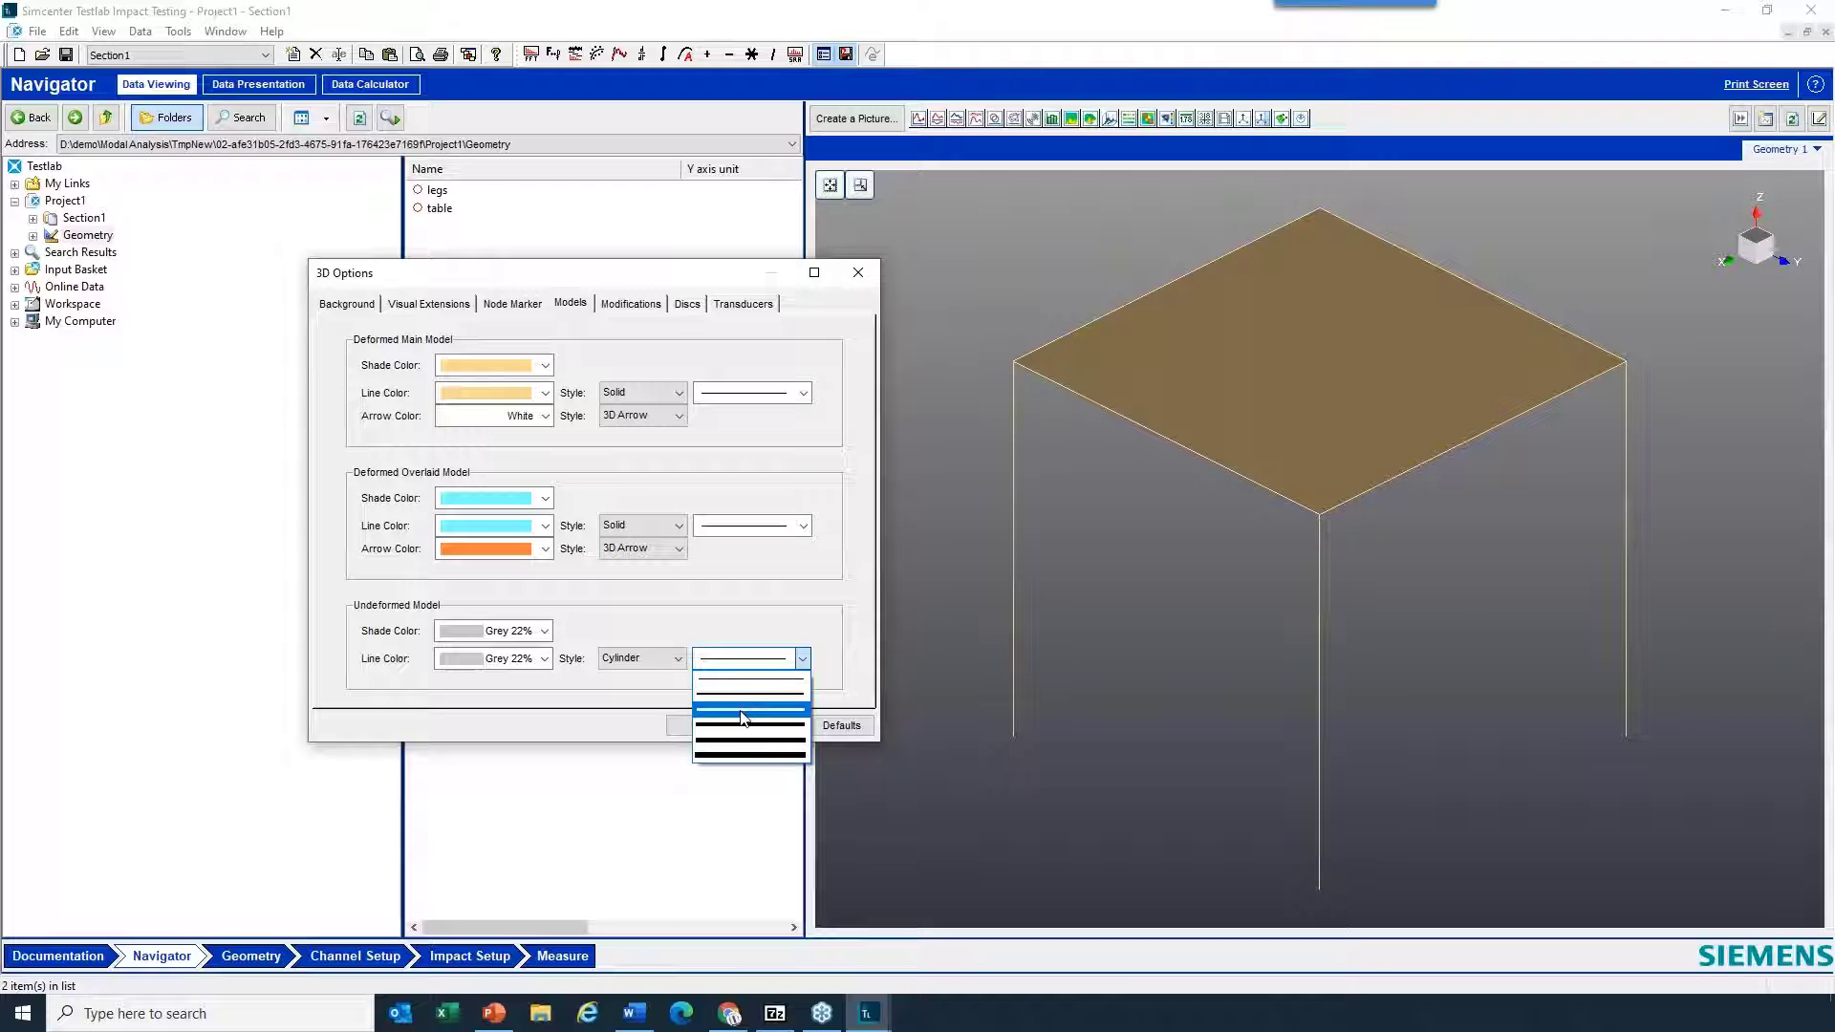
click(741, 716)
click(703, 726)
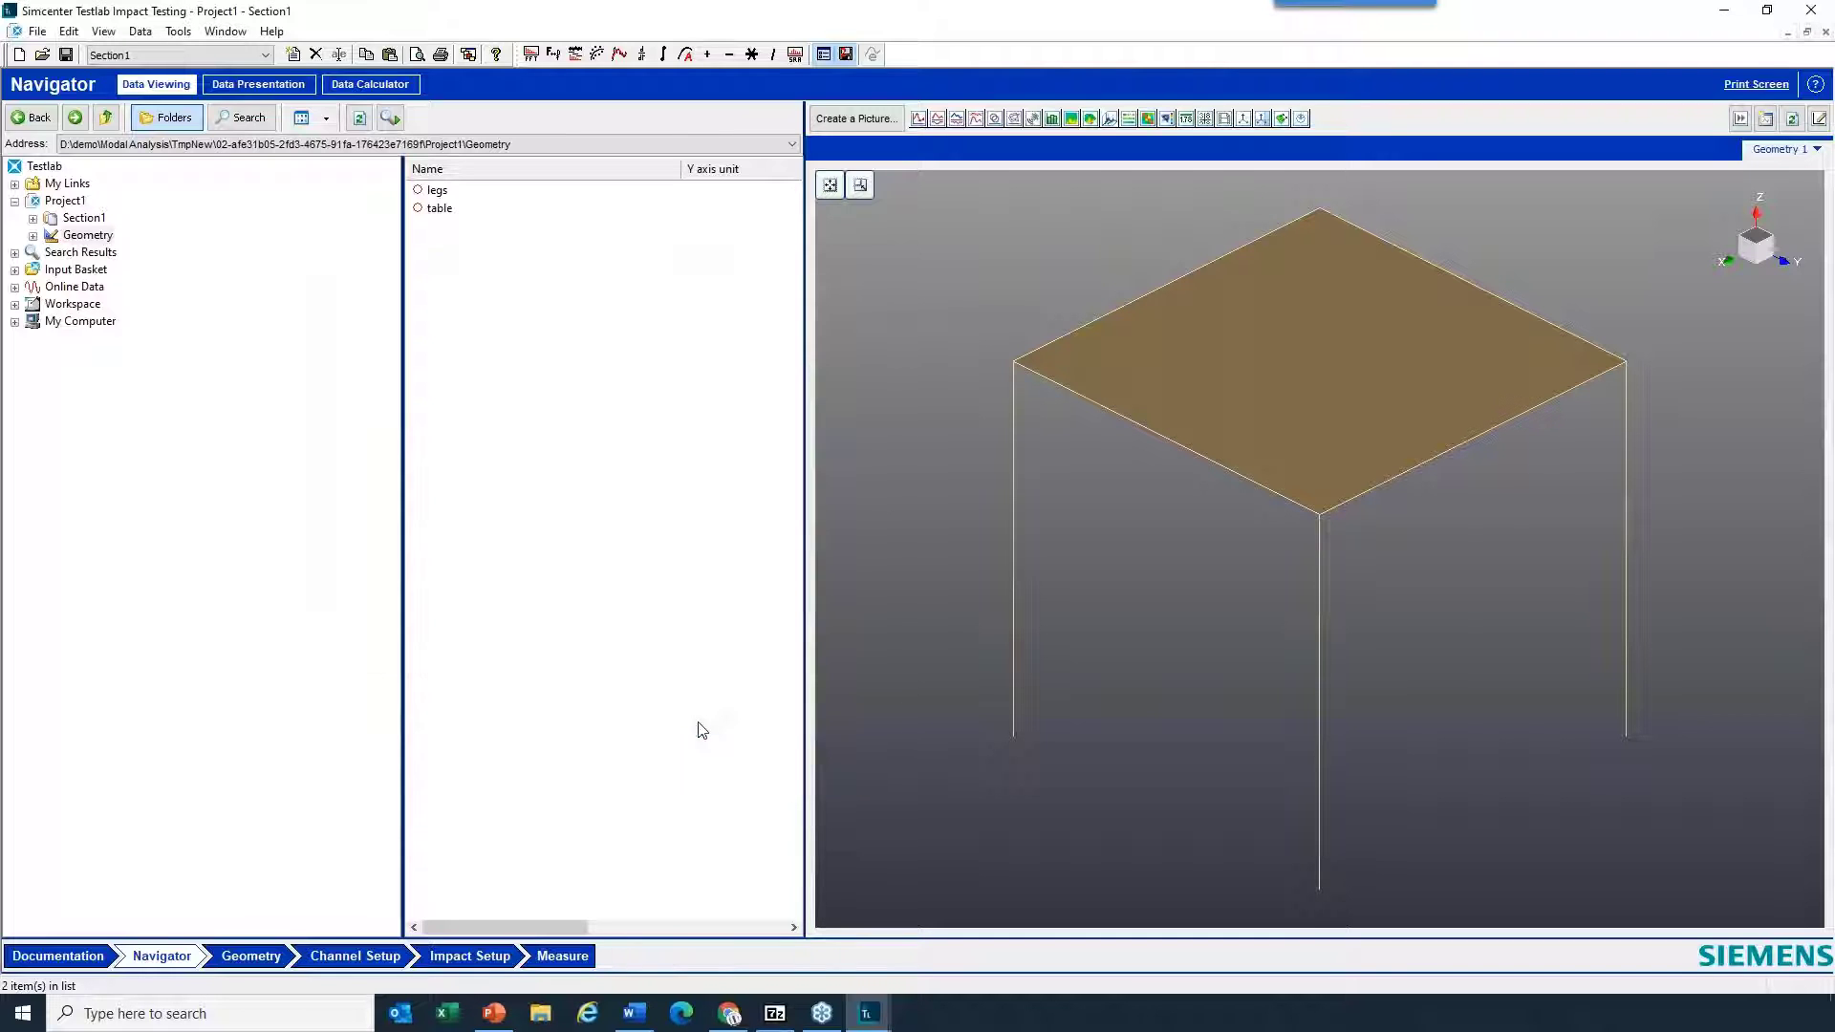
- Set the deformed main model's line style to Cylinder in the geometry picture's 3D options
right_click(875, 564)
click(972, 939)
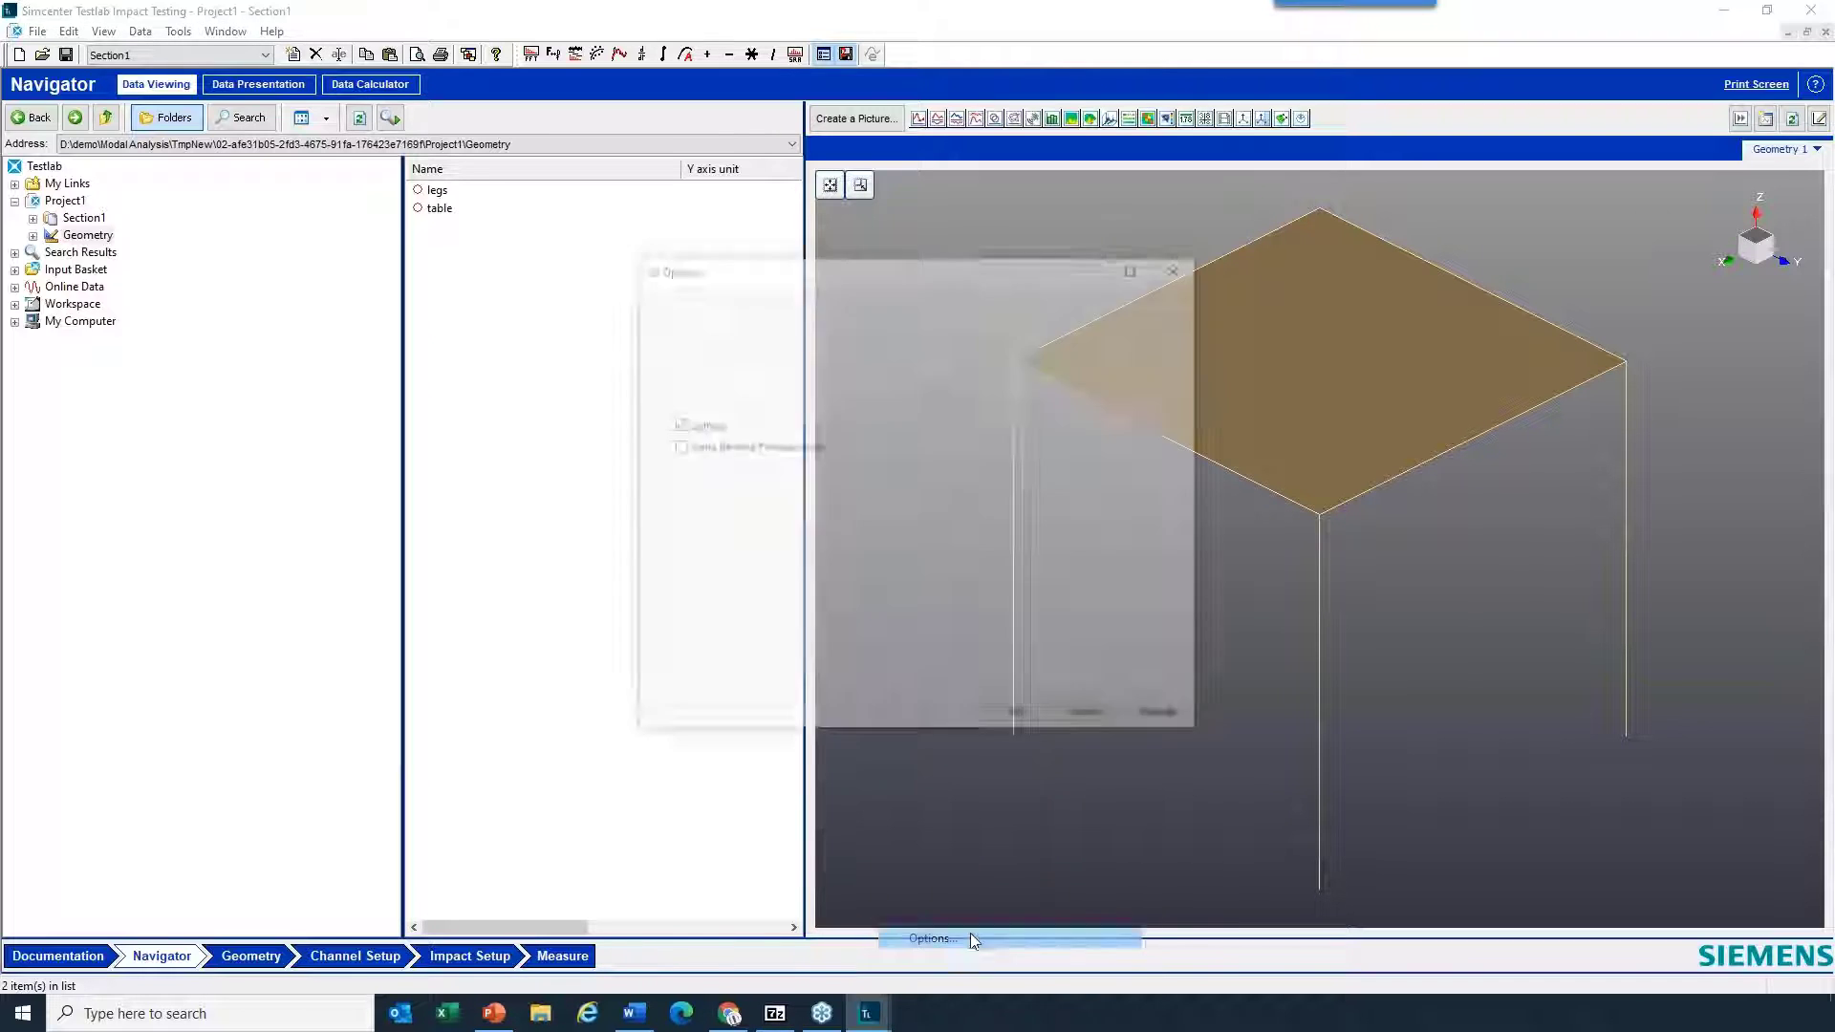
click(894, 297)
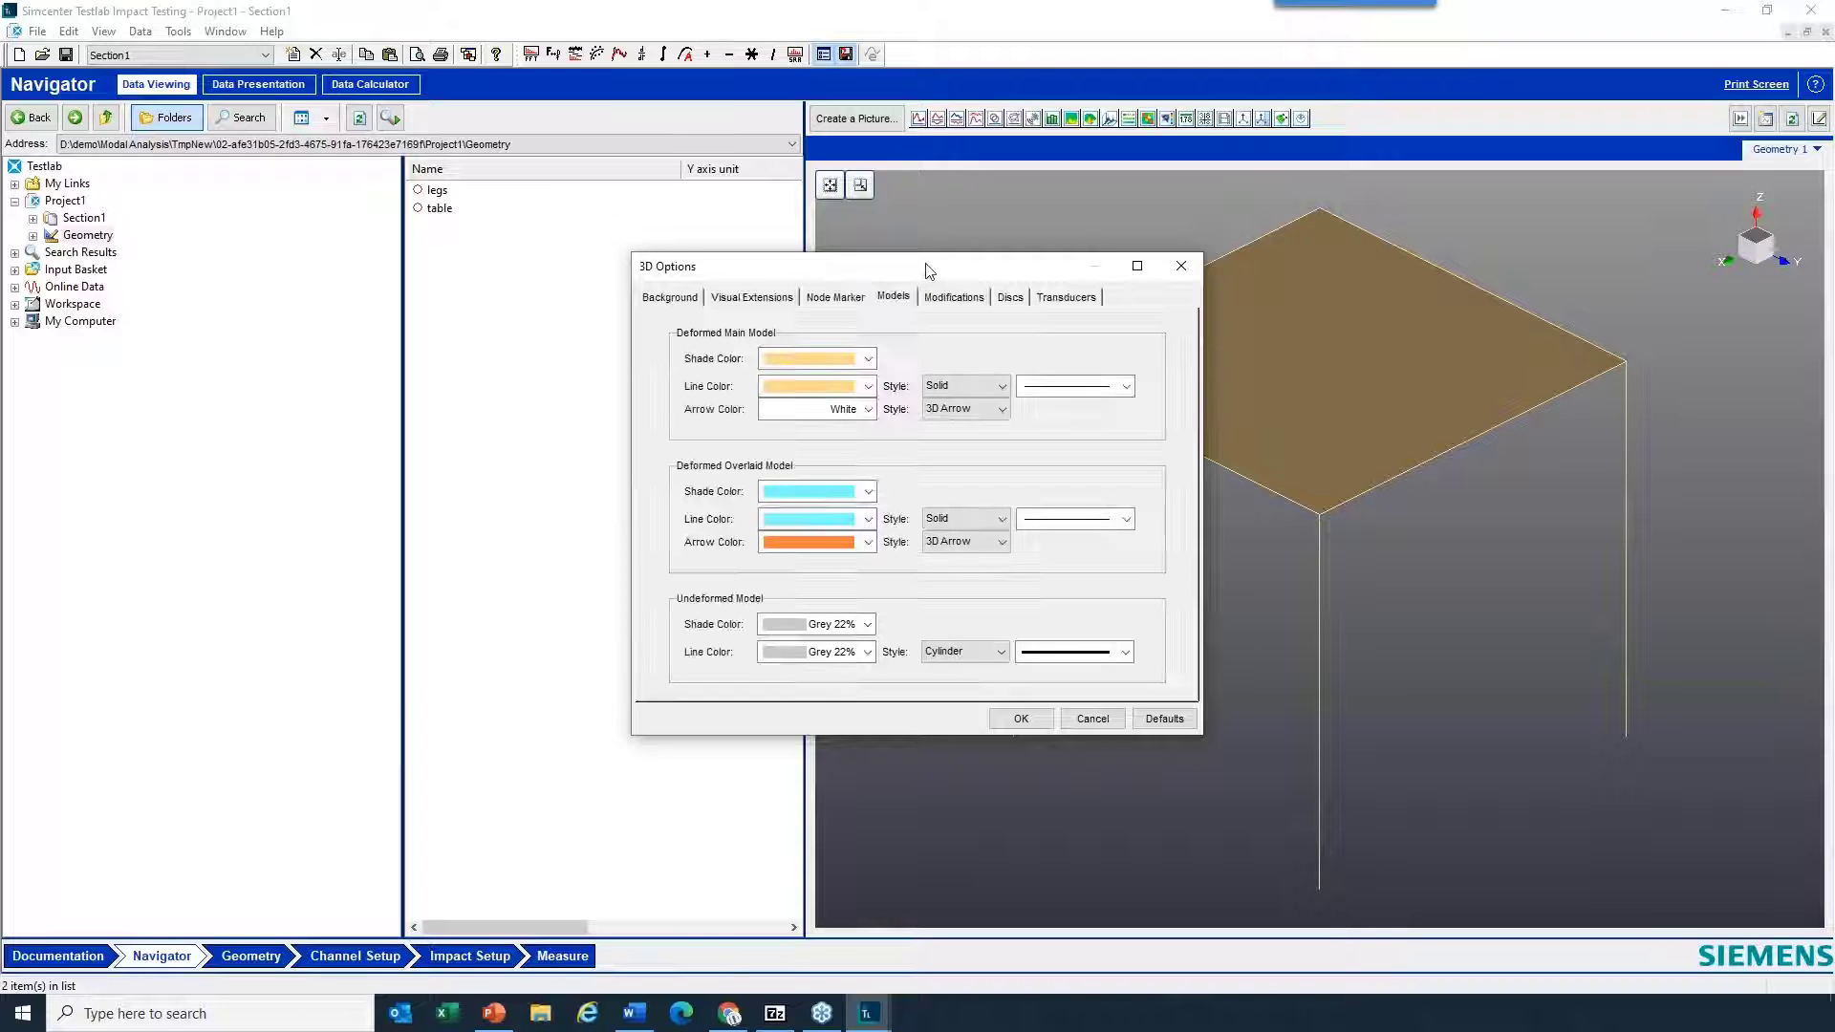
drag(926, 271, 578, 286)
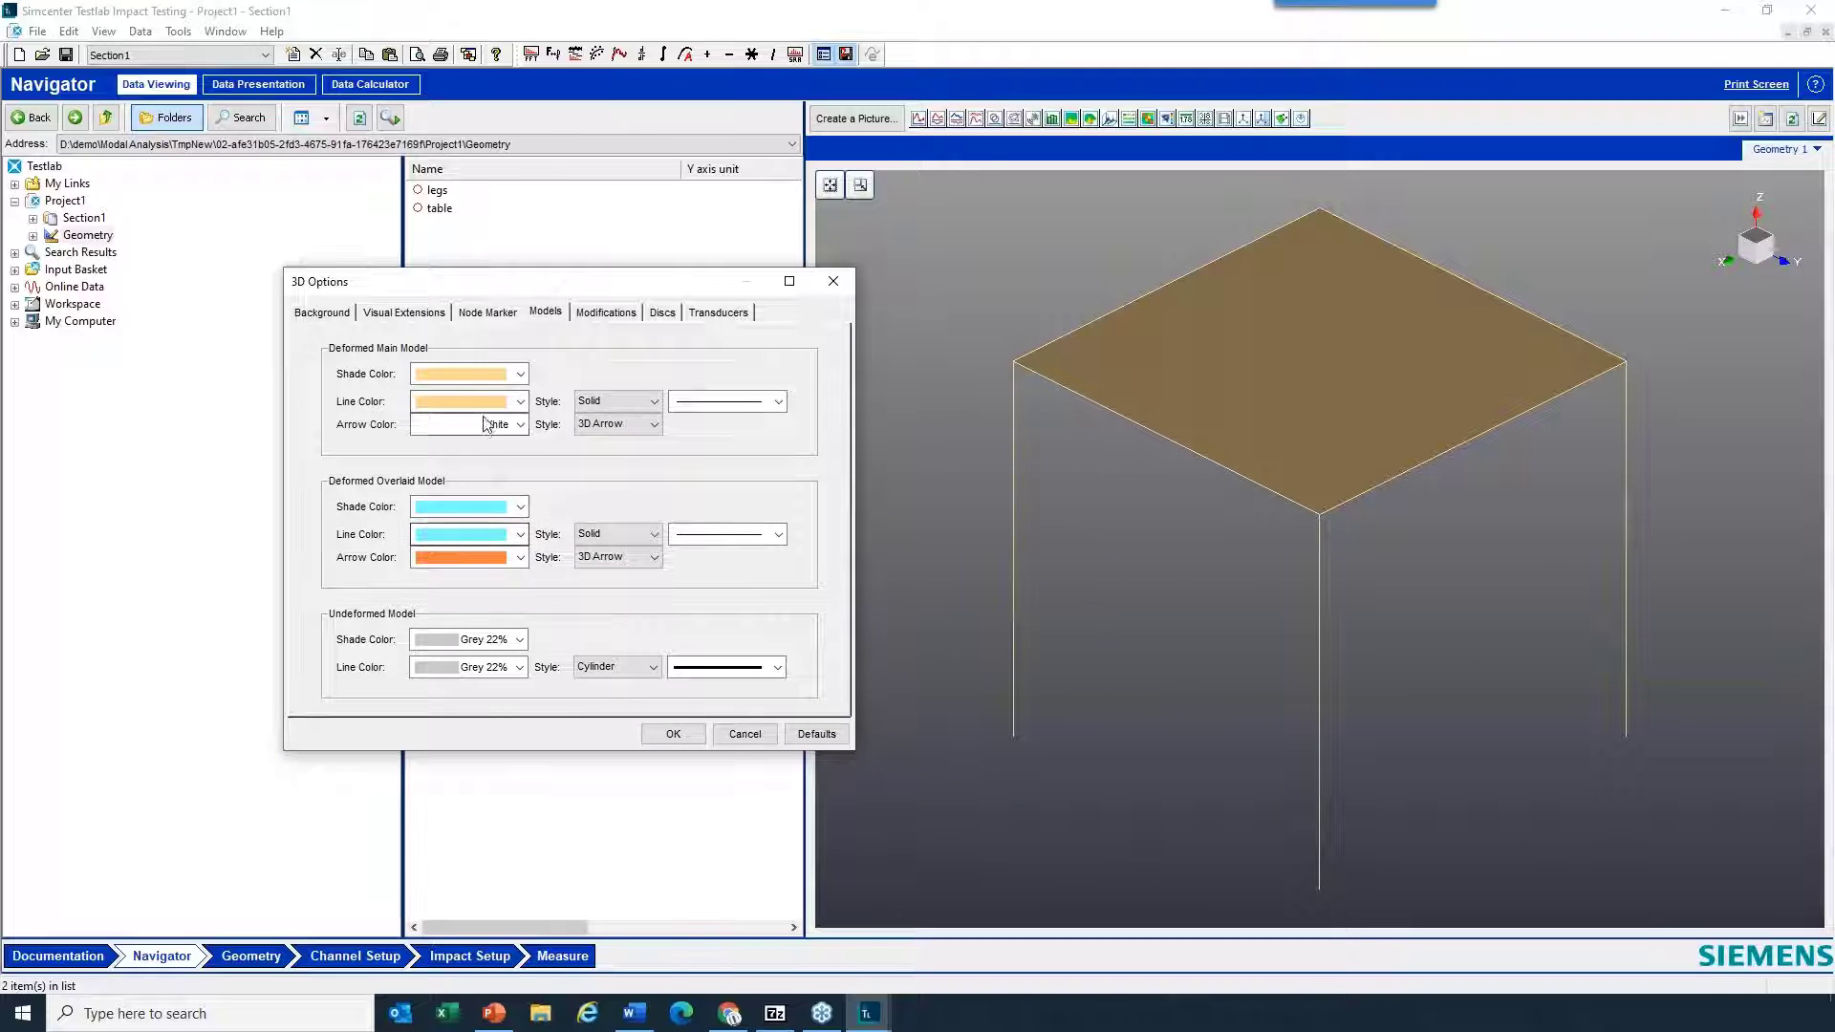
click(639, 405)
click(639, 478)
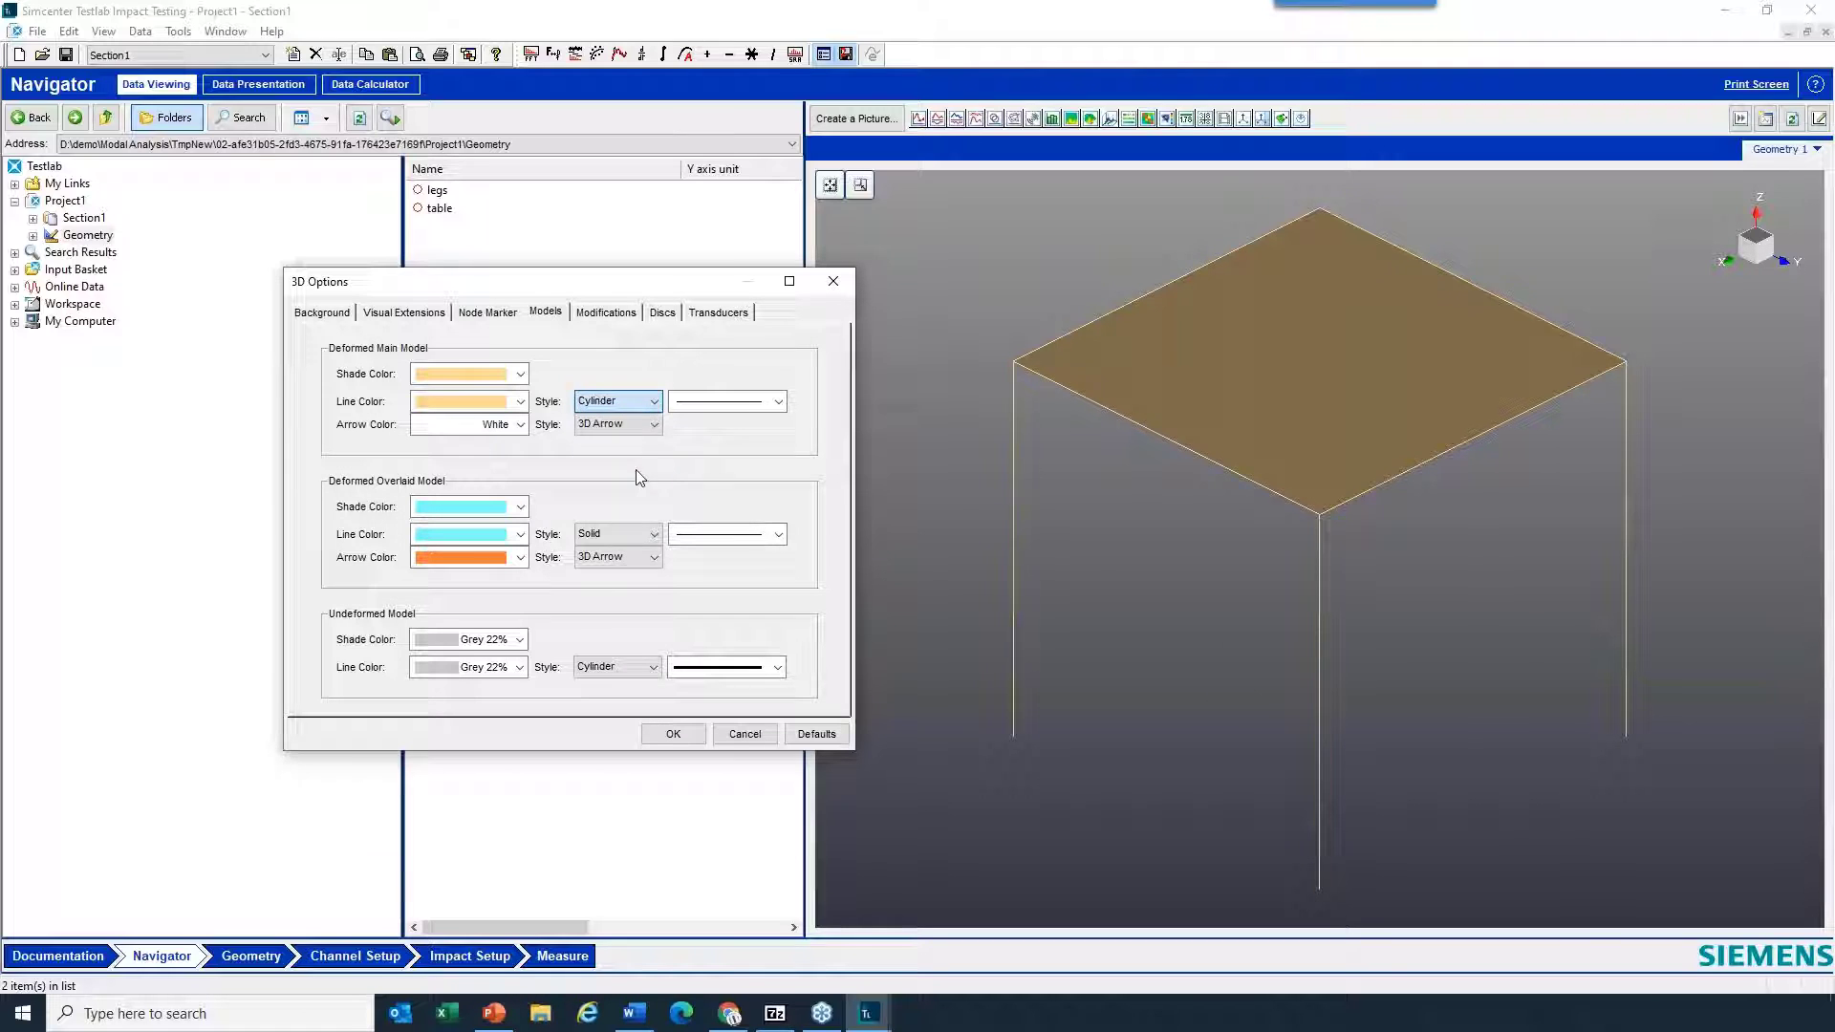
- Choose a thicker line for the deformed main model, keep the Cylinder style, and apply the 3D options
click(731, 402)
click(732, 463)
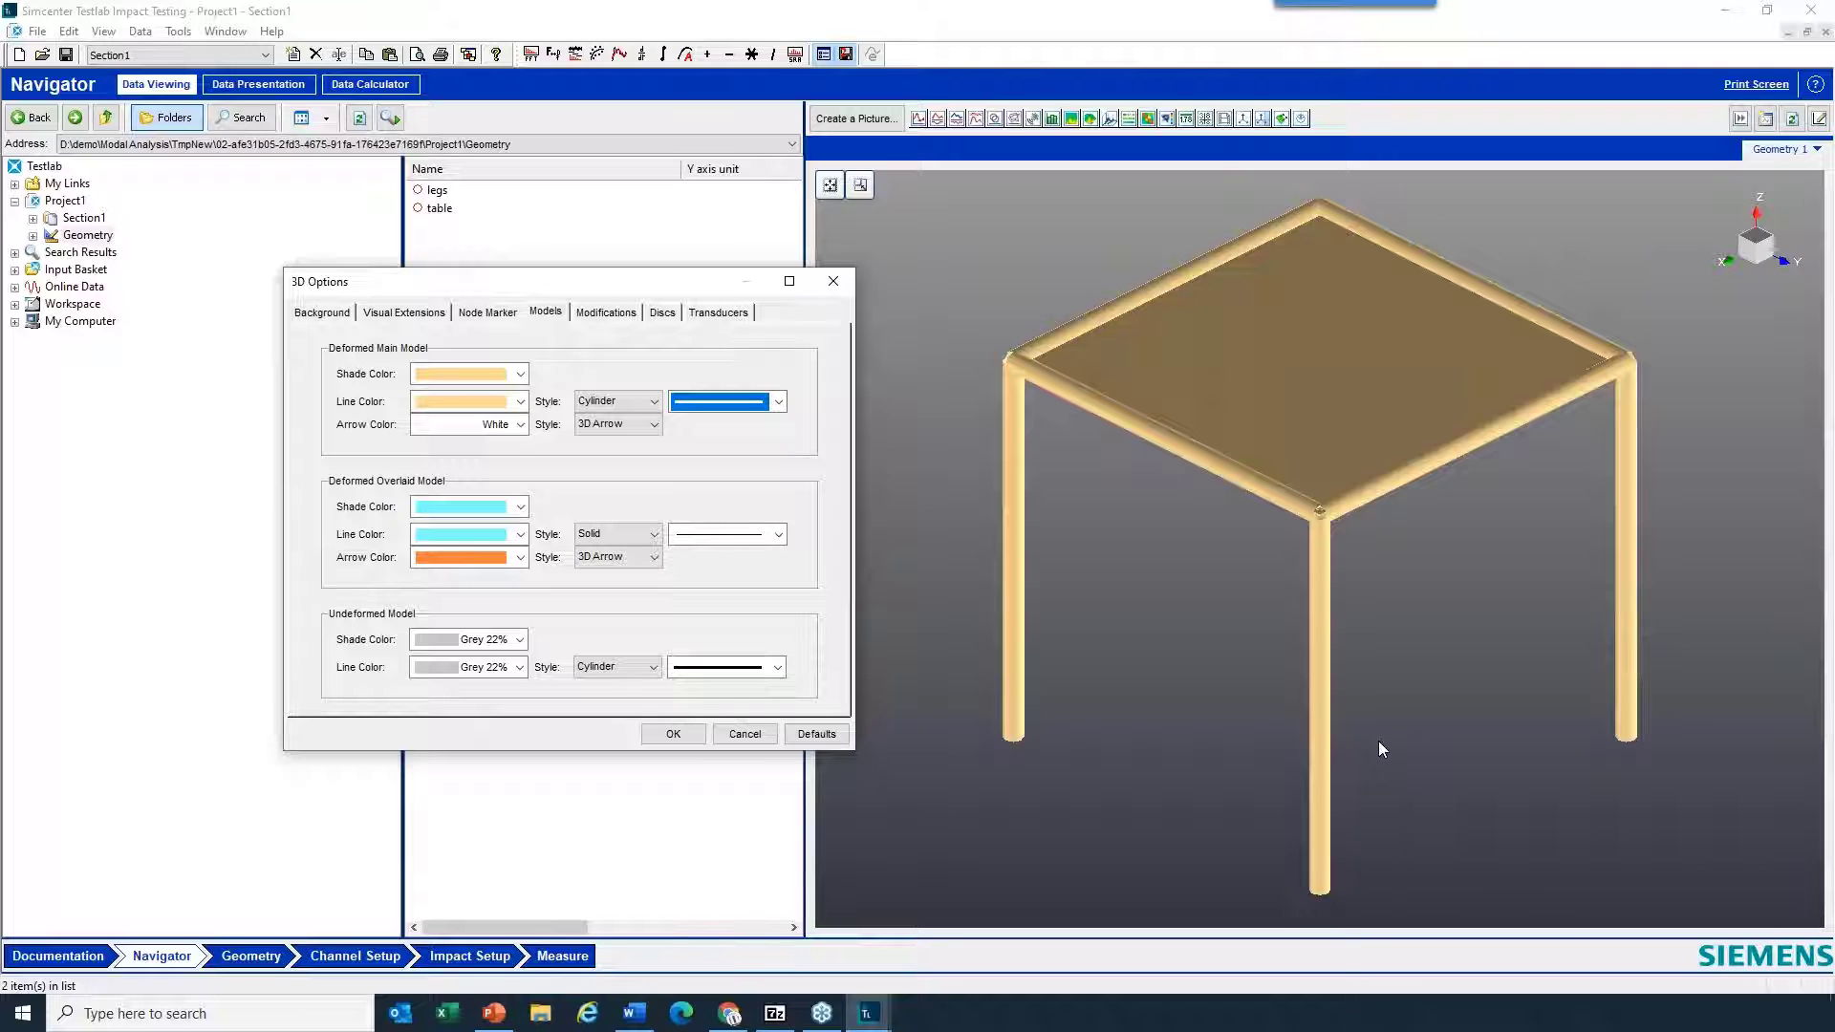
drag(1378, 742, 1437, 719)
click(614, 401)
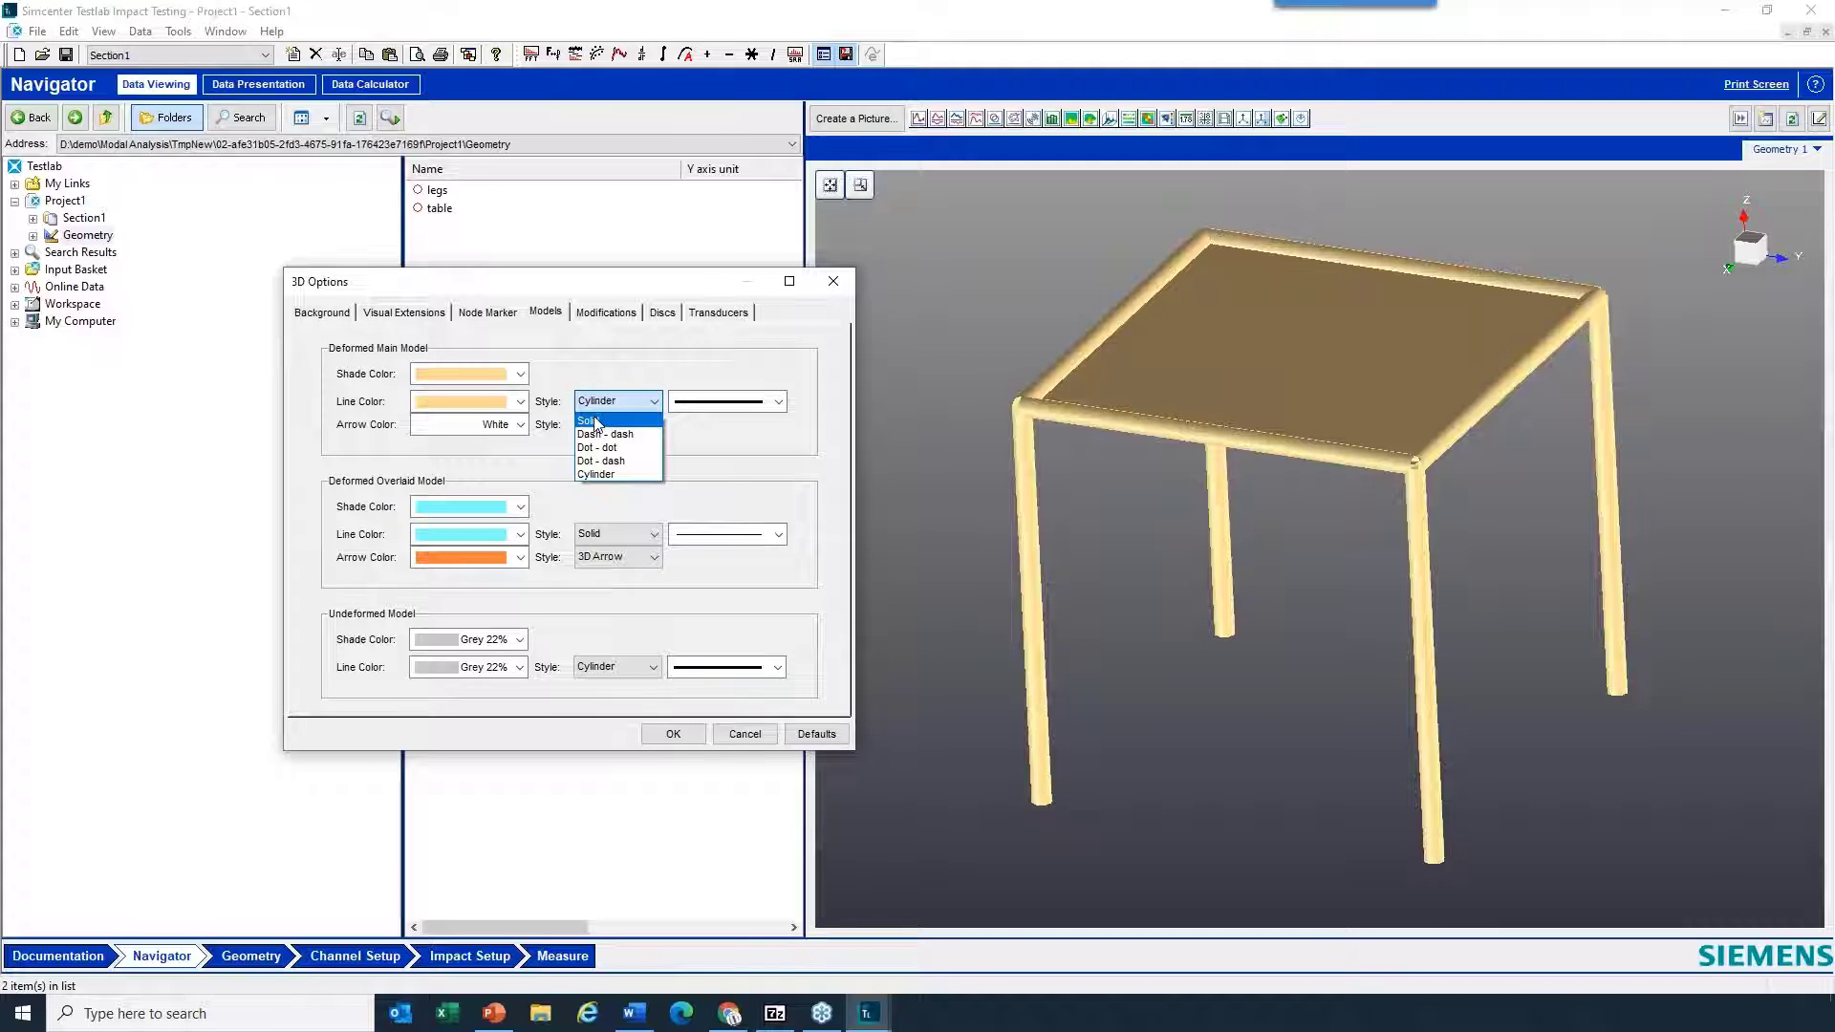
click(702, 365)
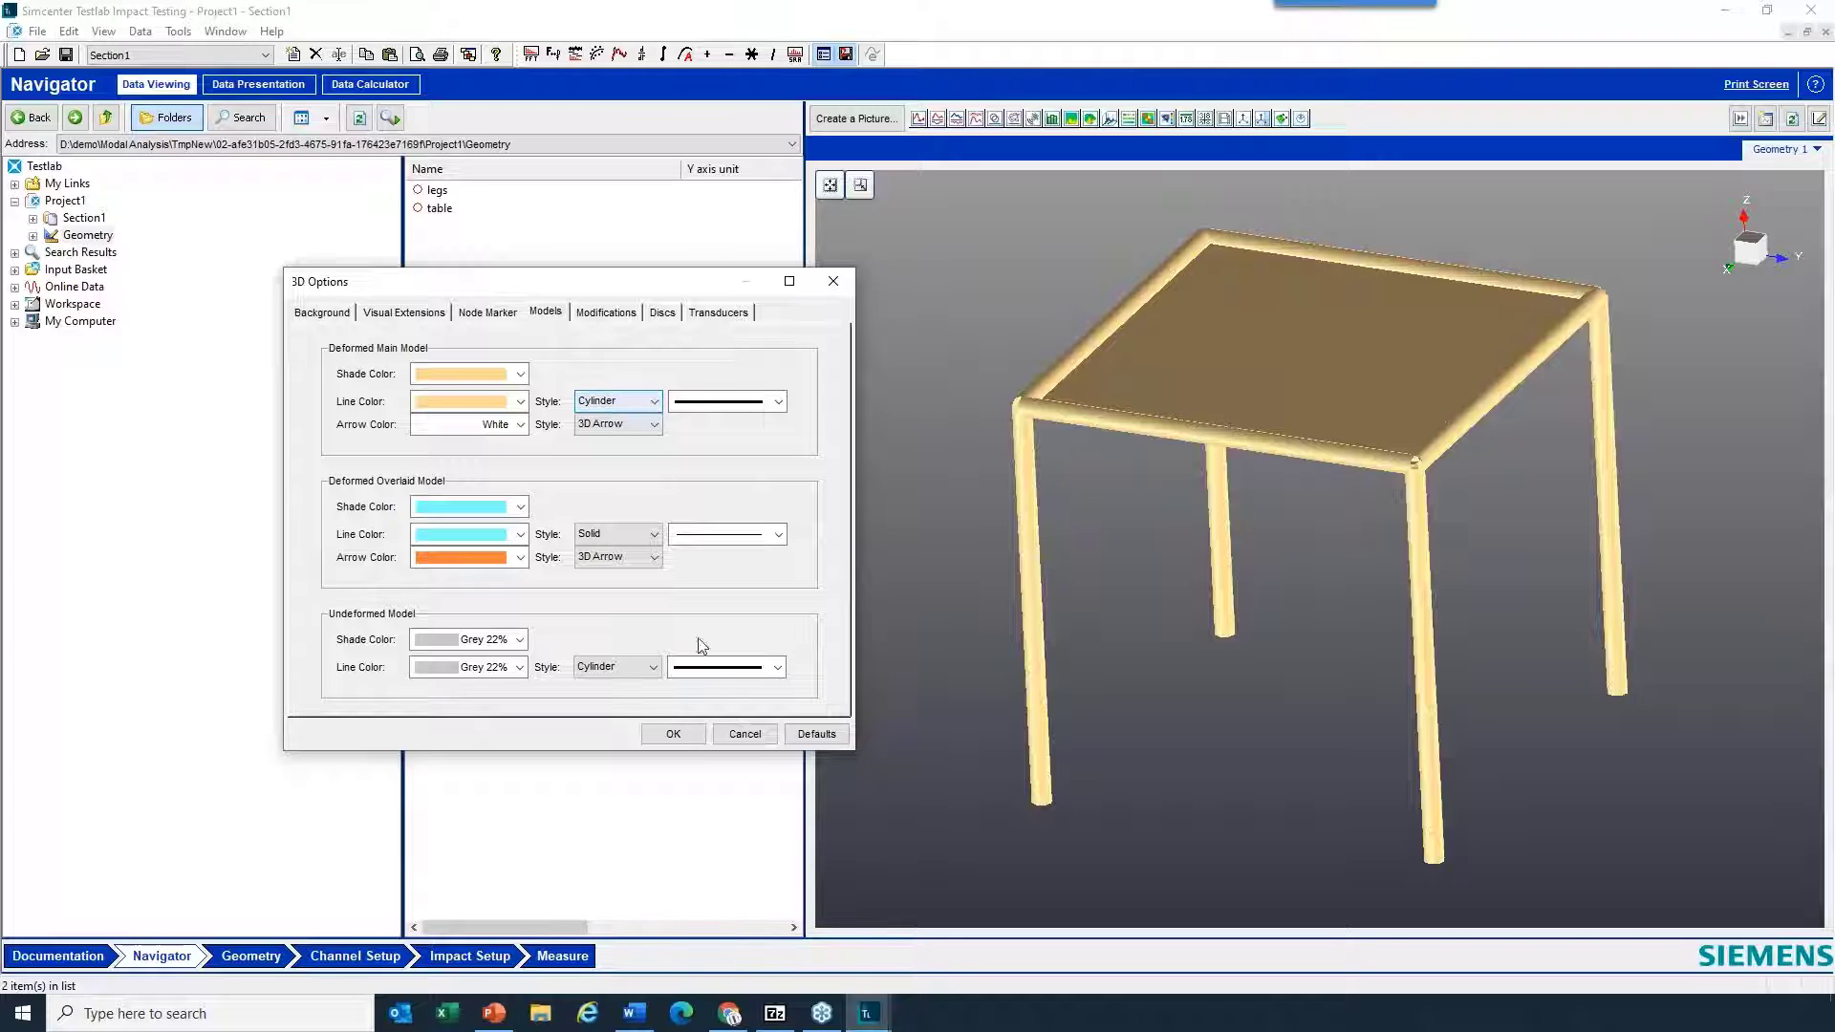
click(682, 737)
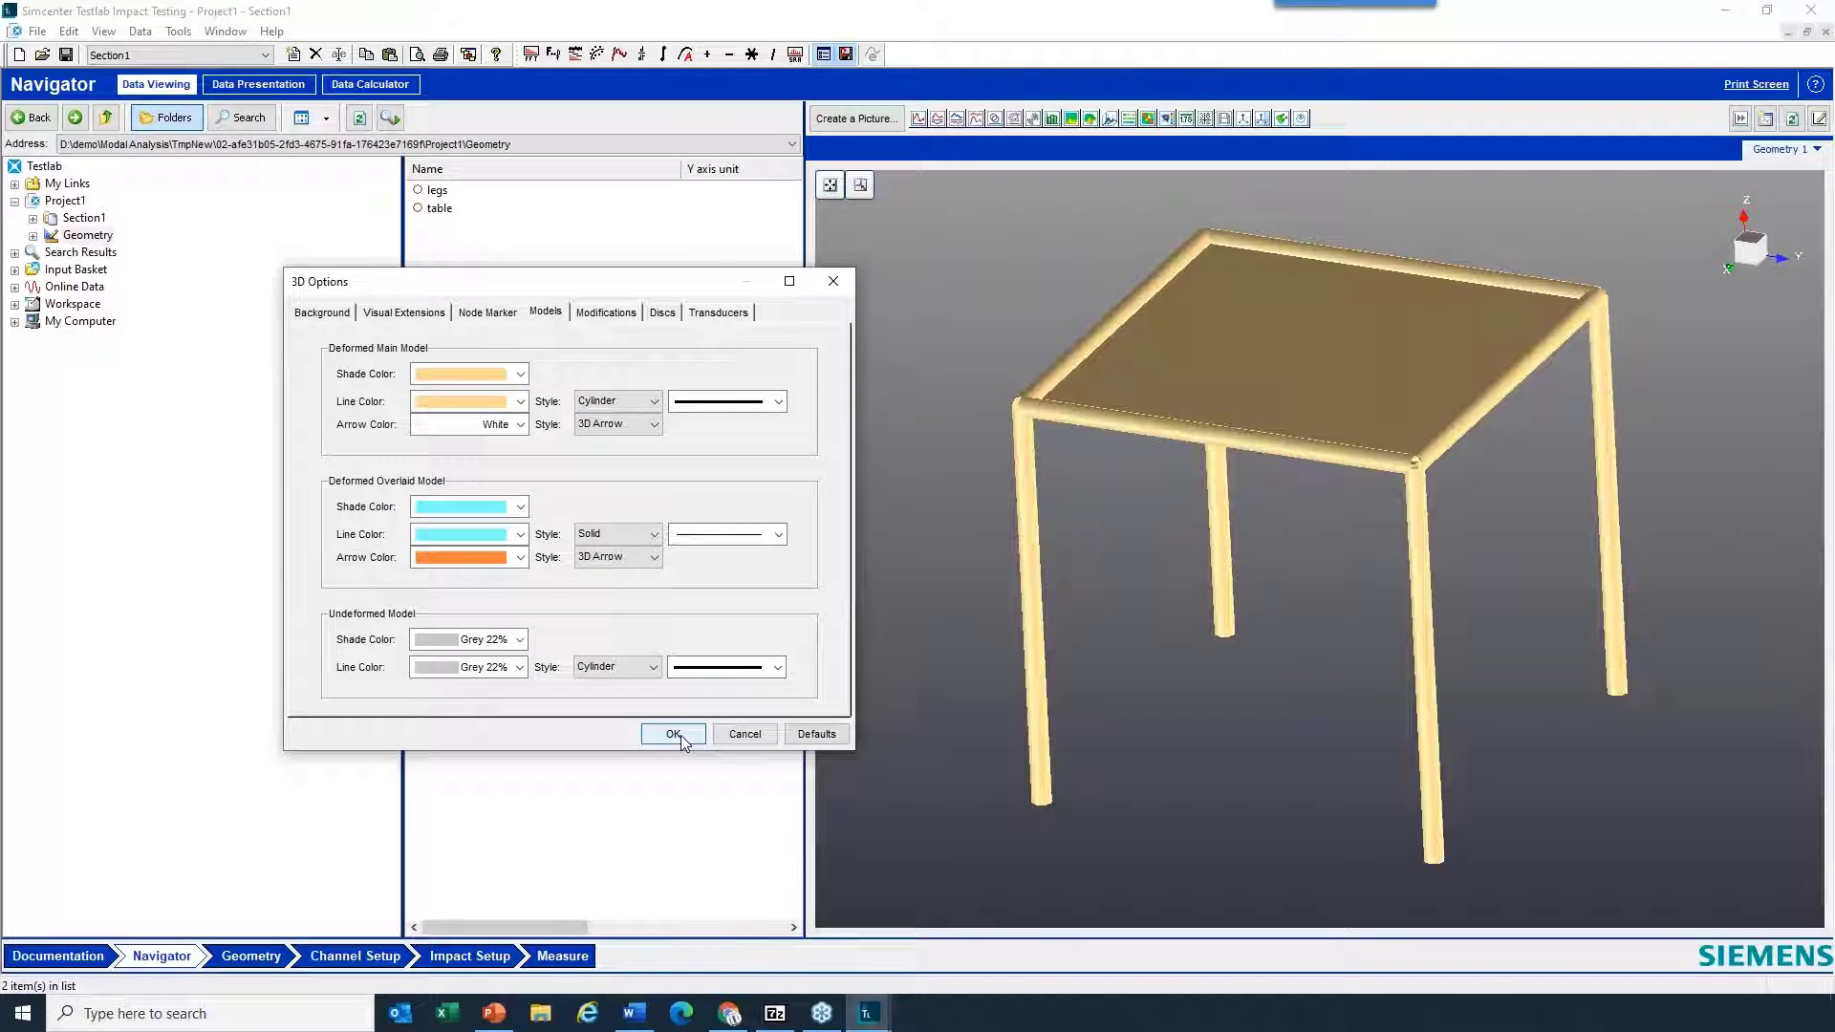
click(676, 734)
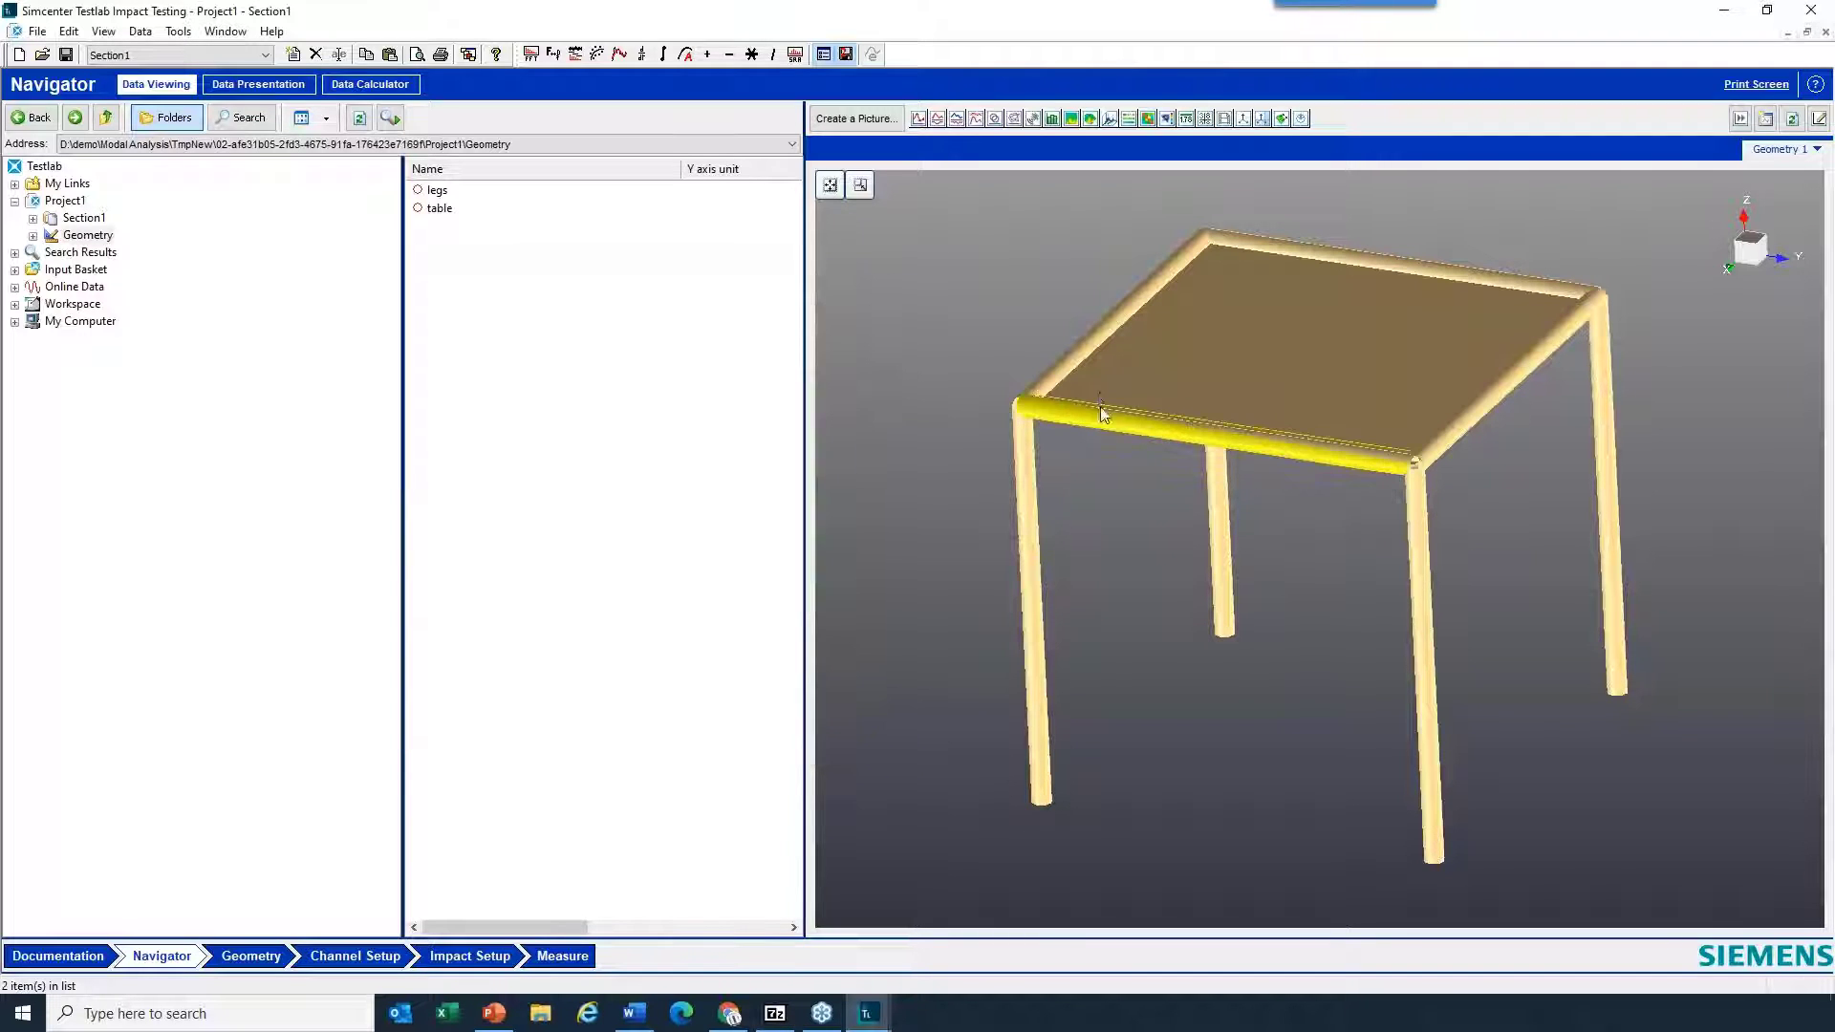
- Show the node names on the deformed model in the geometry picture
right_click(938, 432)
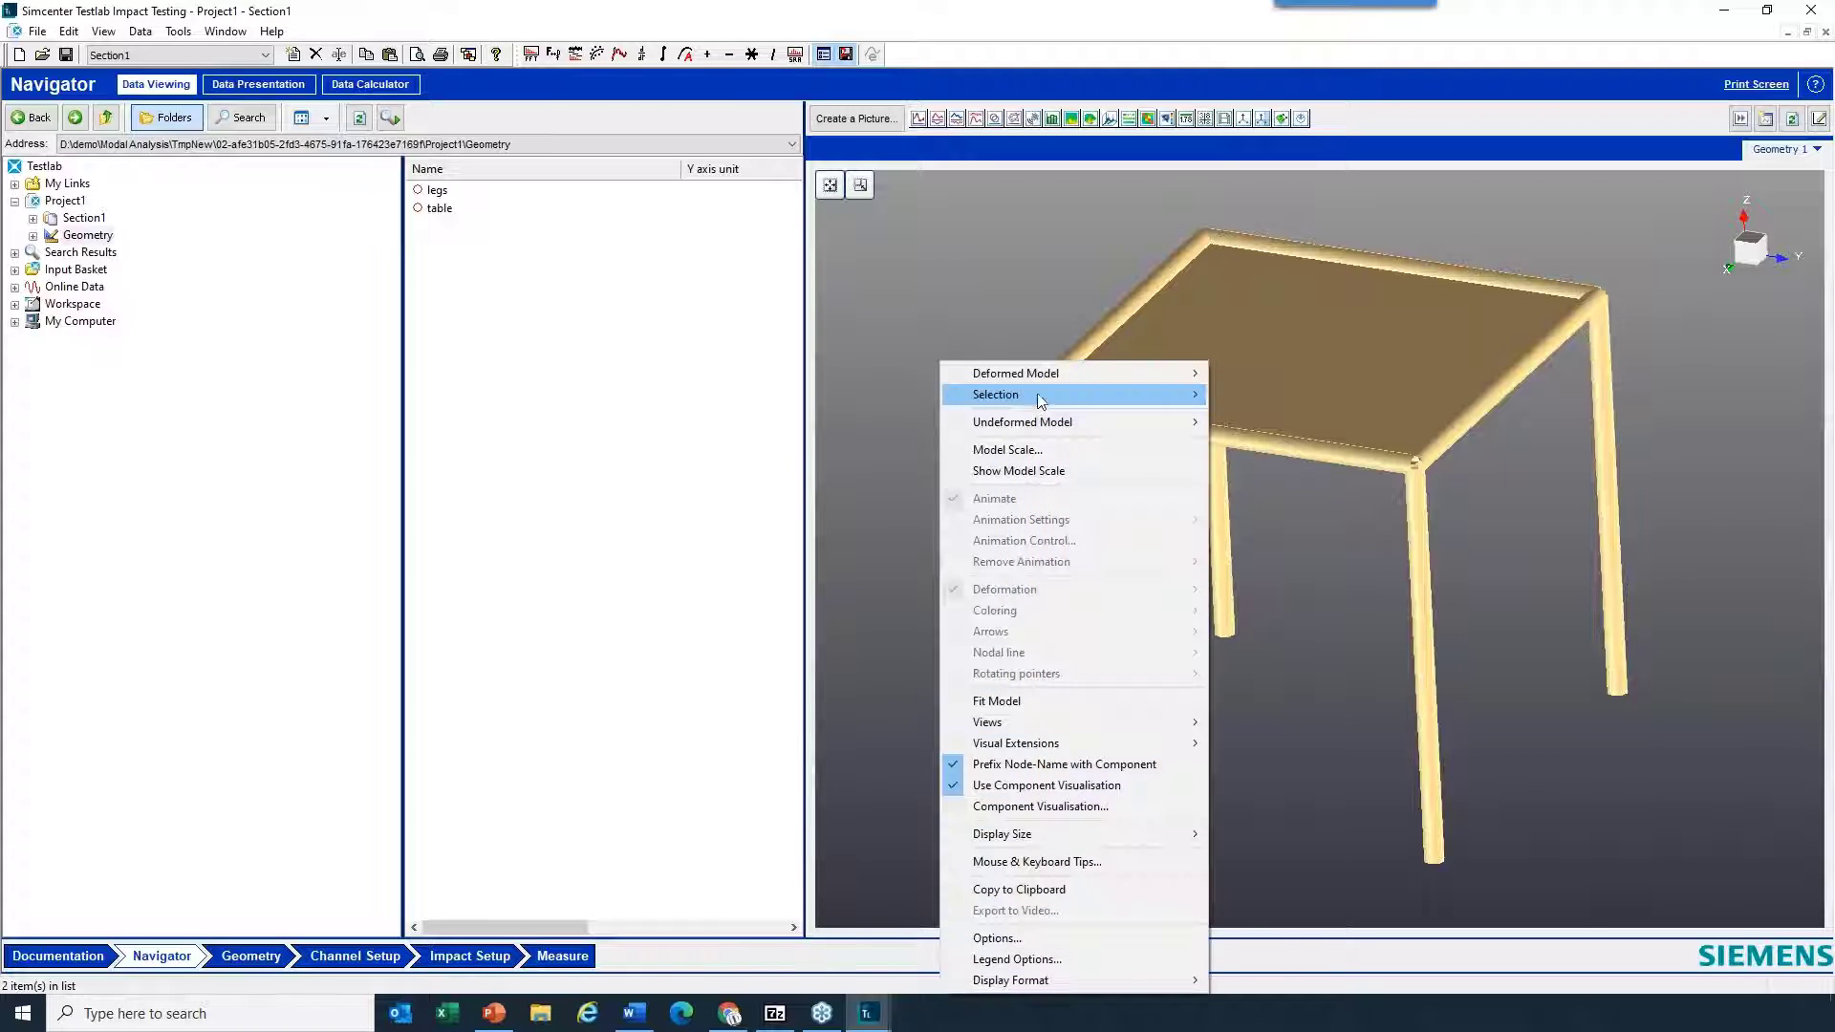
mouse_move(1059, 367)
mouse_move(1275, 371)
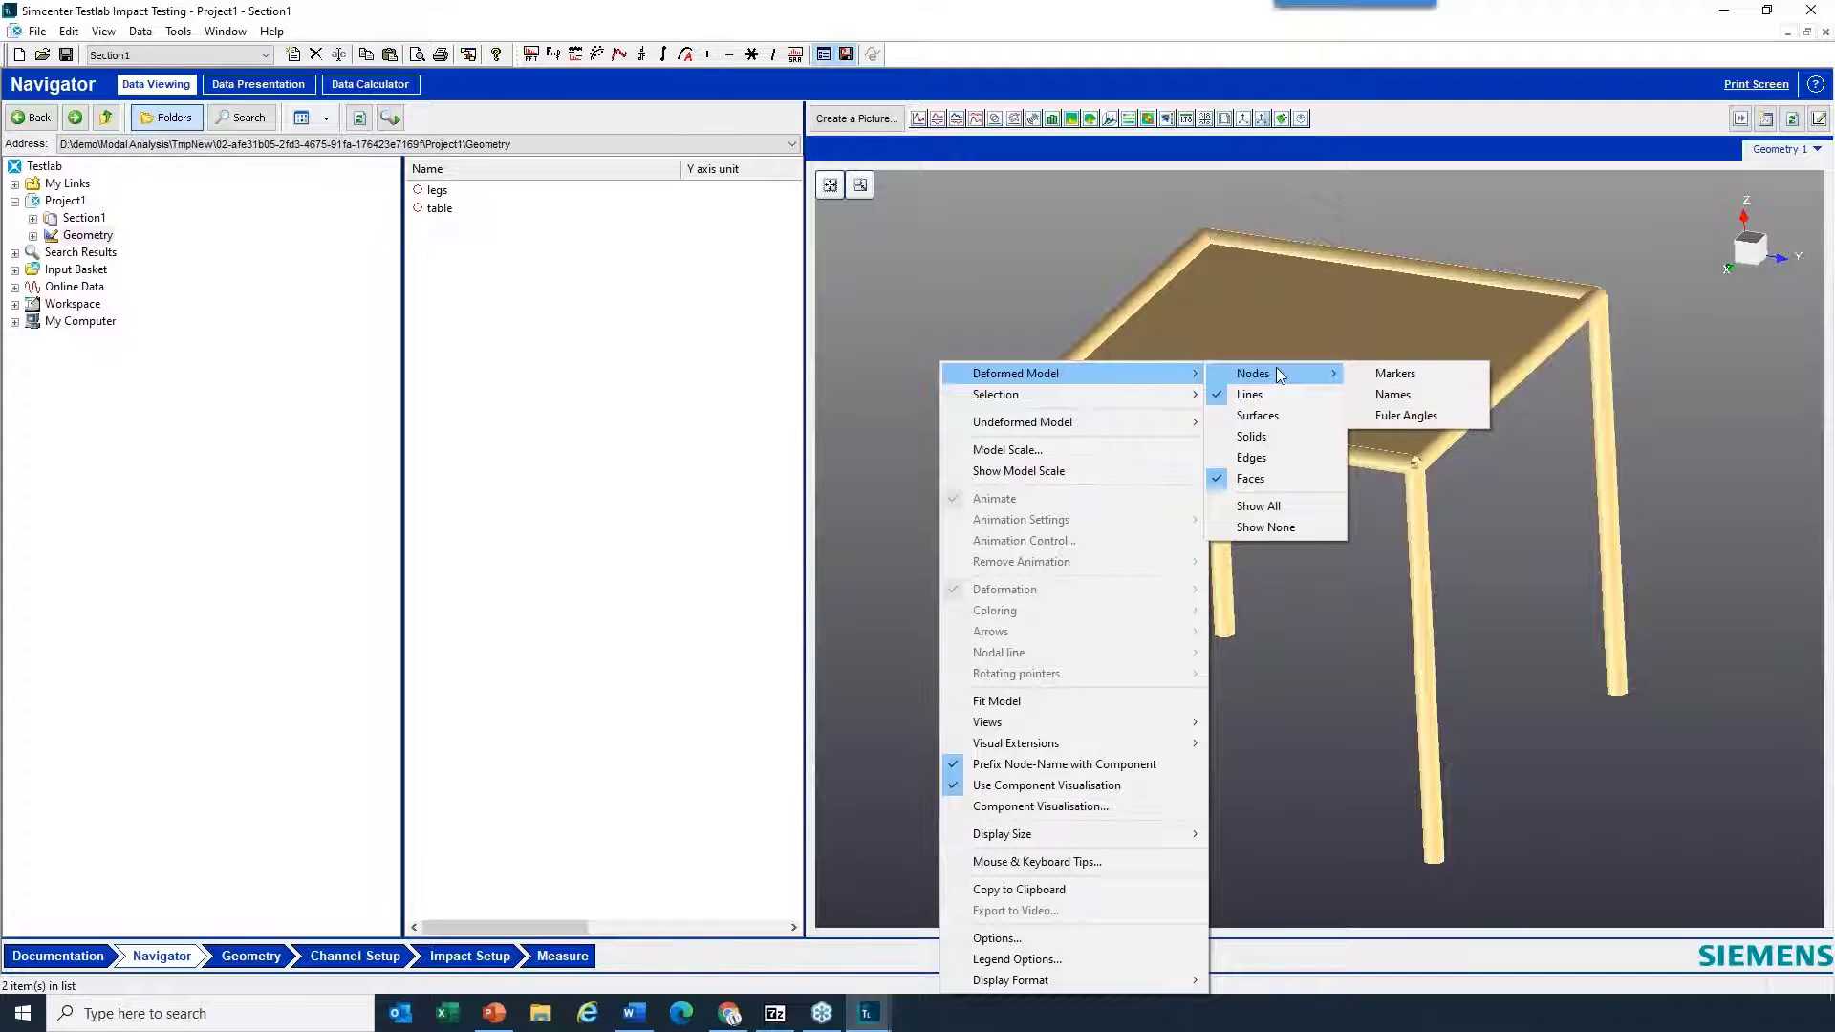
click(1420, 394)
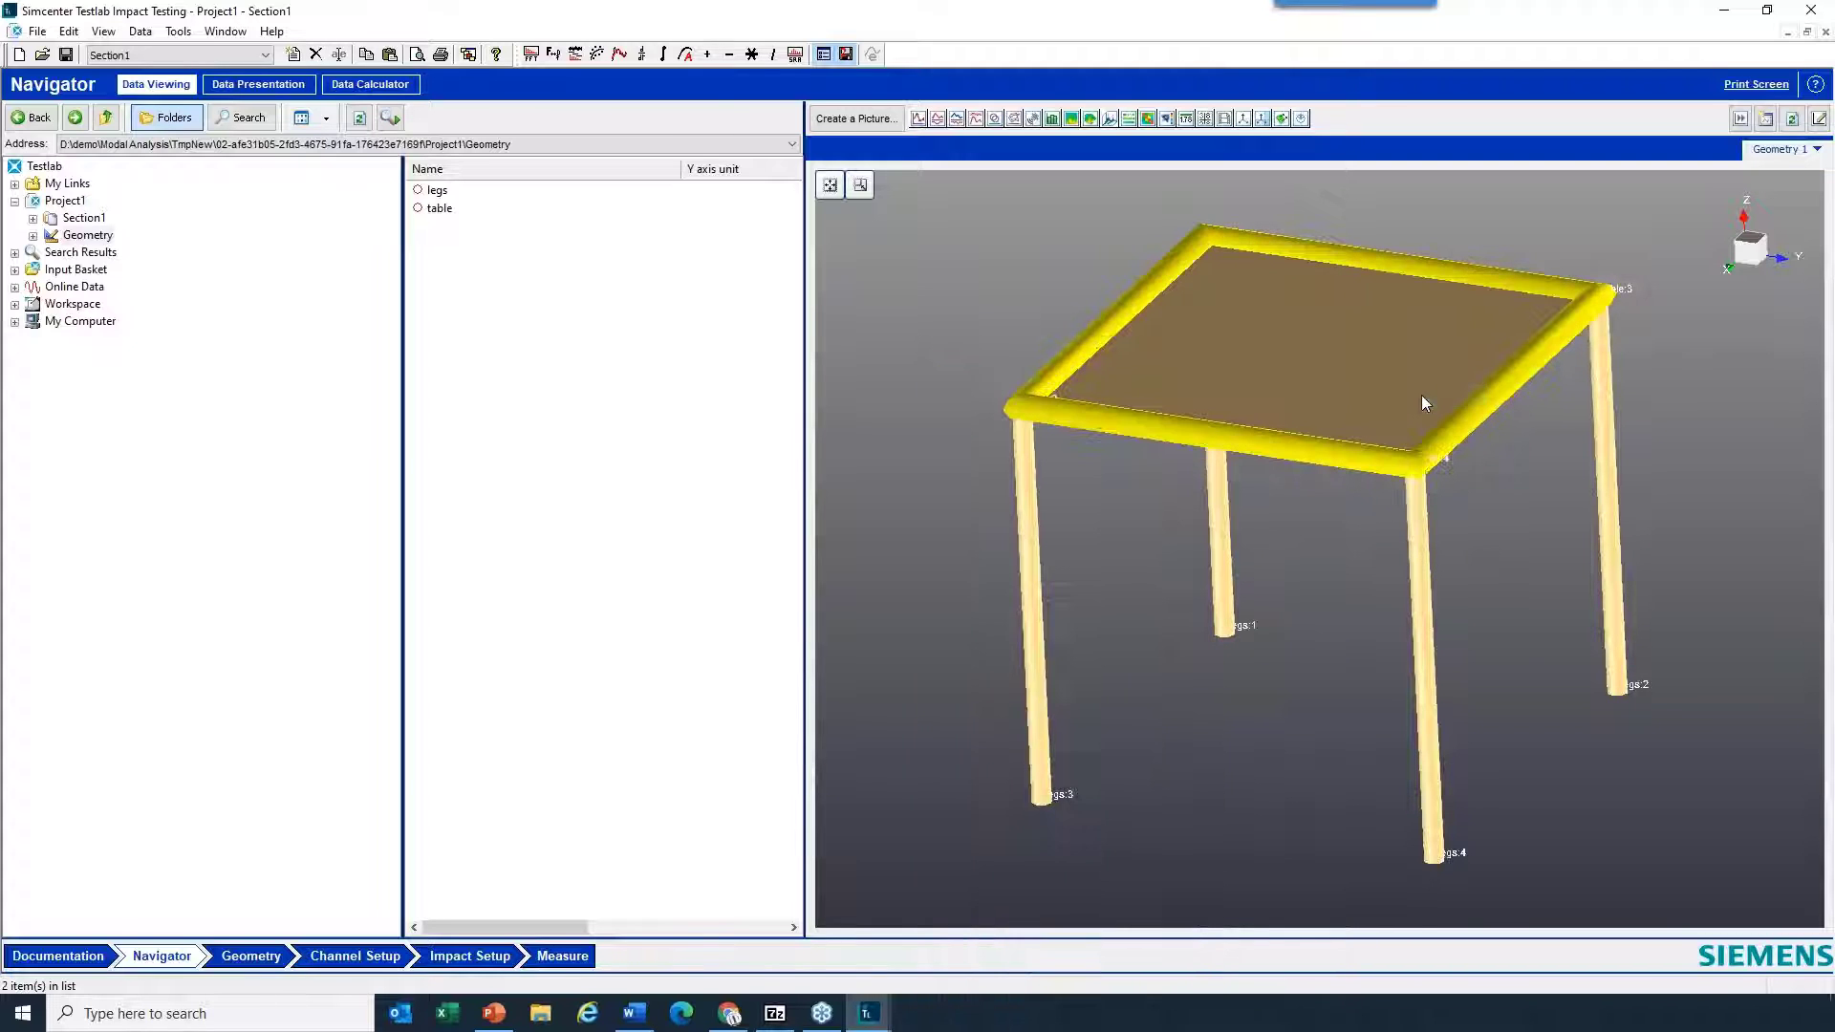
- Set the node marker font size to Large in the geometry picture's 3D options
drag(1051, 851, 1102, 770)
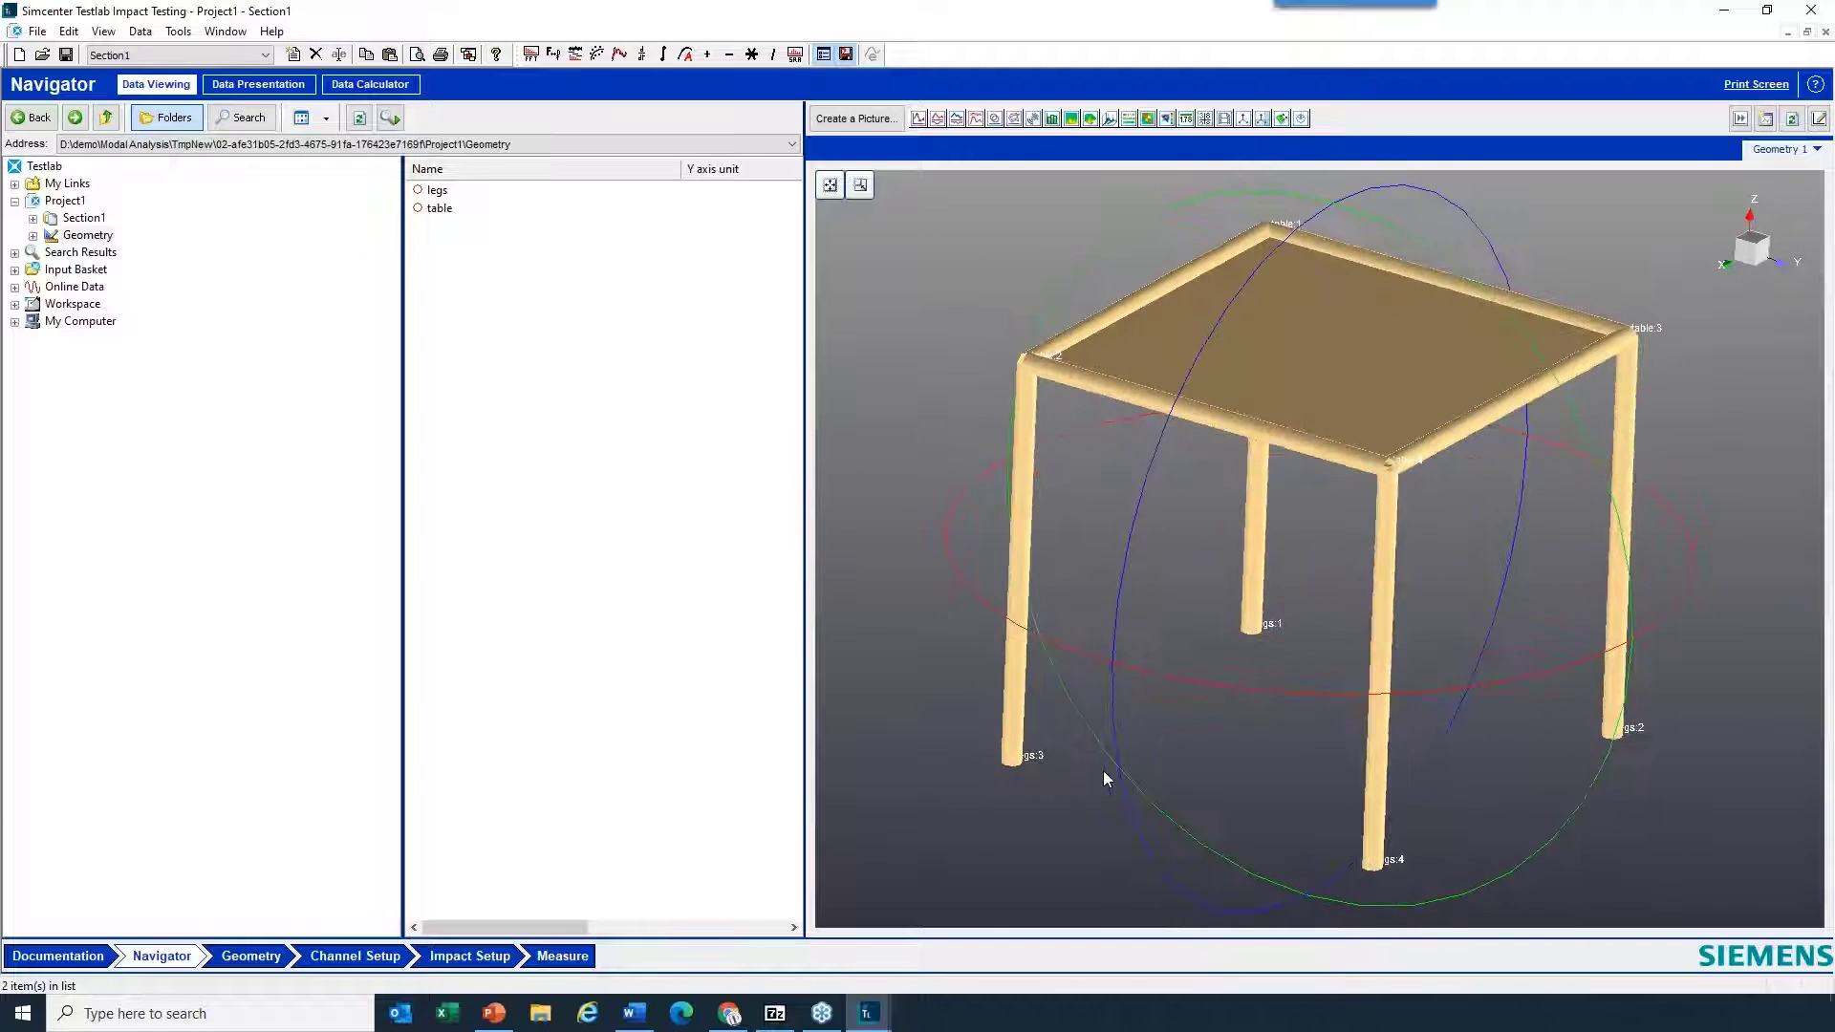
right_click(1126, 760)
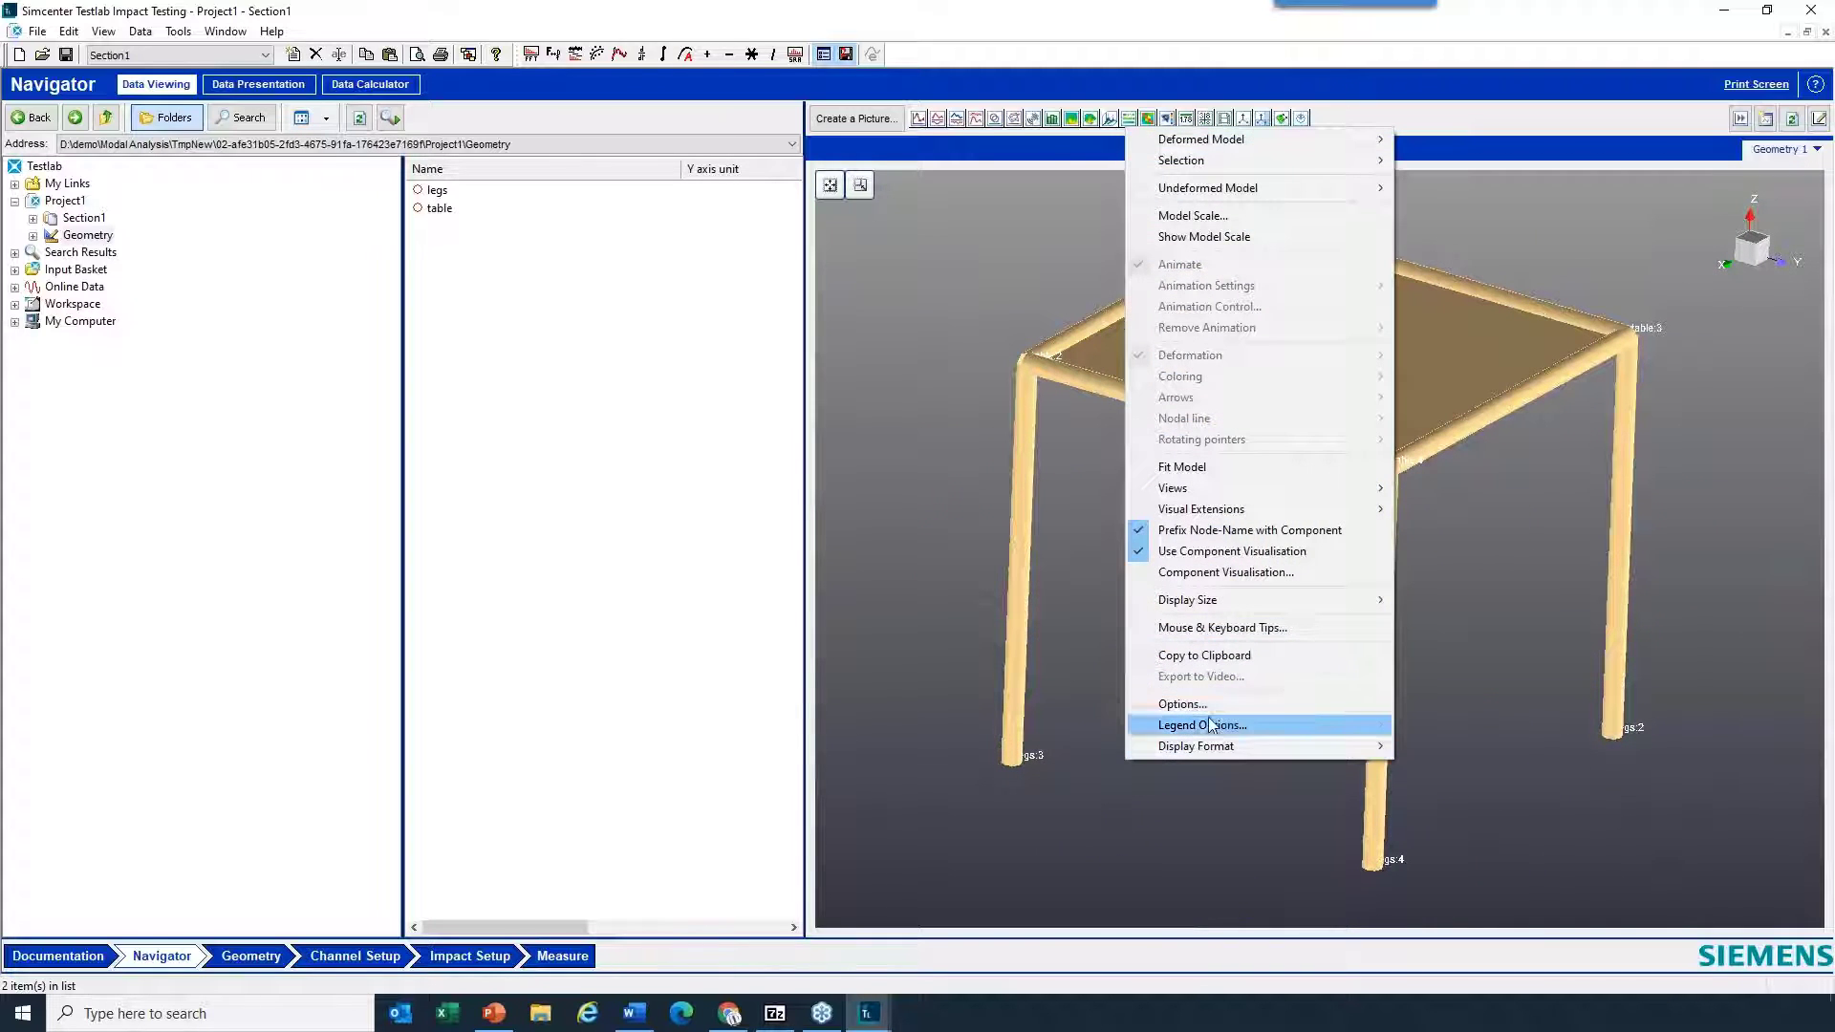
click(1210, 704)
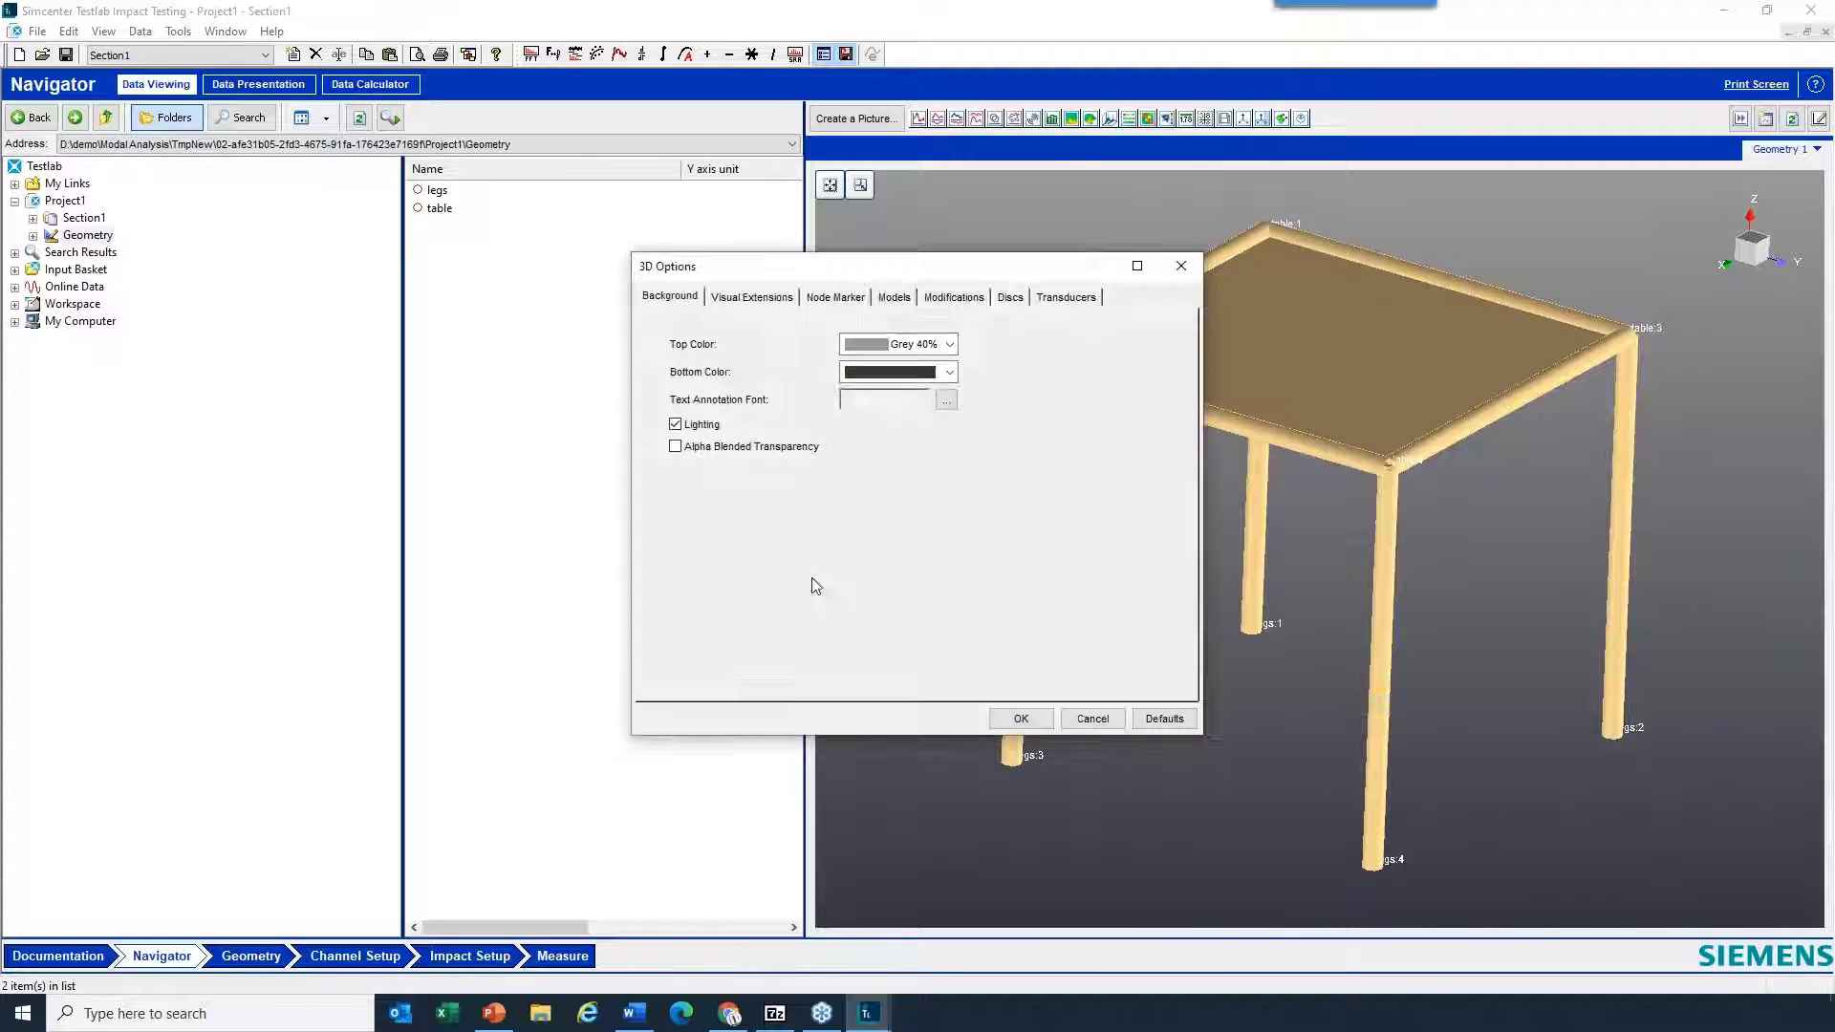
click(847, 298)
click(799, 426)
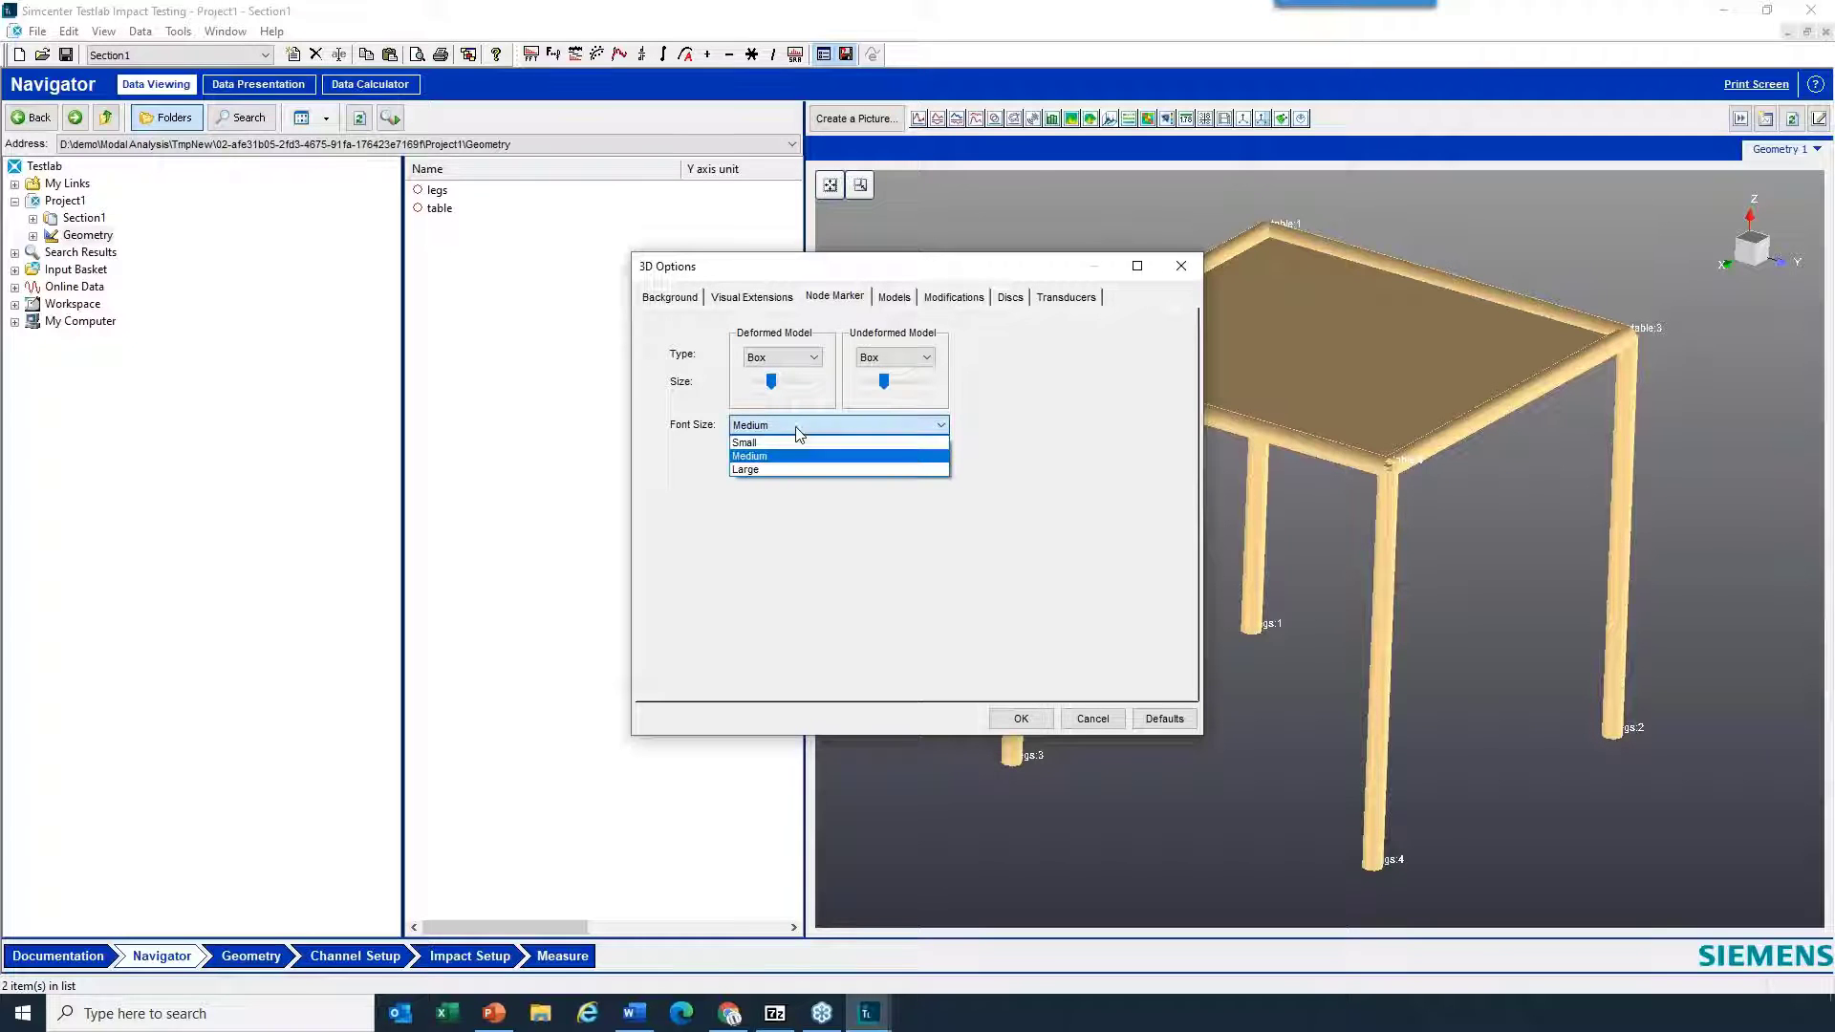
click(802, 471)
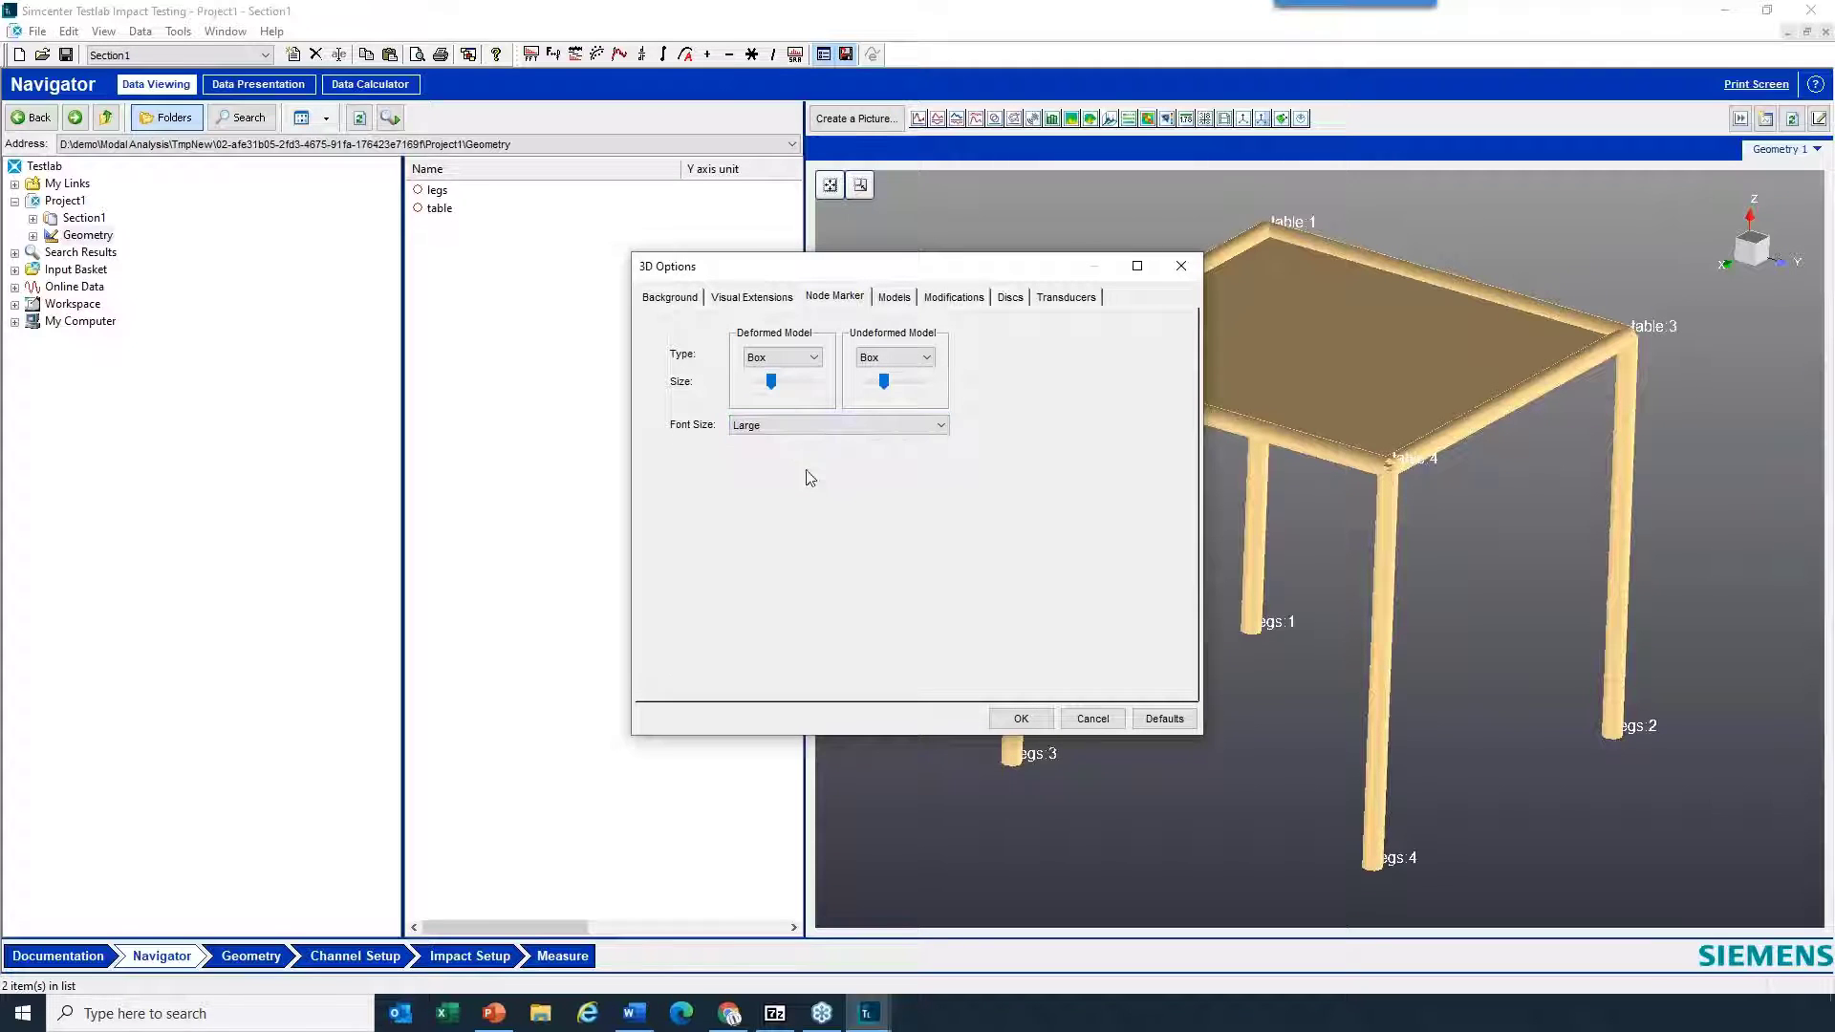
click(1021, 718)
- Set the bottom background color of the geometry picture to White in the 3D options
drag(1355, 747, 1178, 736)
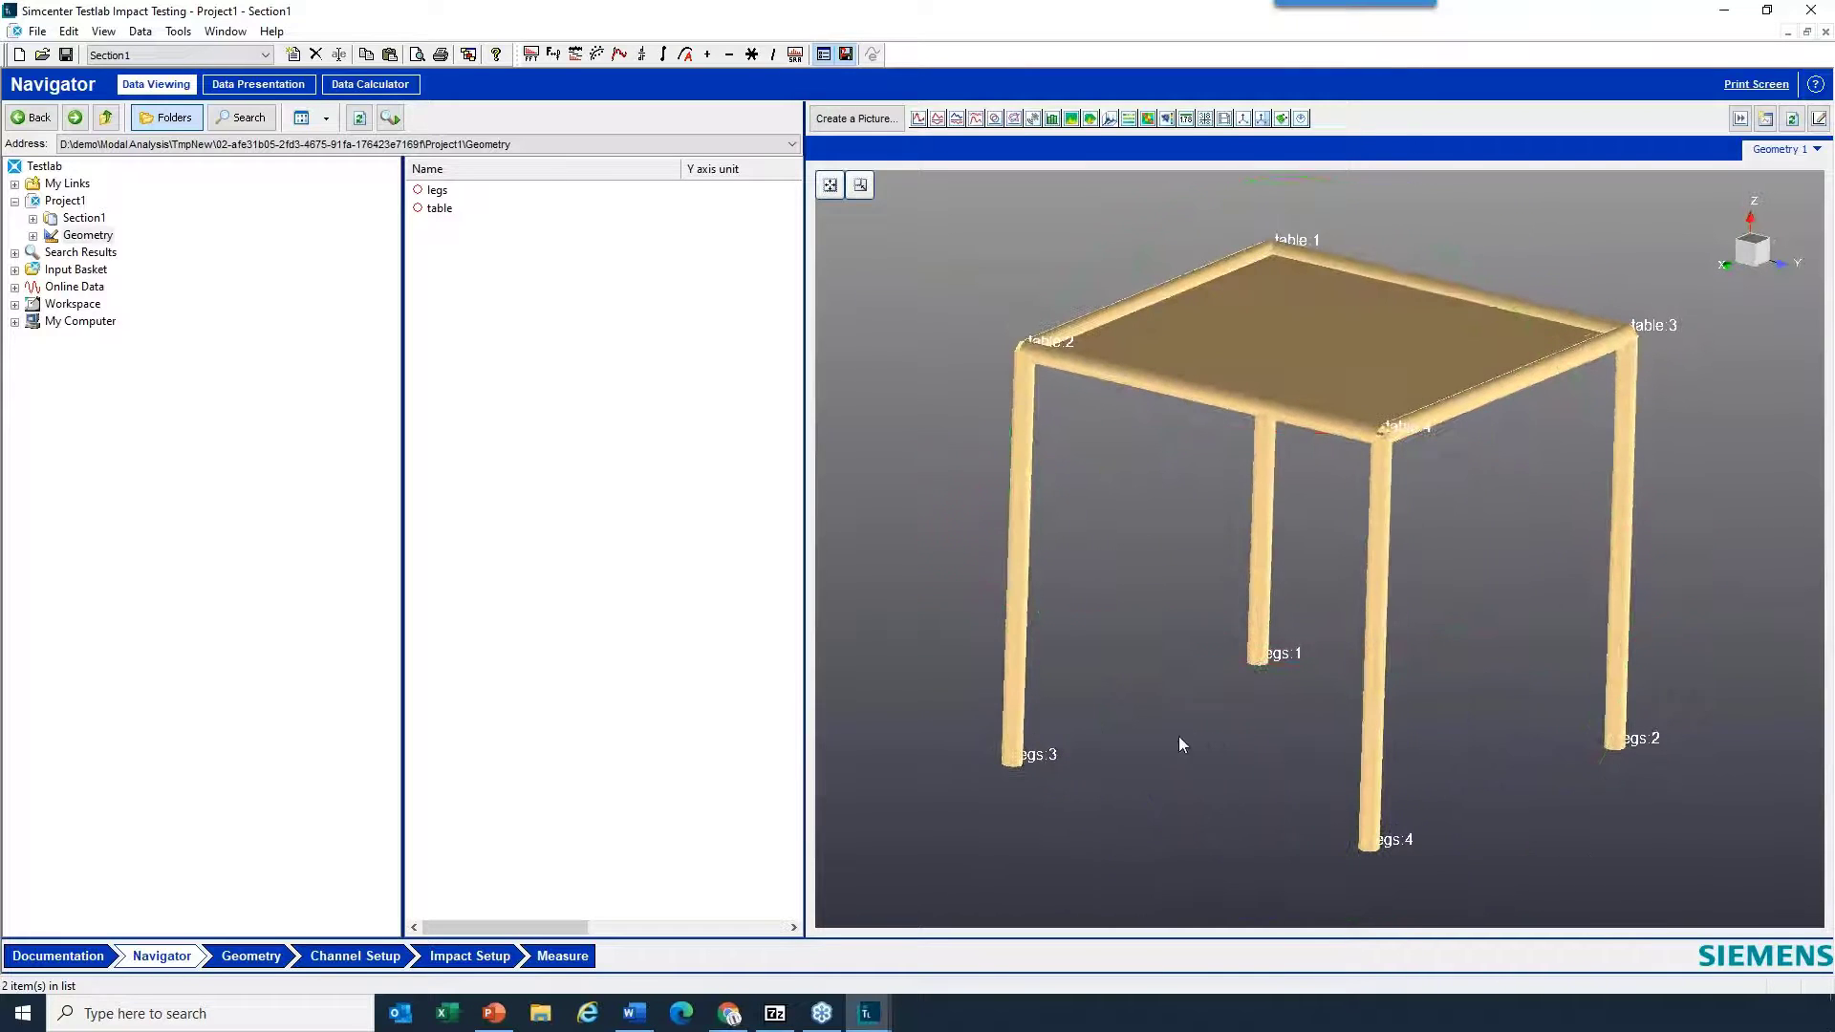
right_click(1182, 743)
click(1247, 685)
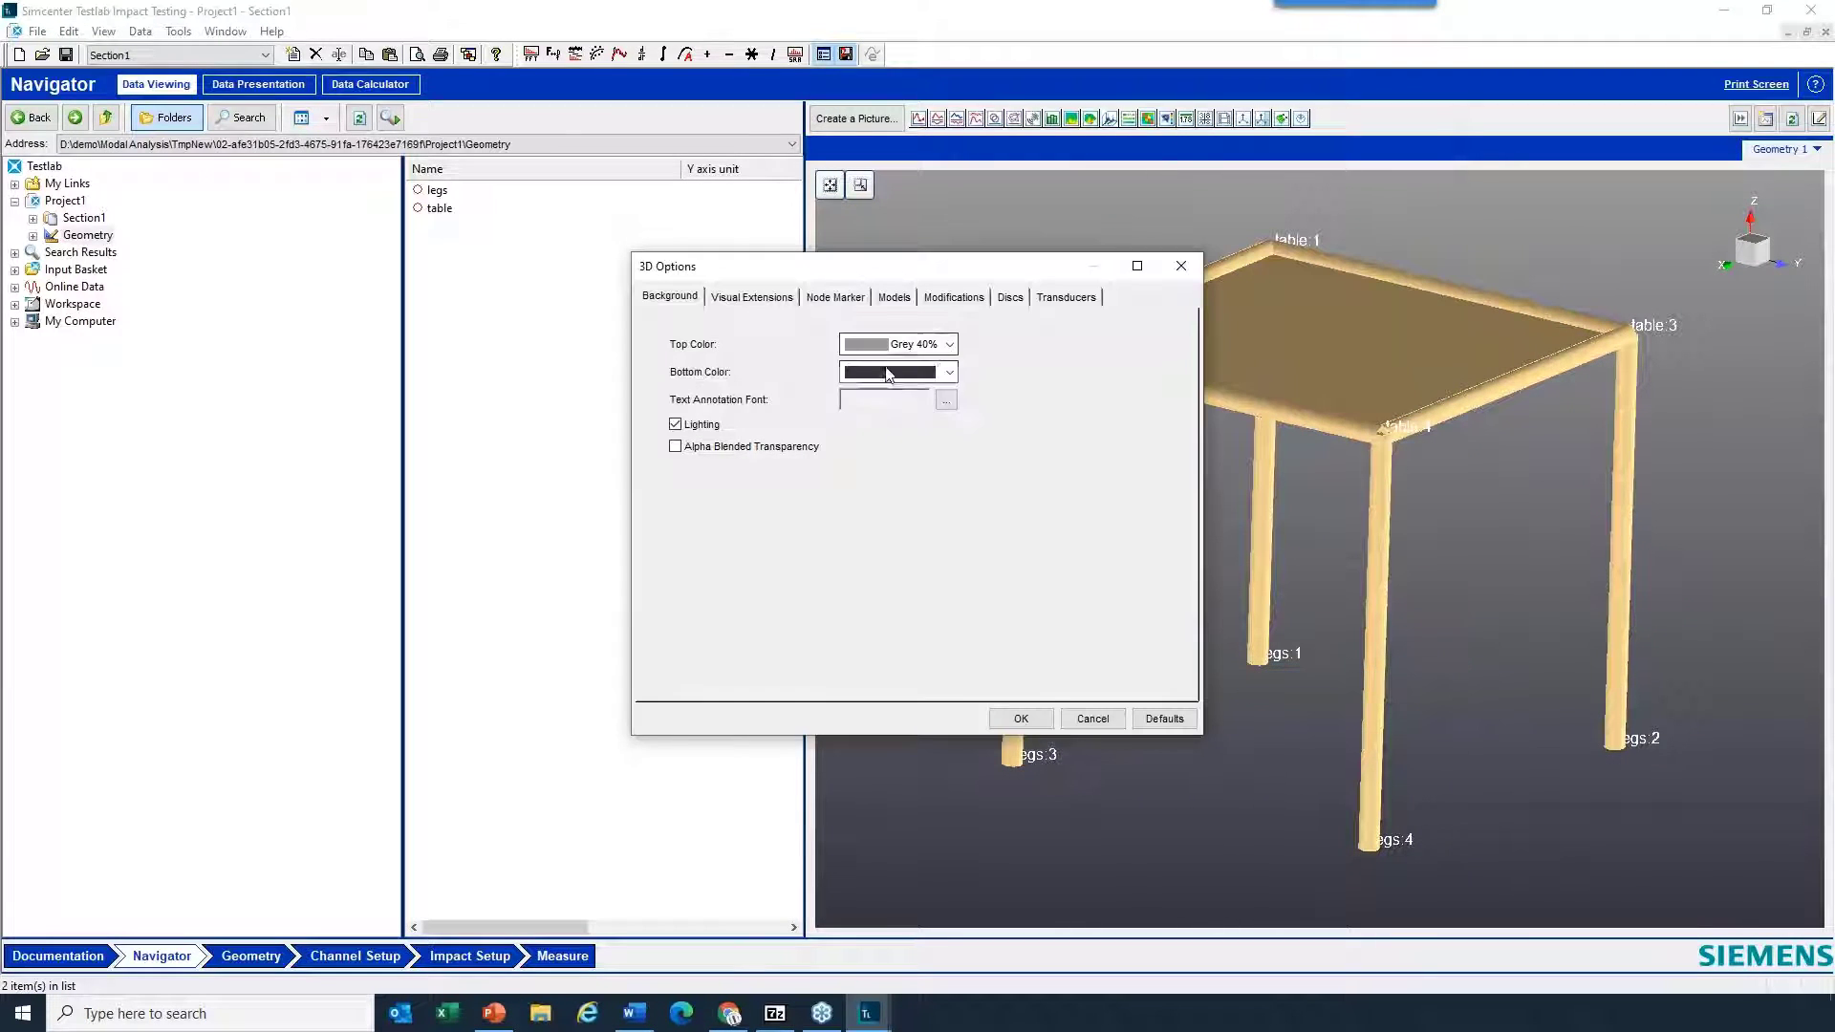
click(888, 375)
click(881, 407)
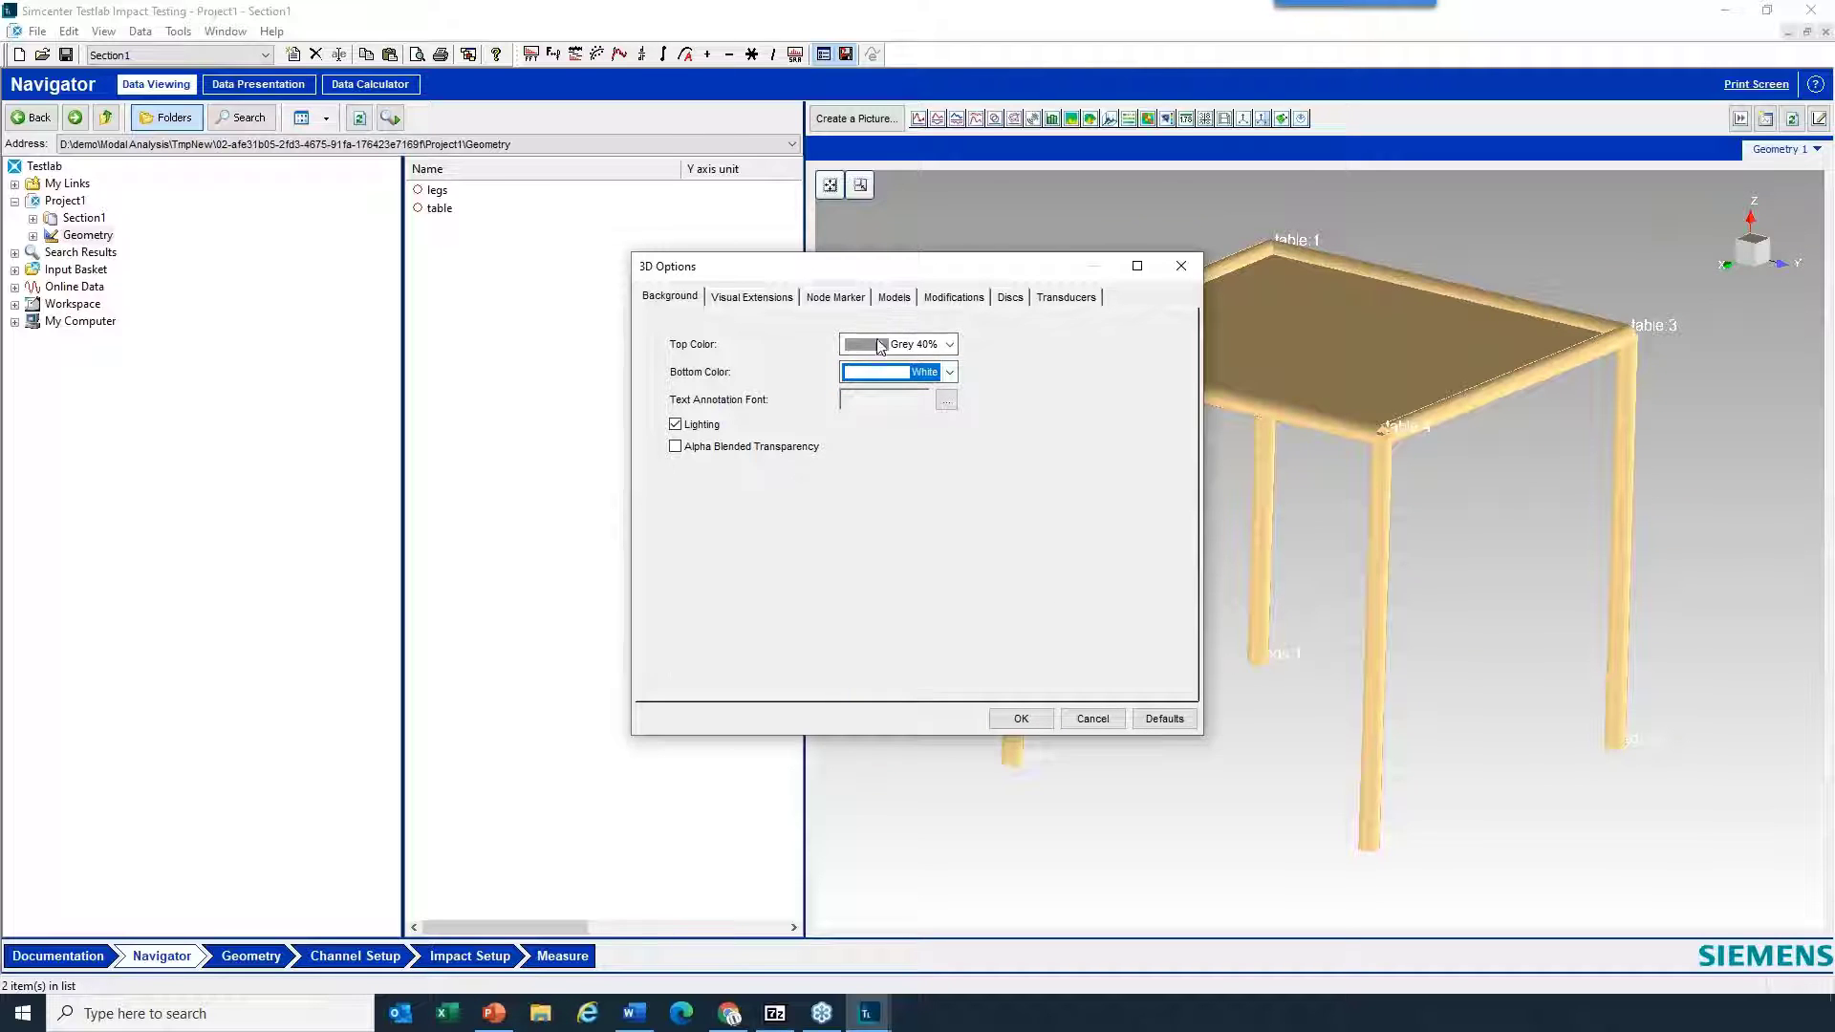
- Set the text annotation font color to Black and apply the 3D options to the geometry picture
click(946, 399)
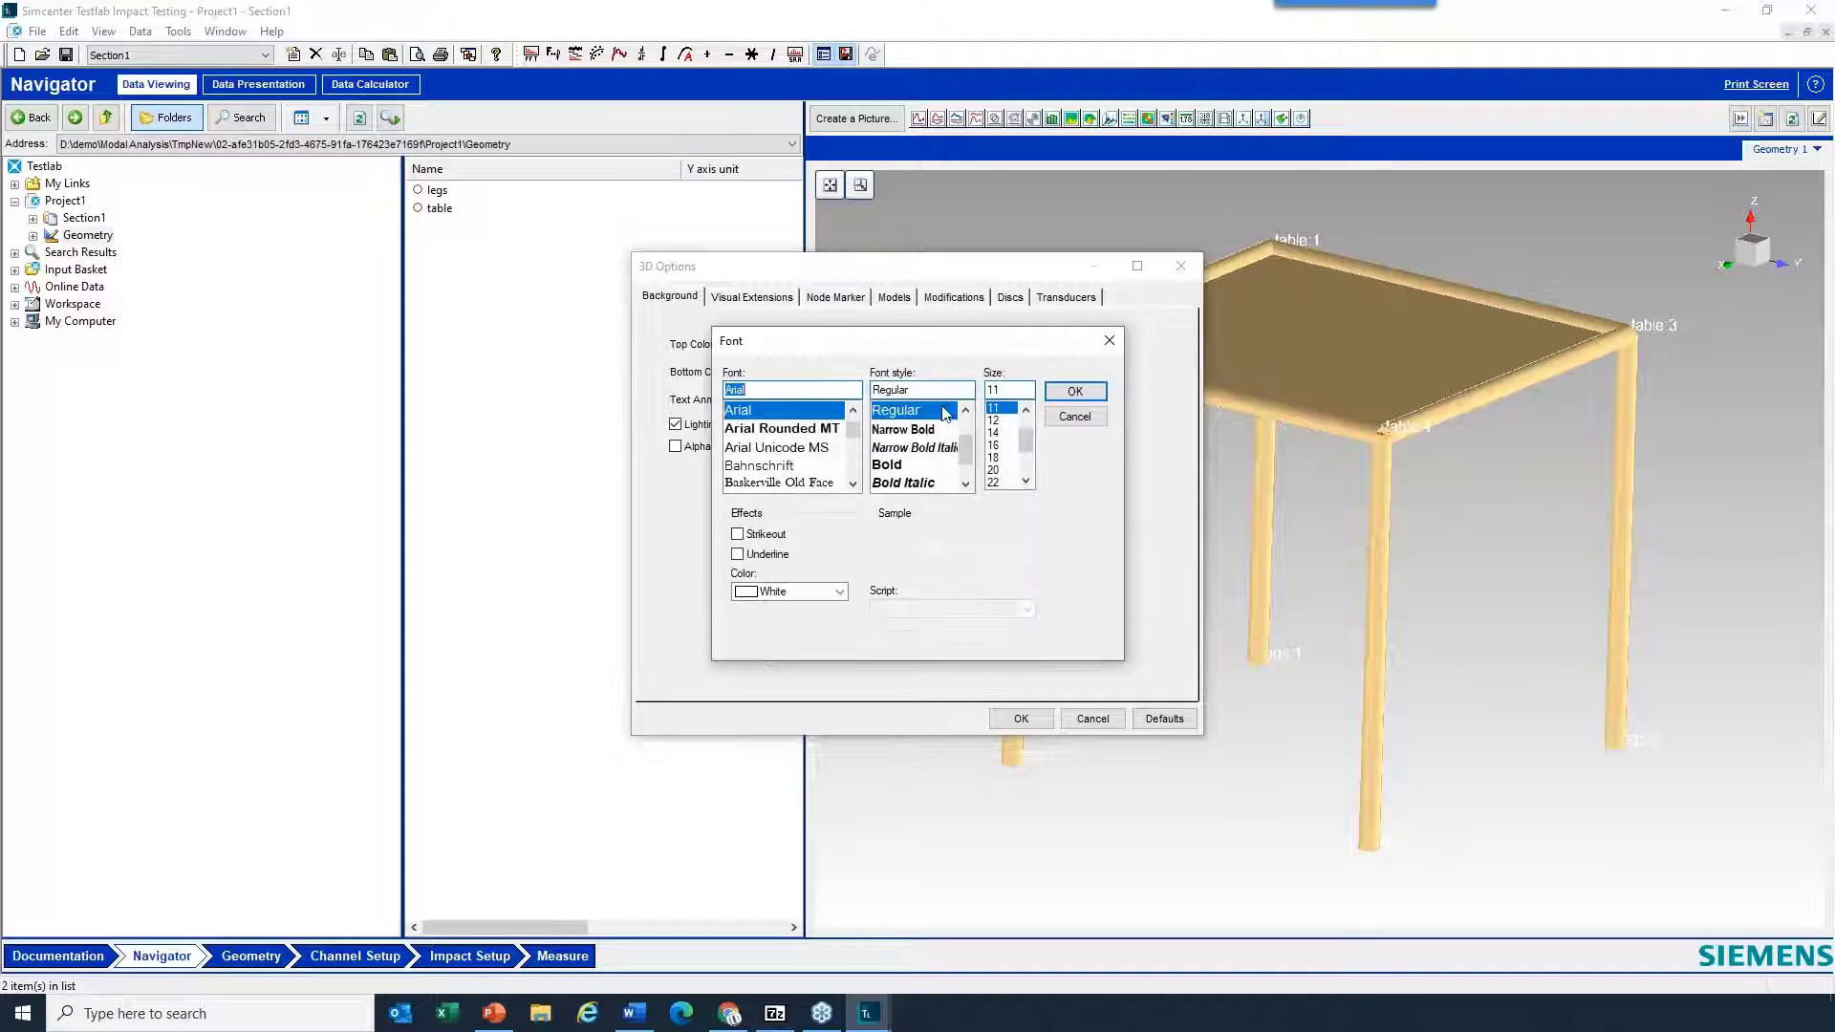
click(812, 593)
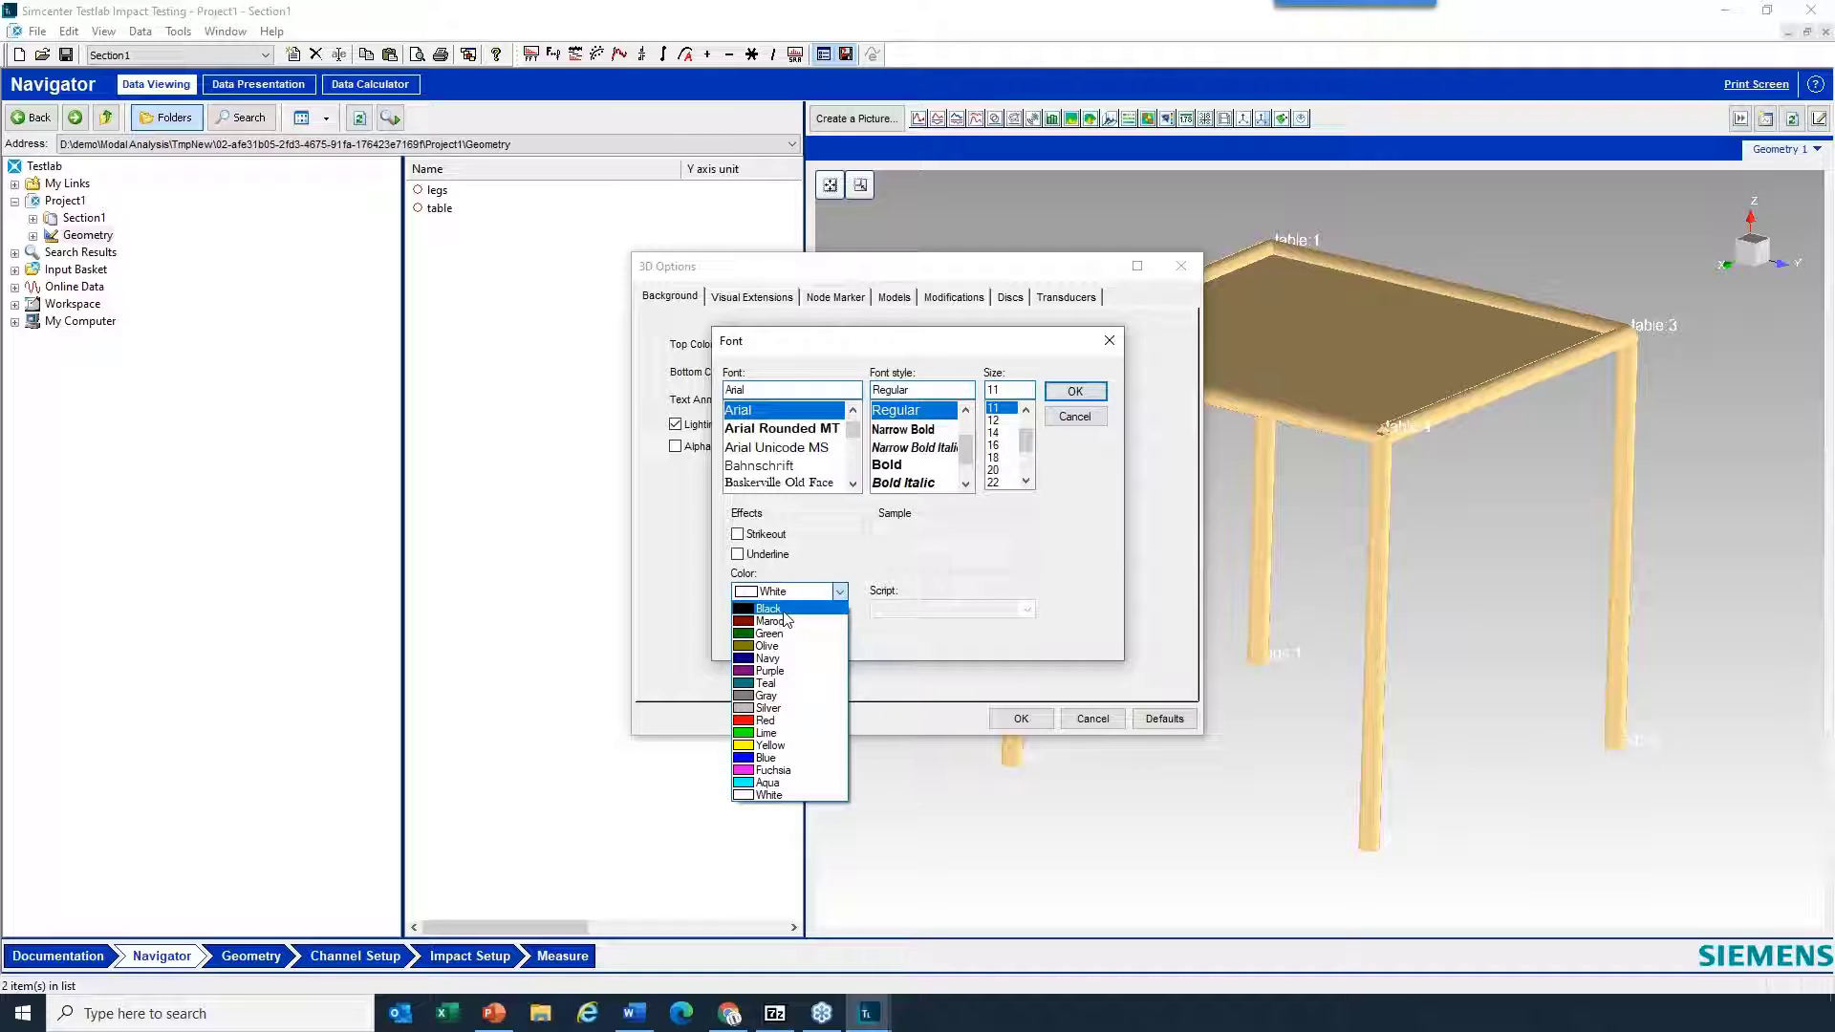
click(785, 612)
click(1075, 392)
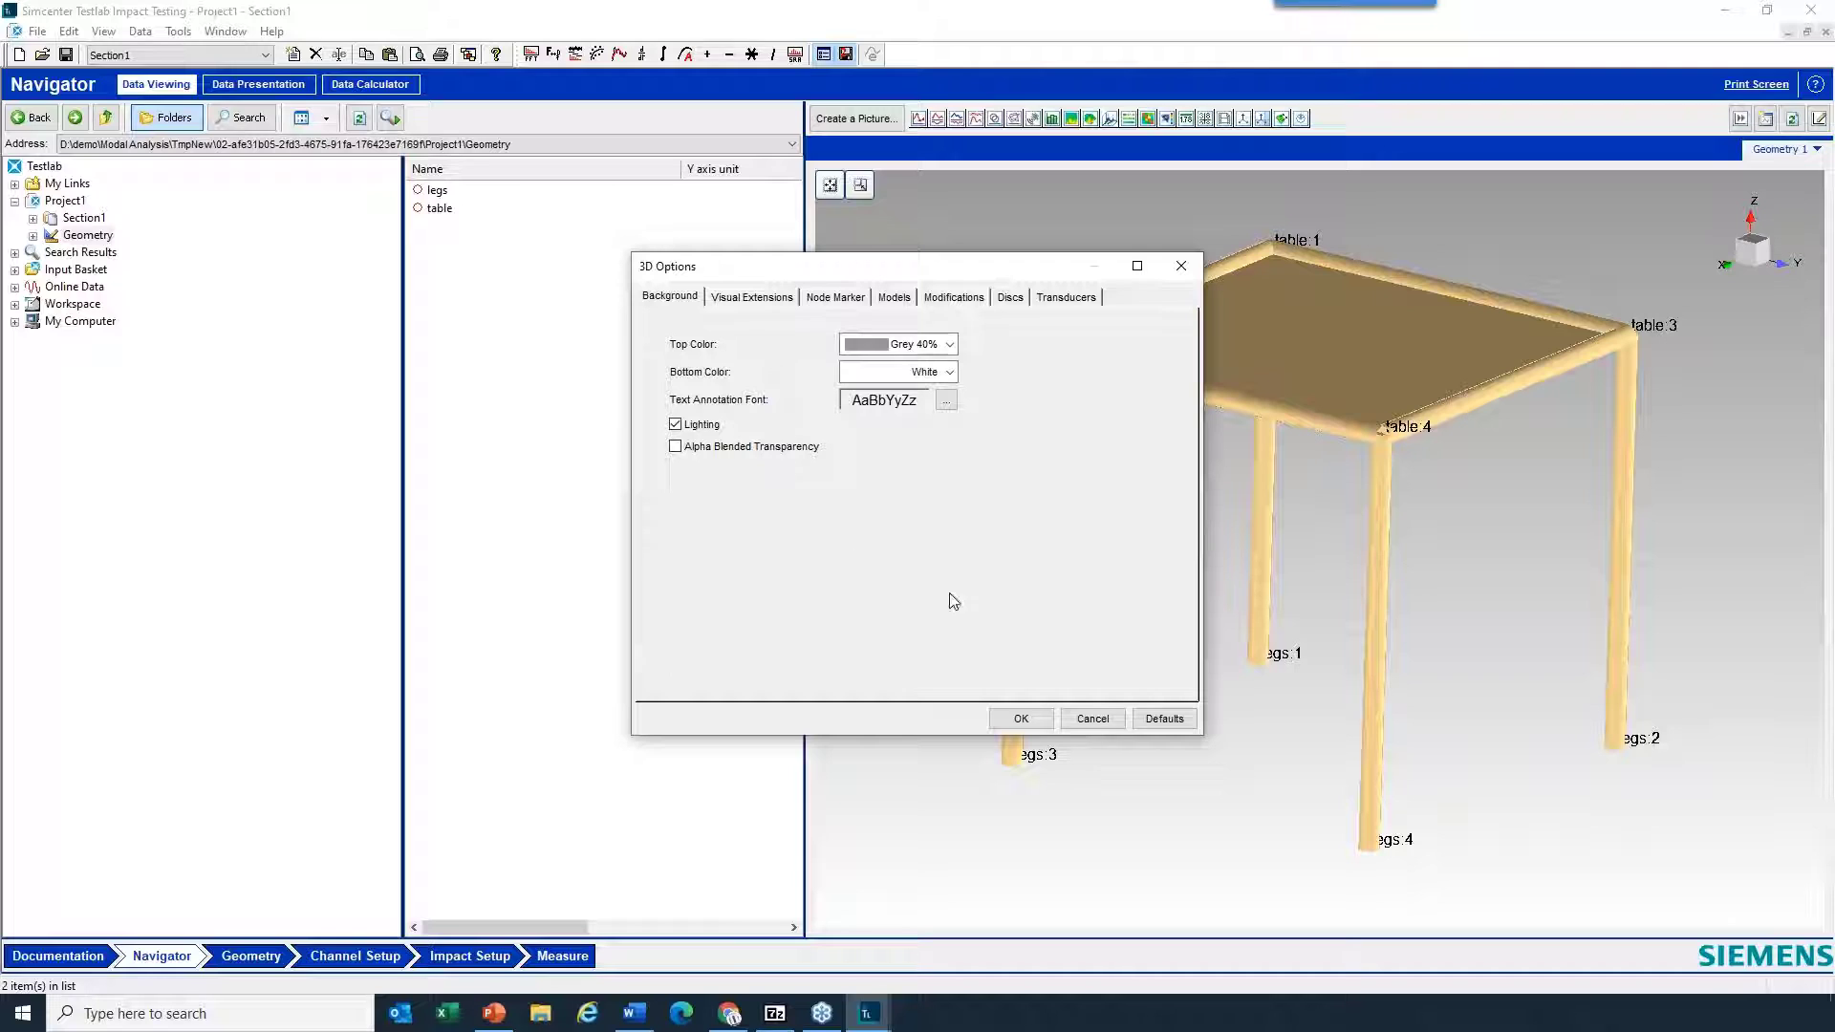
click(1033, 714)
drag(1409, 682, 1150, 677)
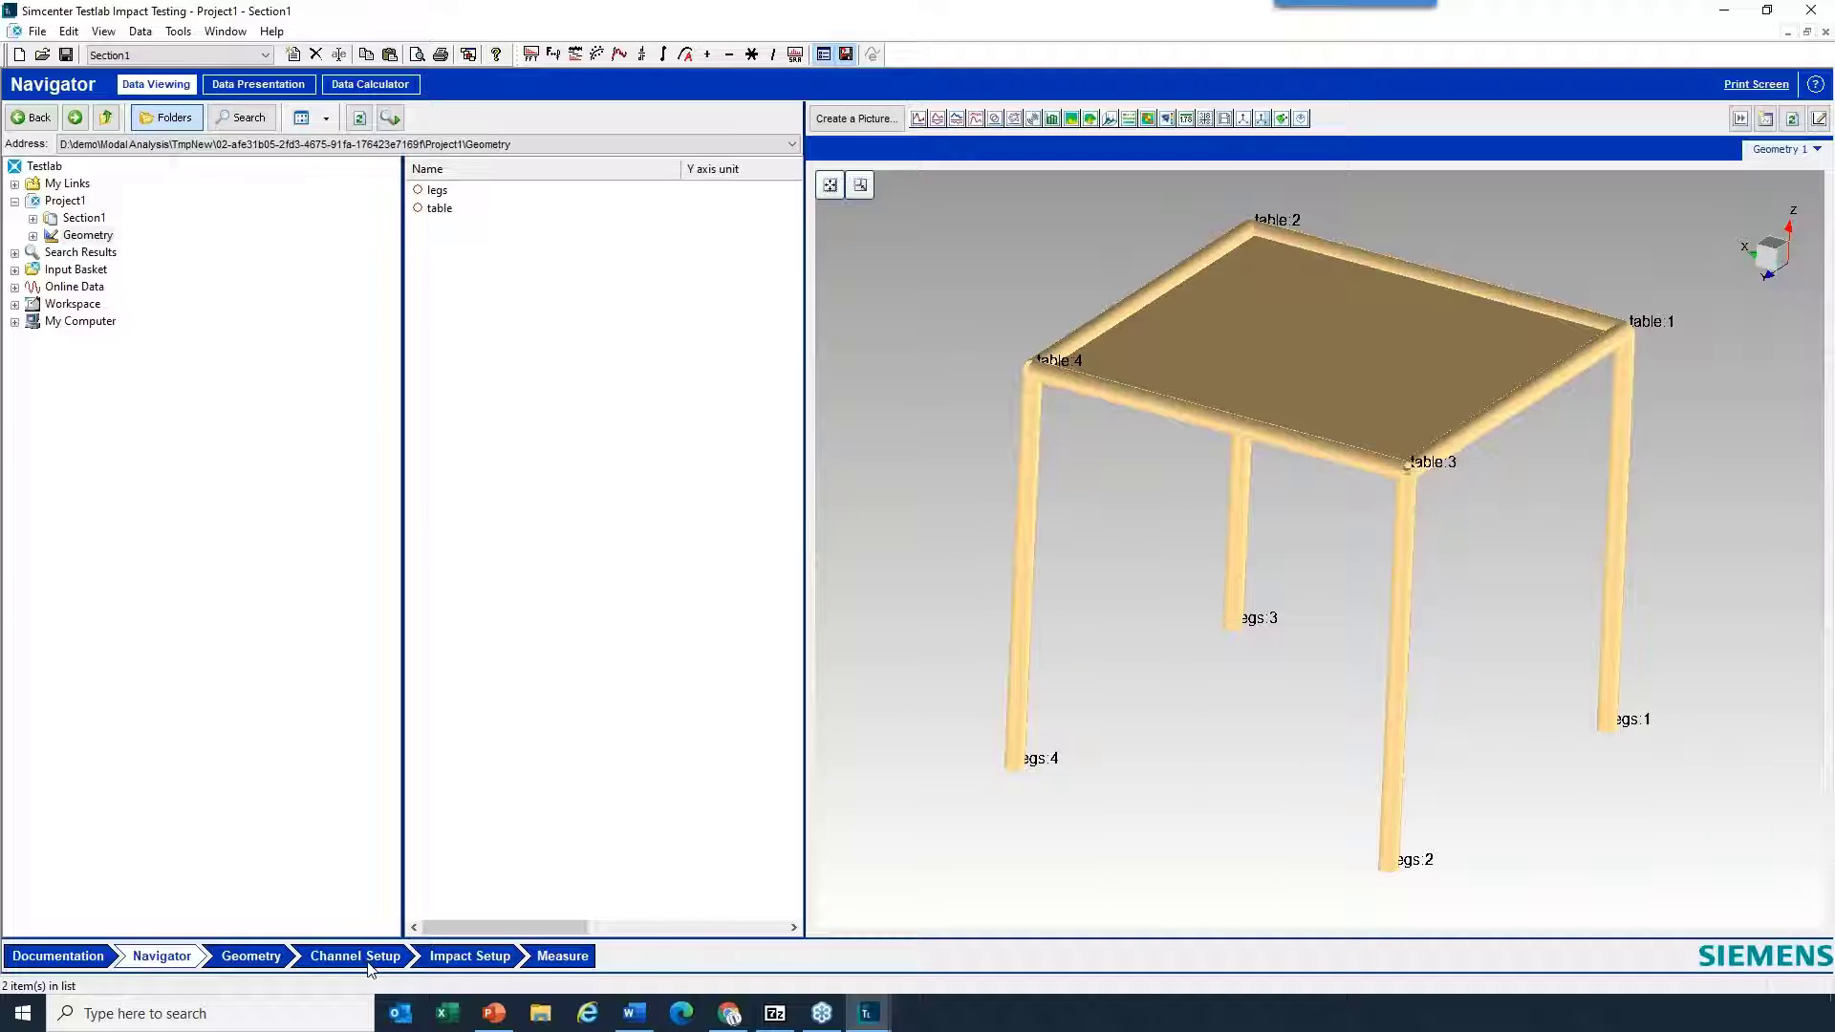
- Delete the table and legs components from Project1's geometry on the Geometry sheet
click(277, 961)
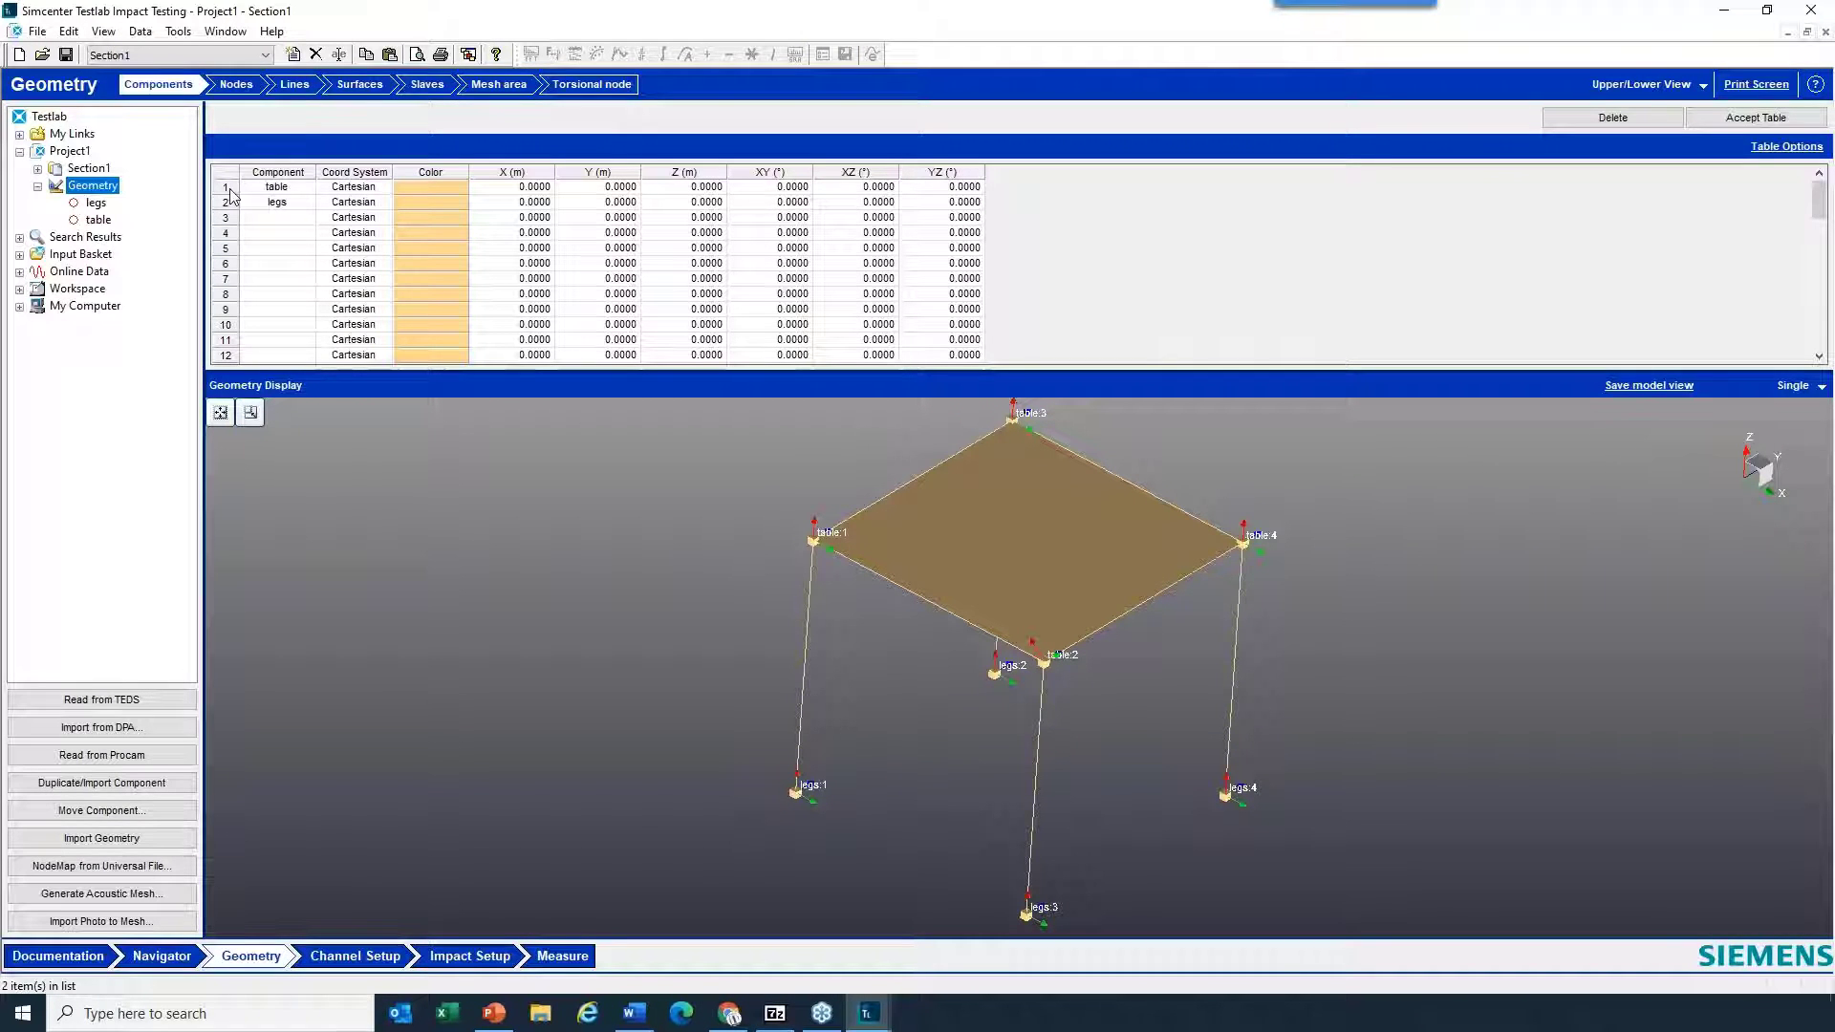
click(230, 191)
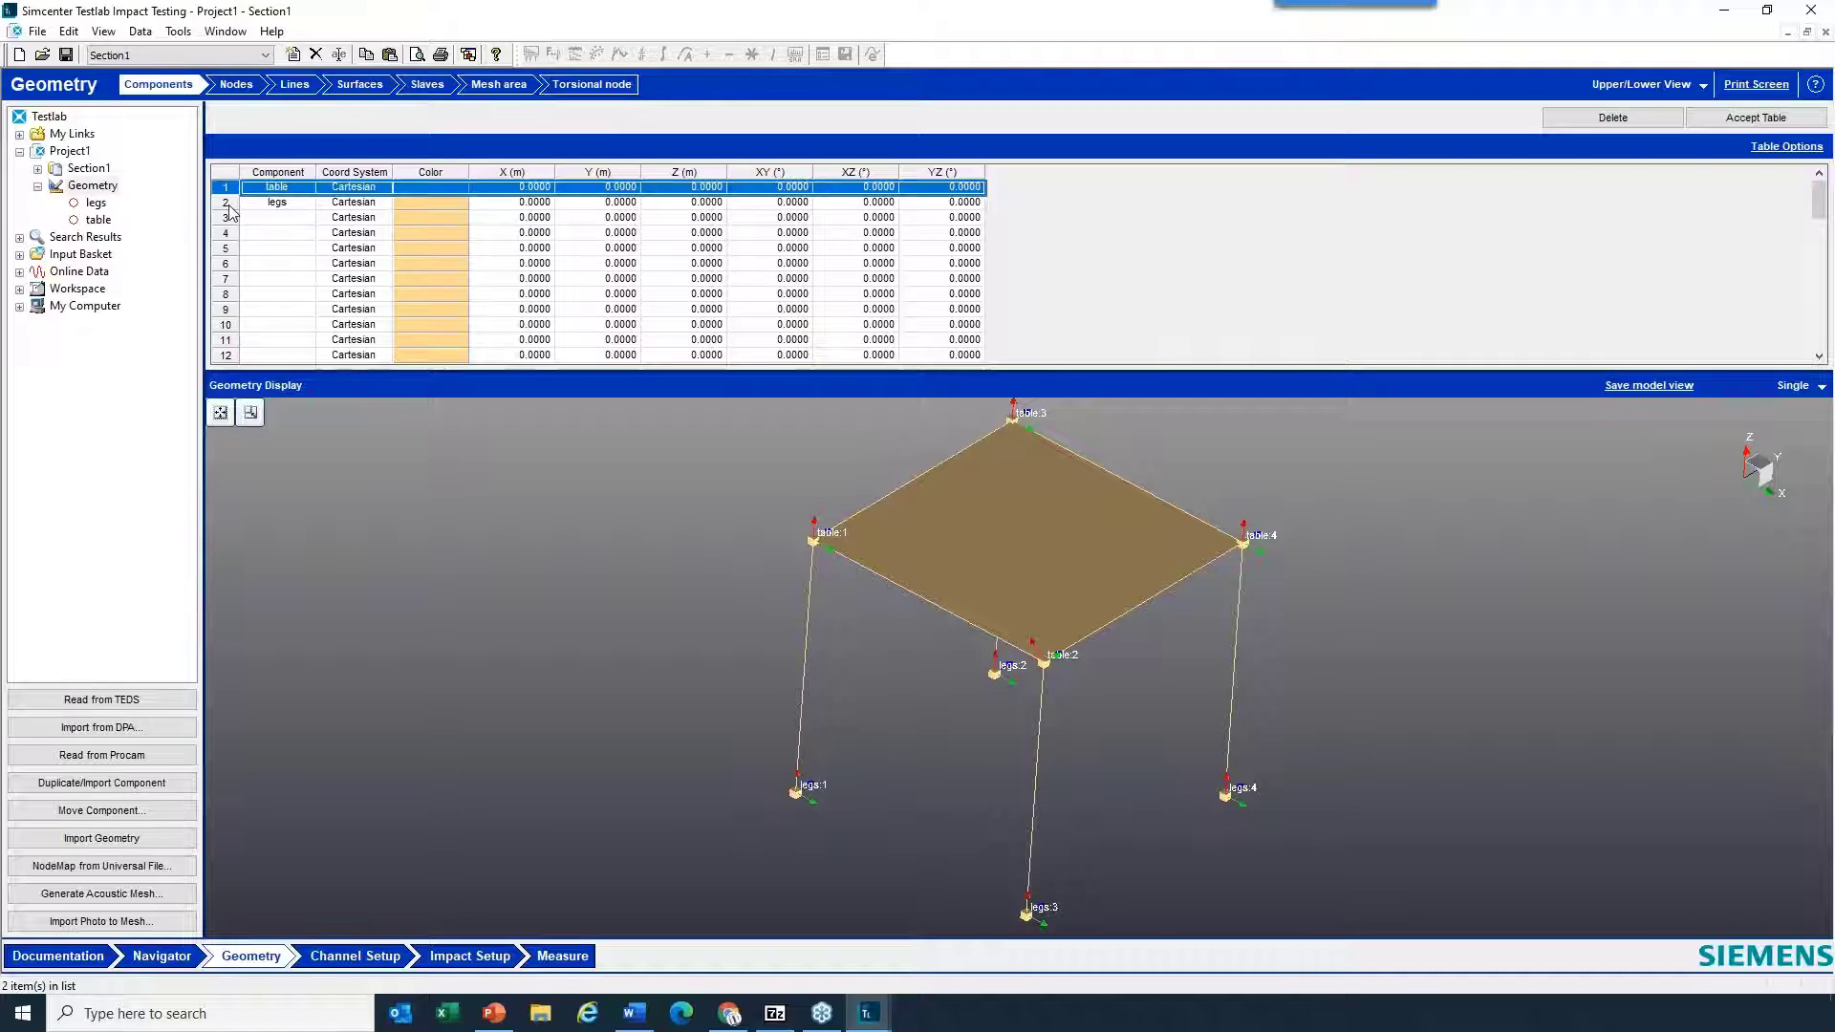
shift+click(229, 204)
click(1612, 117)
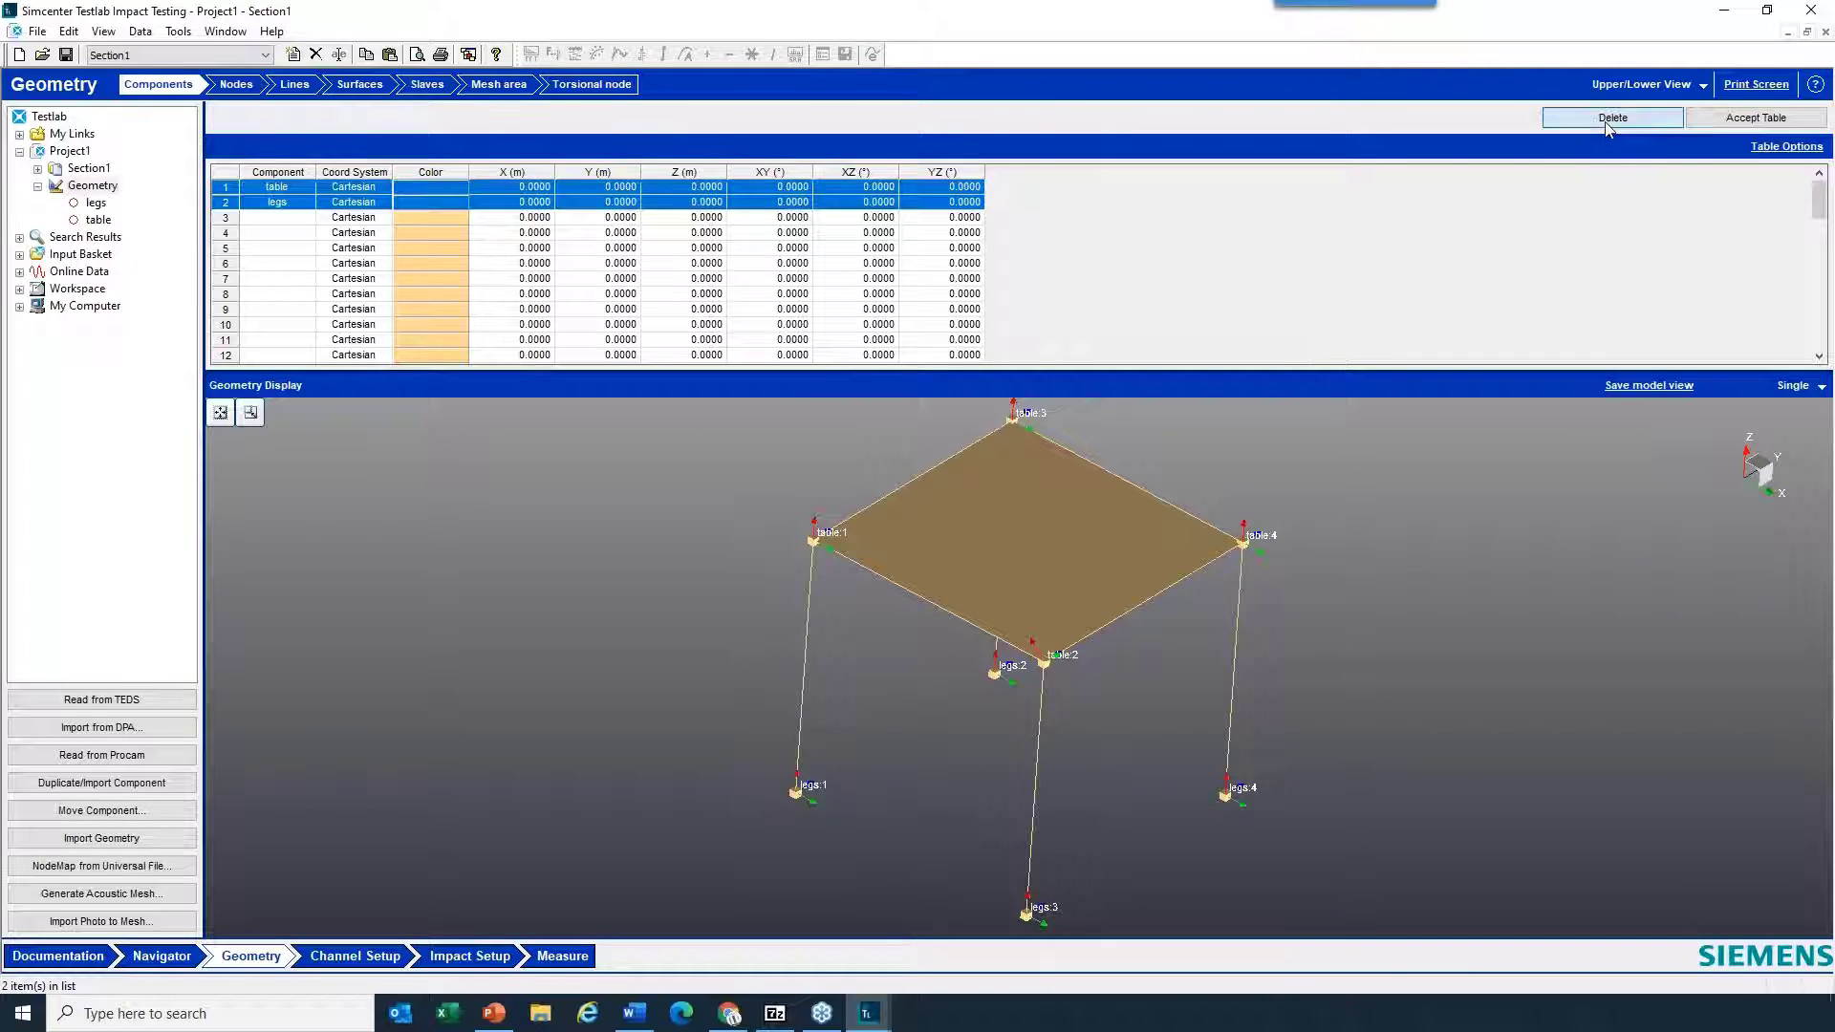
- Create a component named table with a Cylindrical coordinate system and accept the component table
click(302, 191)
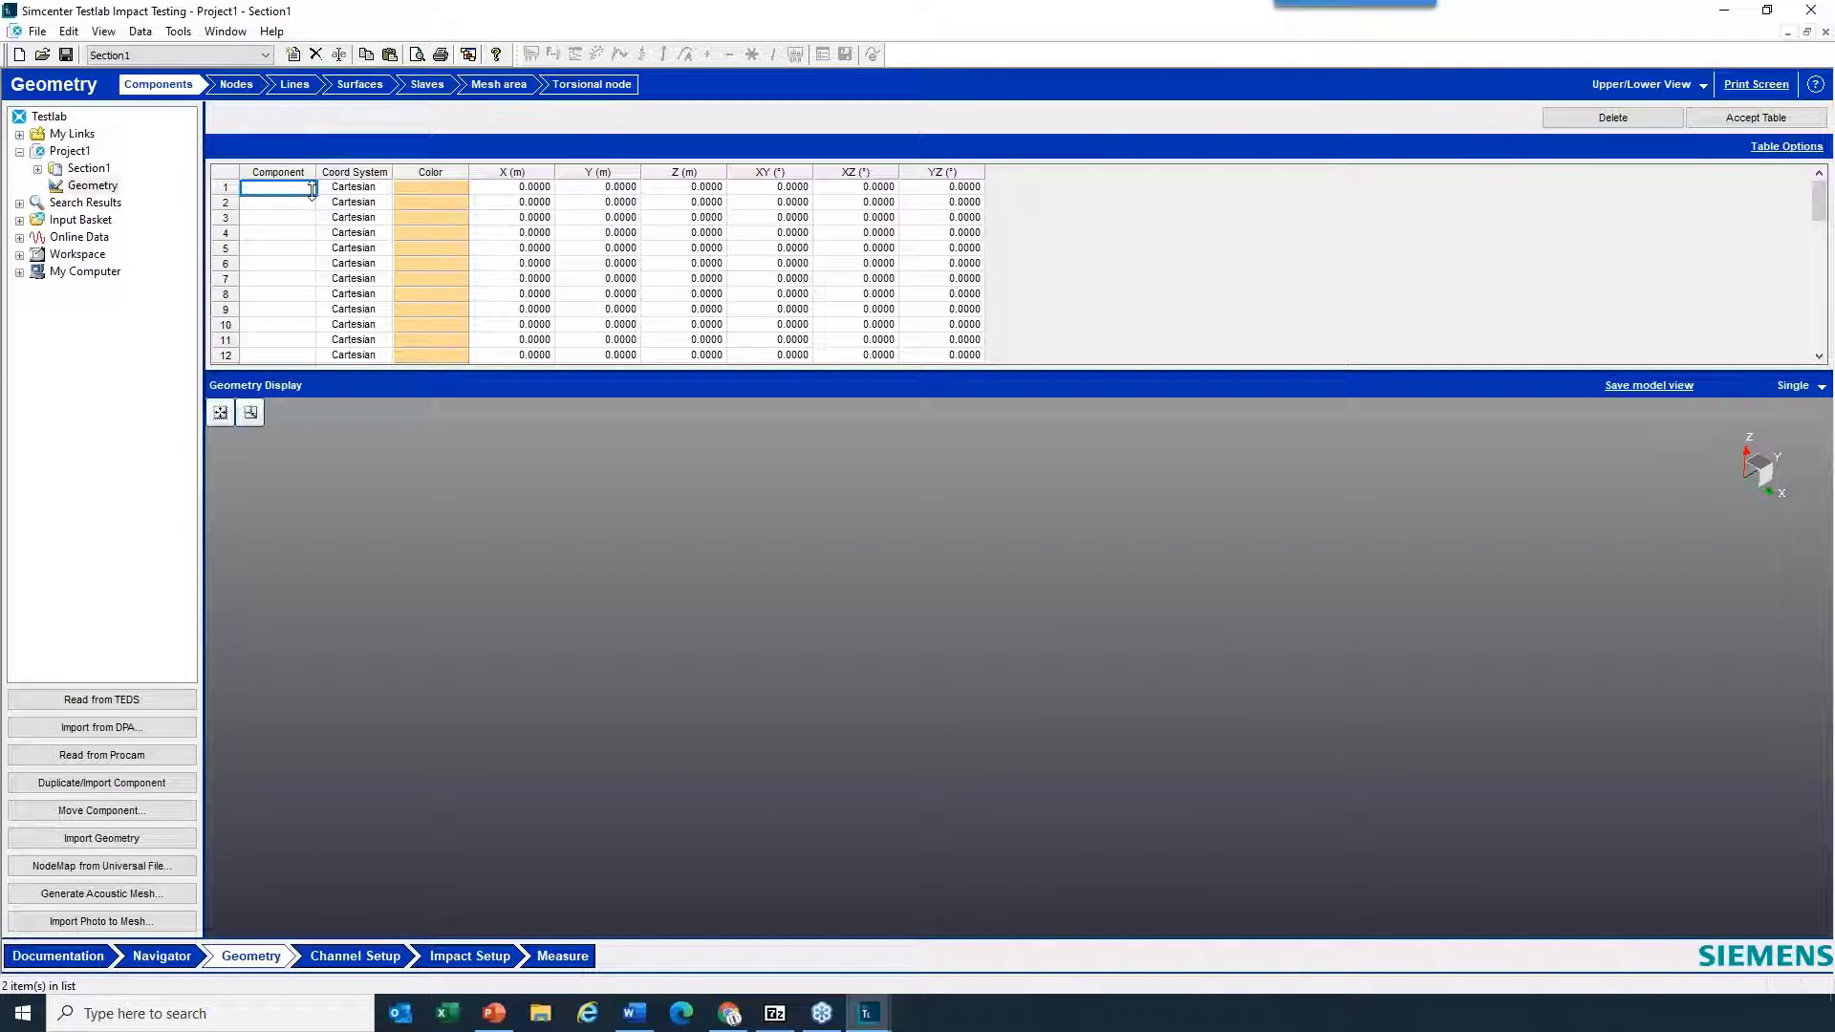
text(table)
key(Return)
click(355, 187)
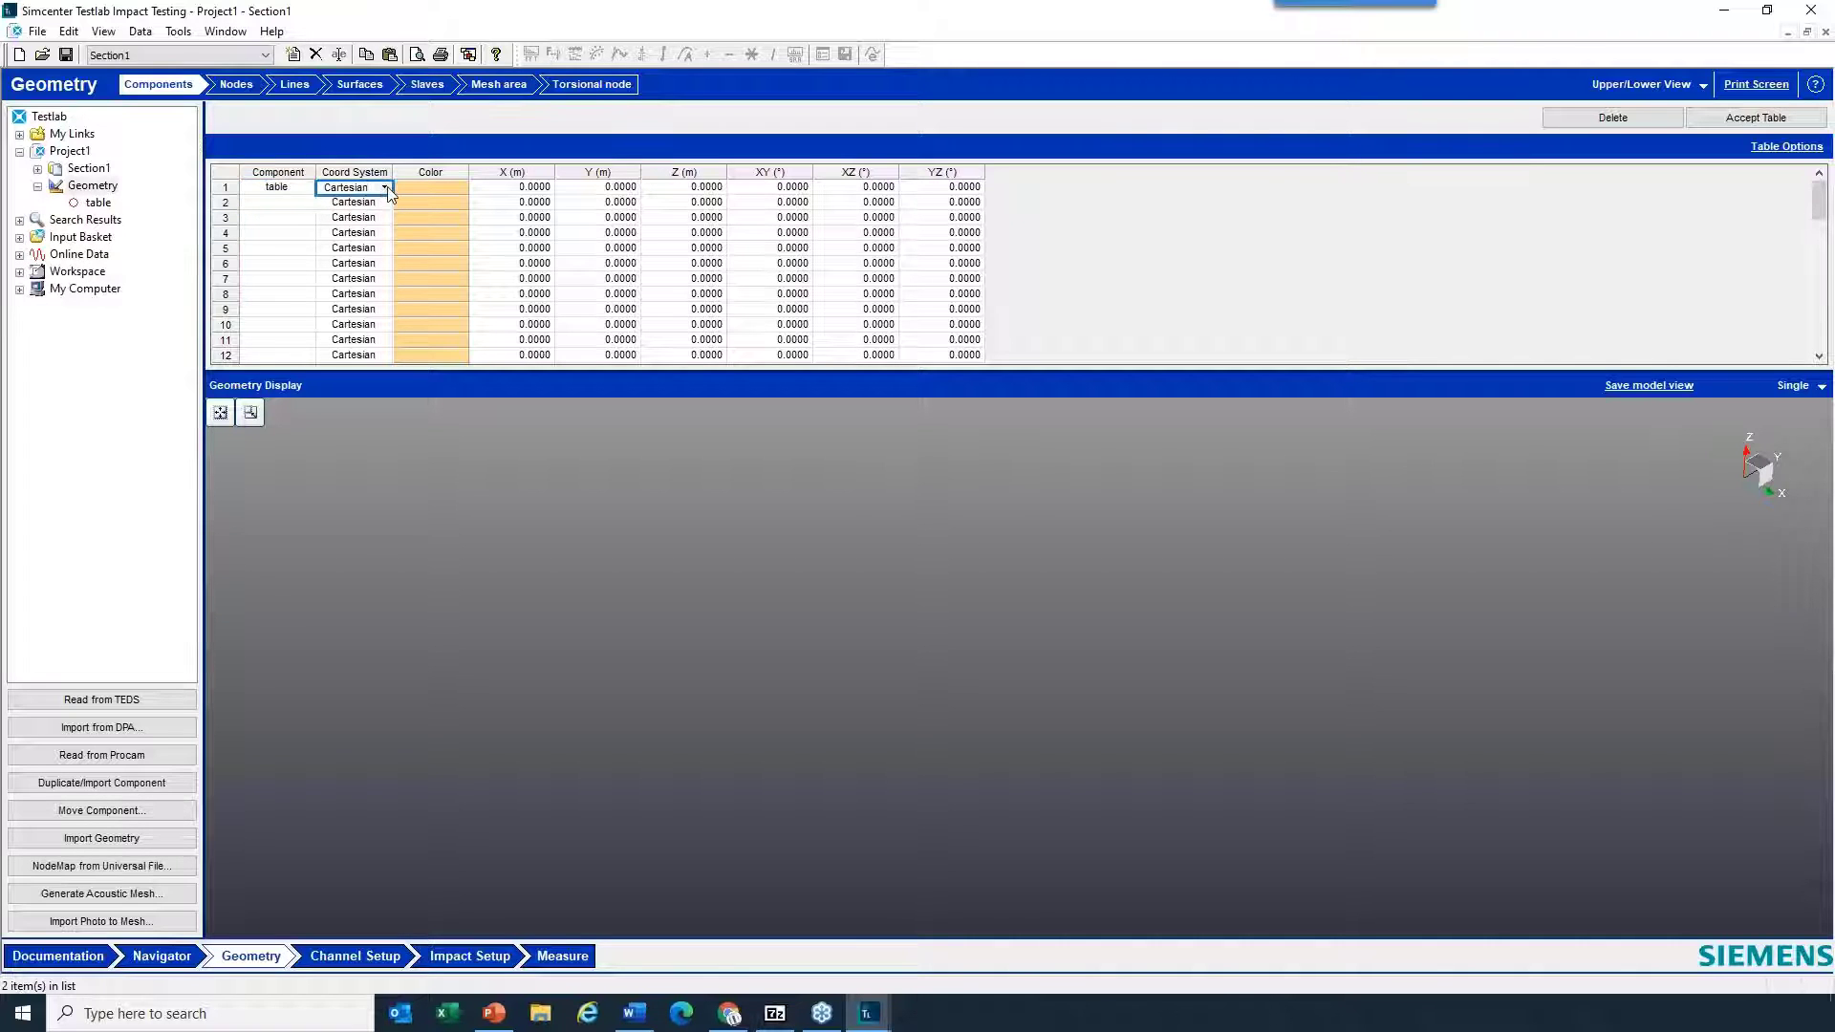
click(388, 189)
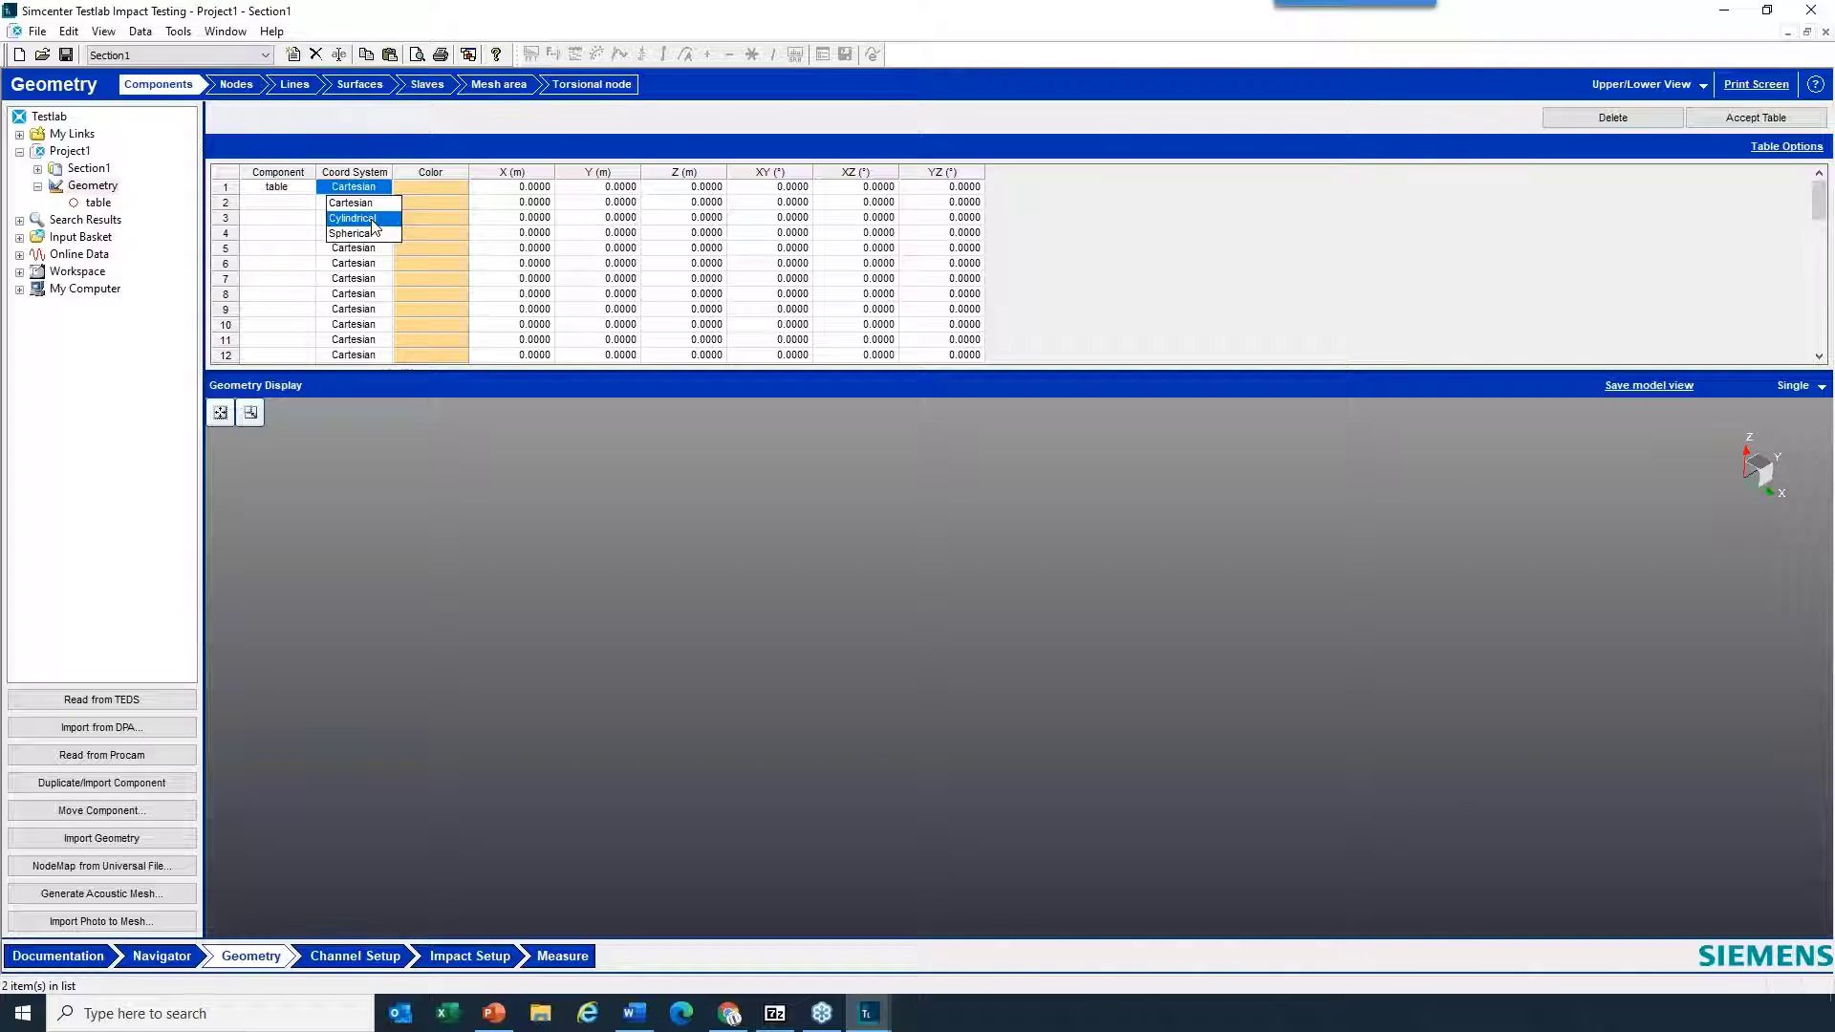
click(373, 226)
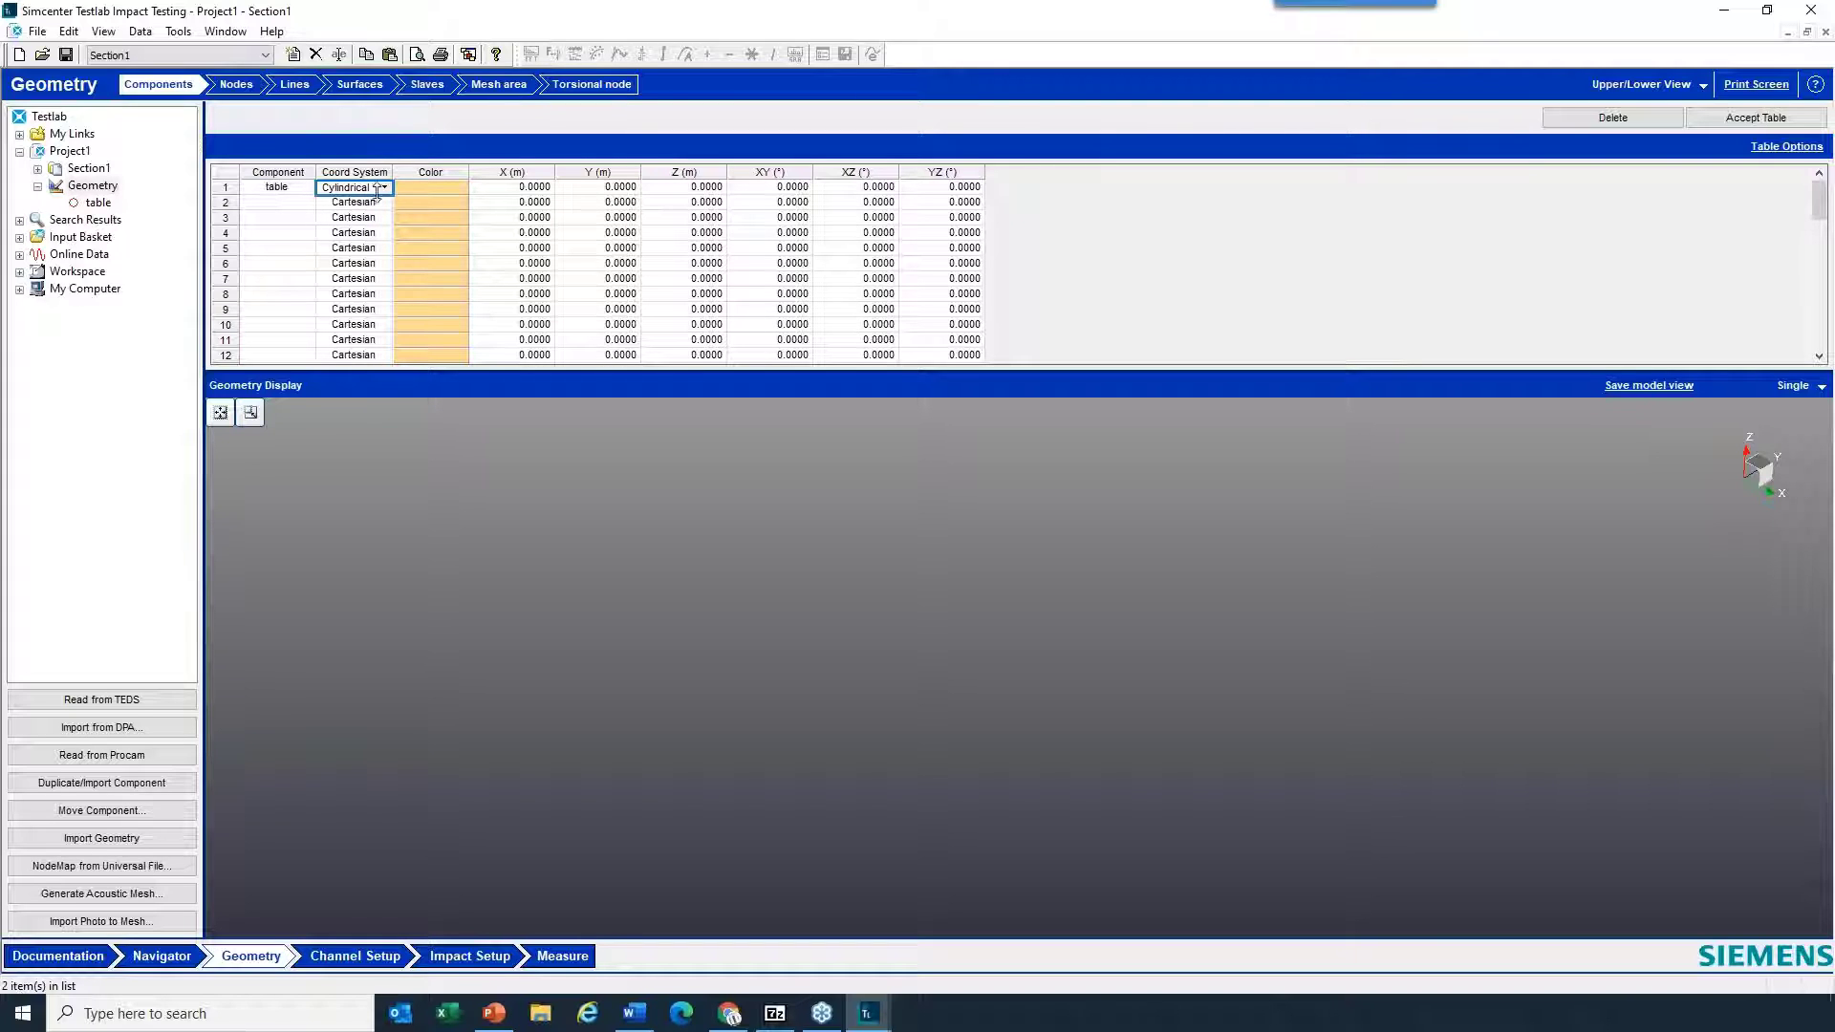
click(1739, 117)
- Name the table component's nodes 1 to 15 by entering 1 and 2 and filling the series down
click(239, 86)
click(363, 197)
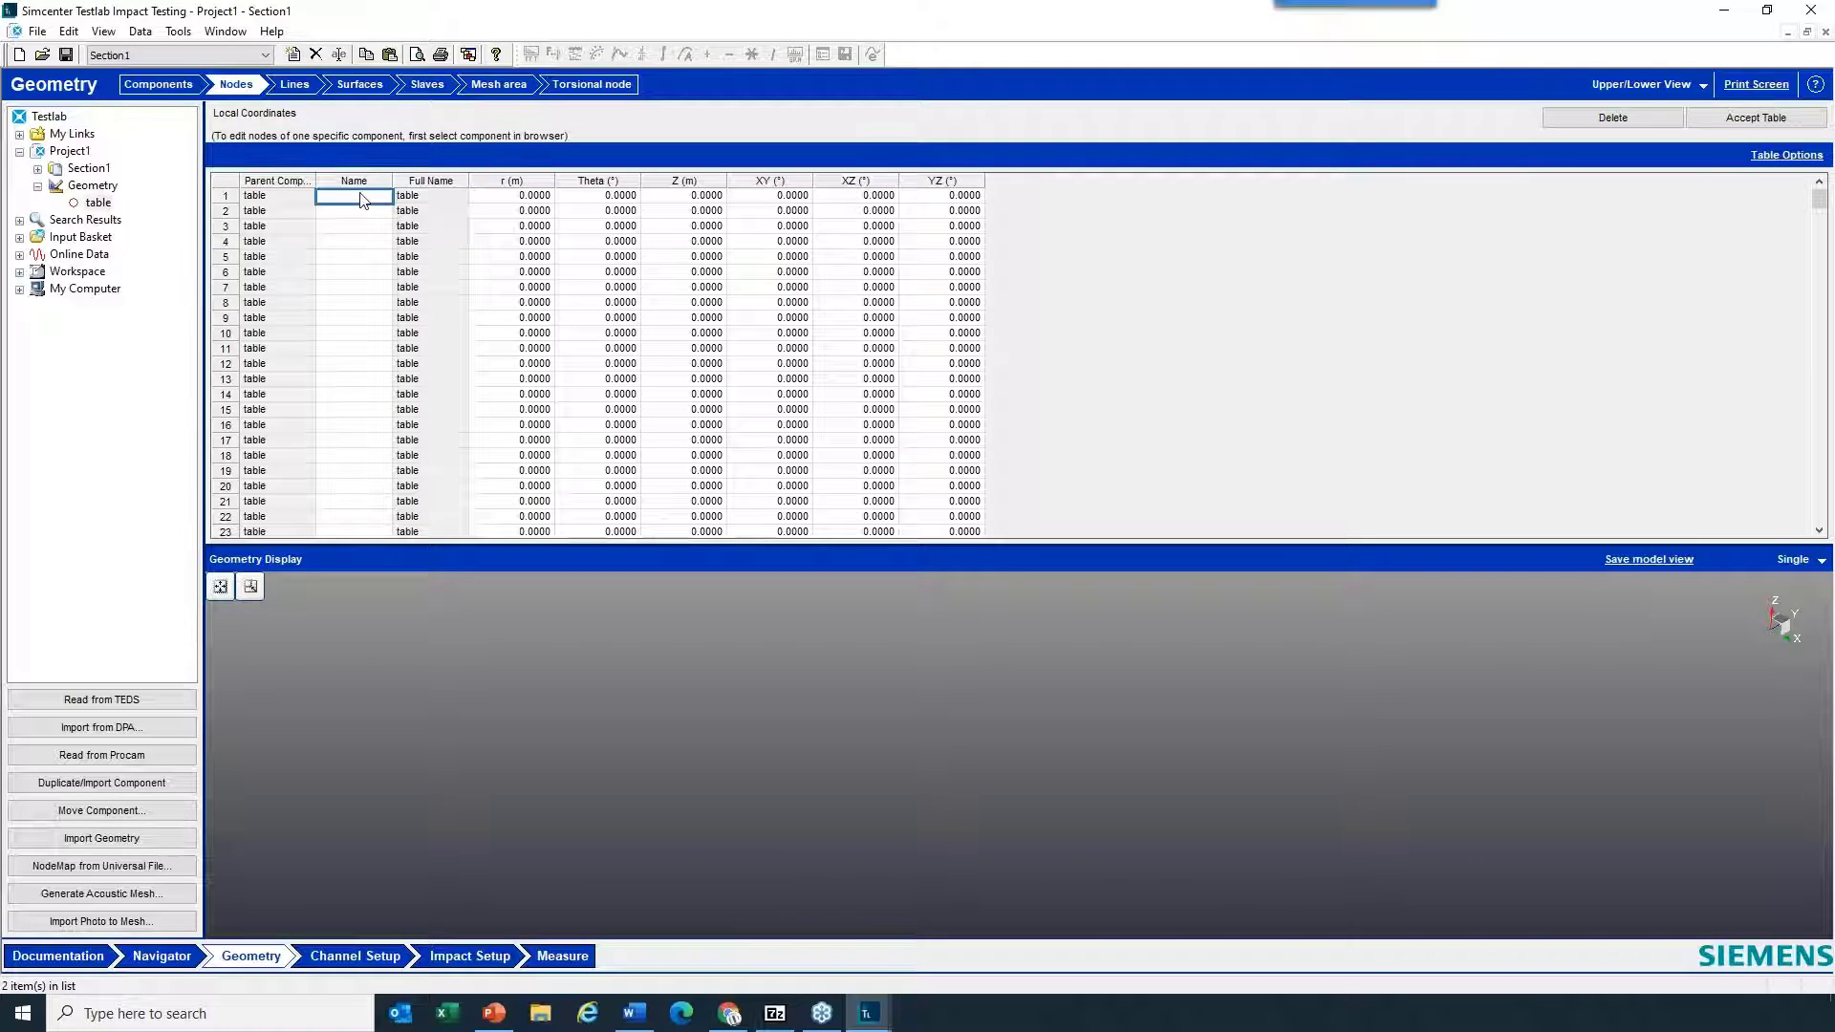
text(1)
click(372, 211)
text(2)
drag(372, 199, 361, 413)
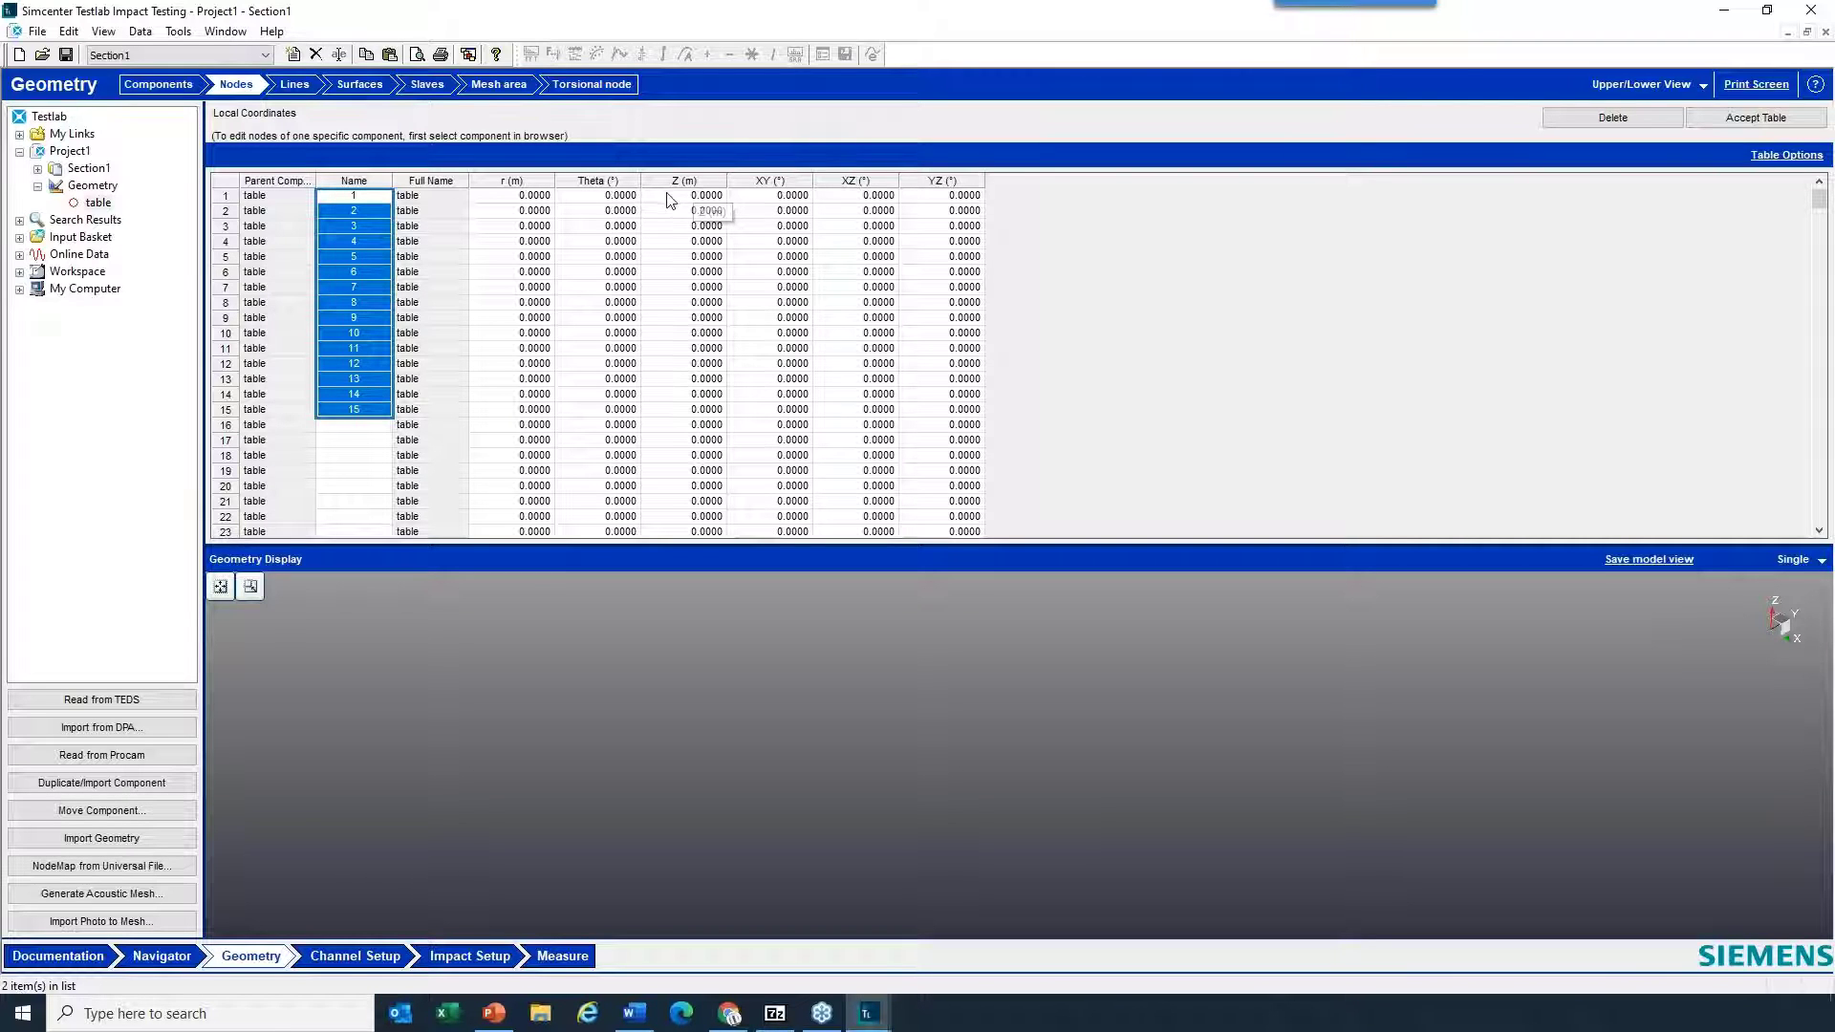
- Set the radius r to 1 m for table nodes 1 to 15 by entering it for node 1 and filling down
click(536, 197)
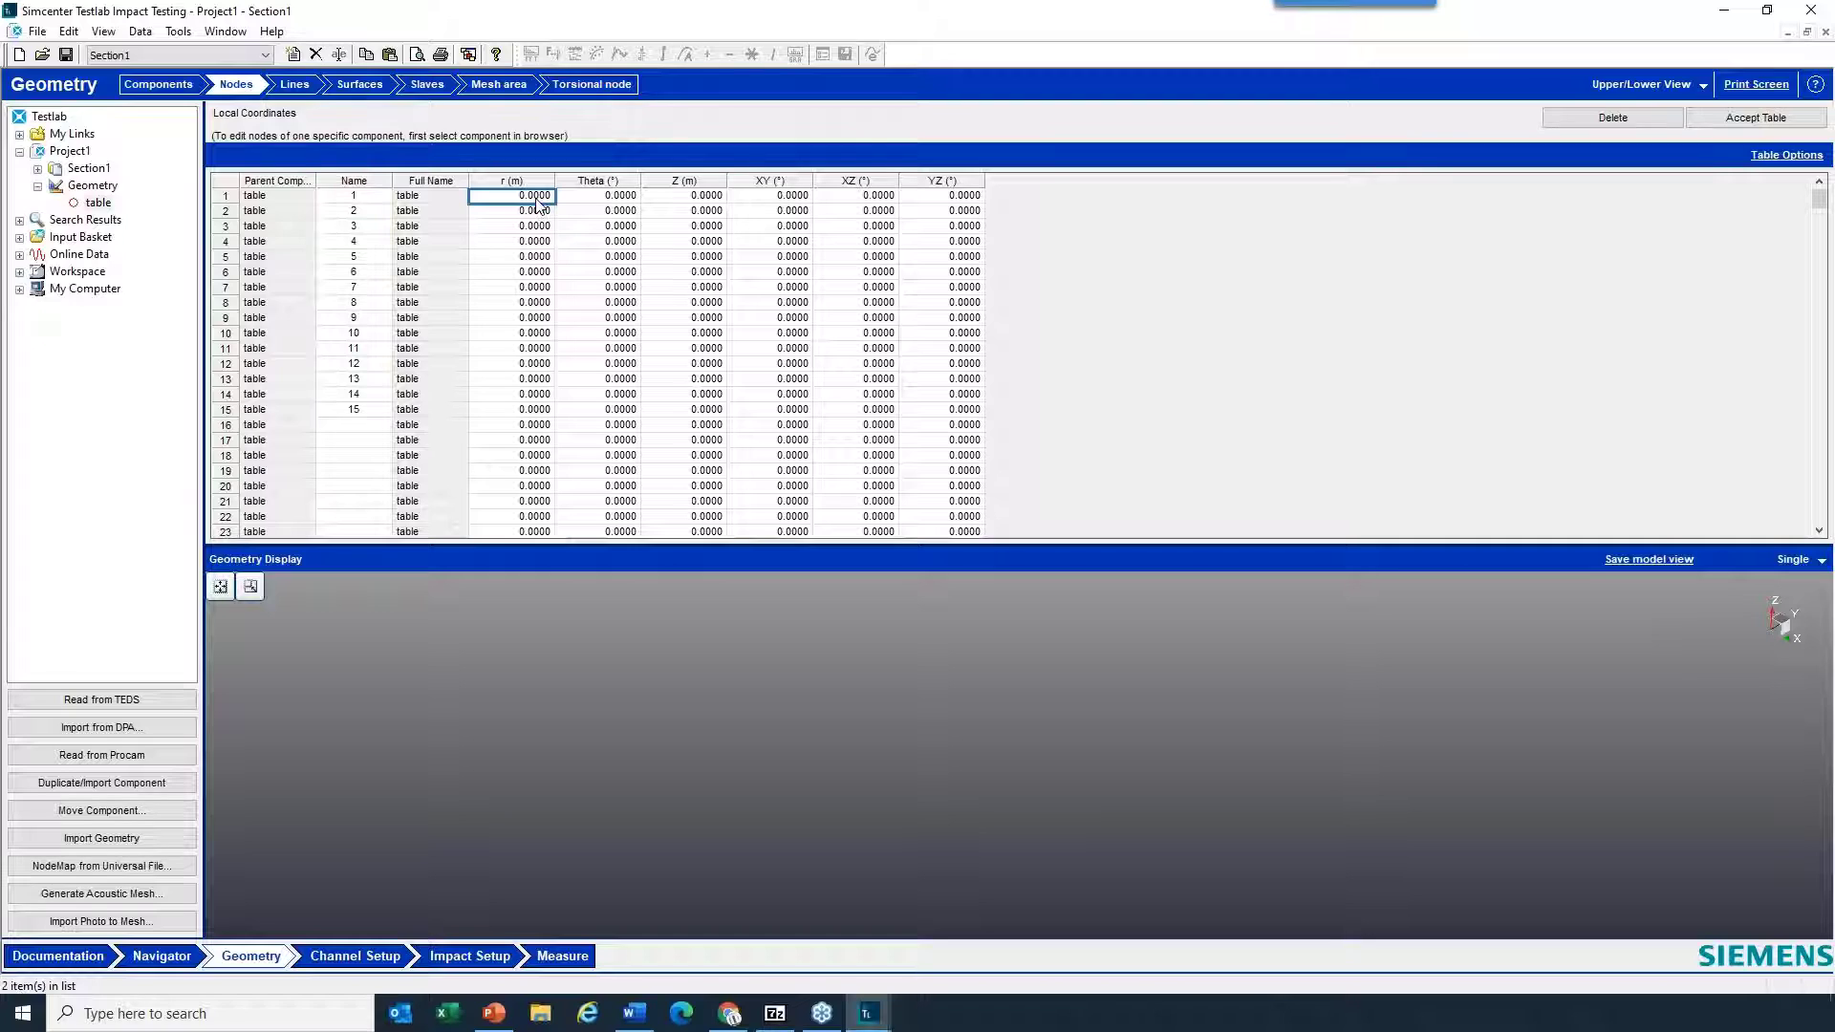
text(1)
right_click(539, 206)
click(562, 207)
drag(521, 211, 512, 388)
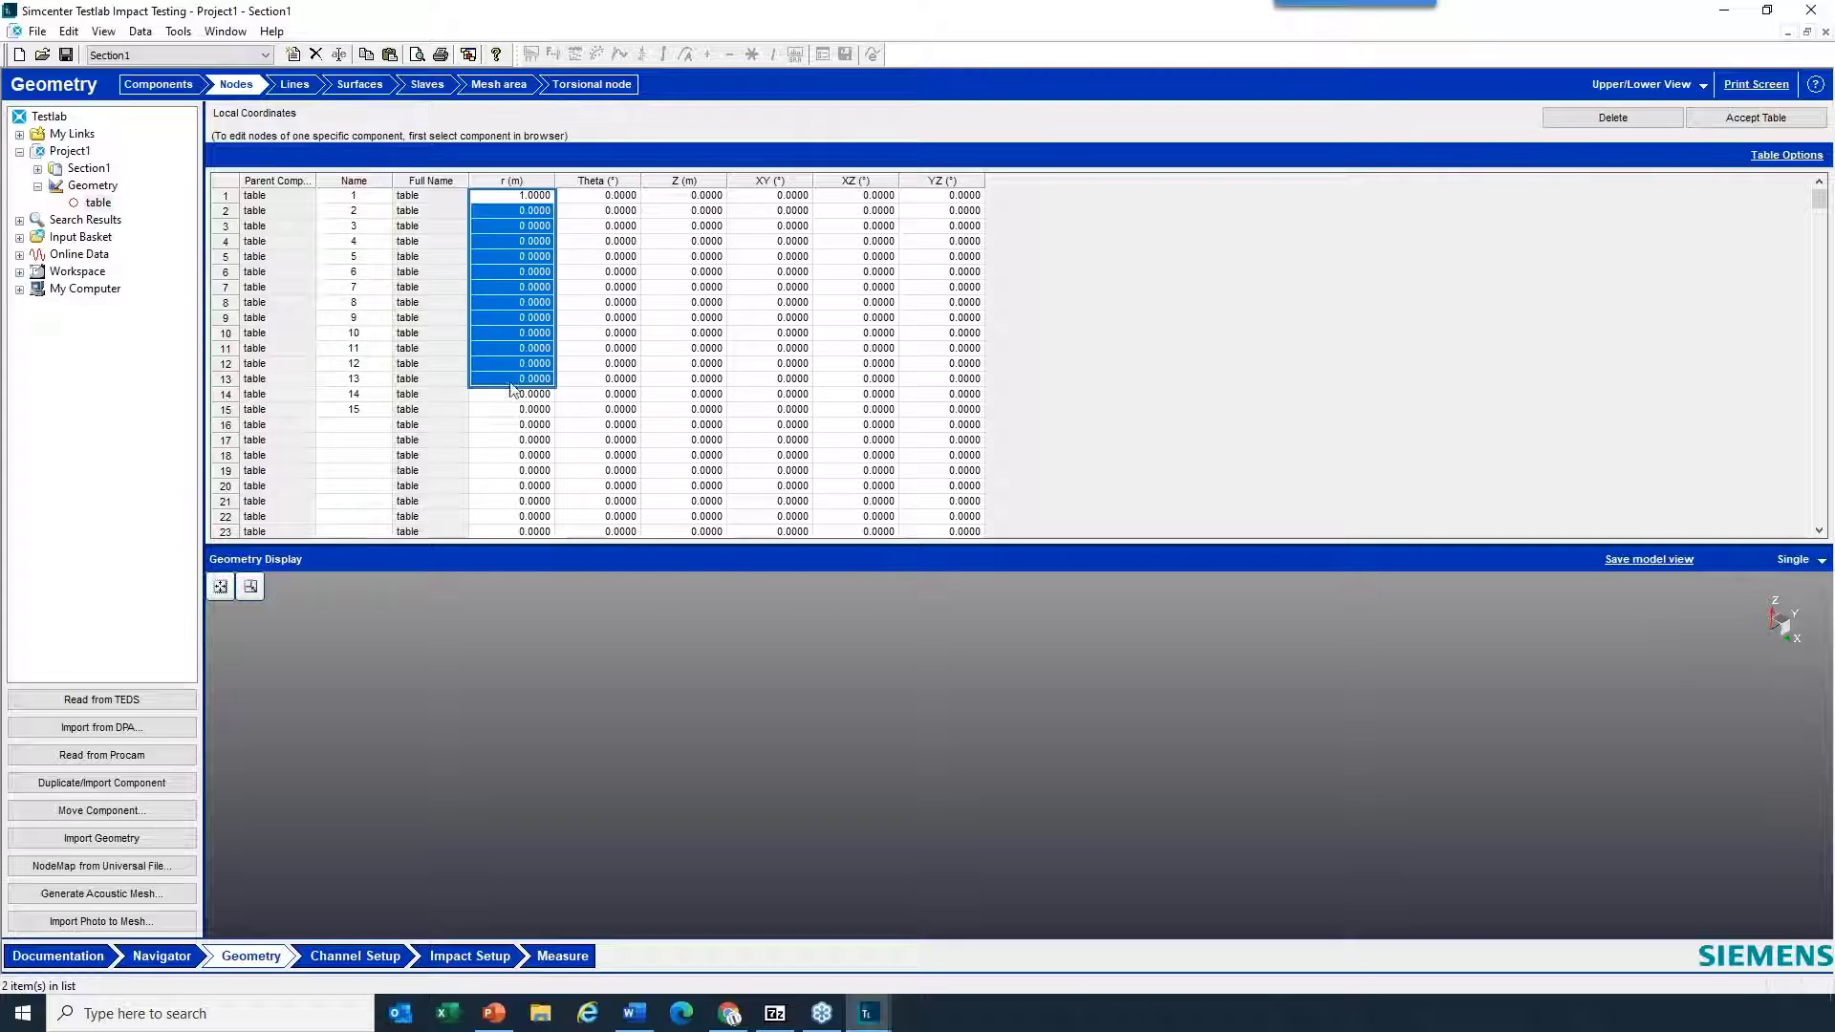
right_click(516, 413)
click(556, 427)
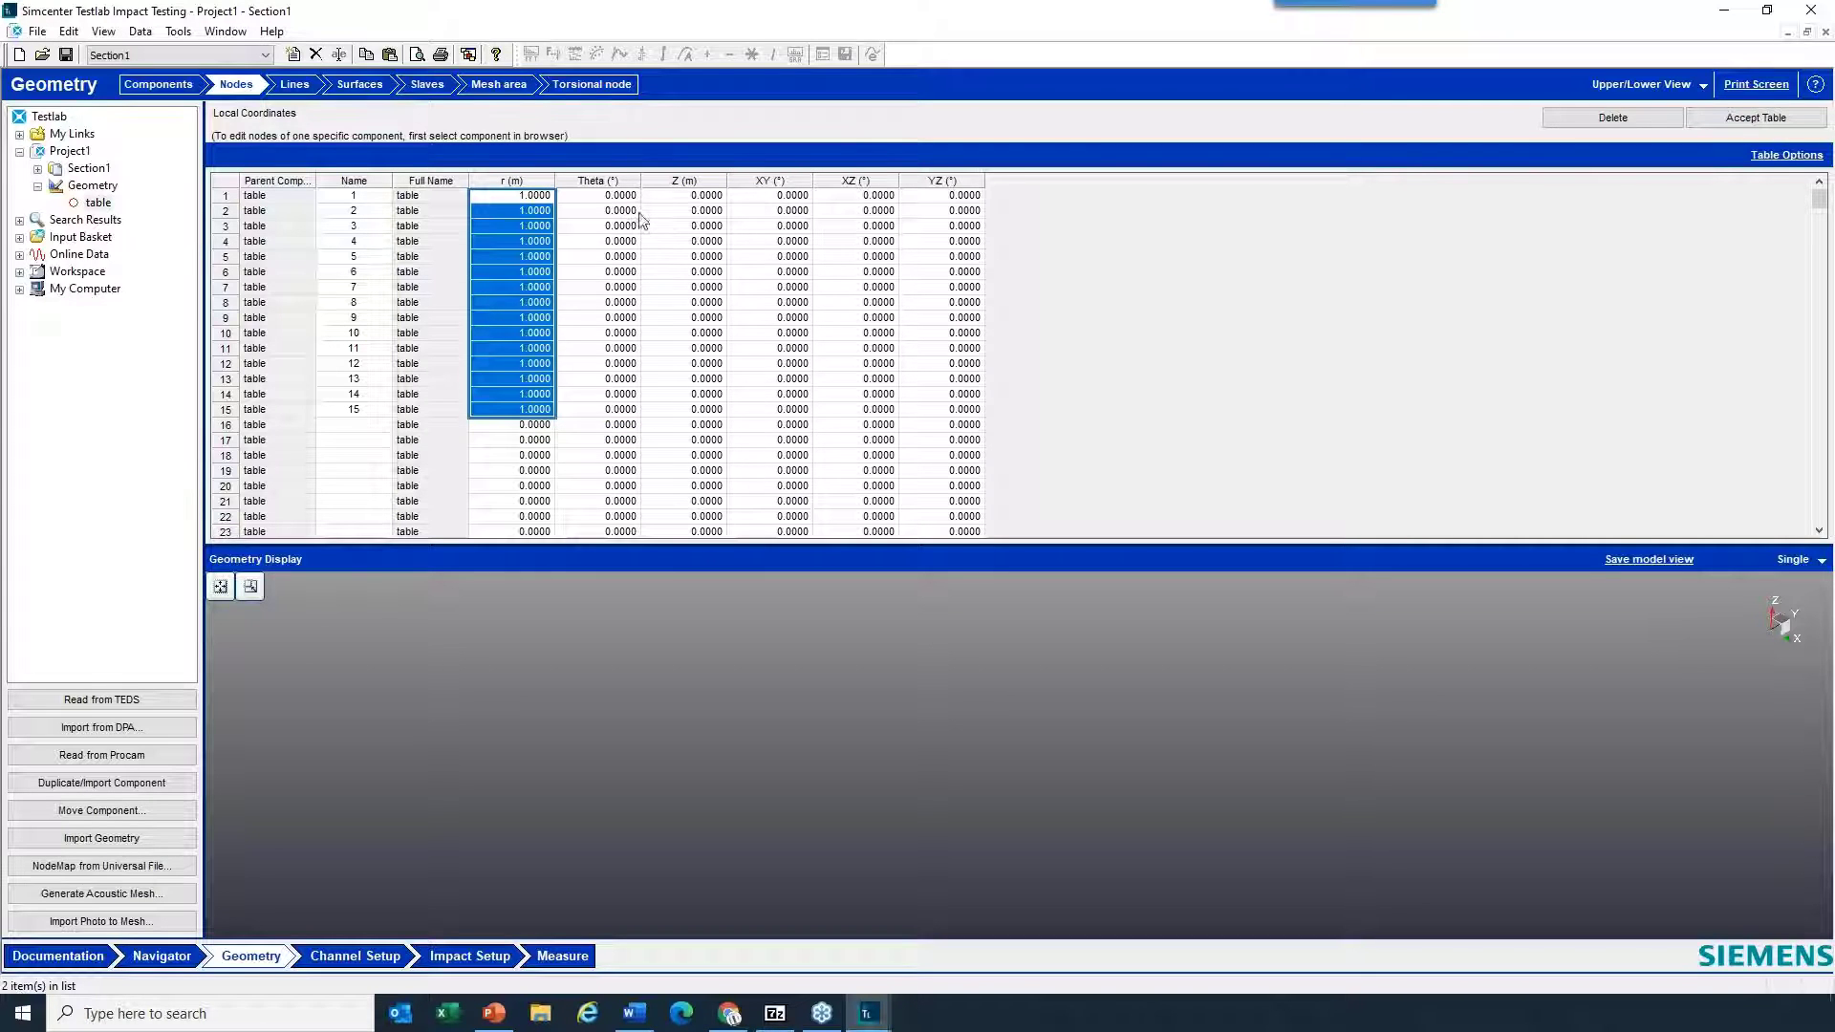
- Set theta to 15° for node 2, fill the 15° series down from node 1 to node 15, and accept the node table
click(608, 213)
text(155)
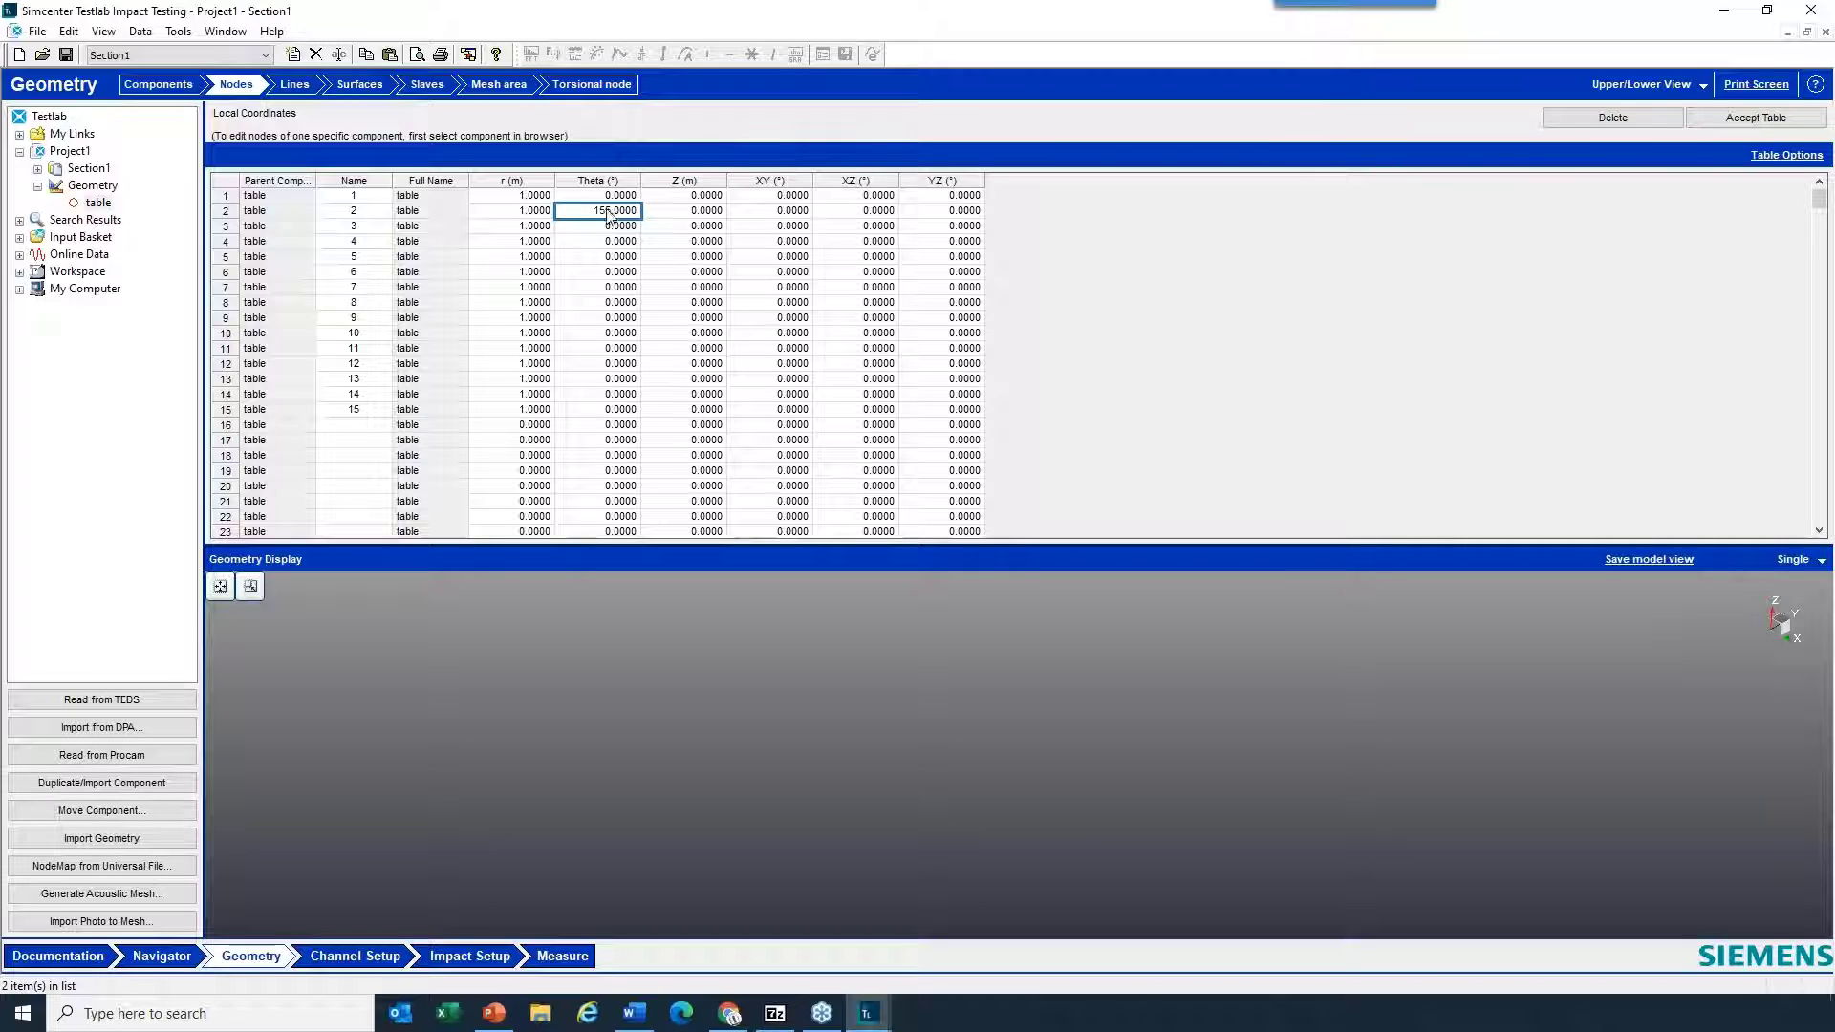
text(15)
key(Return)
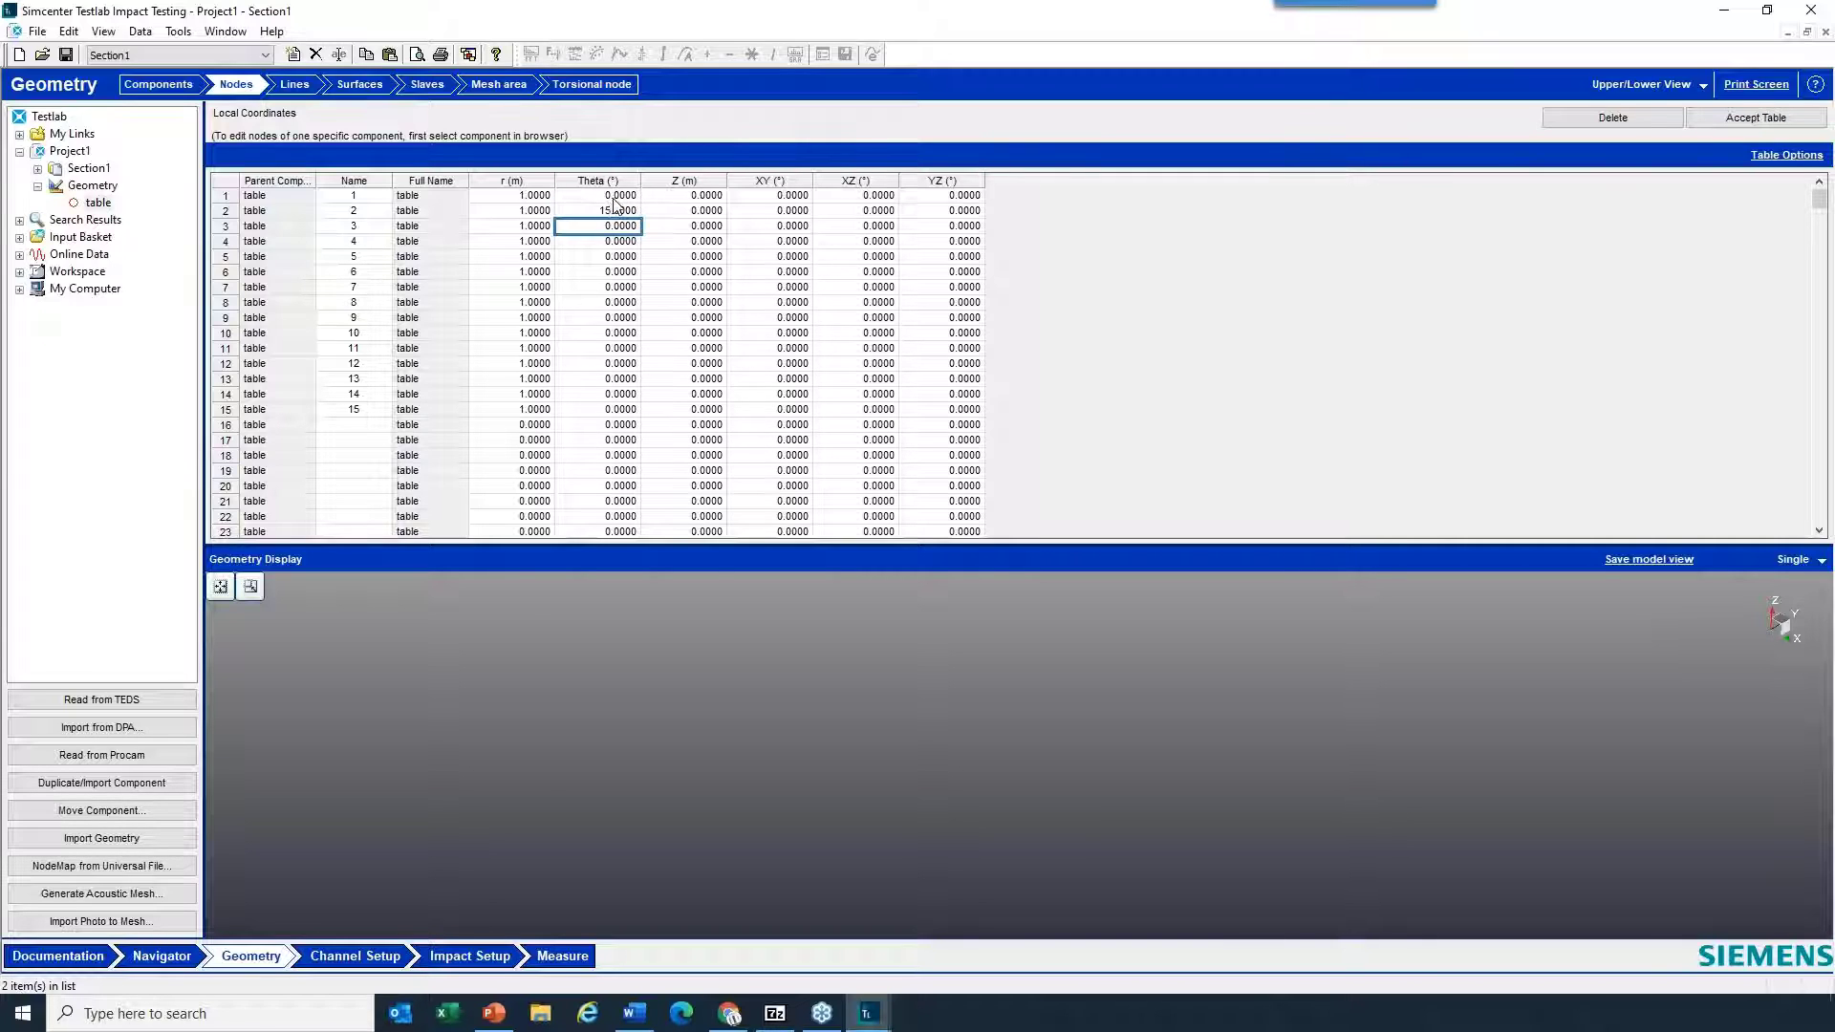
drag(616, 201, 602, 414)
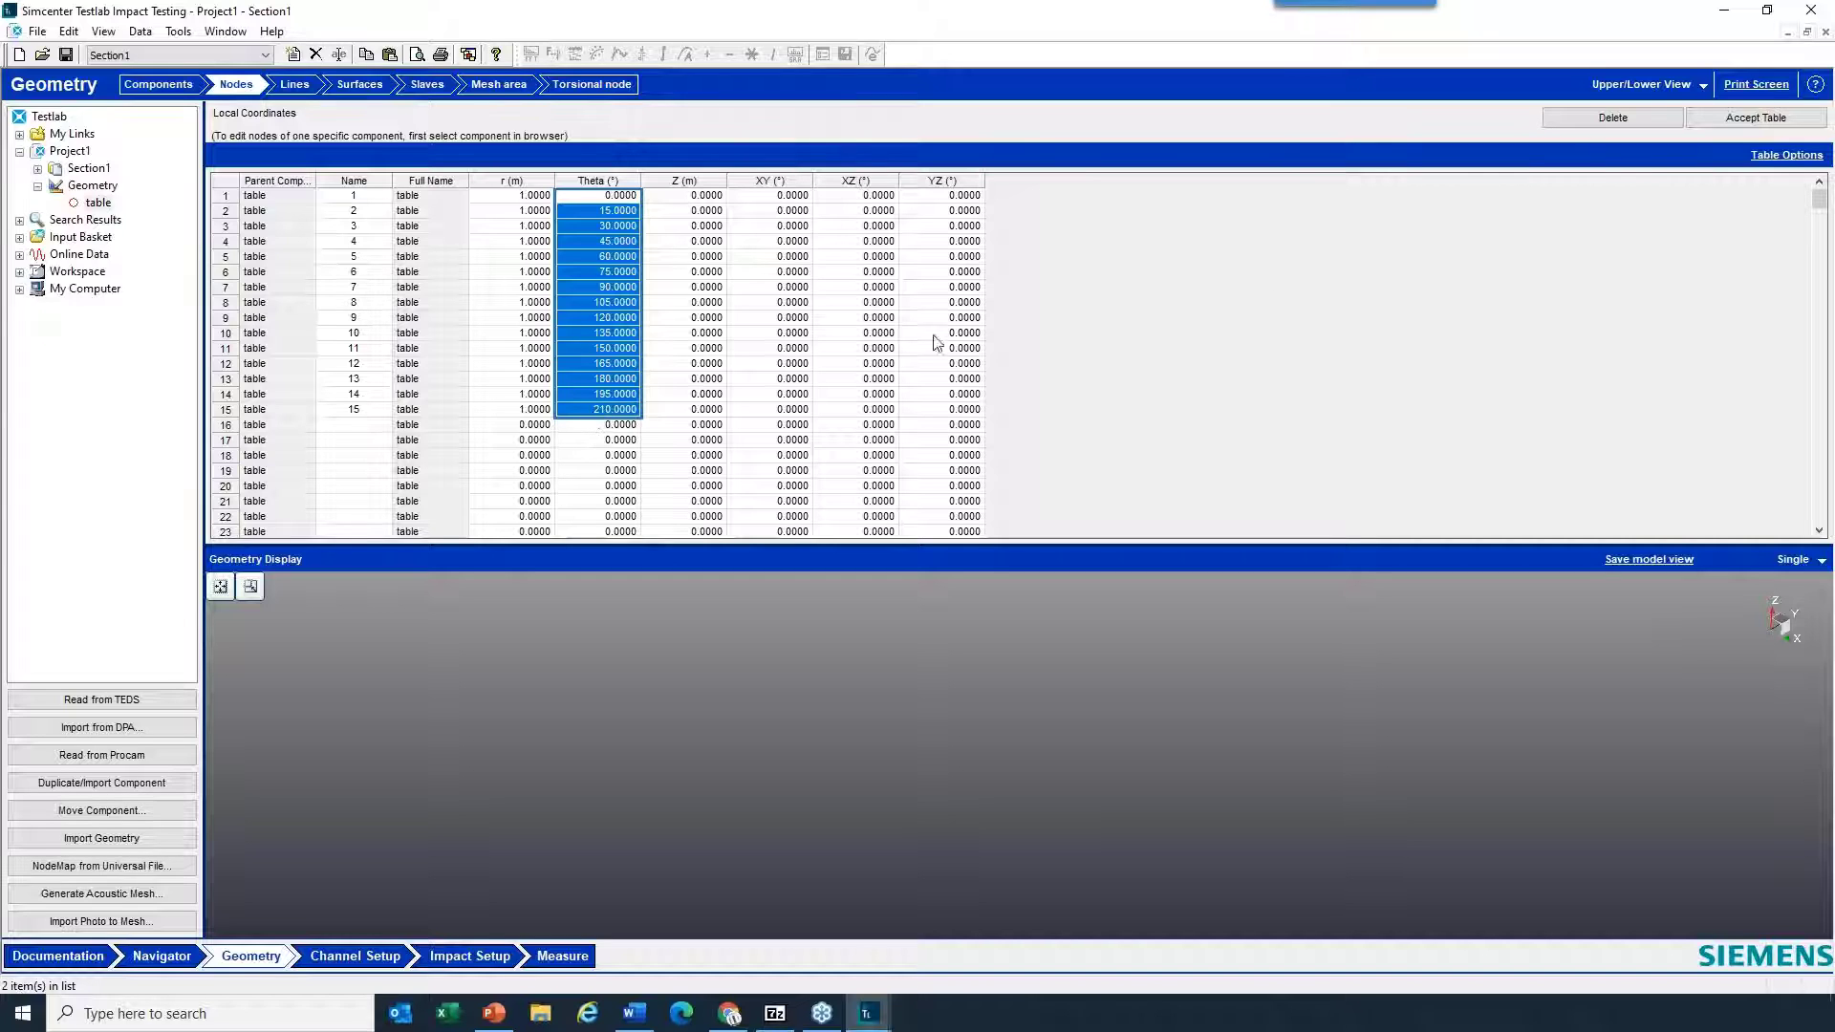
click(1755, 119)
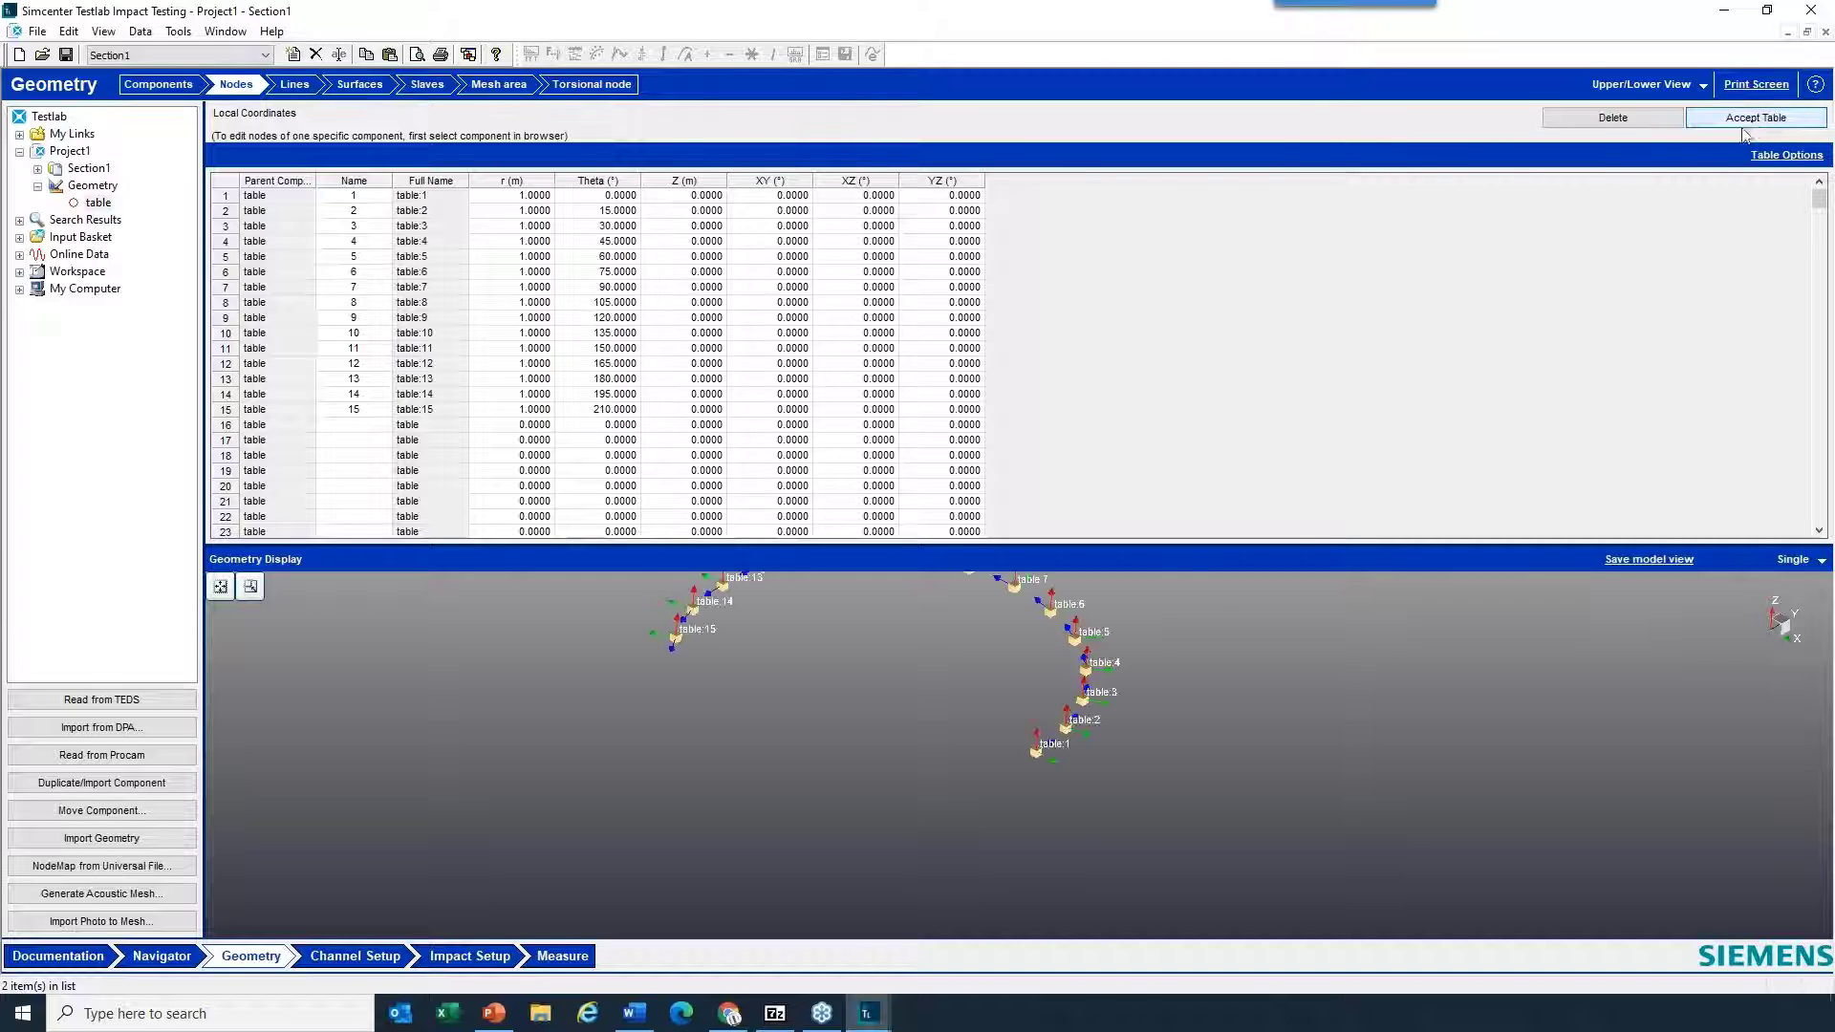
- Hide the nodes' Euler angles in the geometry display
right_click(1470, 668)
mouse_move(1633, 680)
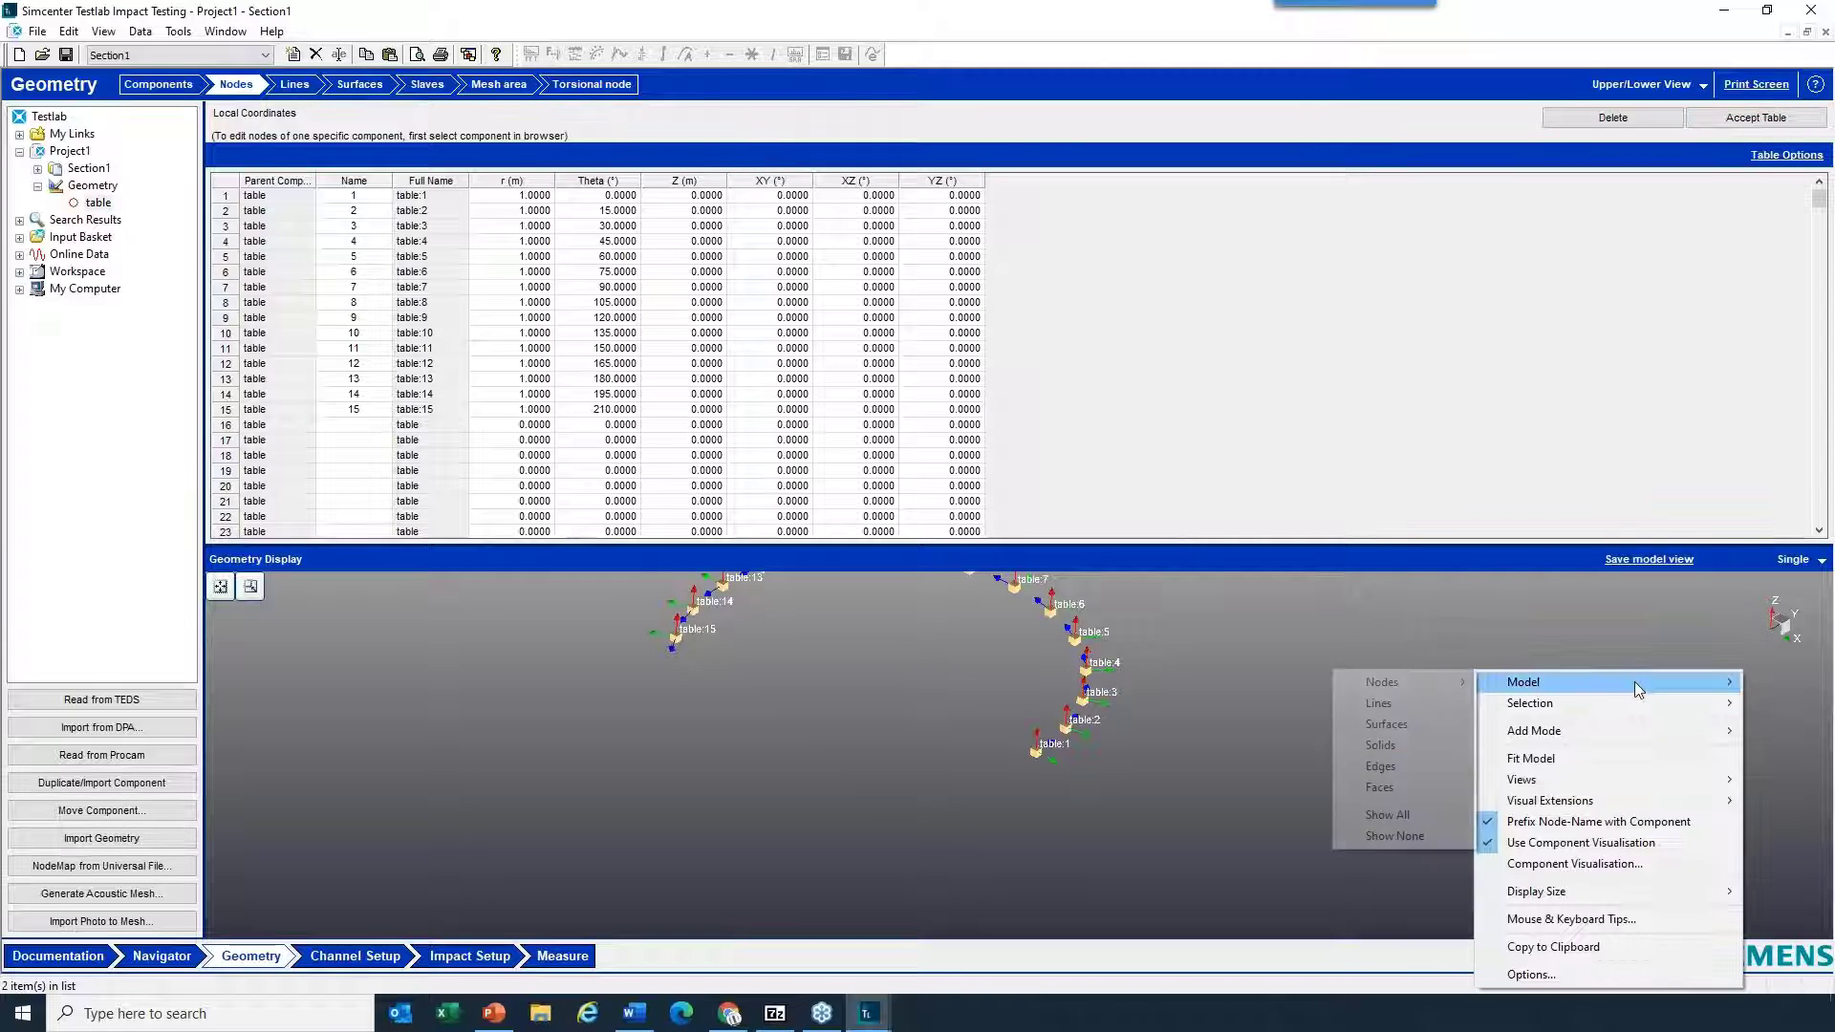
mouse_move(1405, 683)
click(1523, 723)
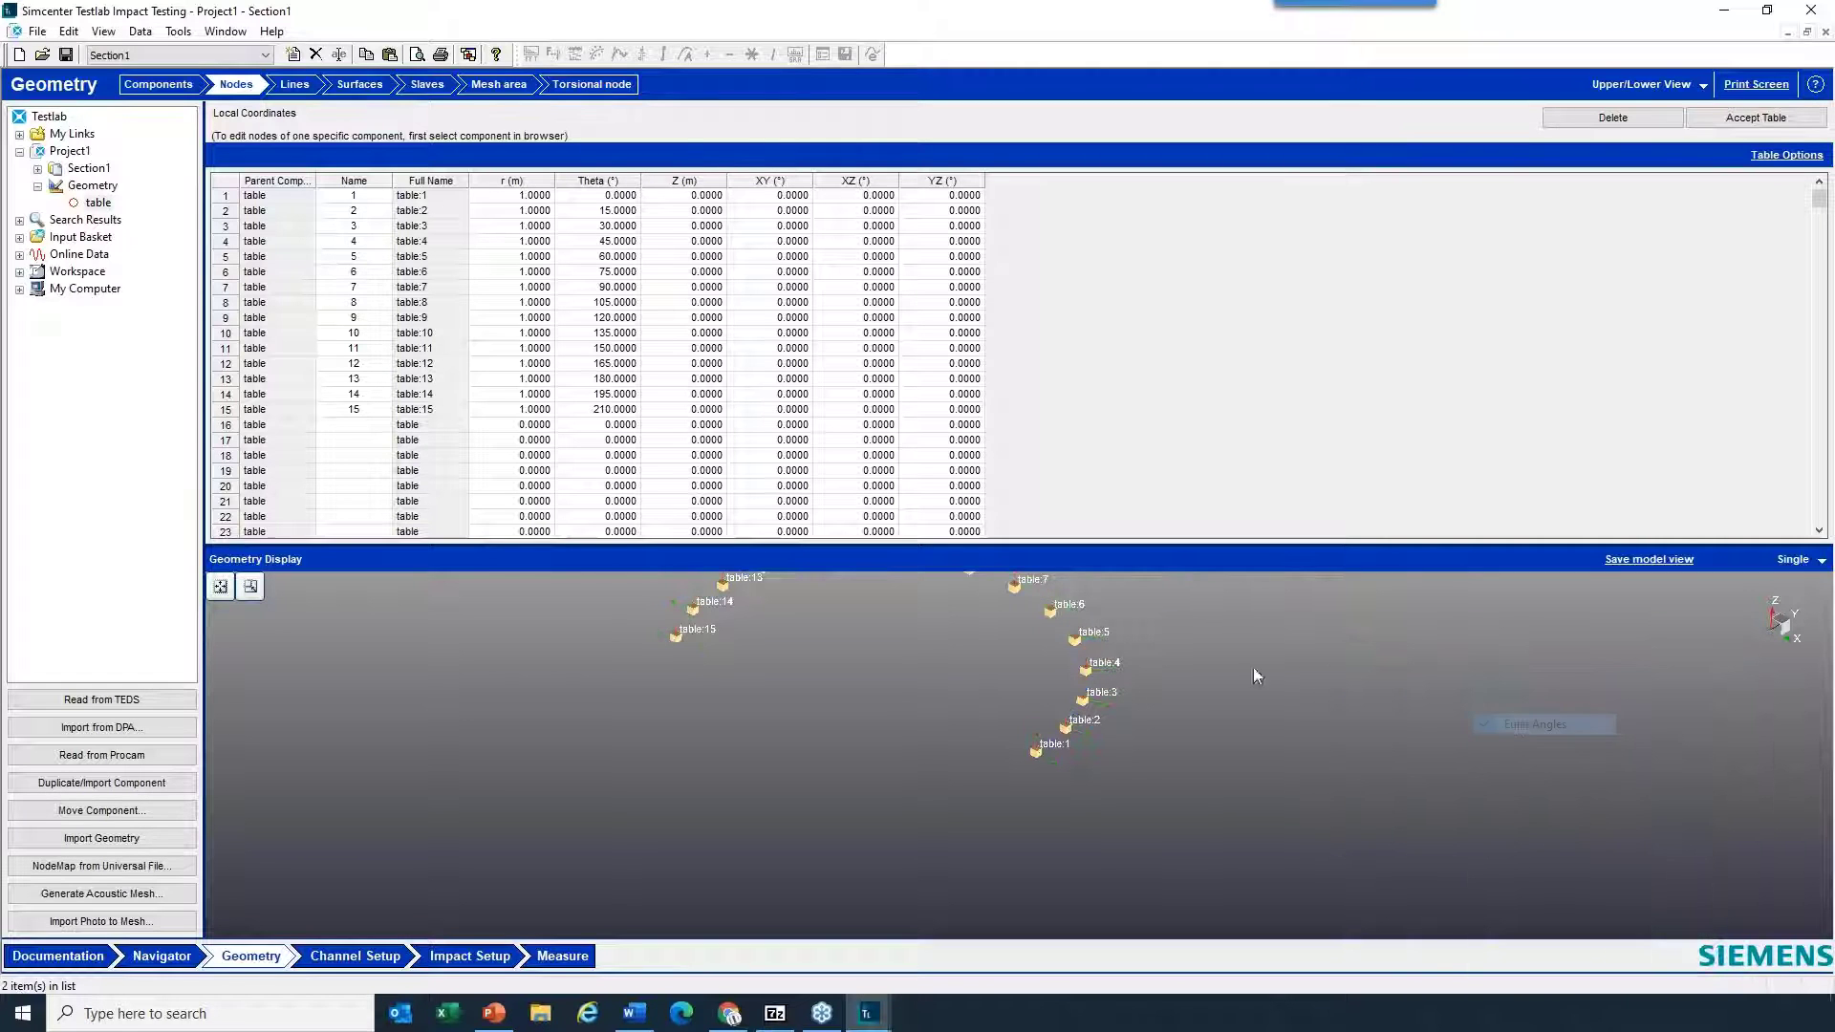
- Enlarge the geometry display area and fit the model so the whole node arc fills it
right_click(1240, 676)
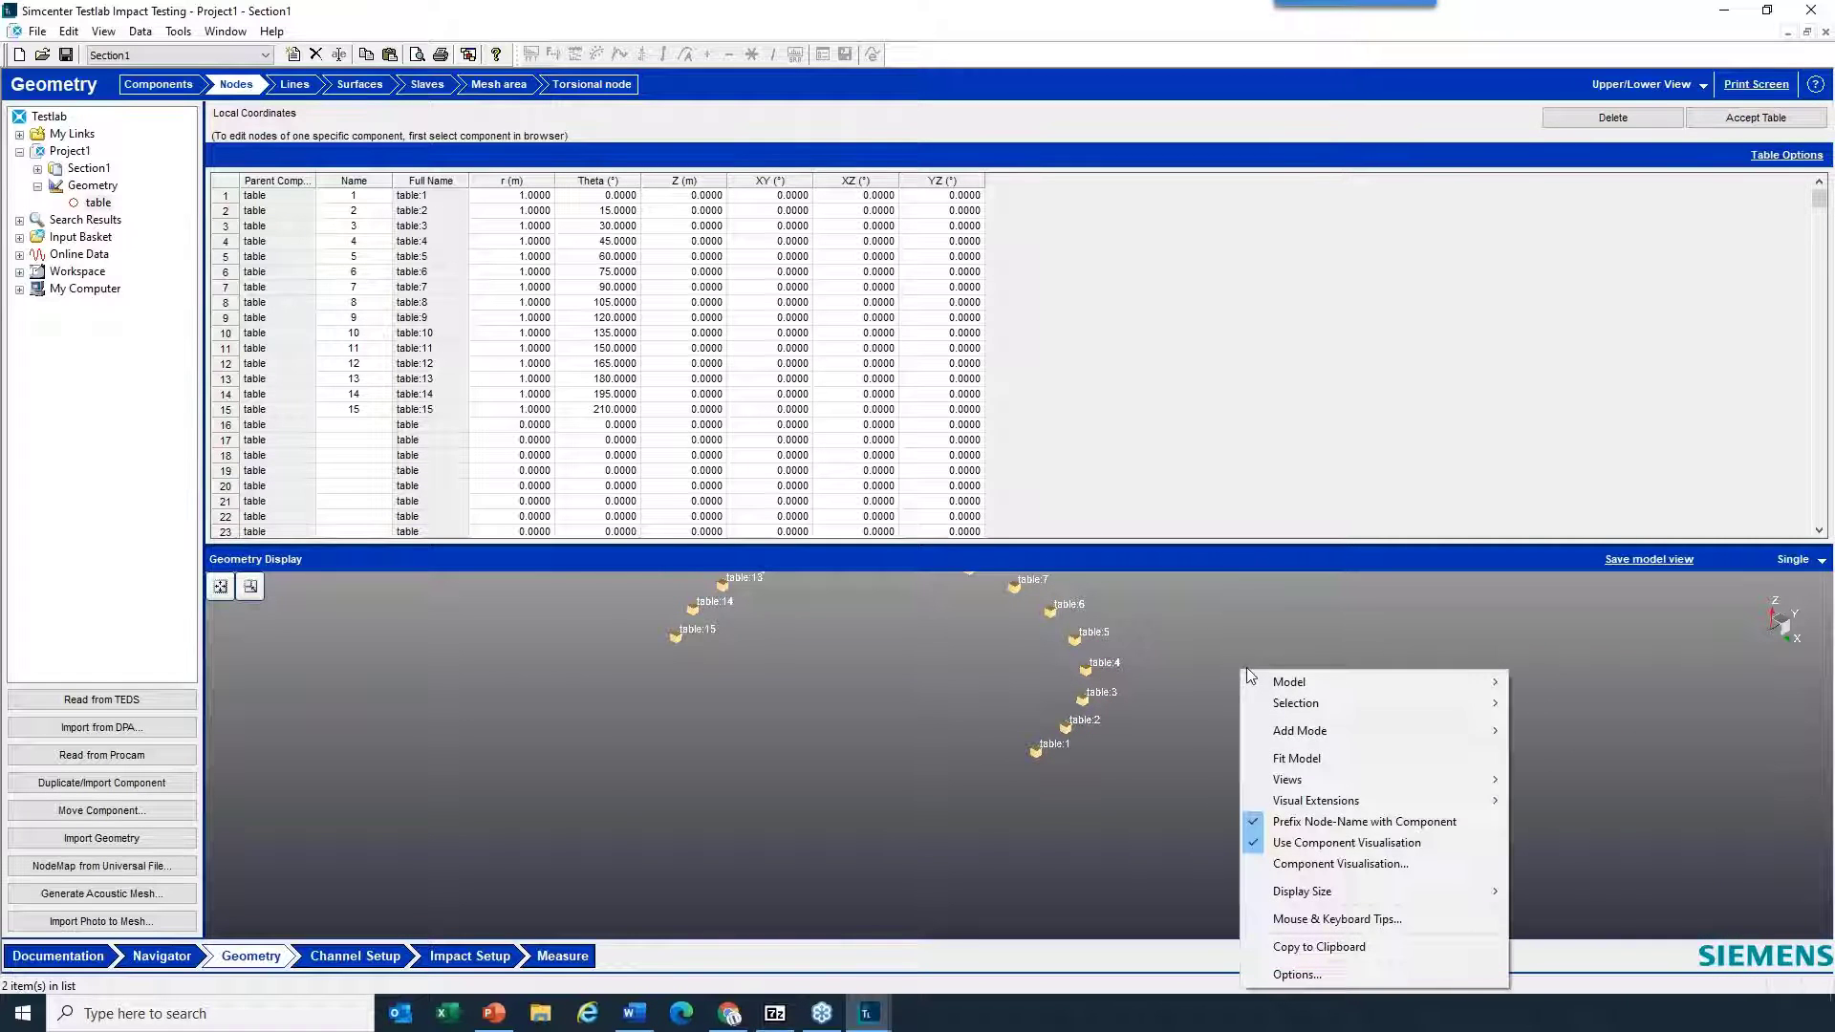
click(1190, 545)
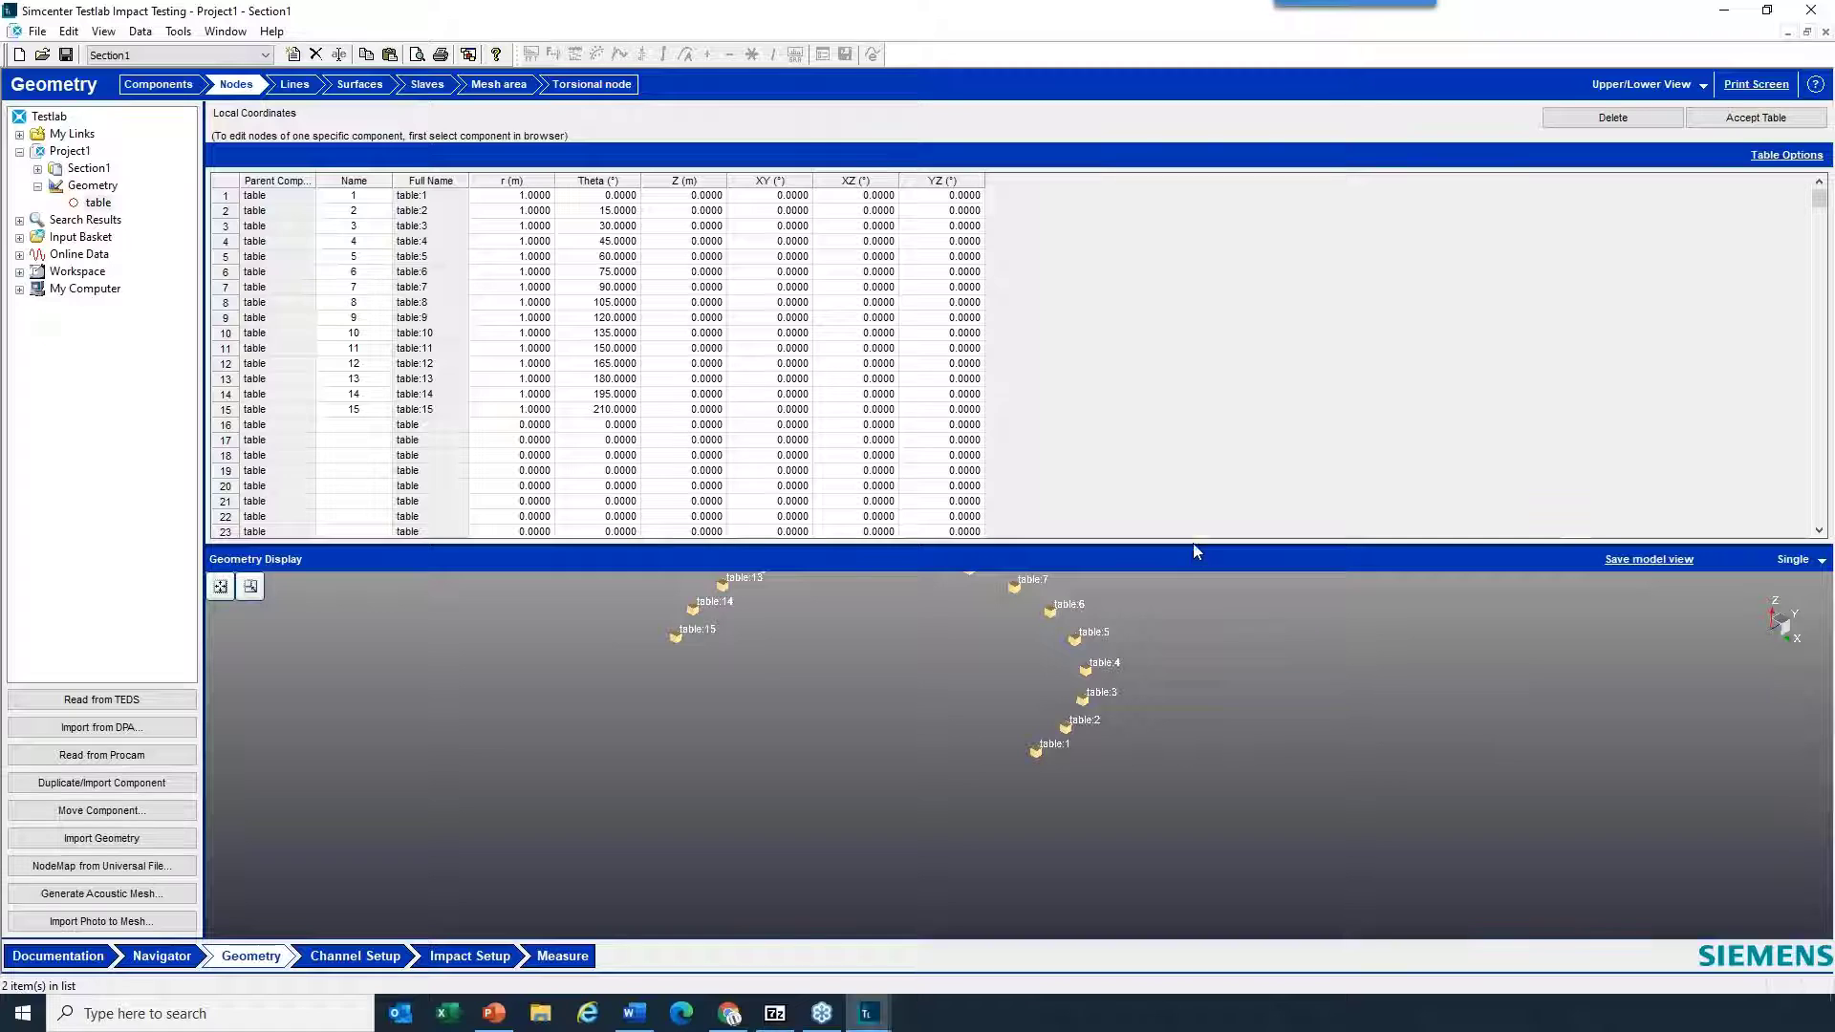
drag(1193, 543, 1196, 351)
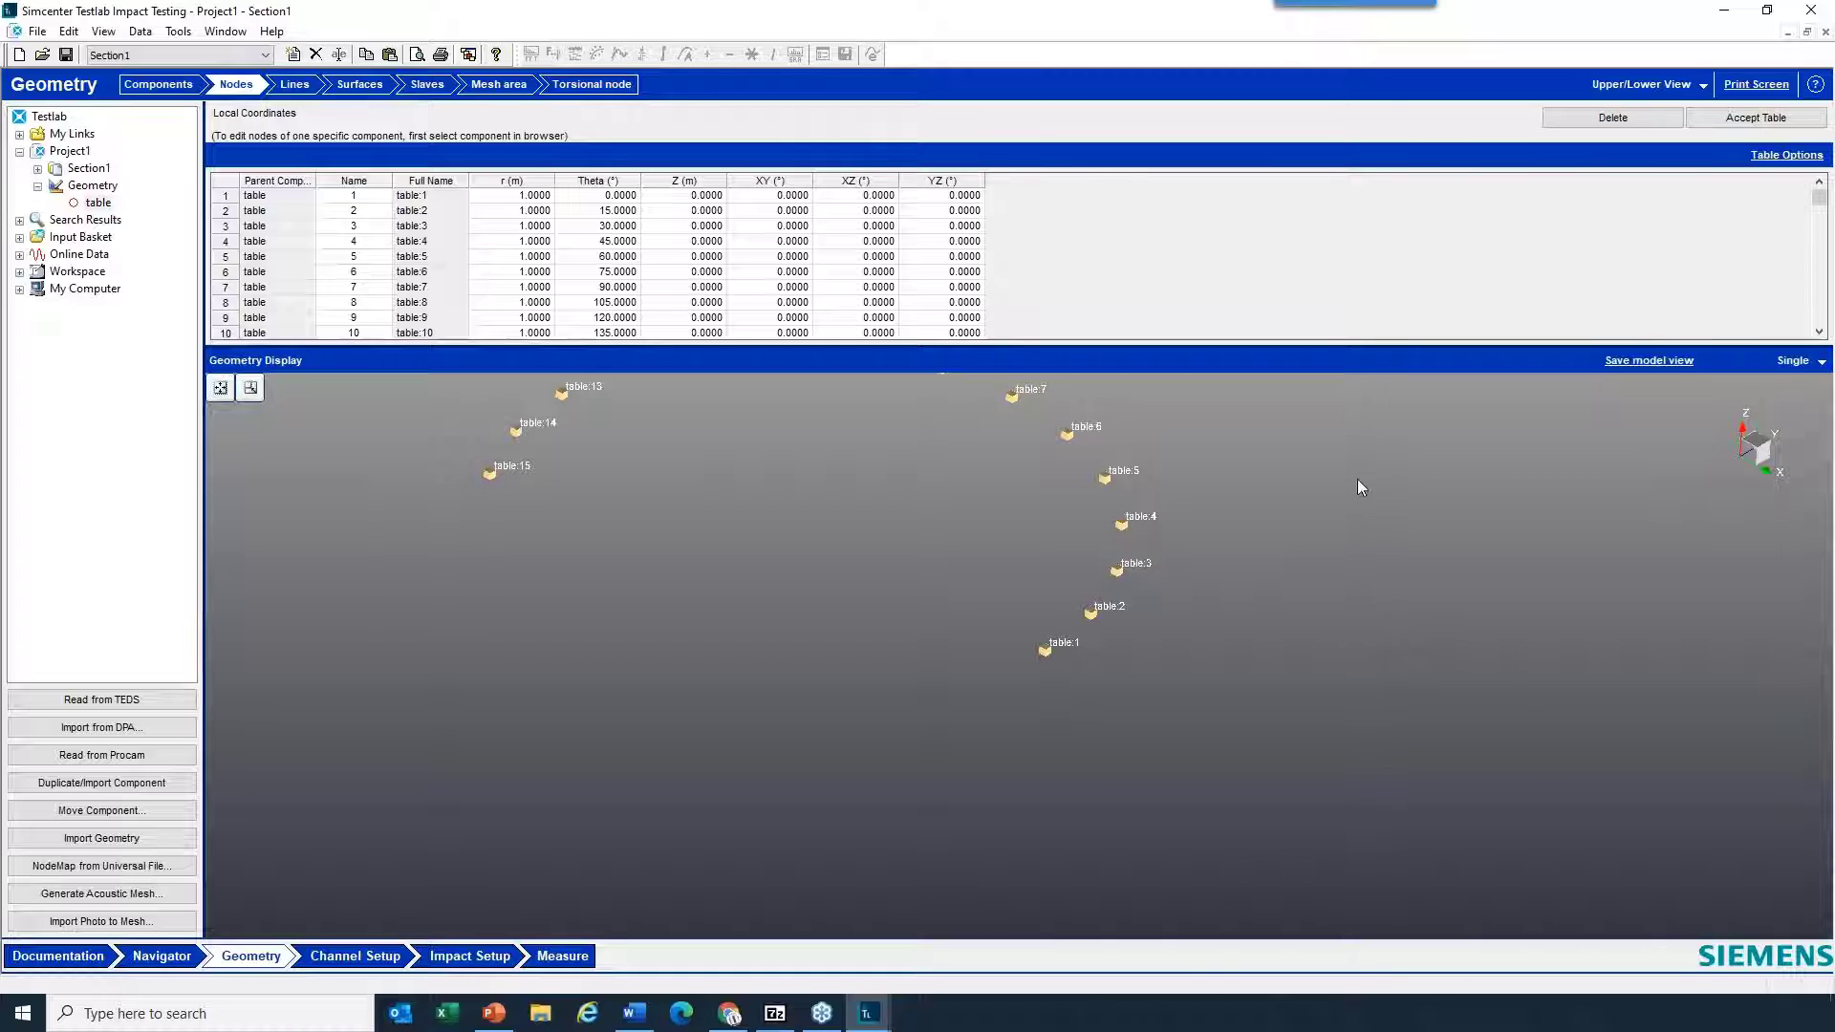
right_click(1297, 512)
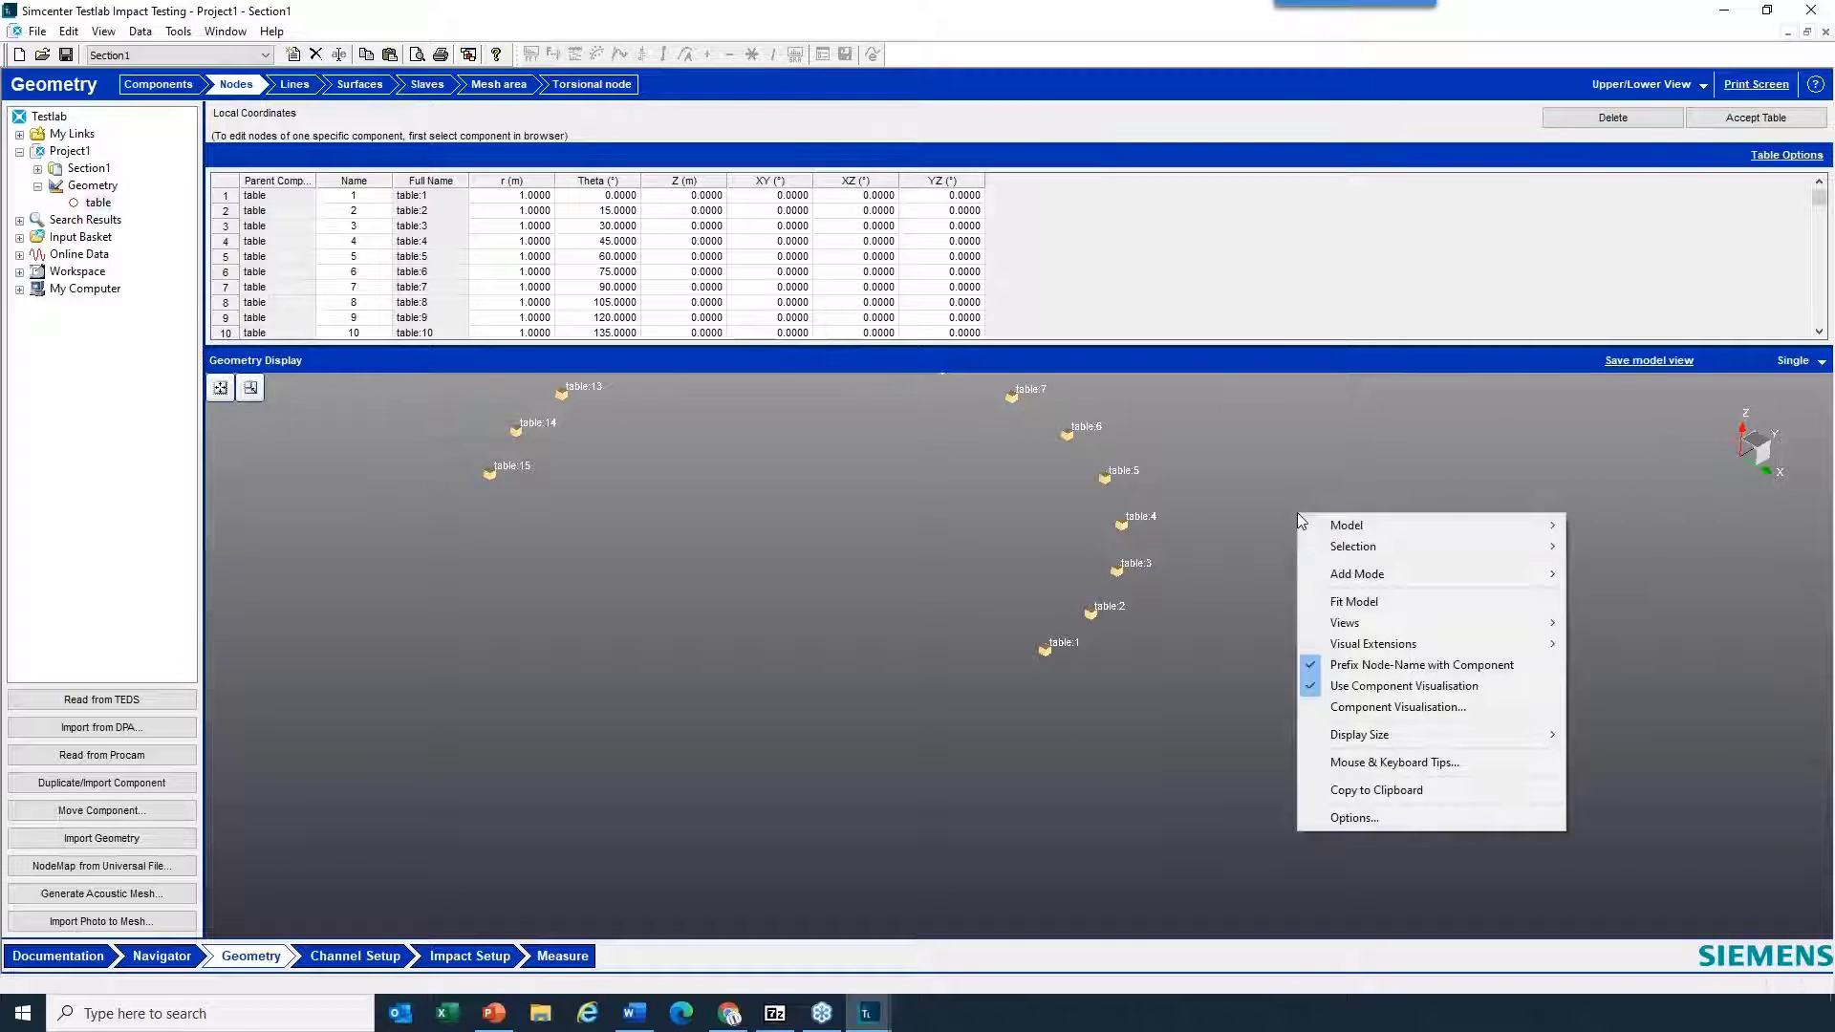
click(1367, 600)
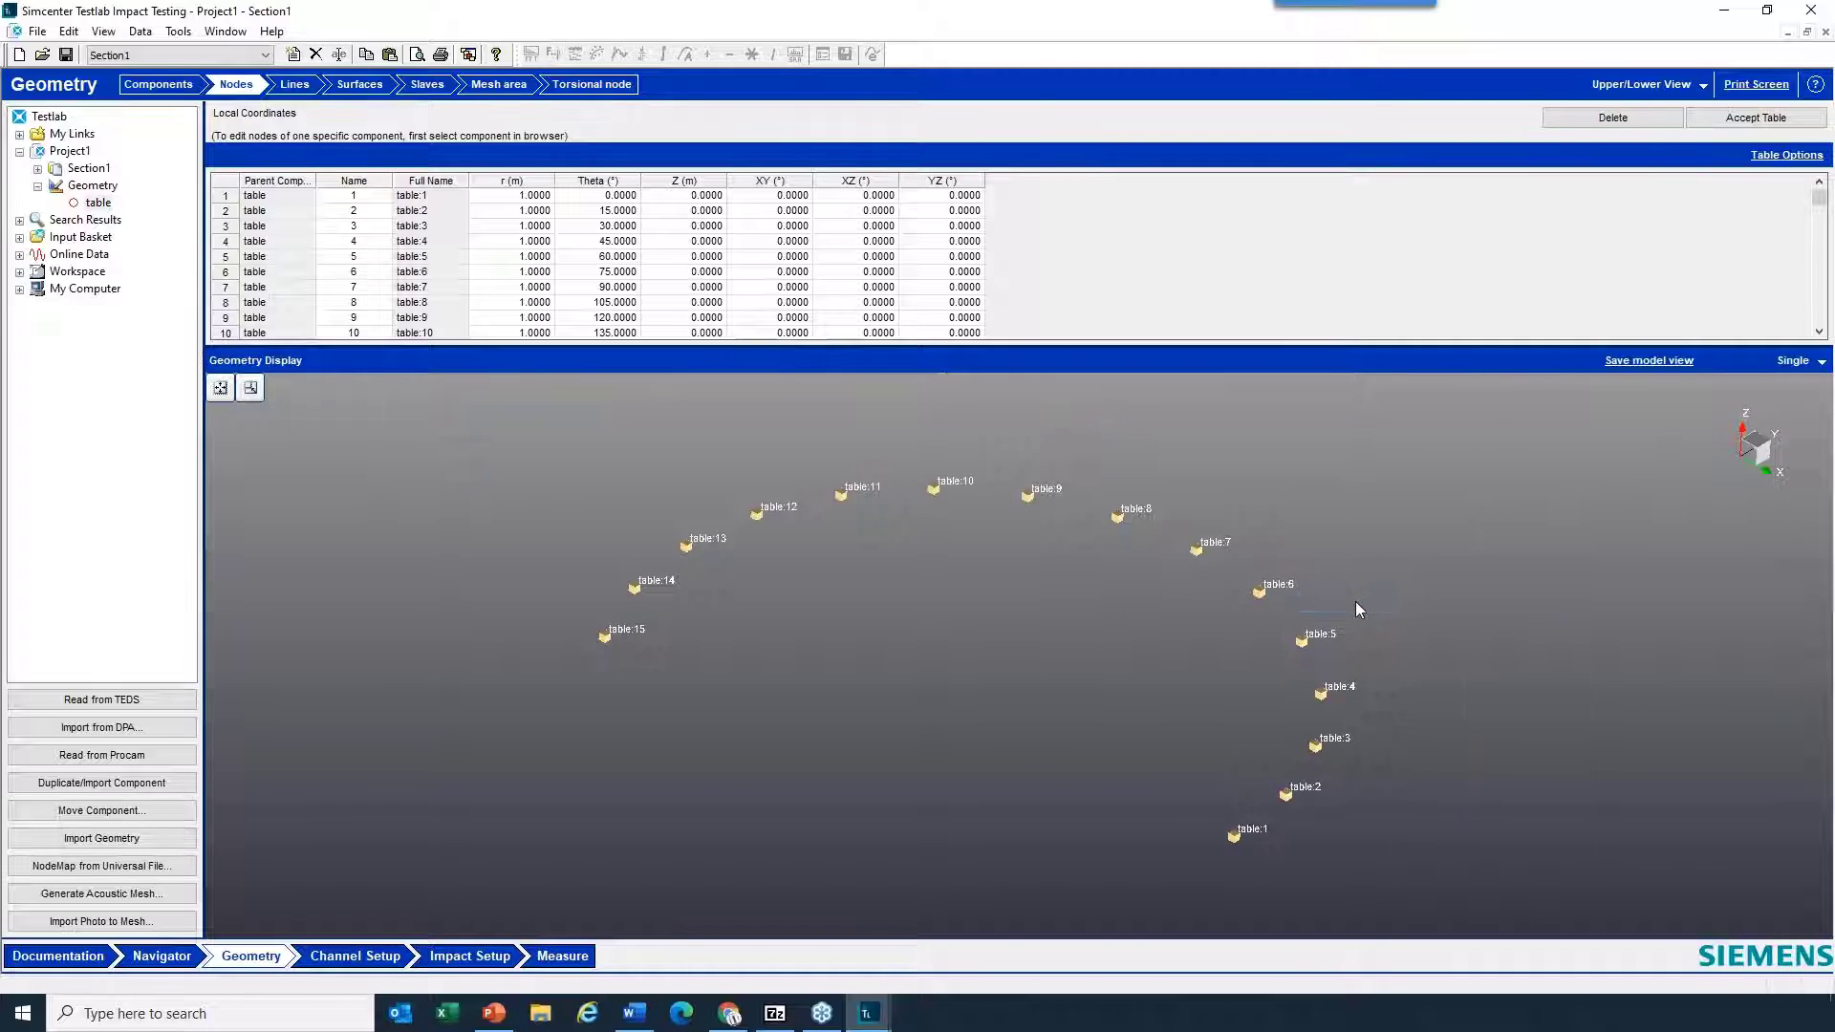
scroll(1119, 617, up, 3)
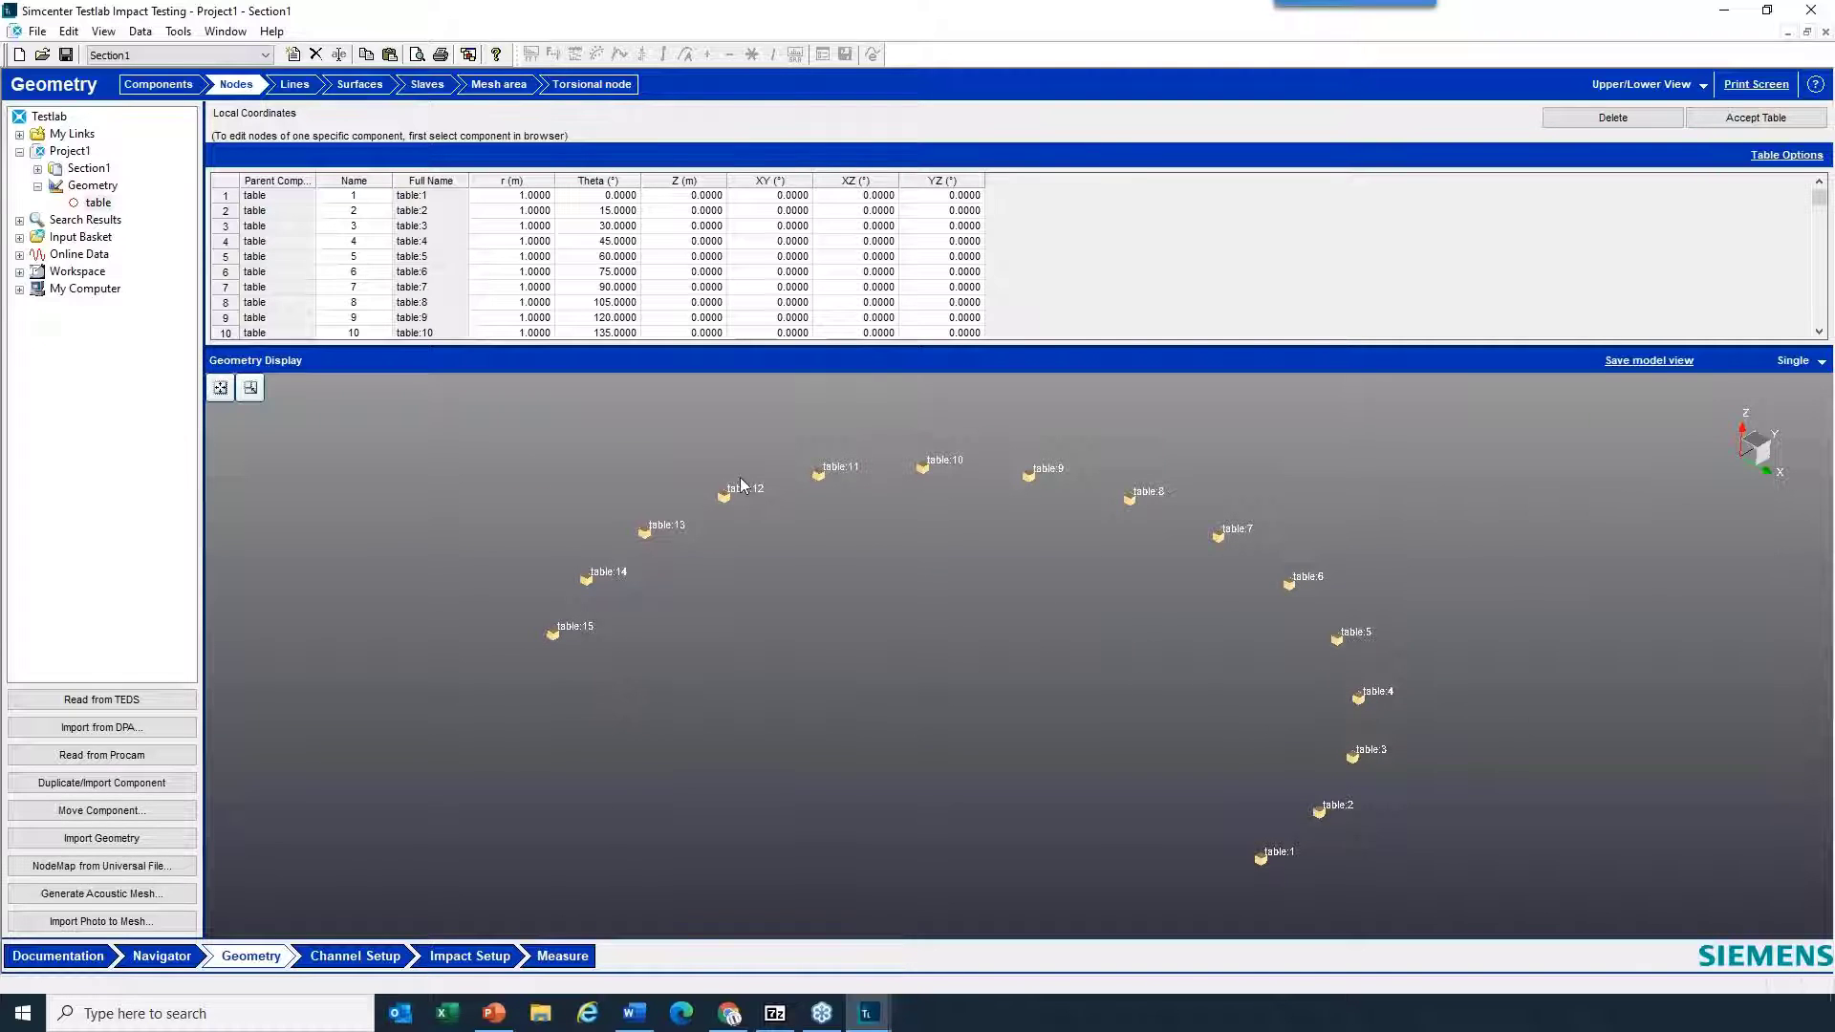
scroll(619, 286, down, 3)
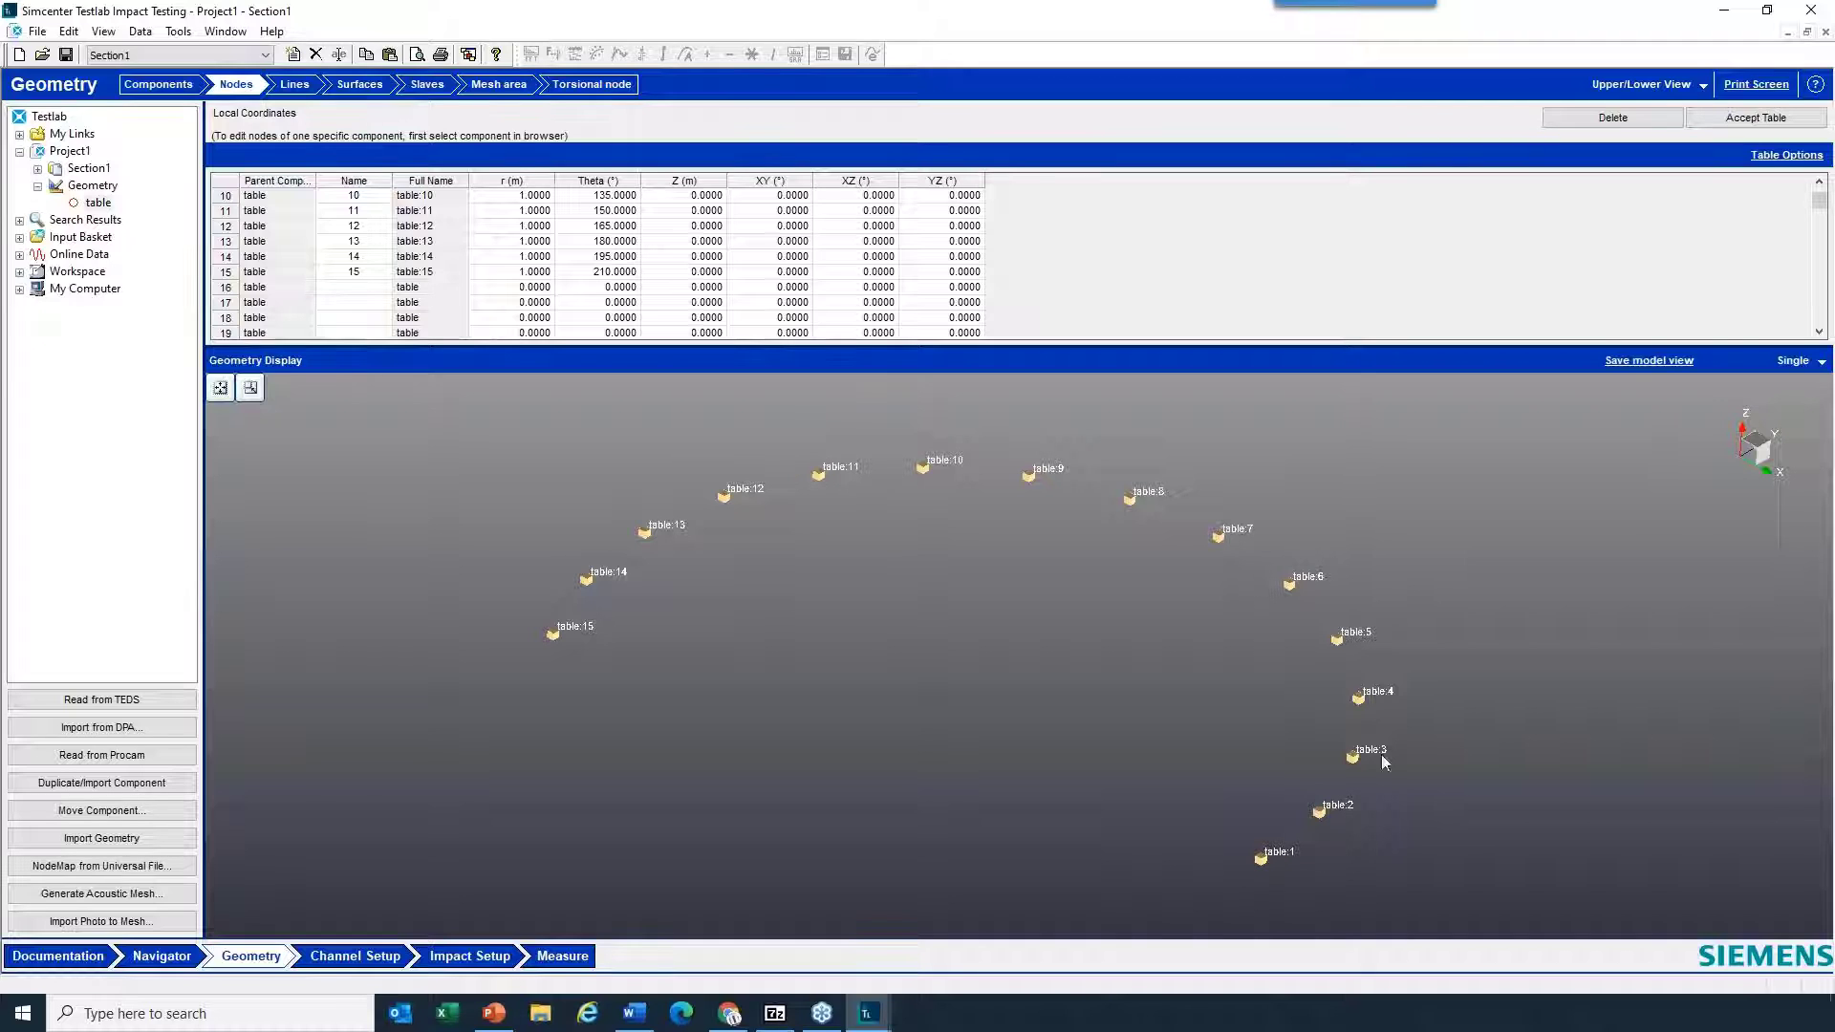
- Add connecting lines in the display through consecutive nodes from table:15 to table:10
click(554, 633)
click(299, 88)
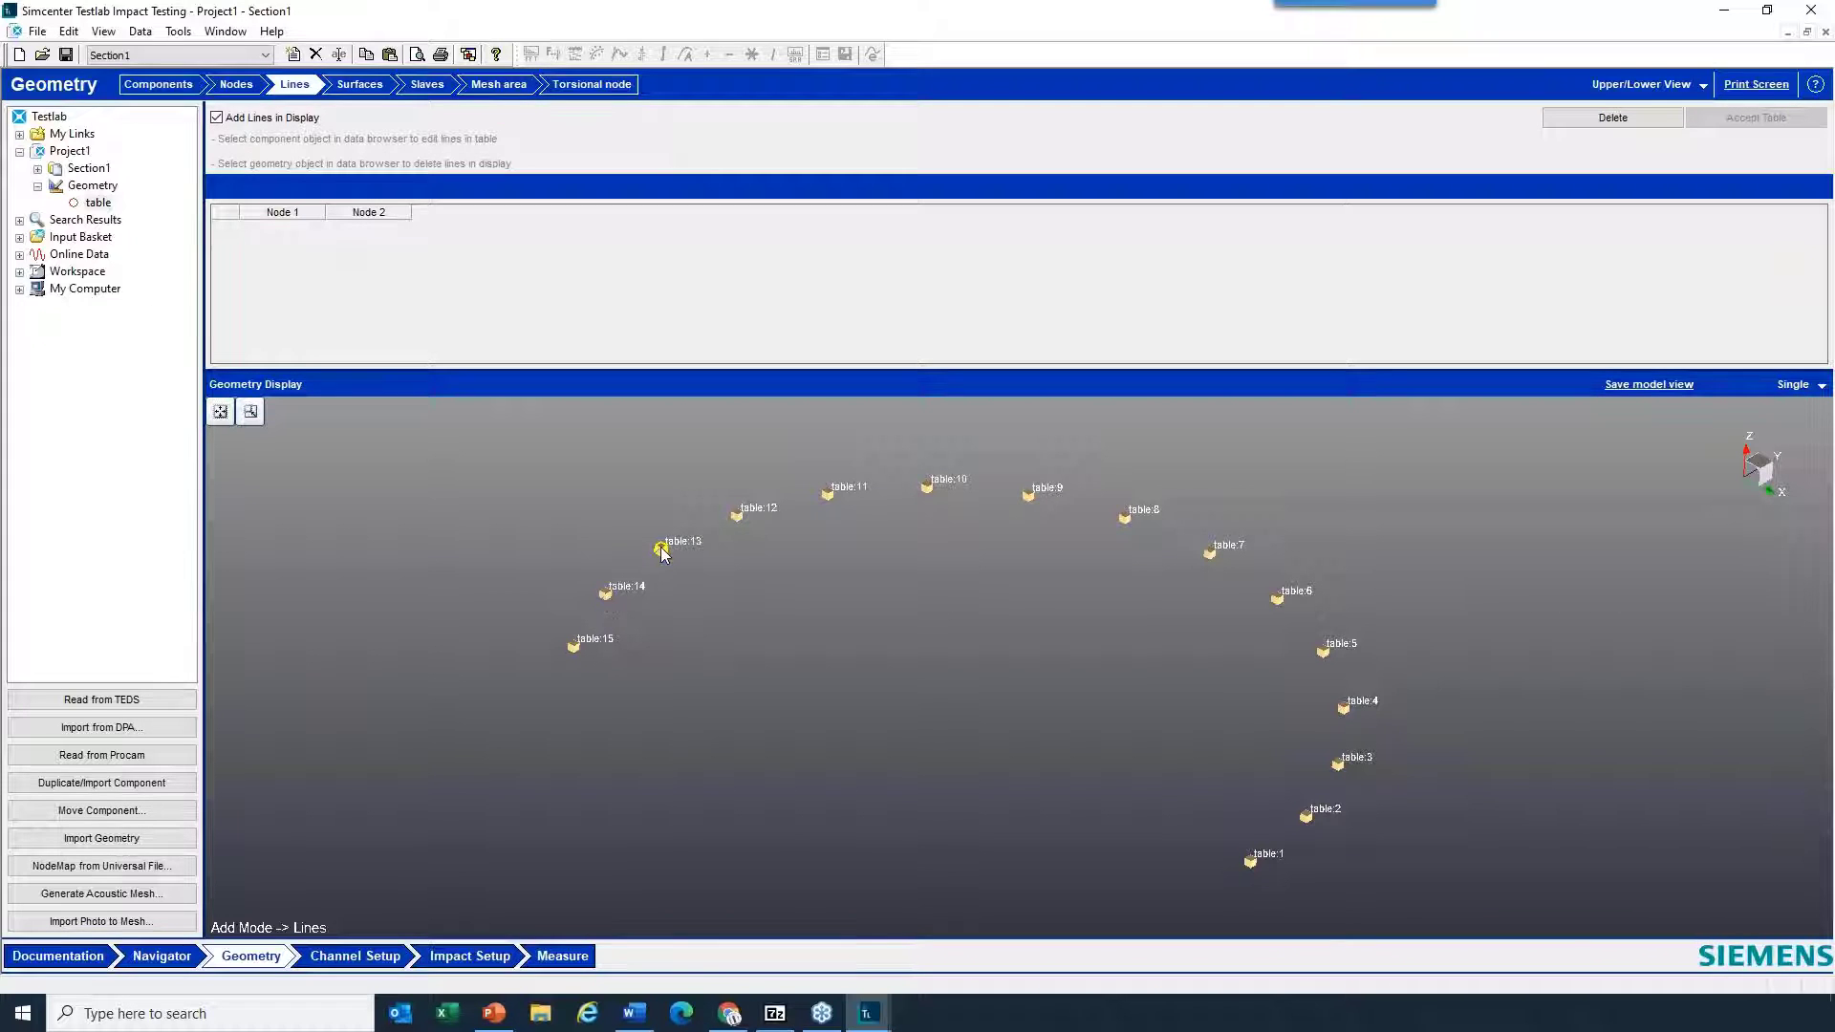
click(925, 488)
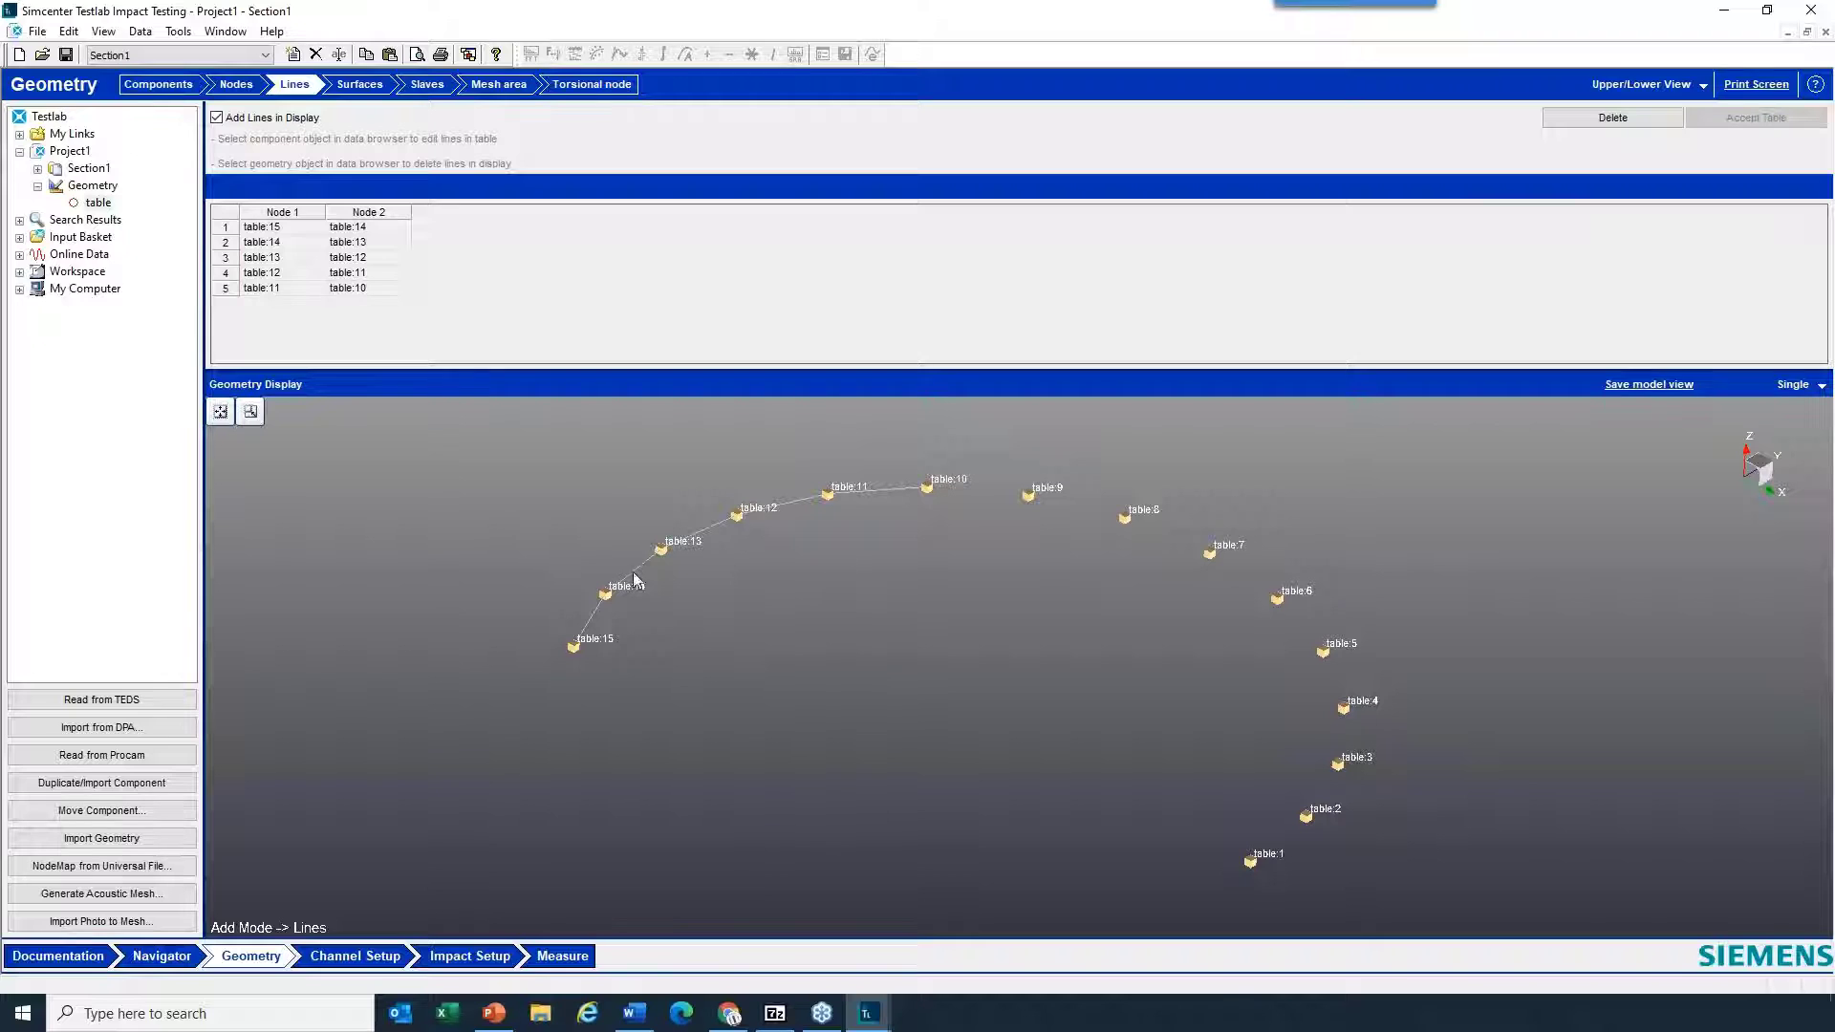
- Refresh the geometry in Channel Setup and insert node table:15 as the point for channel Input4
click(357, 957)
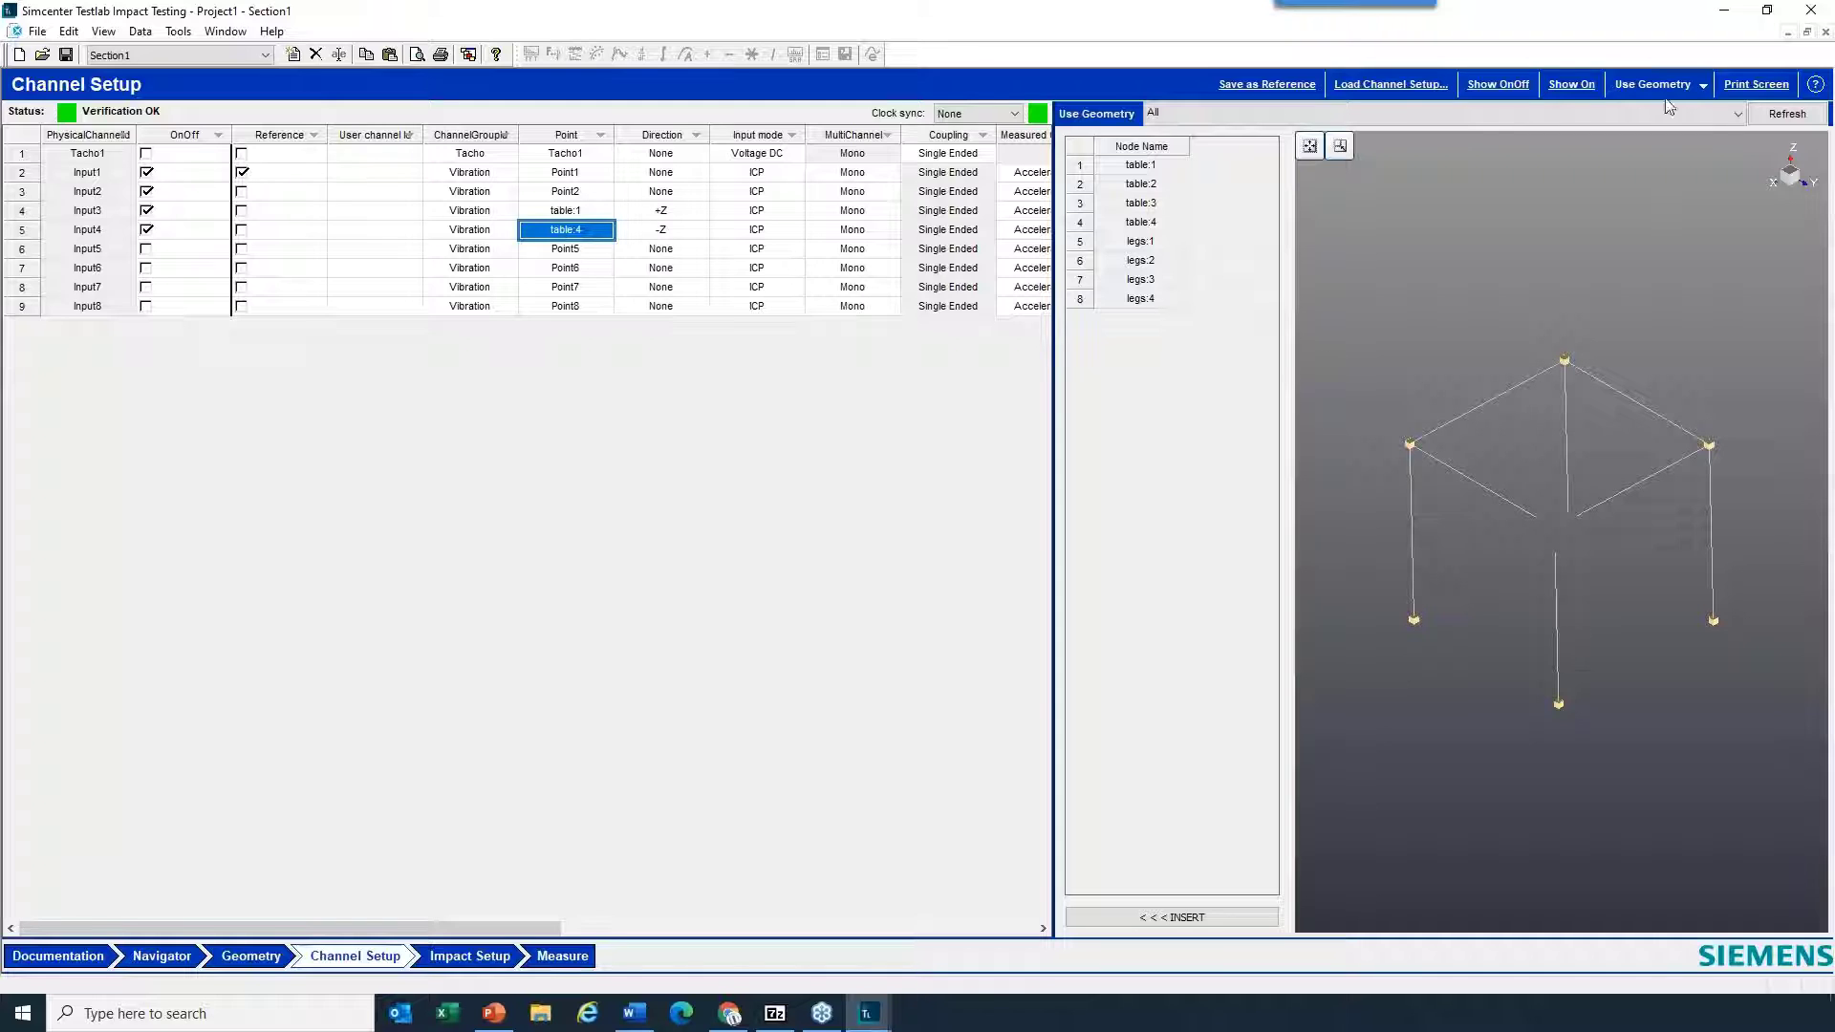
click(1786, 114)
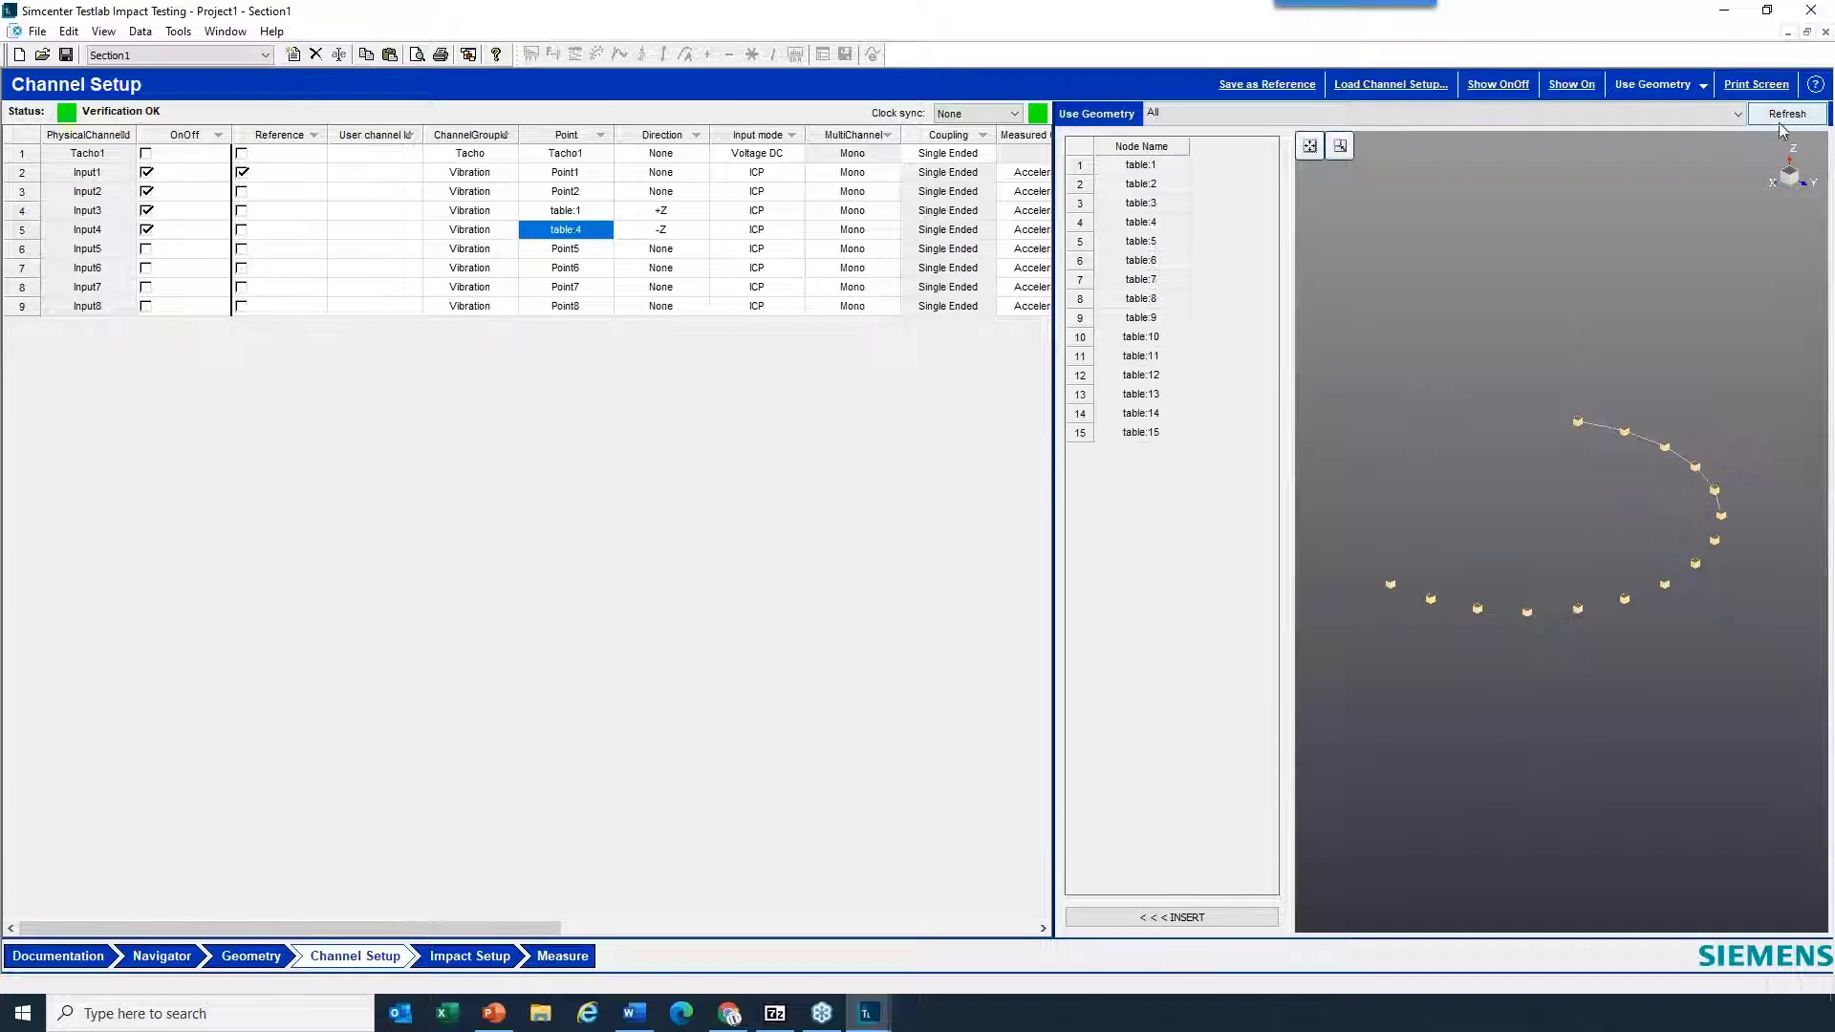
click(1579, 420)
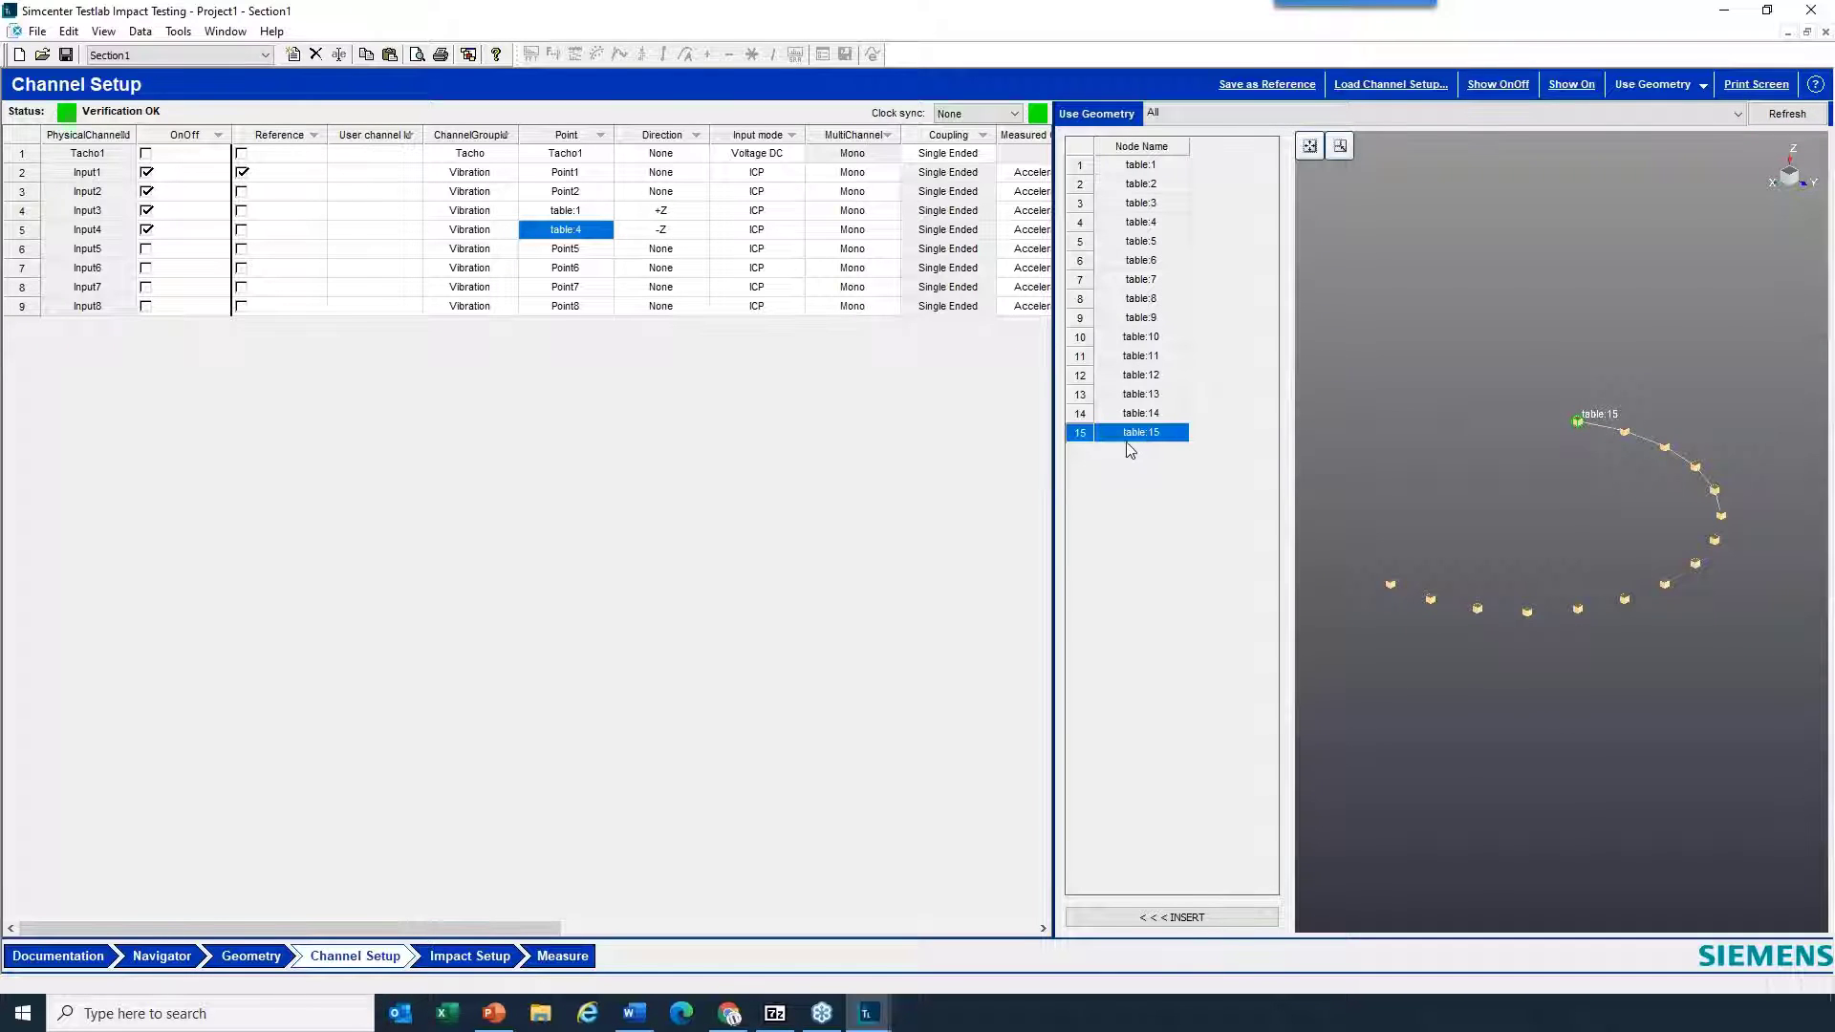
click(38, 232)
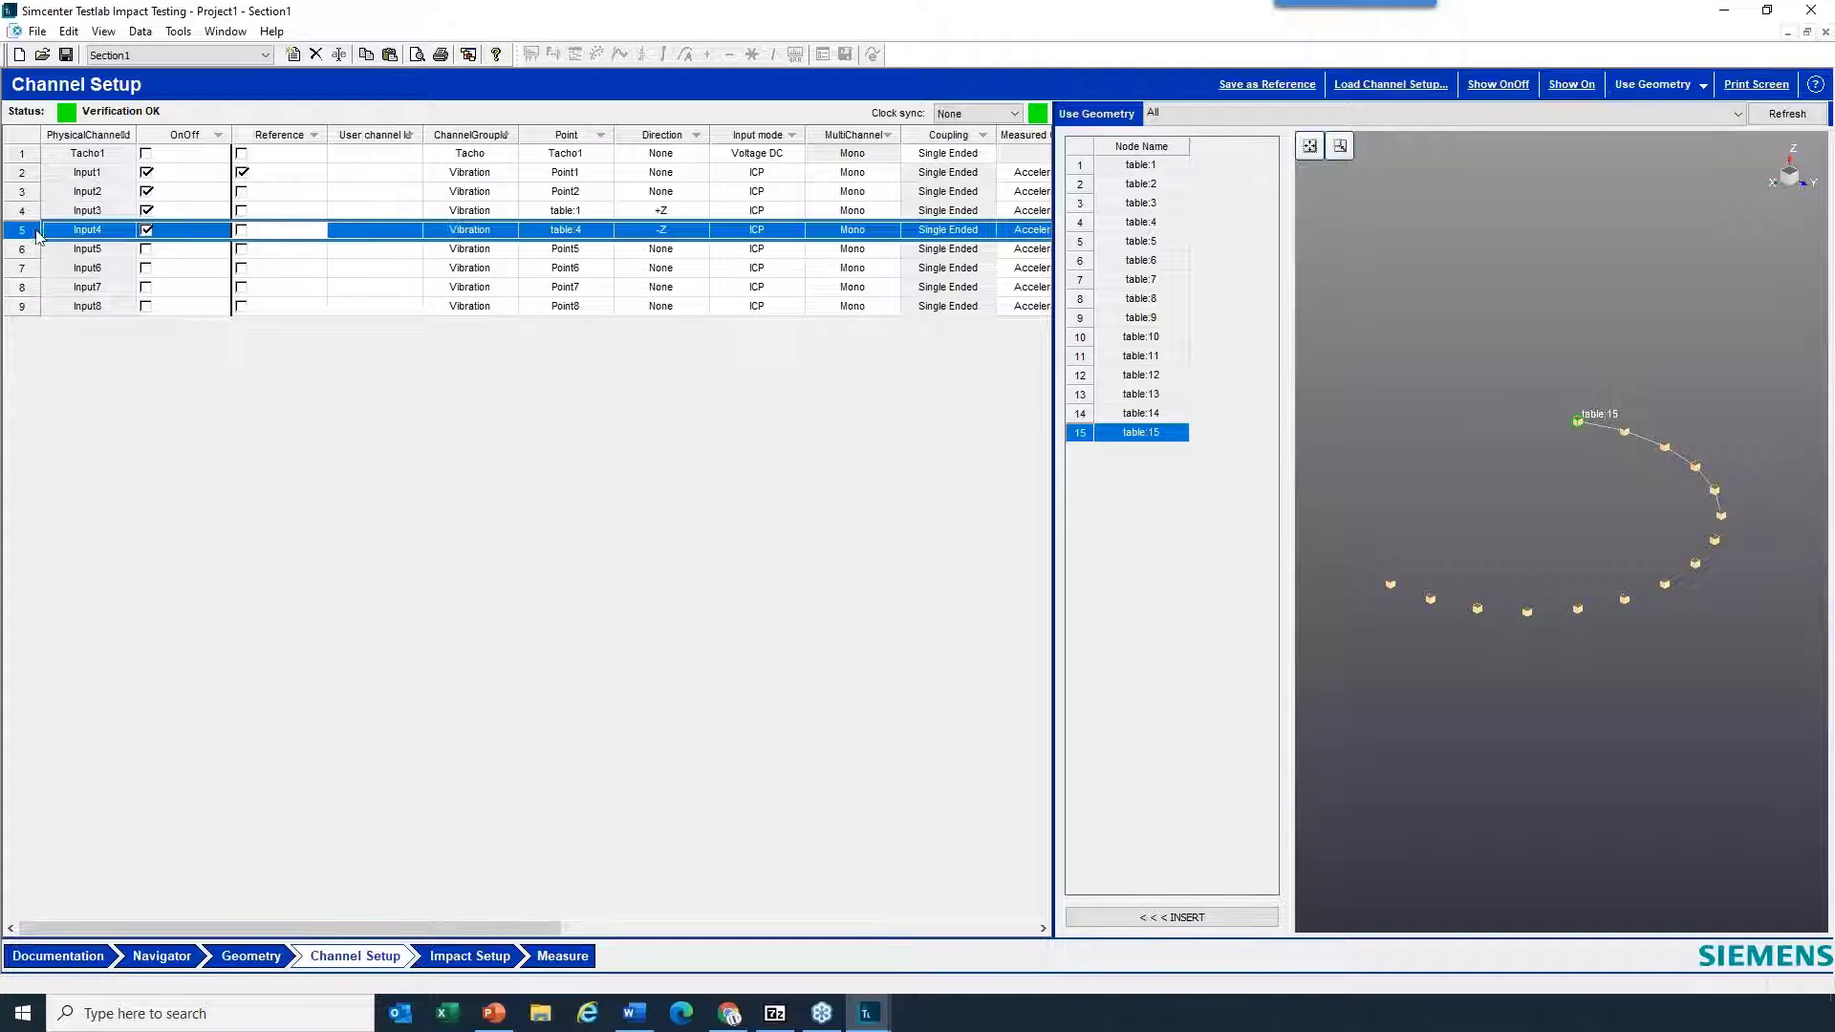
click(1188, 918)
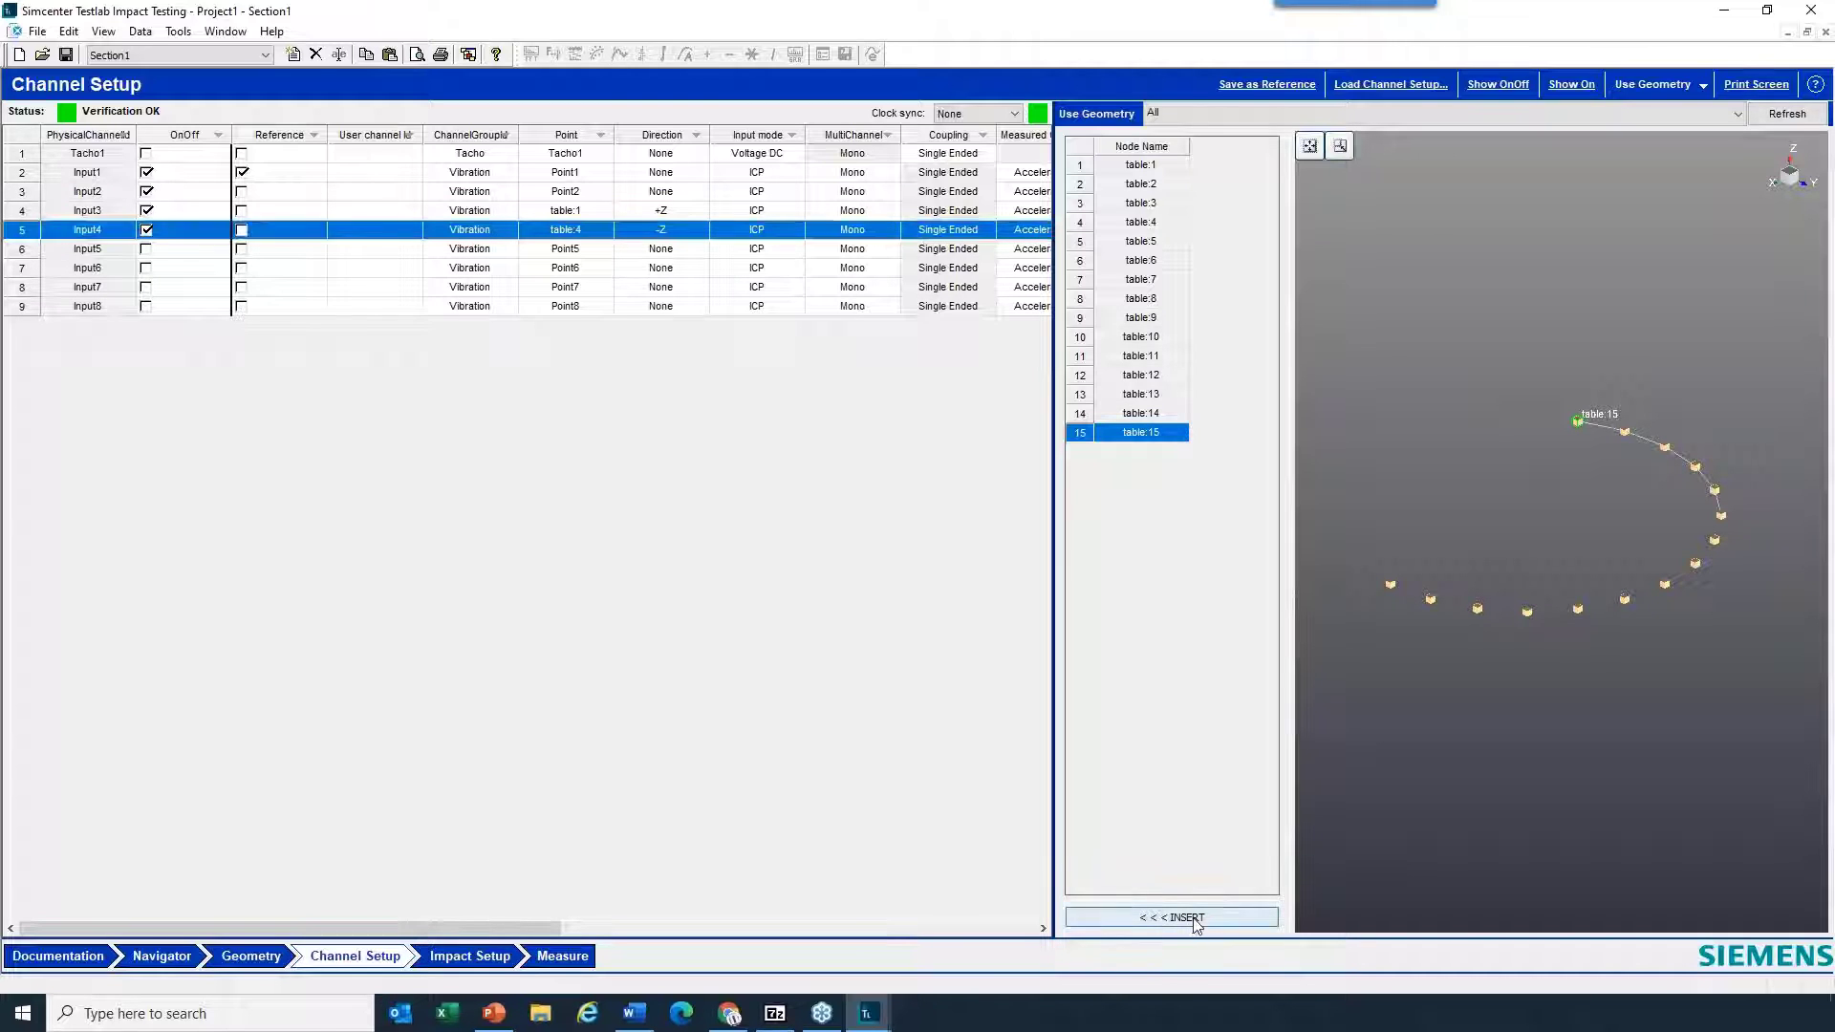
- Show the node names and Euler angles on the deformed model in Channel Setup and inspect the local node directions
click(697, 234)
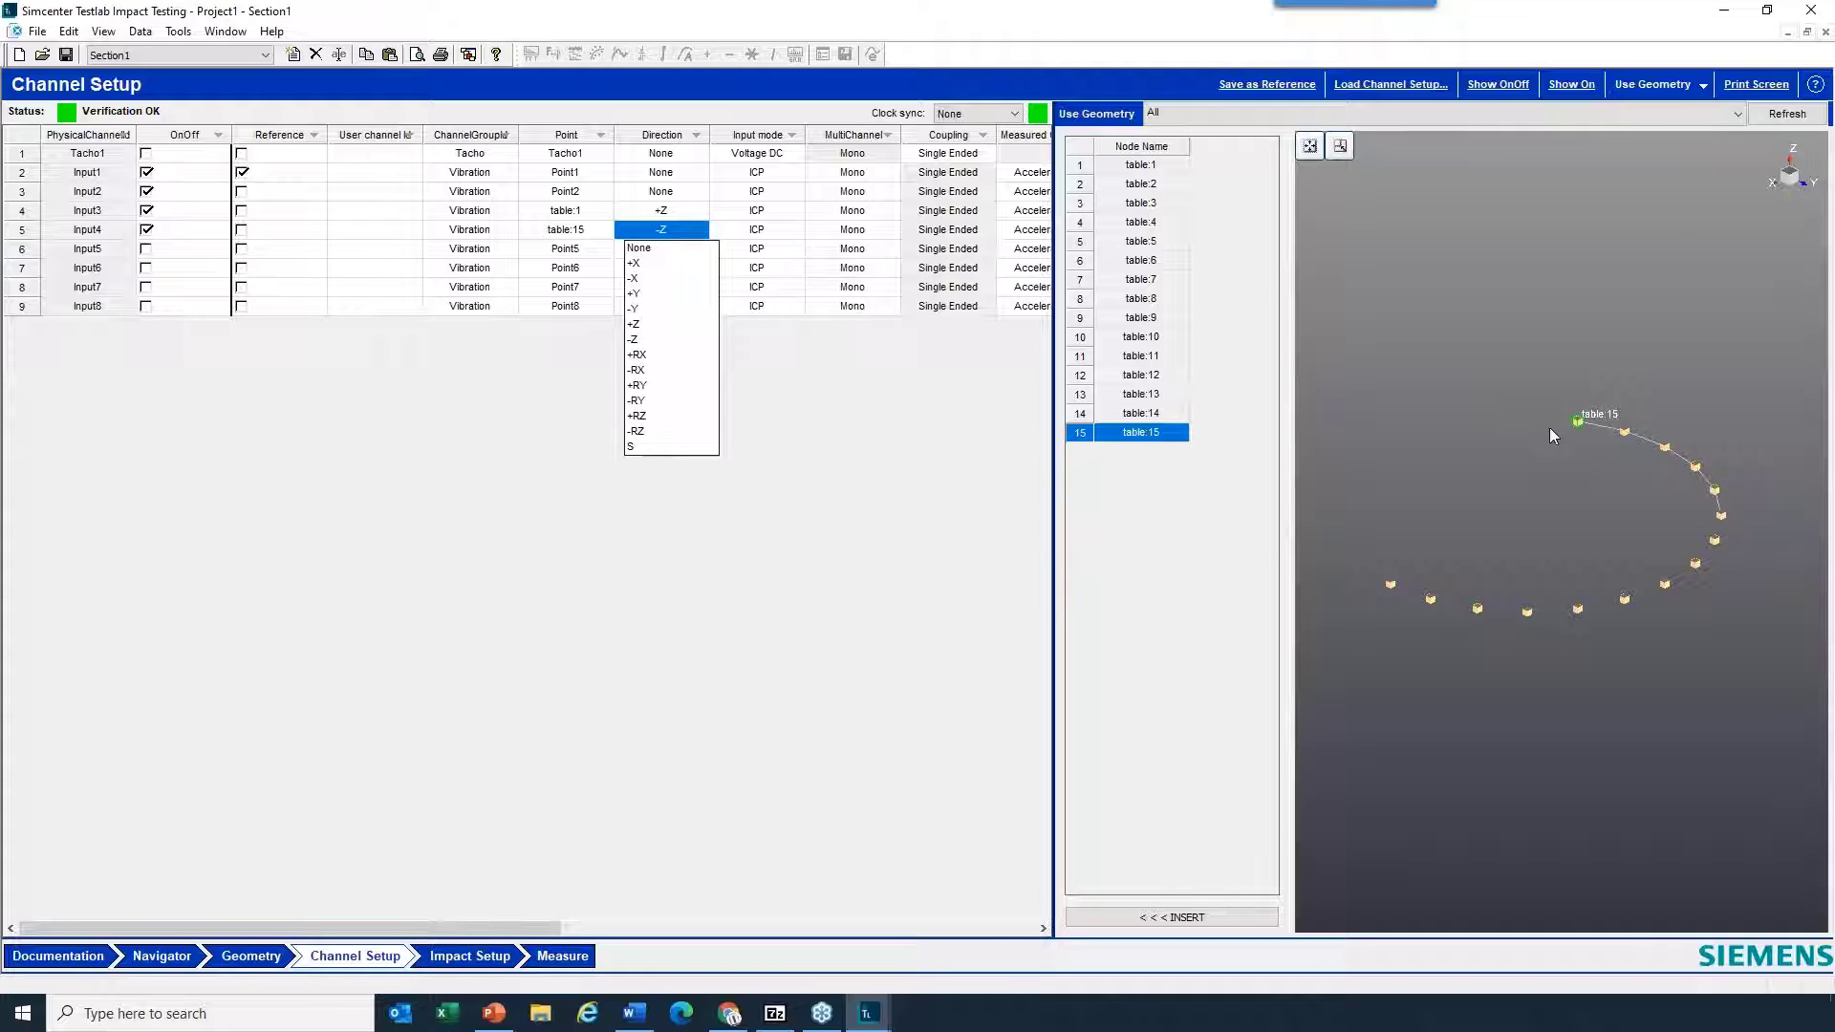
right_click(1483, 339)
mouse_move(1486, 350)
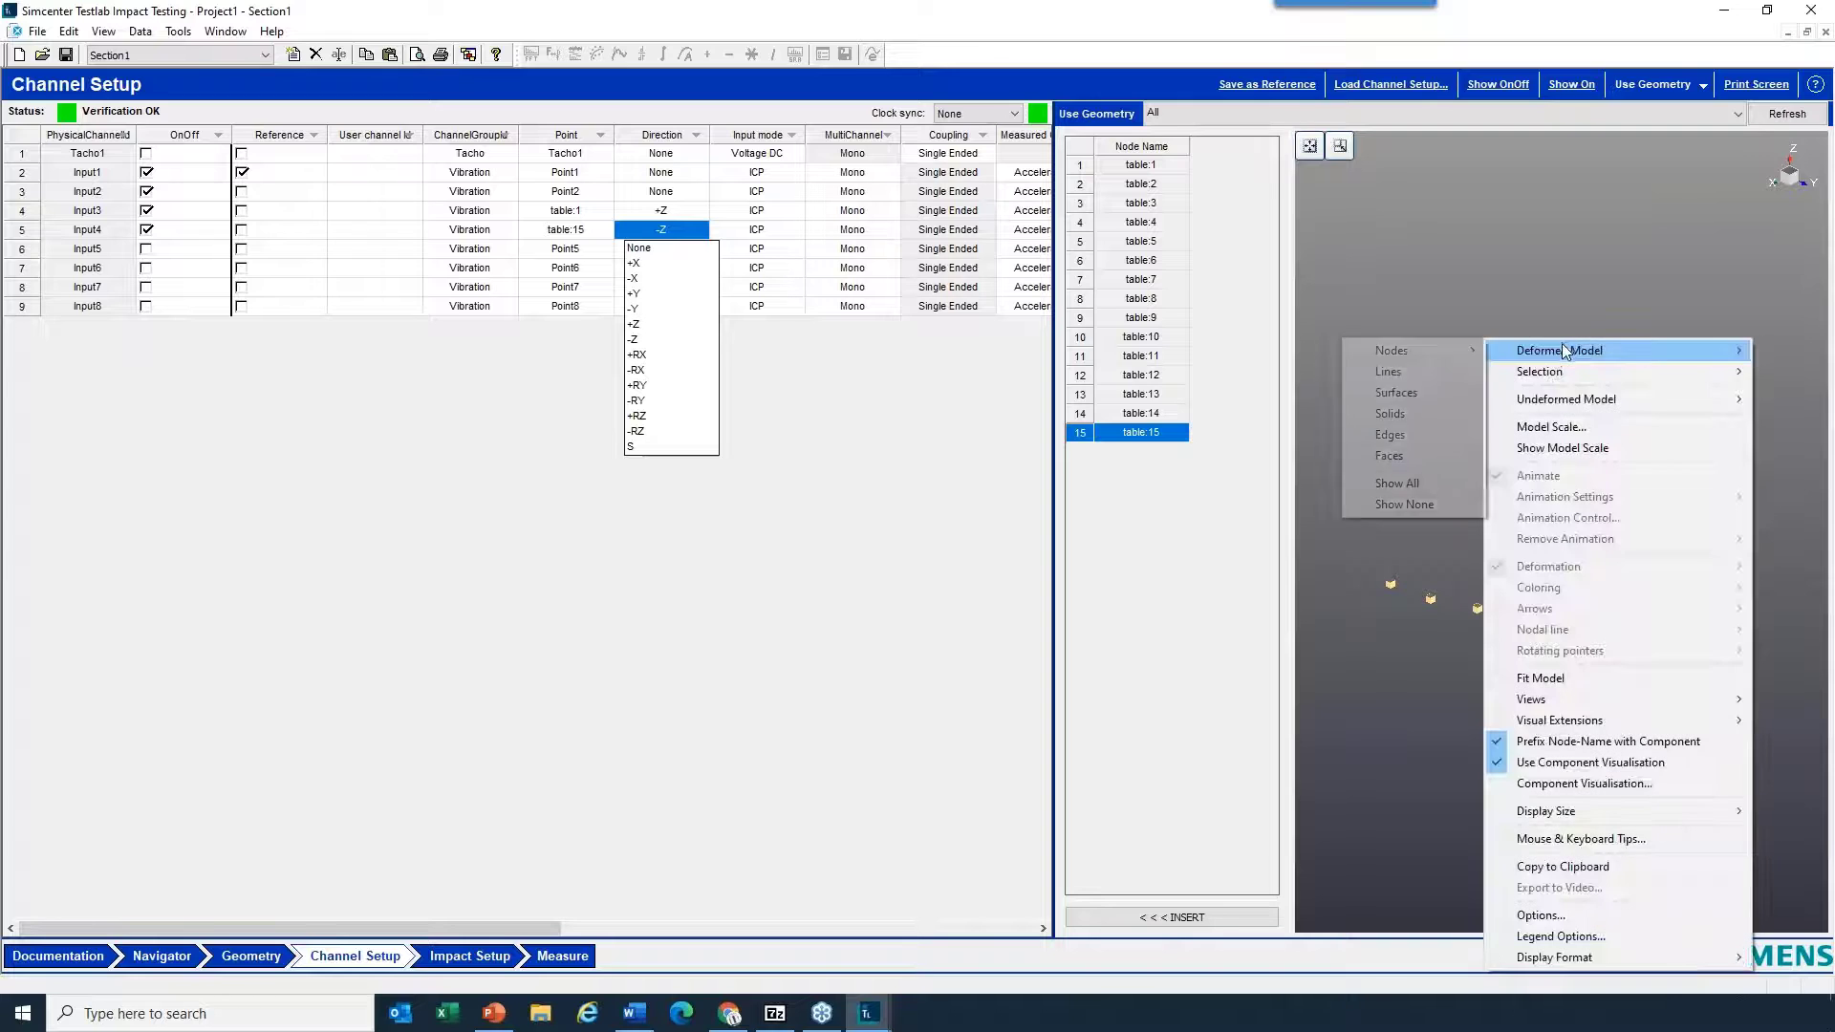
mouse_move(1430, 350)
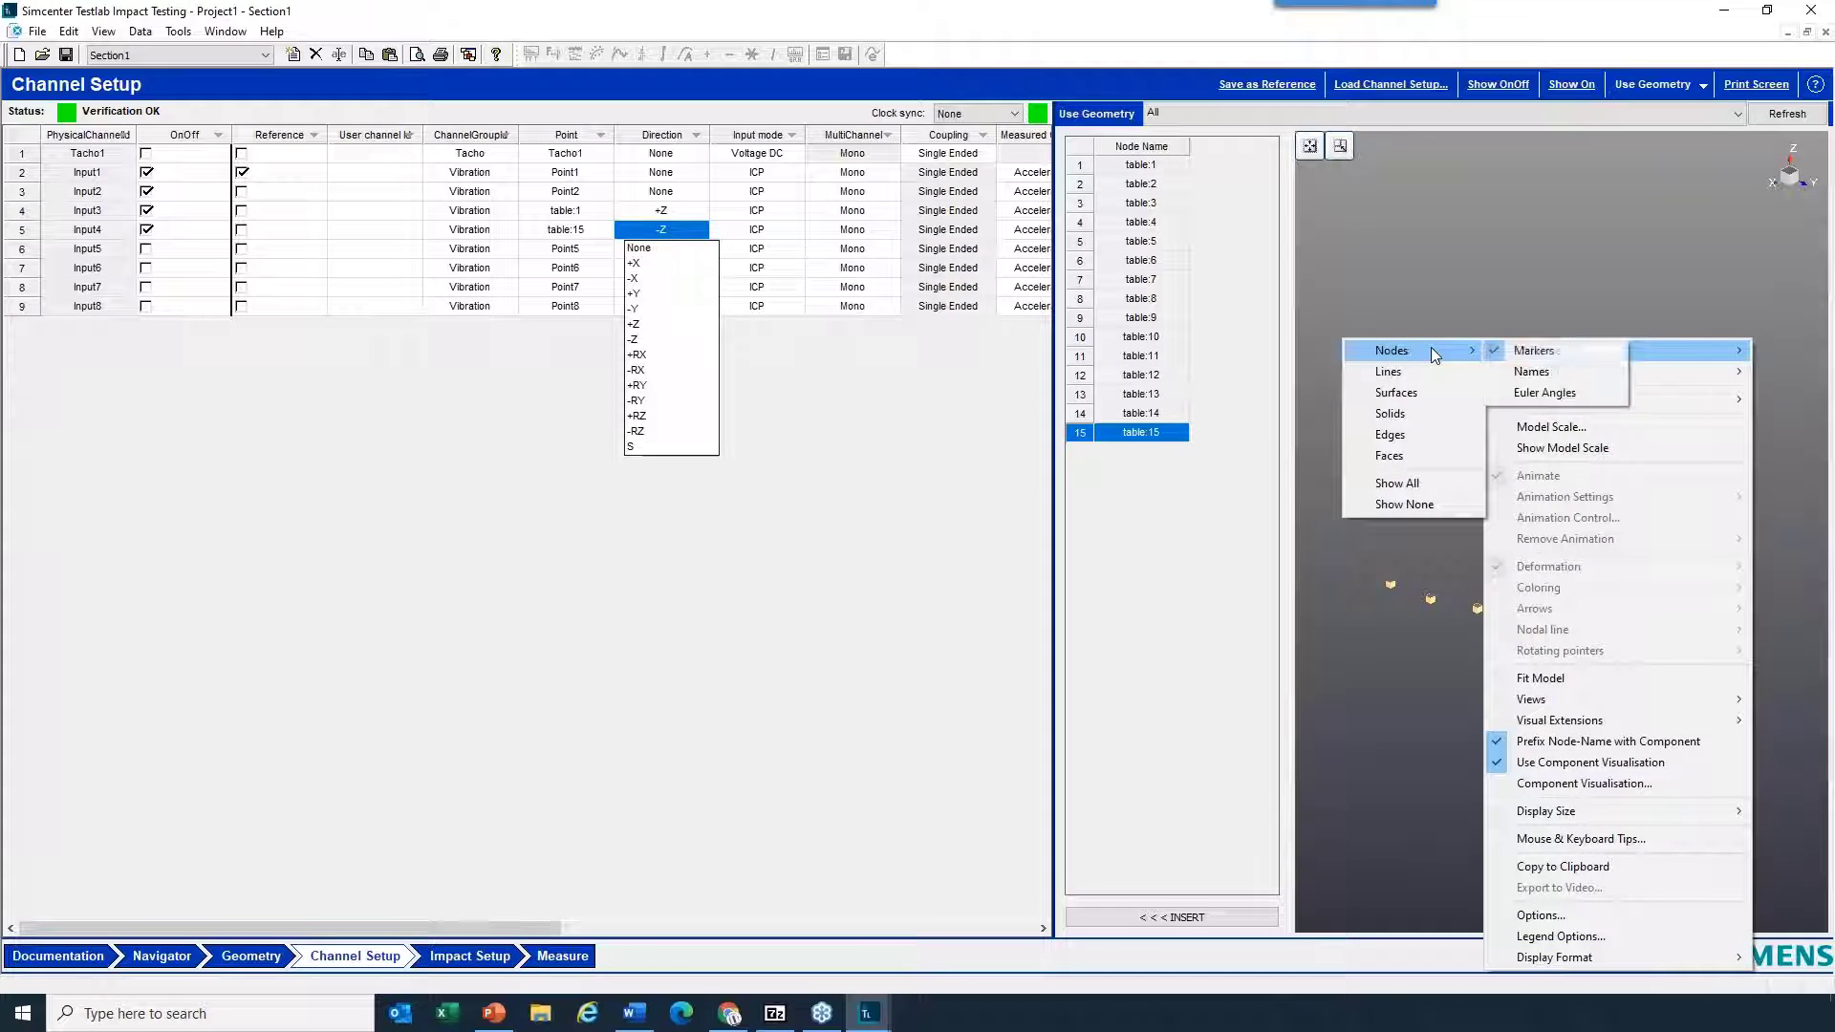
click(1546, 373)
right_click(1539, 273)
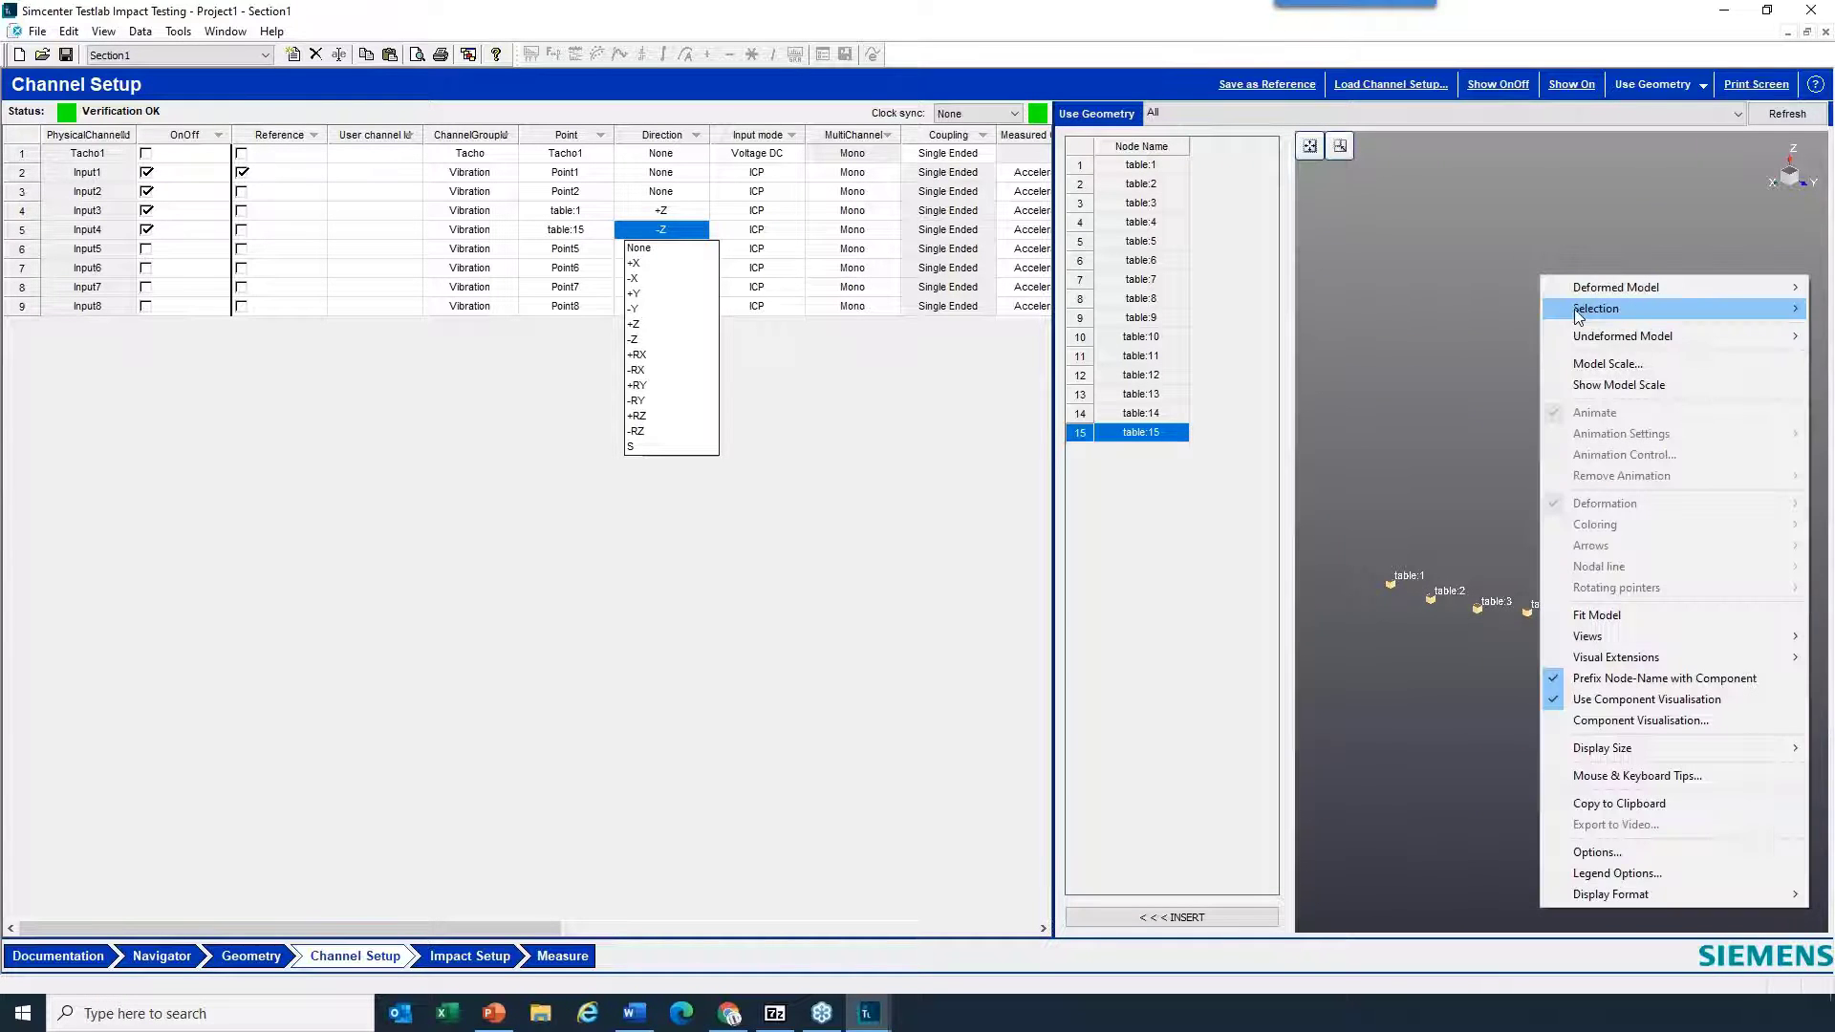
mouse_move(1550, 287)
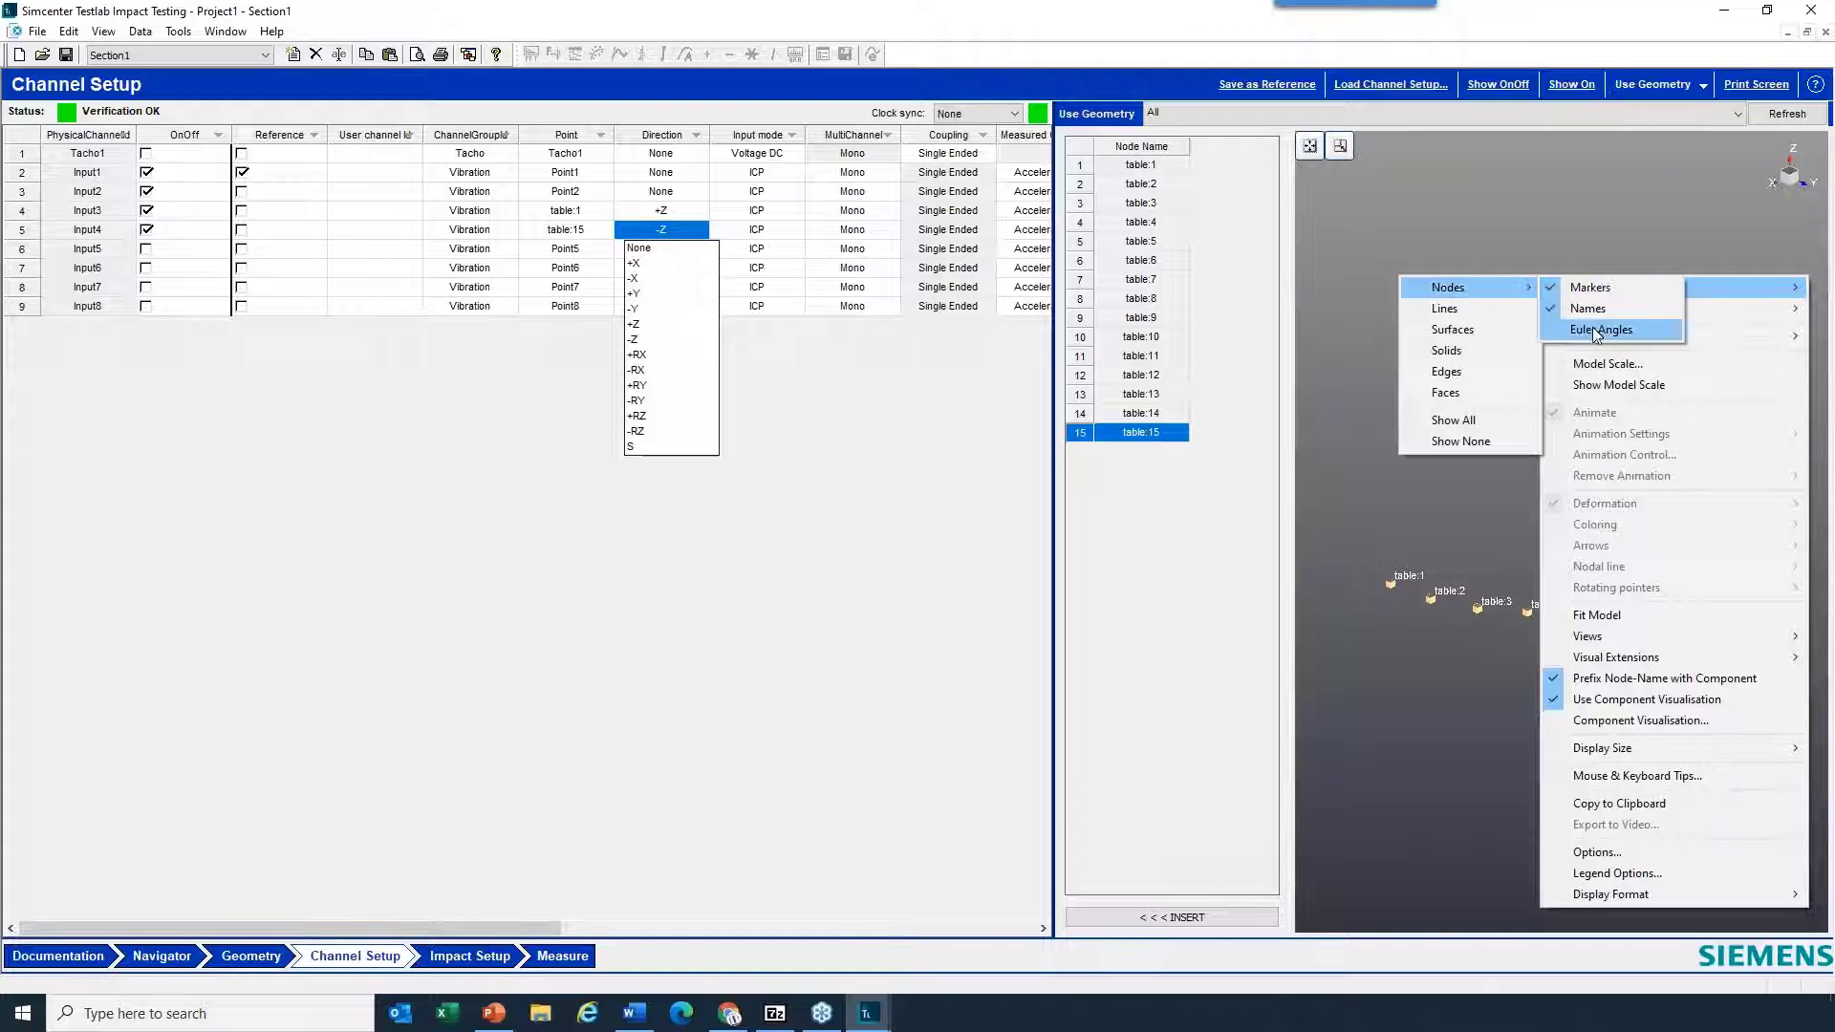
click(1598, 330)
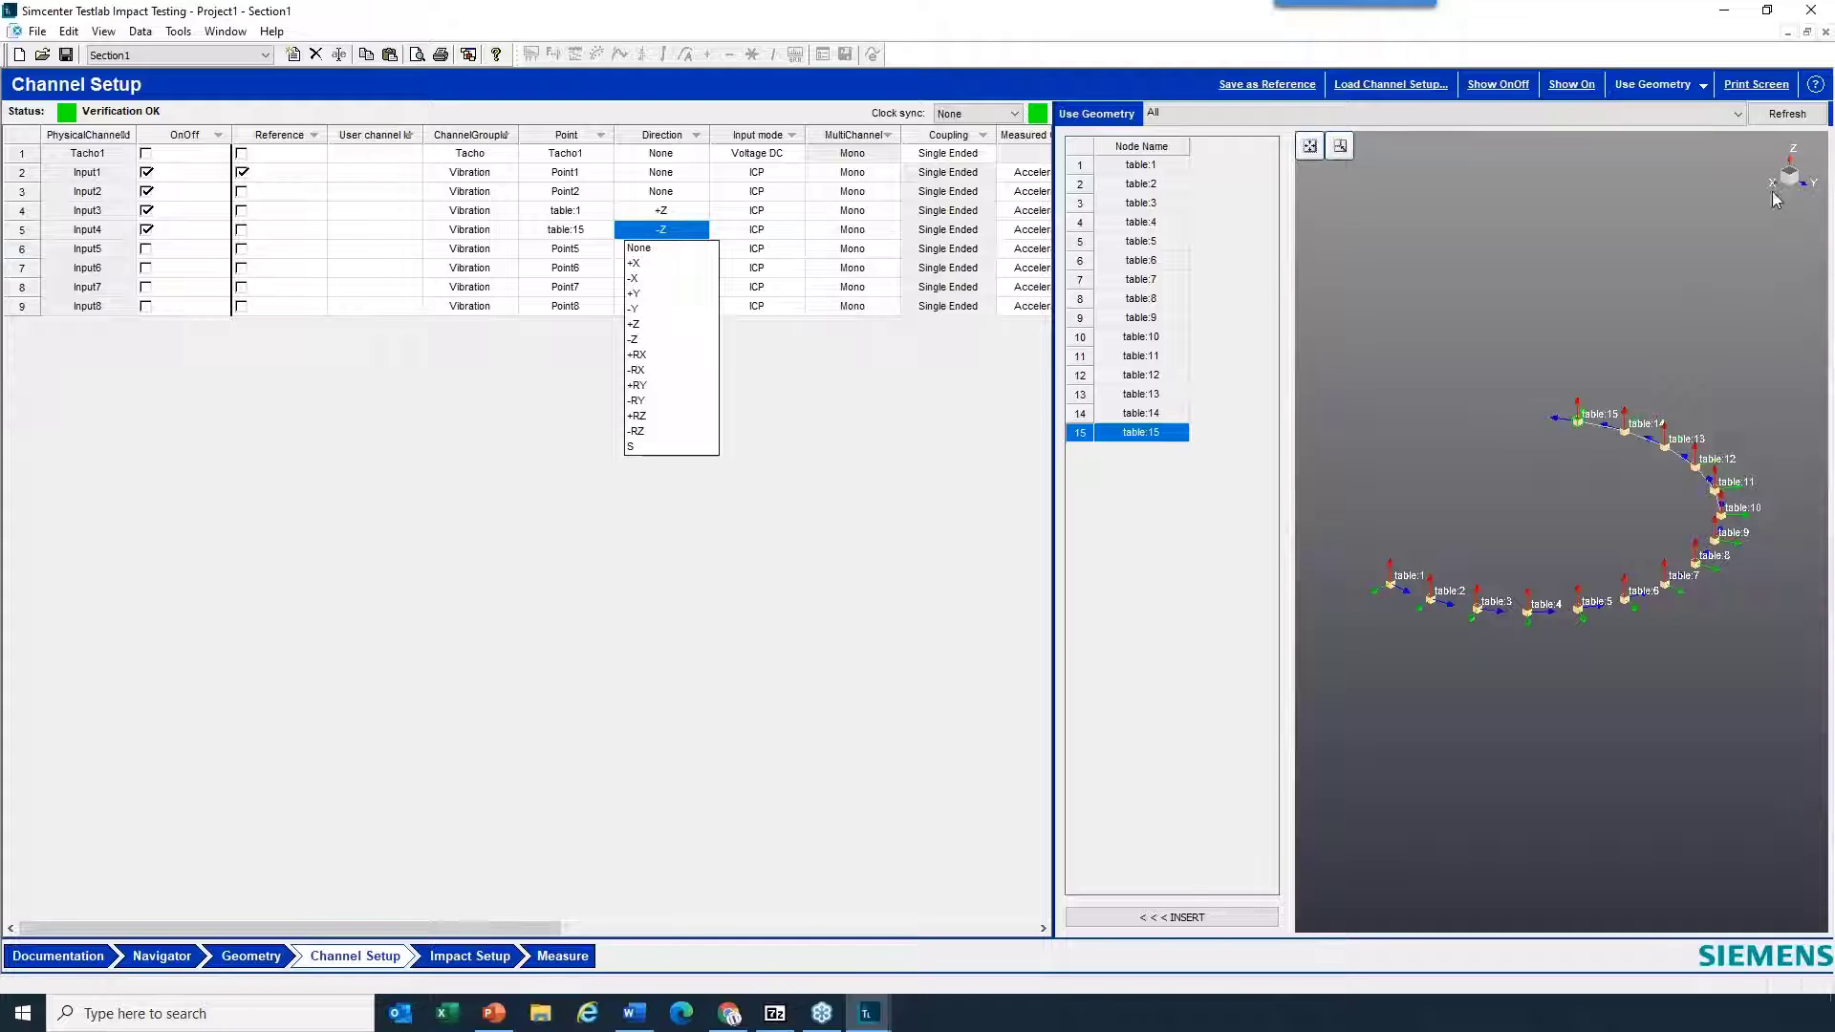
drag(1665, 516, 1649, 530)
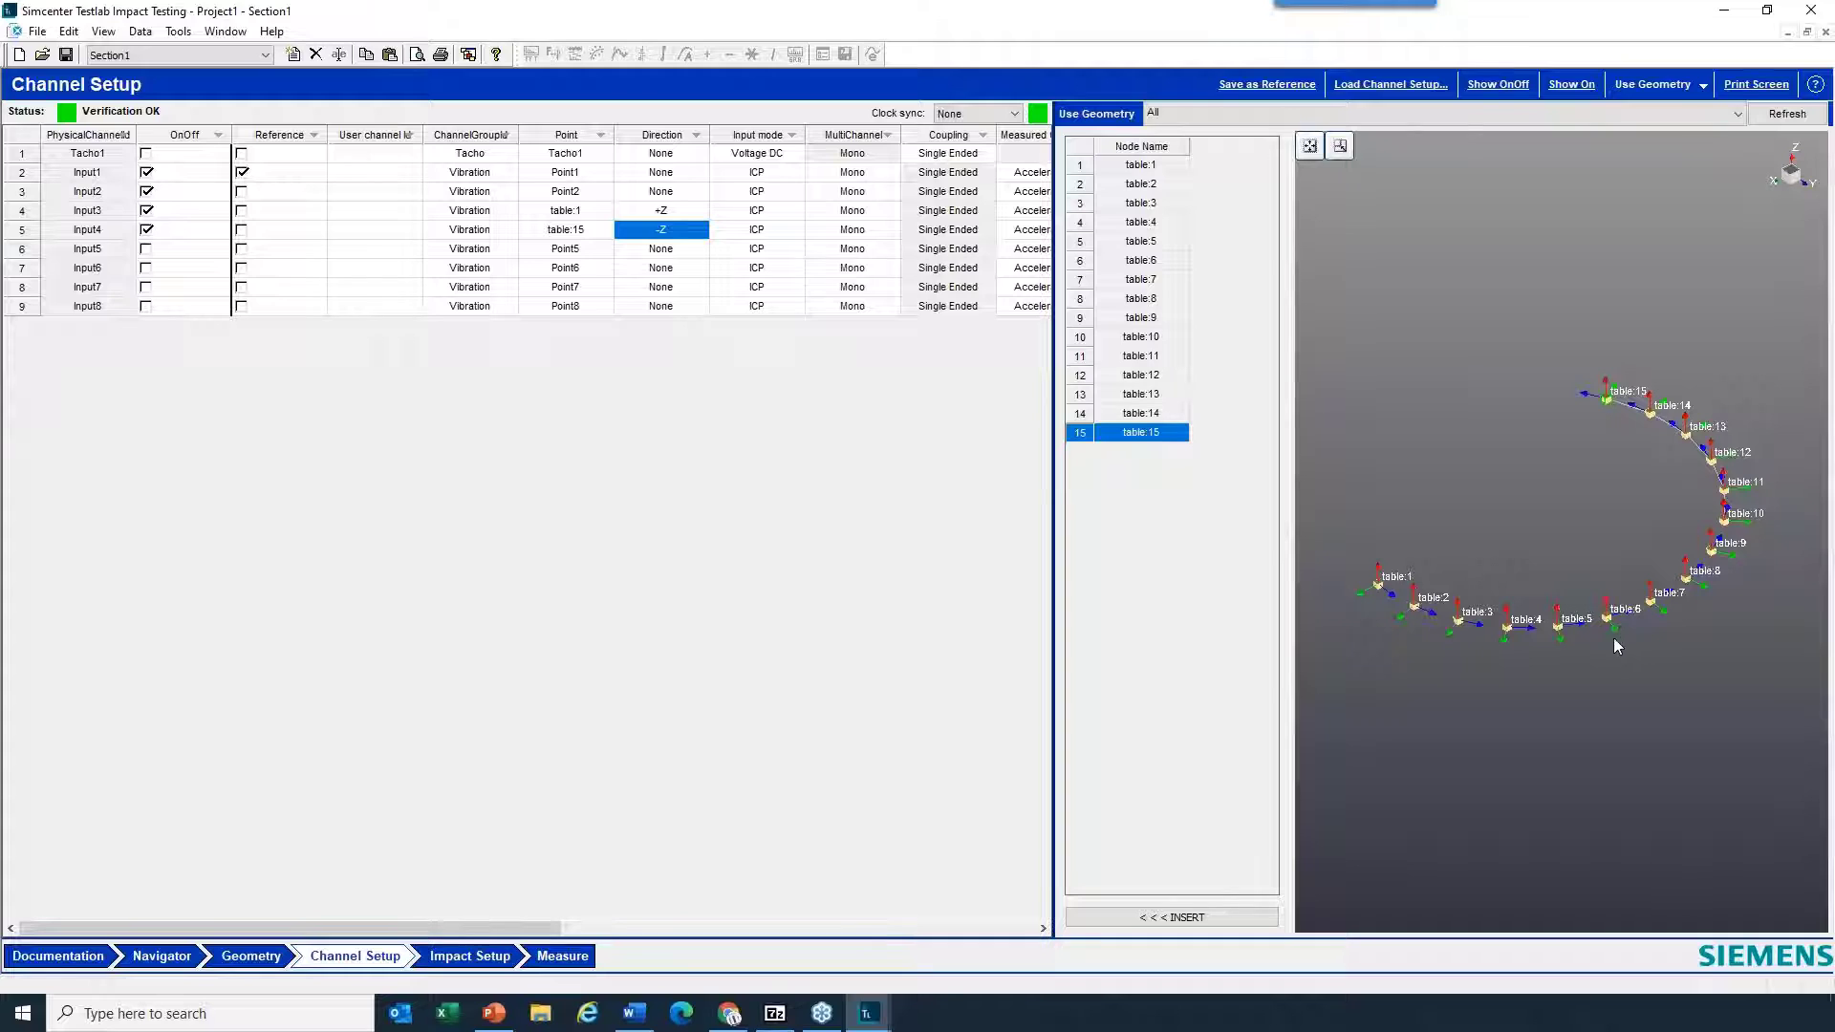
- Set the measurement direction of channel Input4 to +X
click(703, 234)
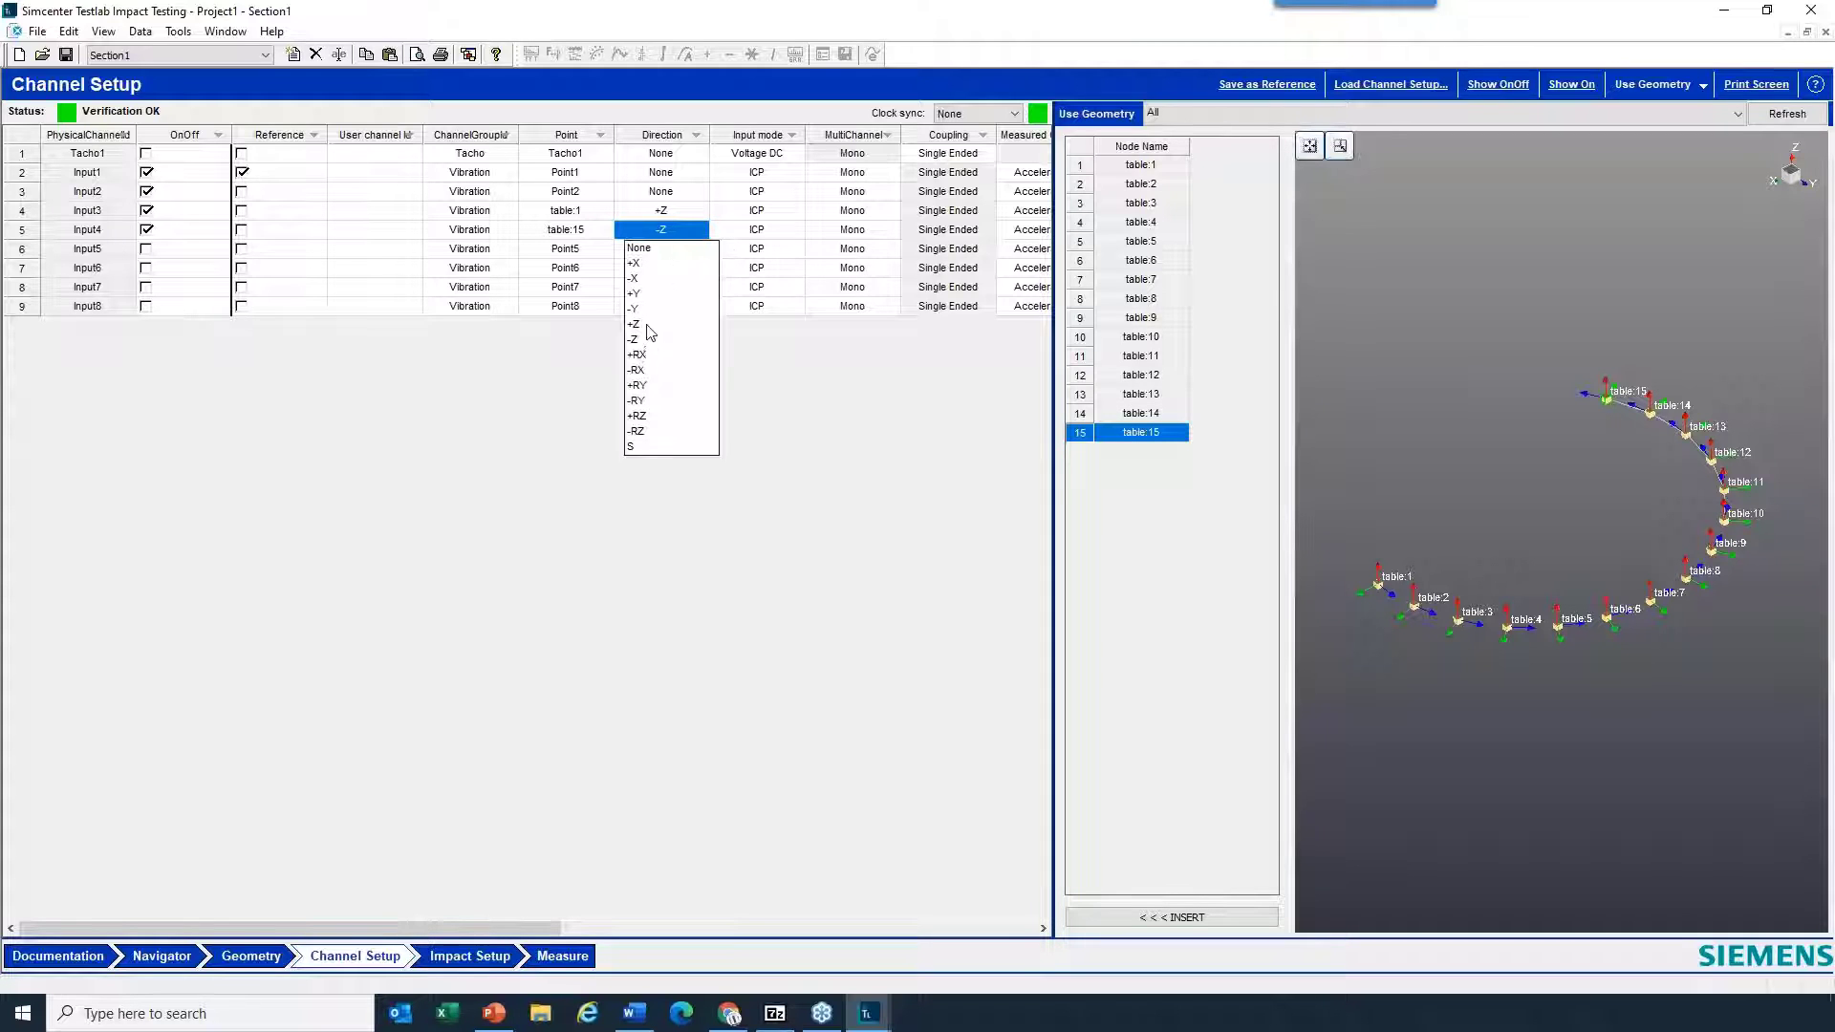
click(648, 279)
click(701, 234)
click(670, 266)
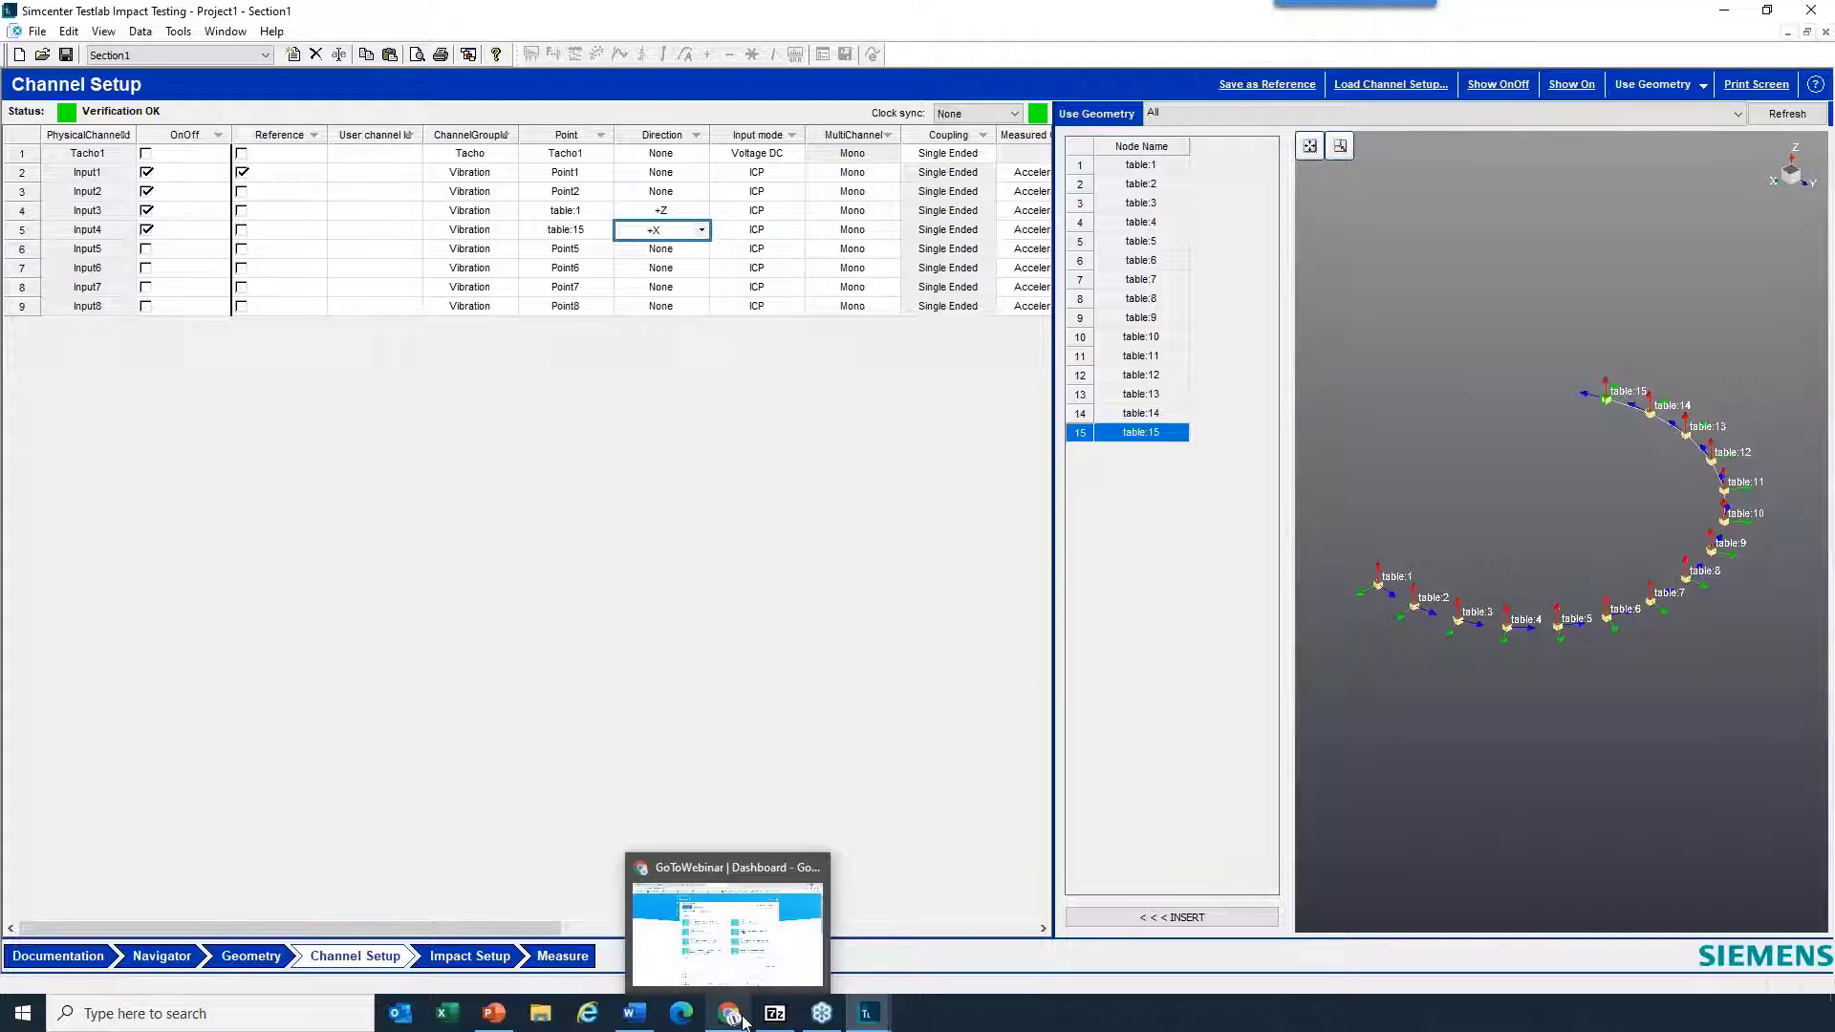
- Switch to Simcenter Testlab Desktop Advanced and activate the convertible - Section1 project
mouse_move(863, 1018)
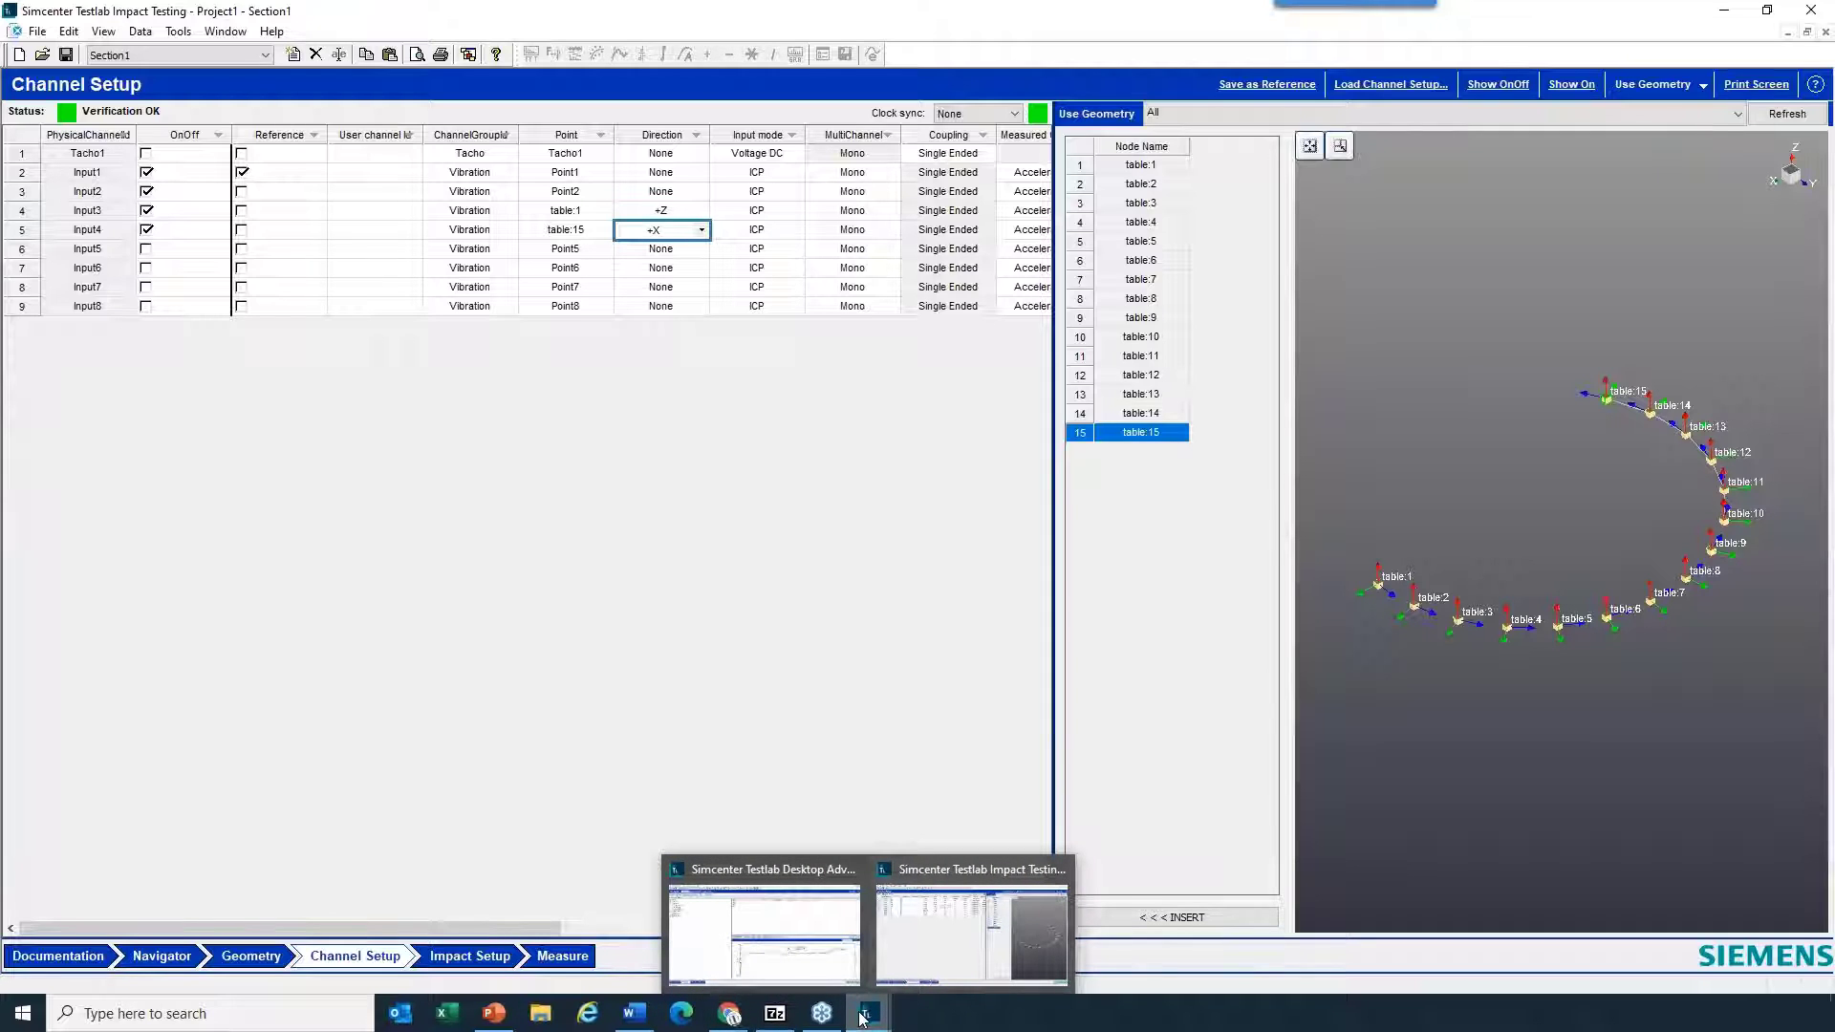
click(820, 949)
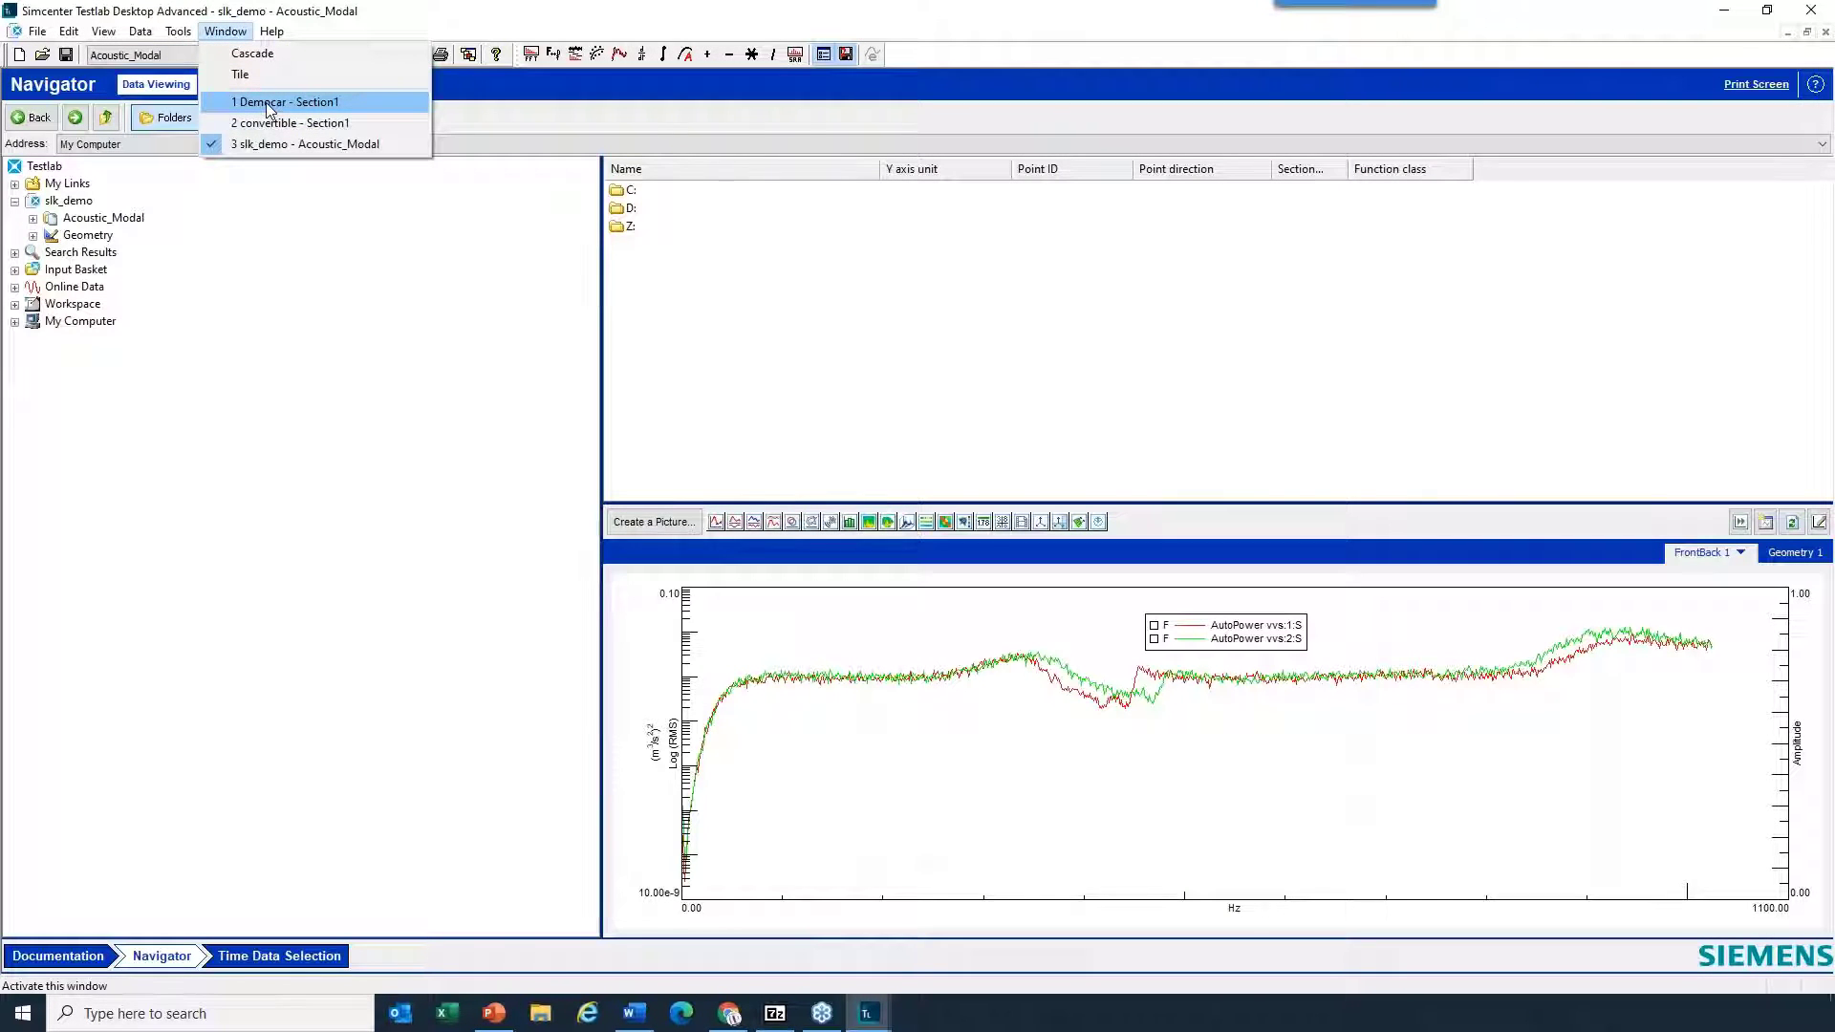
click(273, 125)
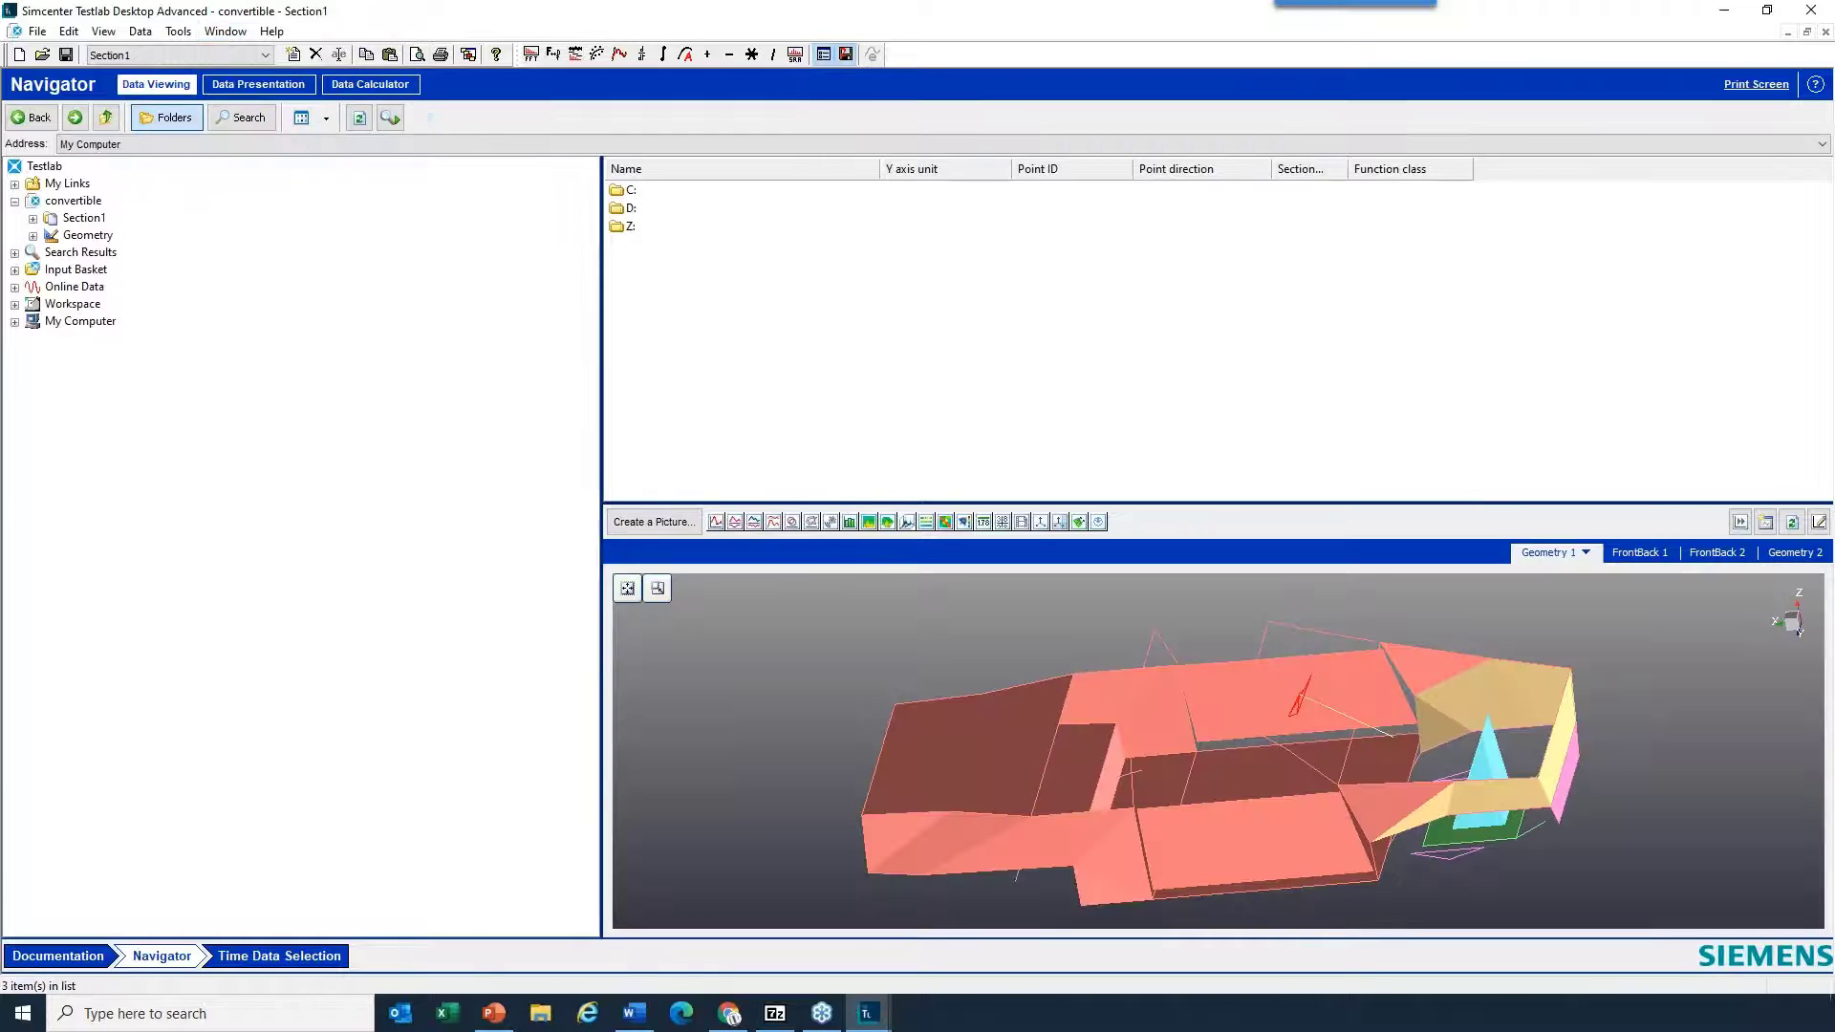
- Enlarge the convertible geometry display and animate Mode 3 and Mode 4 from the Processing ModeSet
drag(850, 266, 850, 262)
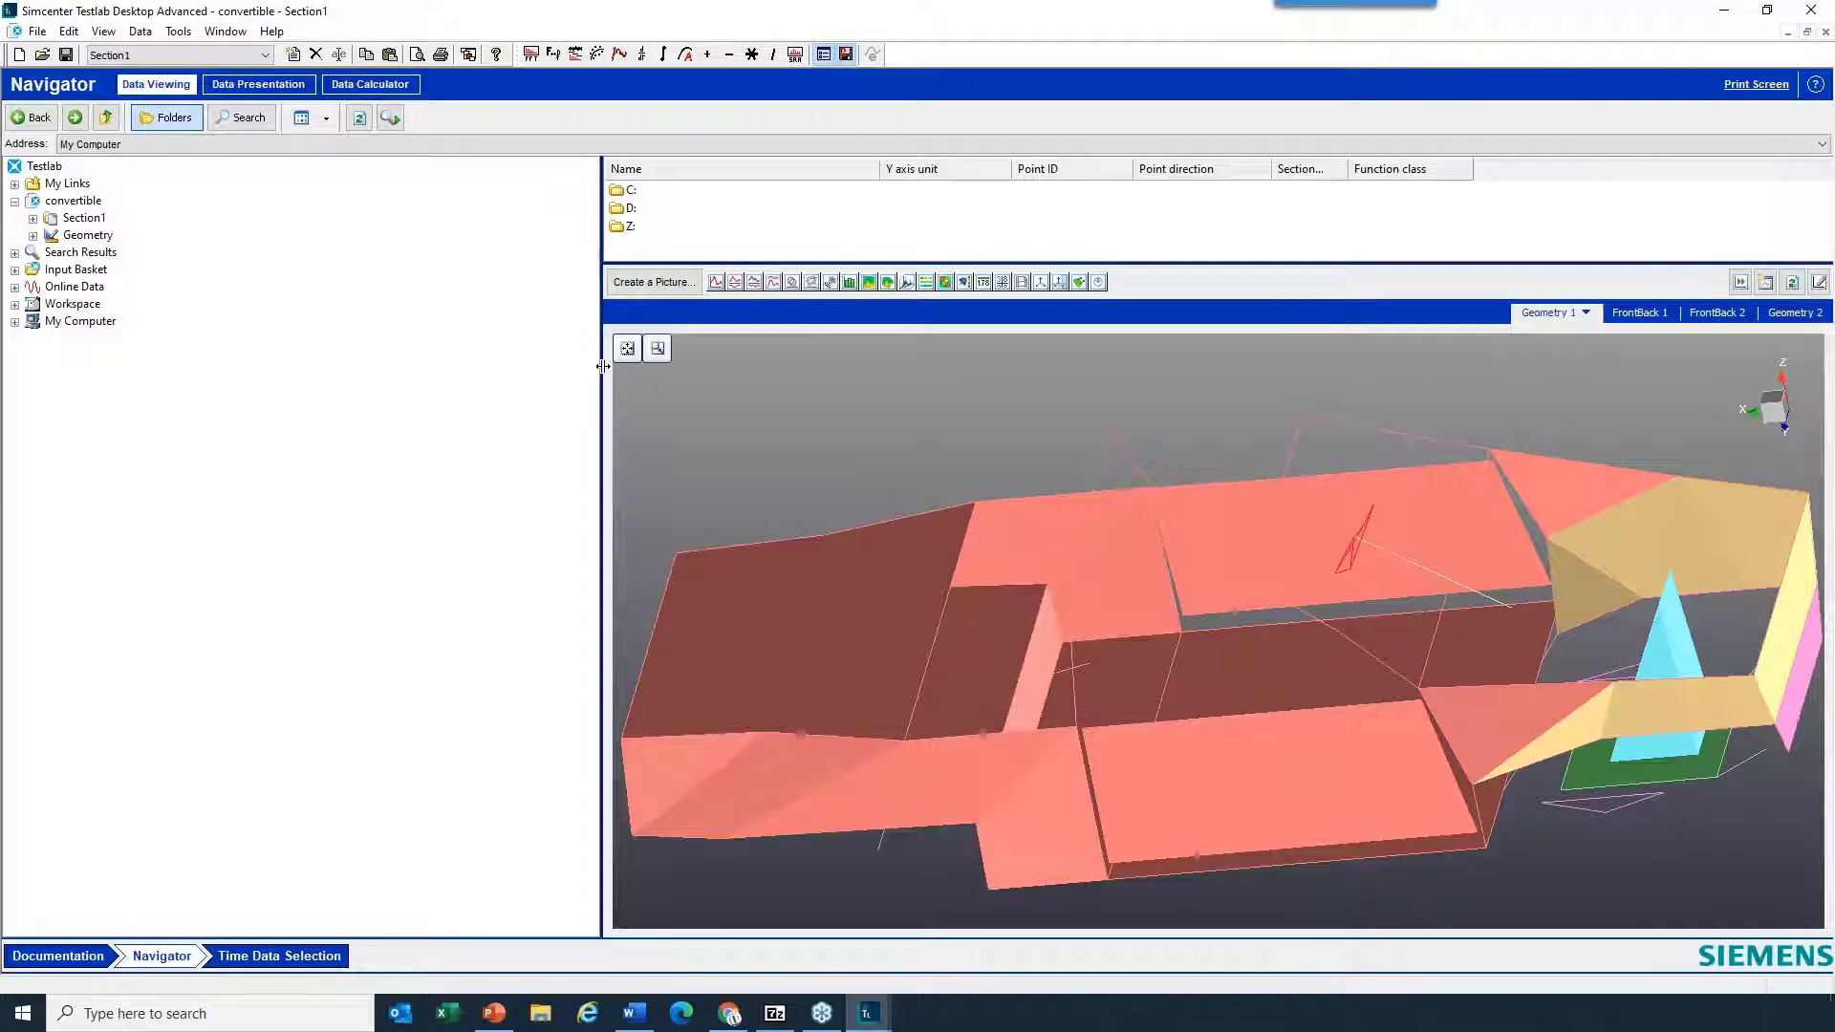
drag(239, 382, 241, 383)
scroll(841, 531, down, 3)
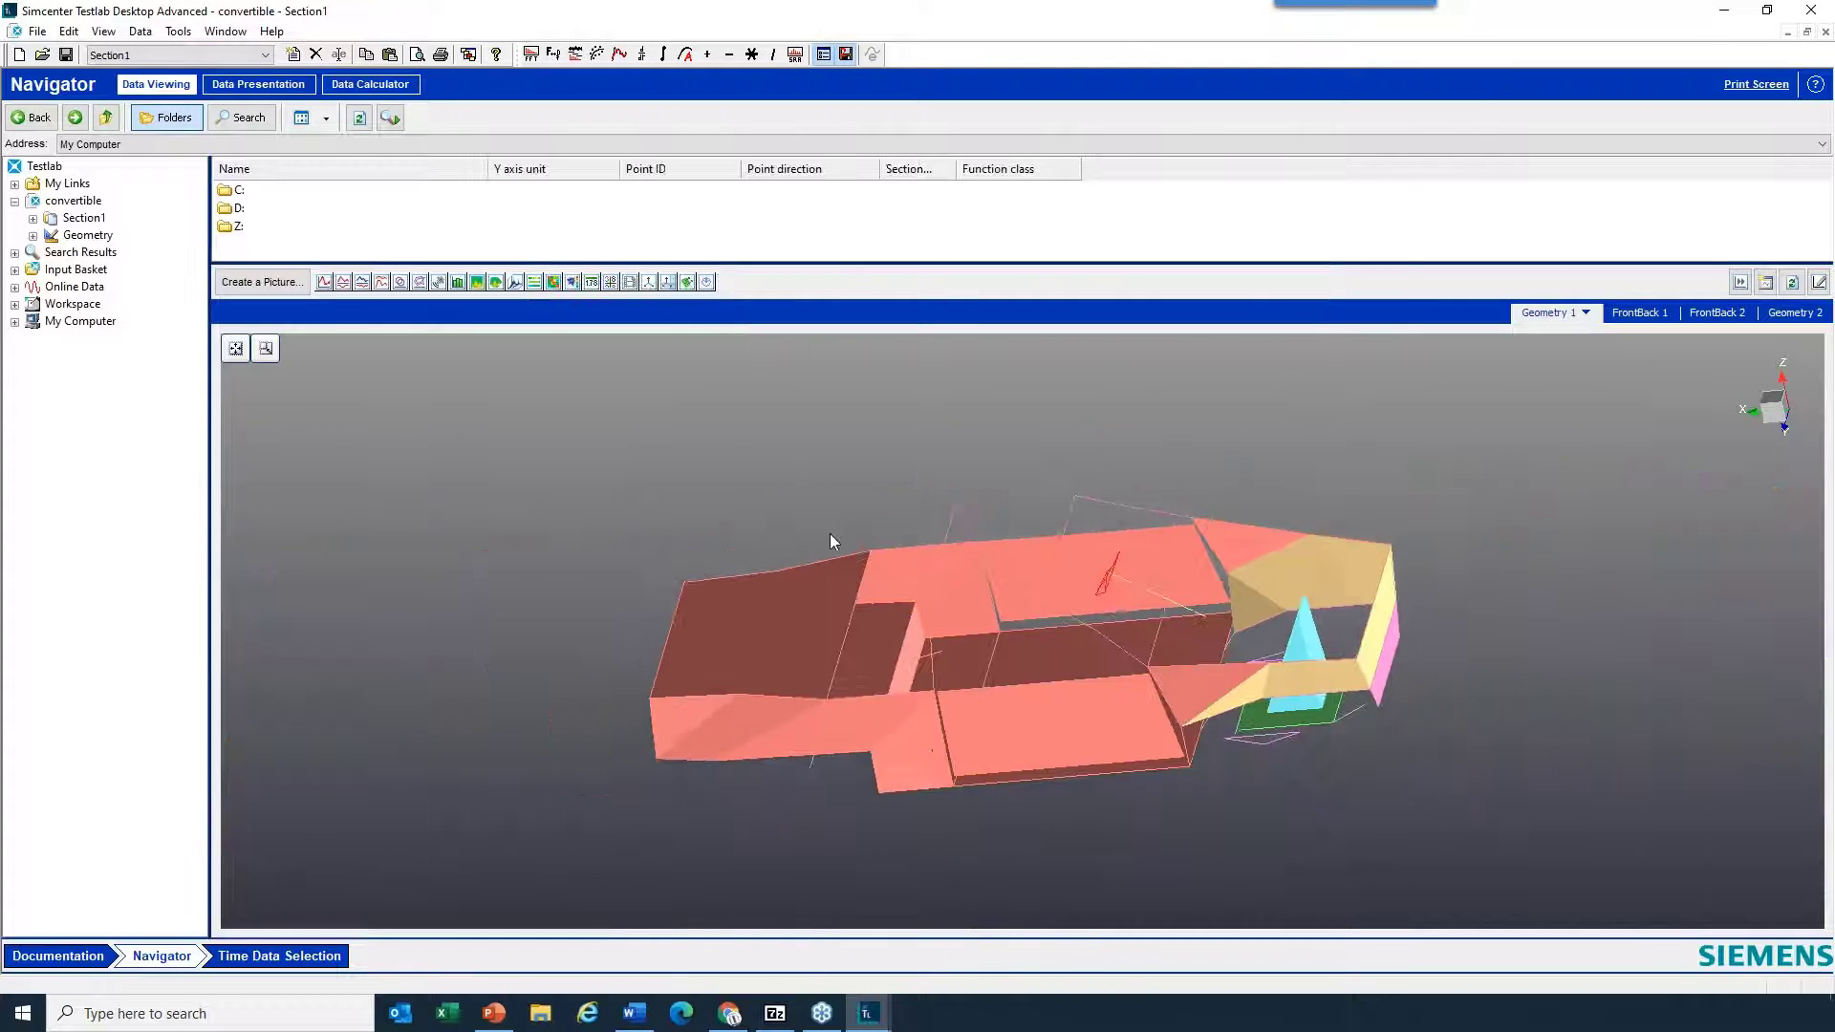
drag(1037, 687, 1248, 529)
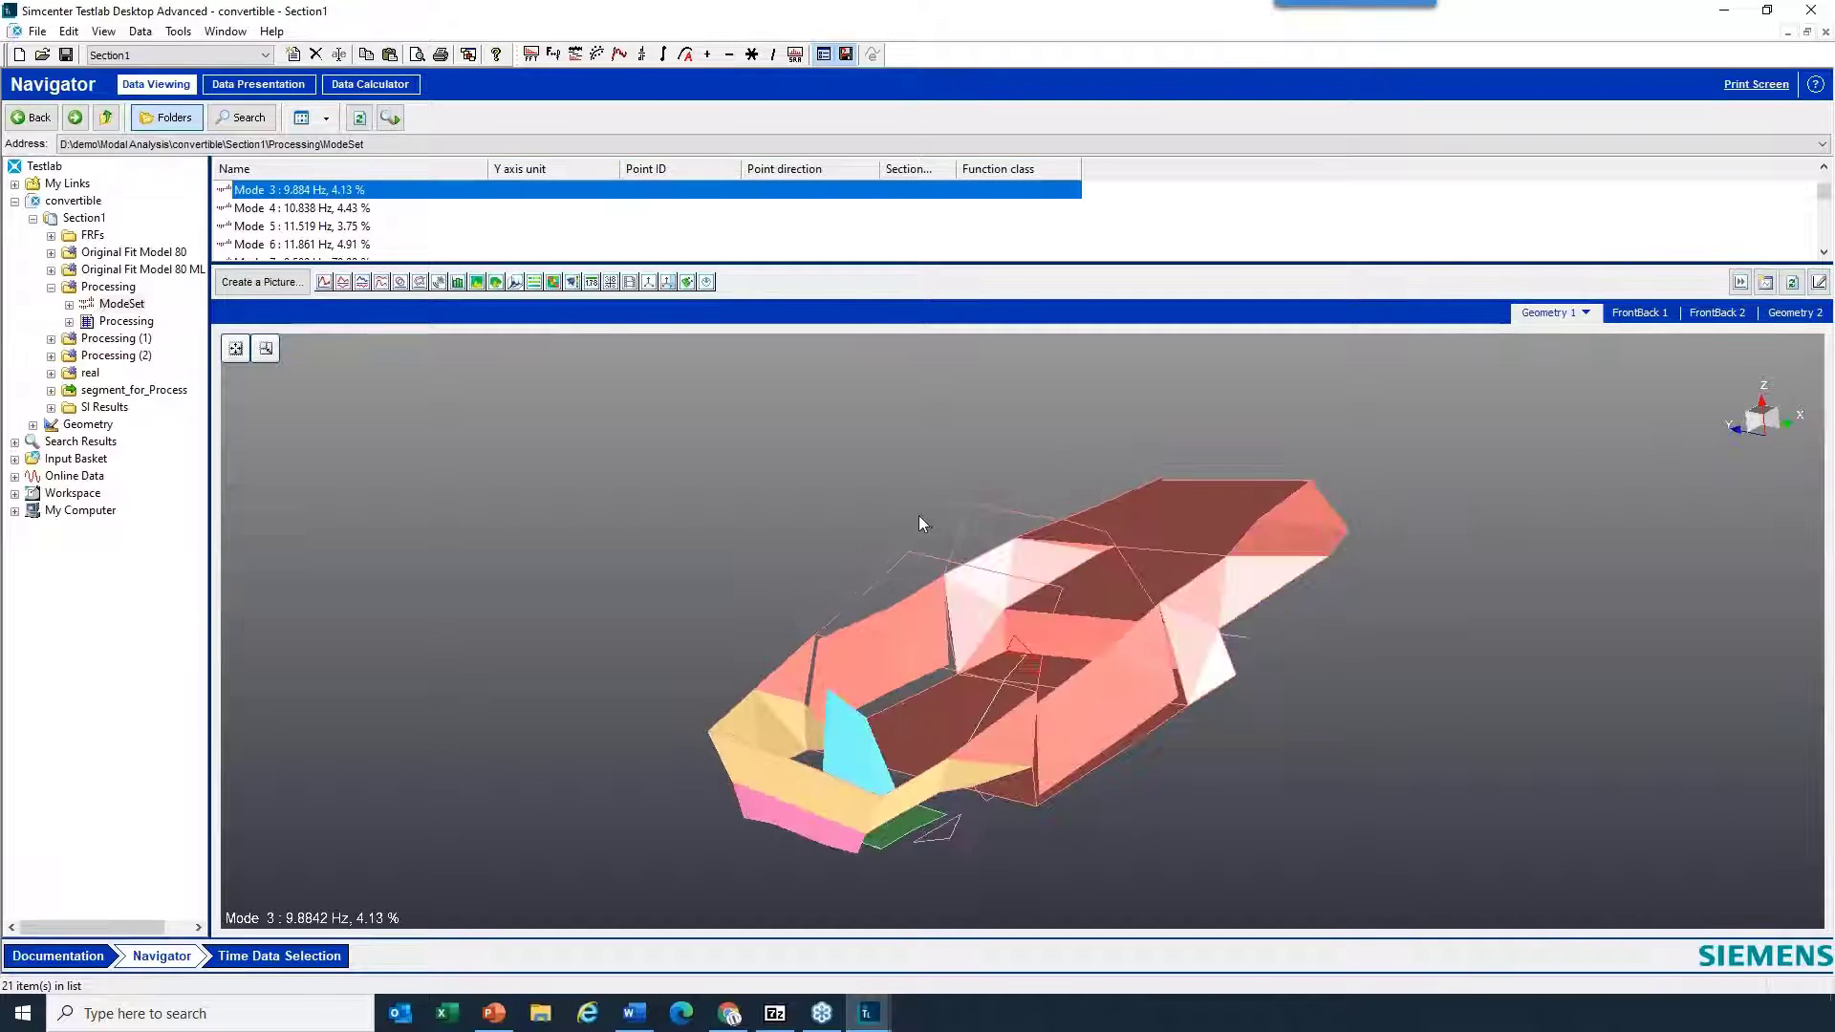
key(Down)
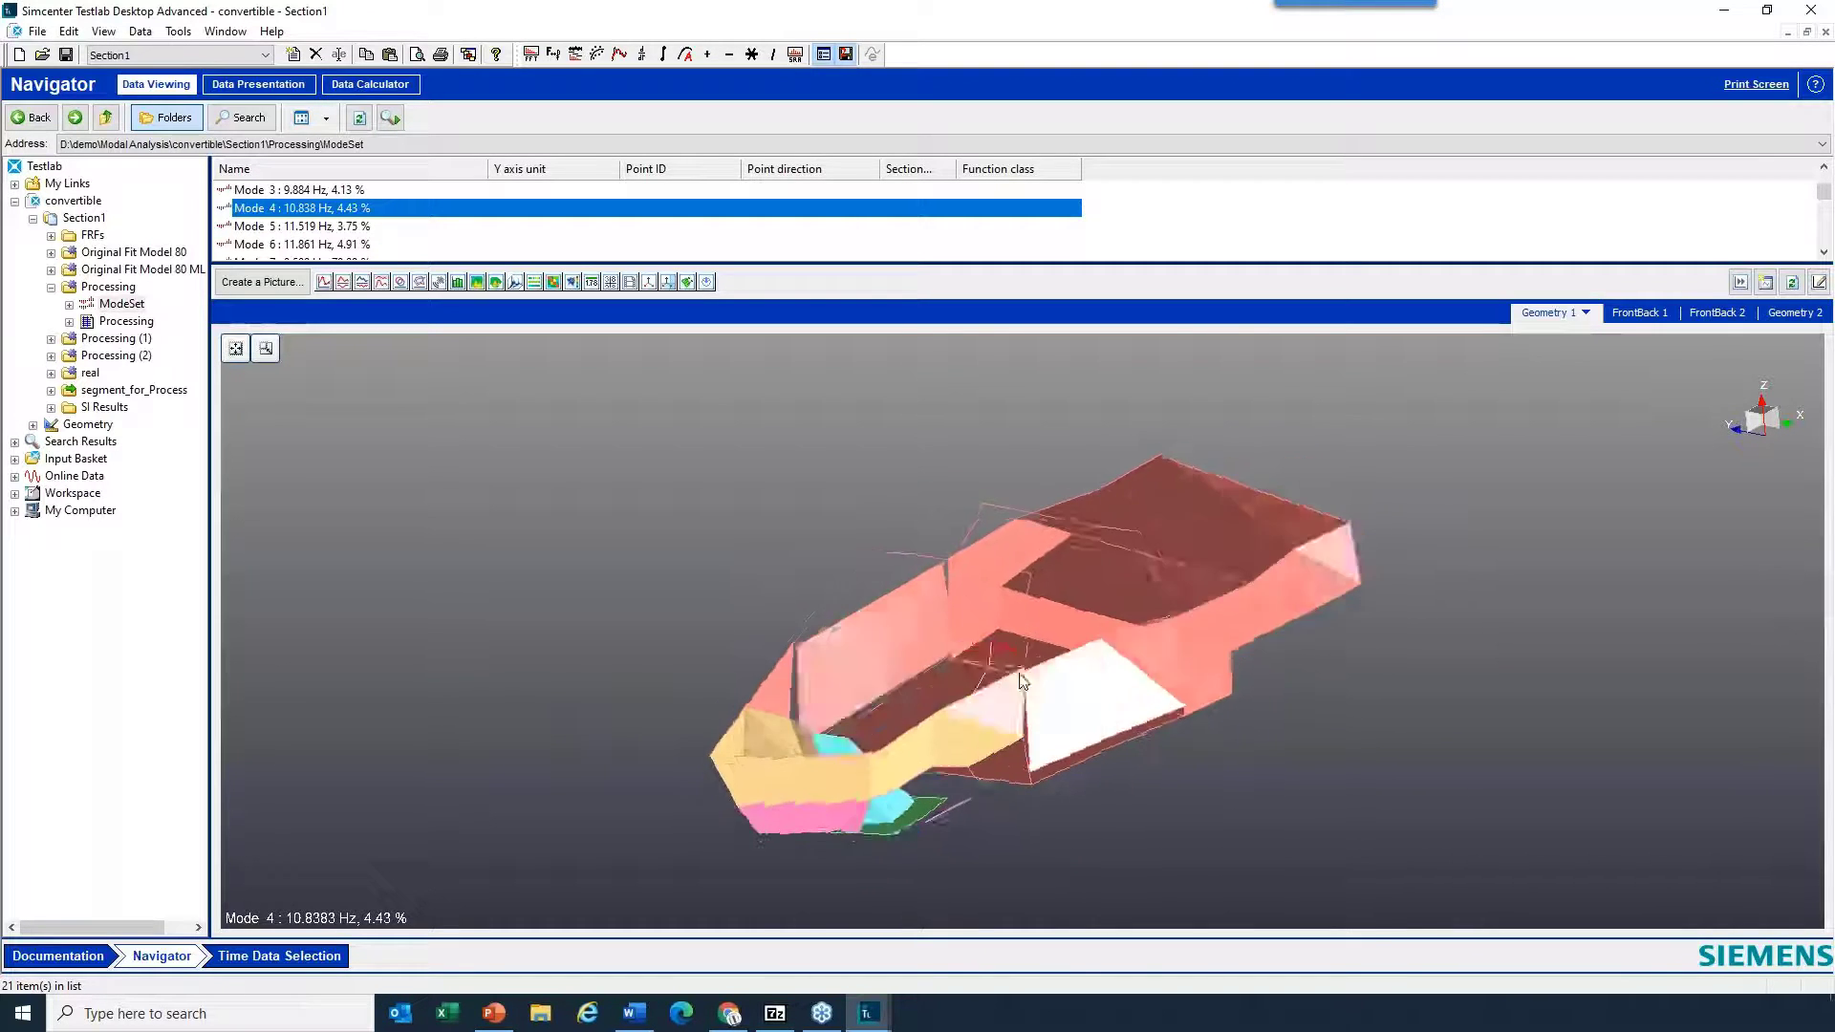
- Set the mode shape animation to a 100 ms delay and 20 frames per cycle
right_click(1368, 606)
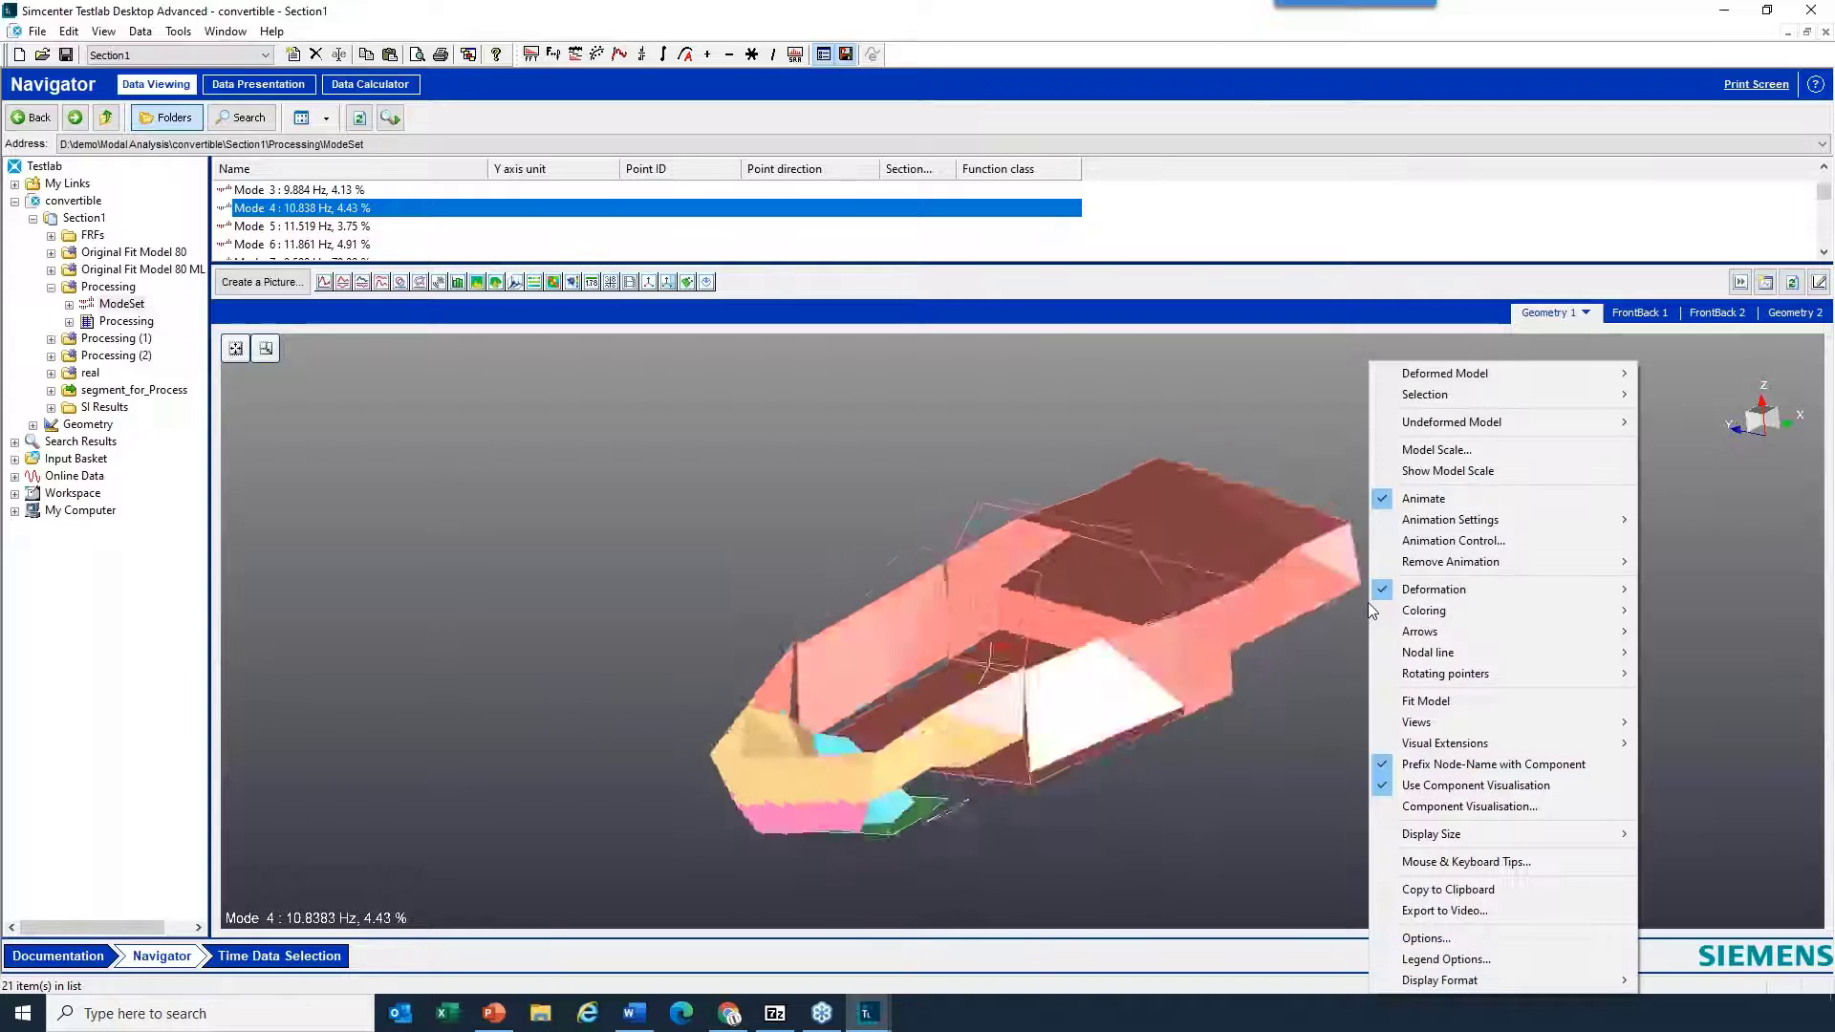
click(1438, 522)
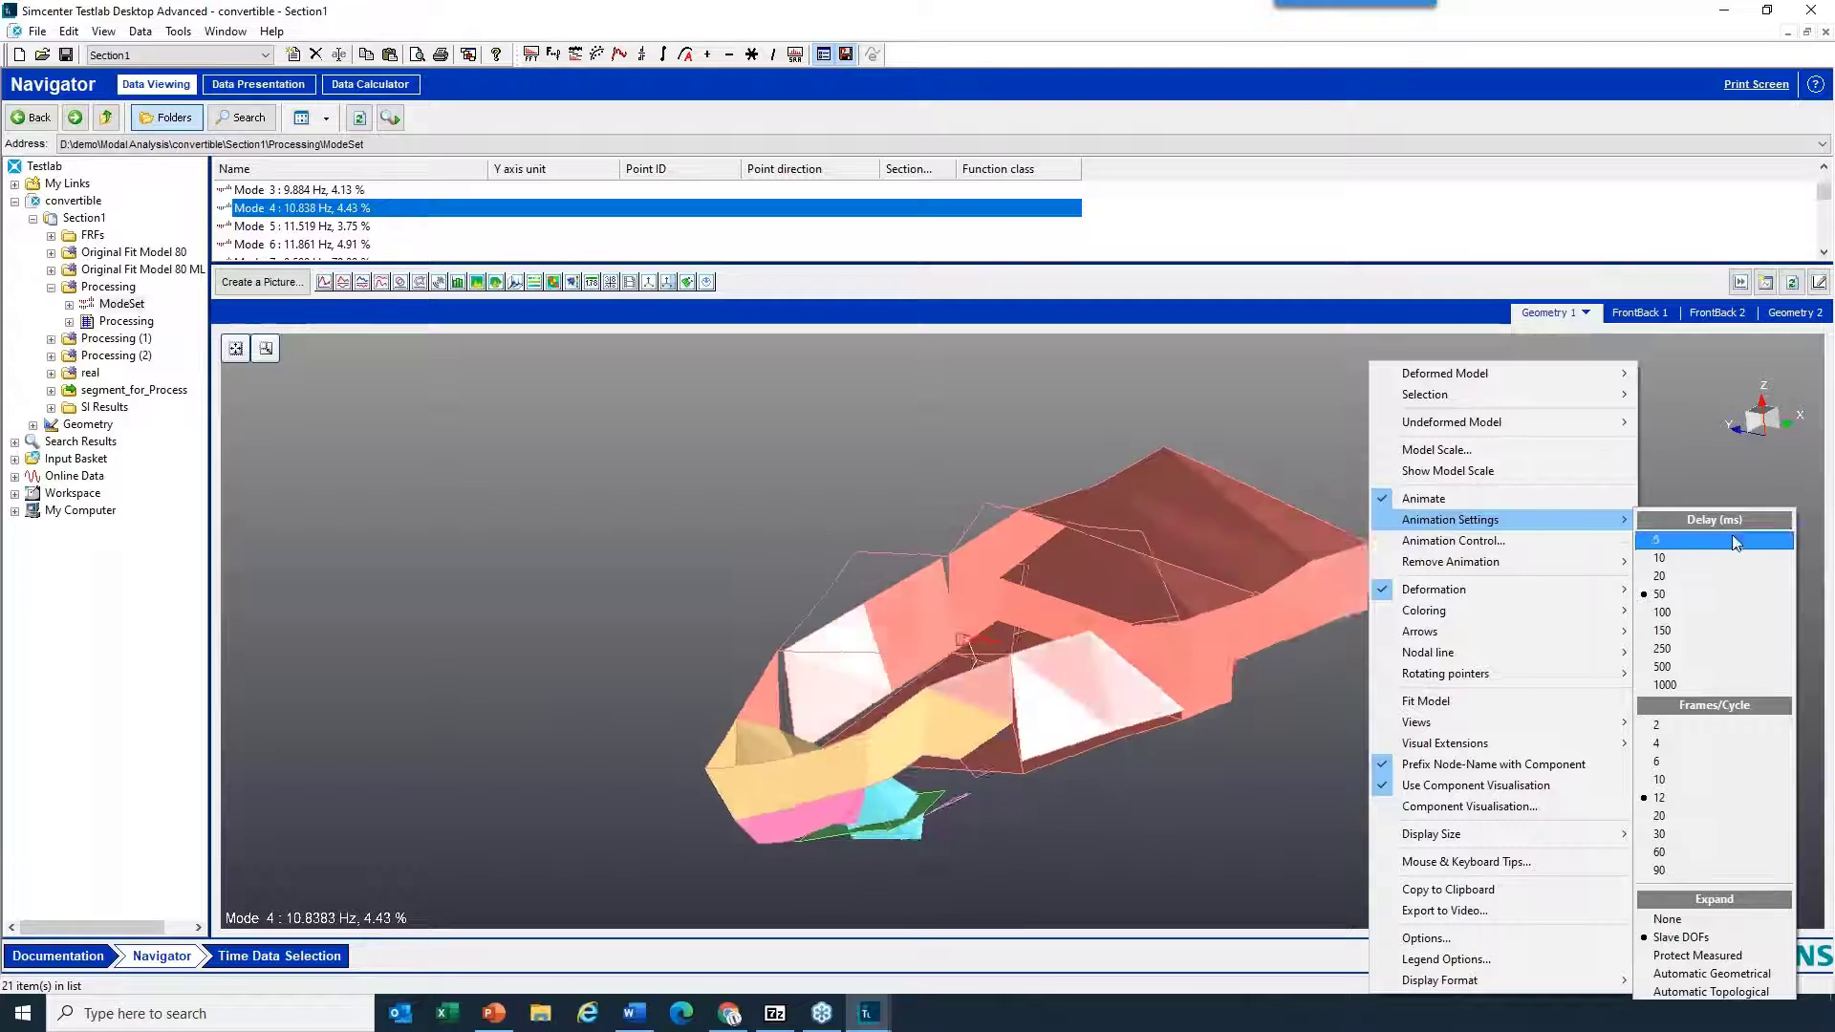
click(1714, 616)
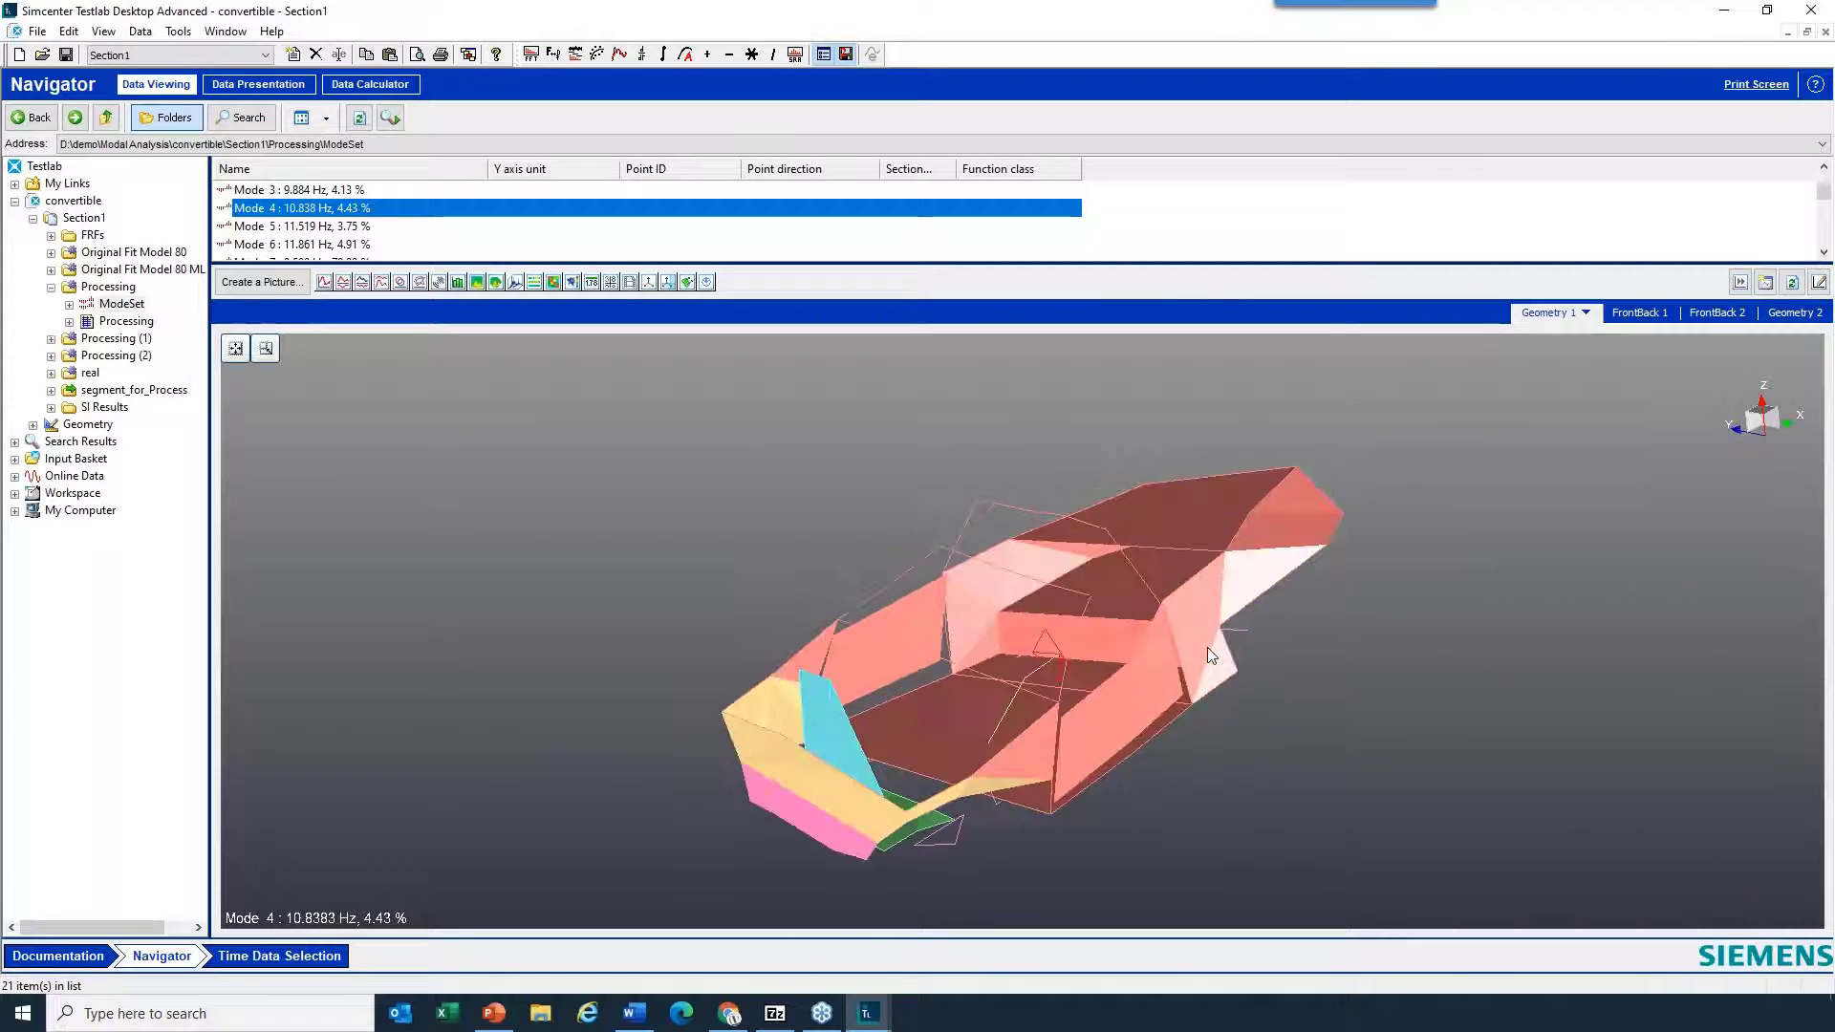
right_click(1452, 577)
mouse_move(1548, 523)
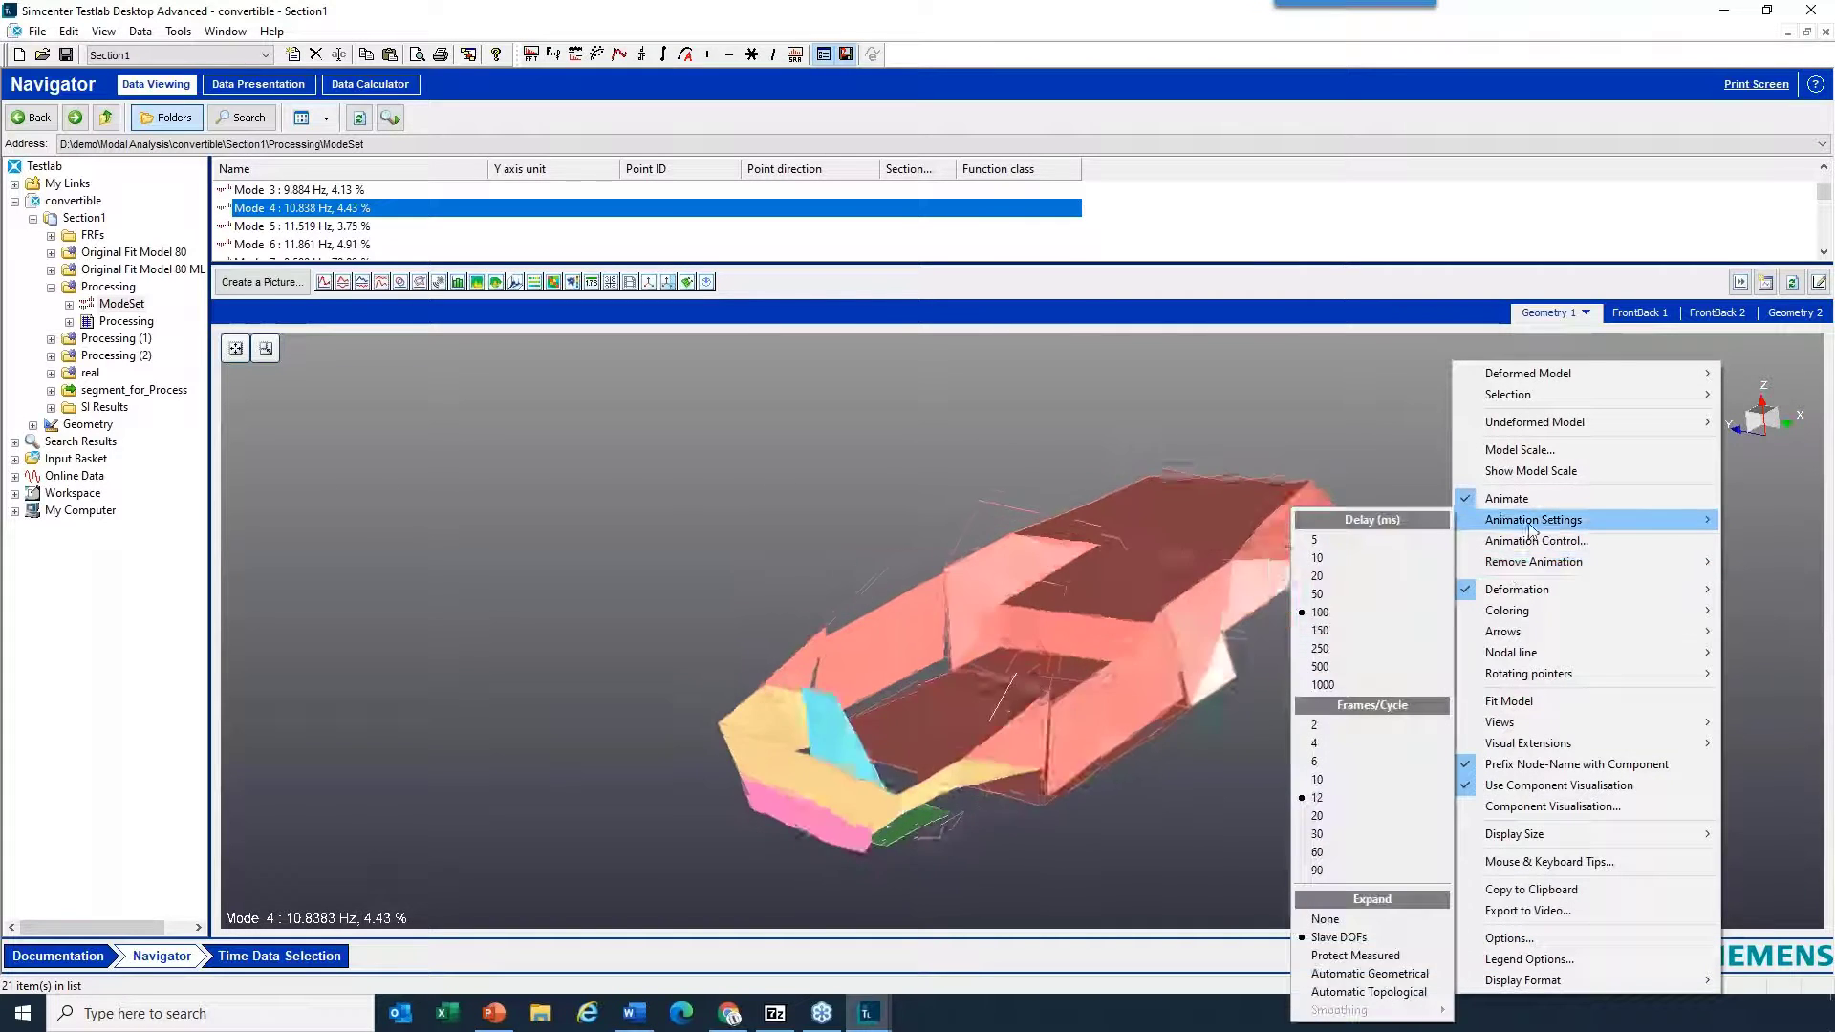
click(1322, 818)
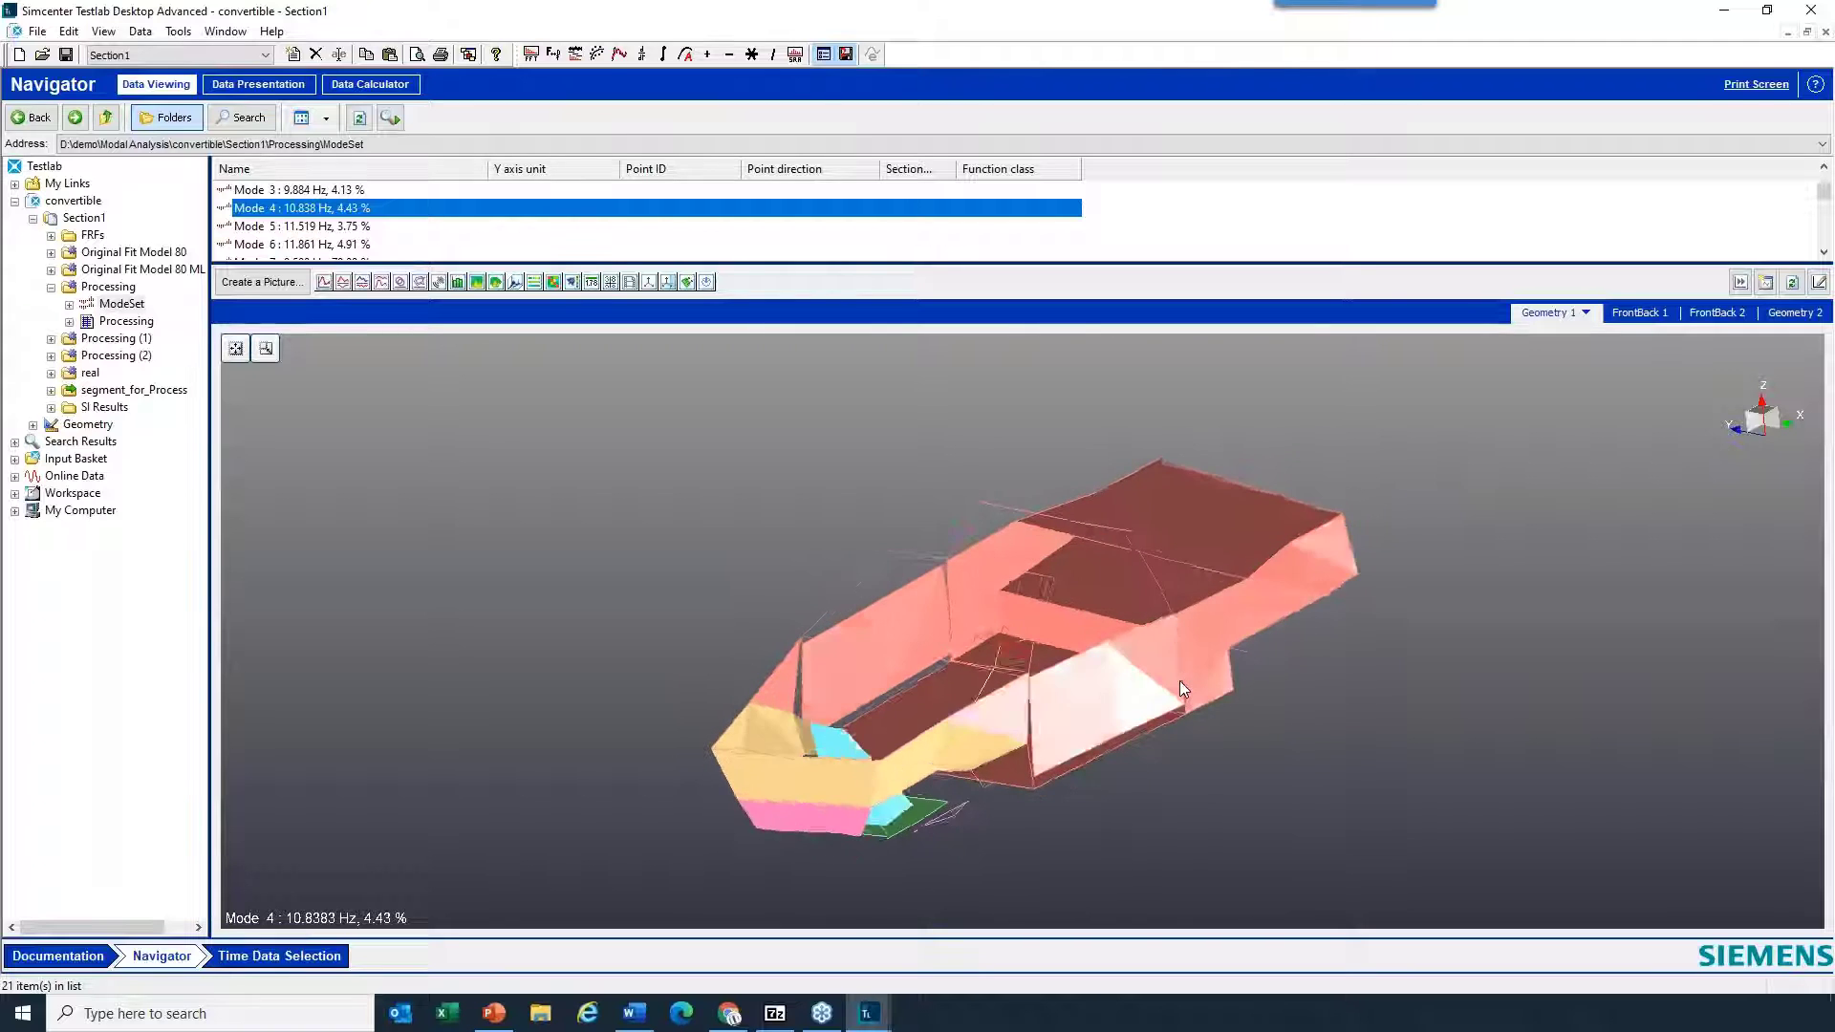
drag(839, 719, 1239, 648)
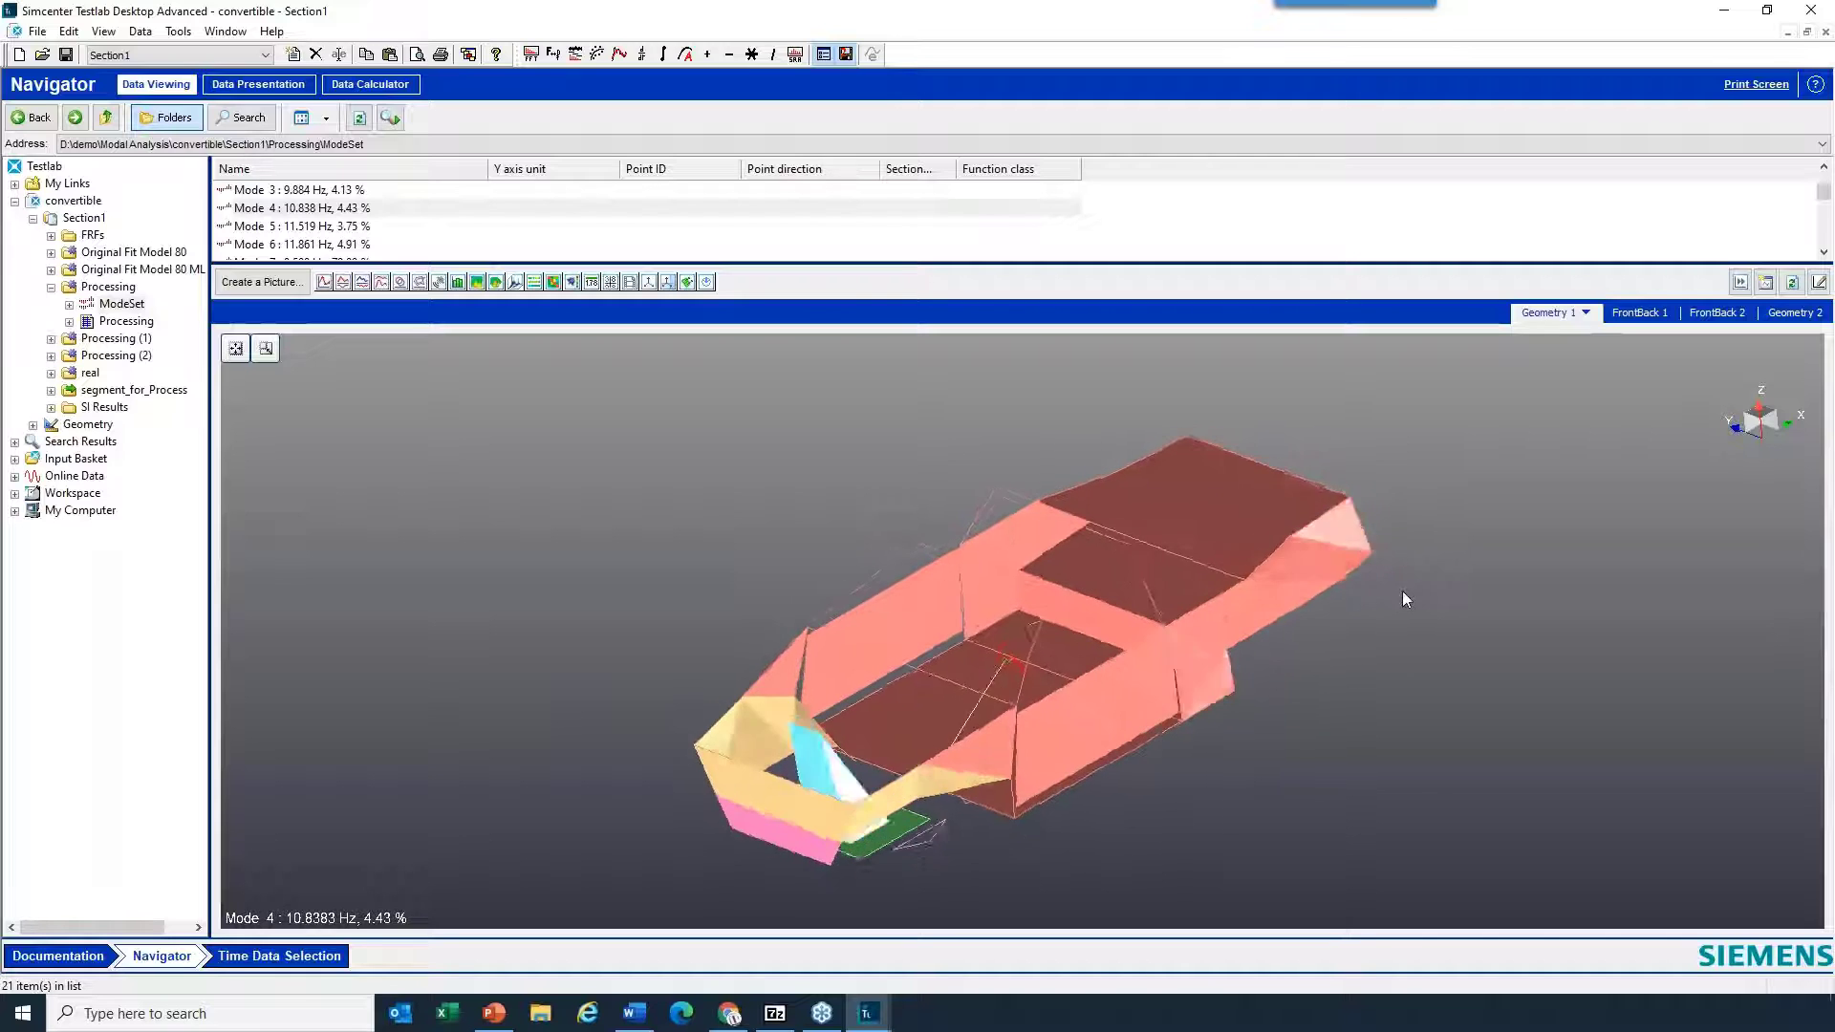
- Hide the body component through Component Visualisation and show it again
right_click(1378, 428)
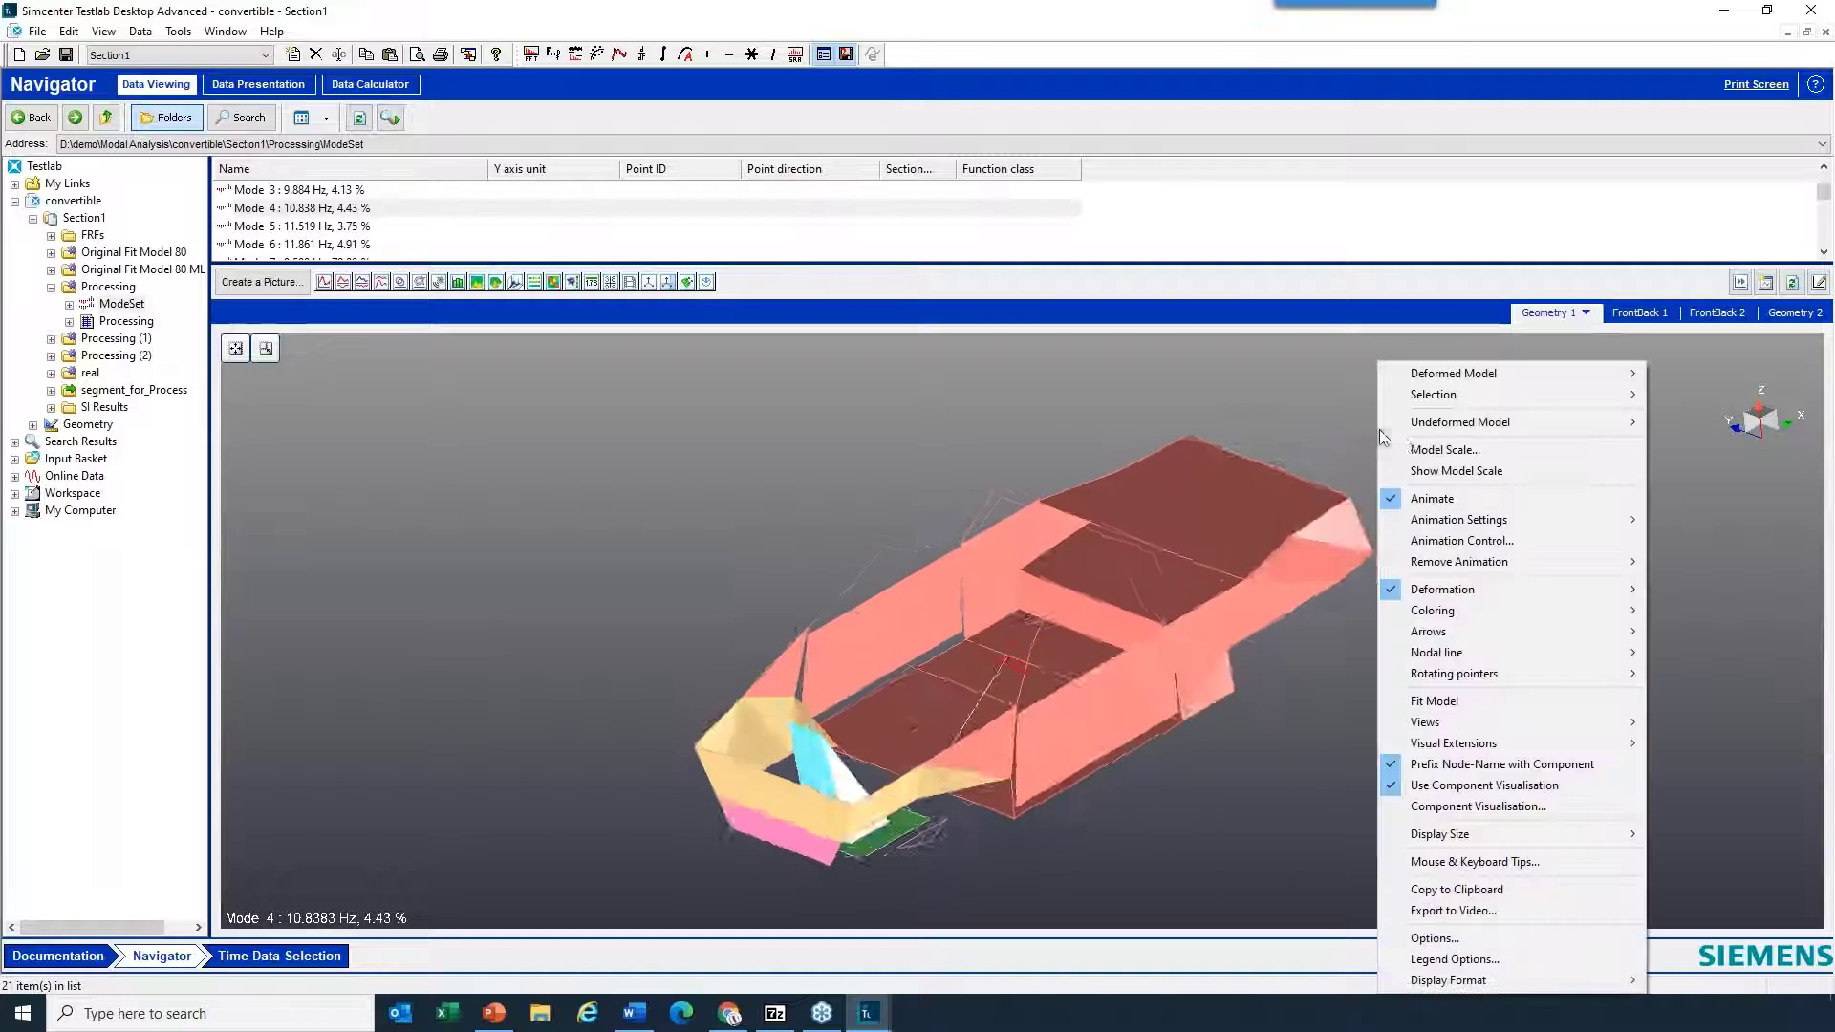
click(1456, 810)
drag(865, 362, 955, 149)
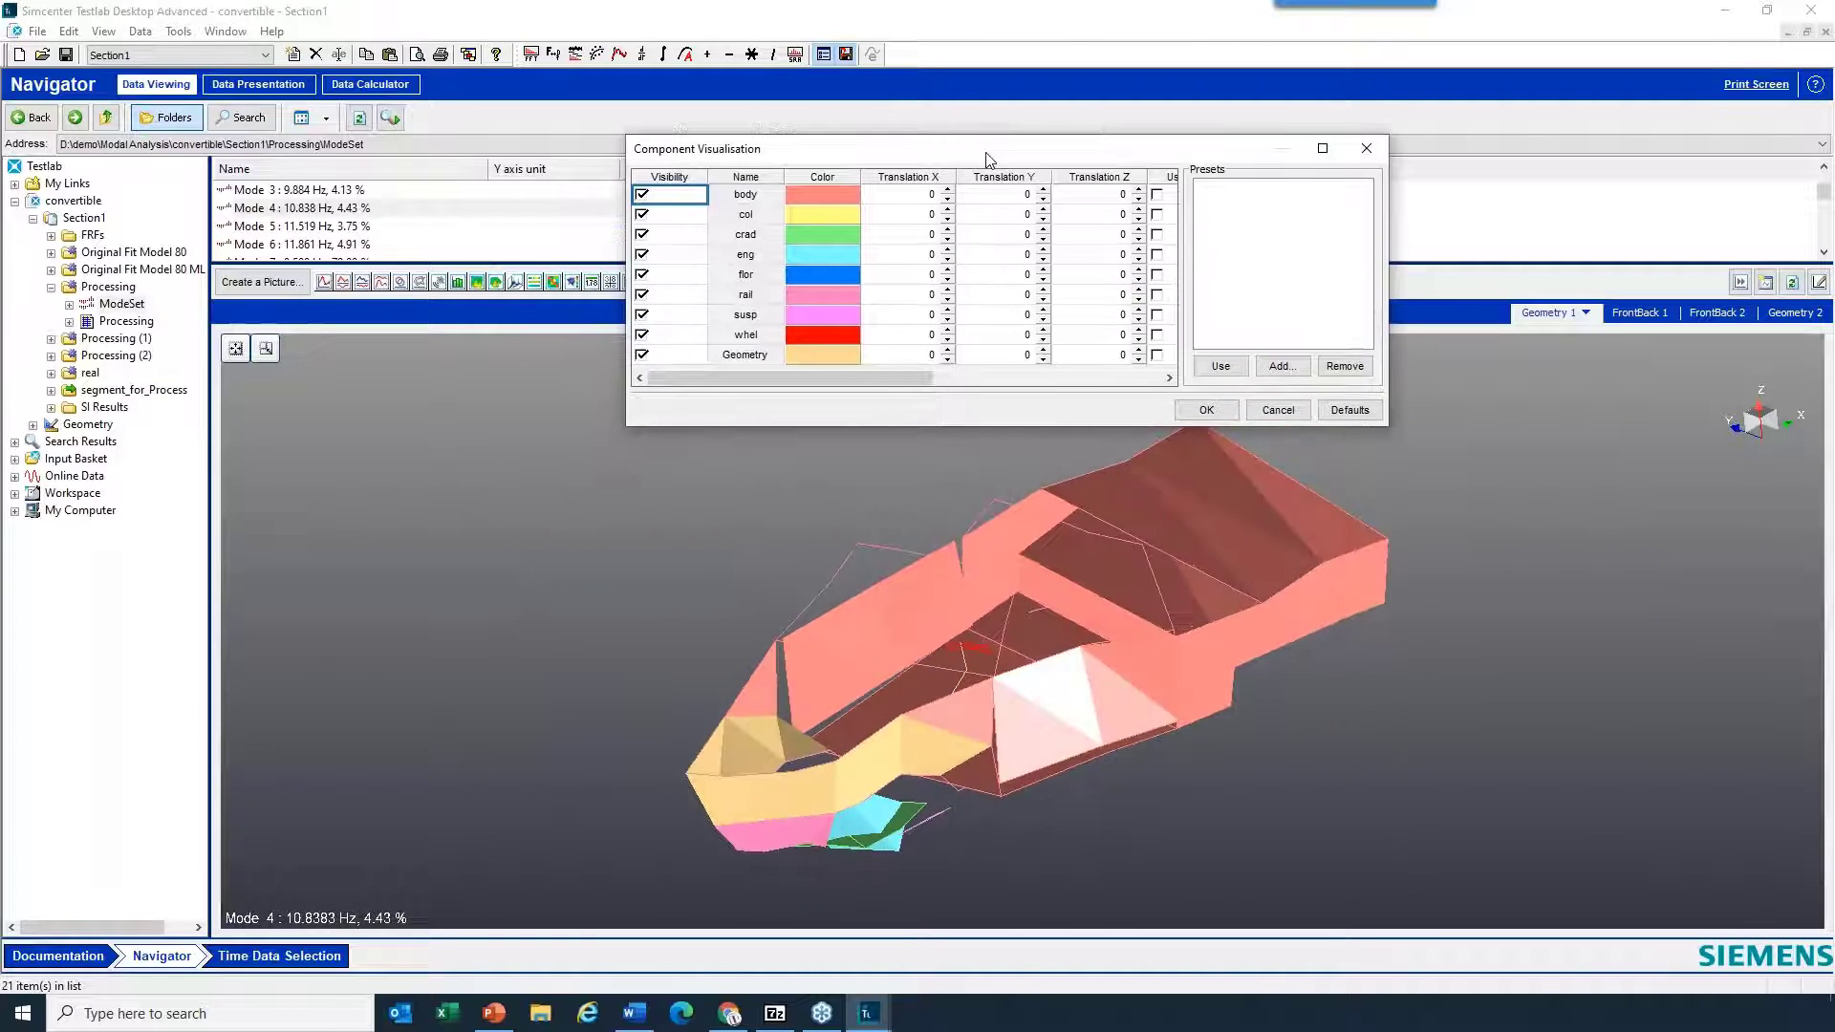
click(643, 196)
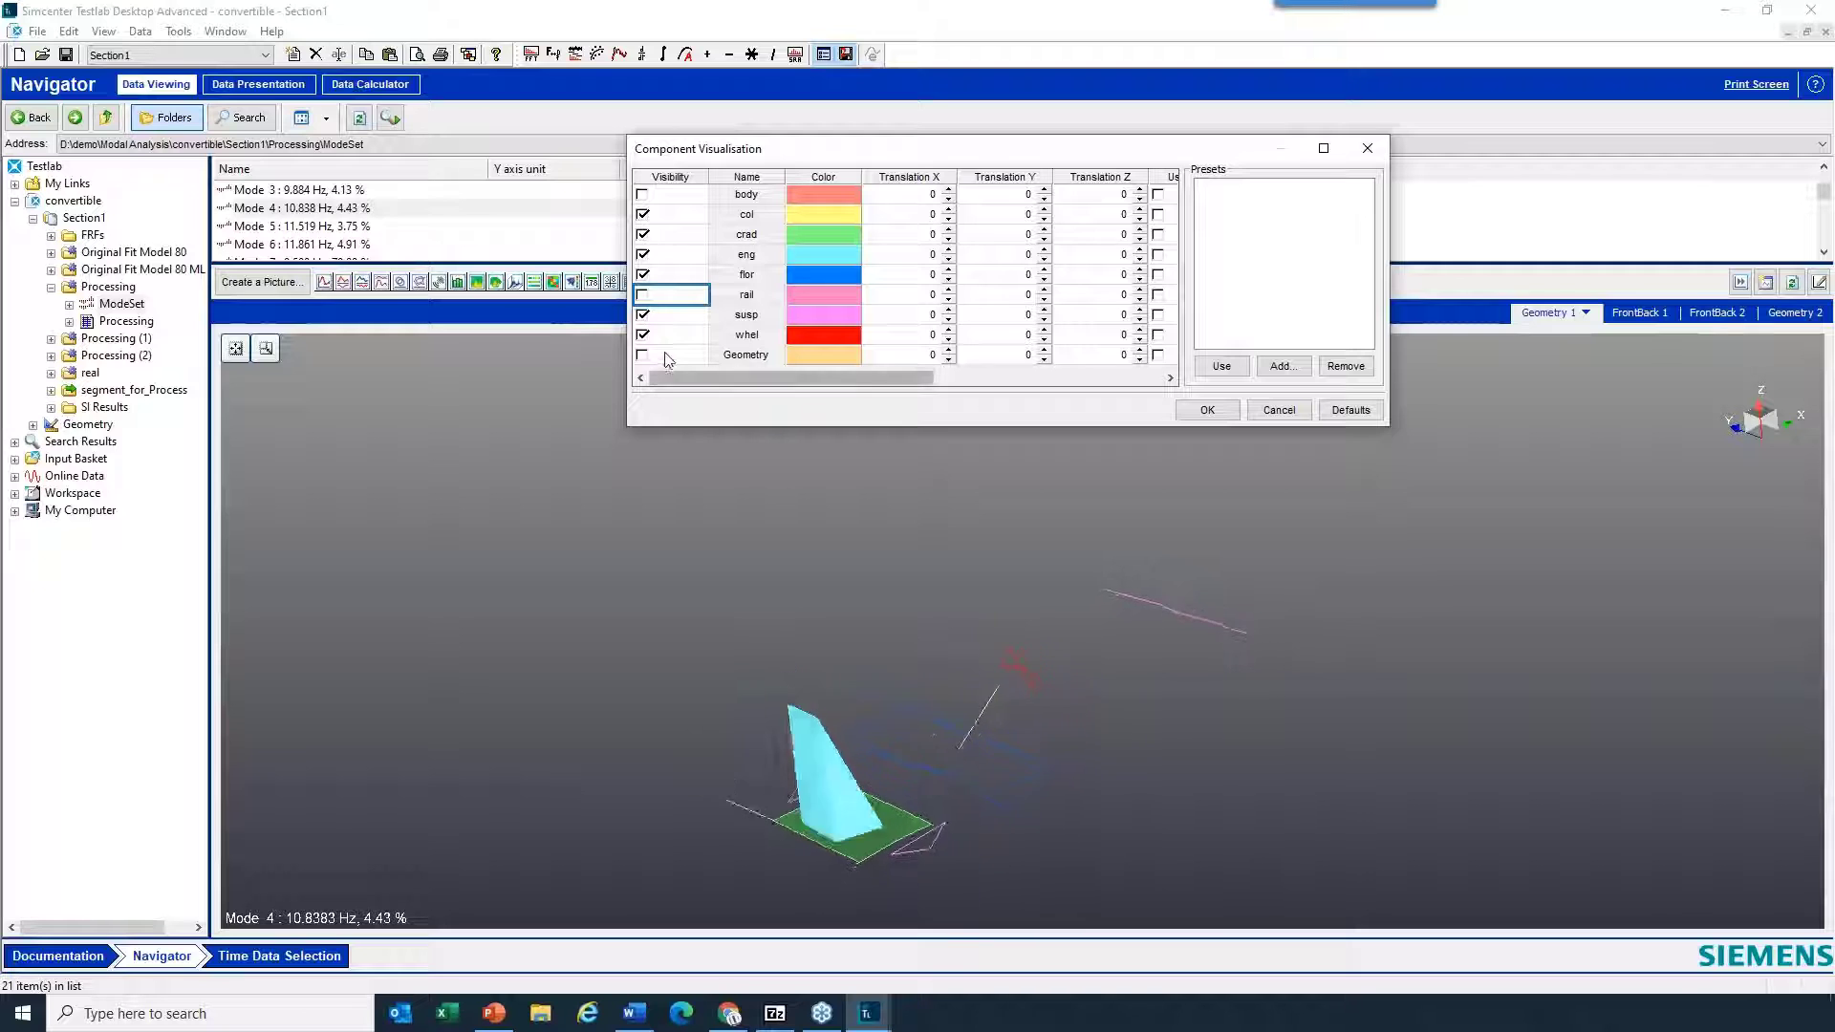
click(642, 195)
mouse_move(1032, 690)
mouse_down()
mouse_move(1137, 706)
mouse_move(1178, 682)
mouse_move(1097, 705)
mouse_move(1005, 674)
mouse_up()
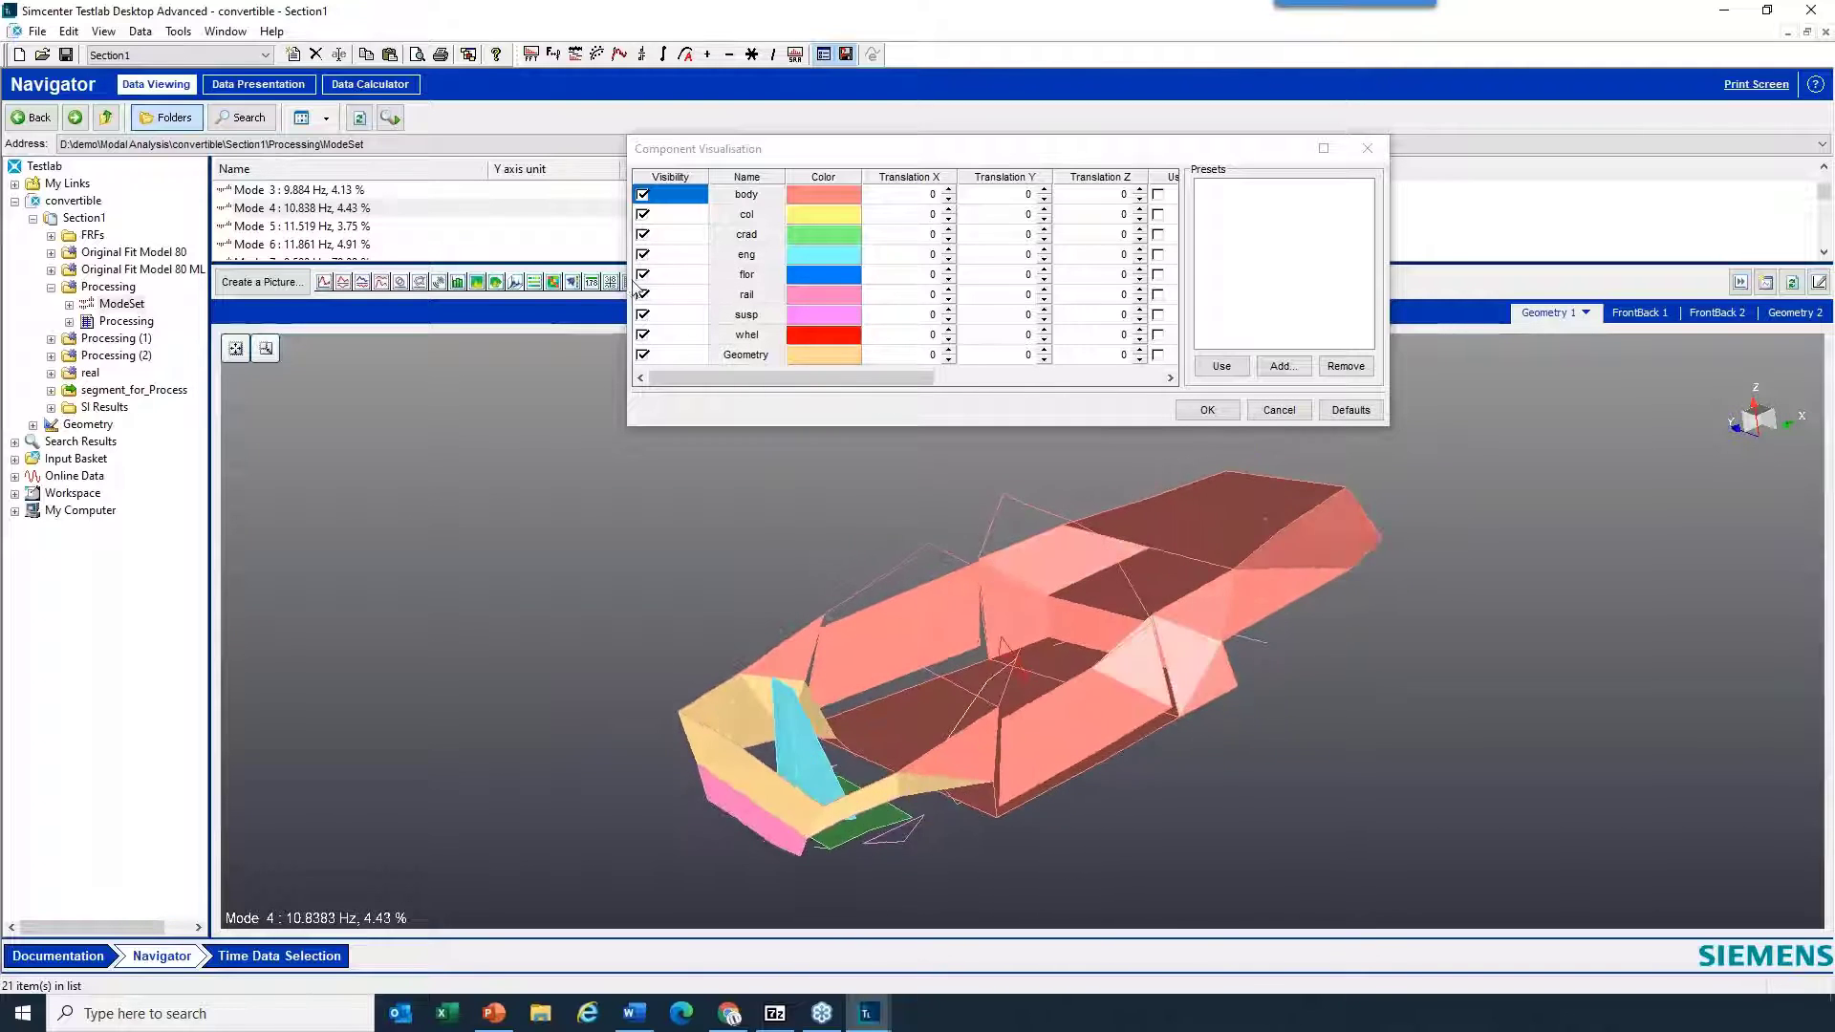
- Widen the Component Visualisation dialog, offset the eng component by about 1.82 in Z, and return it to its original position
drag(624, 282, 419, 293)
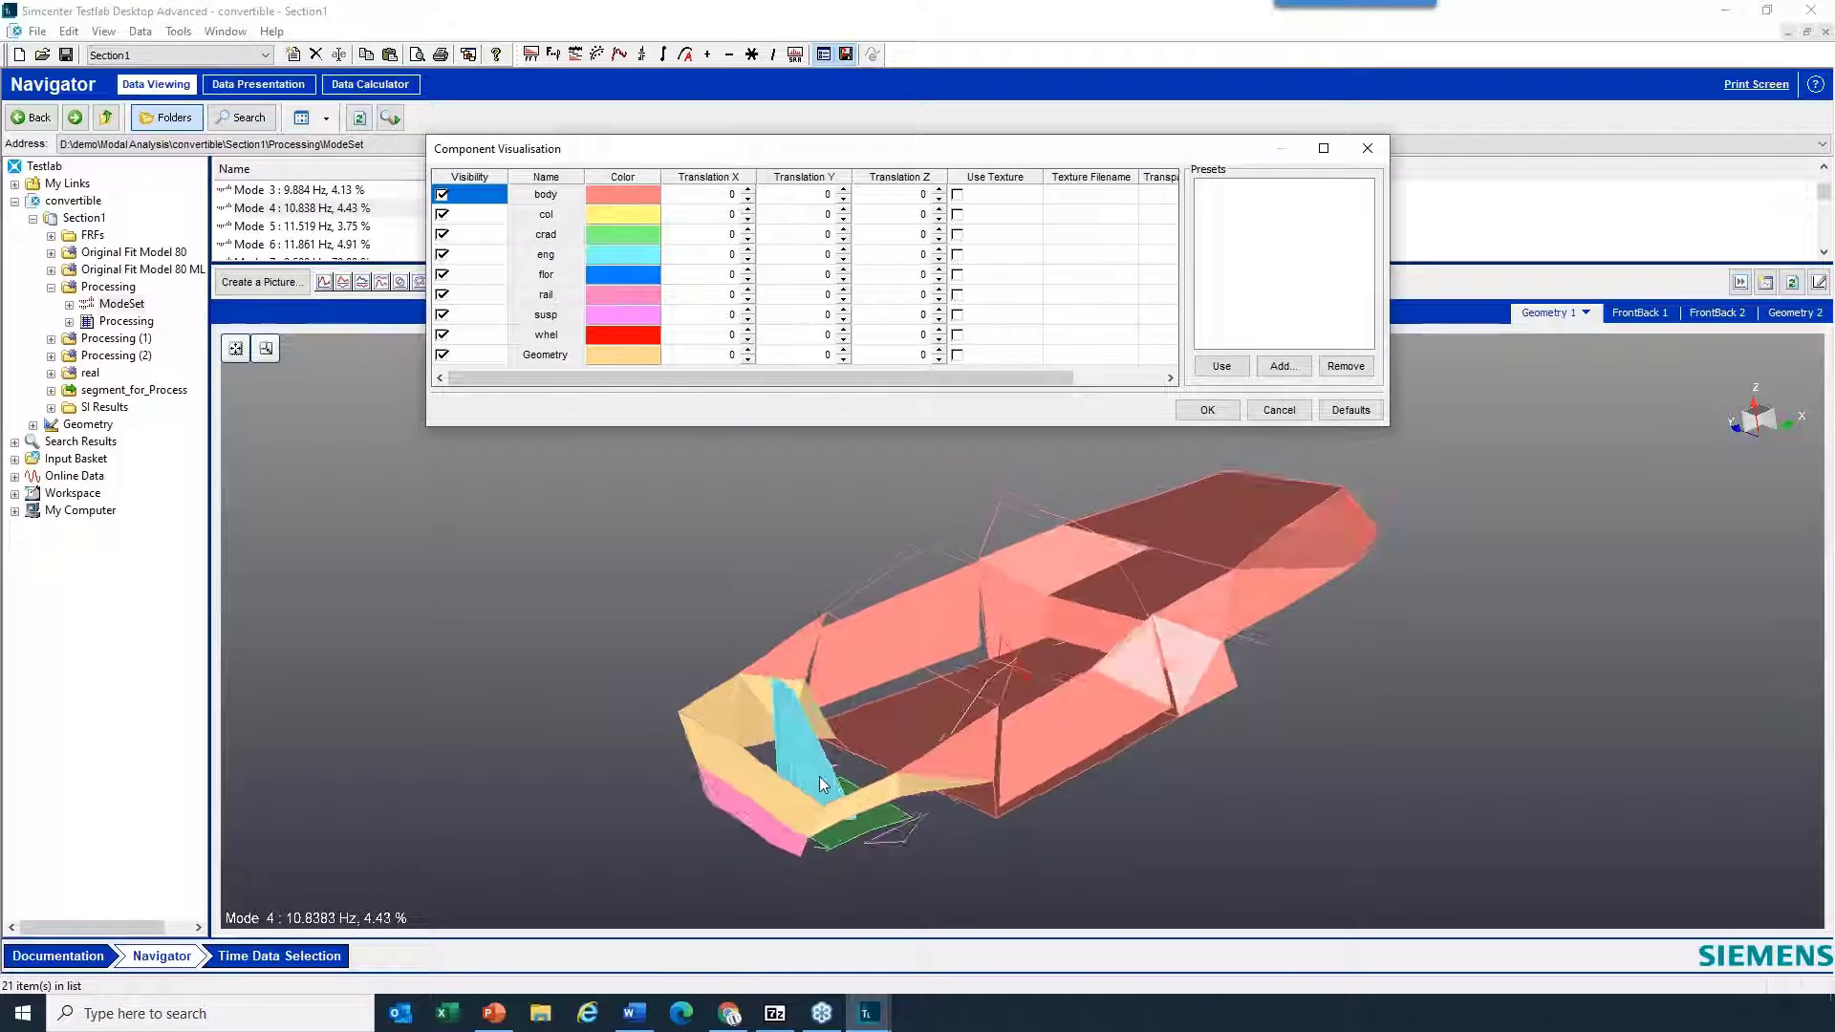
click(939, 249)
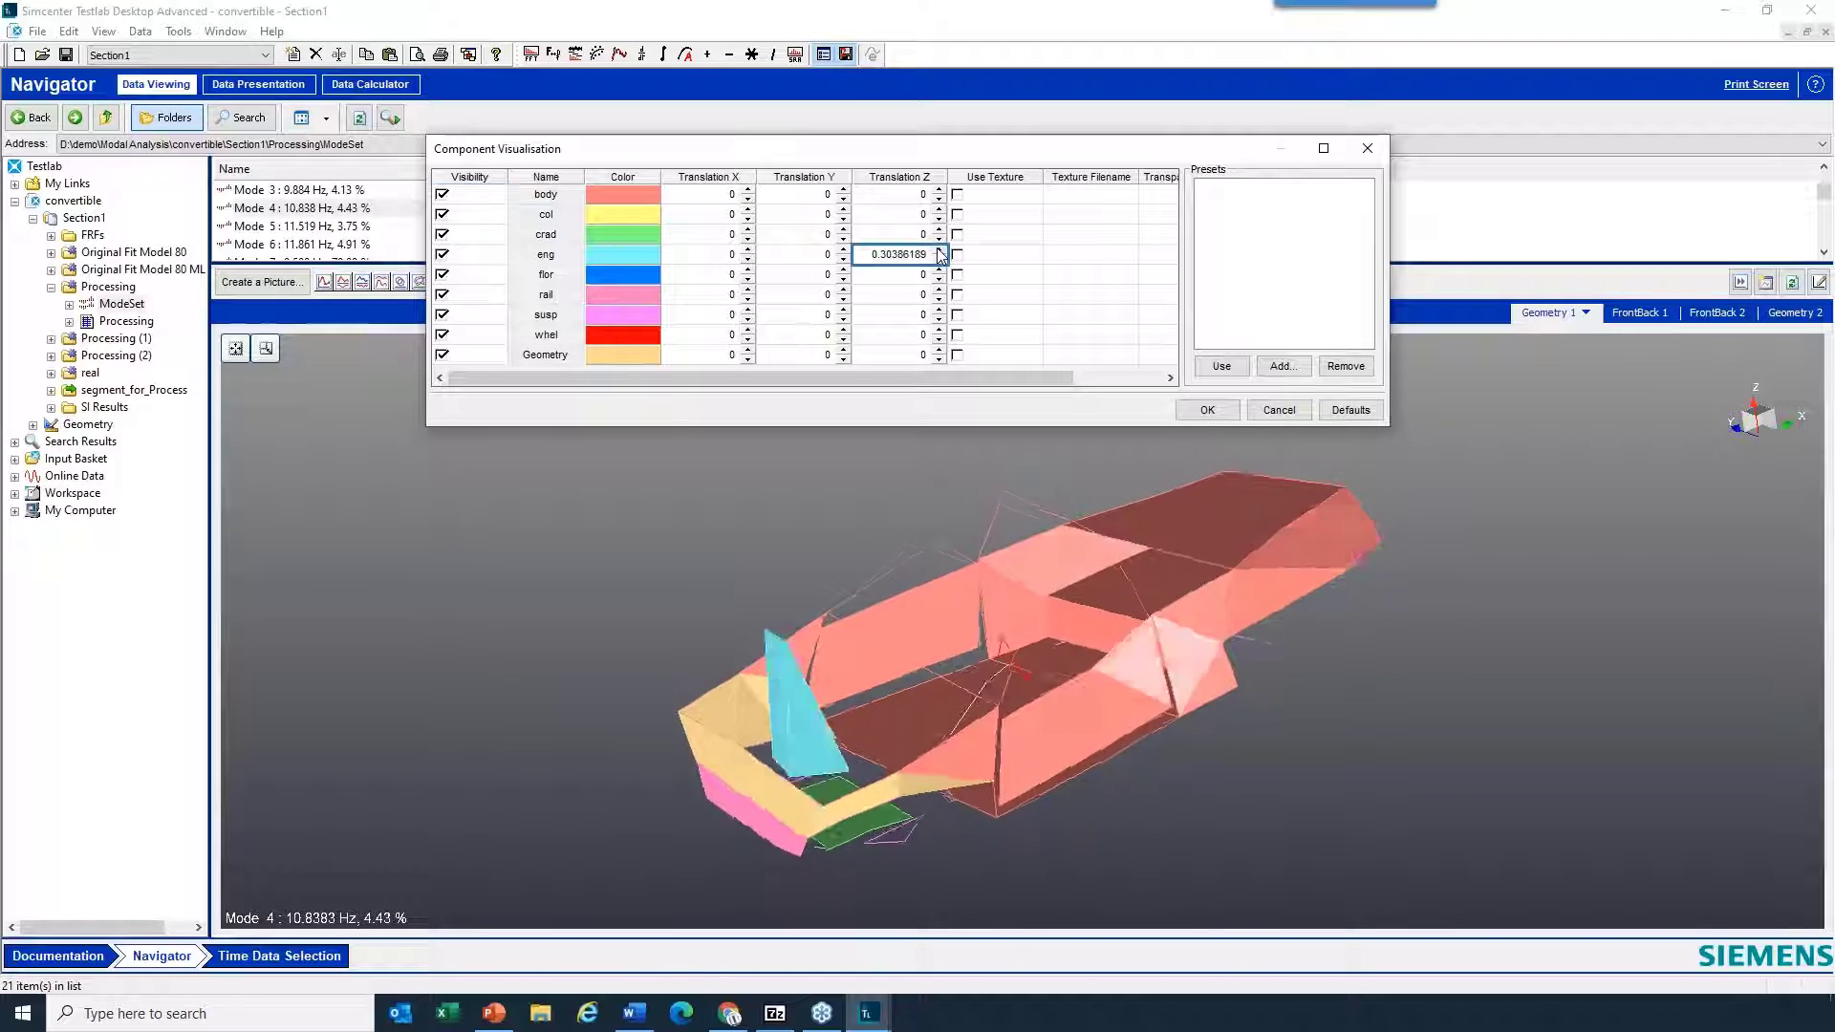
mouse_move(926, 616)
mouse_down()
mouse_move(1019, 640)
mouse_move(908, 640)
mouse_up()
click(938, 249)
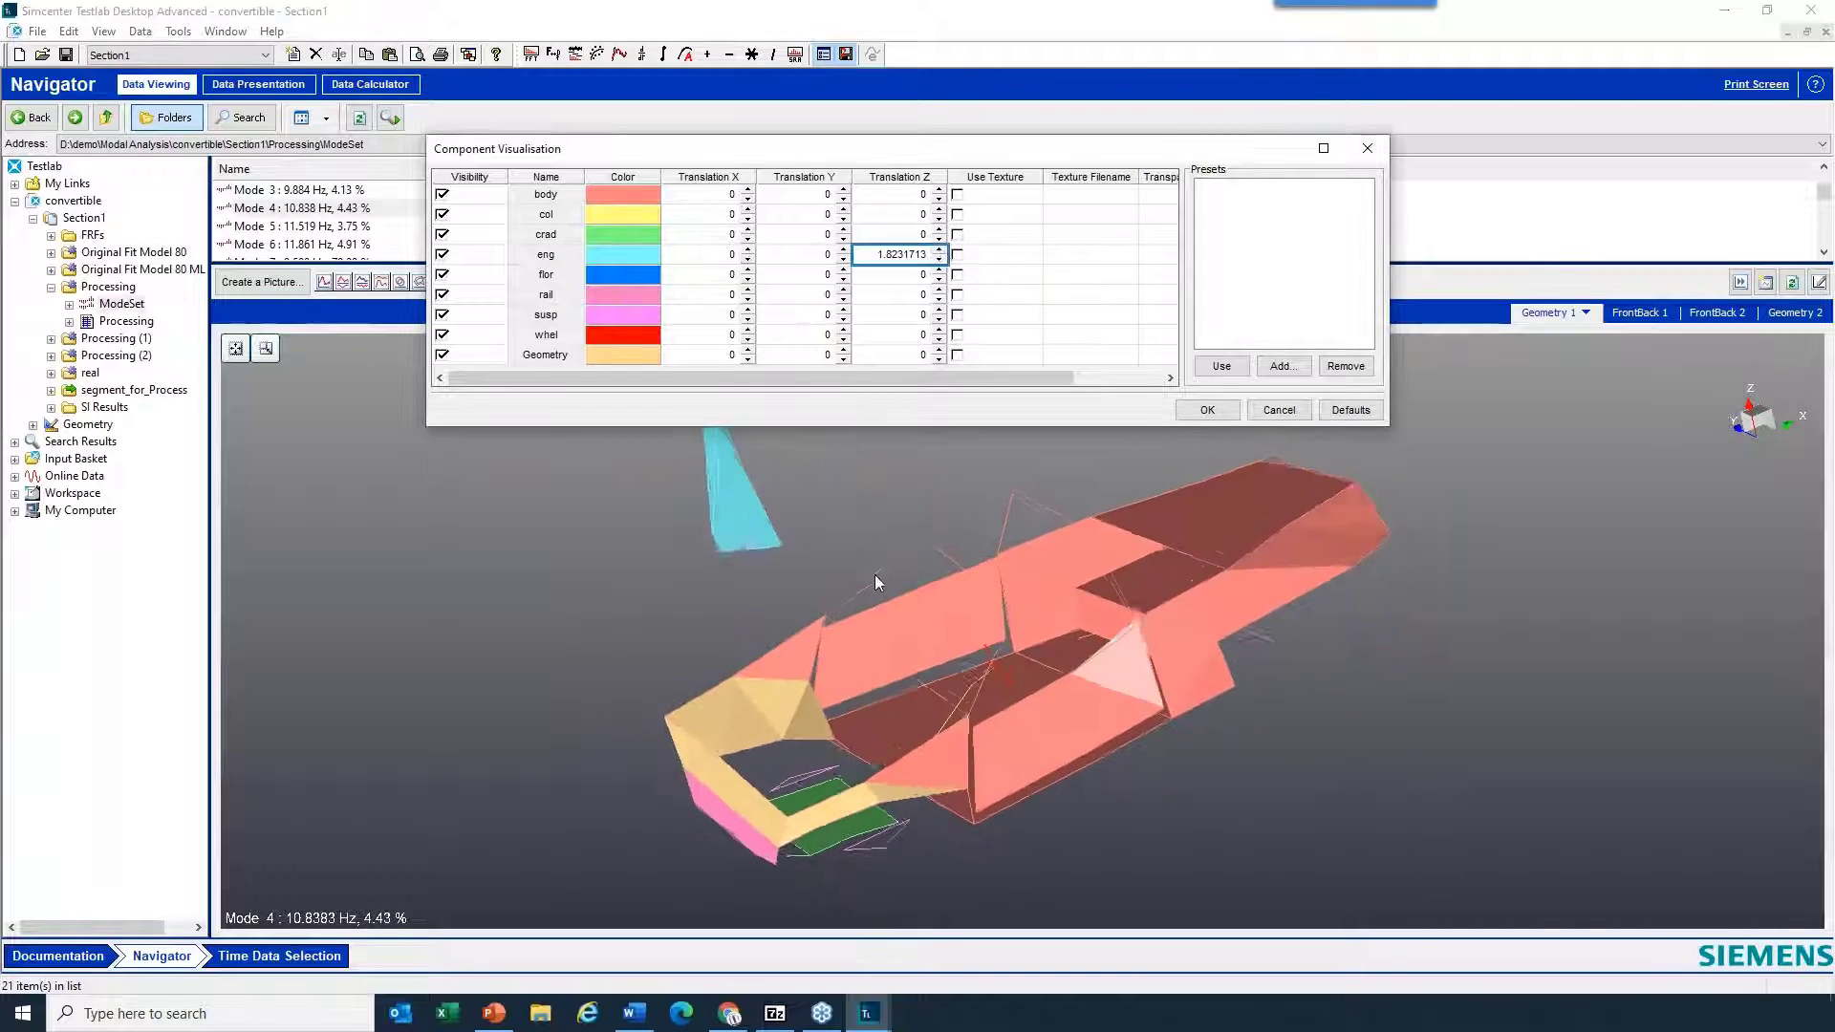
drag(877, 578, 839, 581)
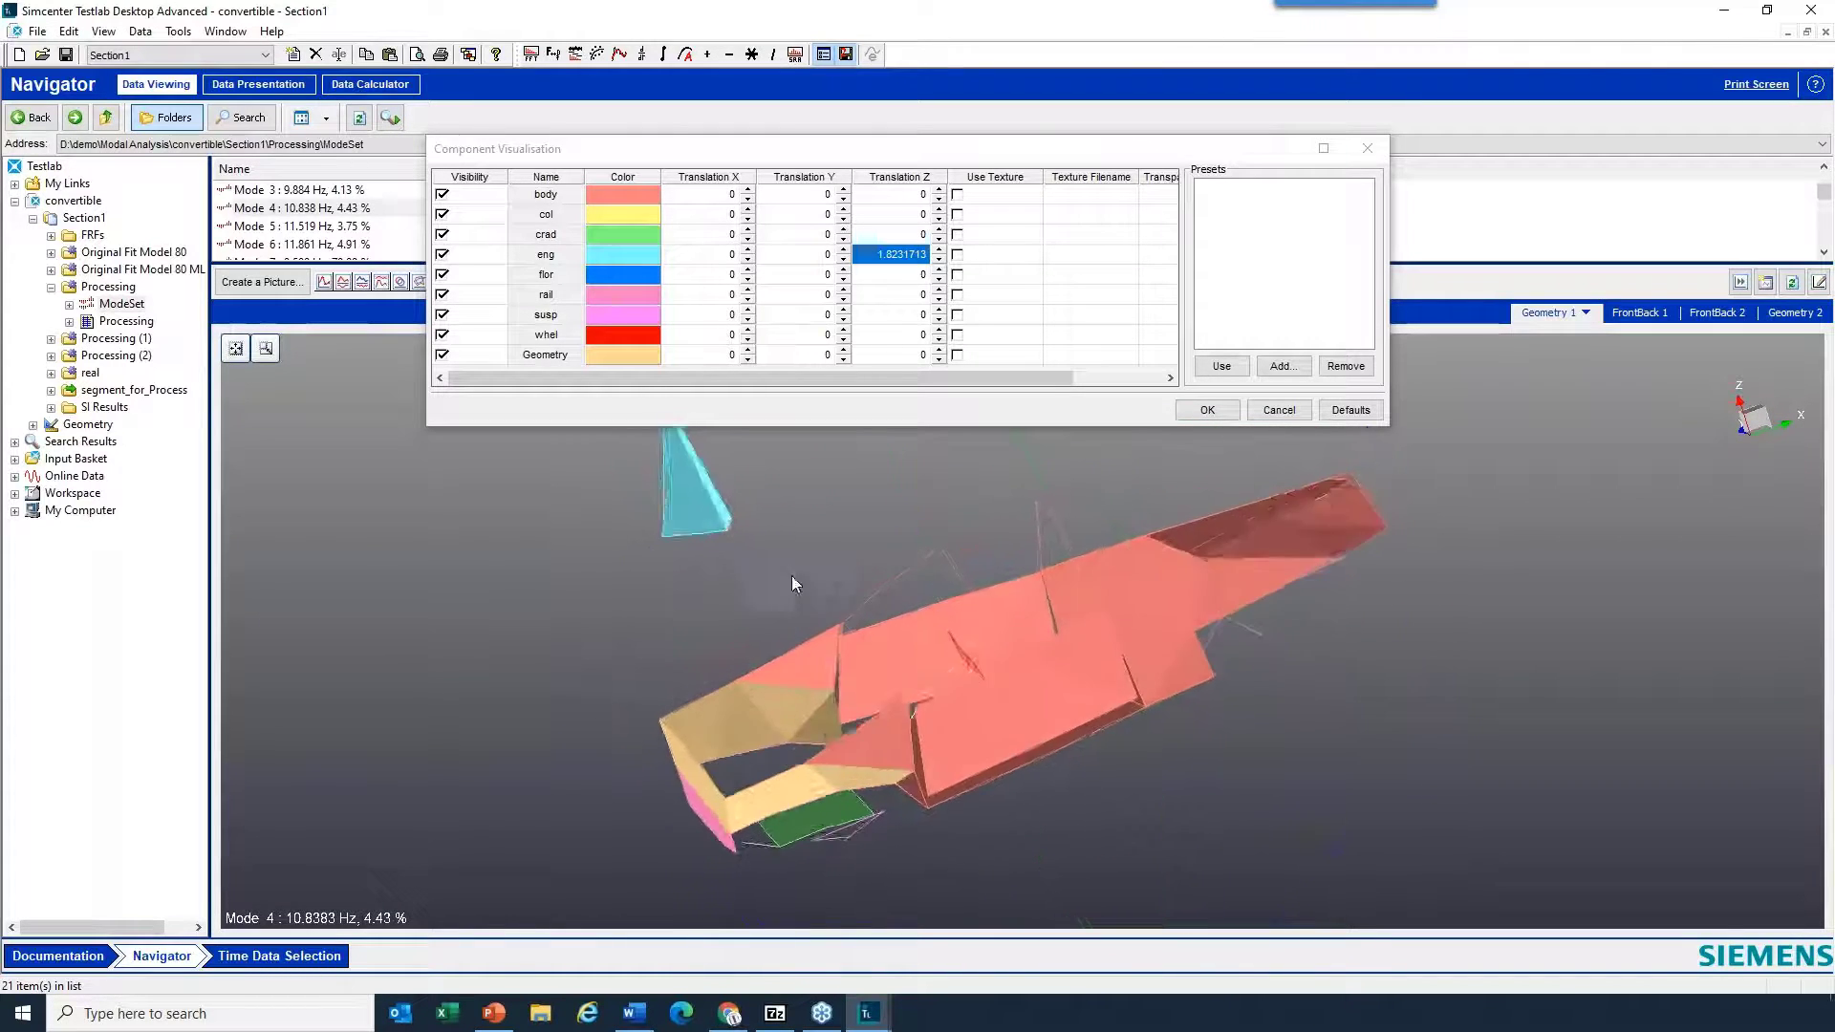
drag(949, 154, 988, 65)
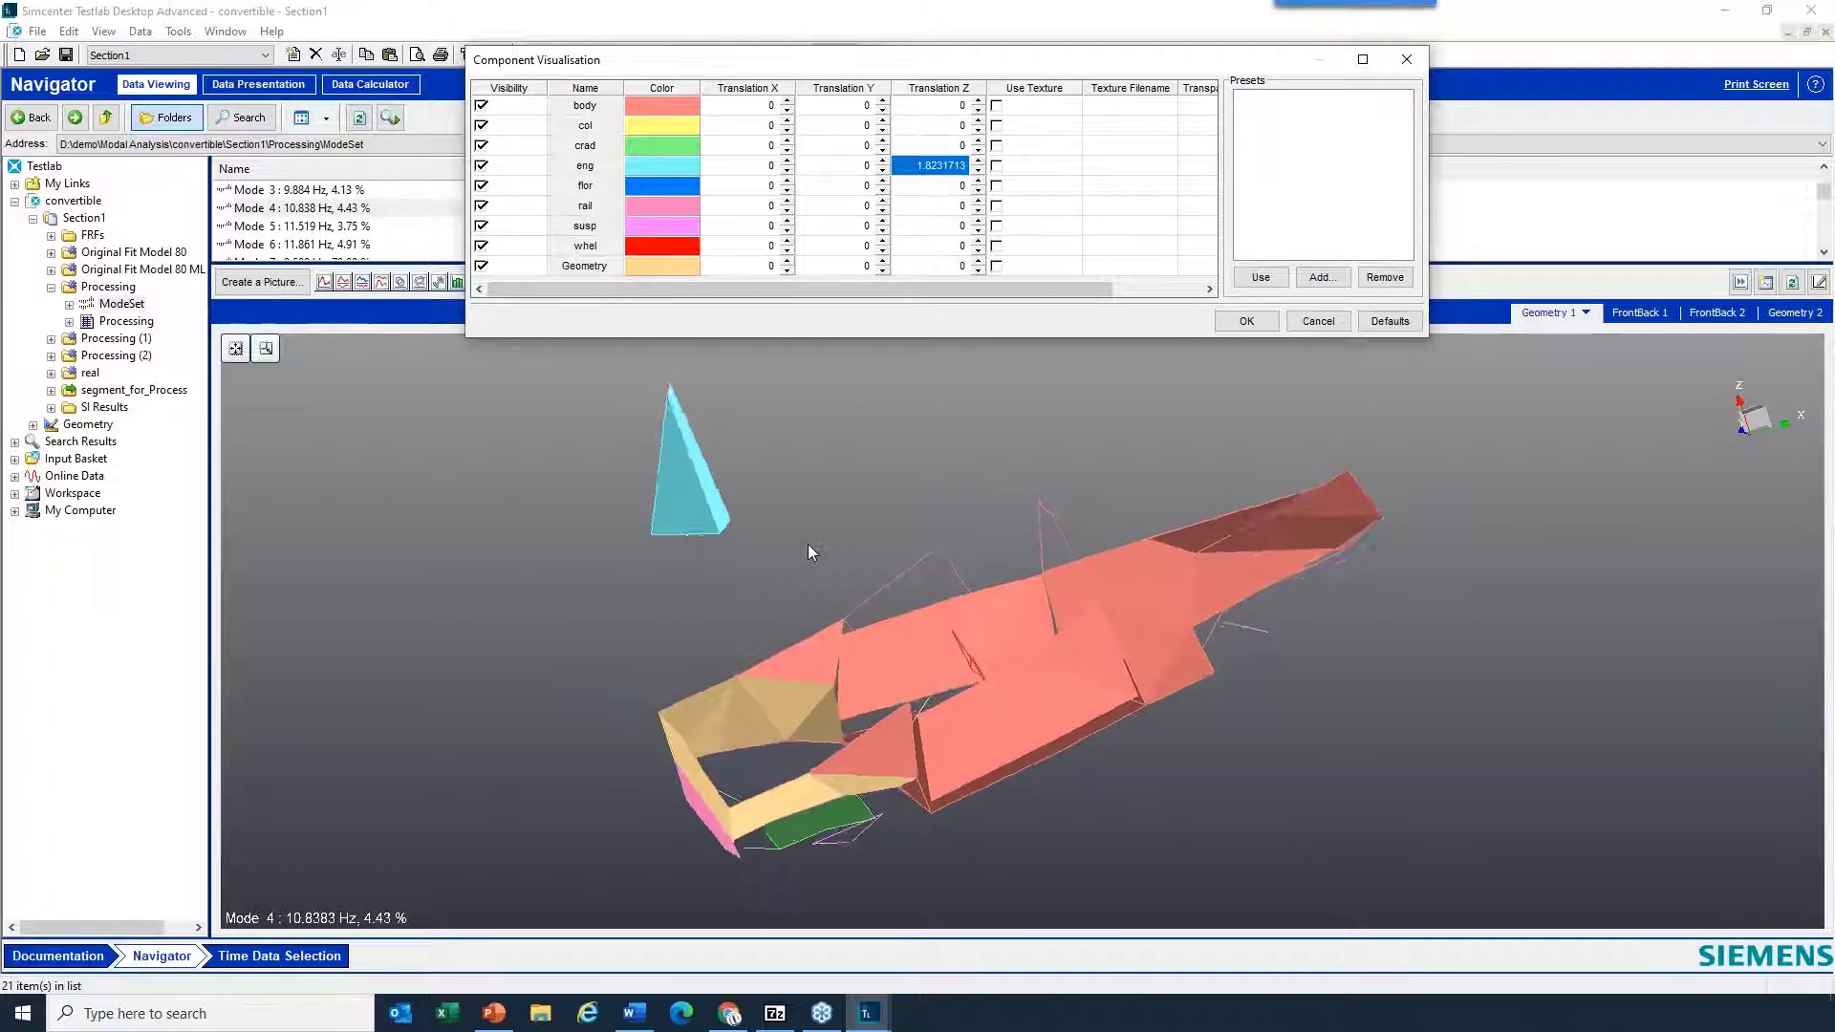
click(977, 170)
click(978, 171)
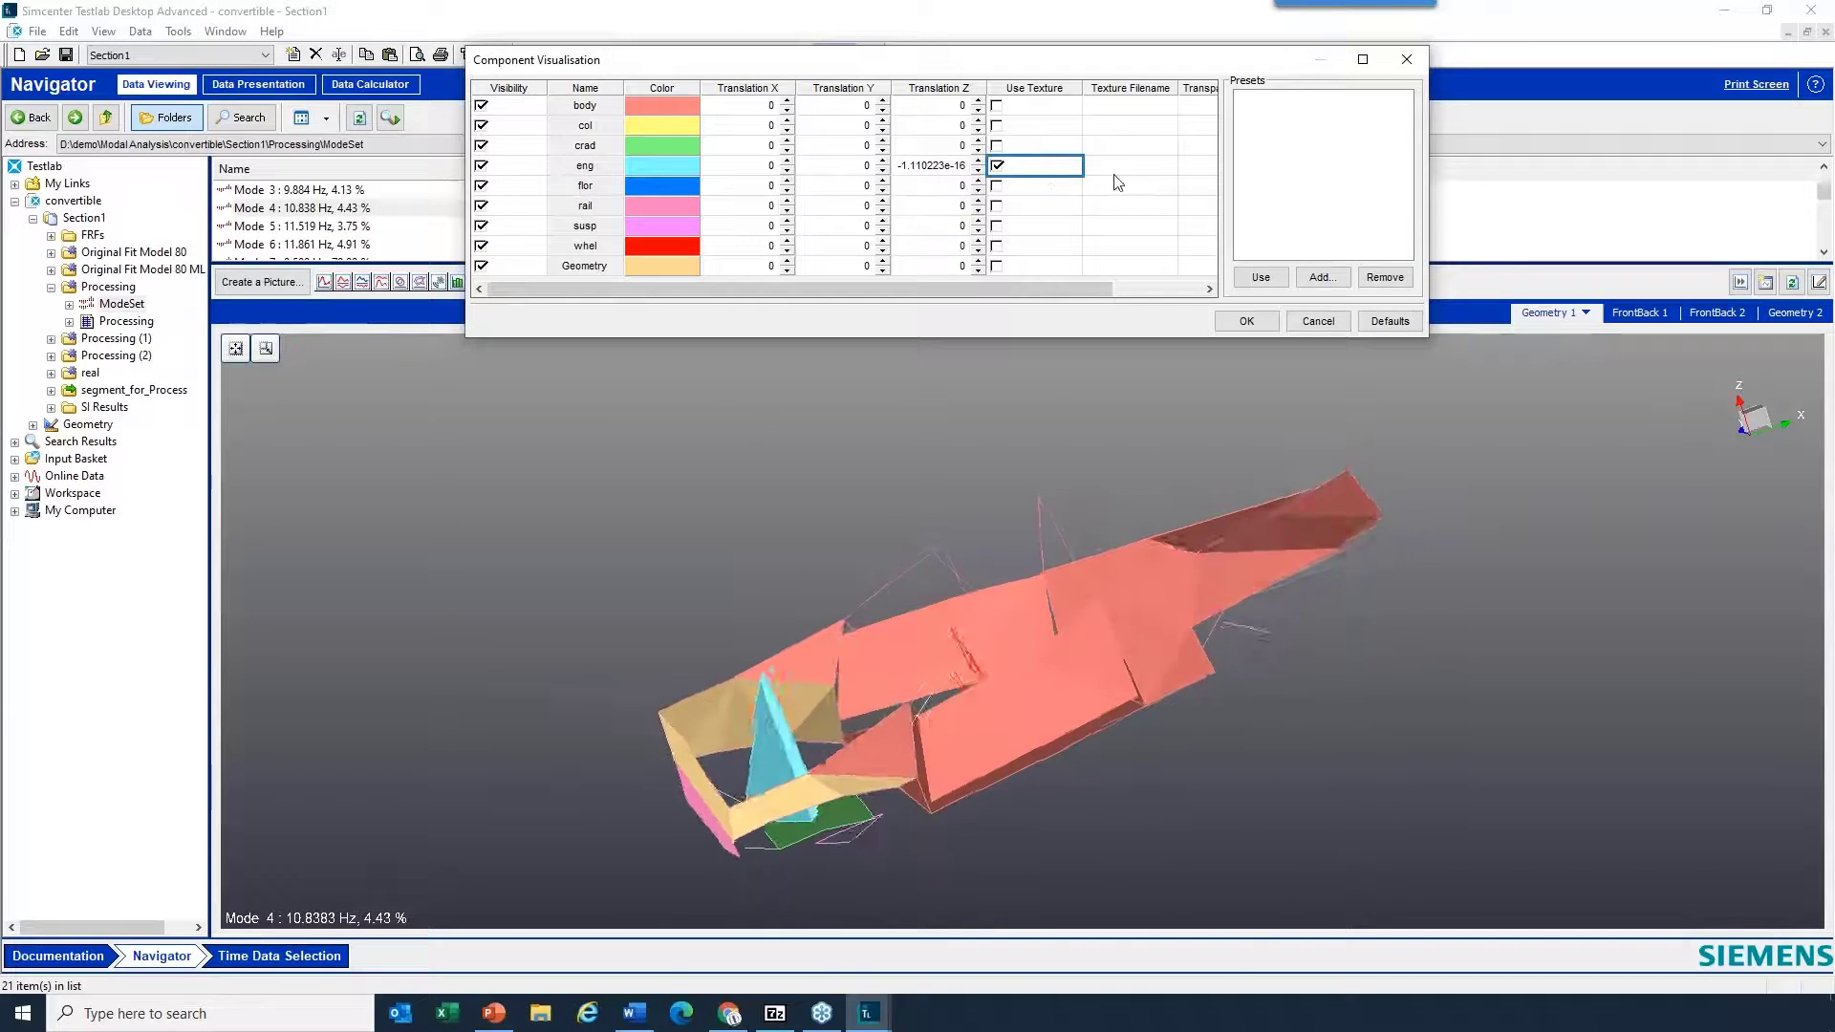
- Browse for a JPEG texture for the eng component, turn its texture off again, and discard the component visualisation changes
click(1173, 174)
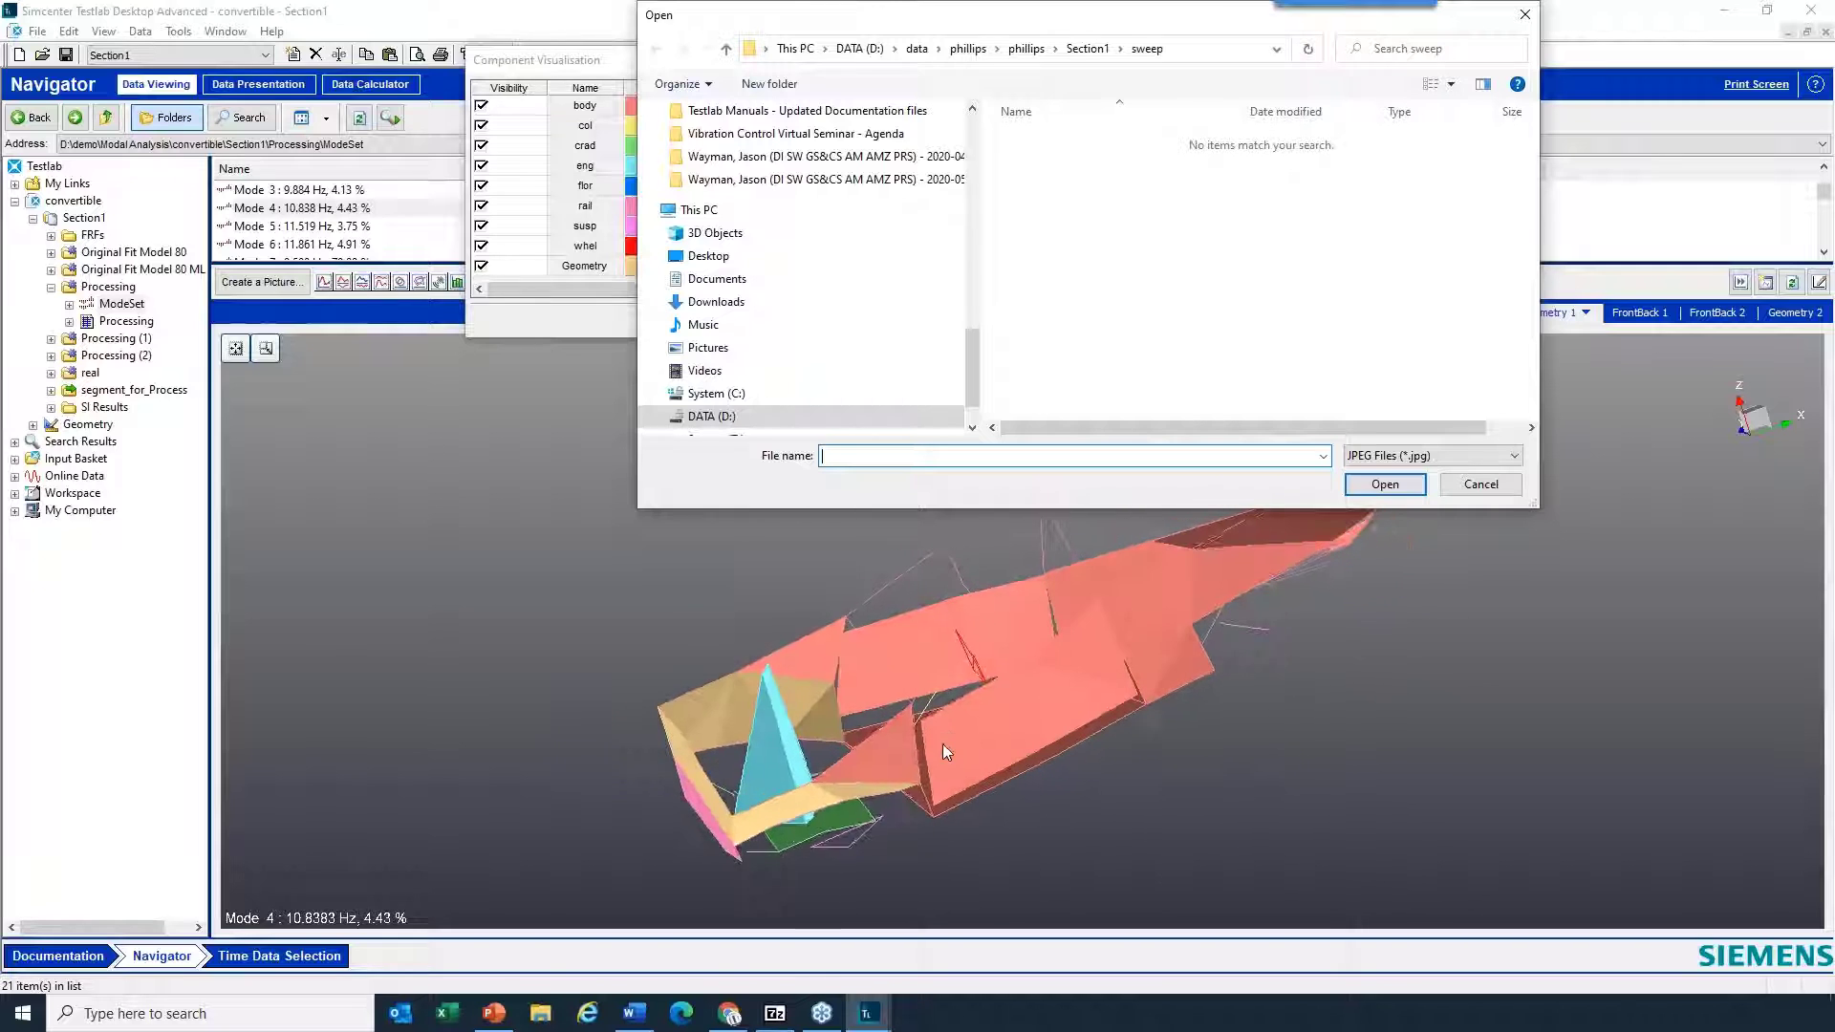
click(1496, 487)
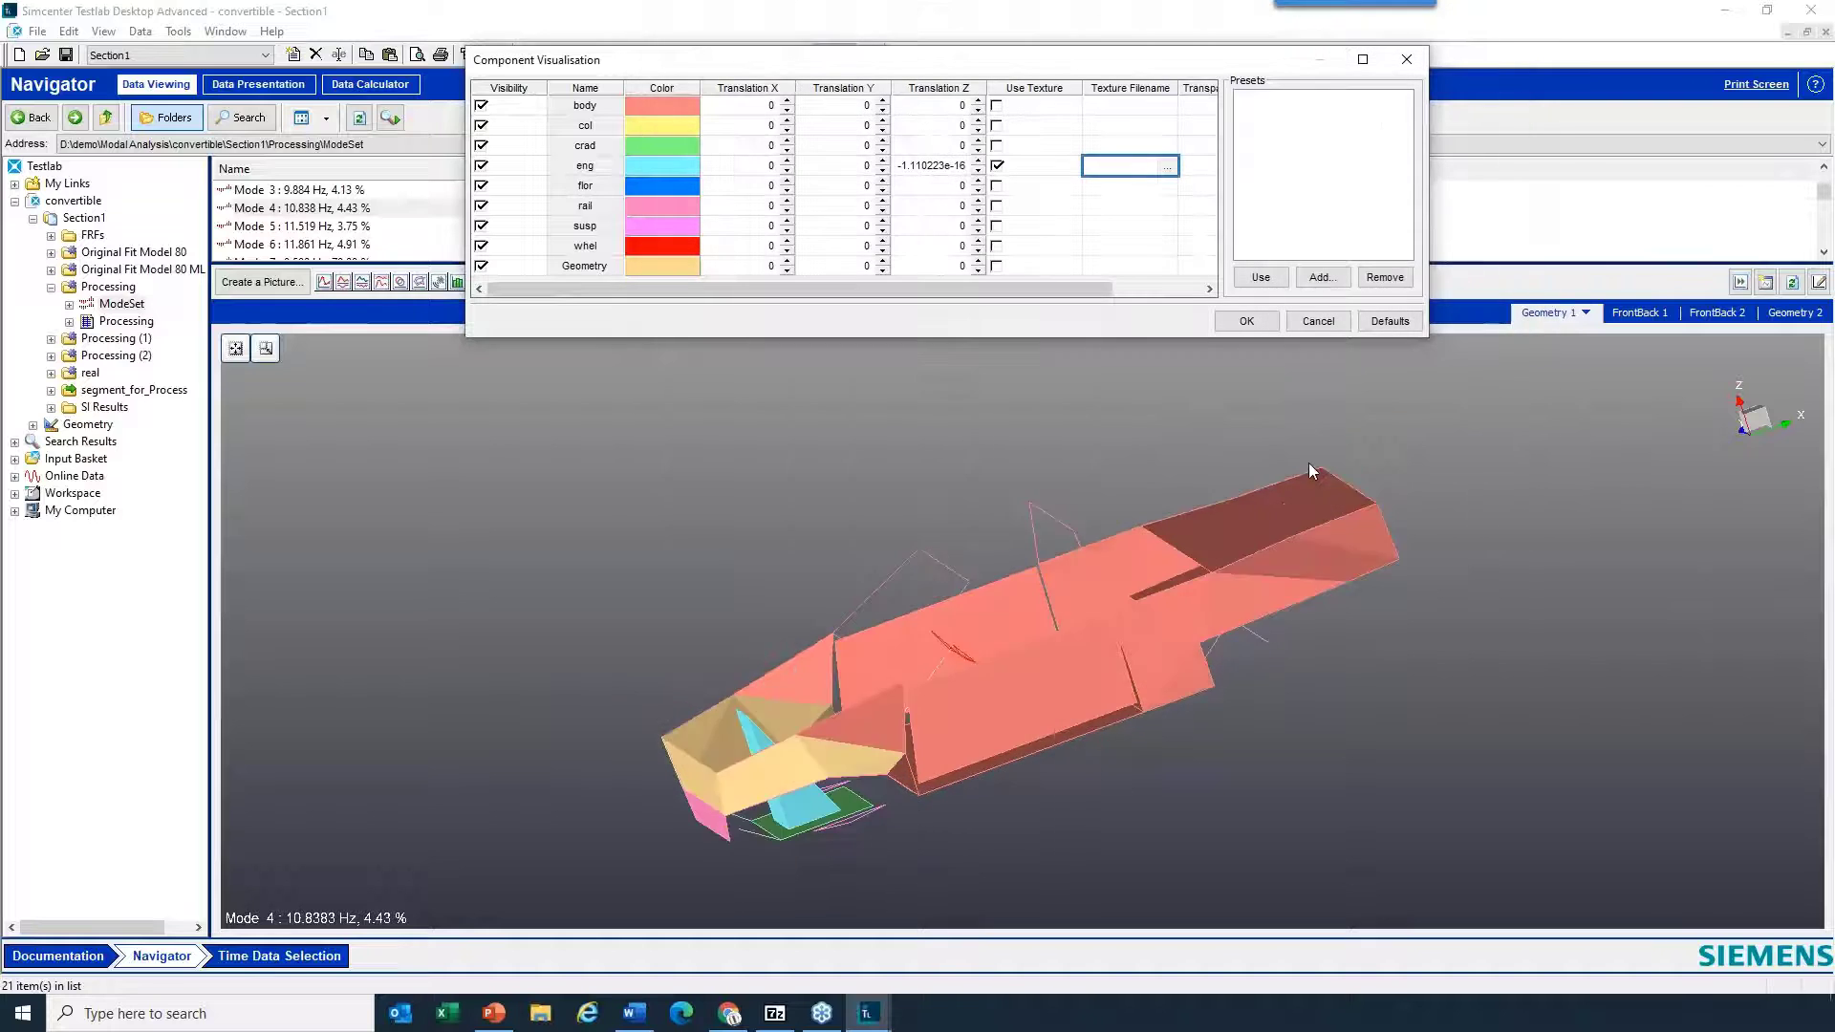
click(997, 166)
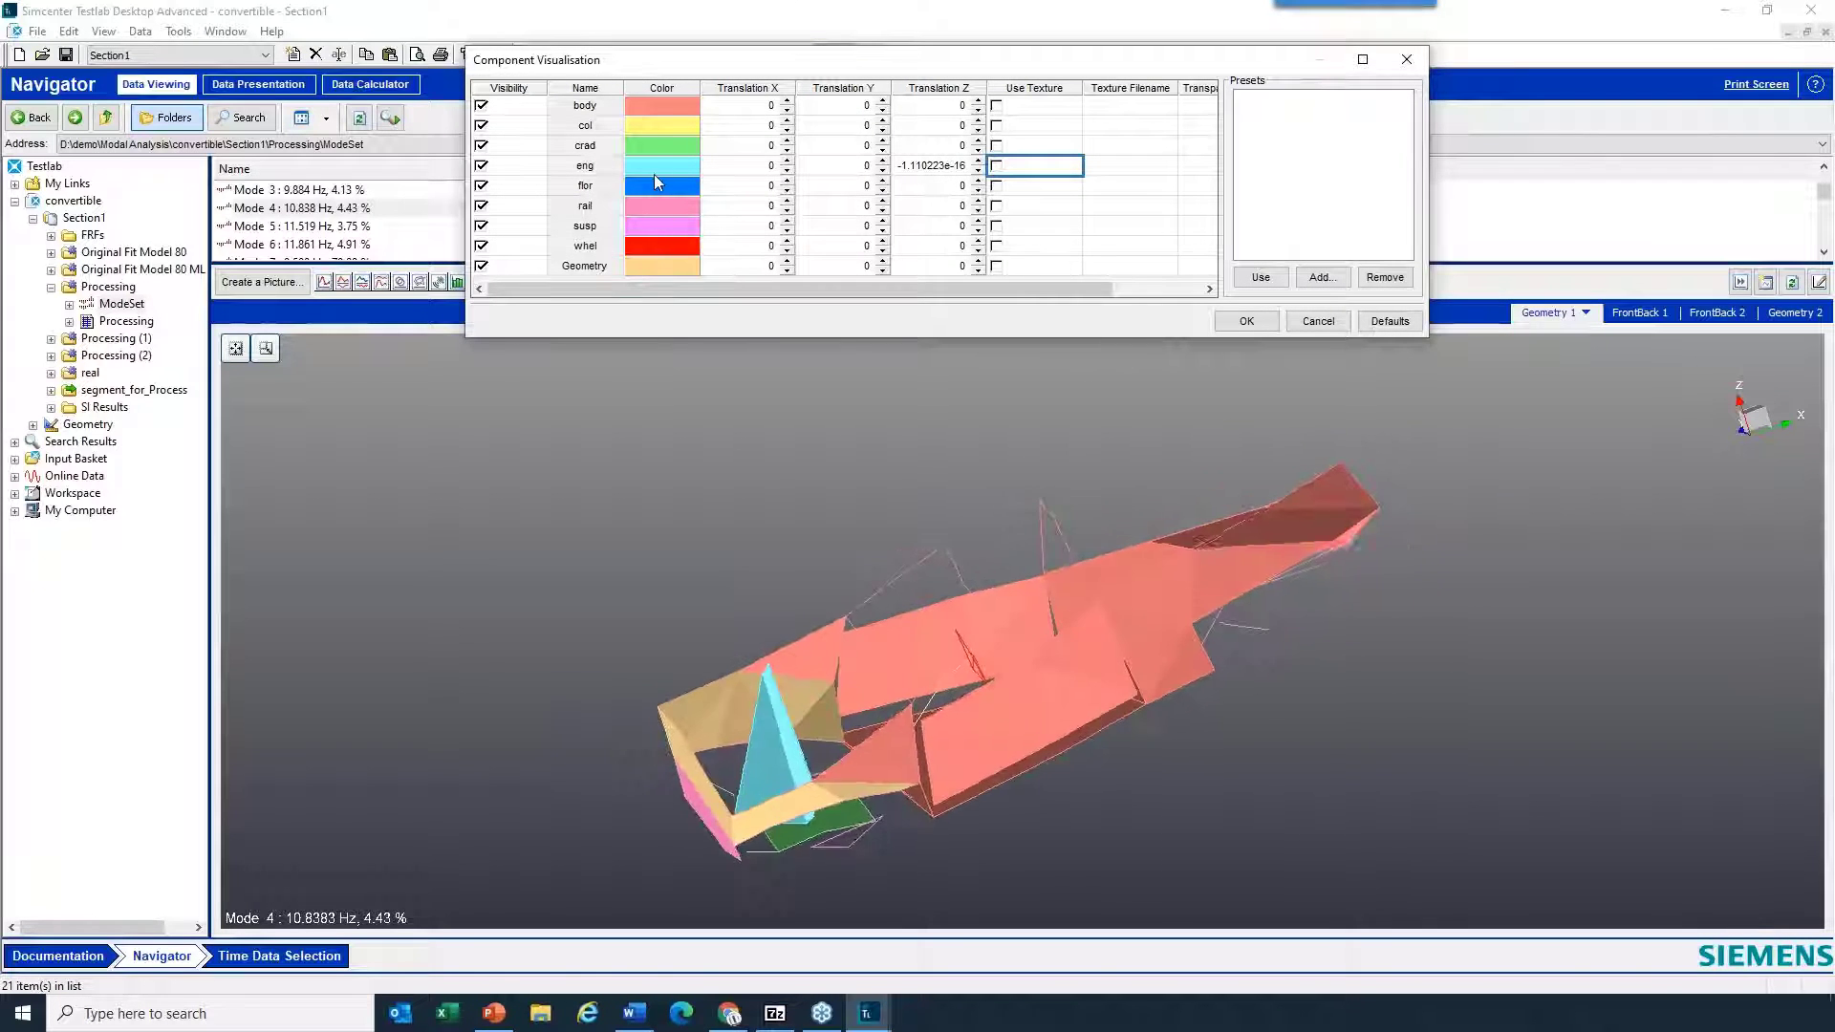
click(1324, 323)
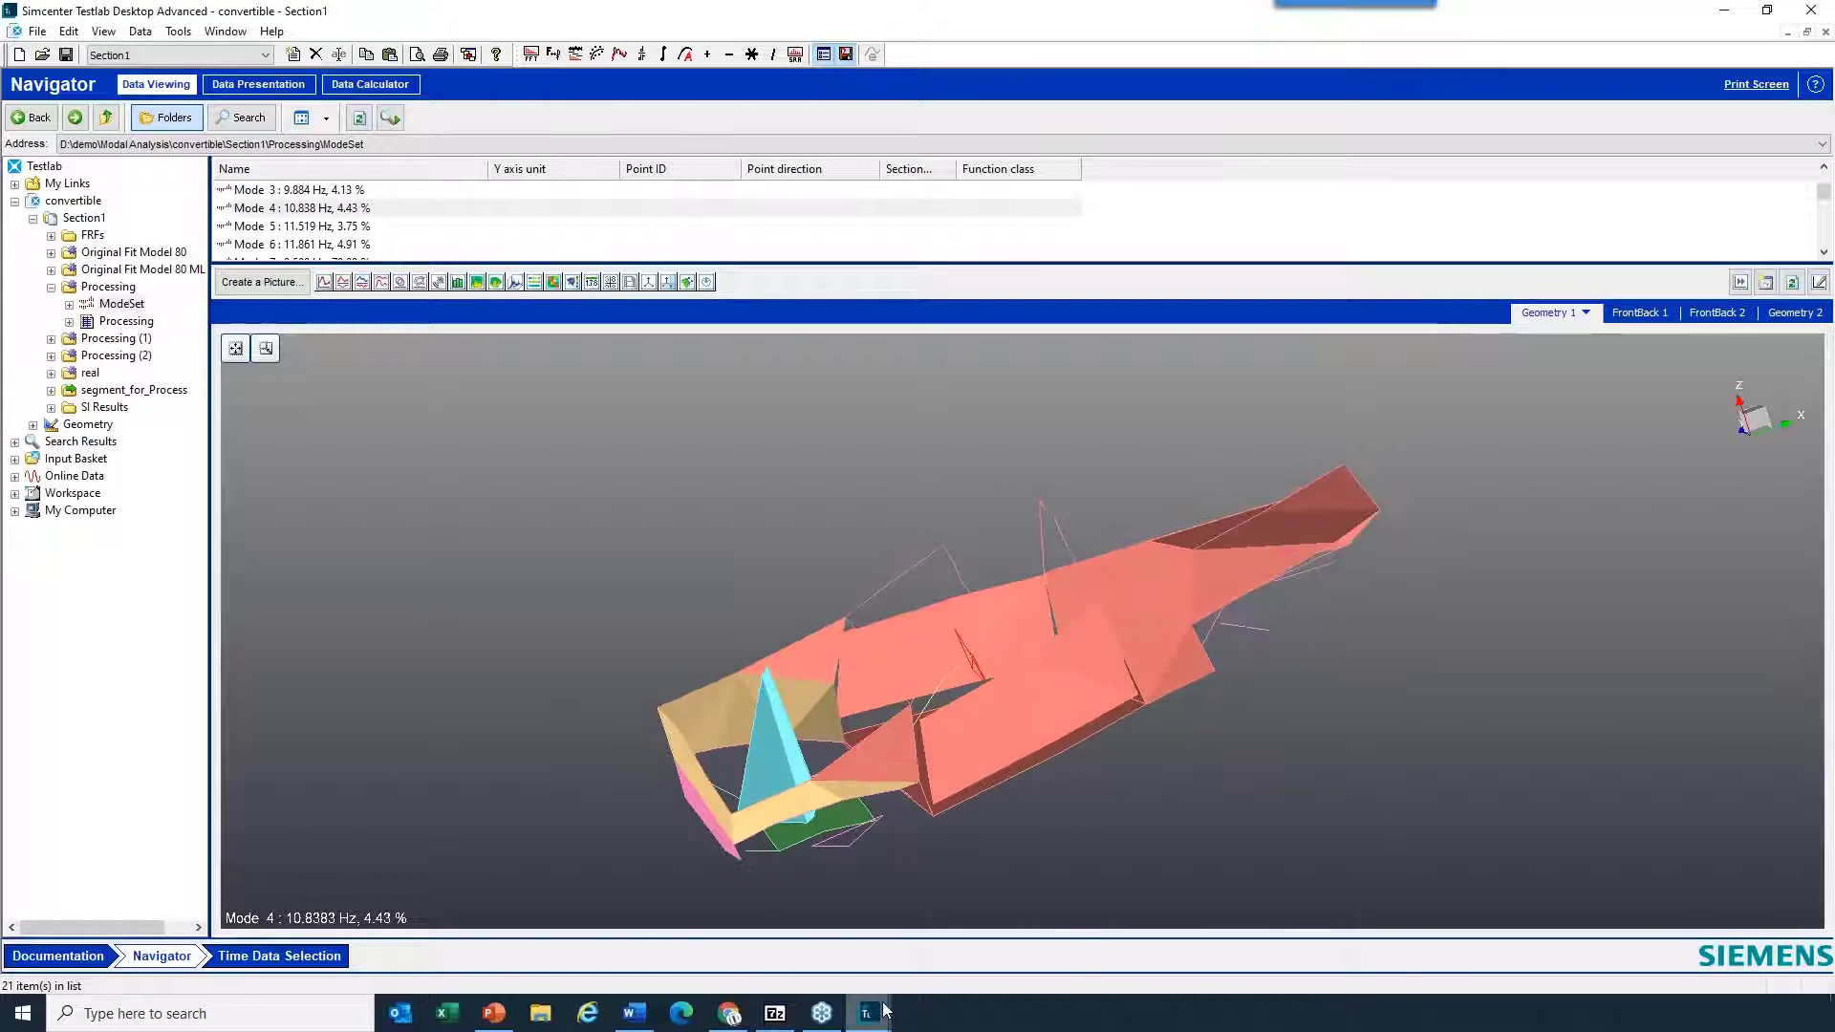
- Activate the Democar - Section1 project and enlarge its geometry display to inspect the animated Mode 1 from another angle
mouse_move(883, 1006)
click(835, 942)
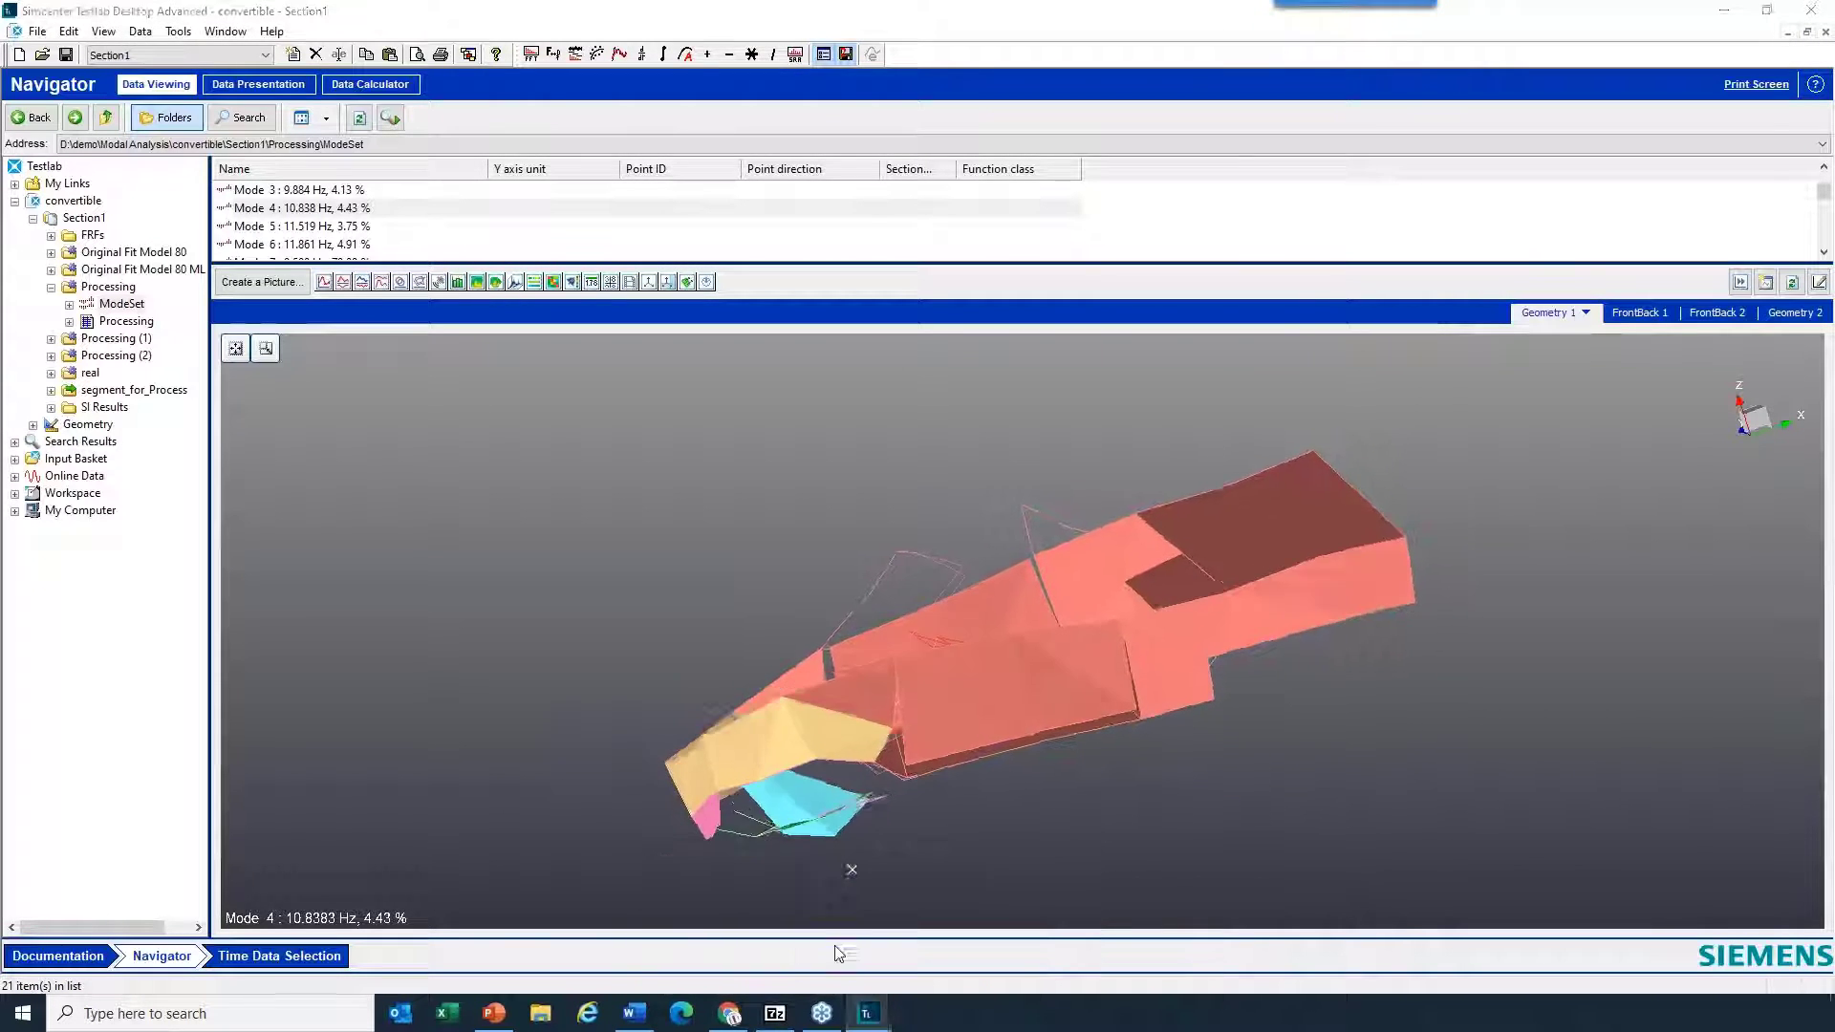
click(229, 32)
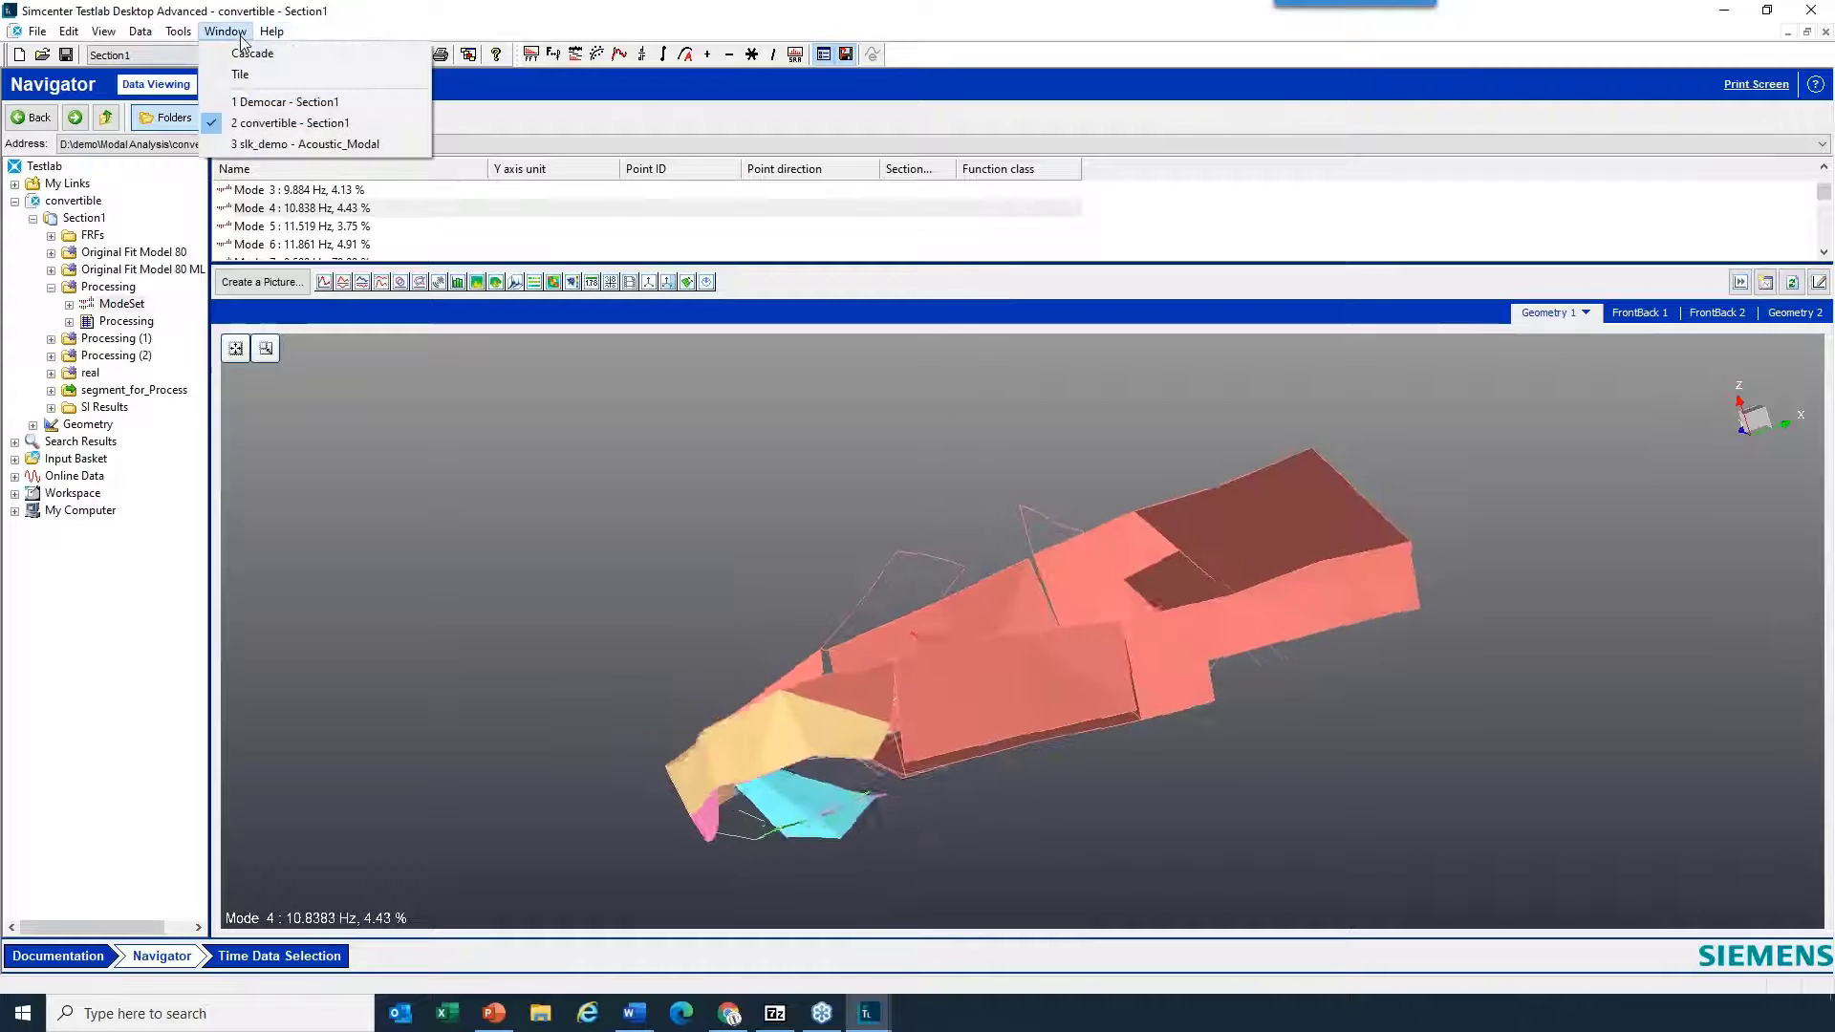
click(287, 102)
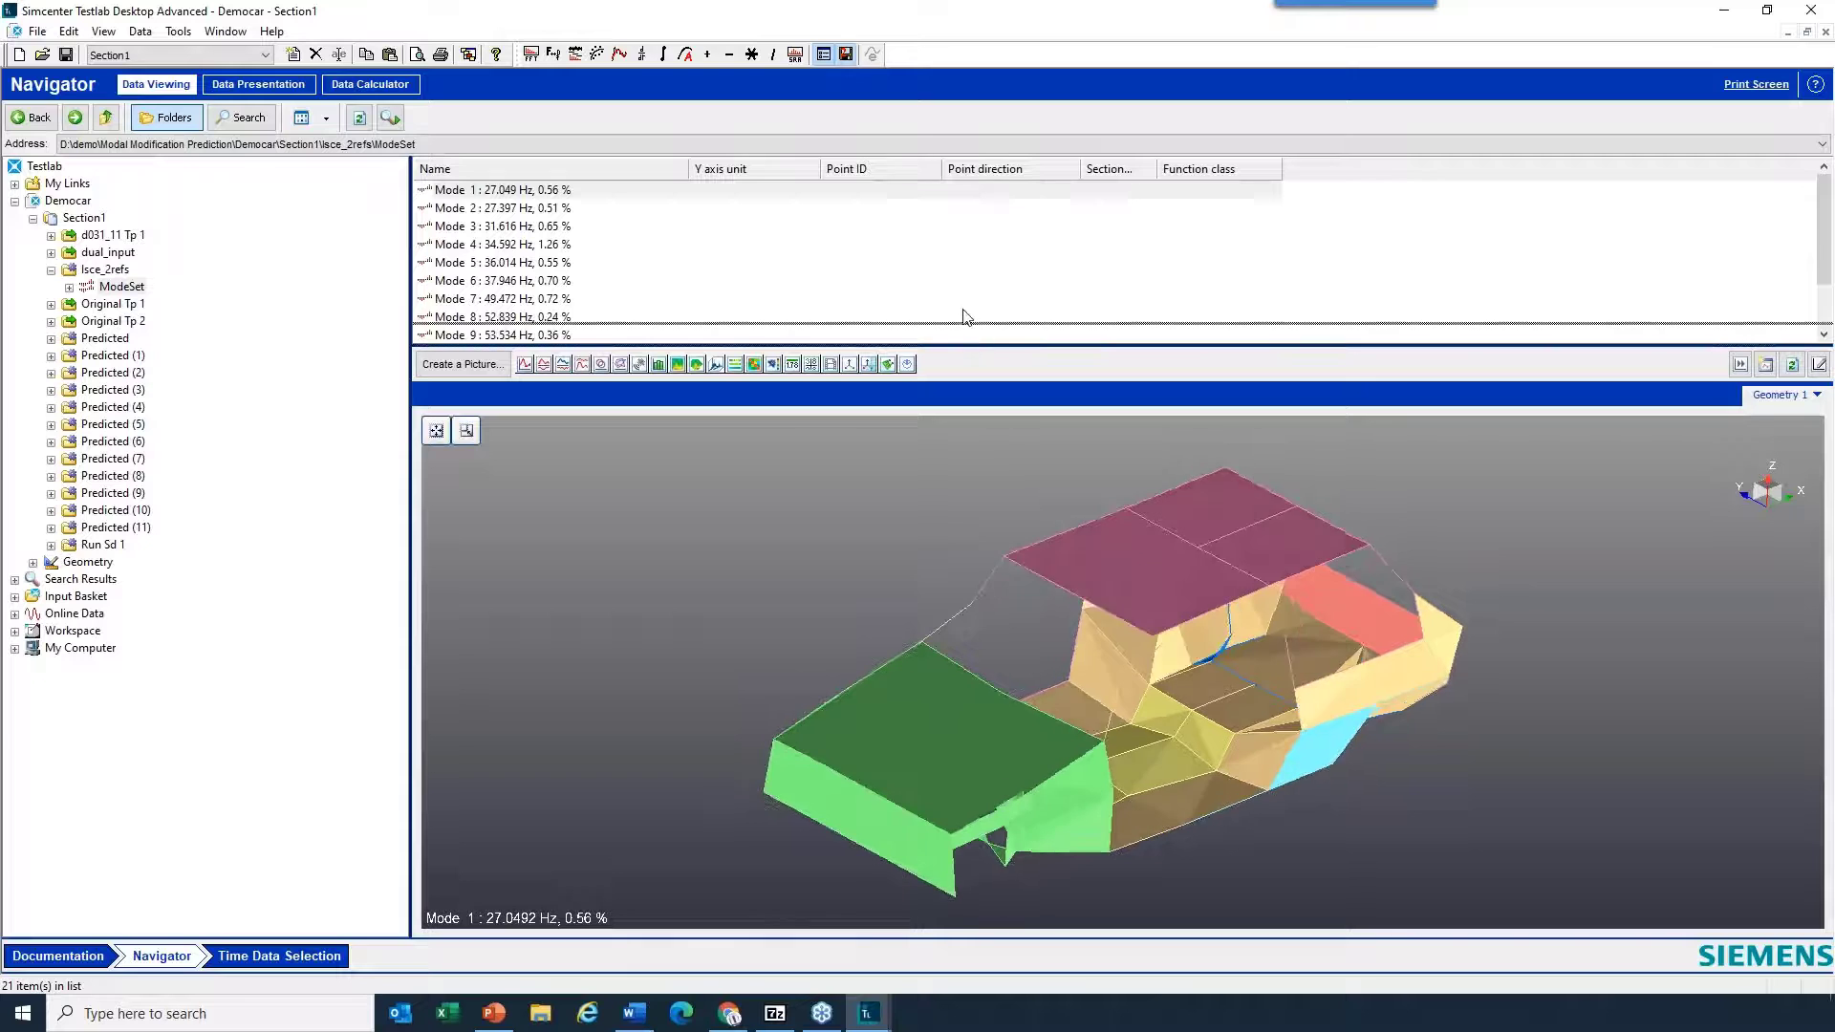
drag(961, 345, 960, 309)
drag(846, 759, 1034, 457)
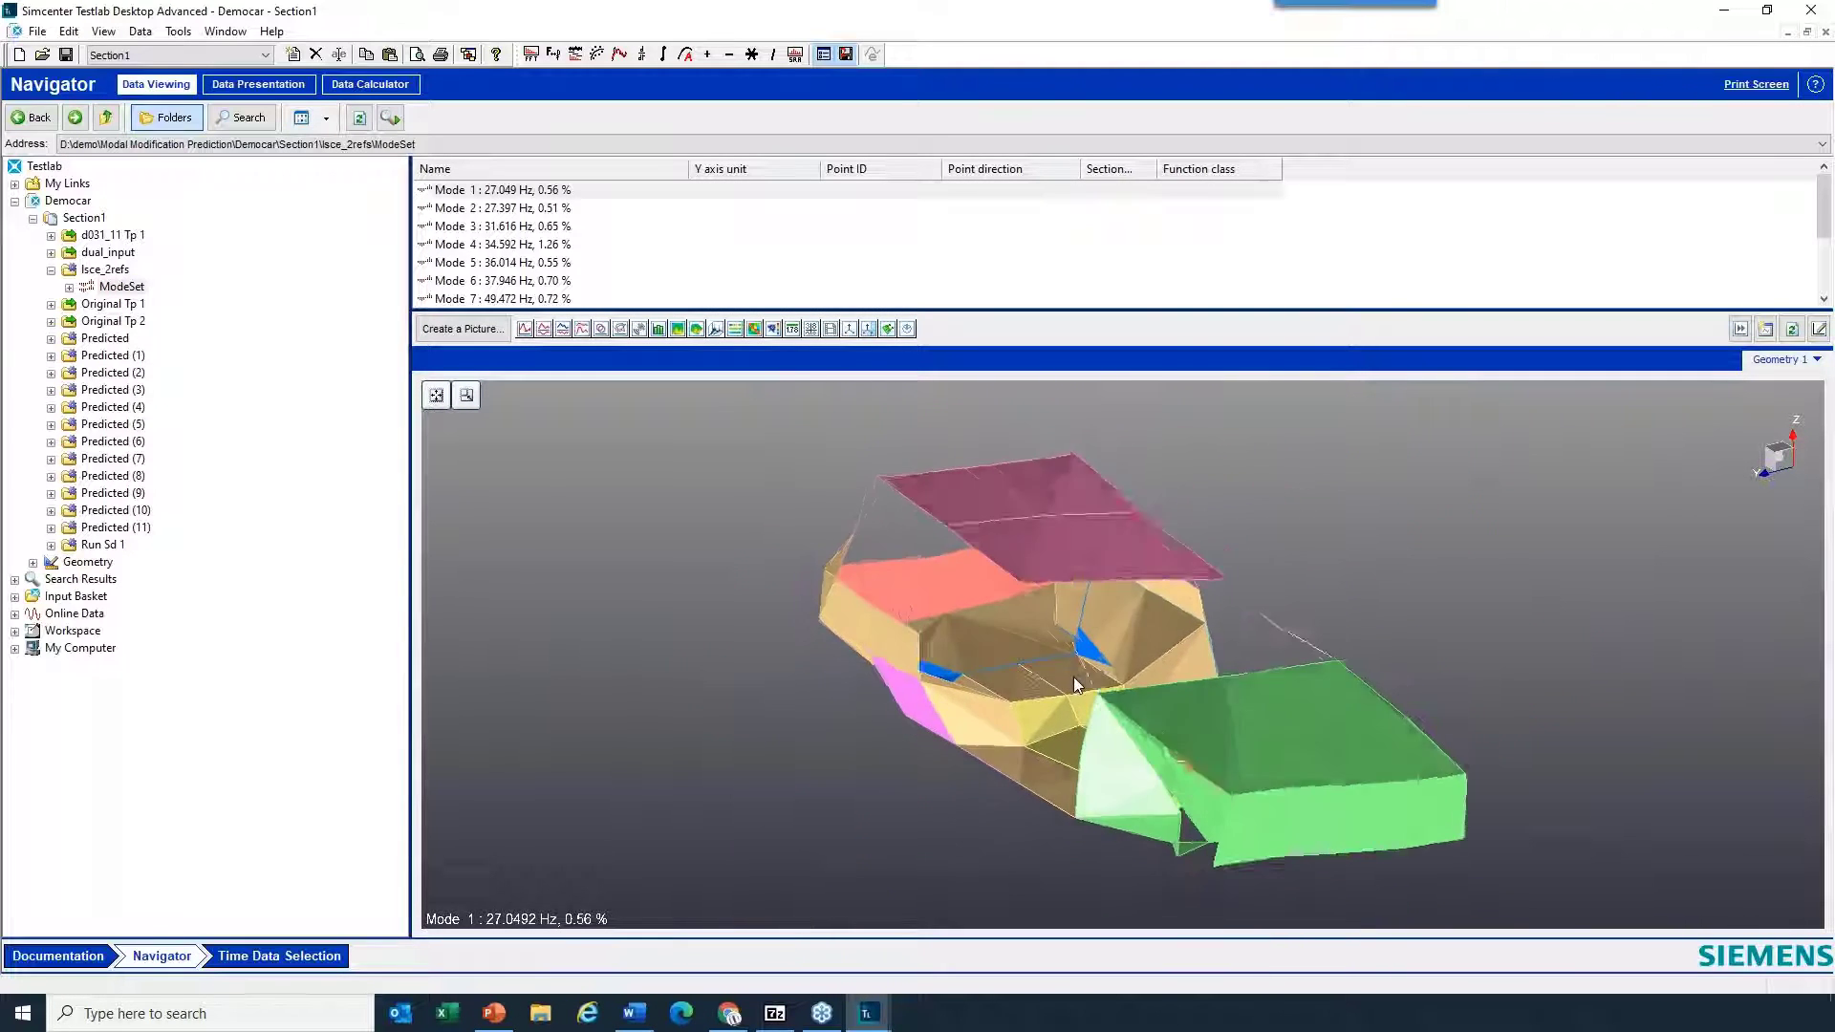
drag(1128, 676, 1103, 666)
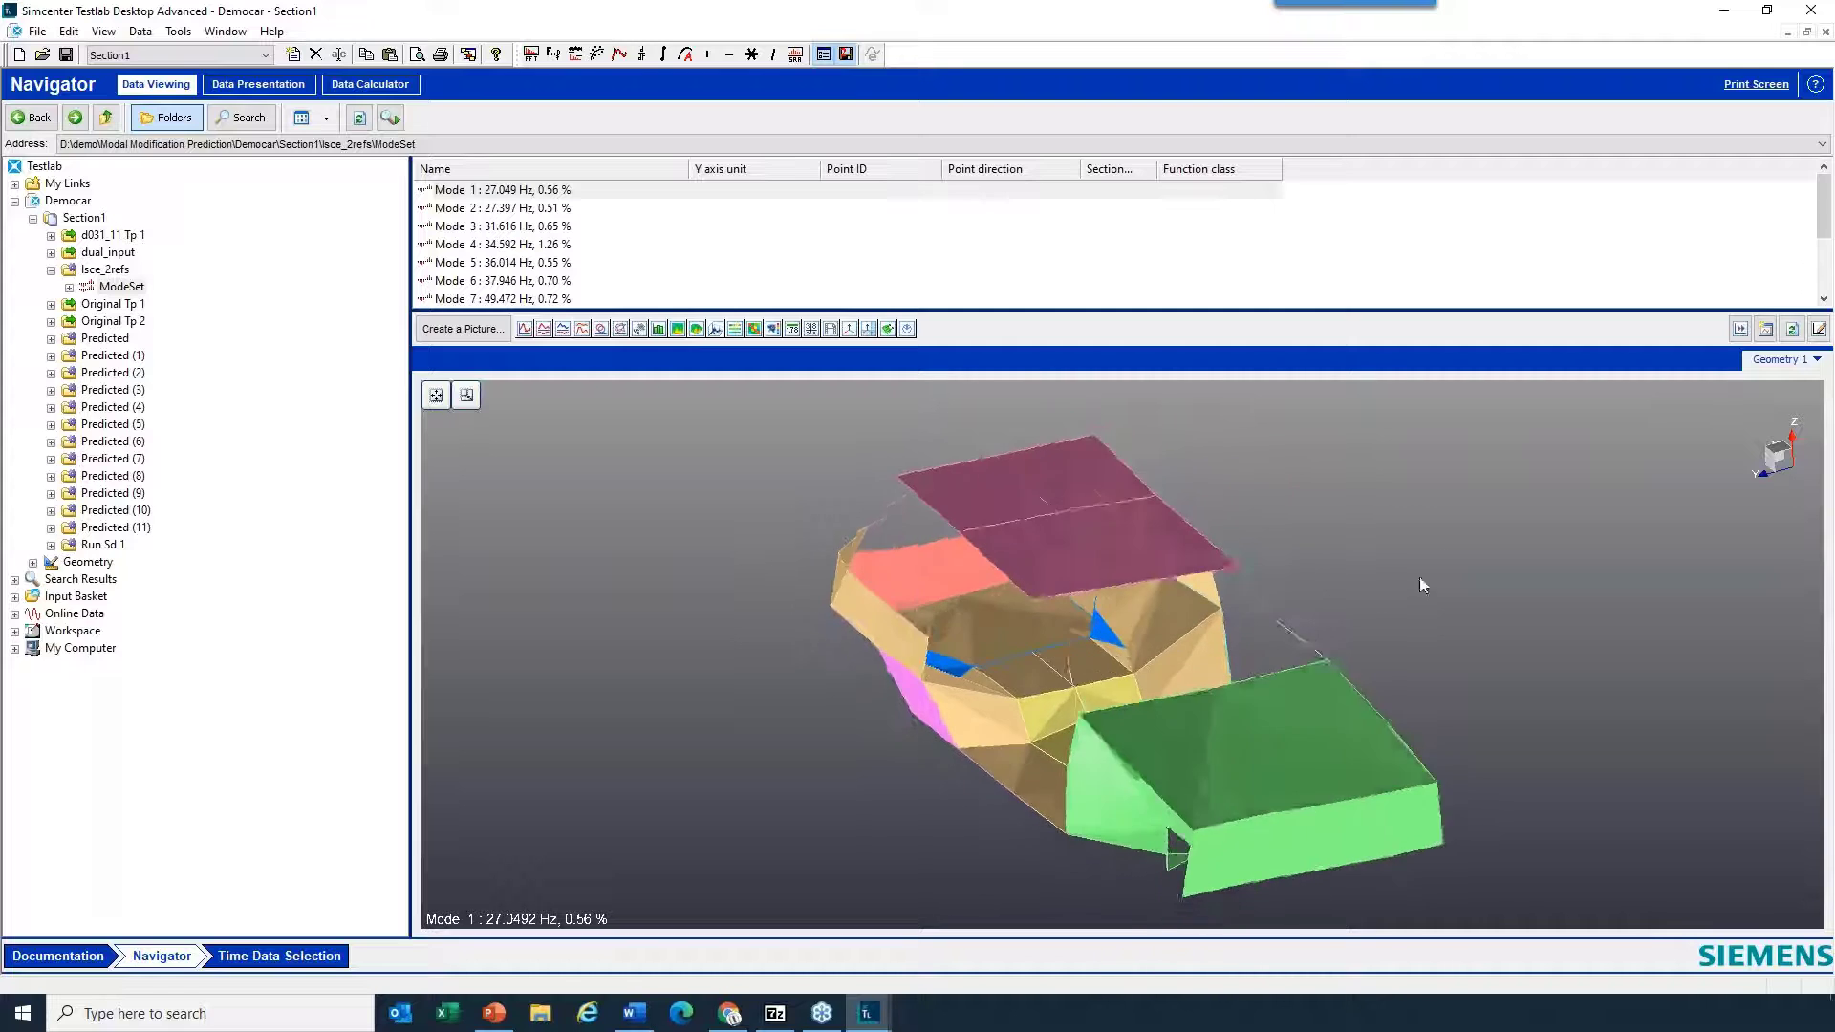
- Set the relative deformation scale of the animated Democar model to about 0.0212 per m model
right_click(1430, 476)
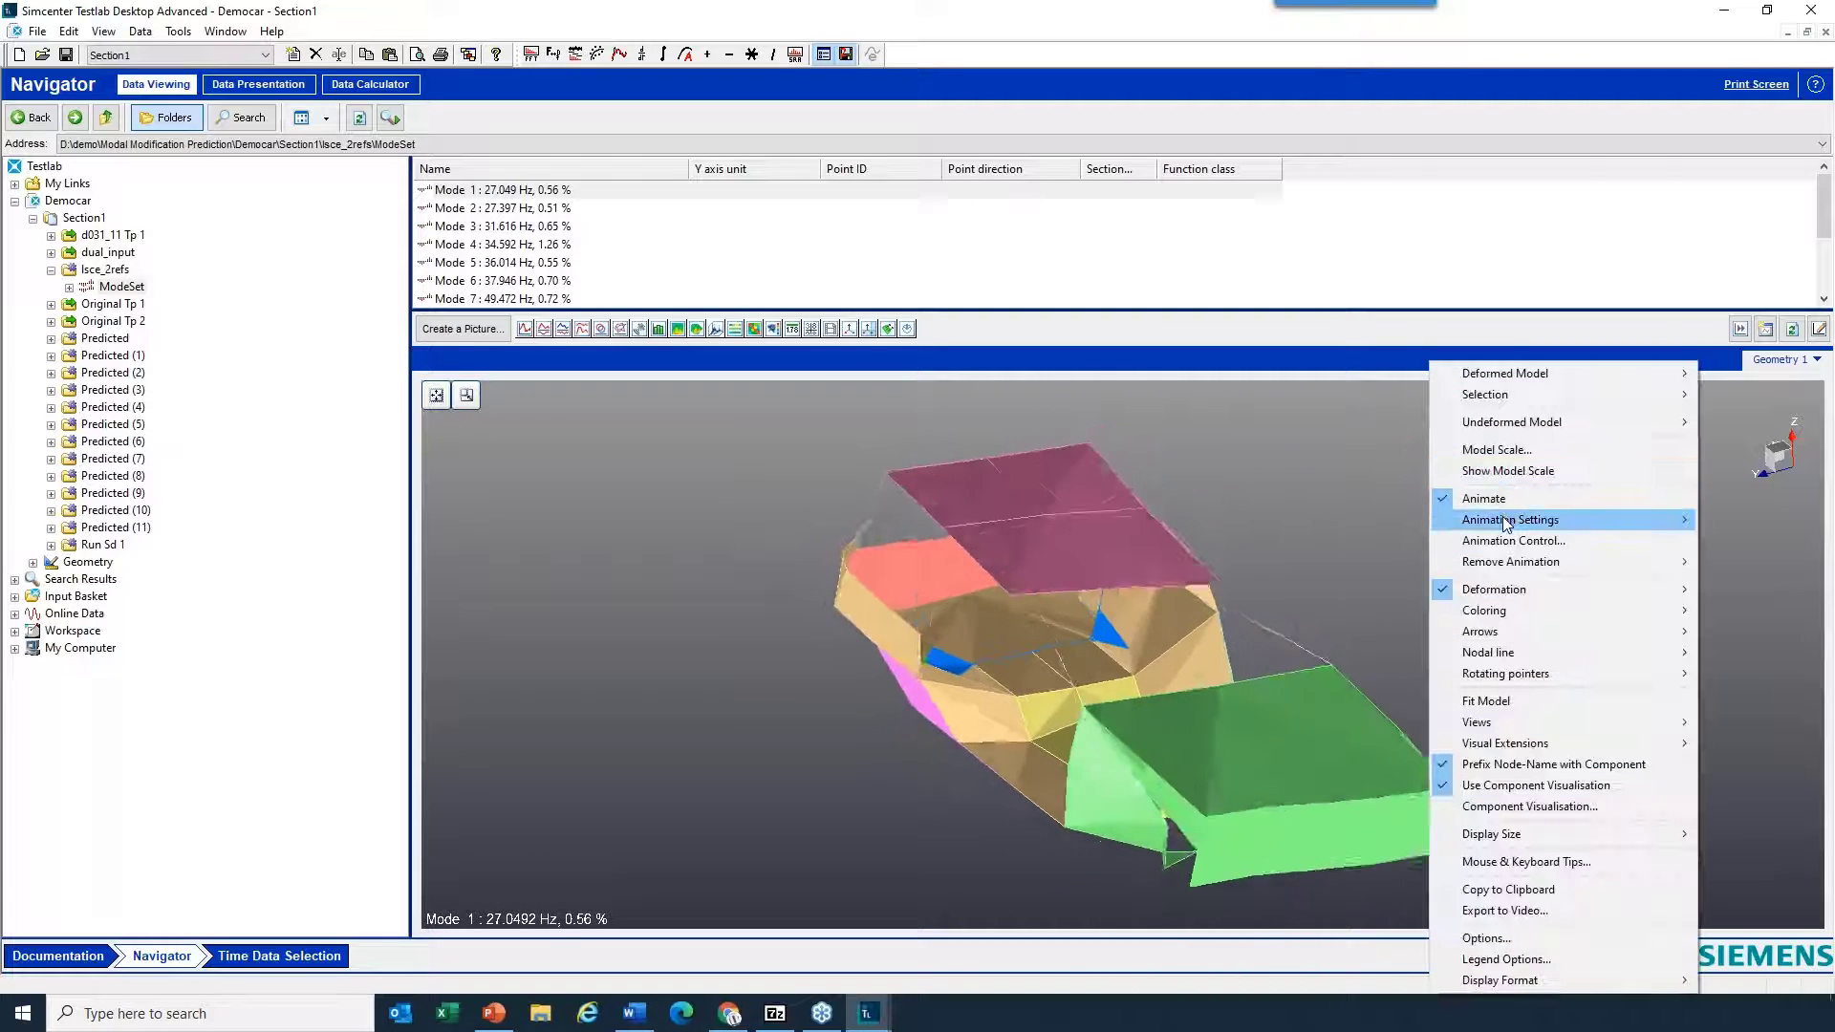
mouse_move(1504, 520)
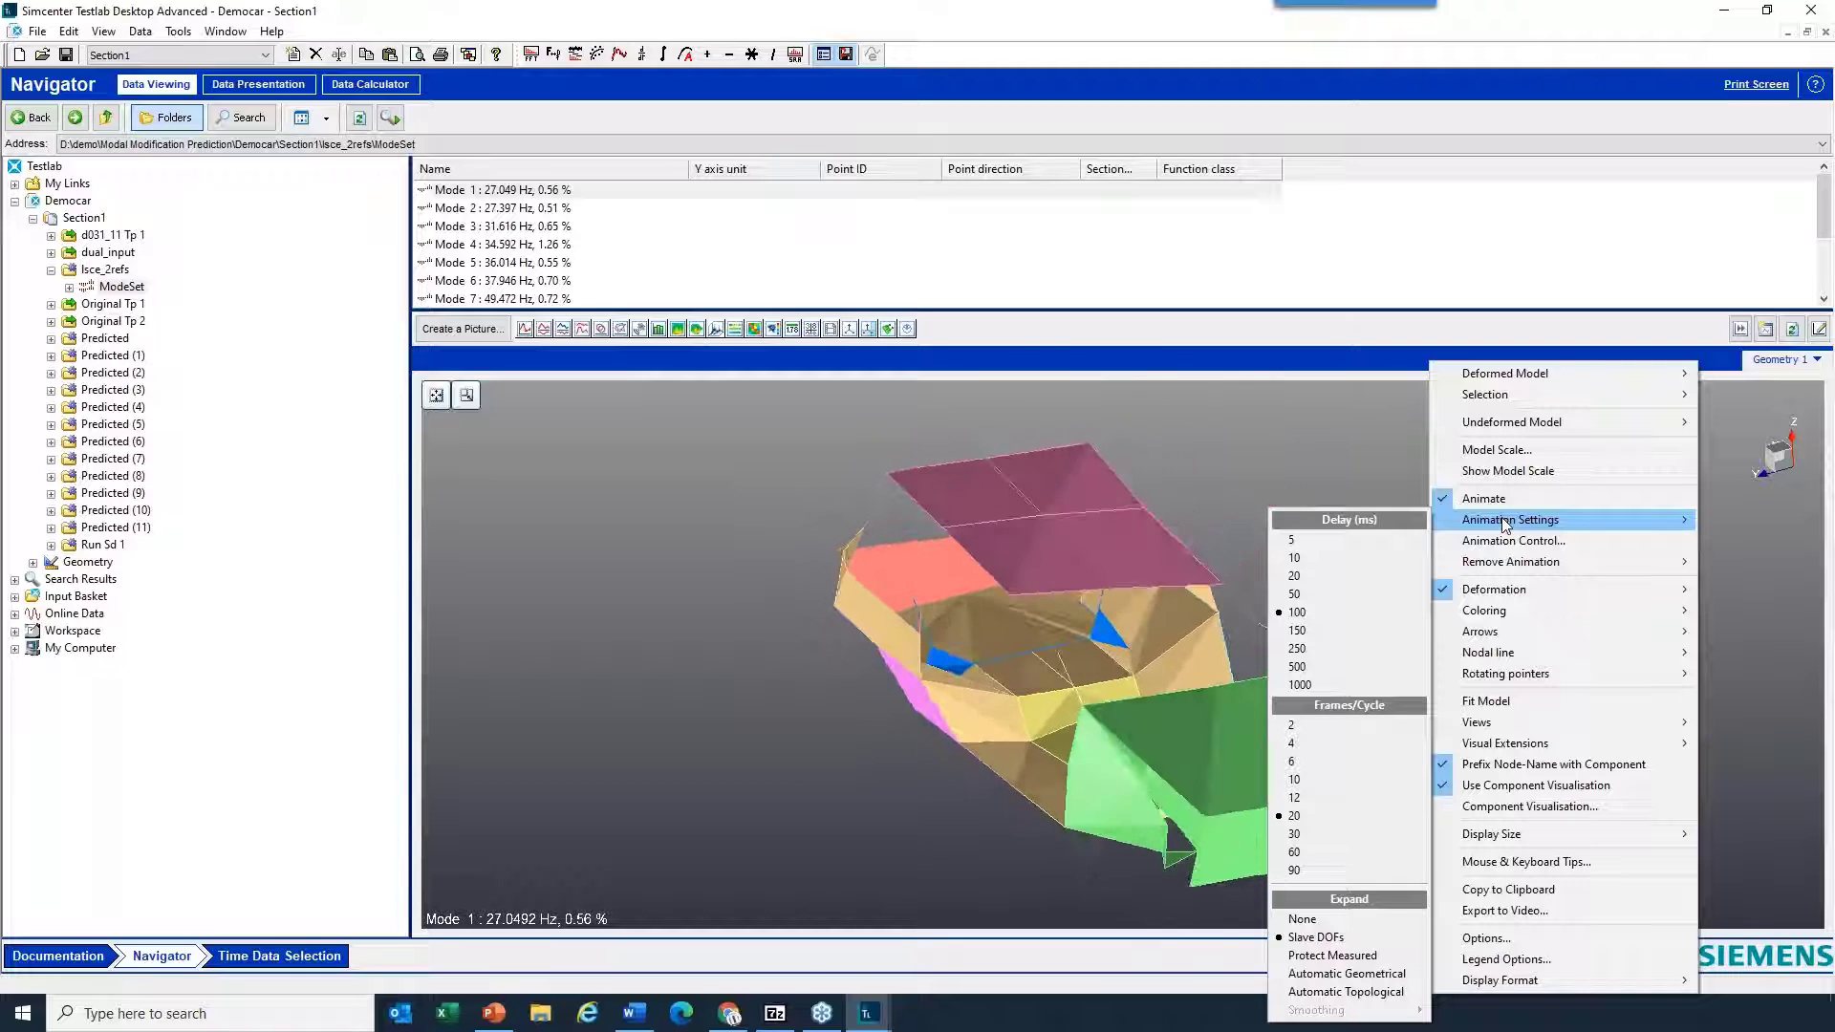
mouse_move(1513, 597)
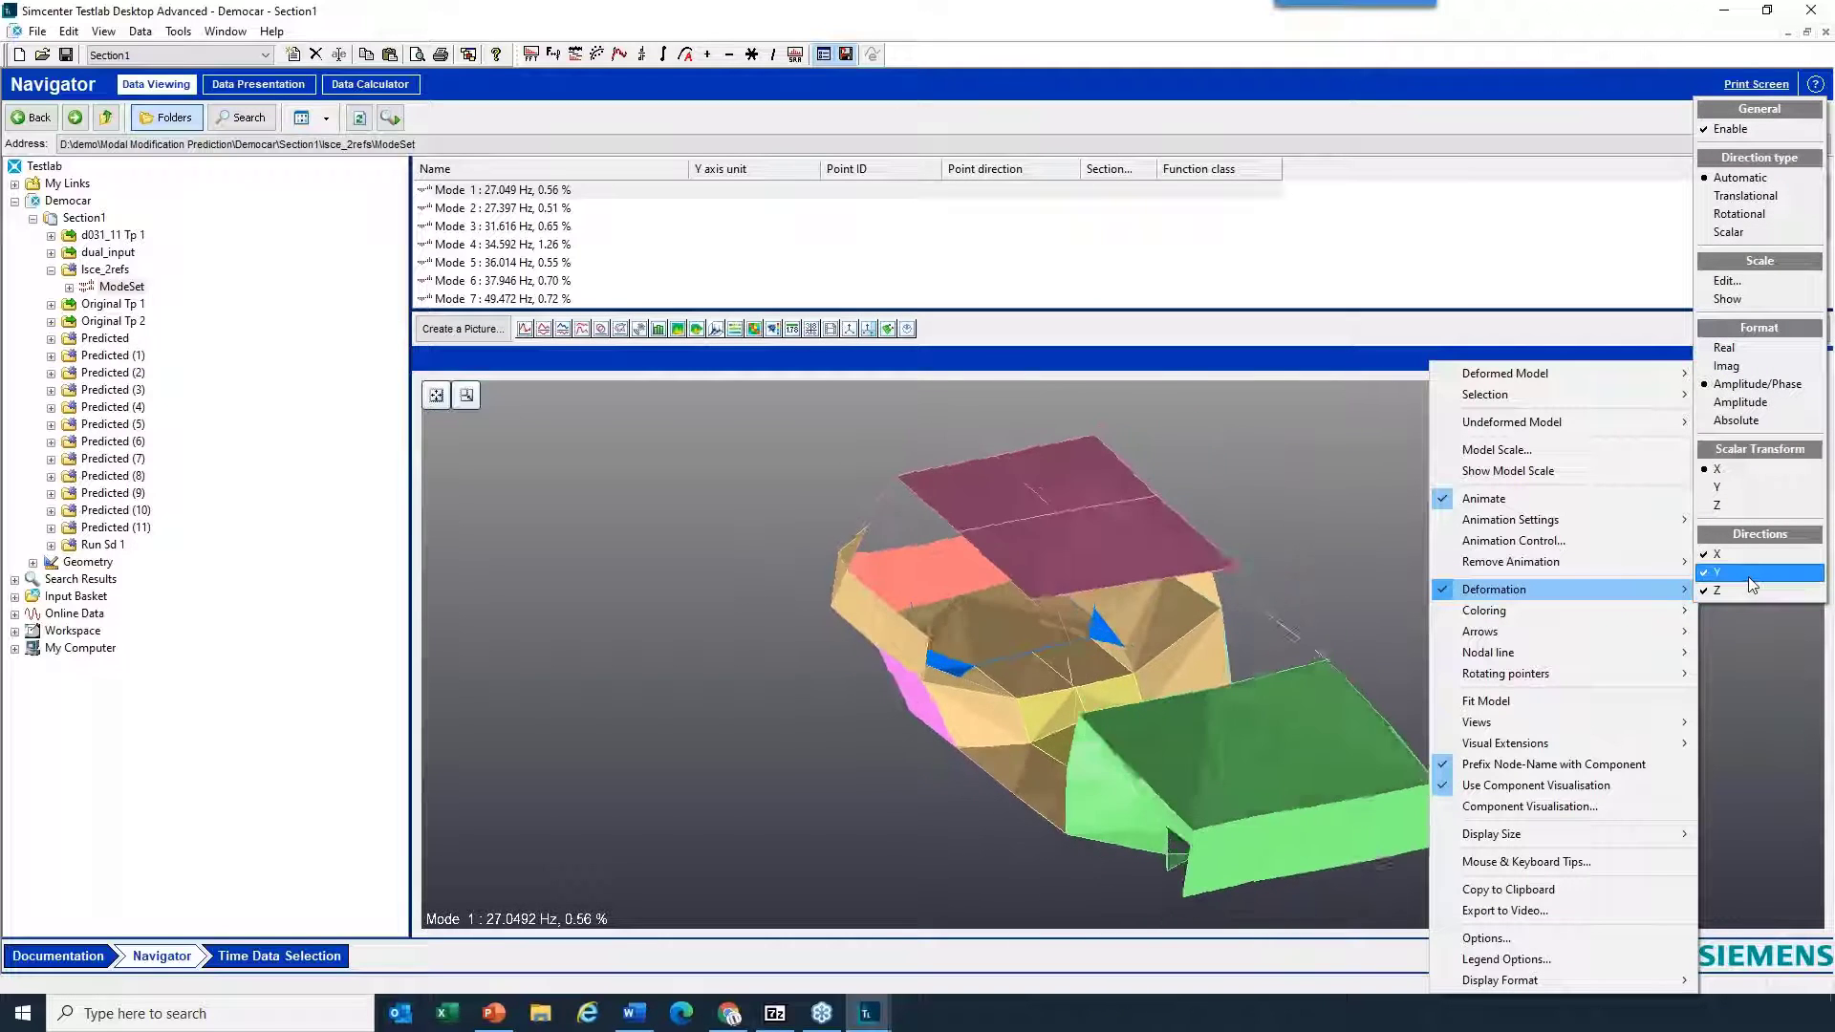
click(1751, 284)
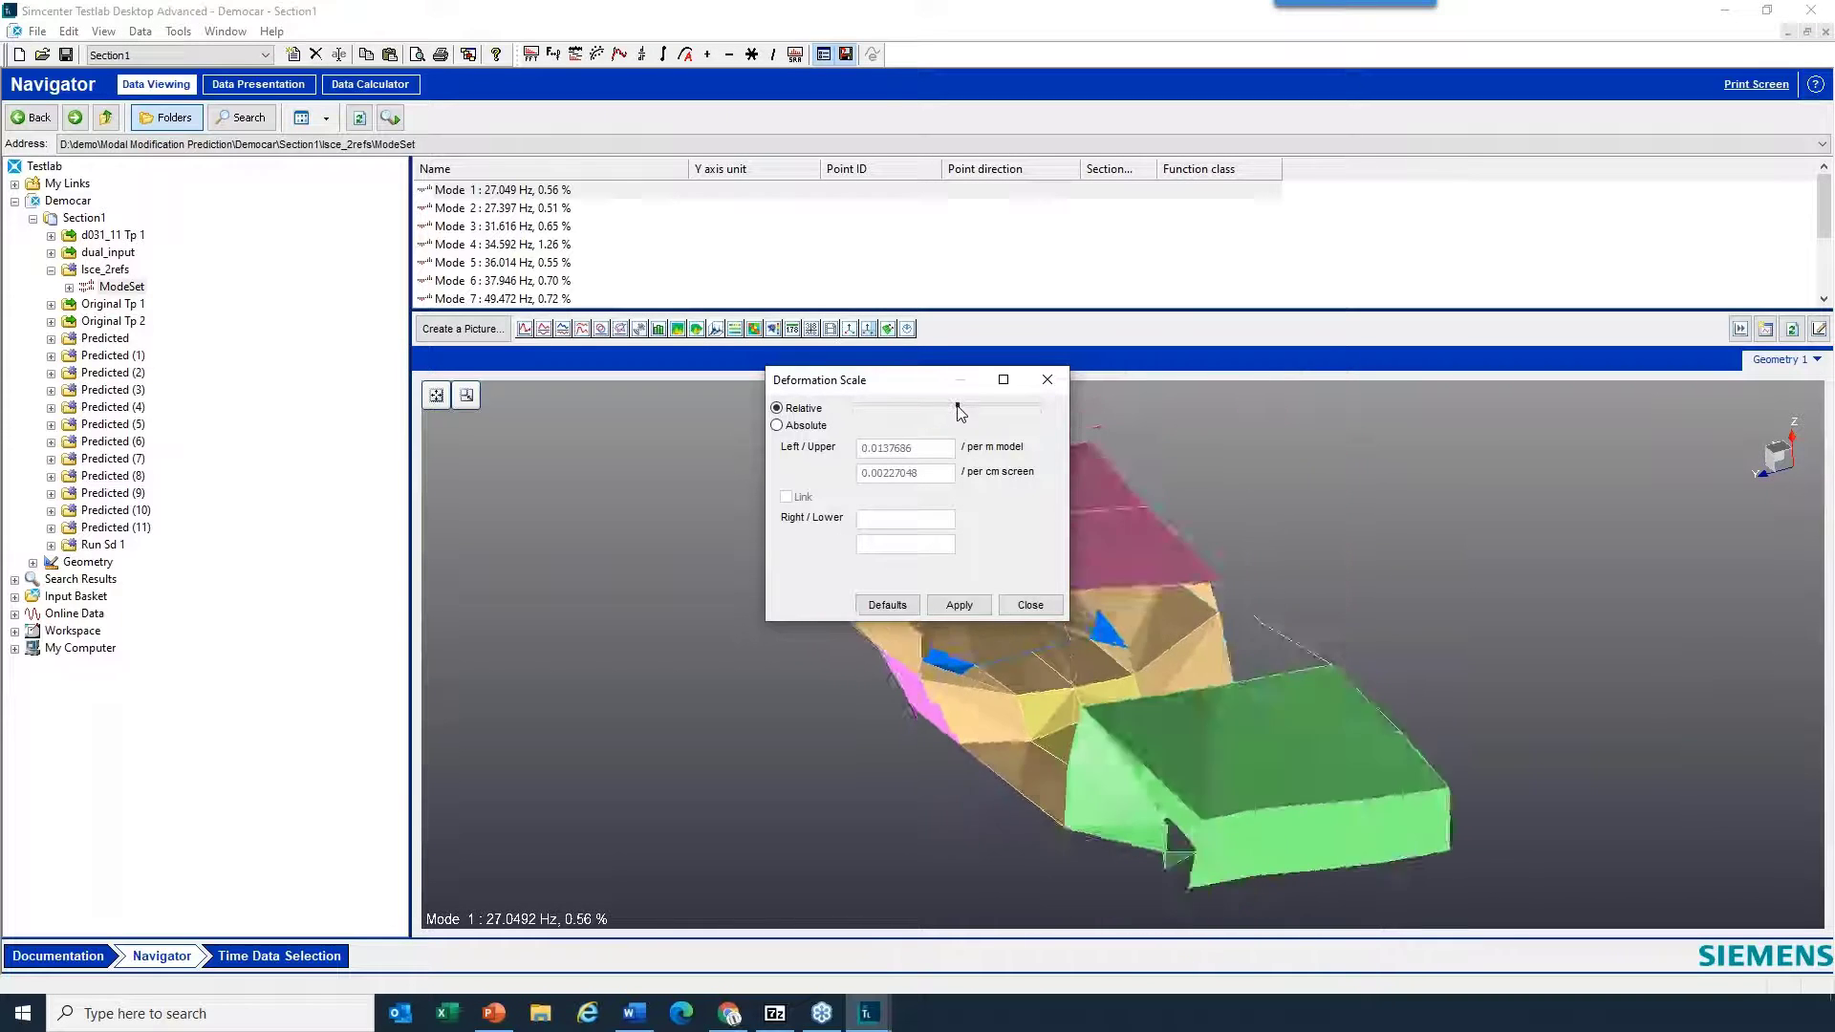
drag(860, 404, 897, 405)
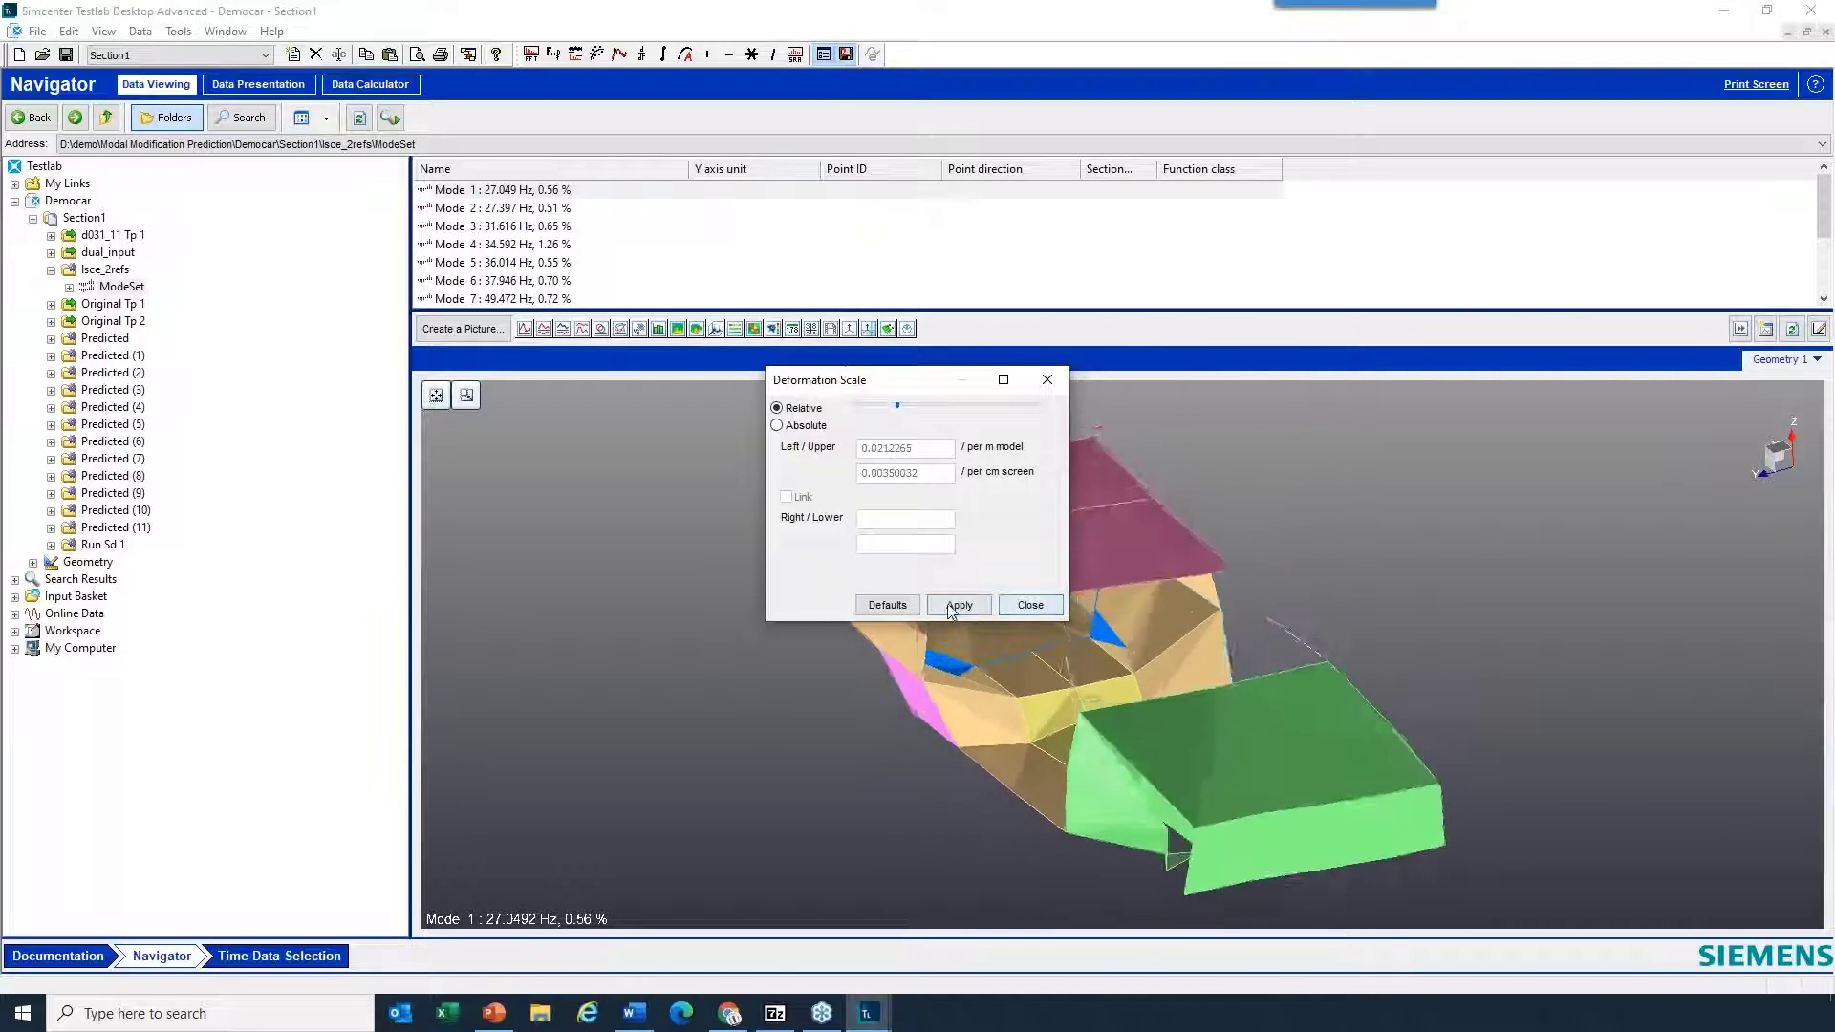
click(1030, 607)
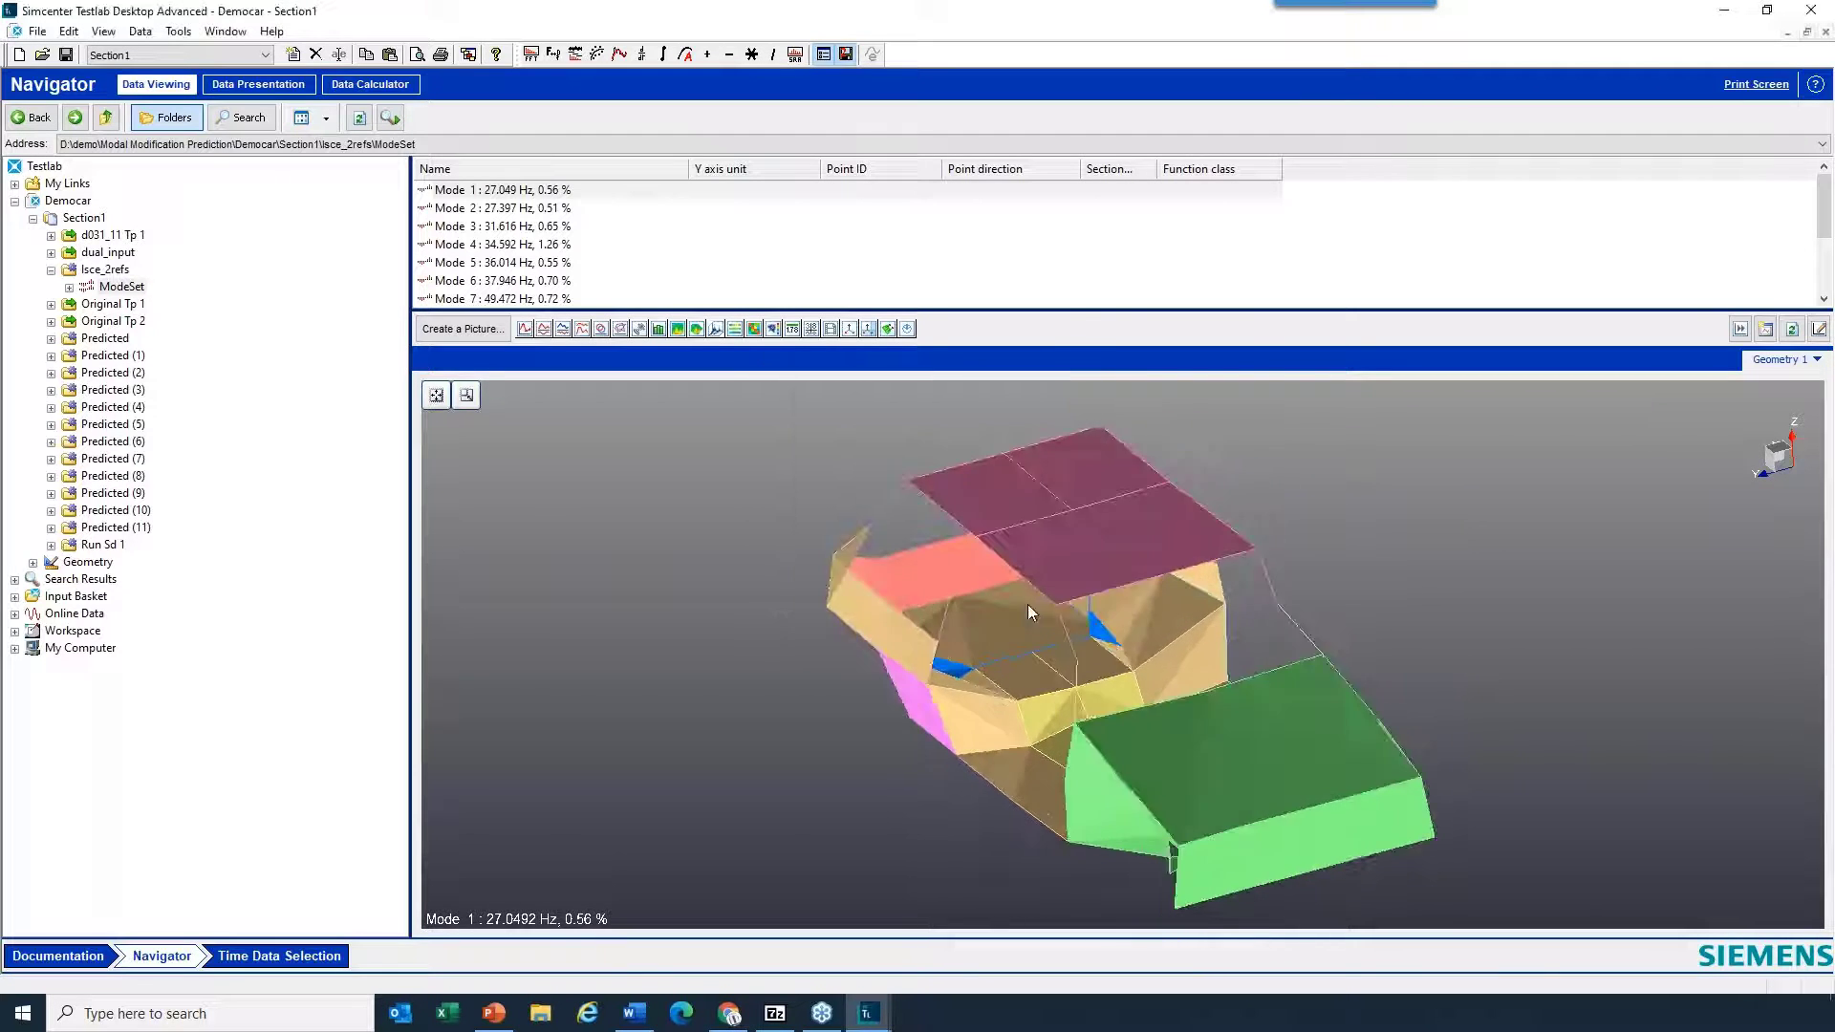
- Animate Mode 3 on the Democar geometry in place of Mode 1, and switch the display back to Mode 1
click(502, 212)
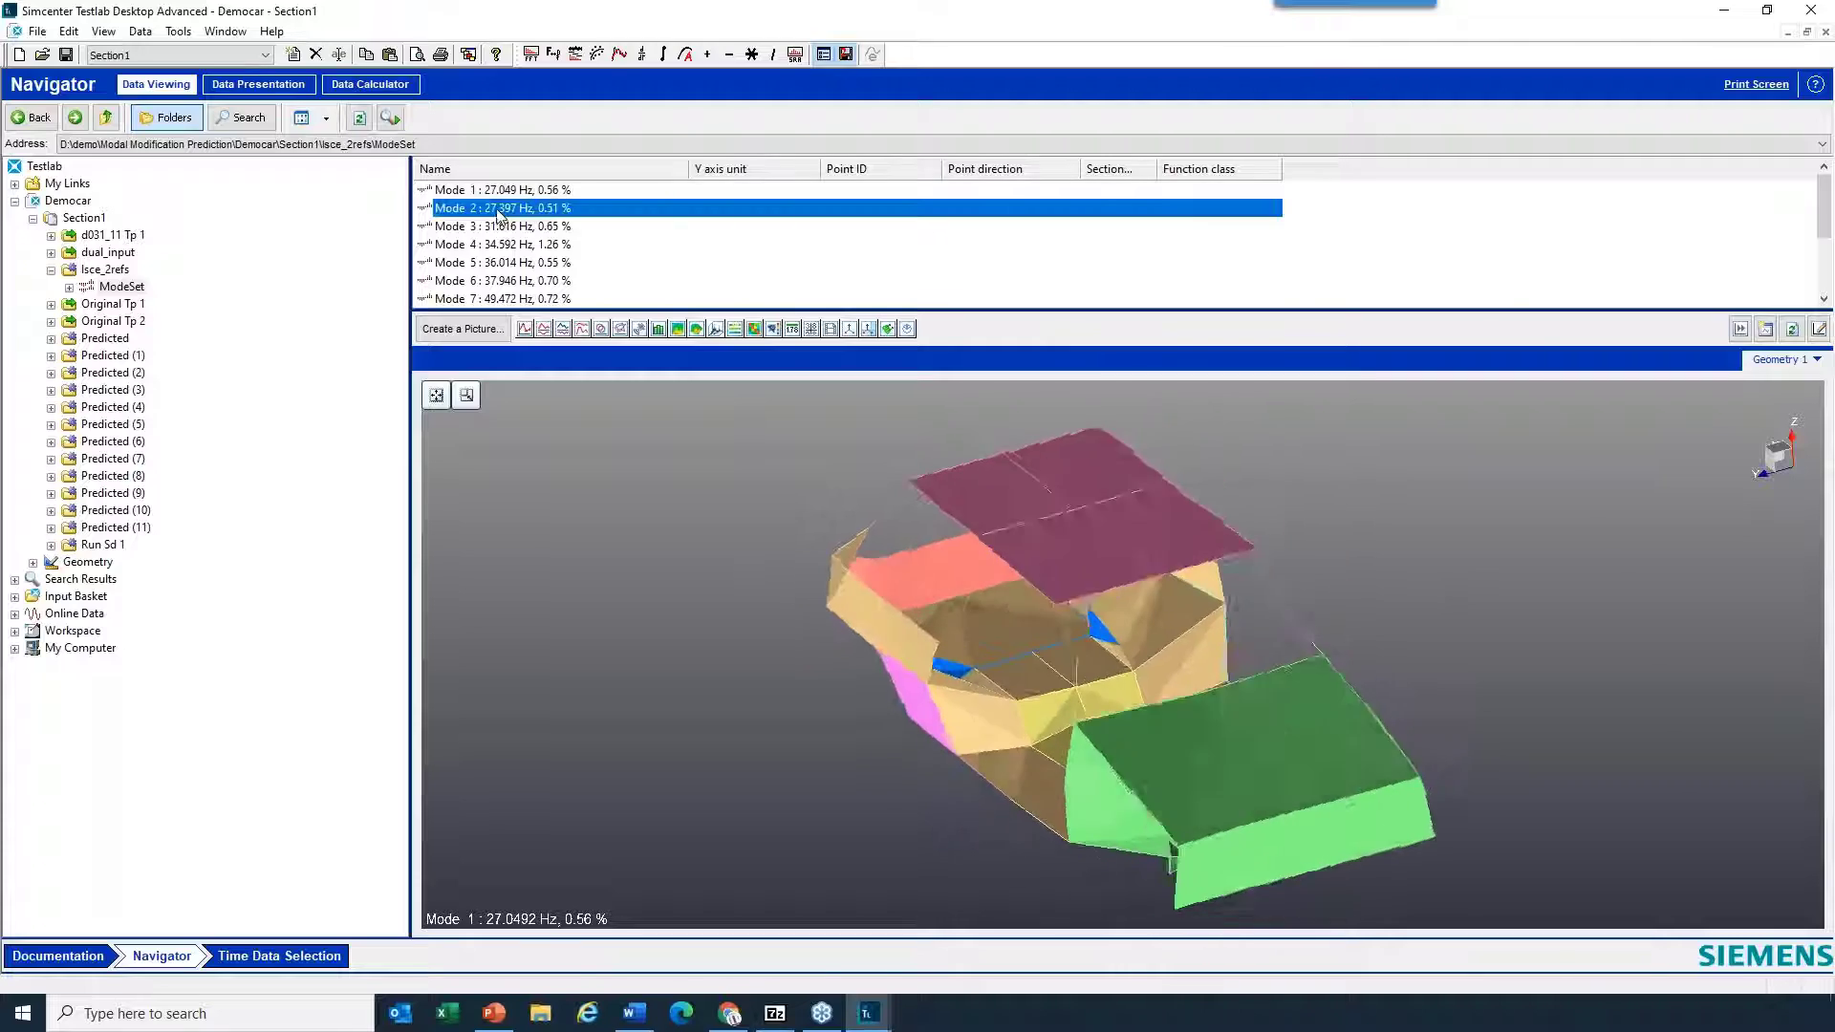
click(502, 227)
drag(804, 330, 1041, 632)
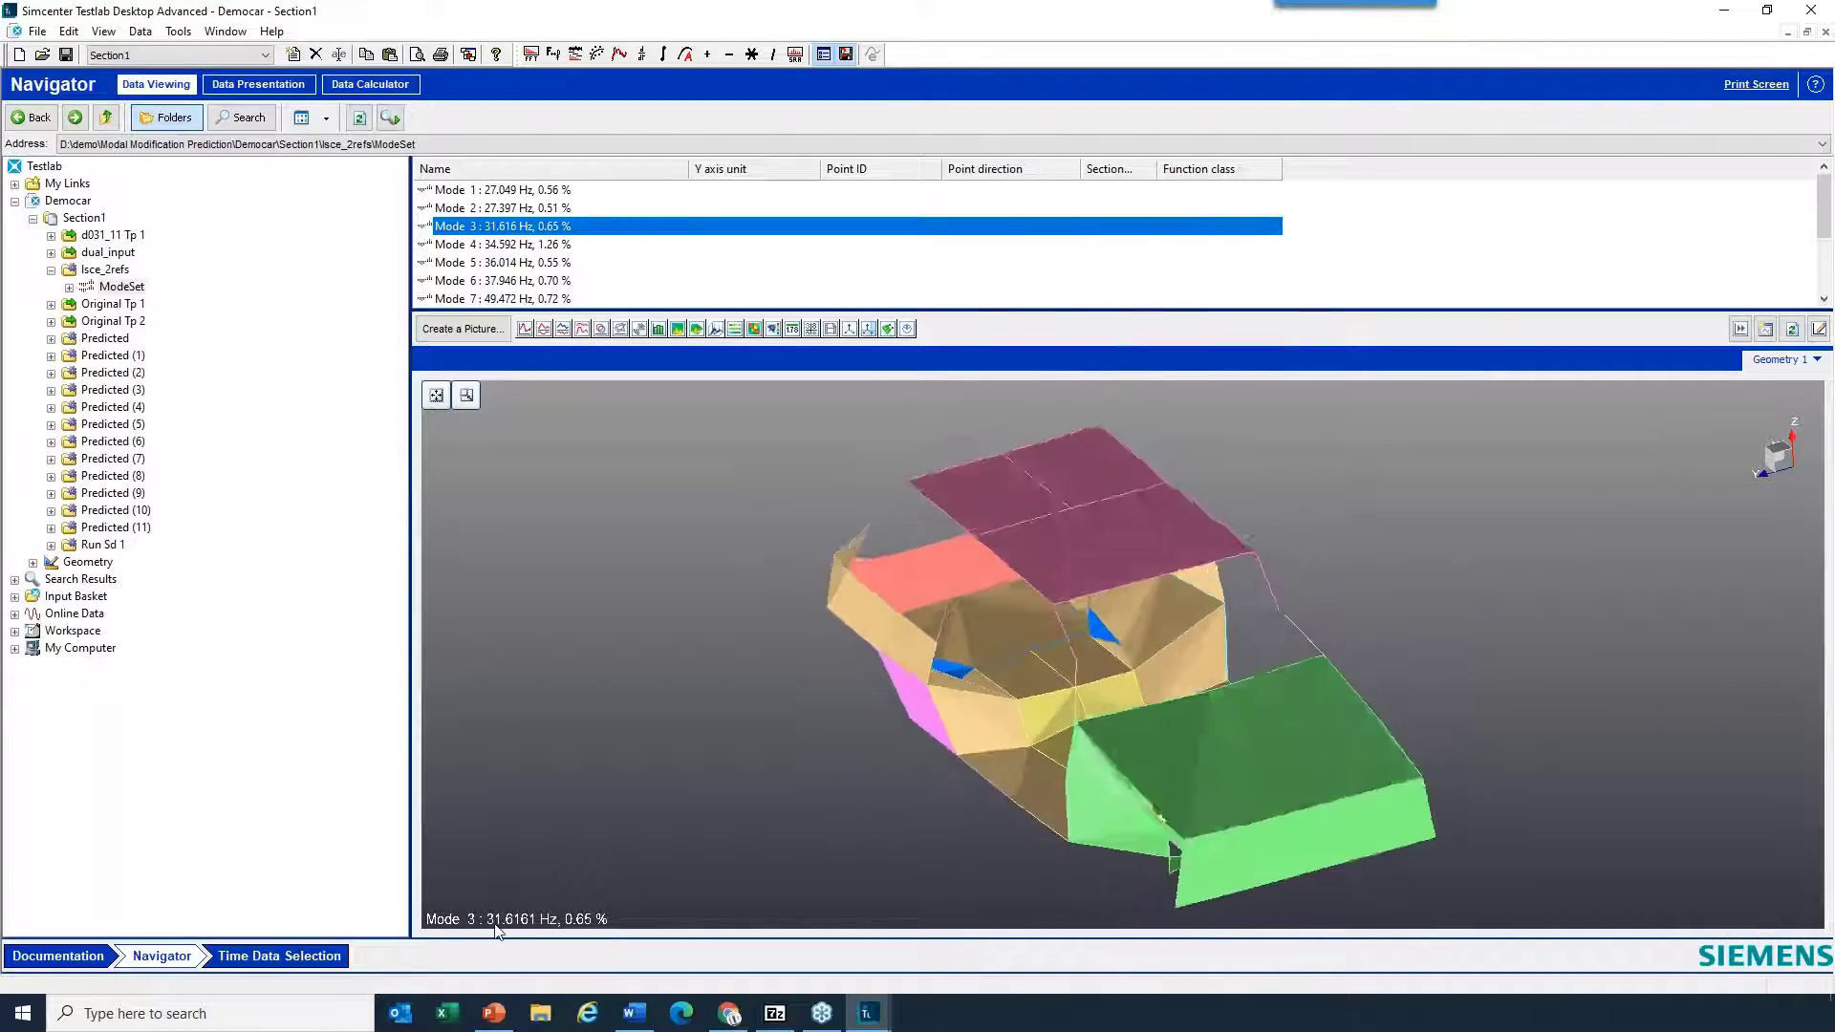
click(503, 191)
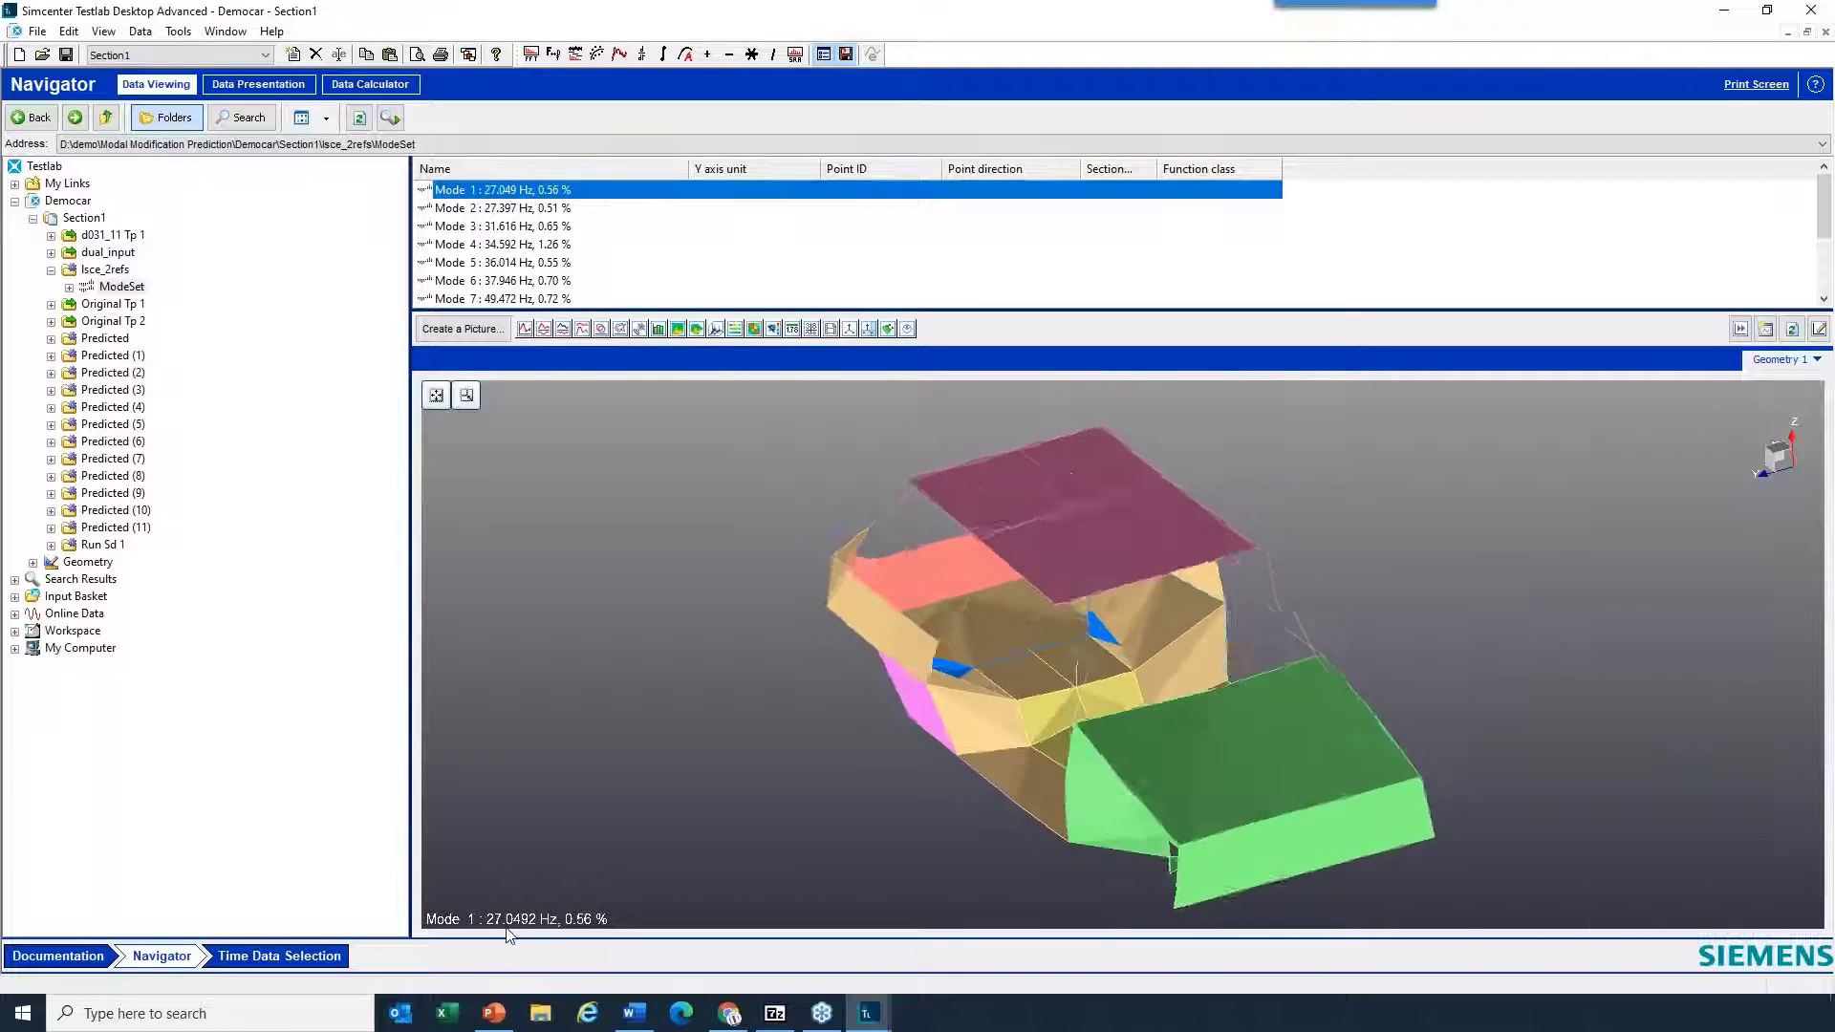
- Add Mode 3 as a second animation on the Democar geometry to compare it with Mode 1 in the same display
click(499, 228)
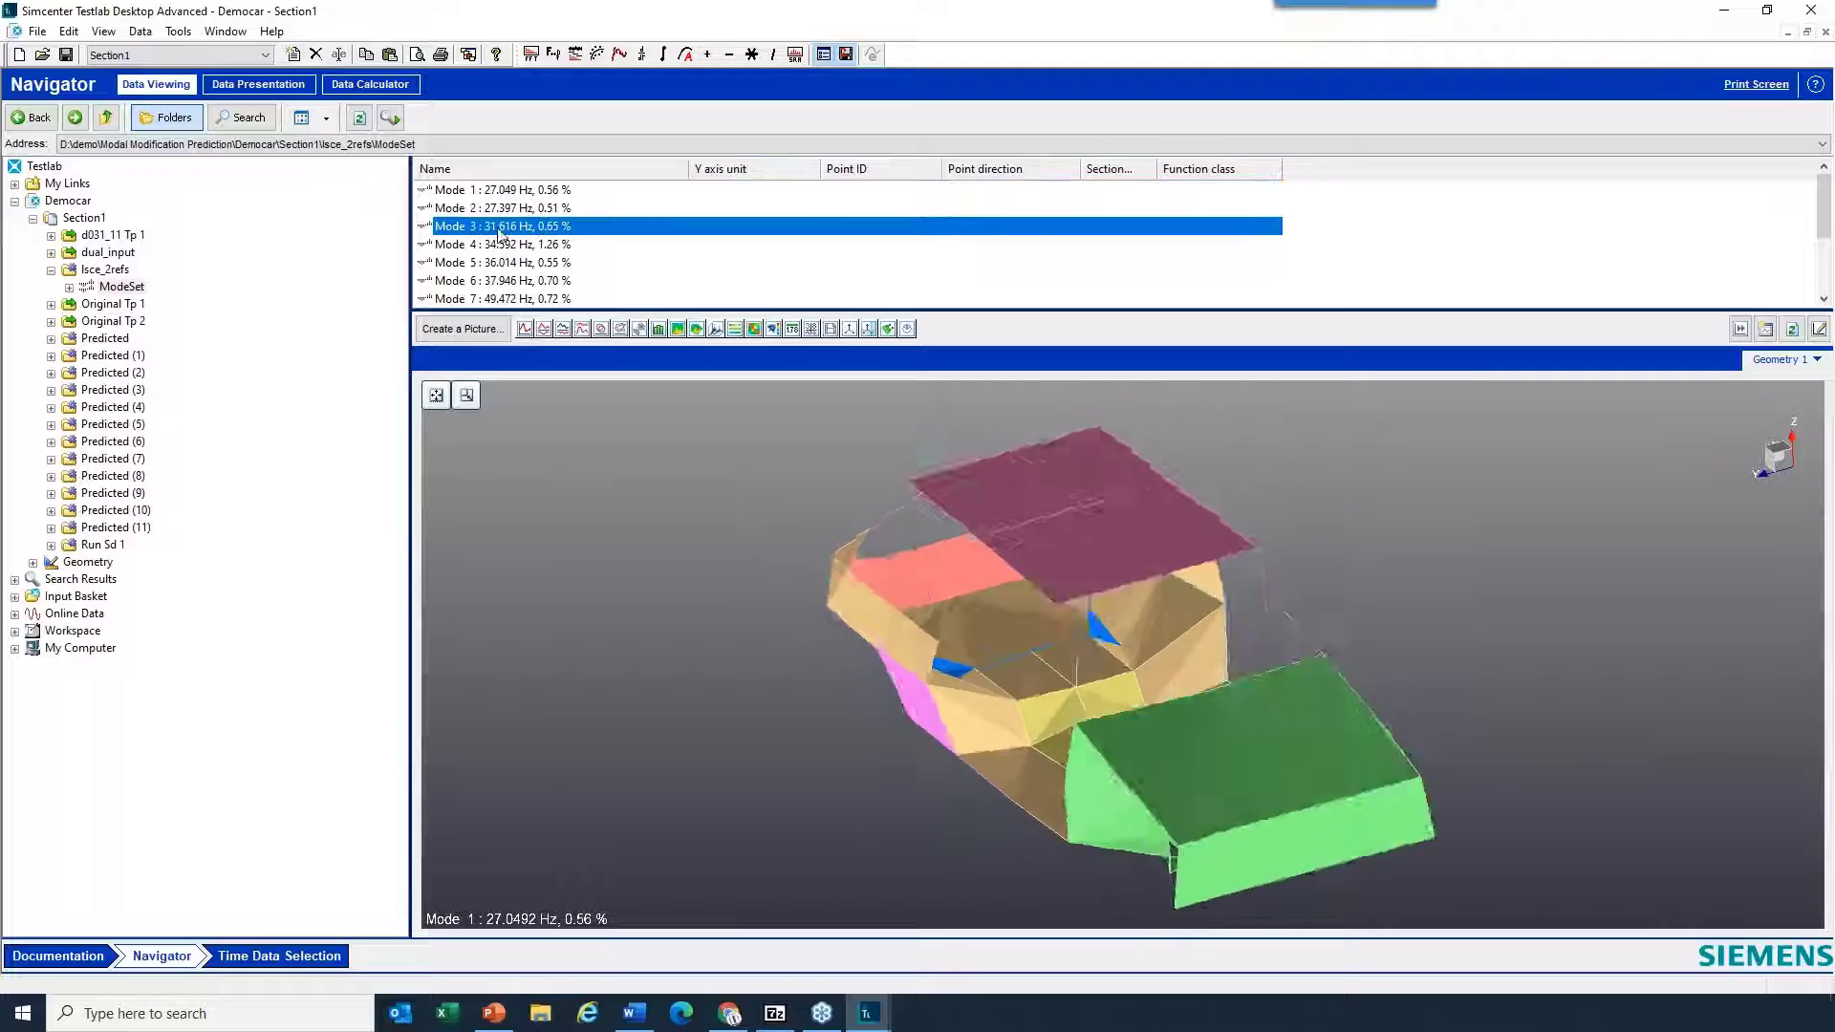
mouse_move(499, 234)
mouse_down()
mouse_move(893, 533)
mouse_move(826, 577)
mouse_move(774, 564)
mouse_move(1581, 587)
mouse_move(1605, 558)
mouse_up()
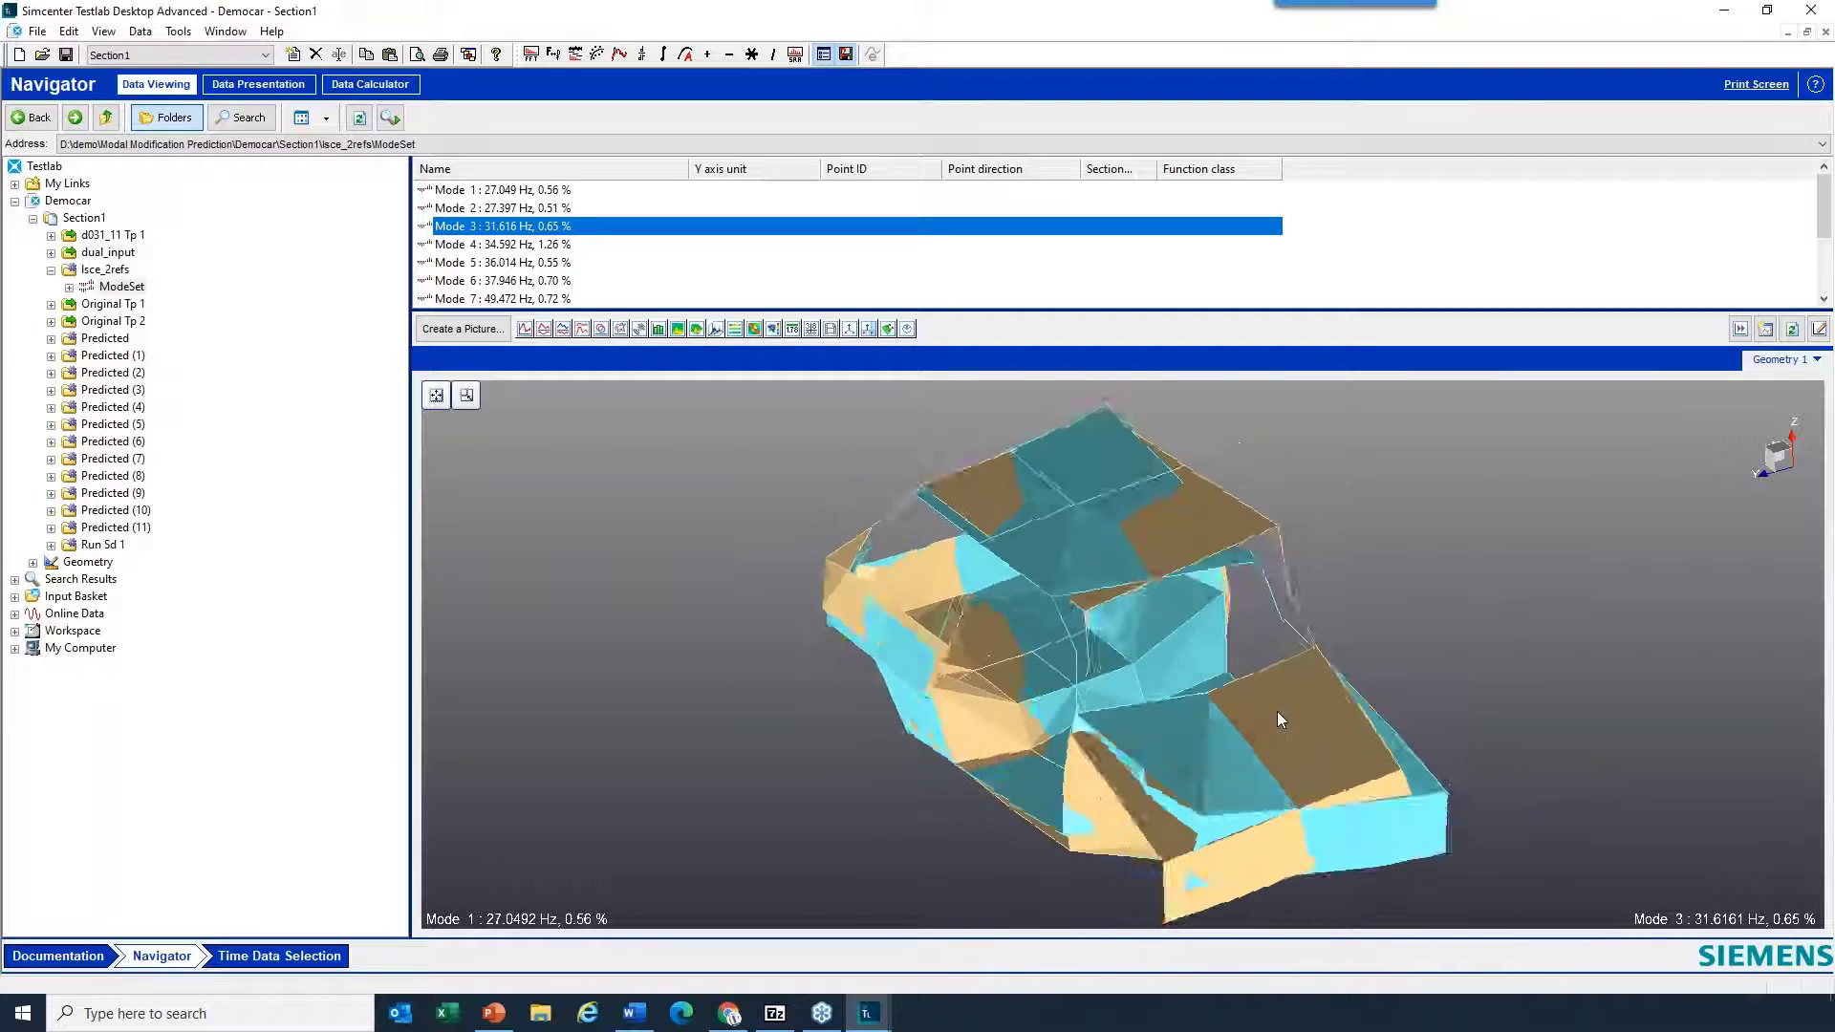
drag(1178, 720, 1147, 772)
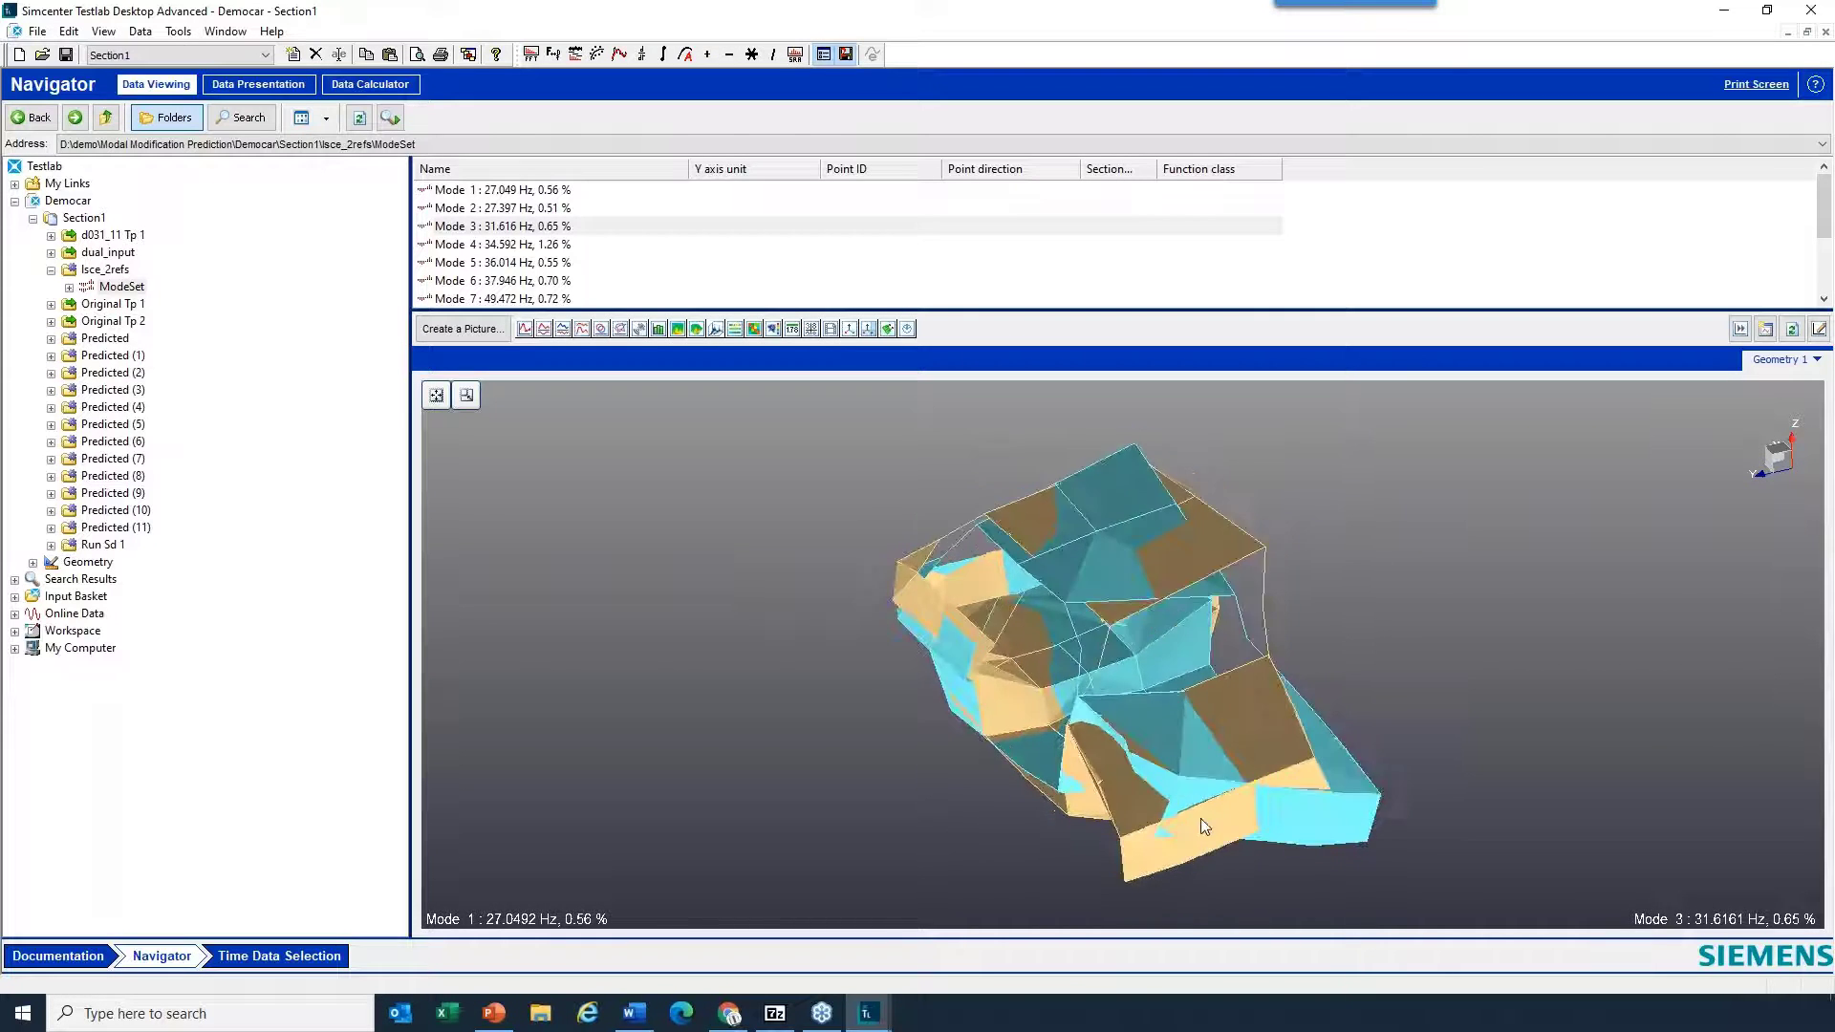
- Set a phase offset of 180 between the Mode 1 and Mode 3 animations in Animation Control, and inspect the two overlaid shapes
right_click(1521, 517)
mouse_move(1575, 518)
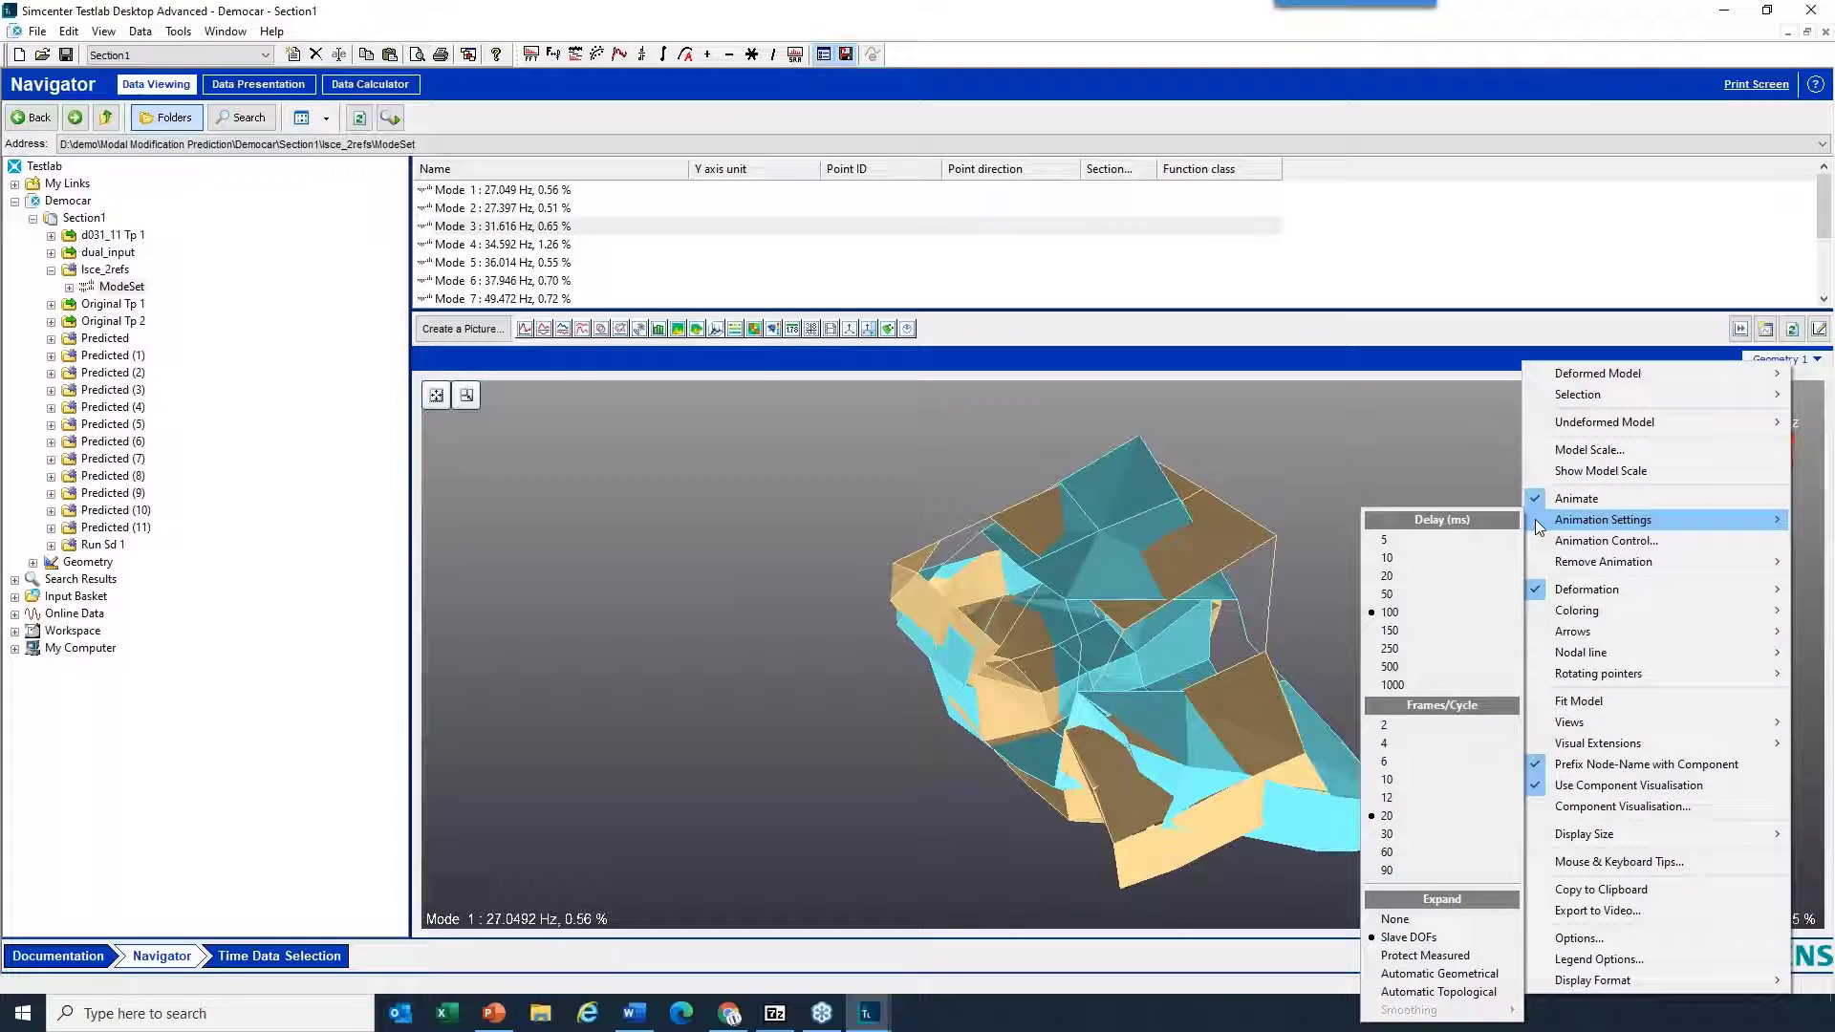
click(1588, 541)
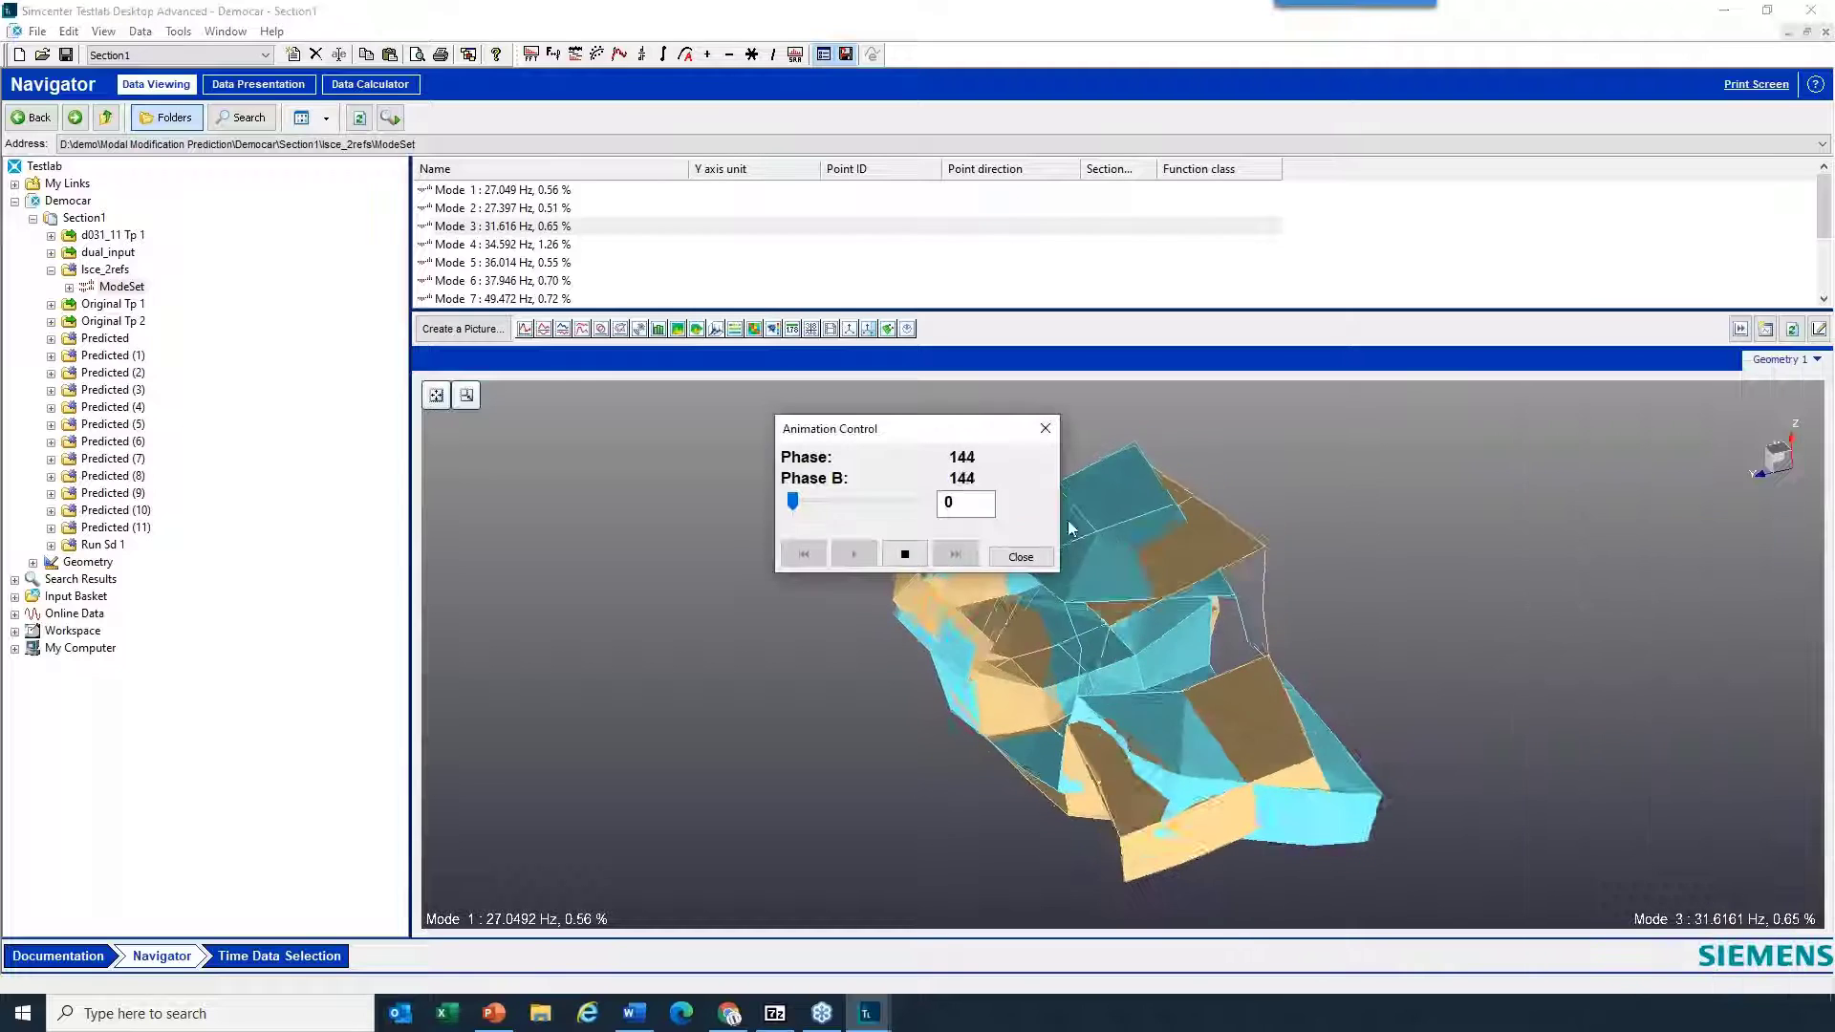
drag(962, 432, 1000, 356)
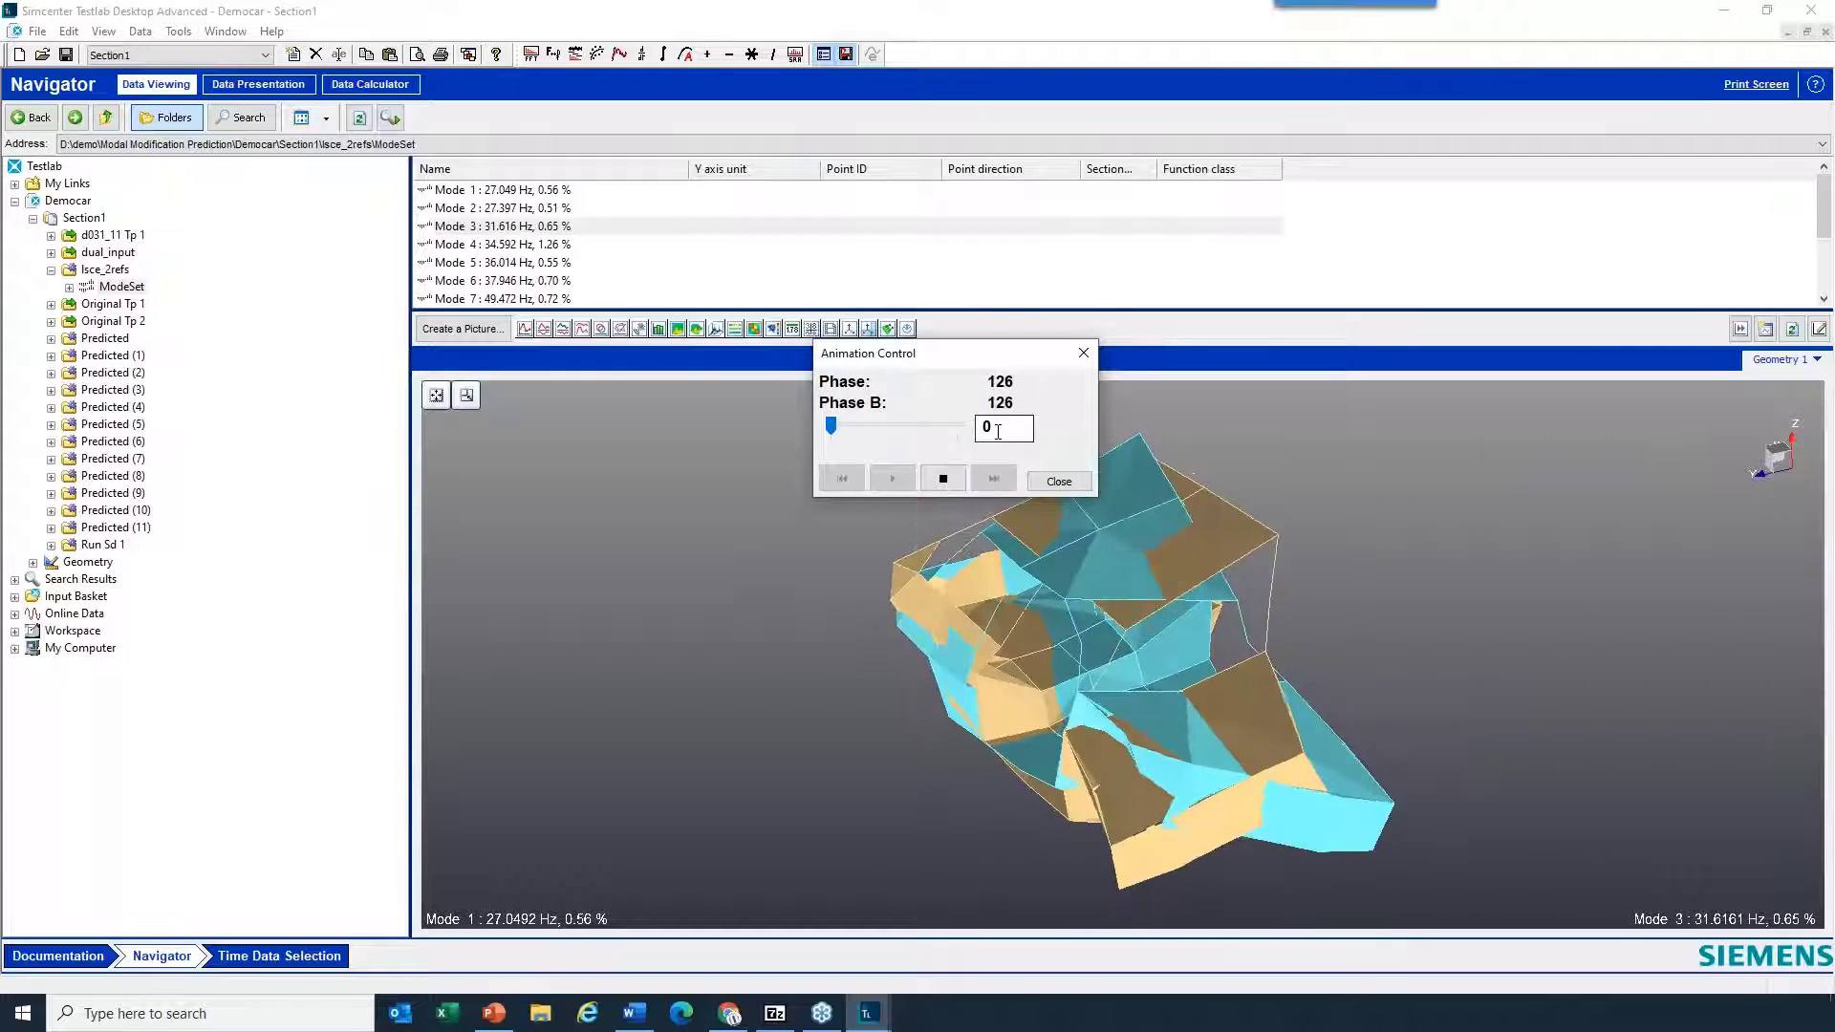
drag(997, 432, 976, 438)
text(18)
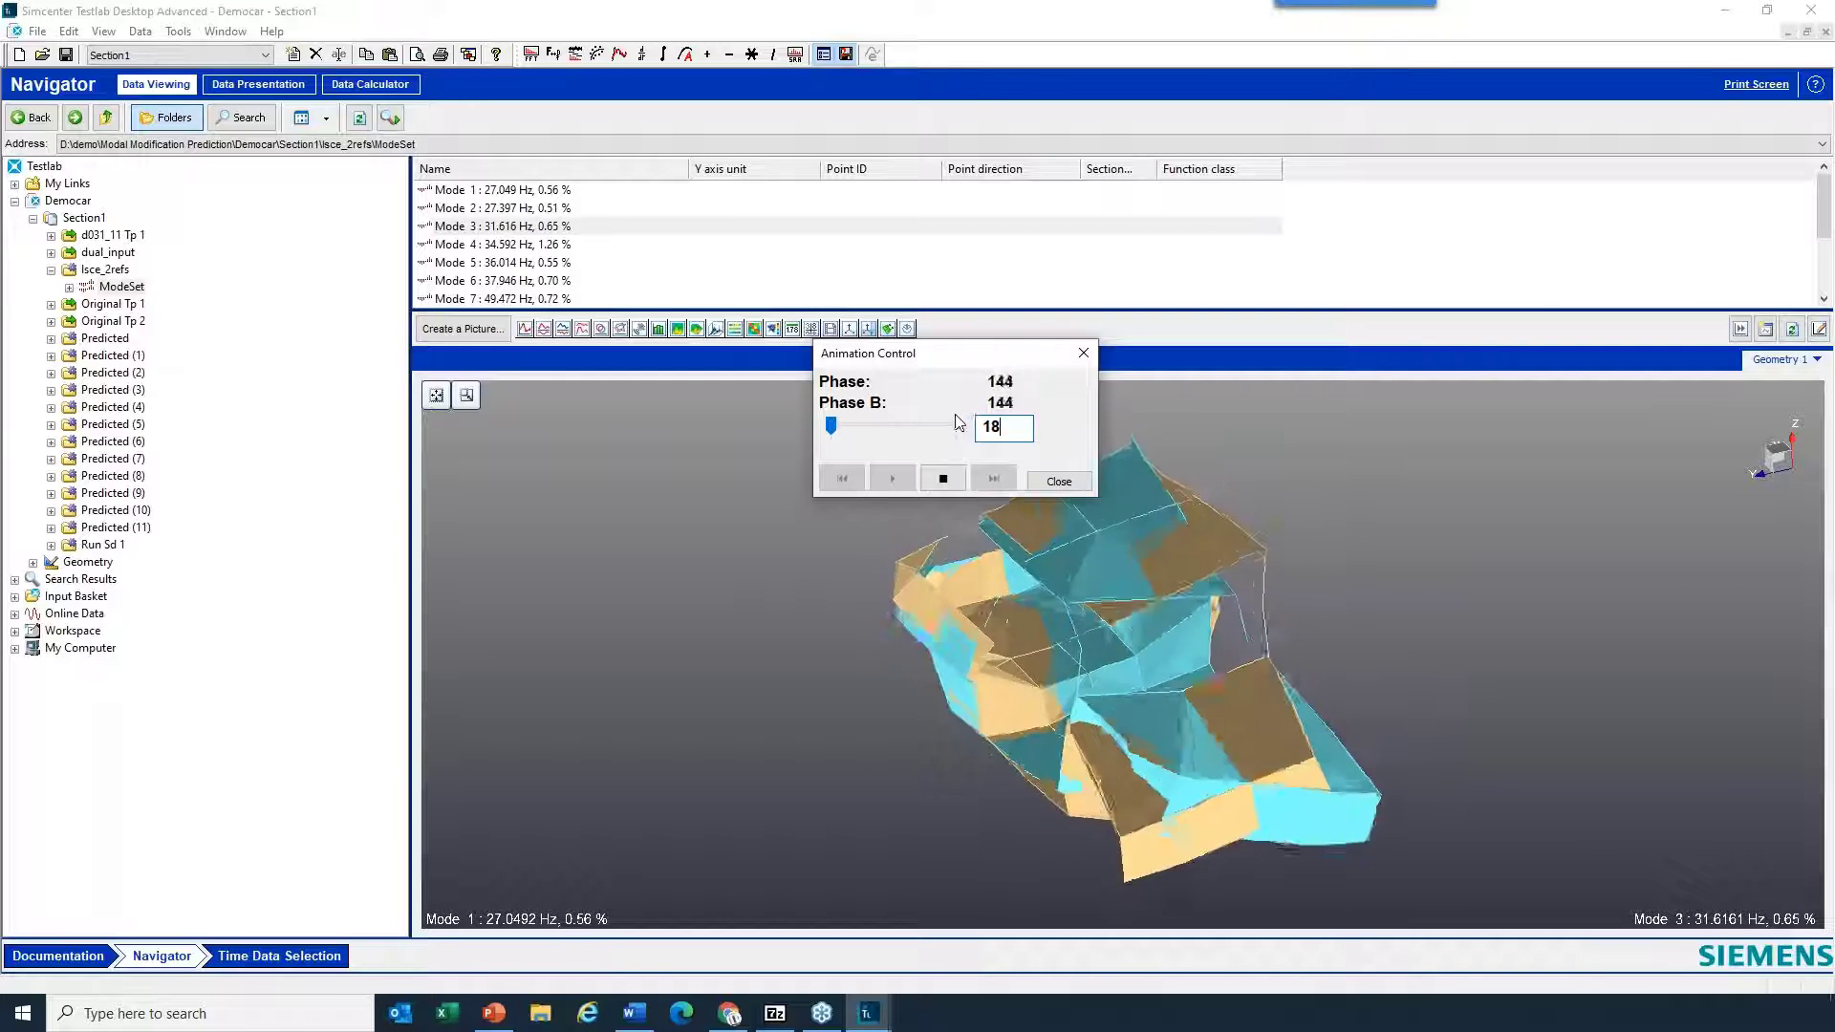
text(0)
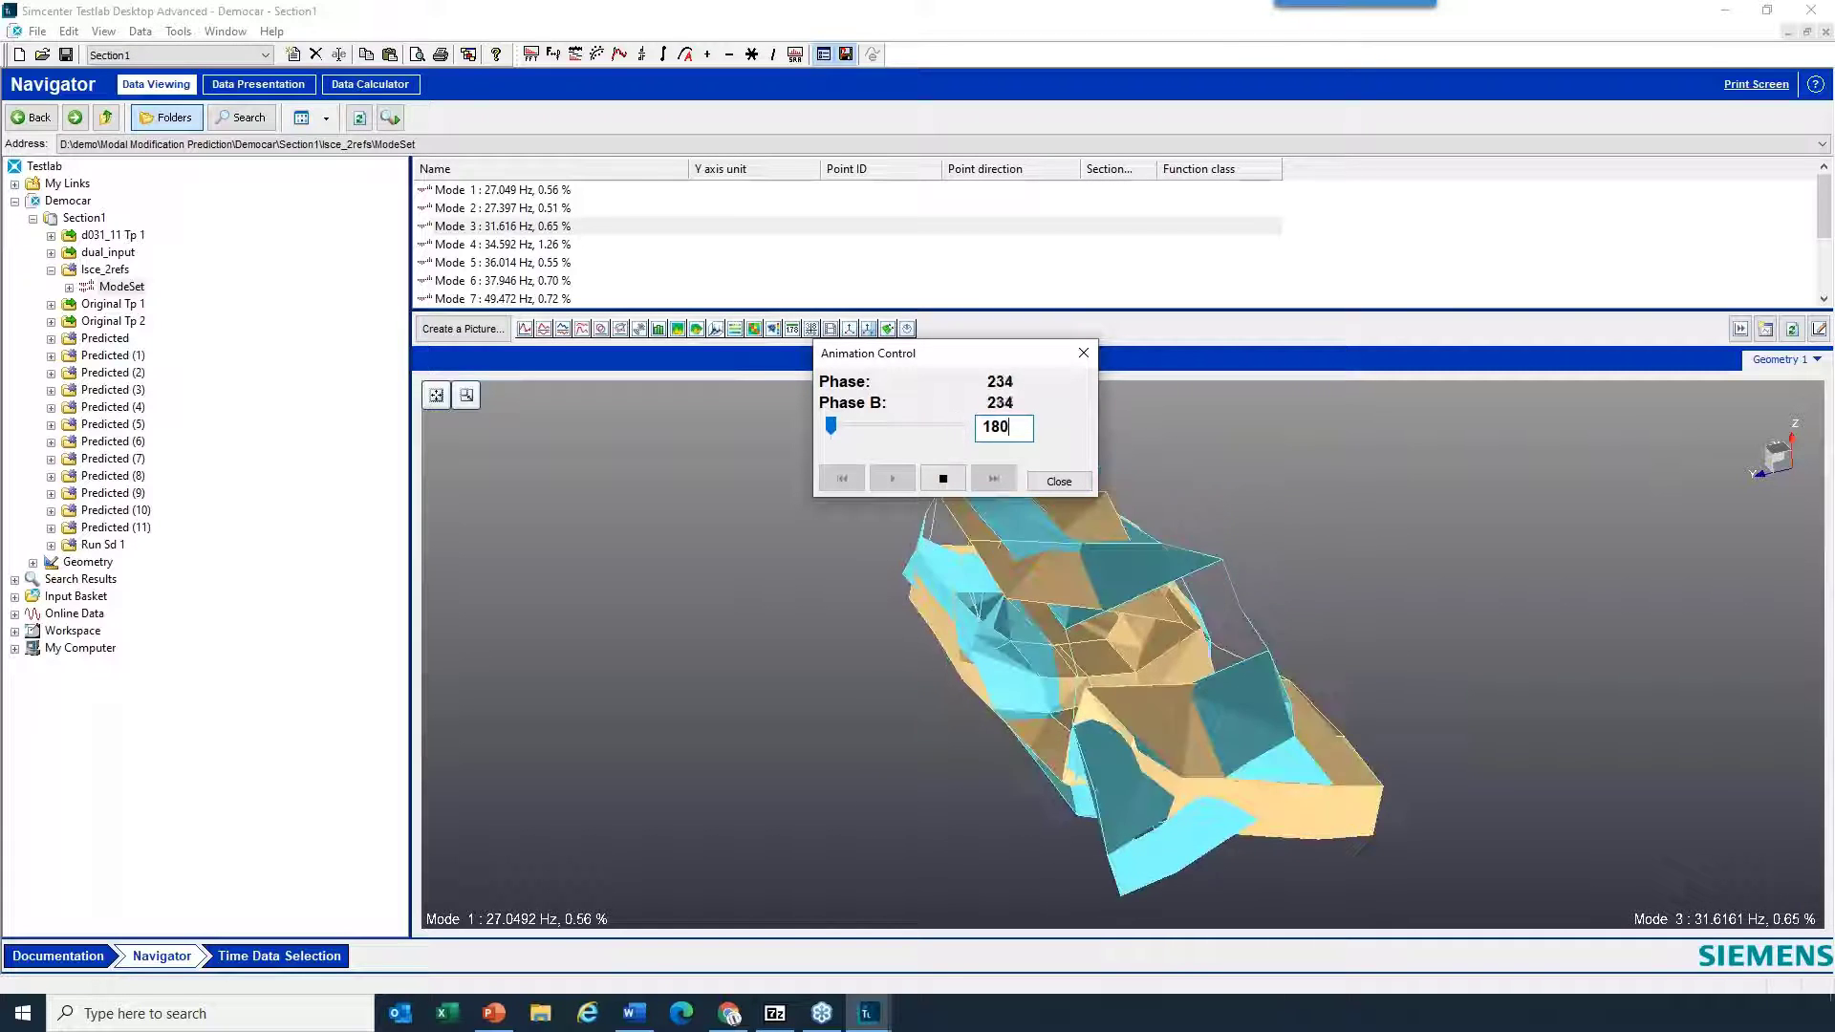
click(1047, 479)
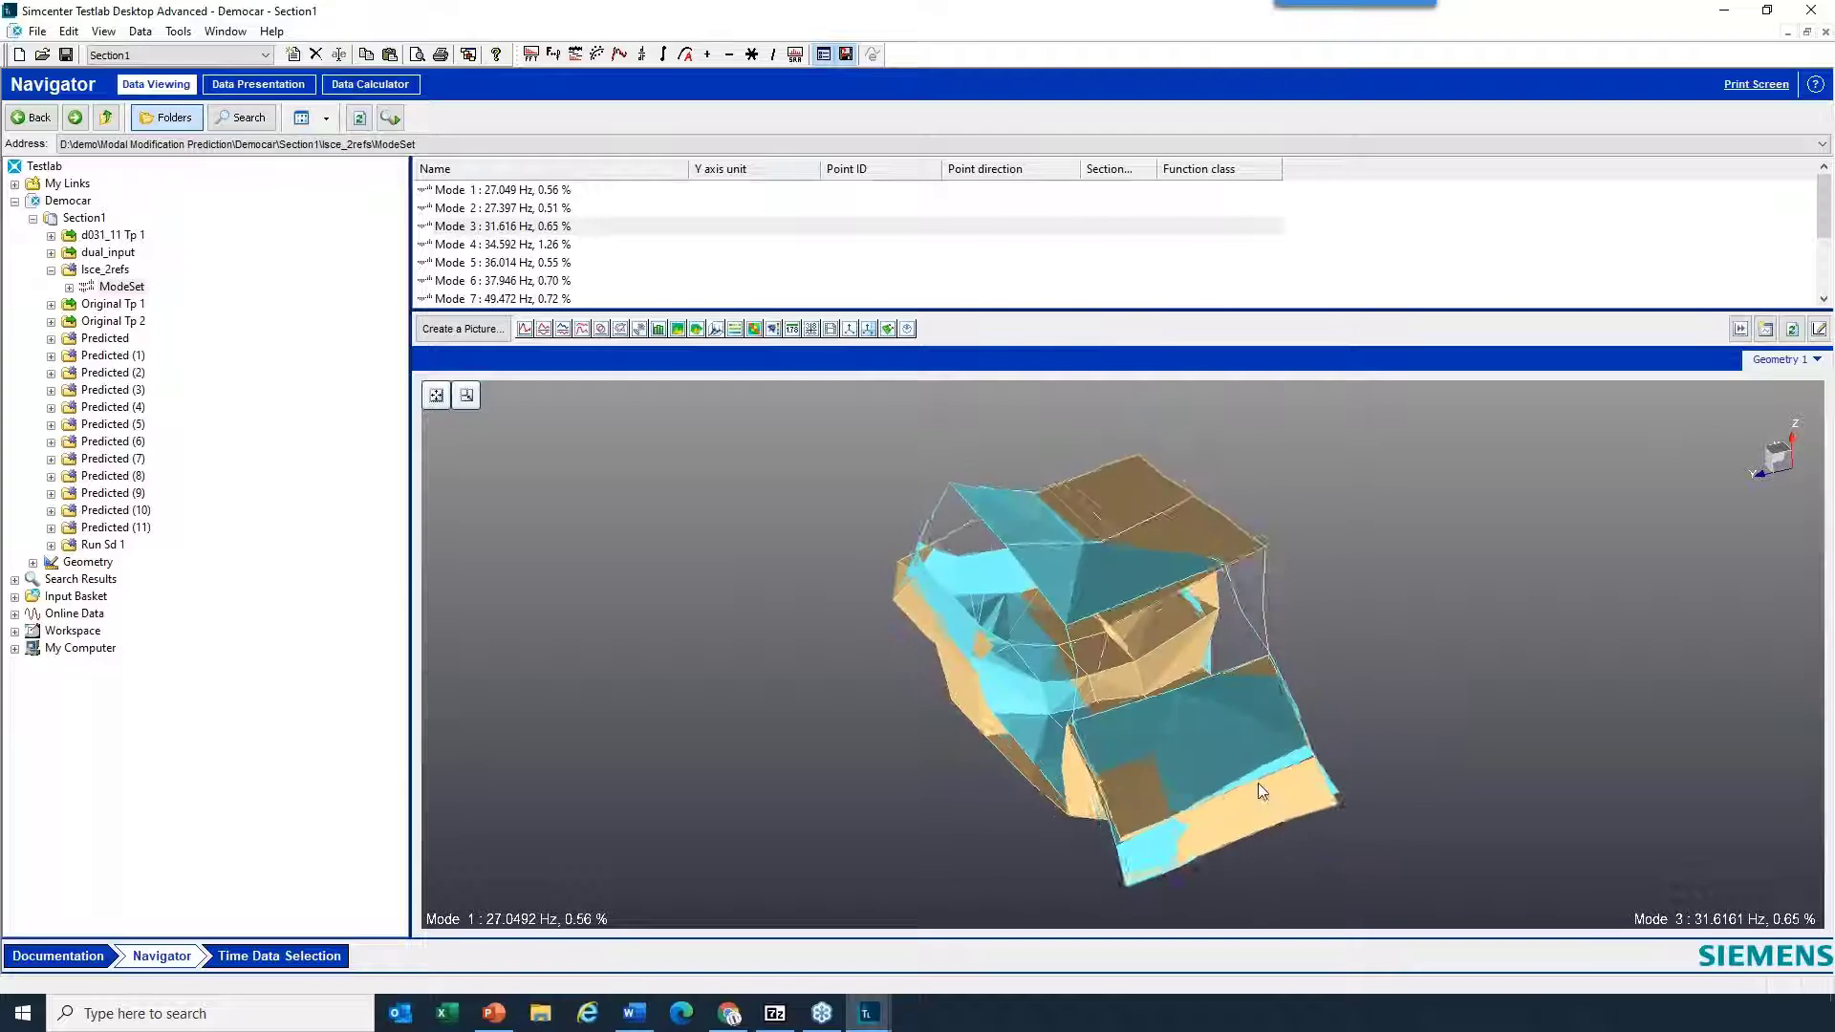
drag(1257, 782, 1343, 854)
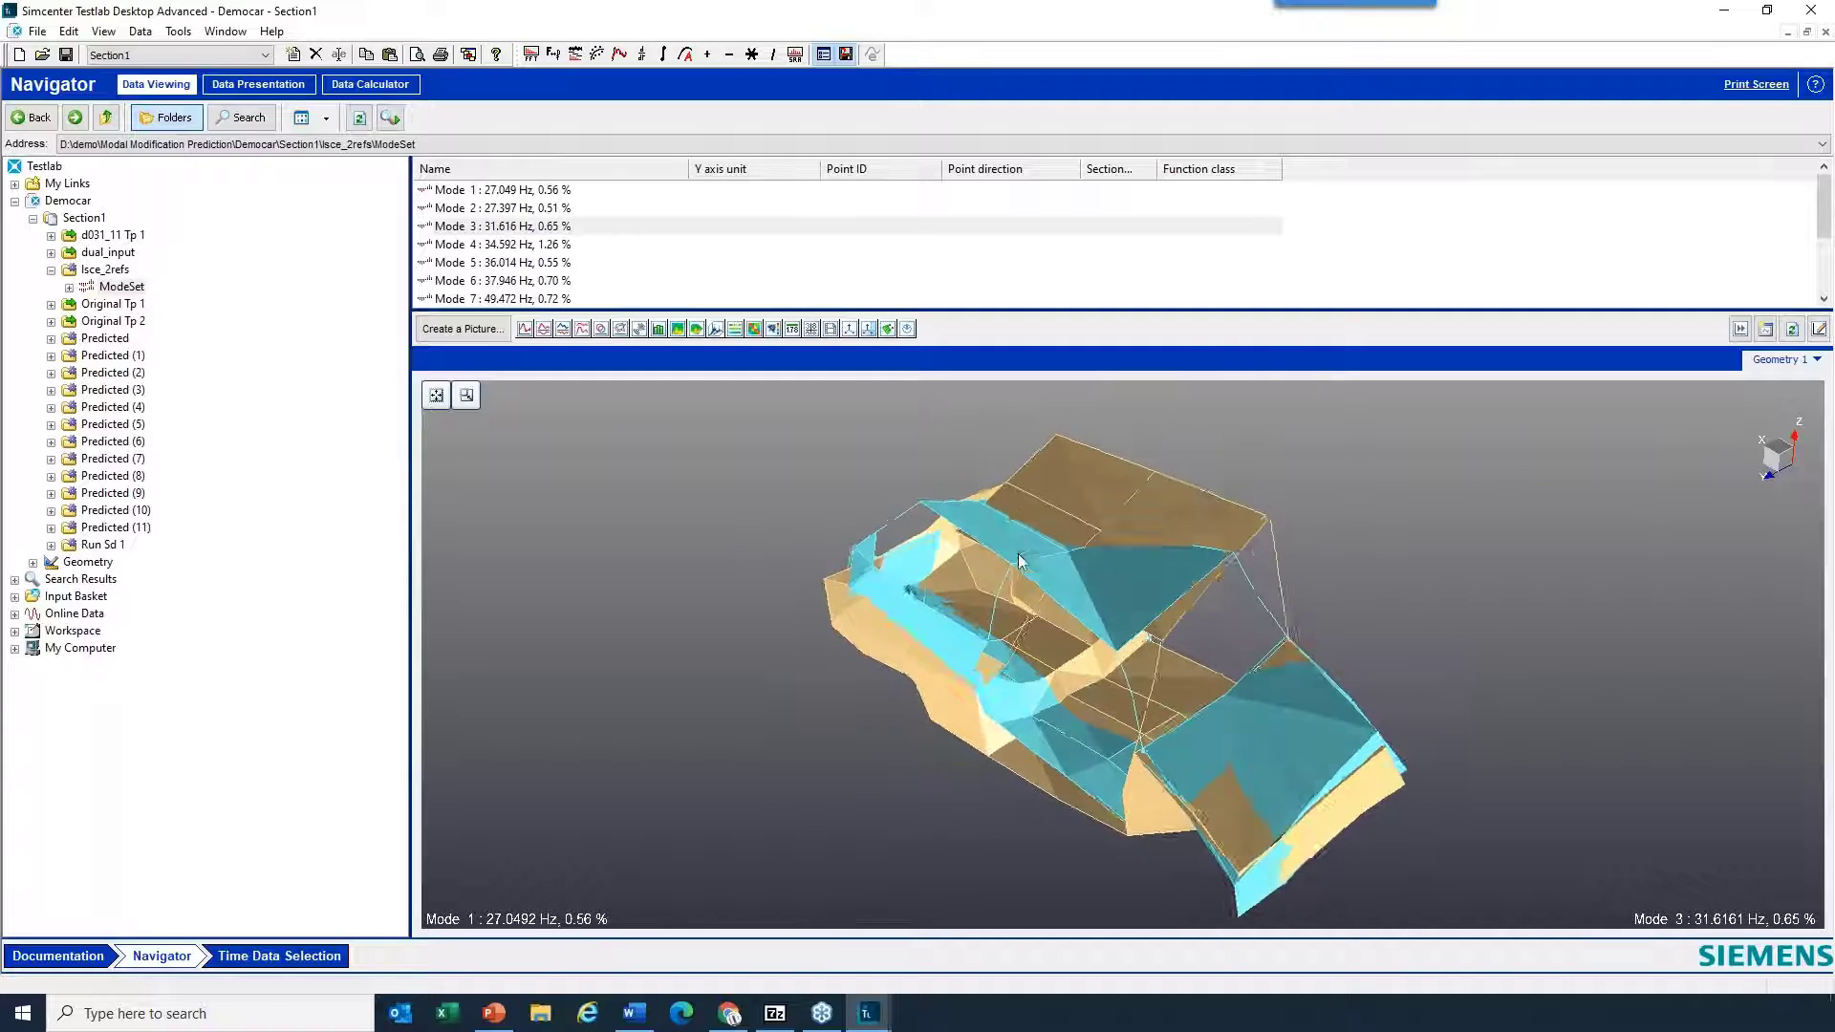
drag(1061, 612, 1046, 552)
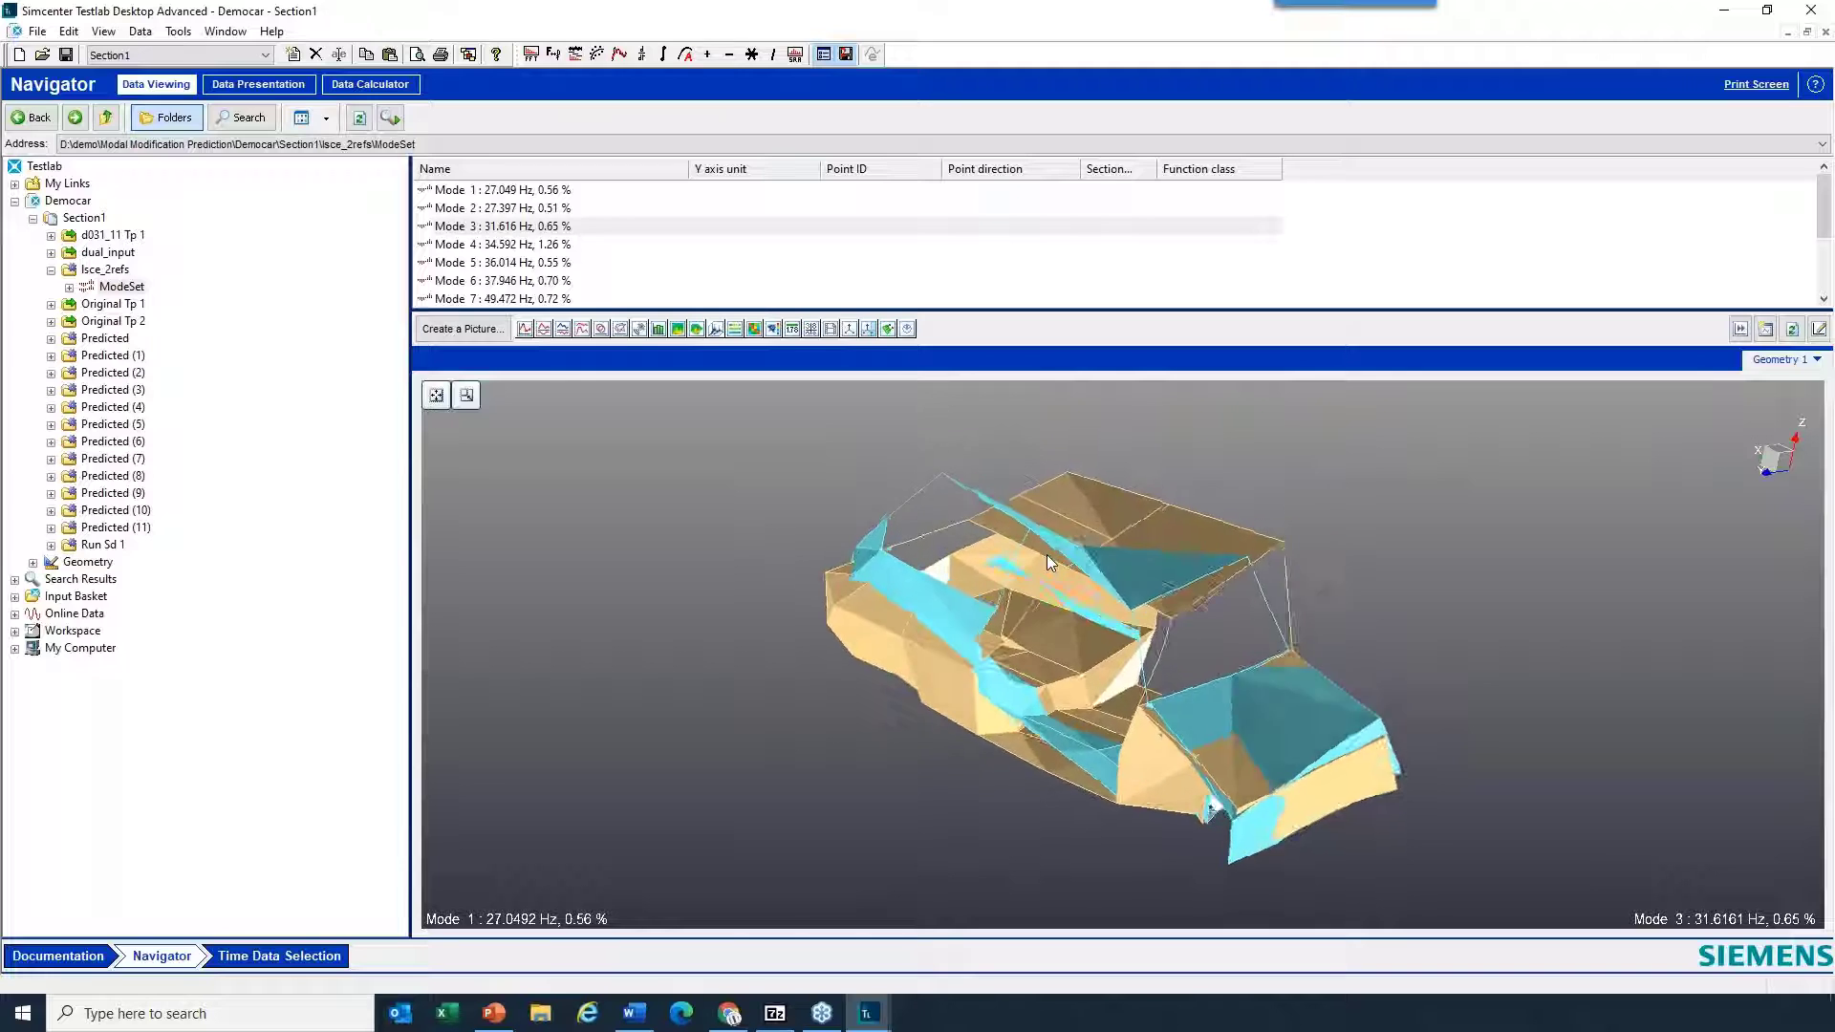
drag(1045, 554, 1064, 643)
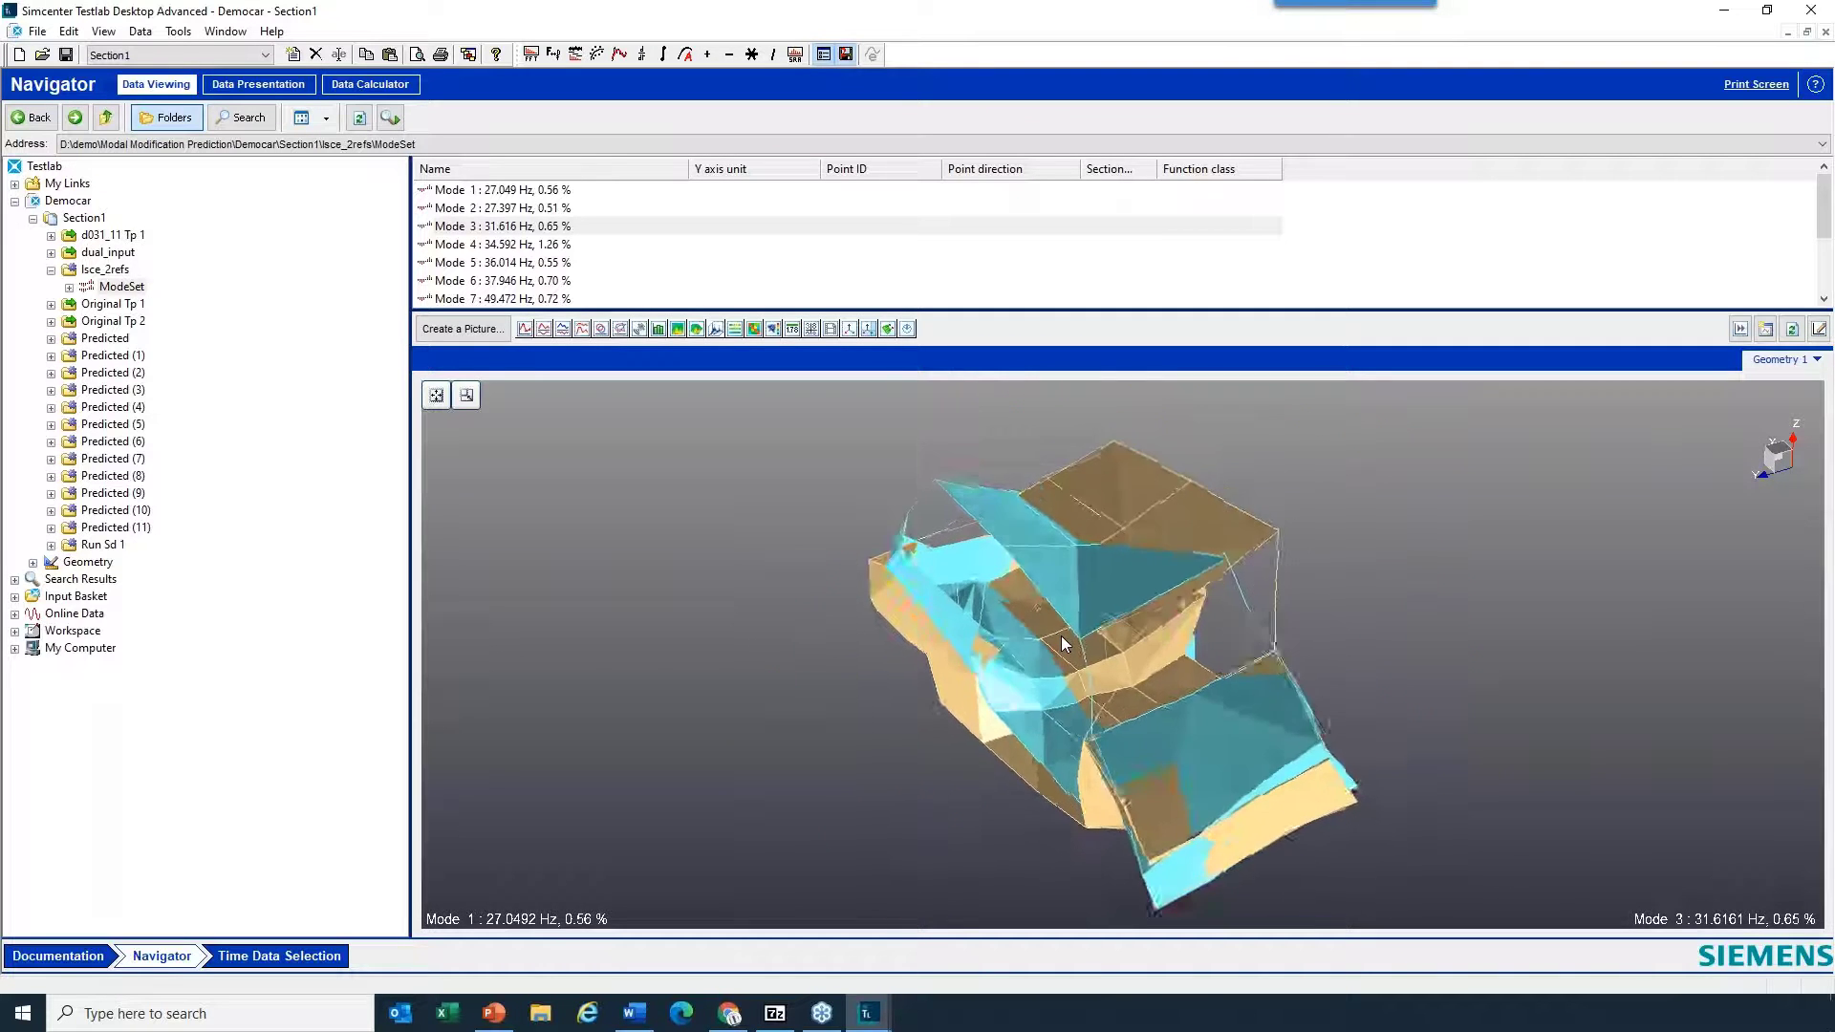
drag(1183, 719, 1200, 642)
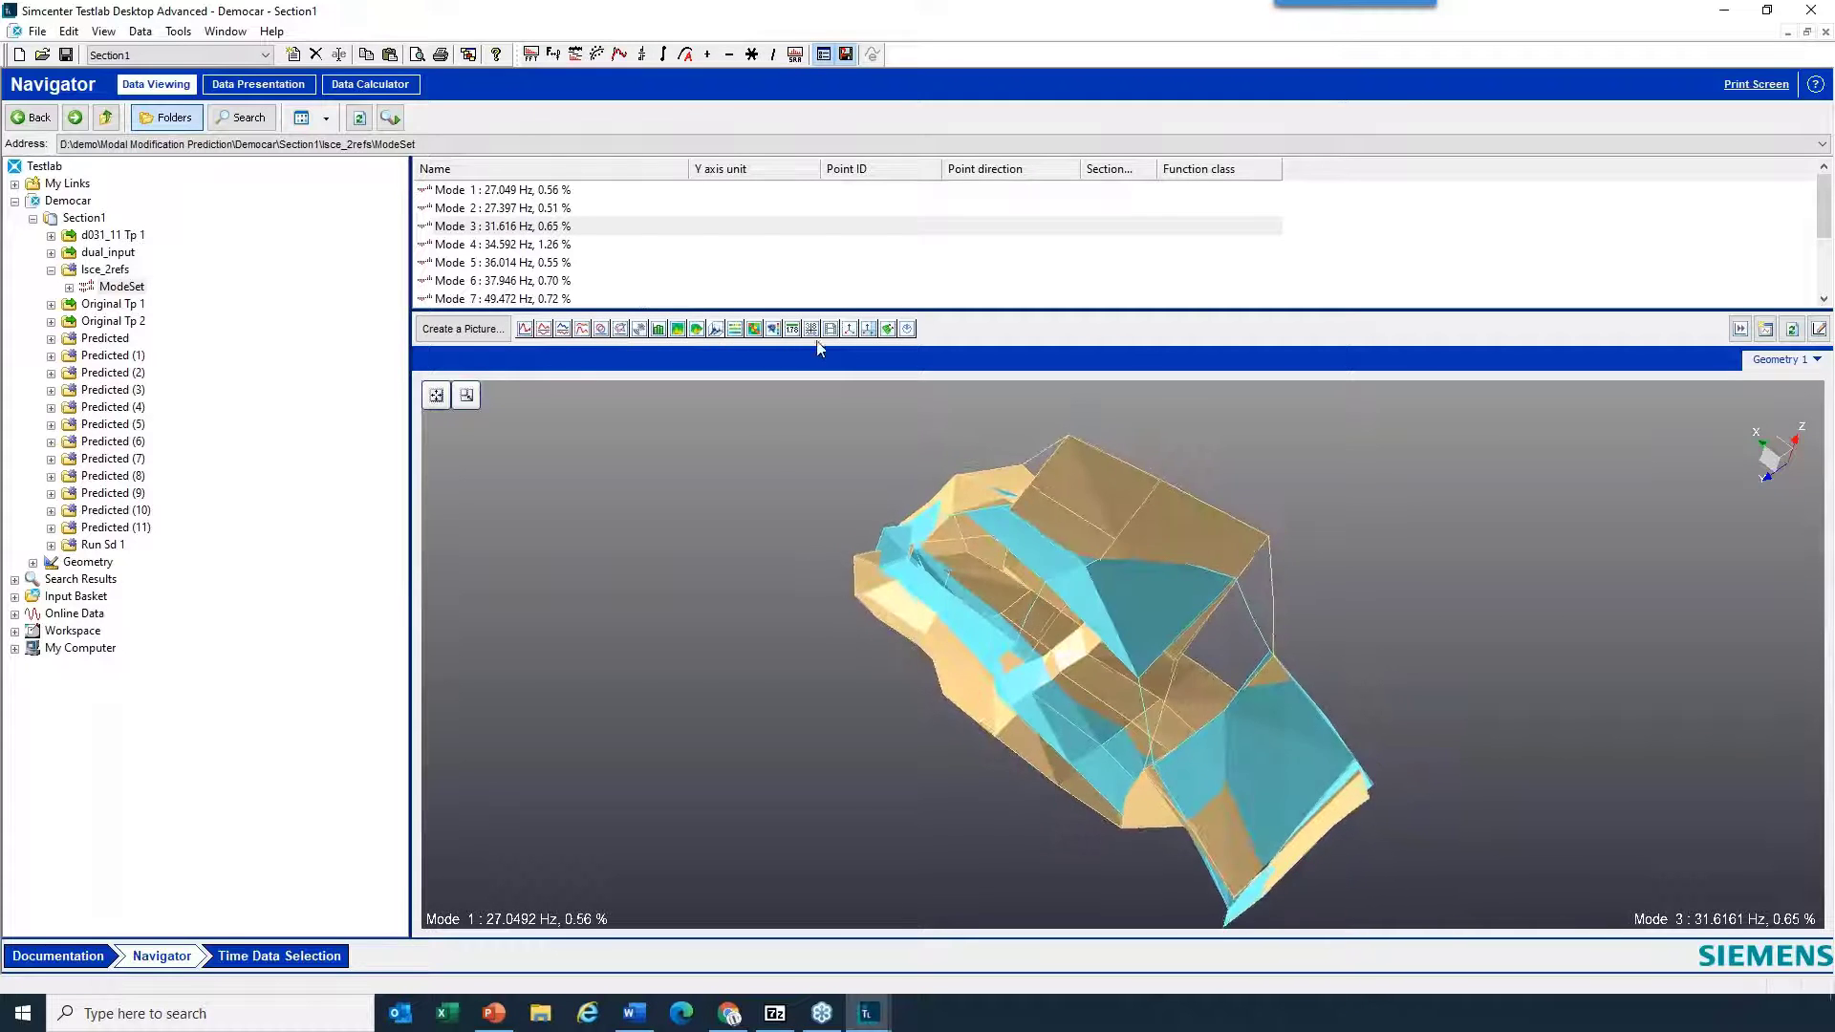
- Create a second geometry display and animate Mode 1 in it
click(850, 330)
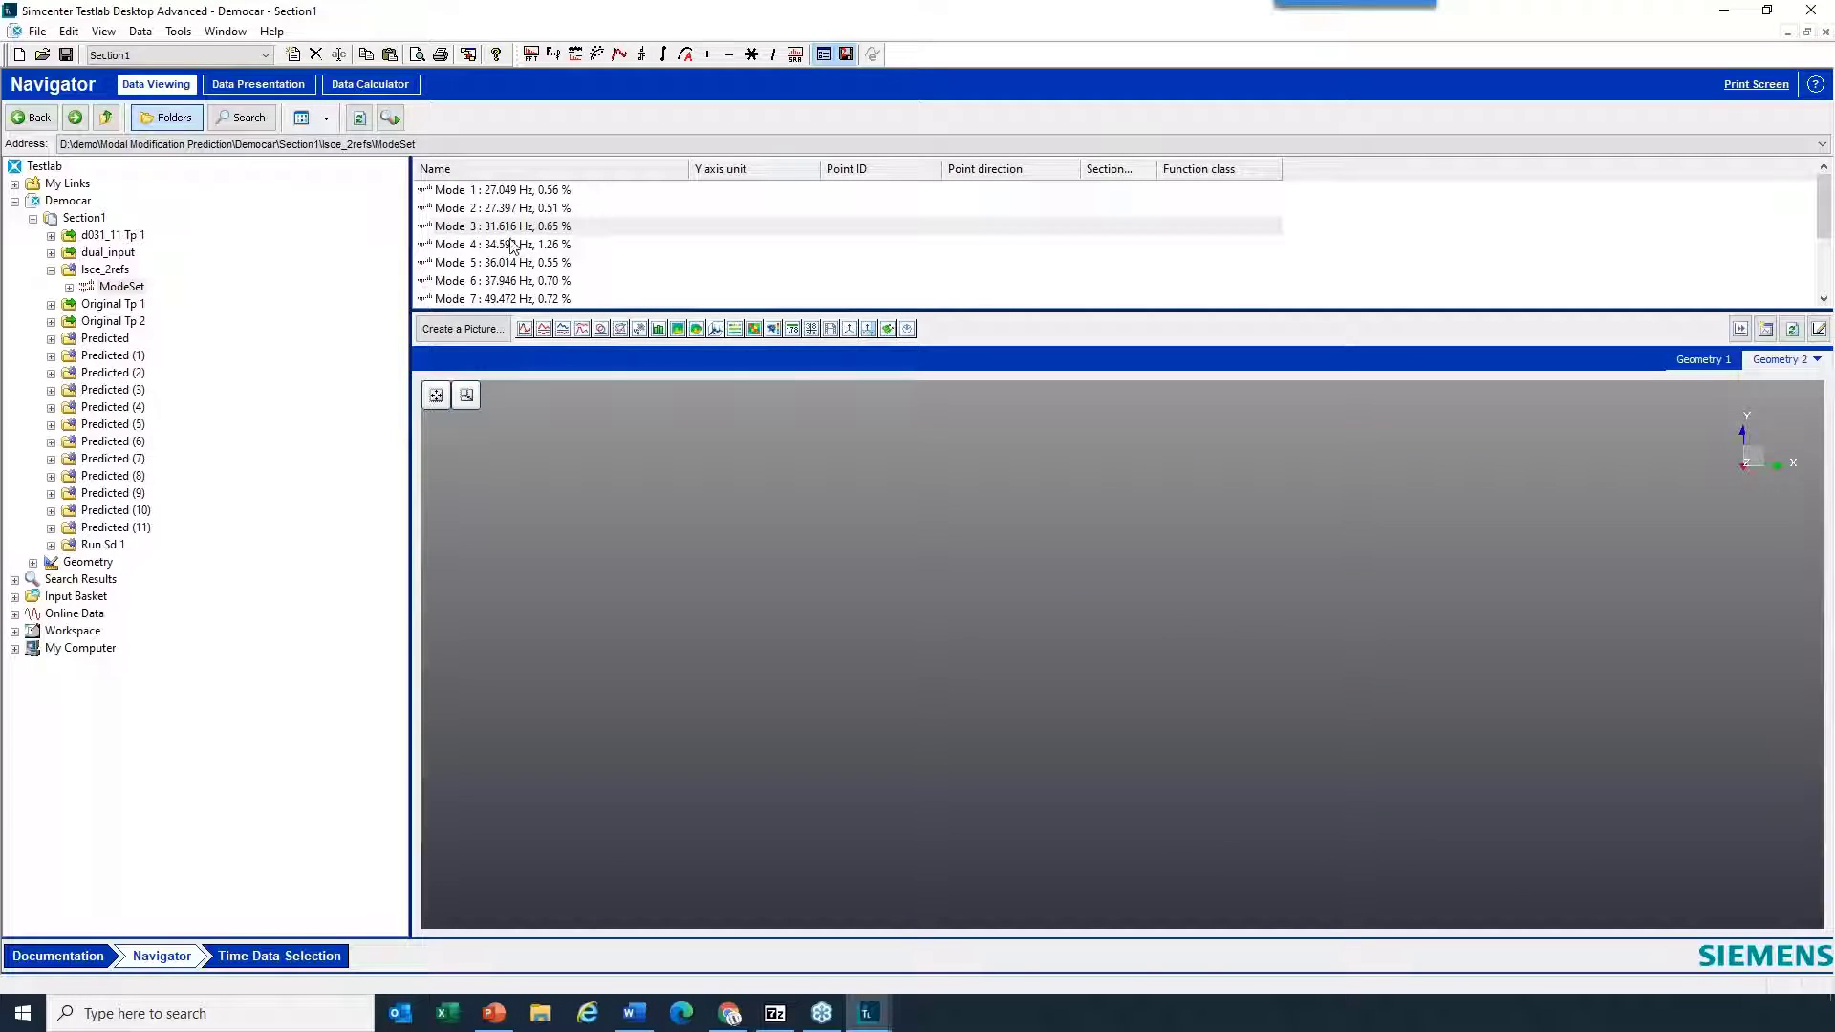
drag(497, 192, 836, 562)
drag(1212, 721, 1200, 480)
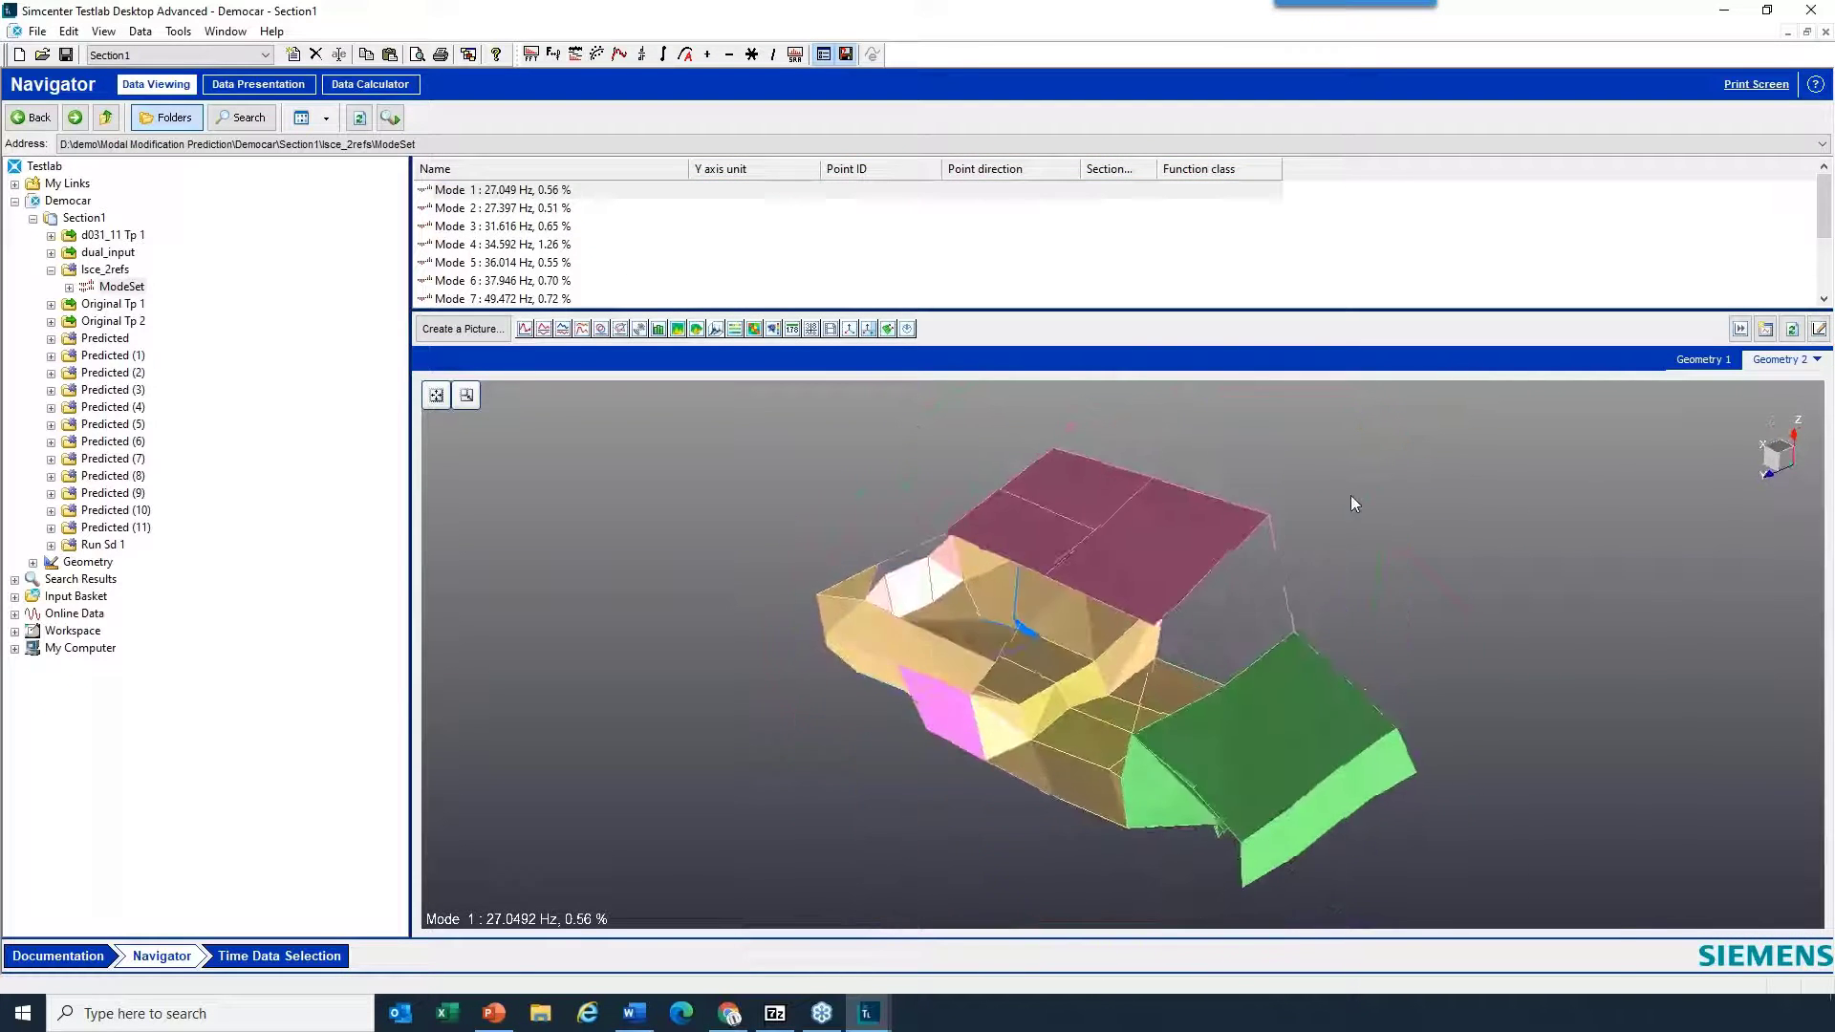
- Set the Mode 1 animation to a 100 ms delay and 20 frames per cycle
right_click(1351, 495)
mouse_move(1499, 525)
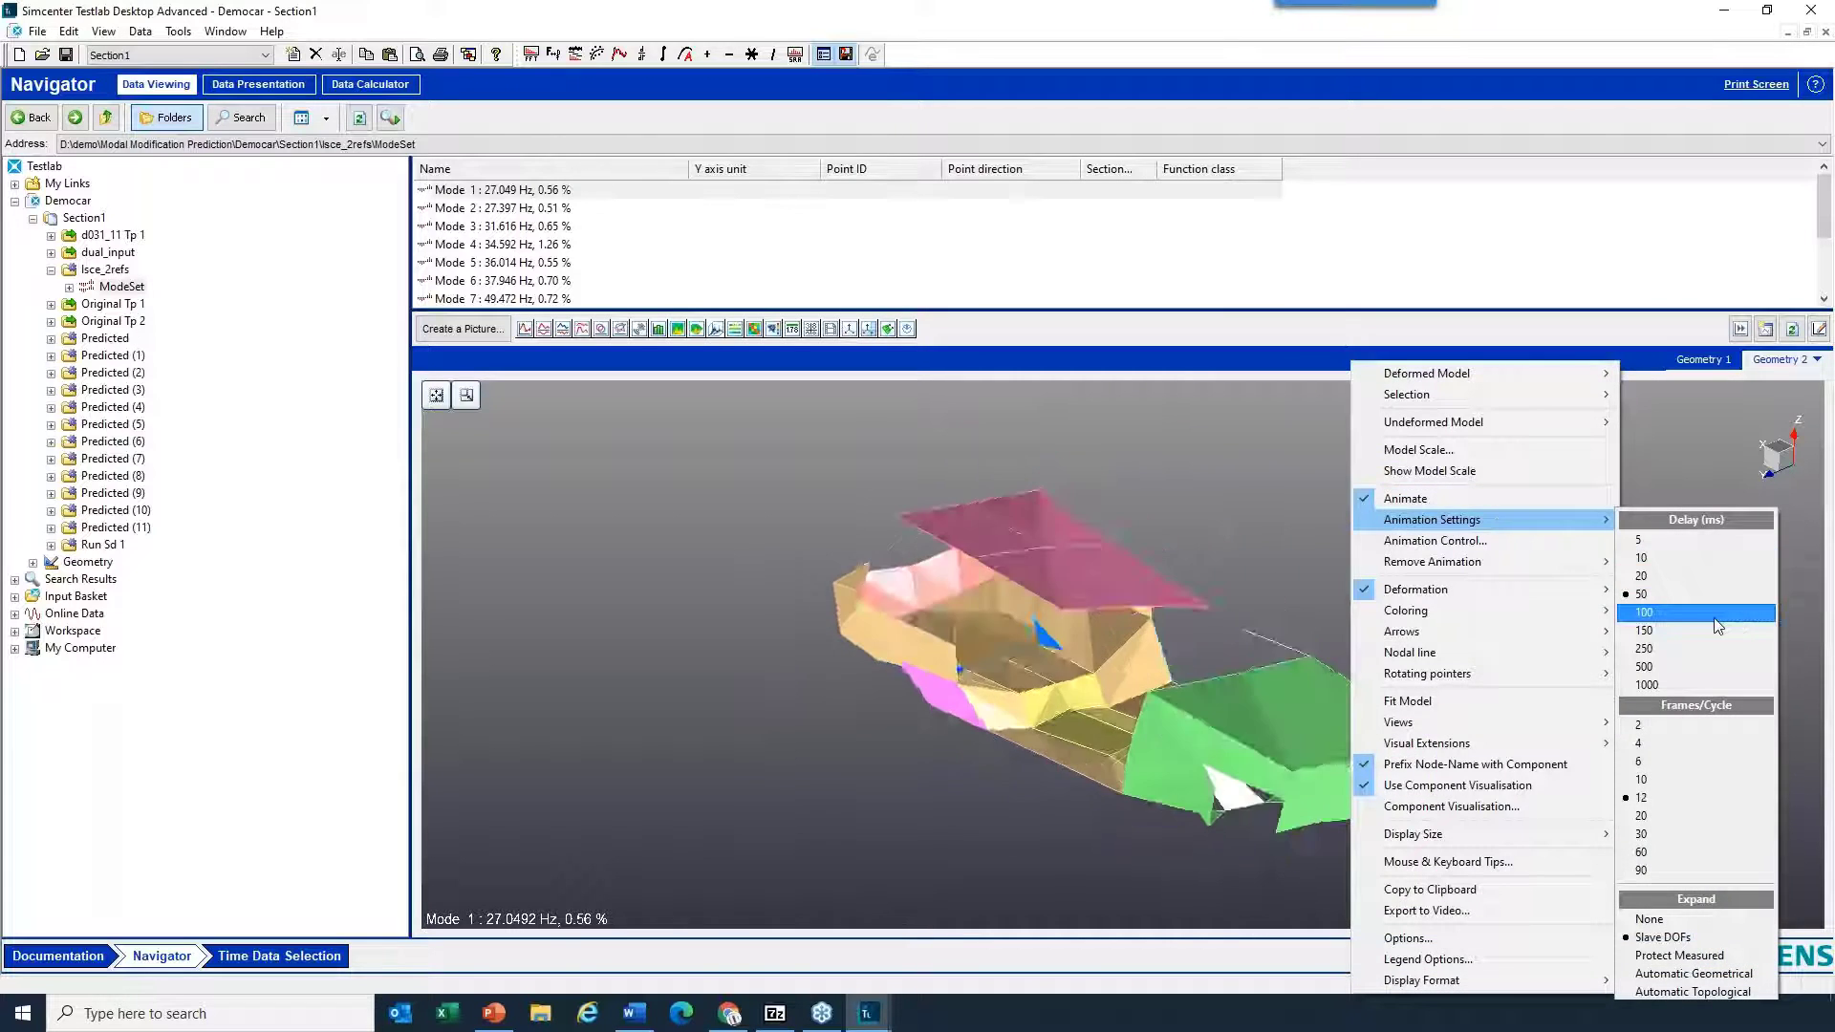
click(1646, 612)
drag(1208, 726, 1149, 811)
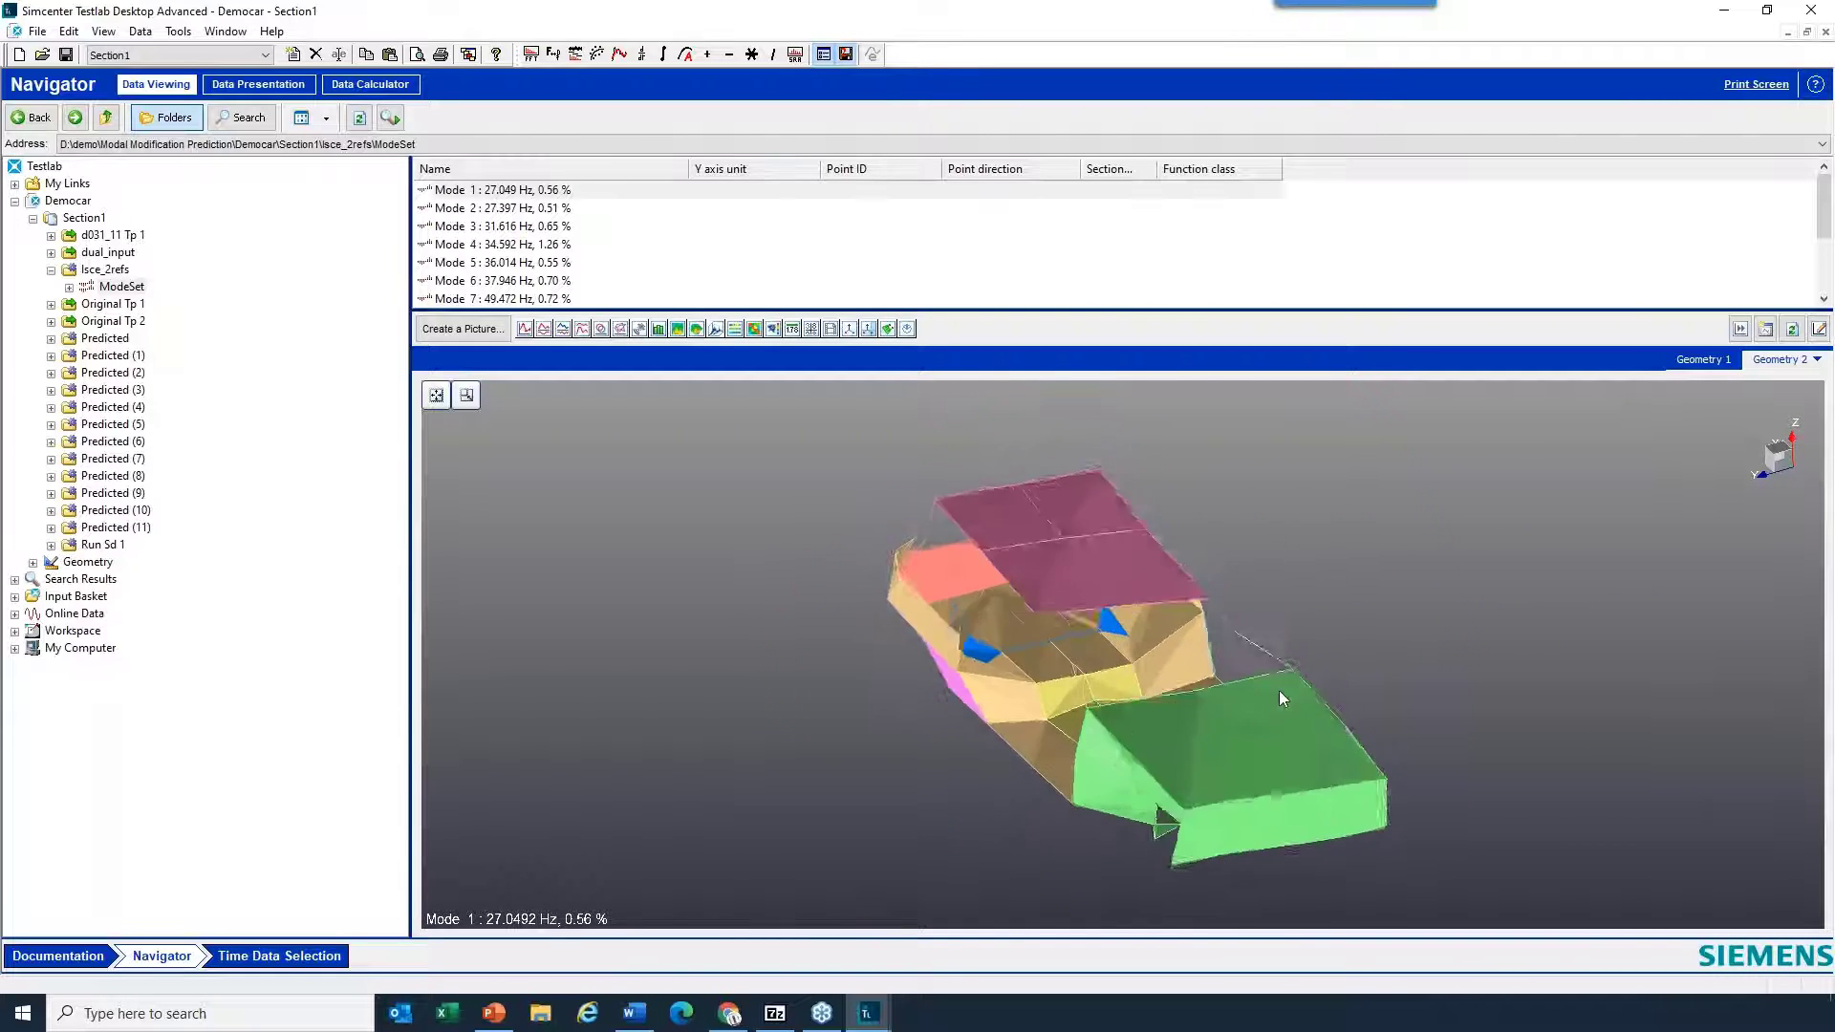
right_click(1420, 533)
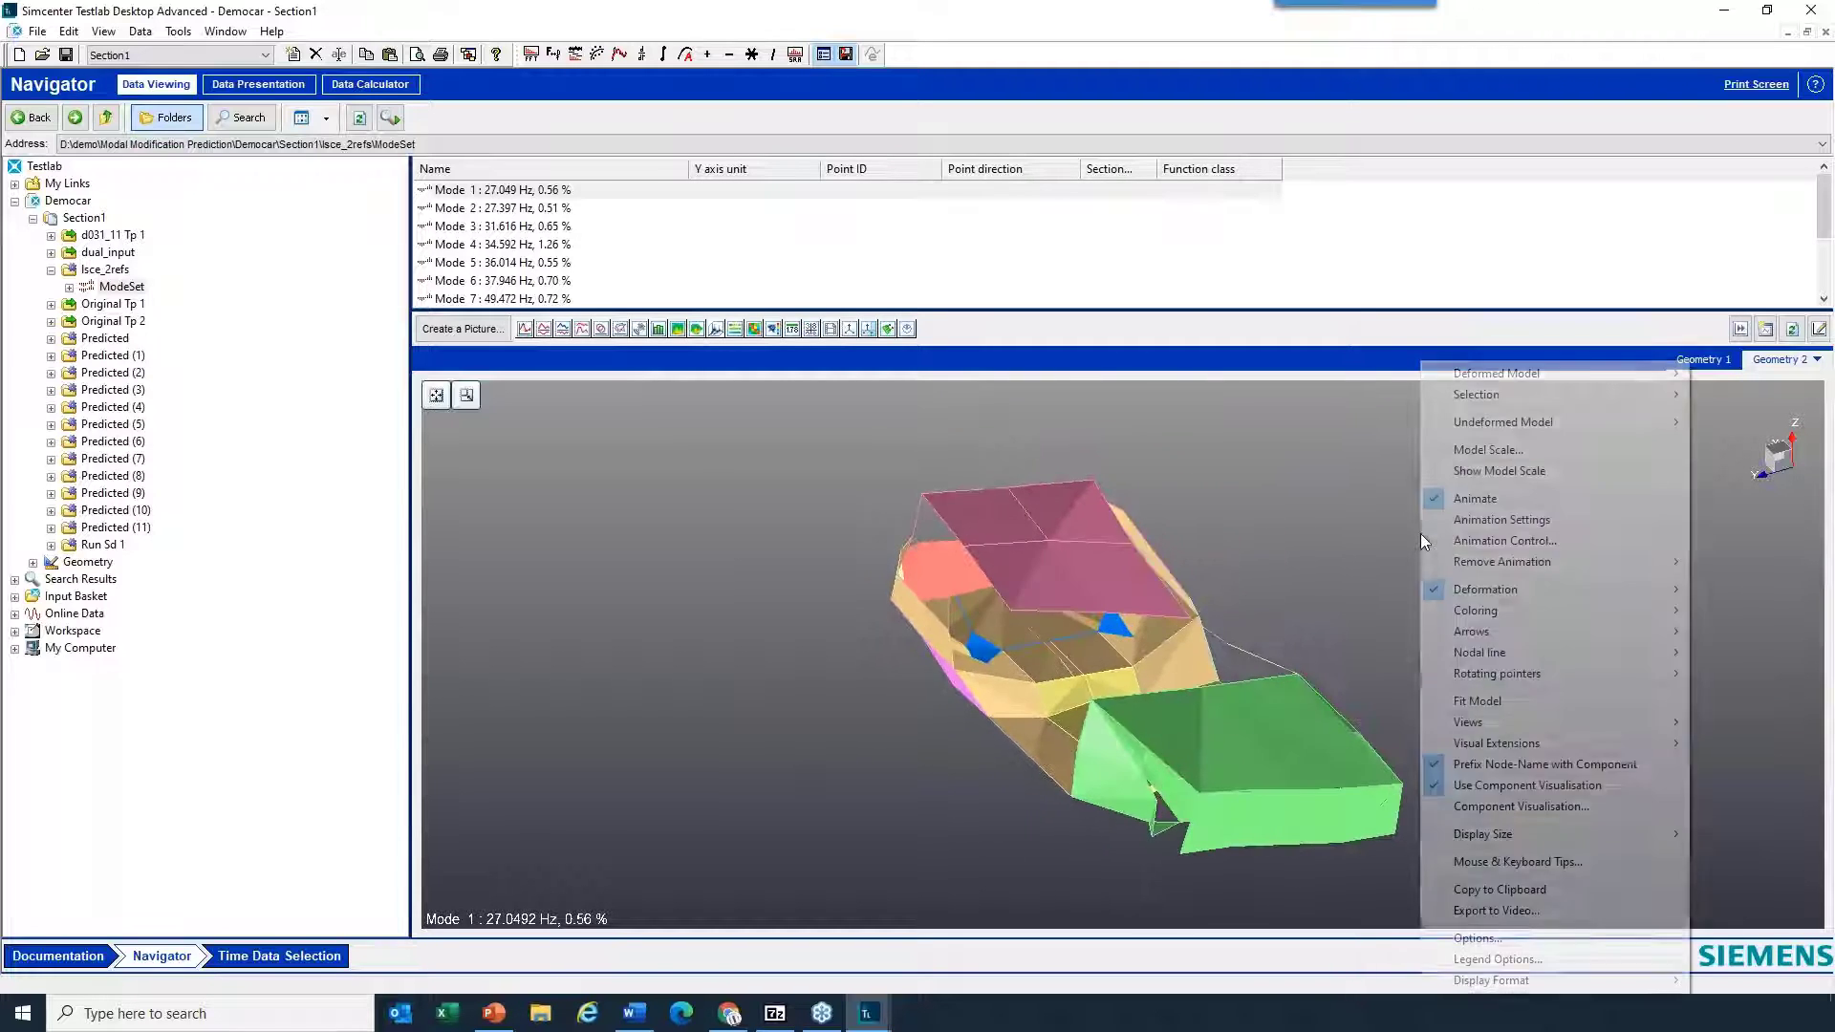
mouse_move(1531, 526)
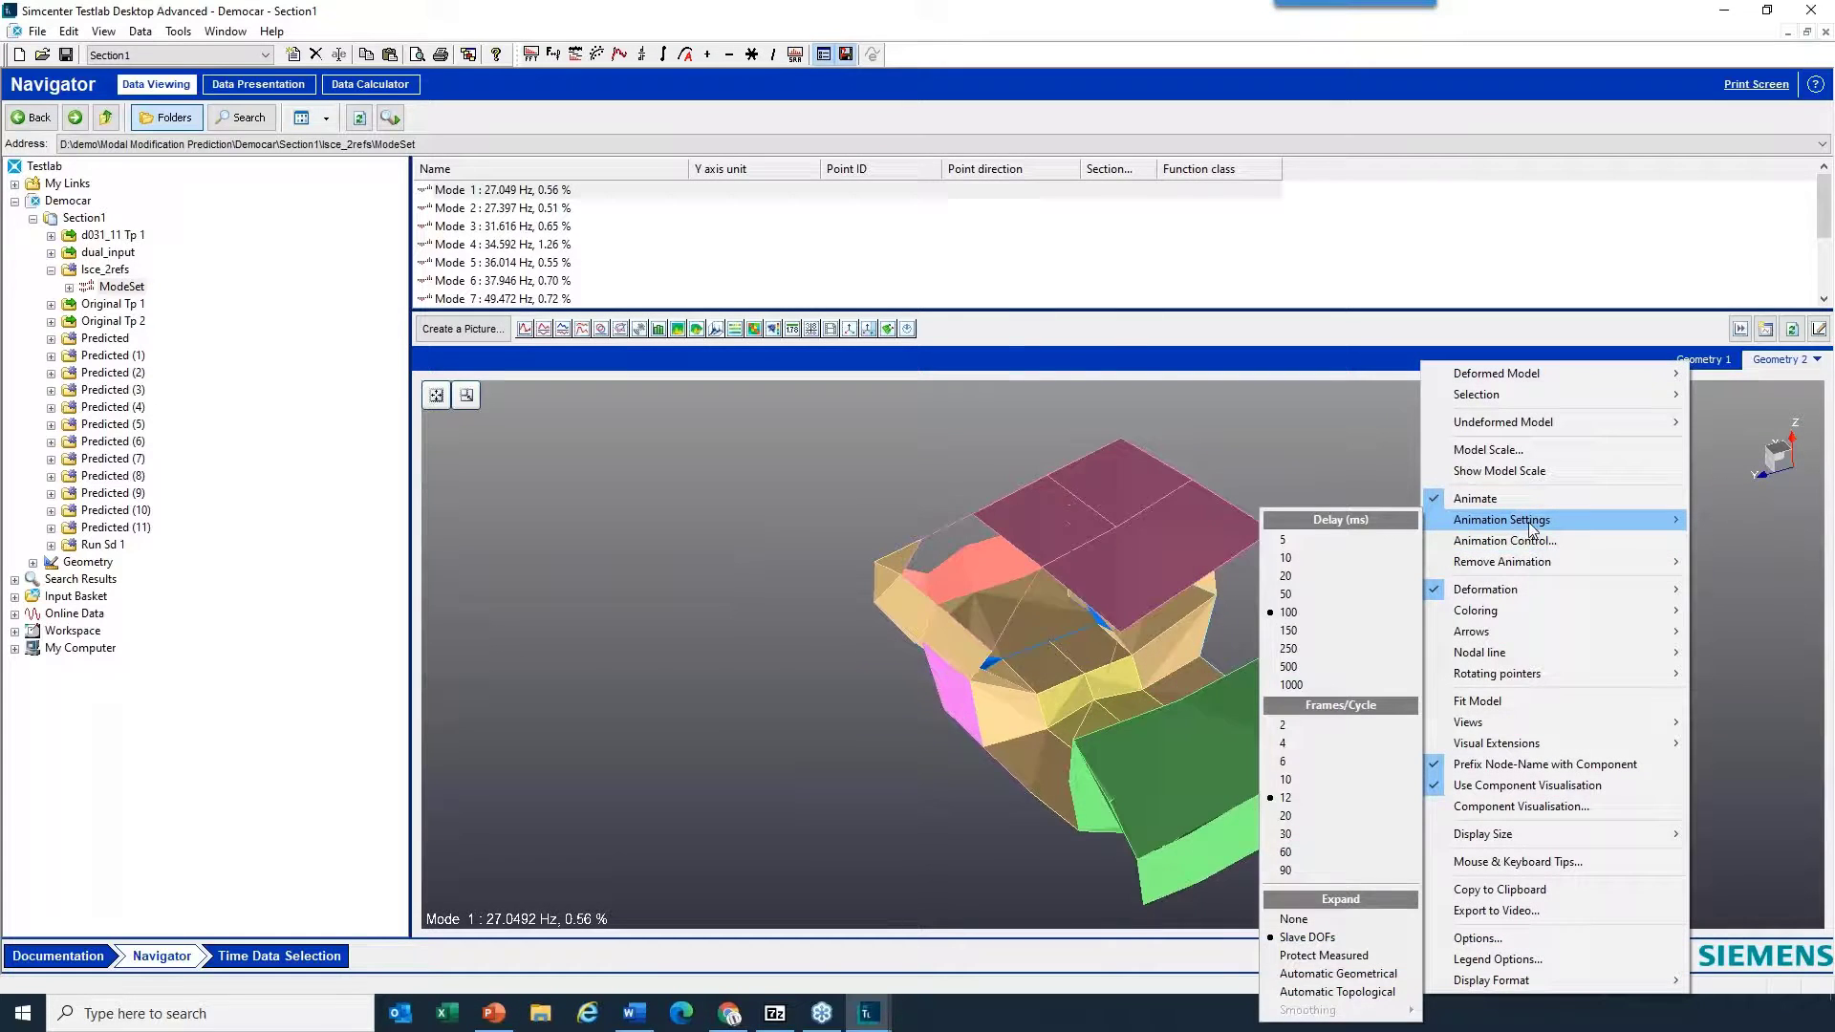
click(1334, 812)
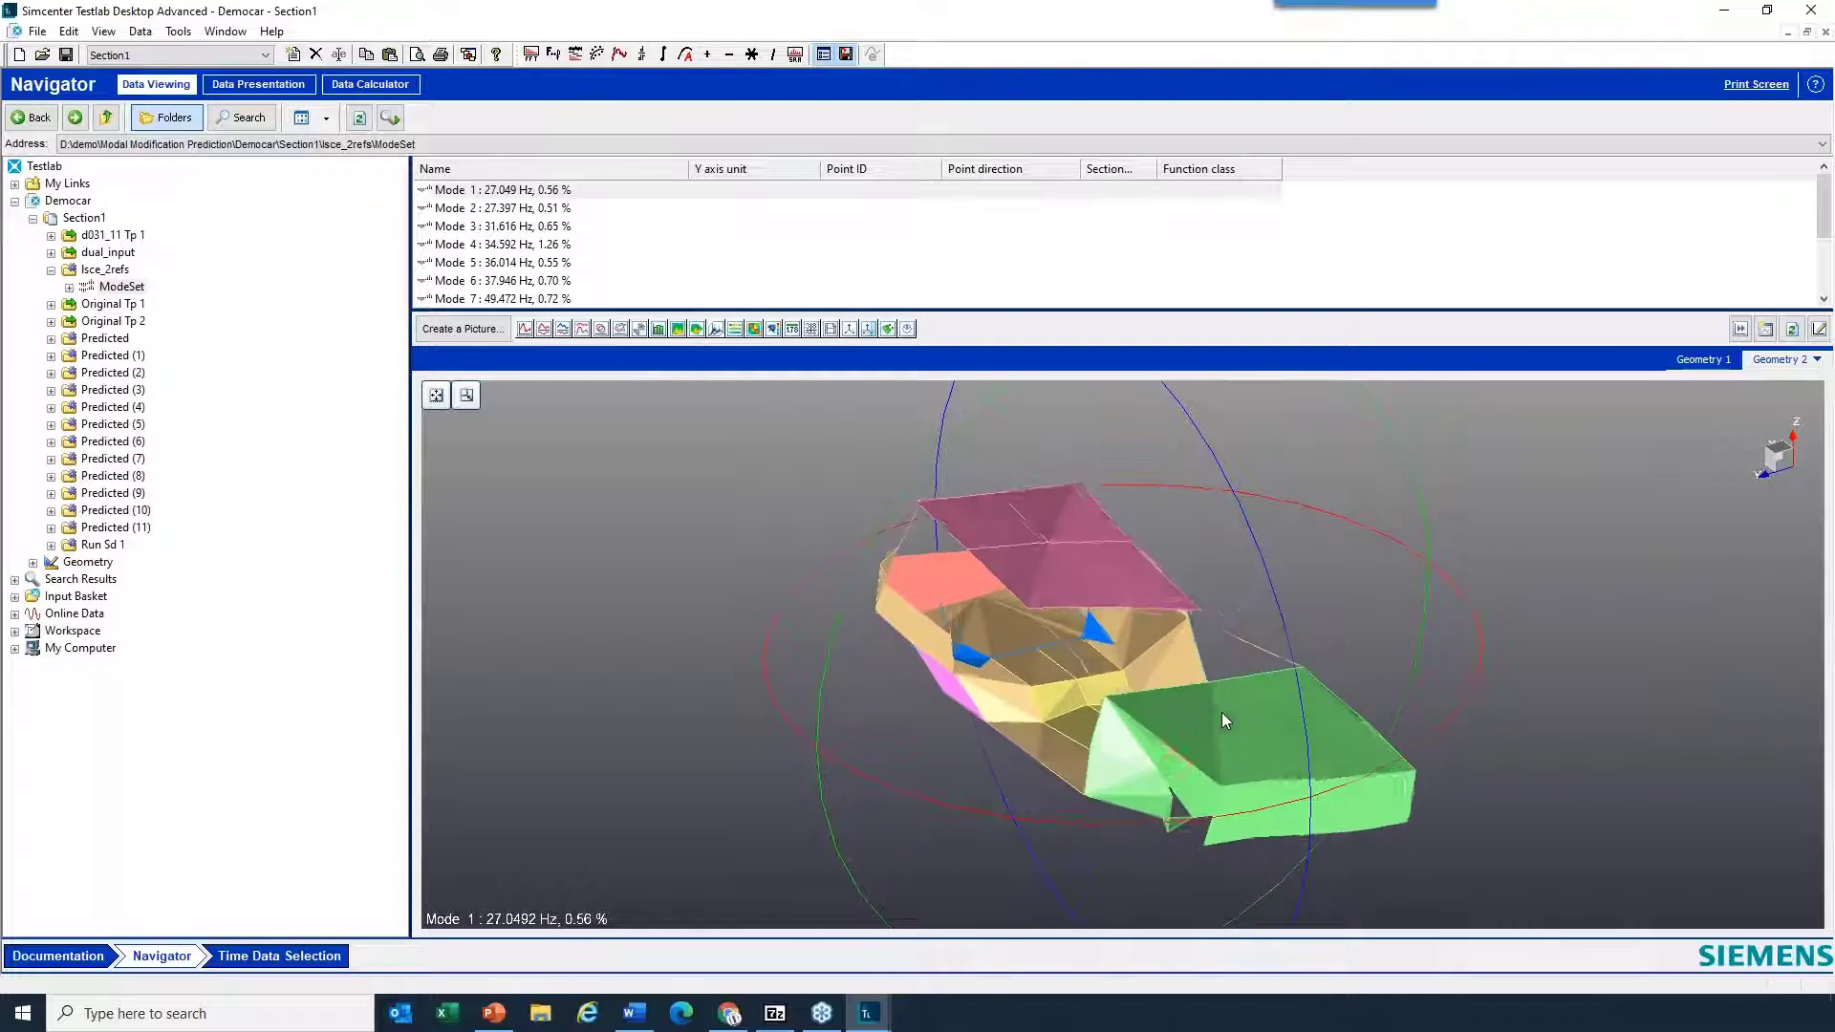
- Open Animation Control for the Mode 1 display, move the dialog clear of the model, and stop the animation at phase 126
right_click(1483, 508)
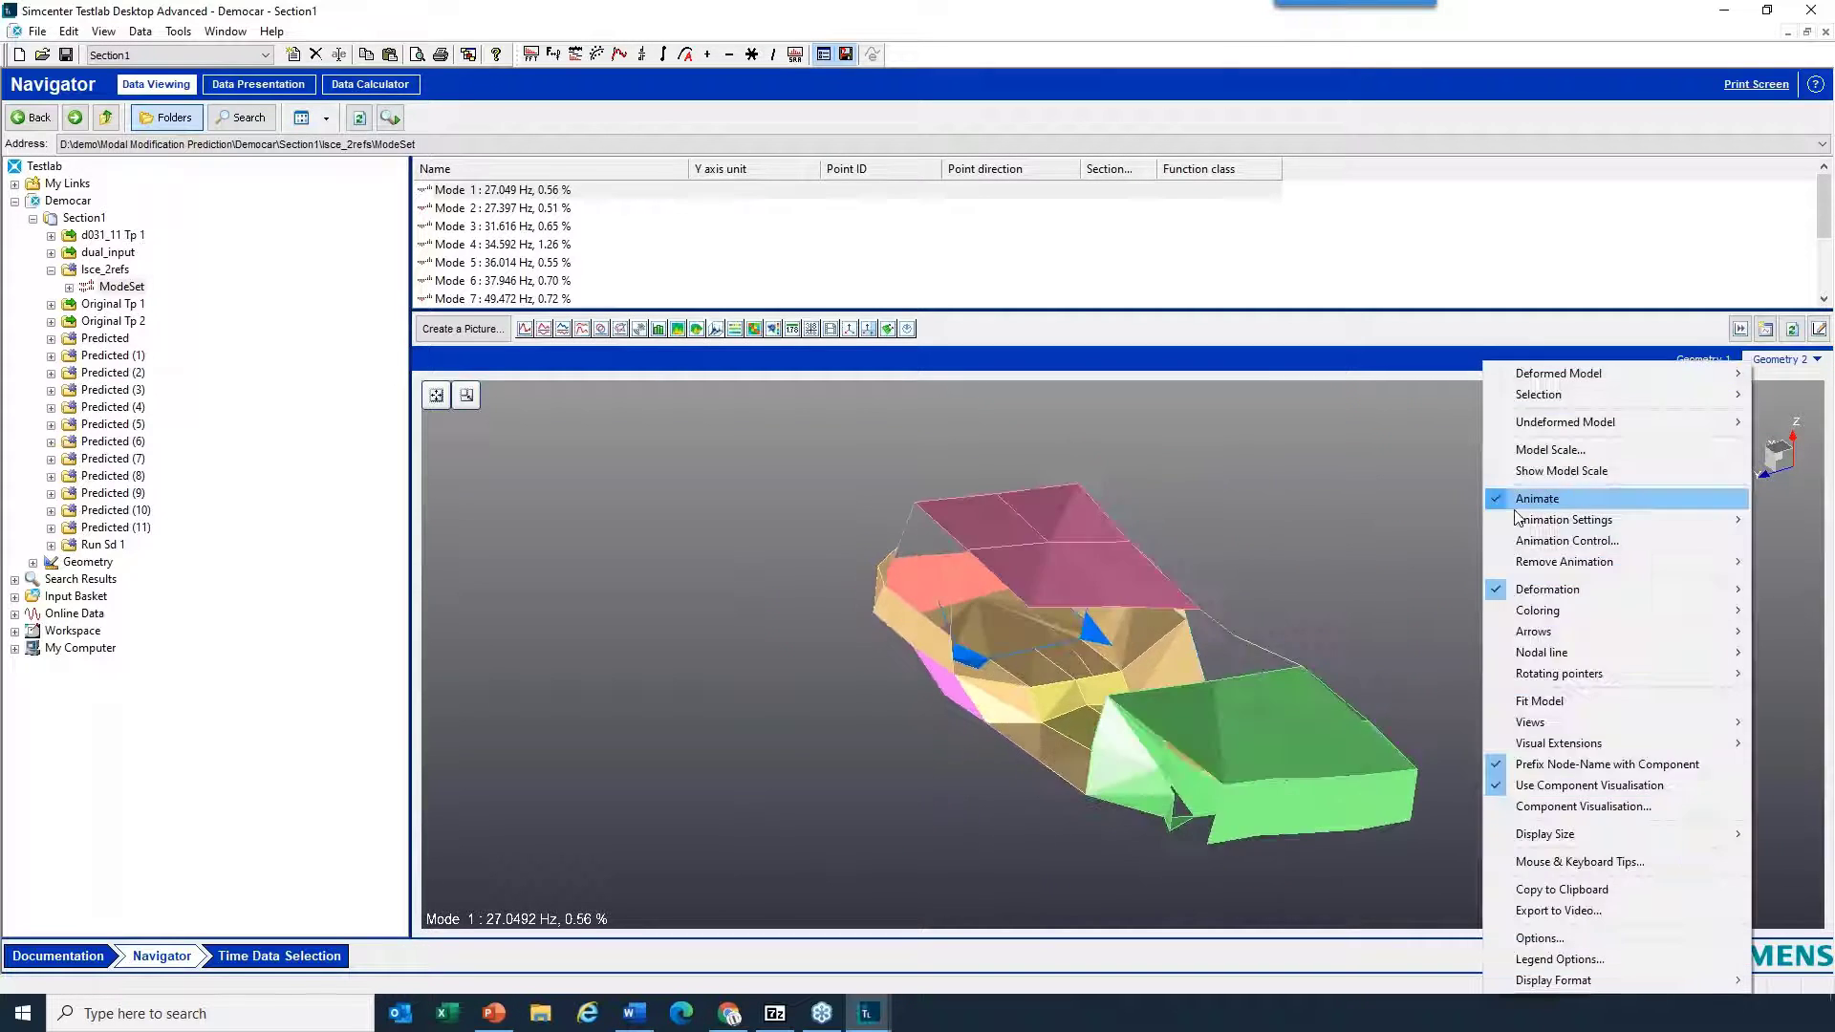
click(1576, 541)
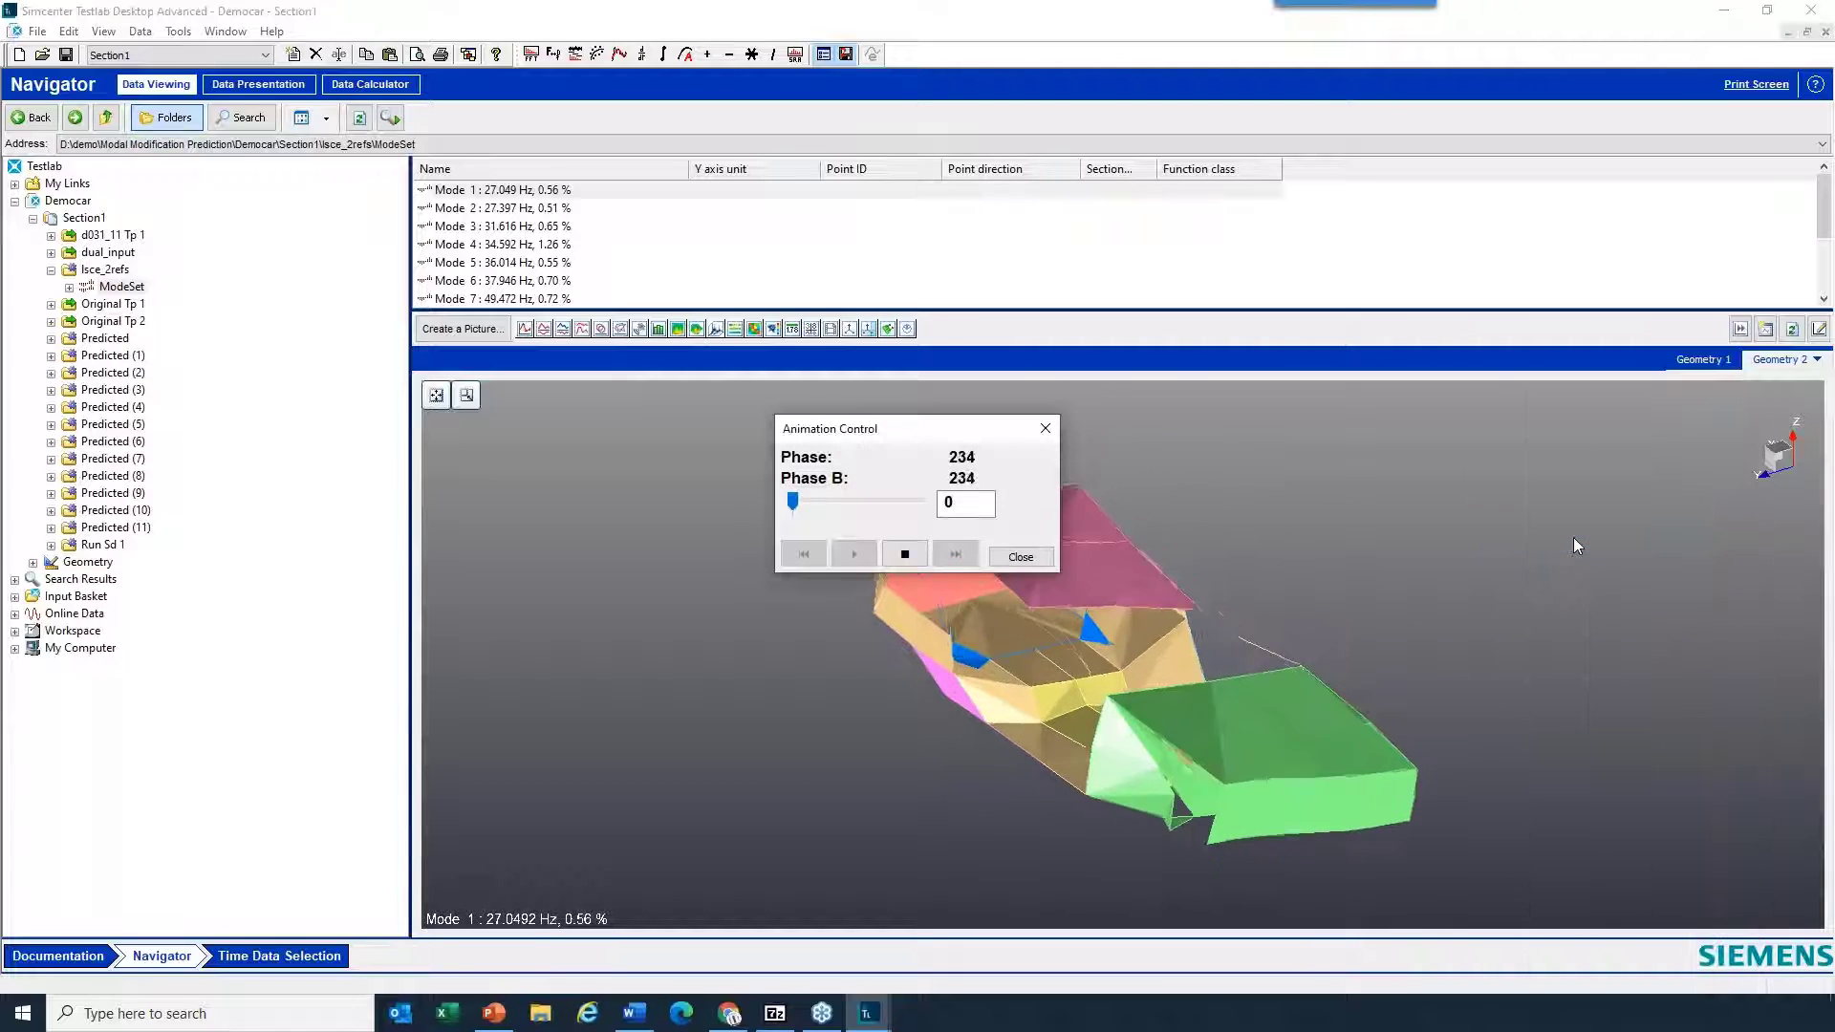
drag(985, 425, 1047, 240)
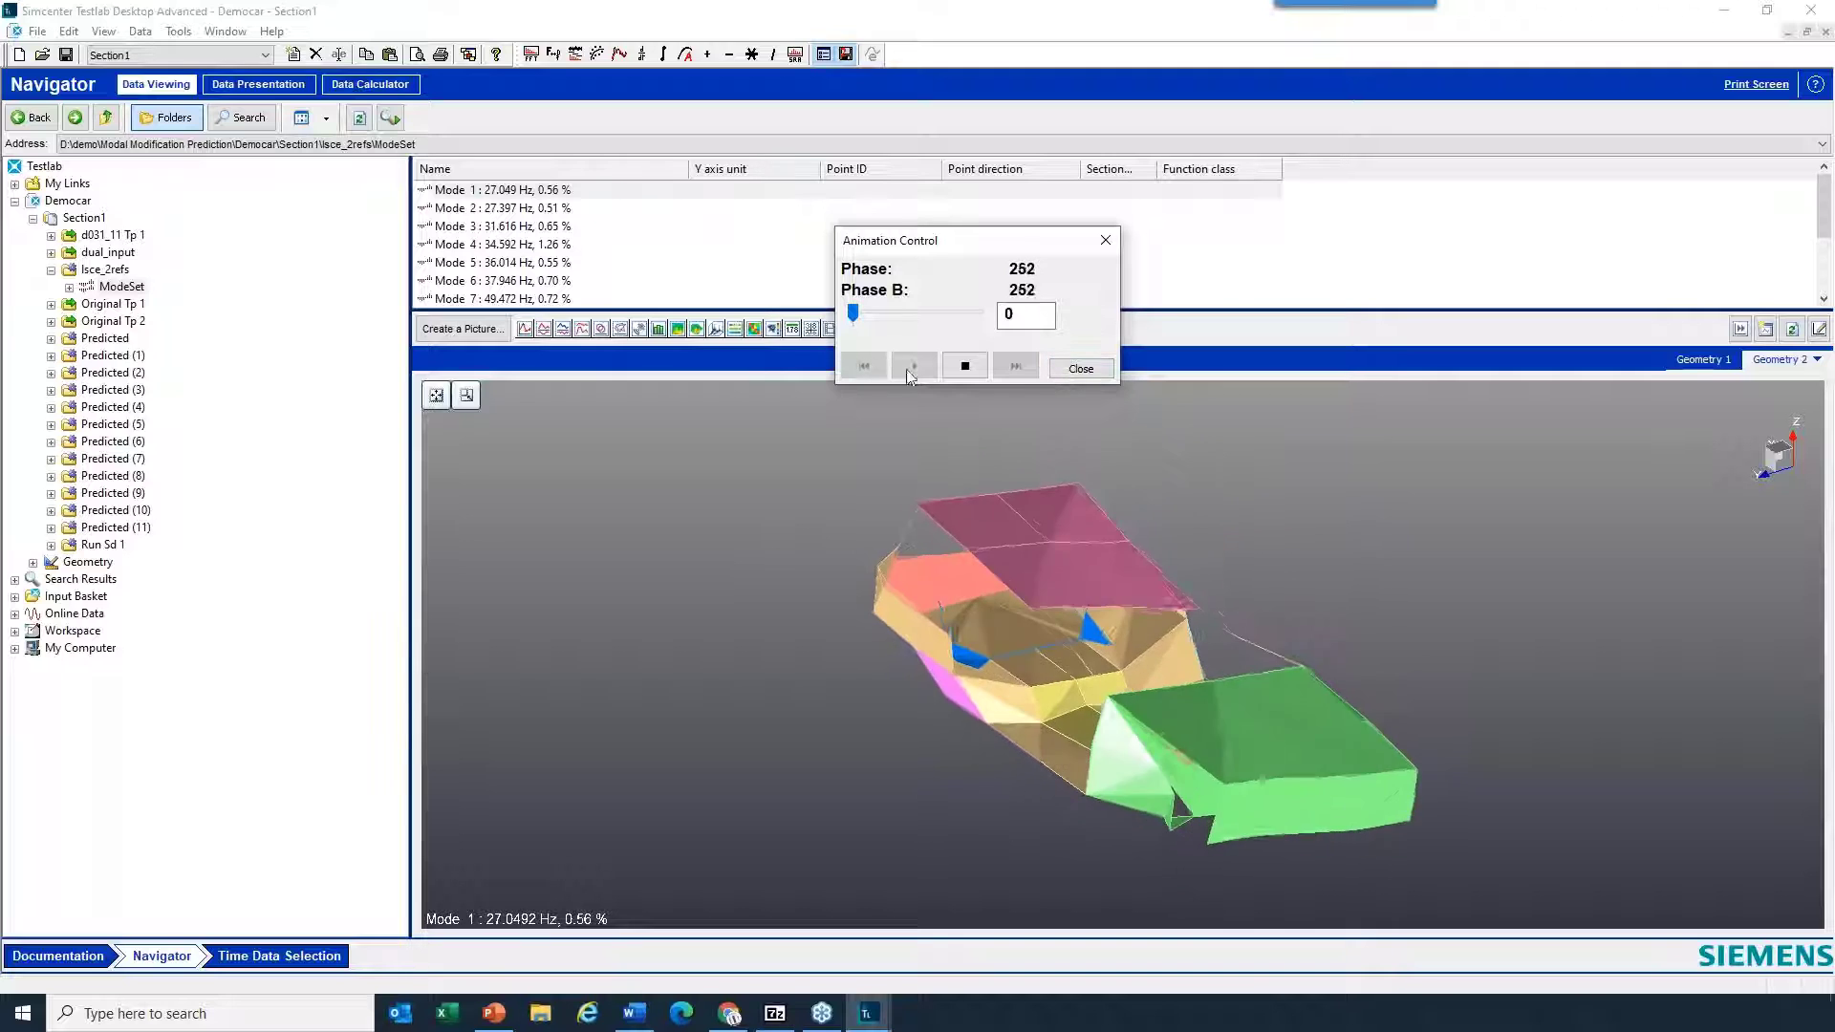
click(966, 366)
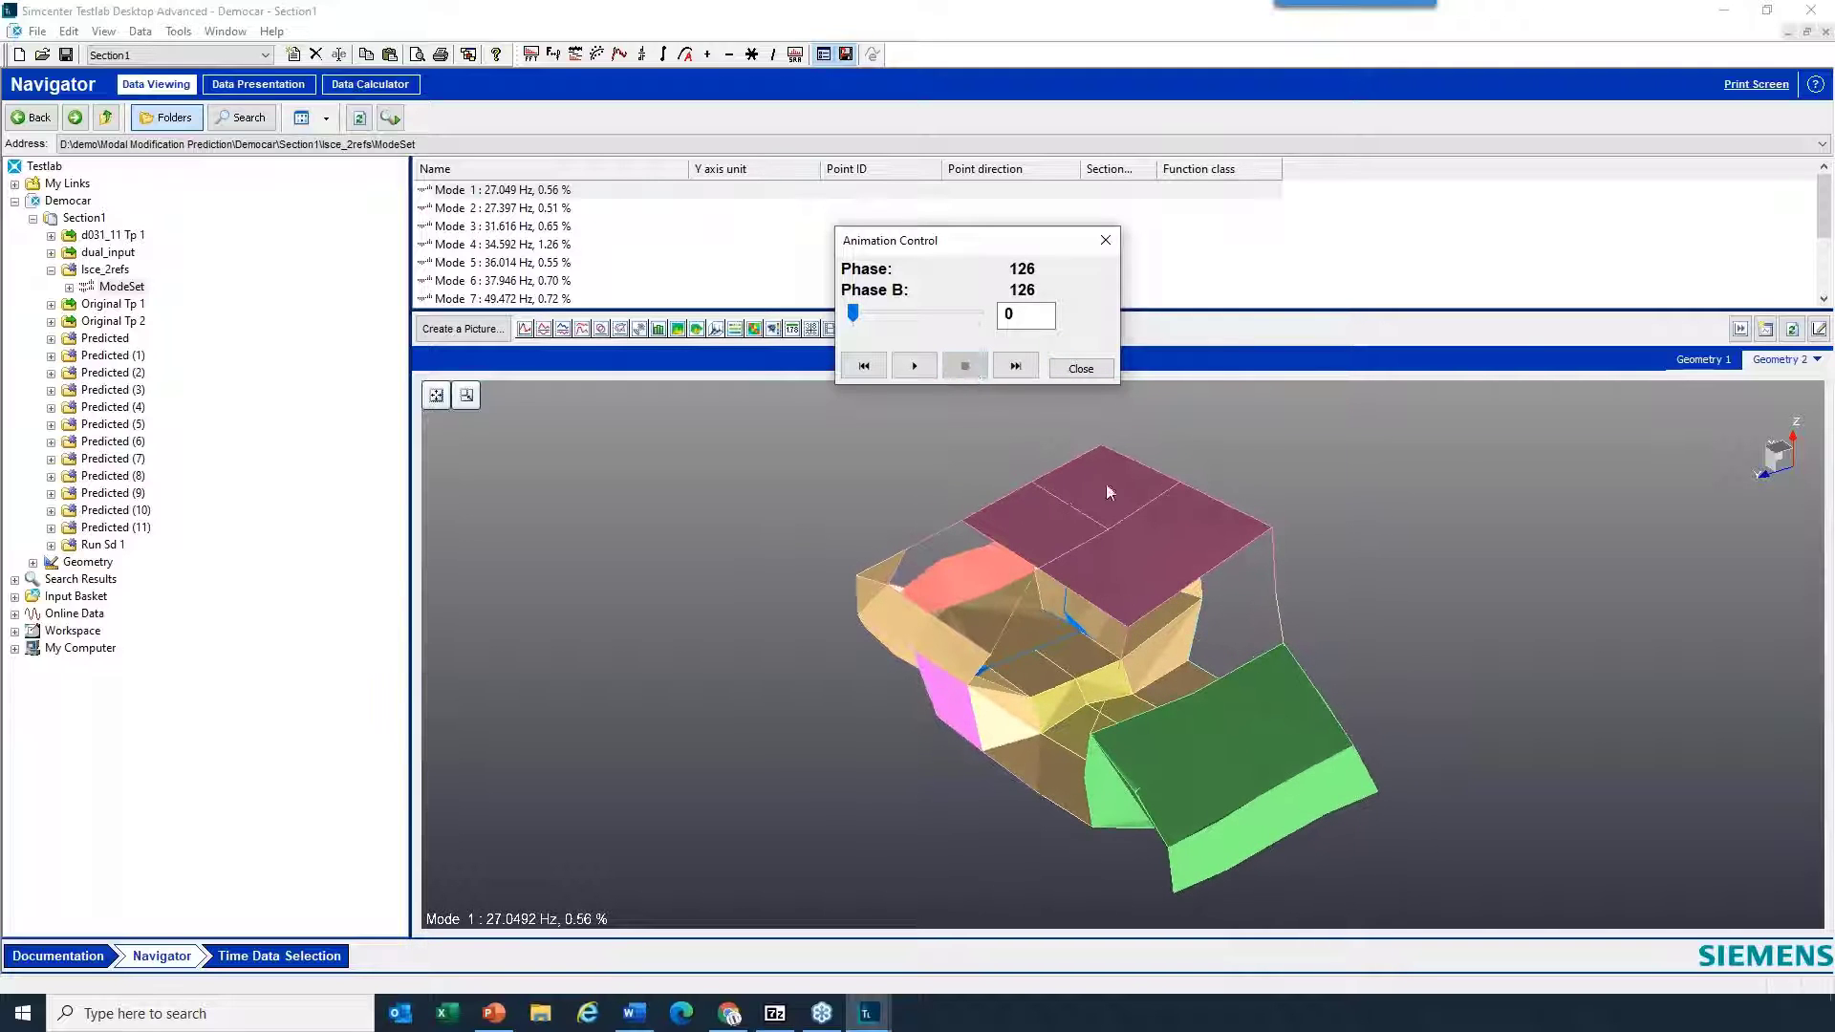
drag(1212, 667, 1164, 665)
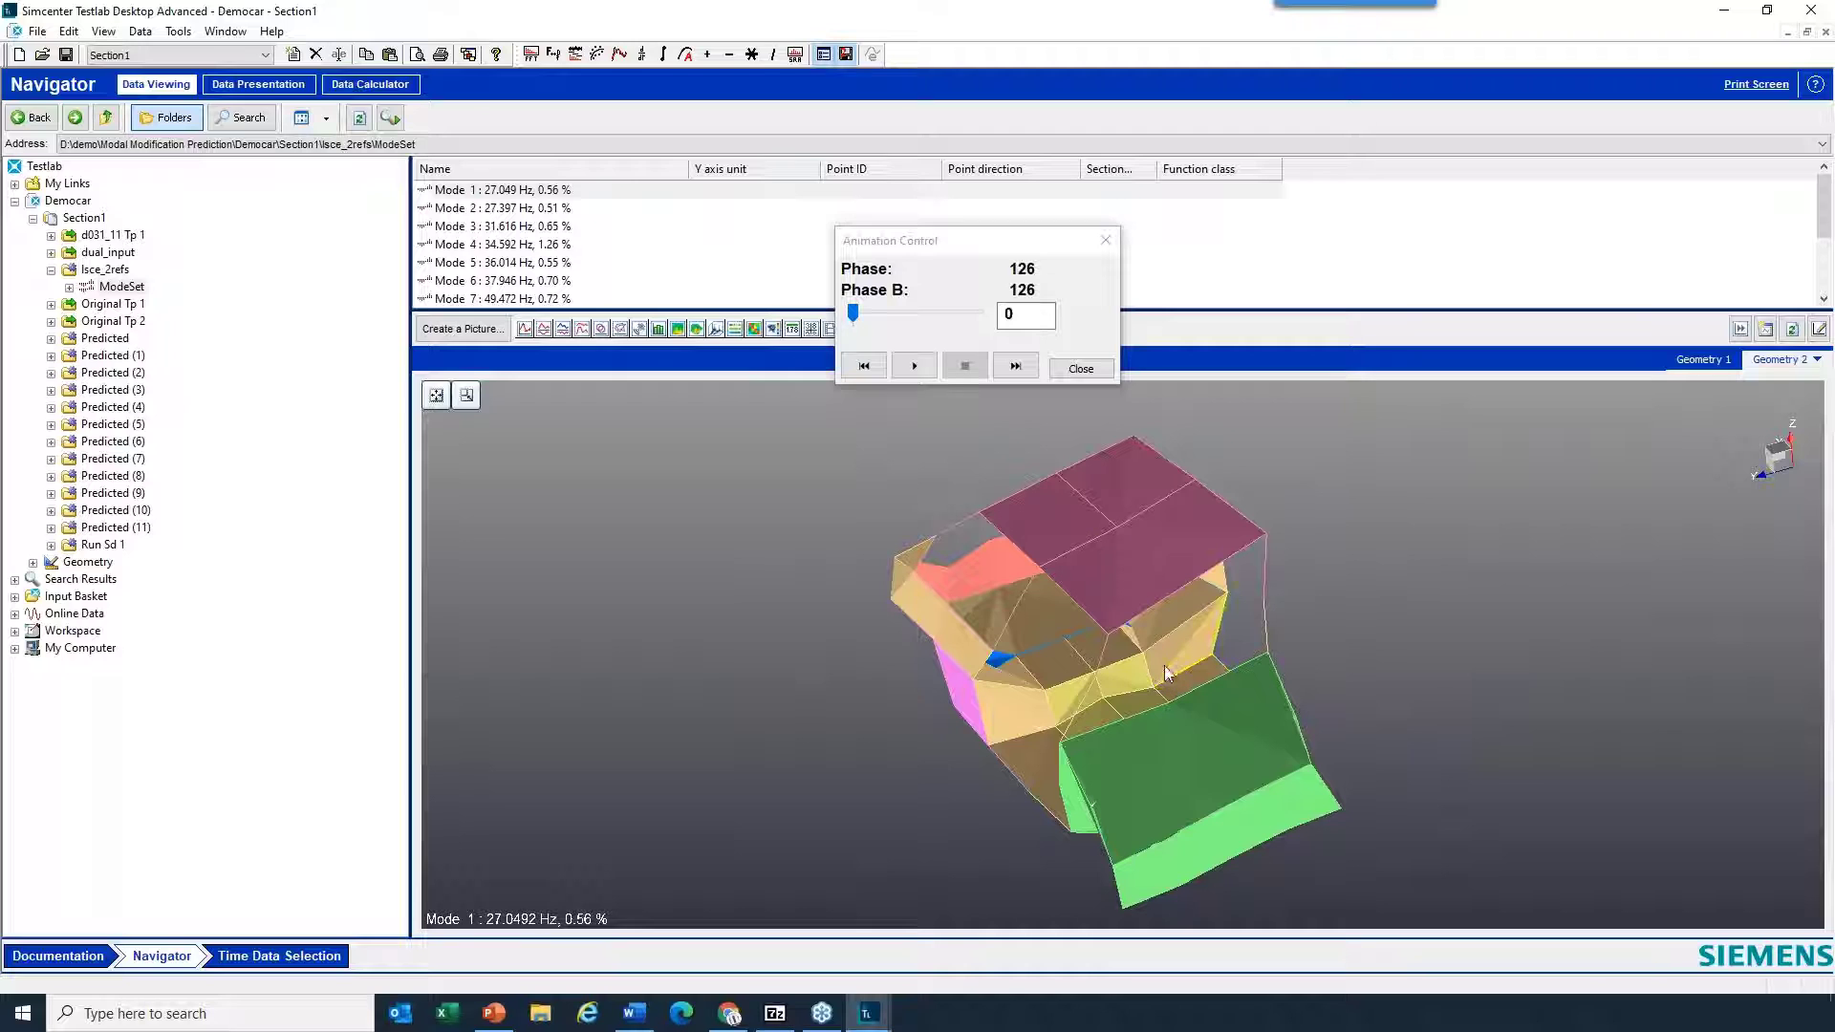
- Advance the stopped Mode 1 shape frame by frame through a full cycle back to phase 126, and close Animation Control
click(1015, 367)
click(1015, 367)
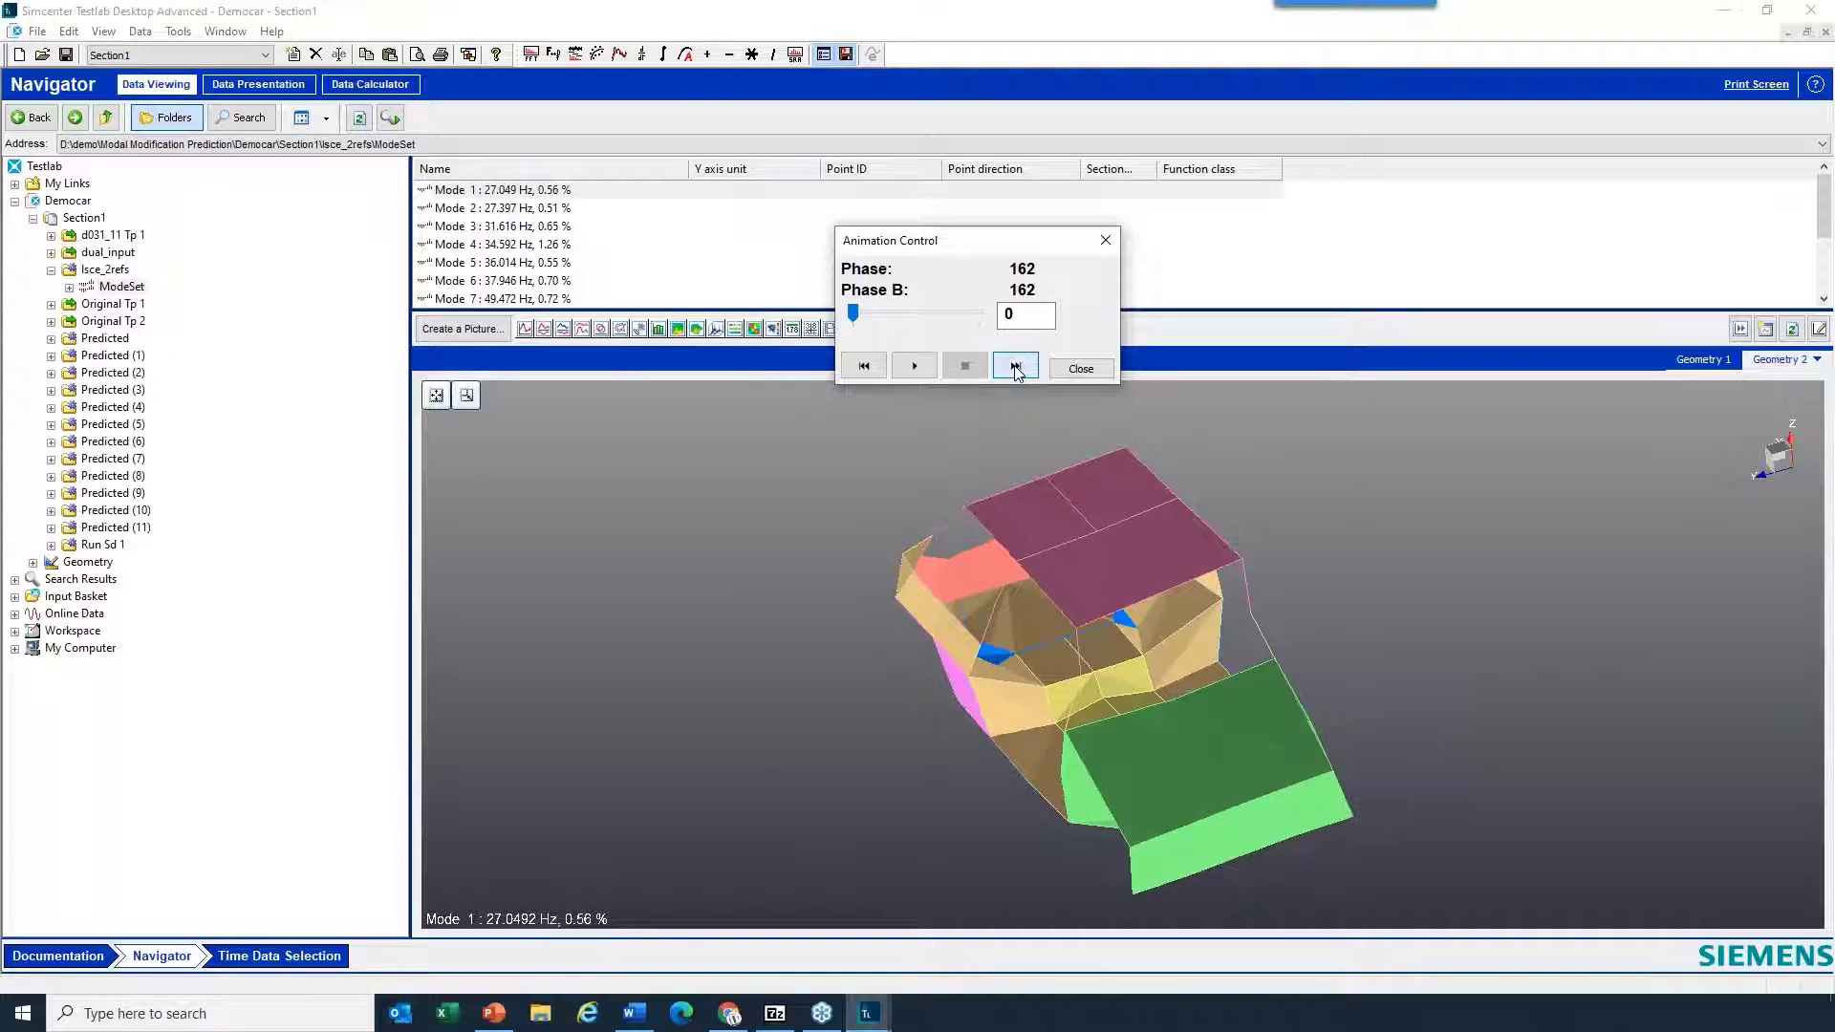
click(1015, 367)
click(1015, 367)
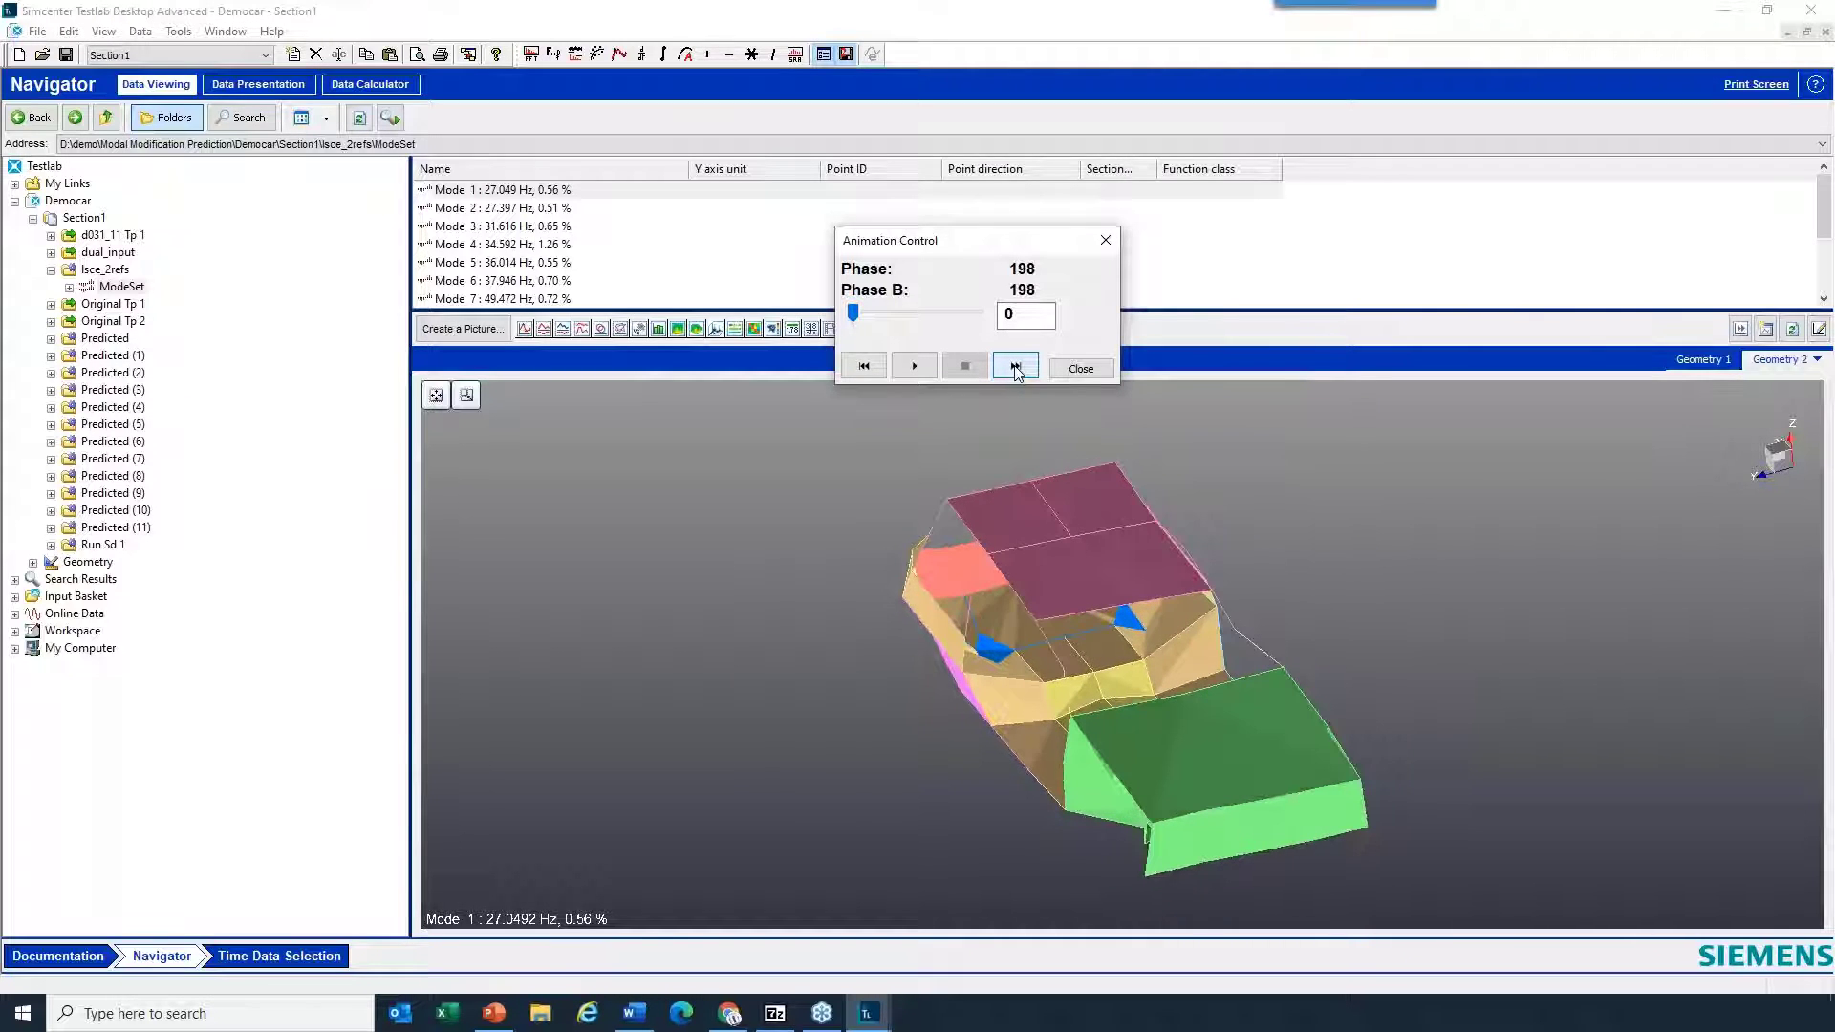
click(1015, 367)
click(1015, 367)
click(1015, 367)
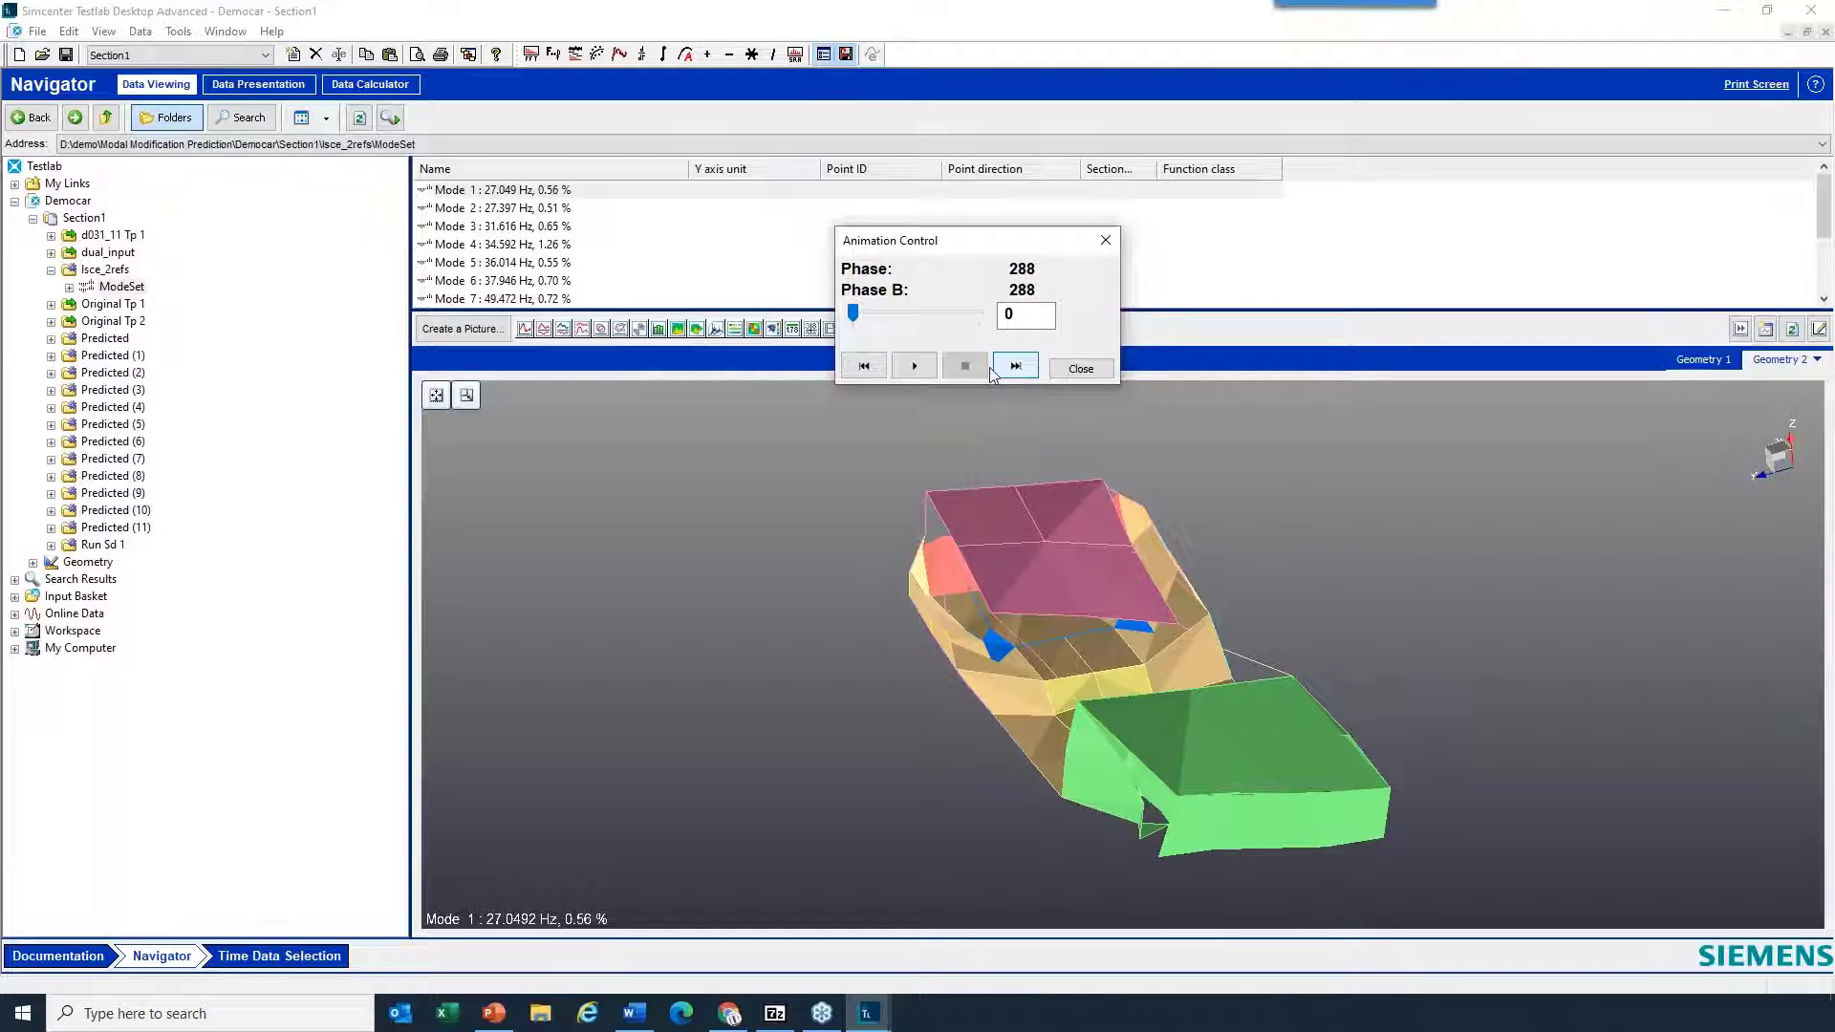
drag(1099, 714, 1143, 695)
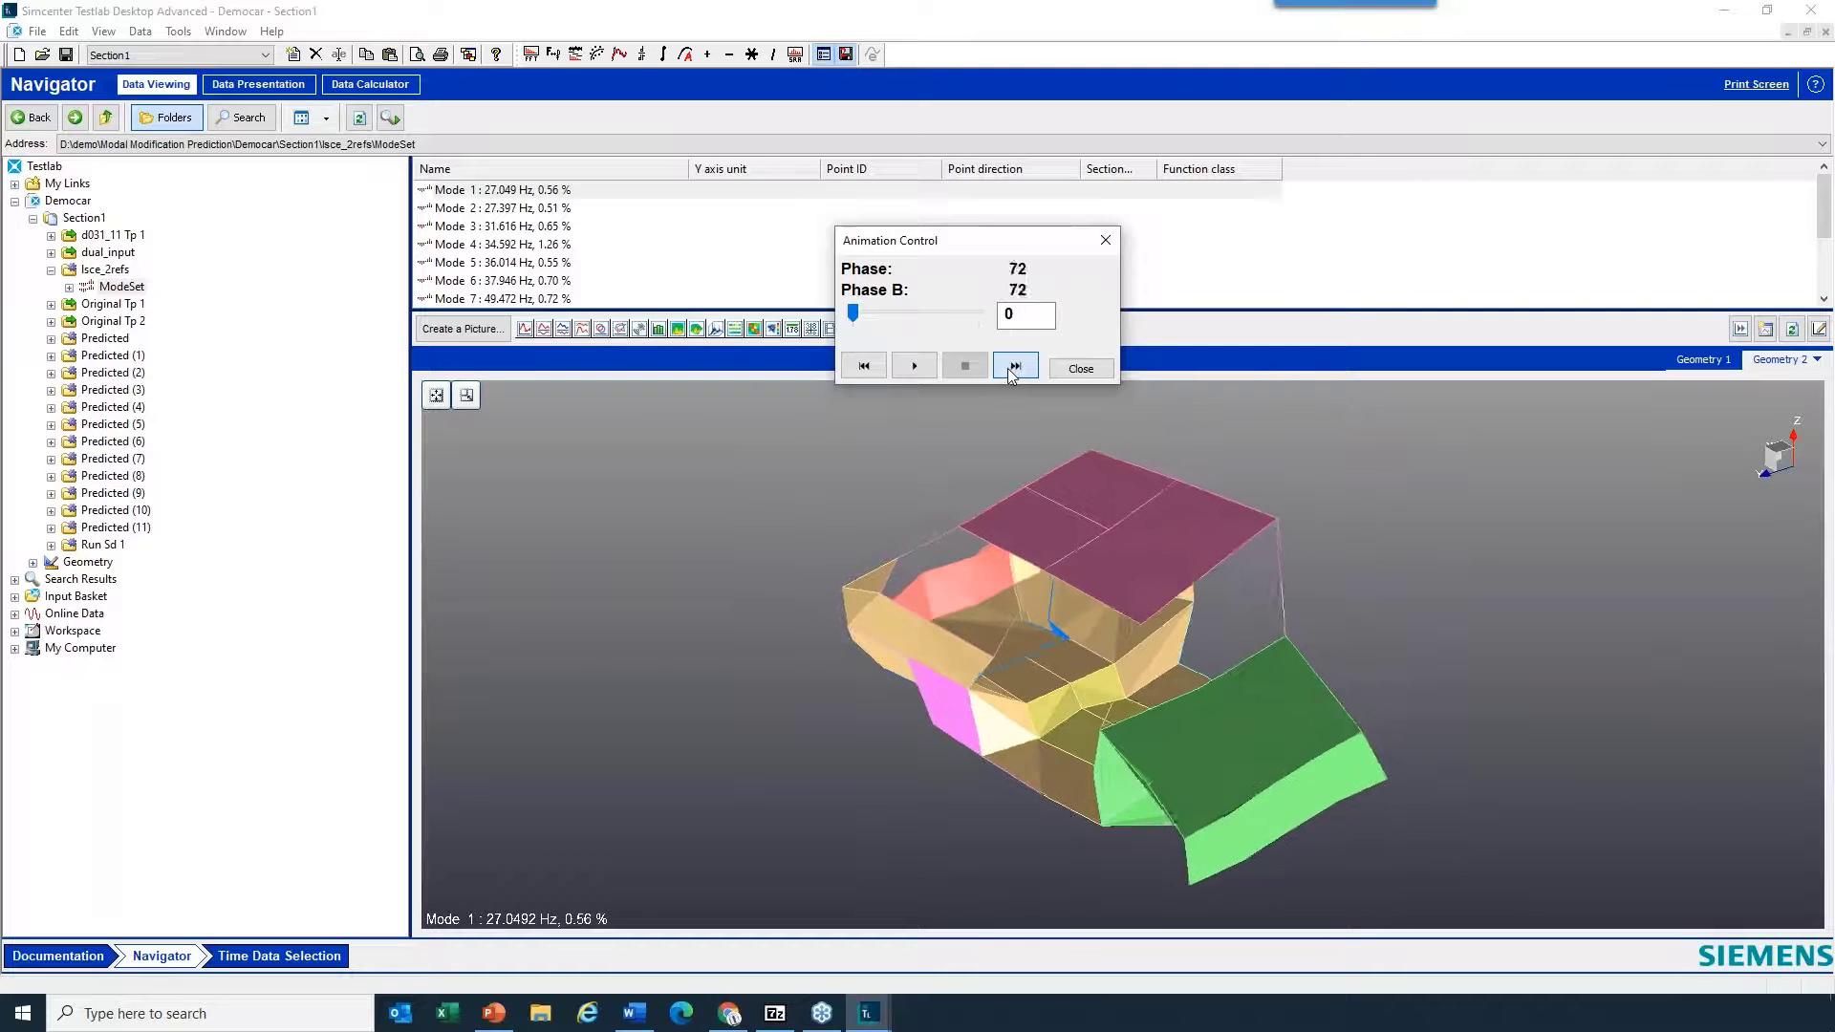
drag(1042, 612, 1109, 669)
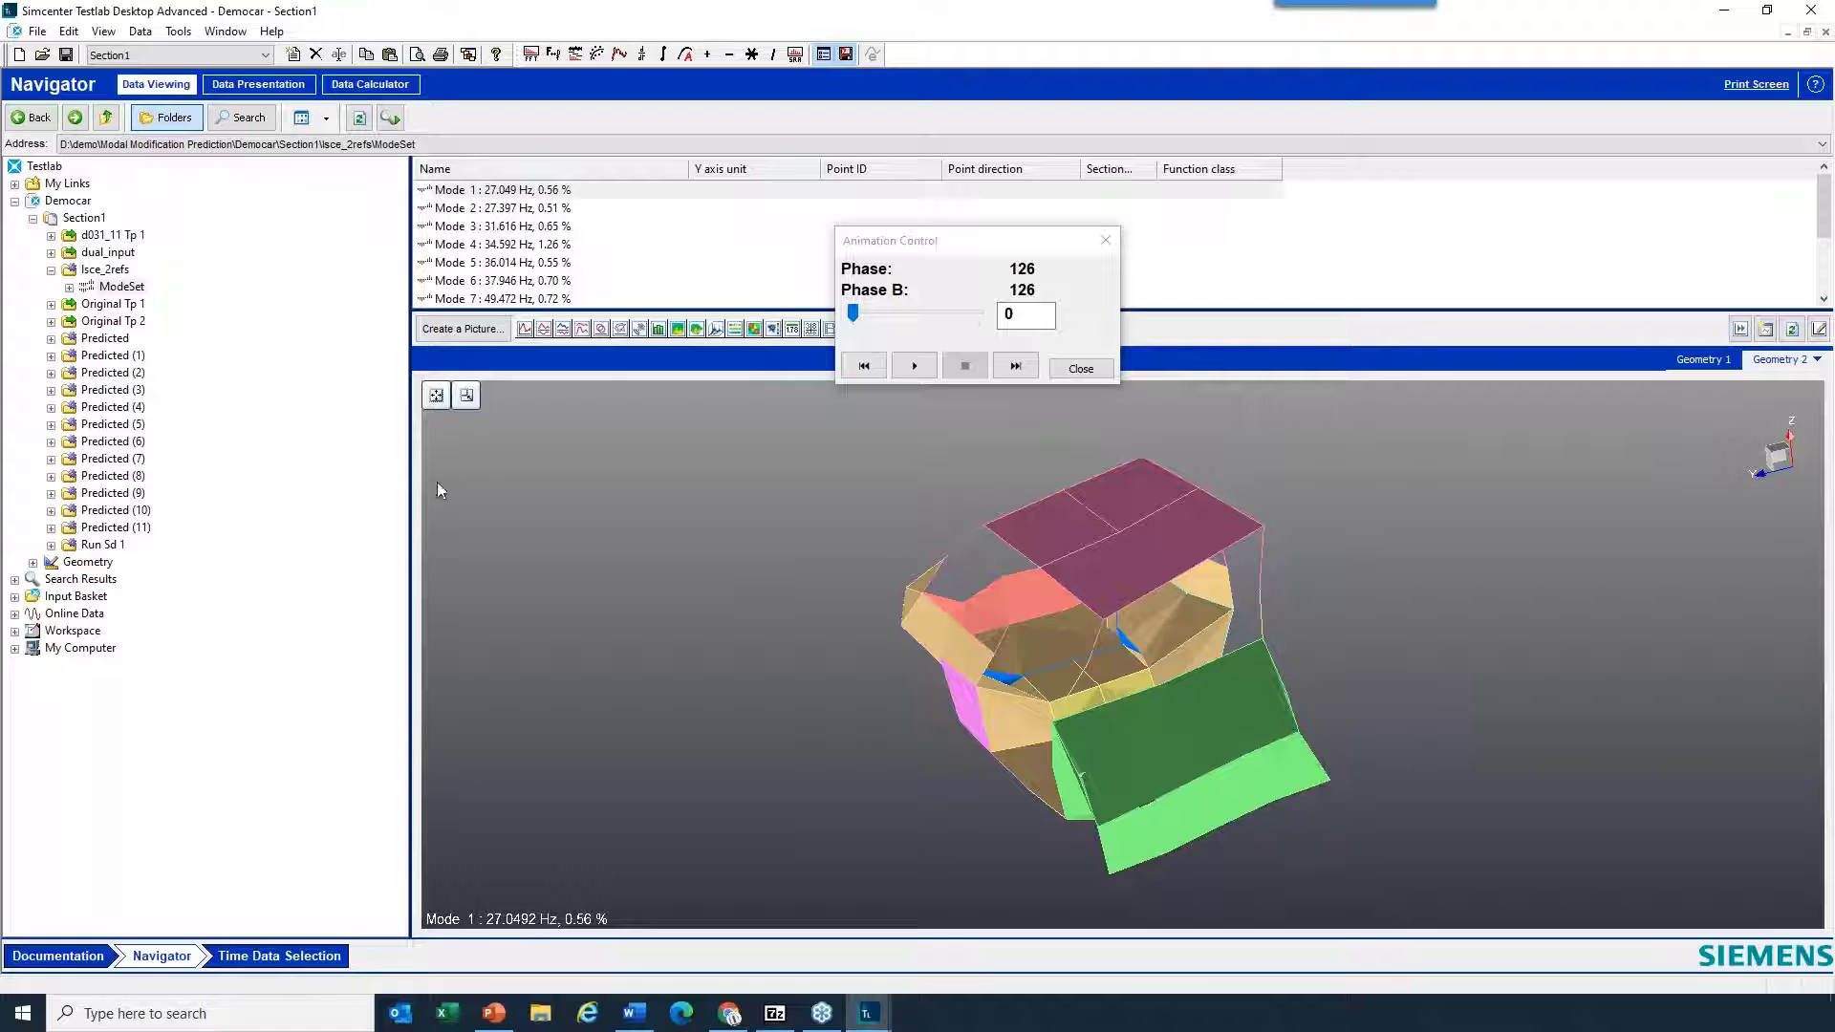
click(1081, 369)
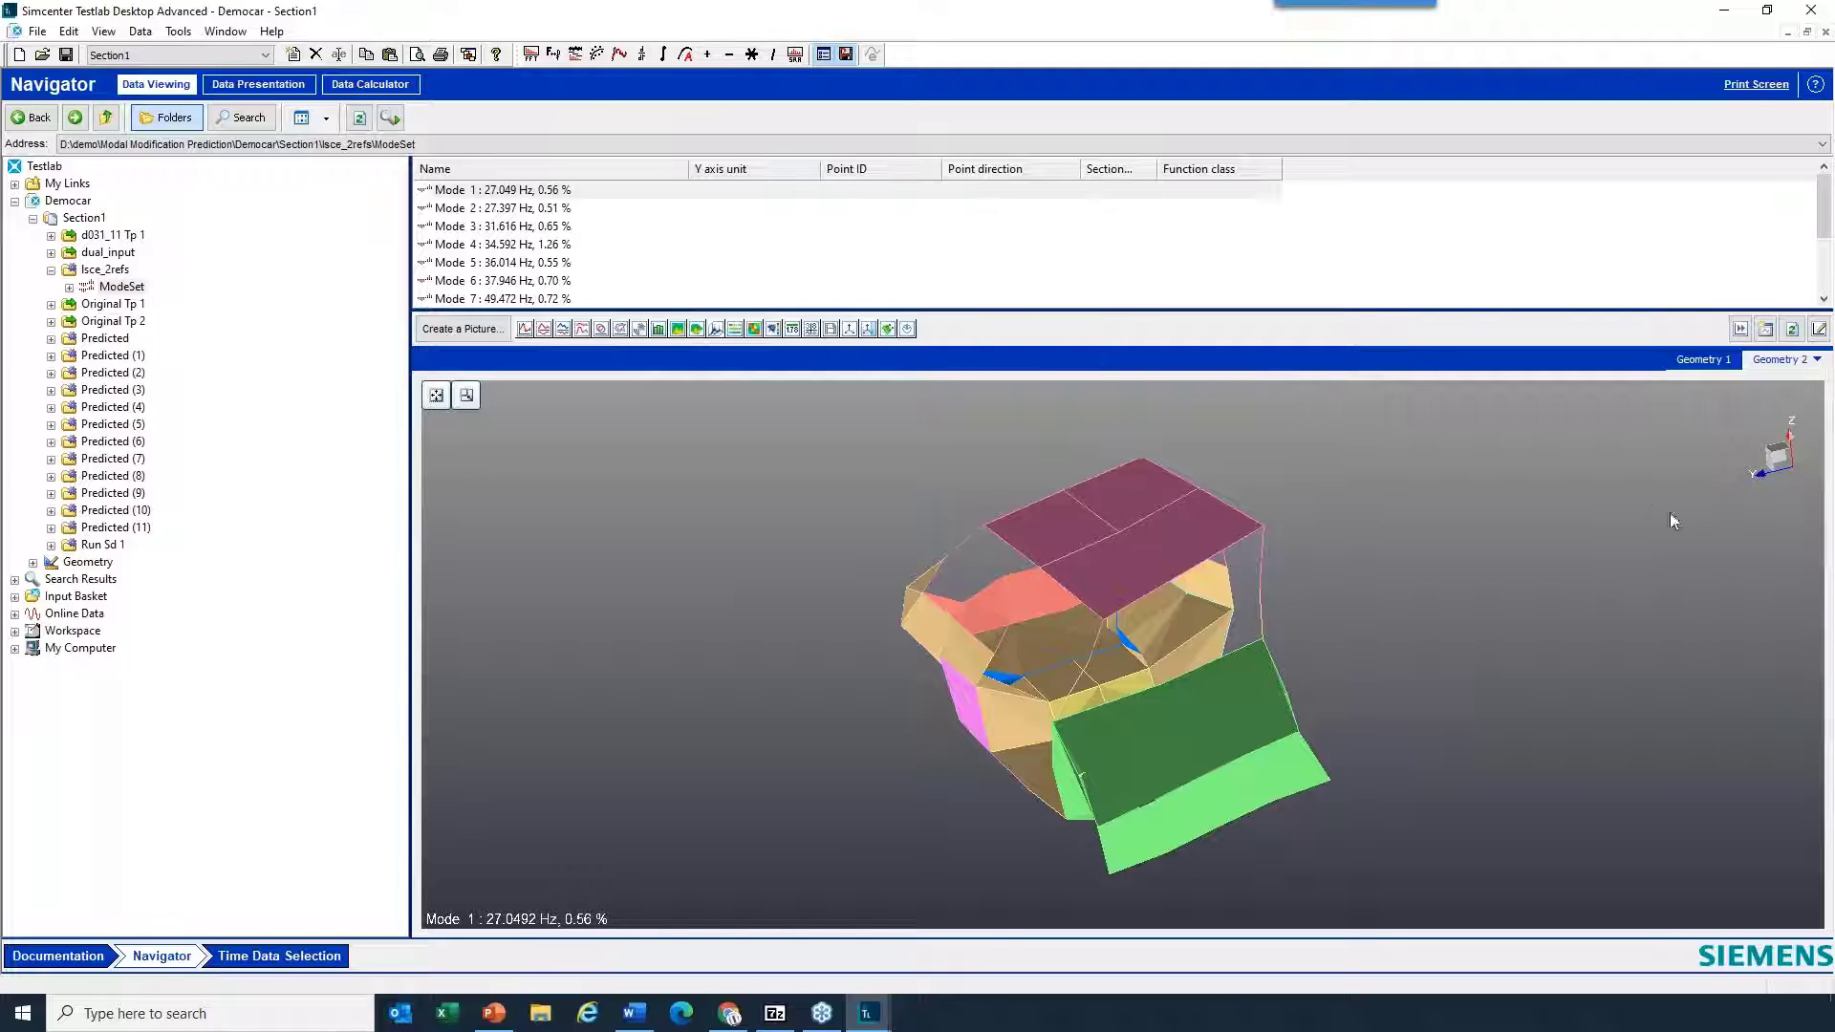
right_click(1585, 516)
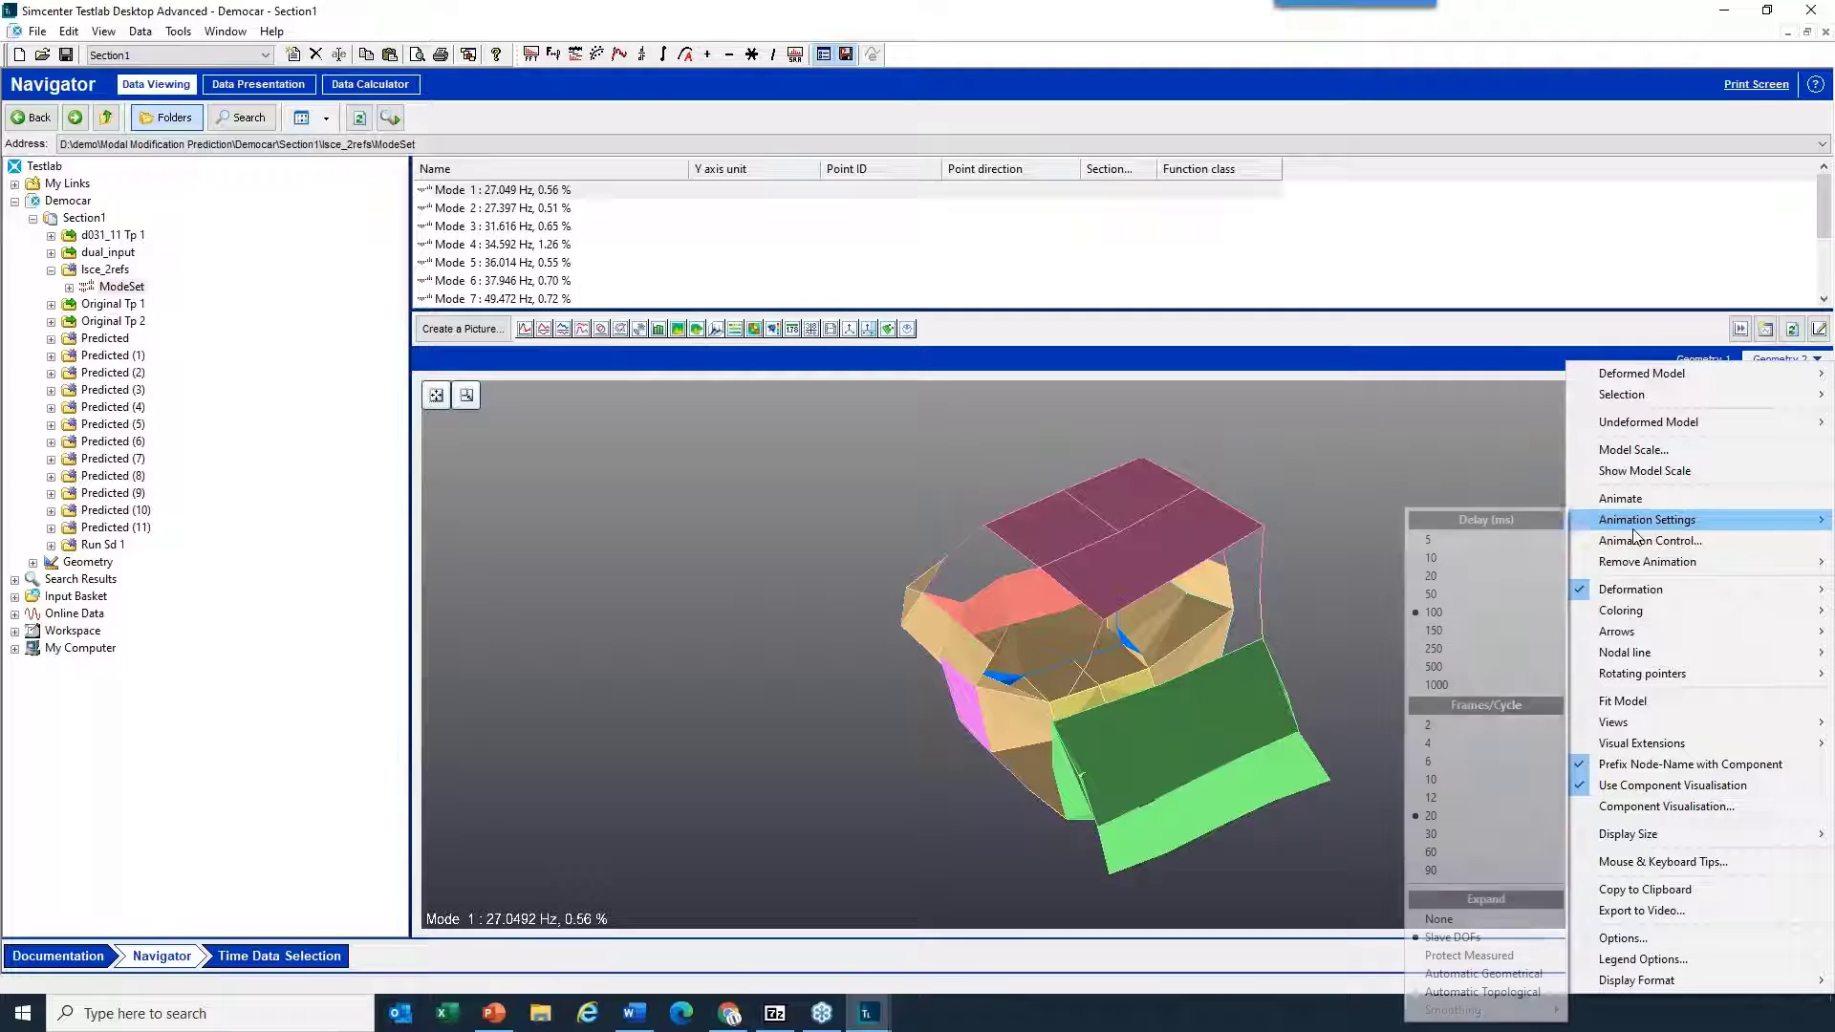
mouse_move(1637, 621)
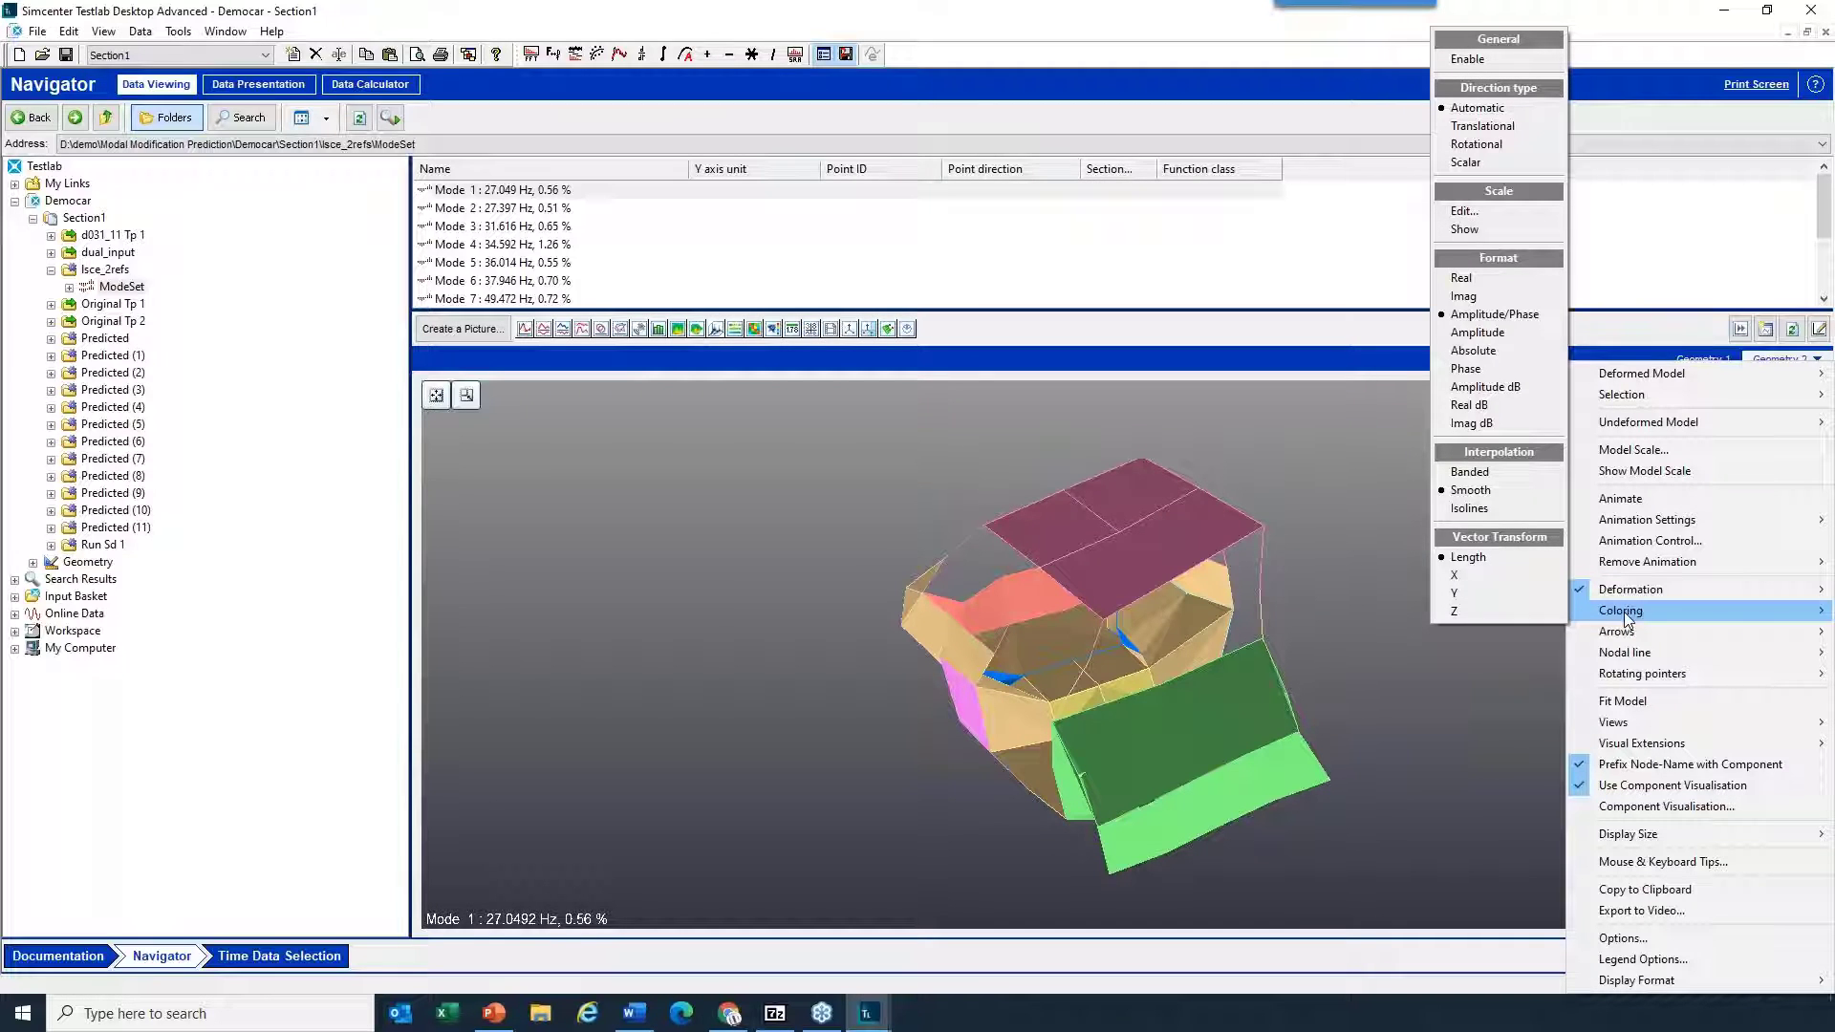
click(1352, 521)
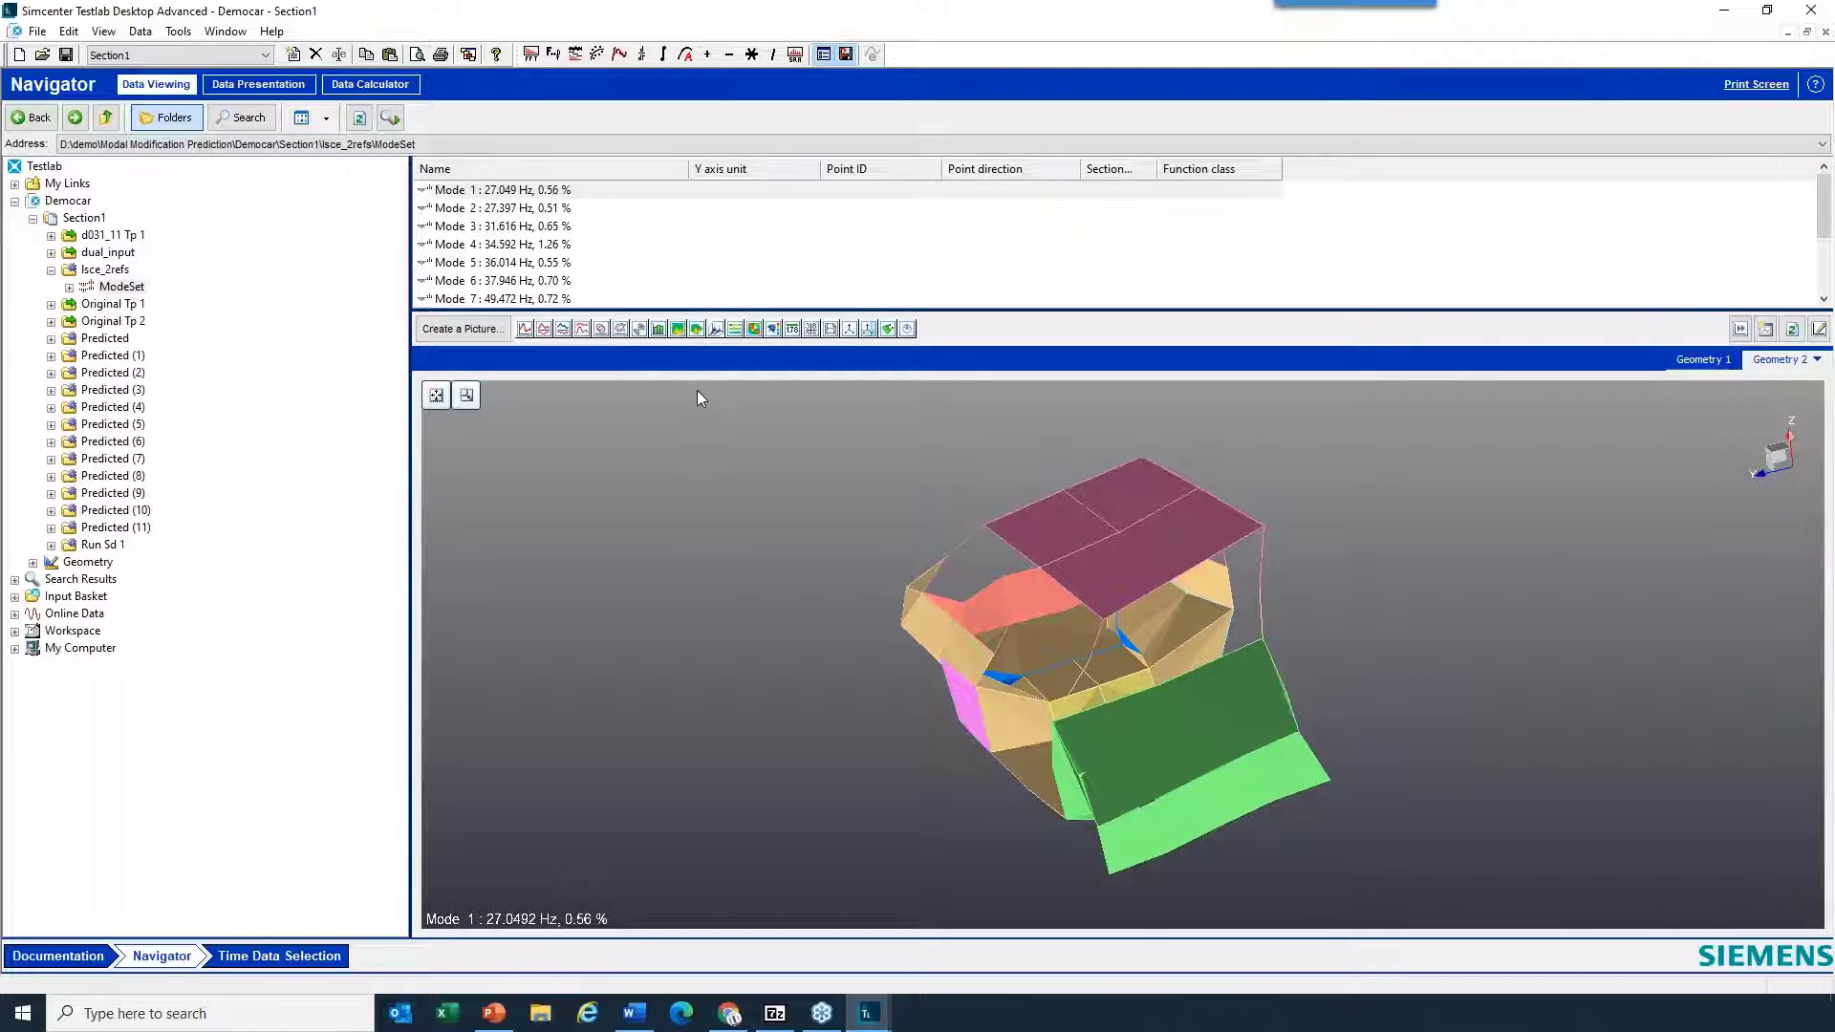
- Switch to the slk_demo Acoustic_Modal project window and enlarge its display area by shrinking the data list and navigation tree
click(226, 32)
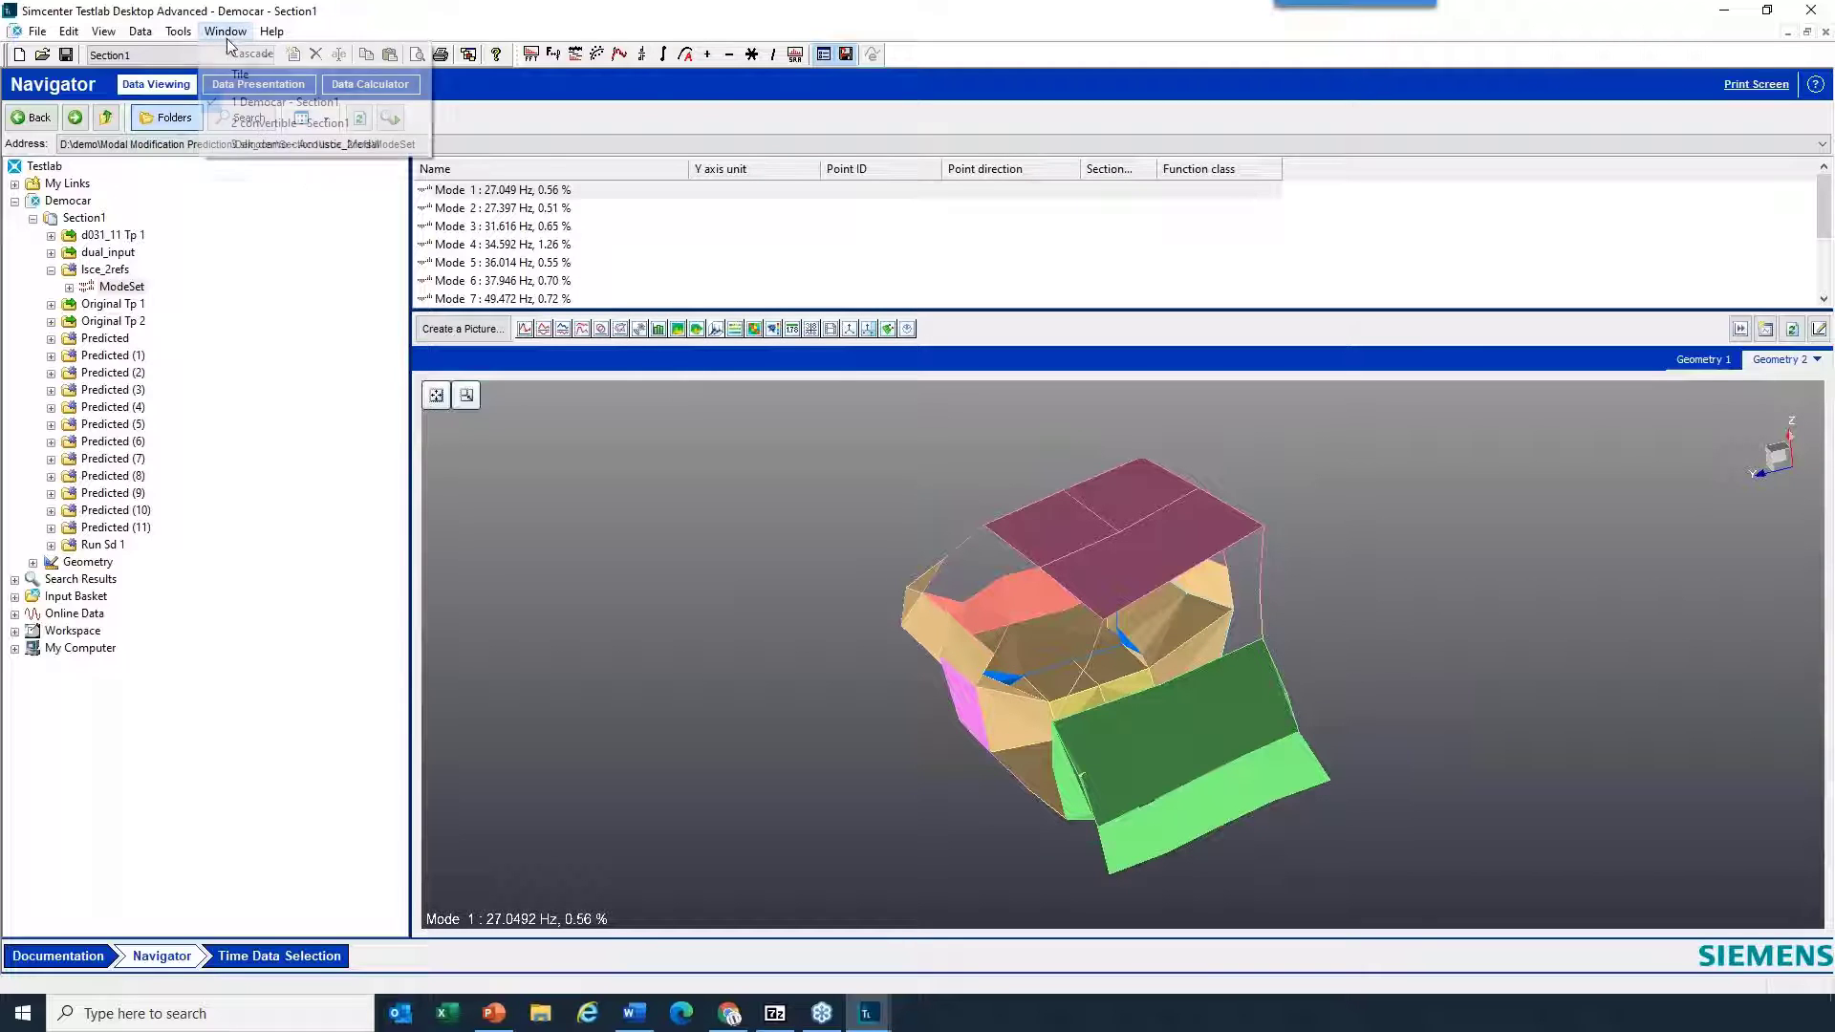
click(303, 145)
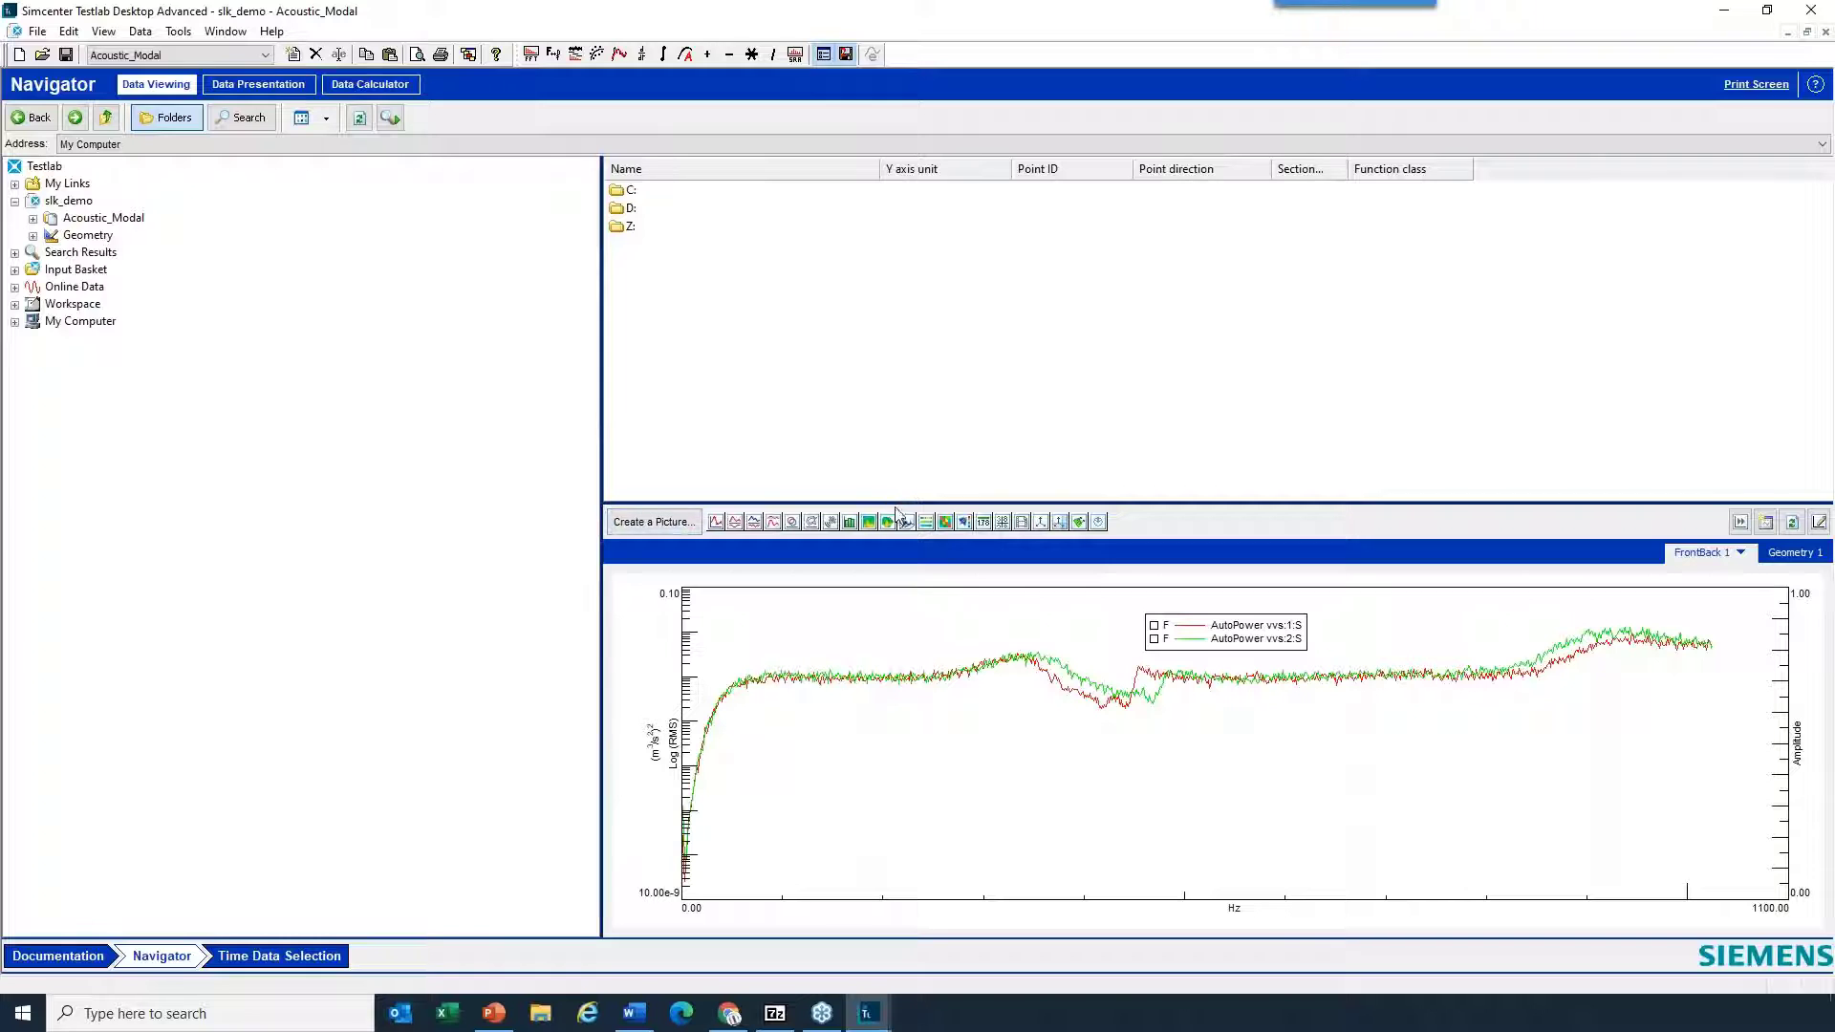
drag(858, 312, 856, 303)
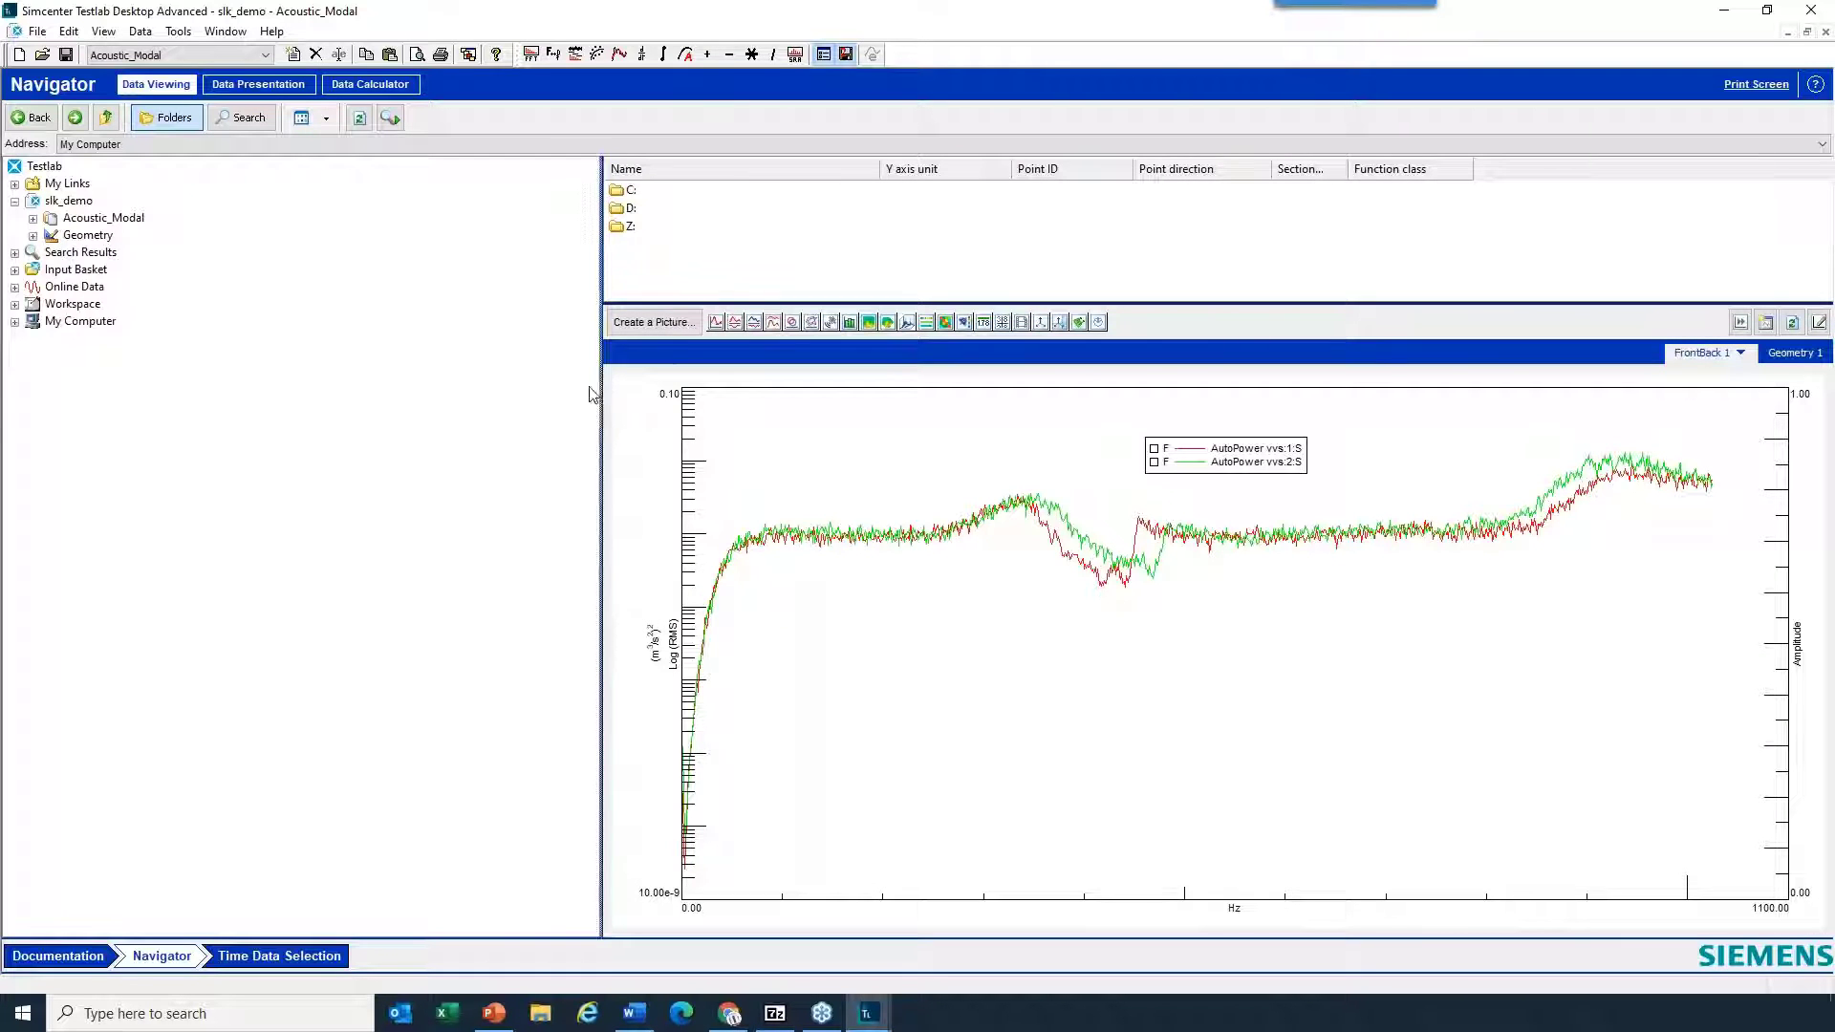
drag(335, 392, 315, 390)
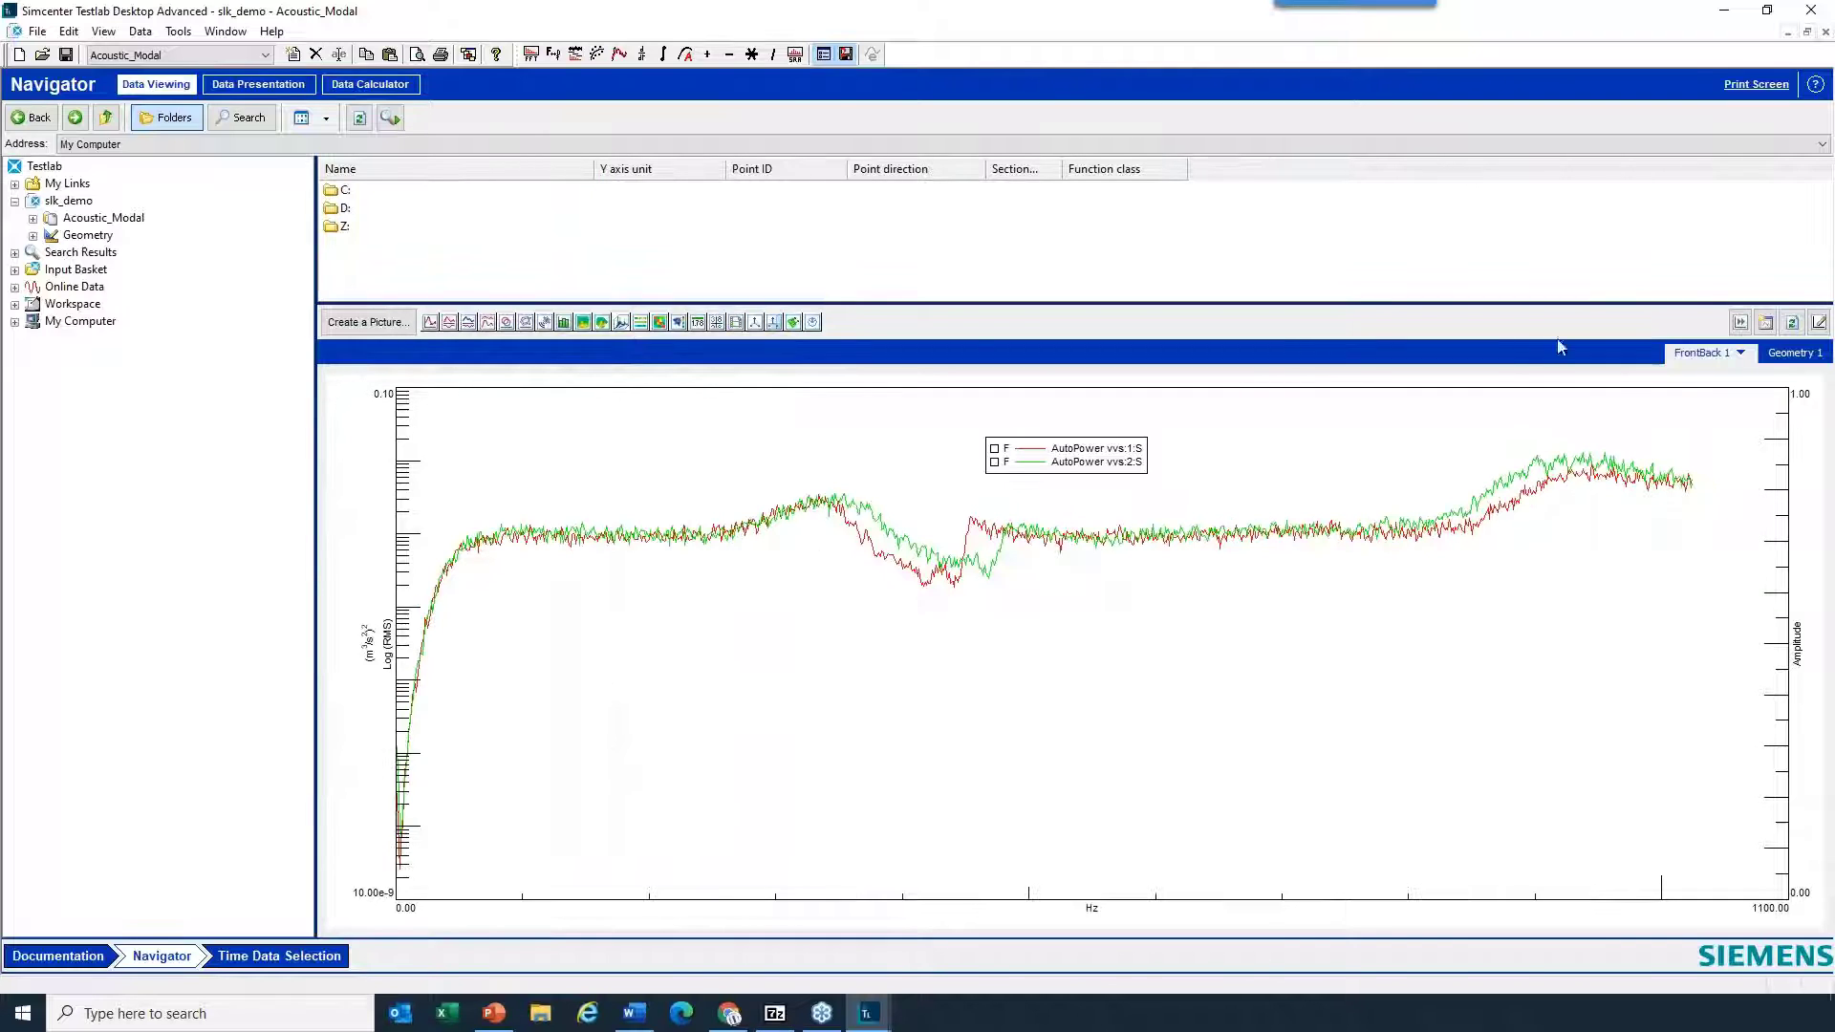
- Show the Geometry 1 display with the Mode 1 acoustic animation inside the car wireframe
click(1791, 355)
scroll(1143, 640, up, 6)
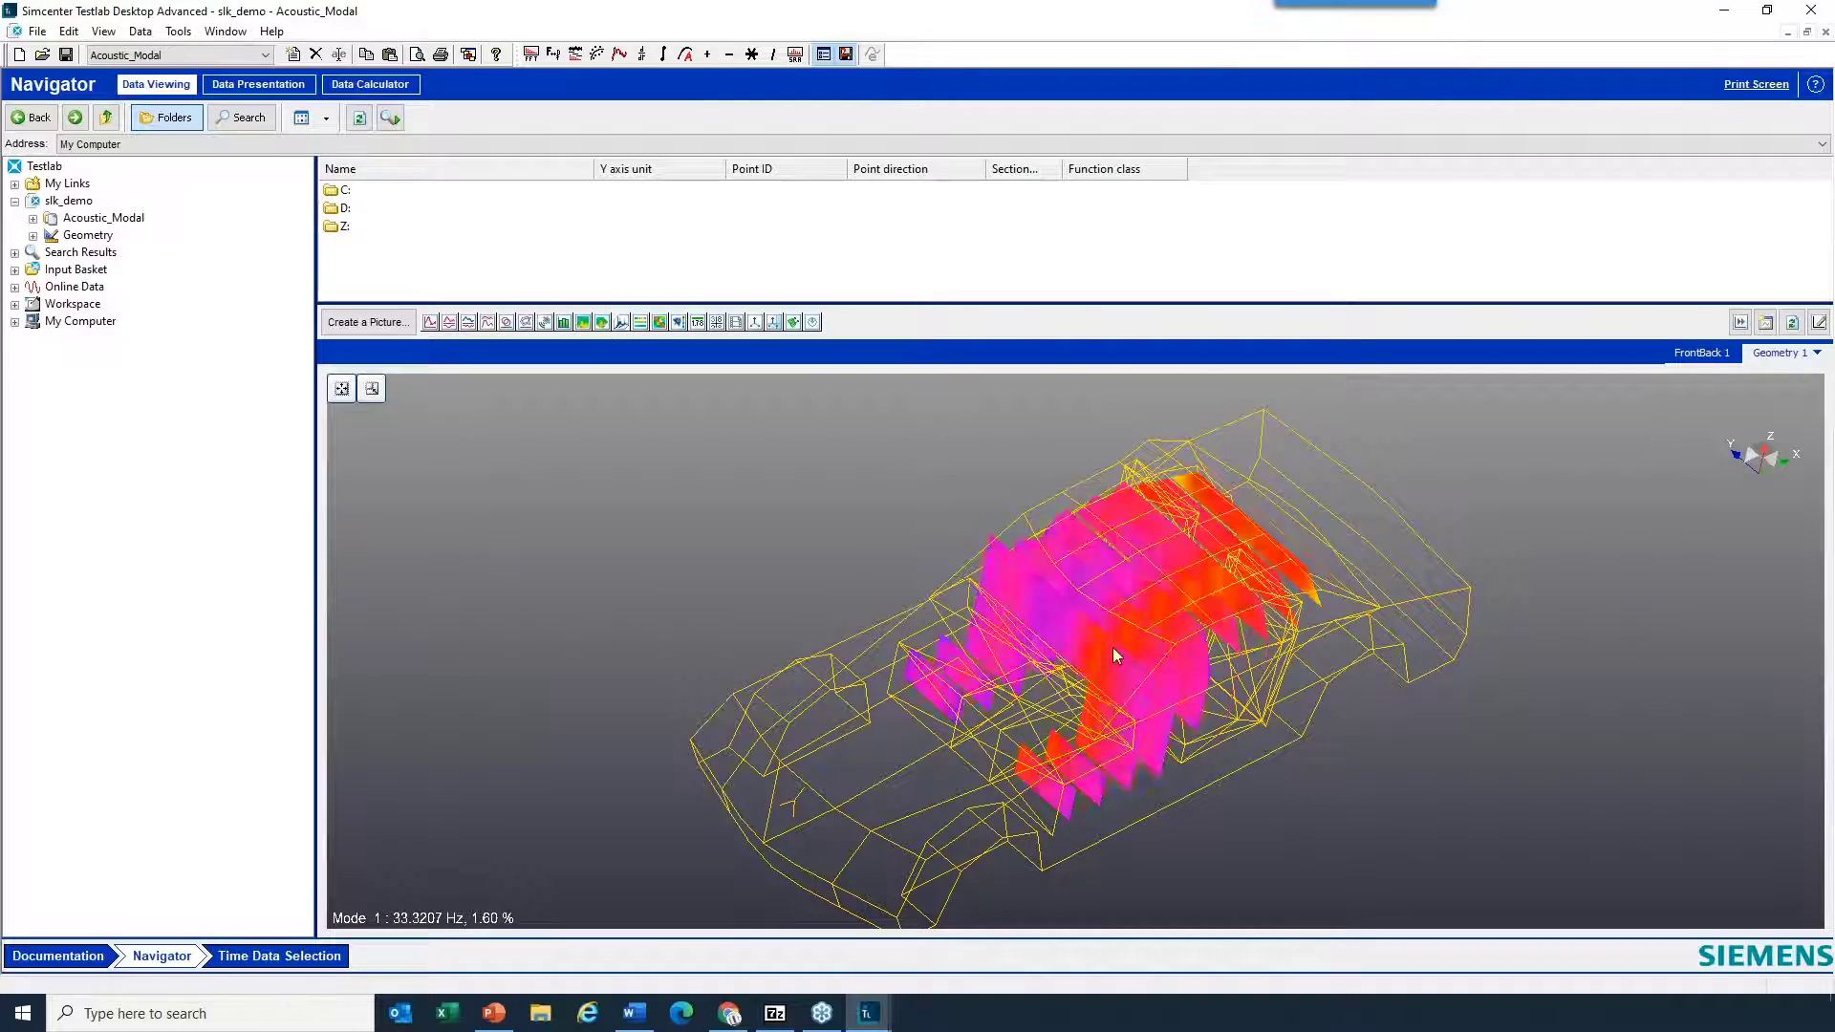
drag(1108, 652, 1269, 564)
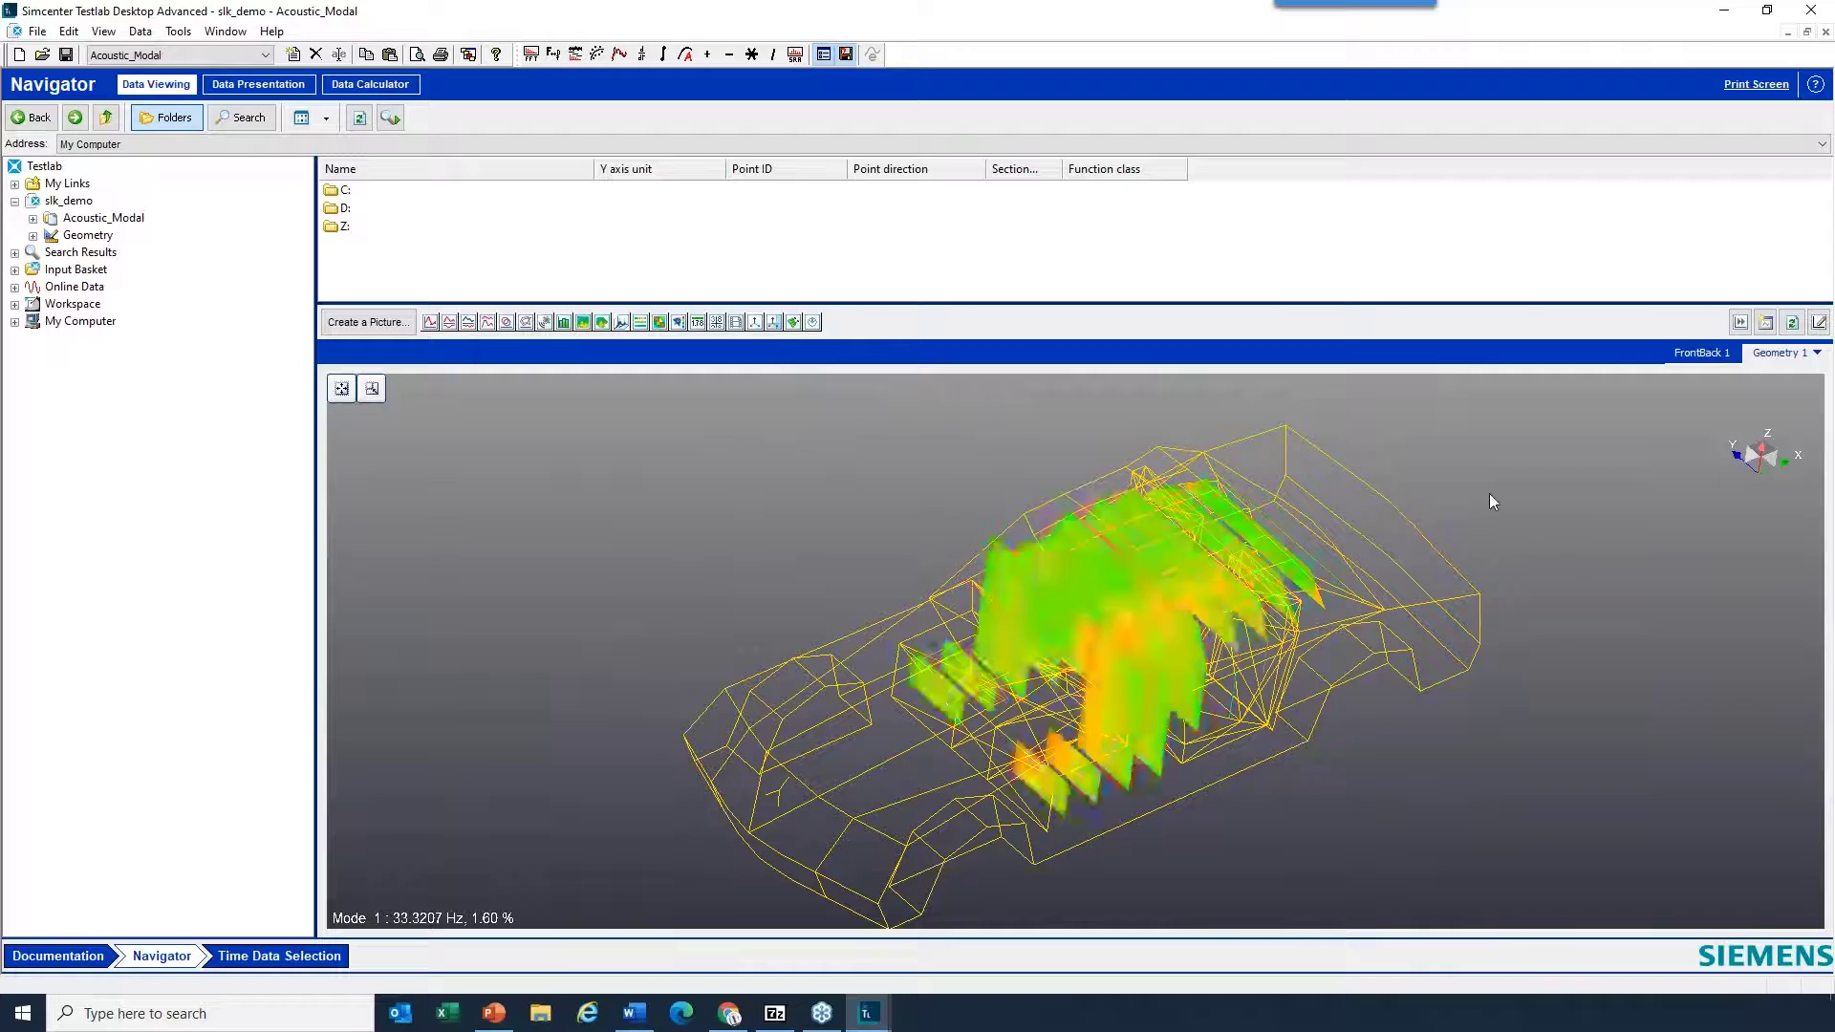
- Enable deformation on the Mode 1 acoustic animation to demonstrate it, and turn deformation off again
right_click(1489, 493)
mouse_move(1567, 595)
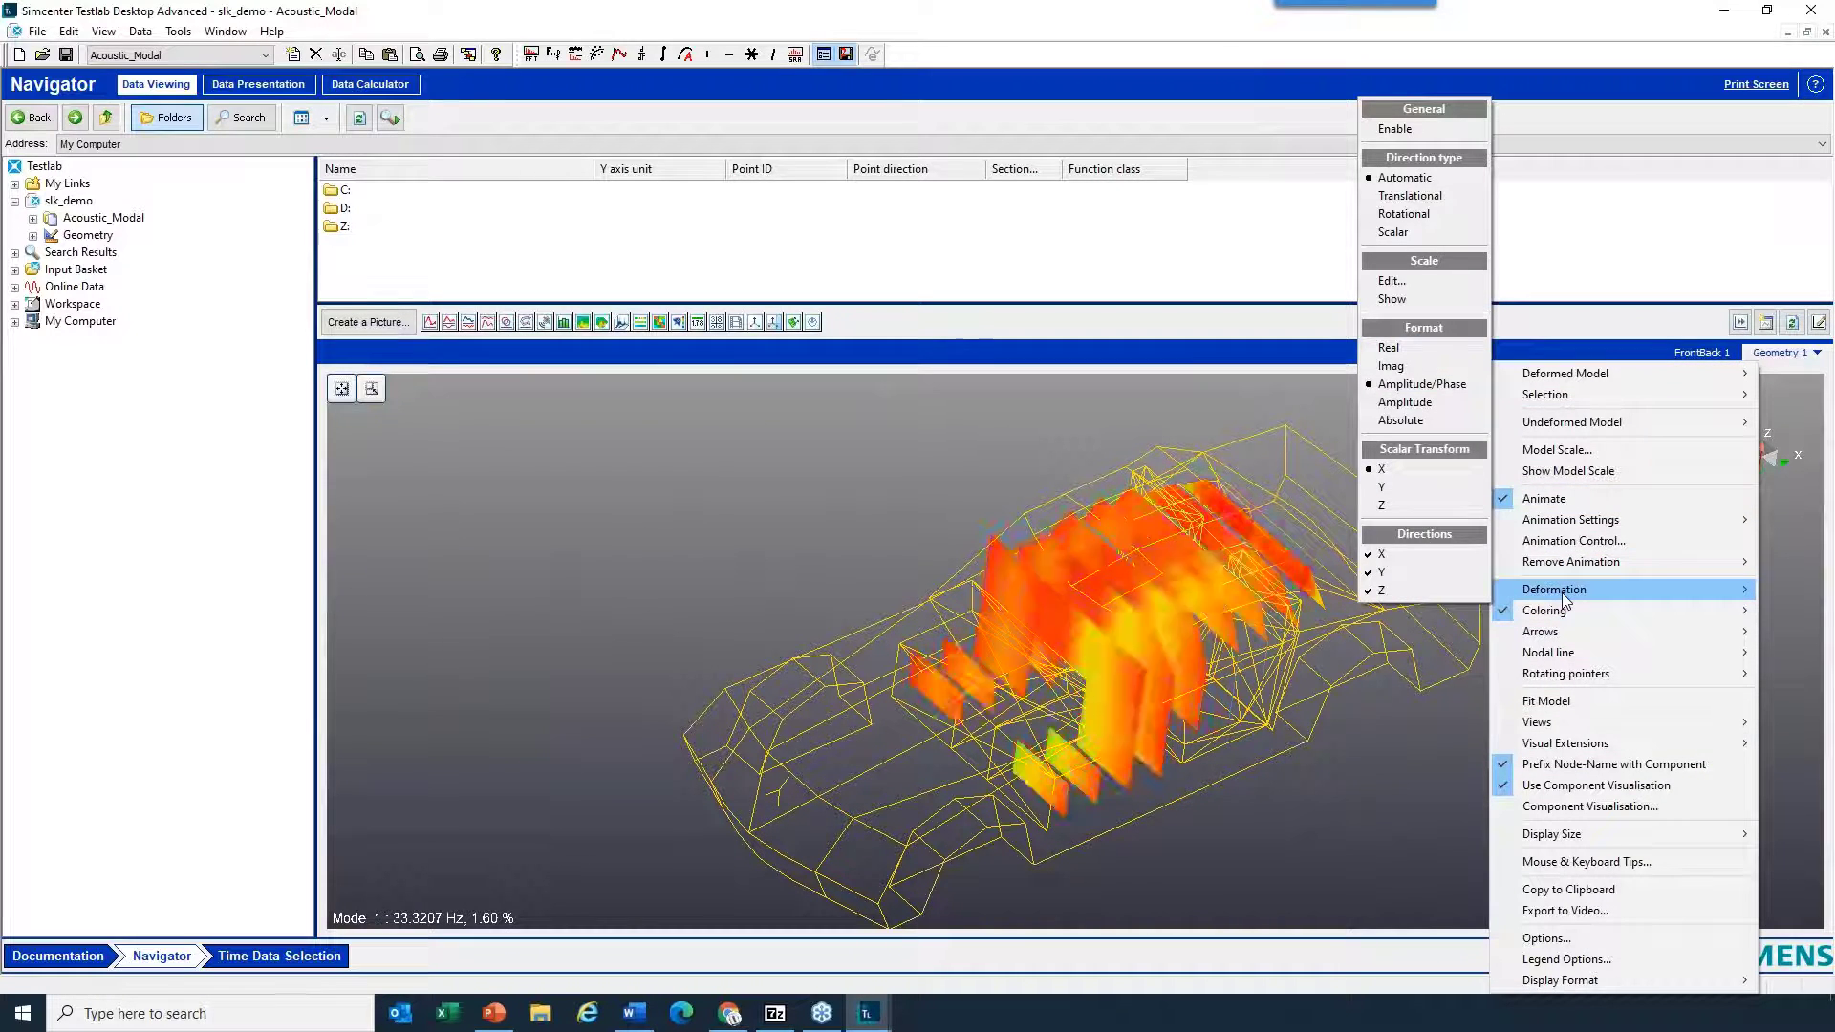
click(1432, 129)
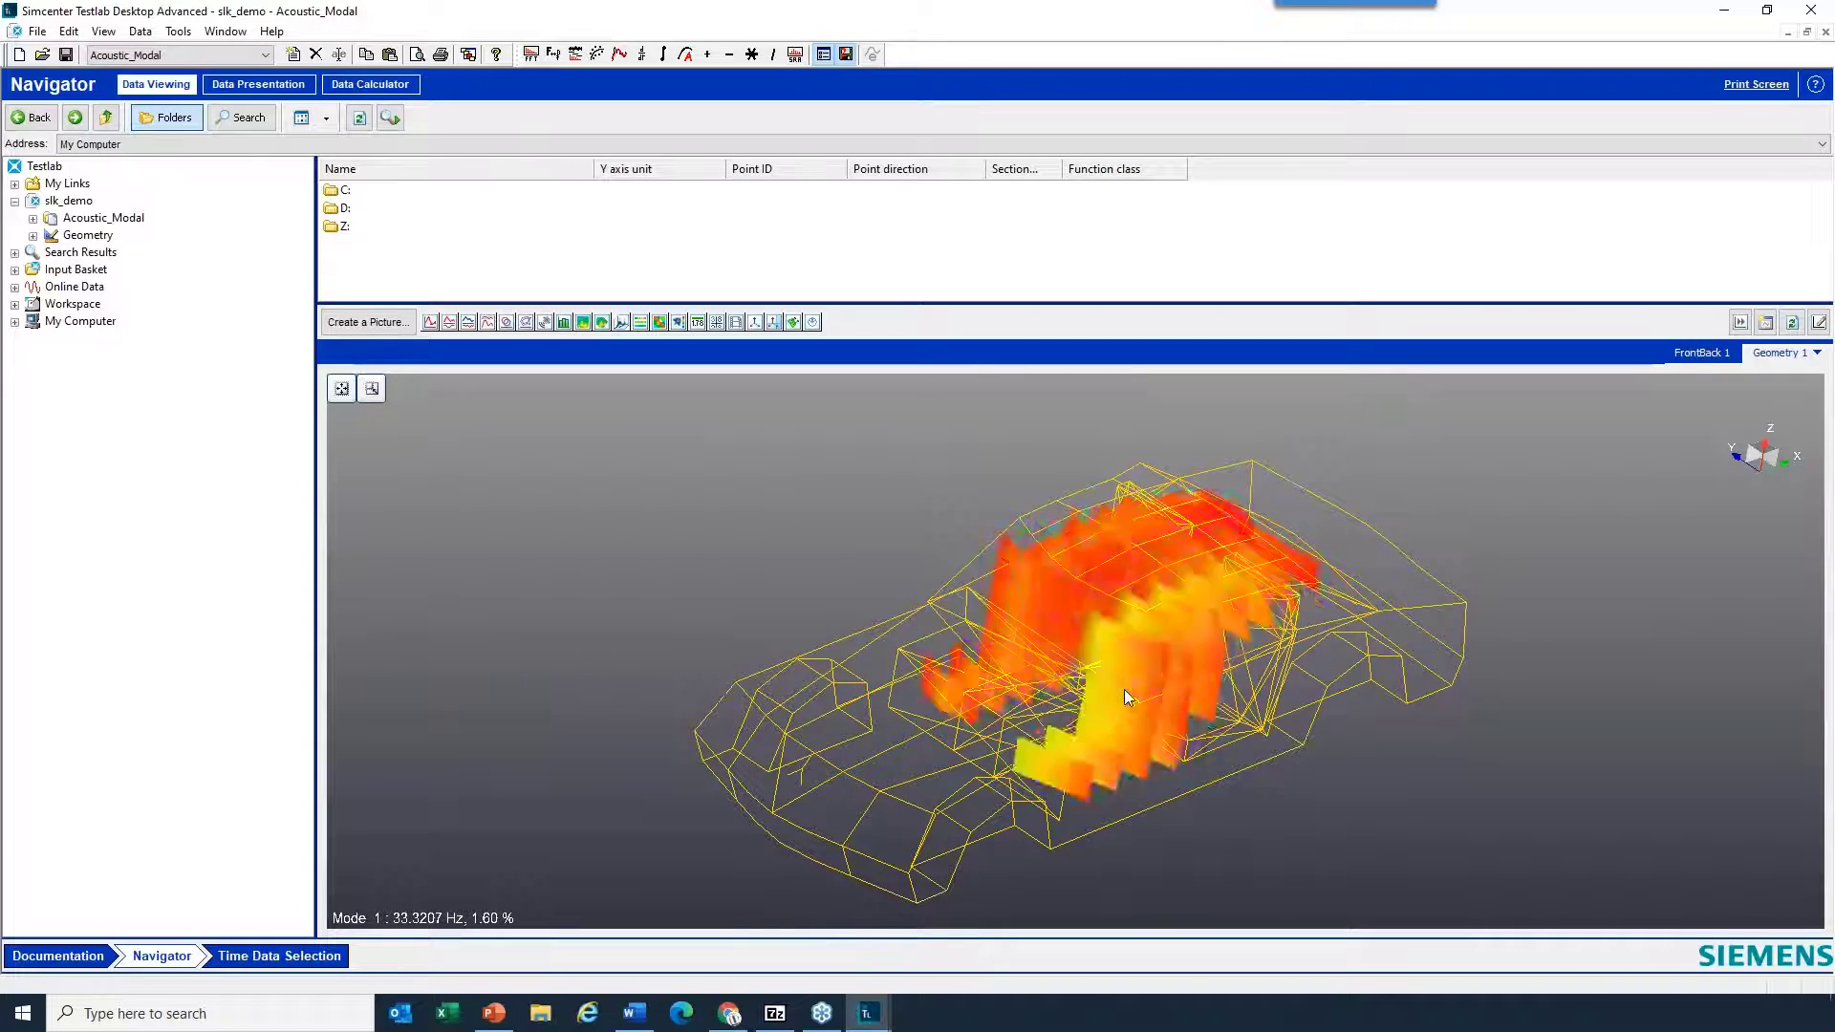
right_click(1545, 542)
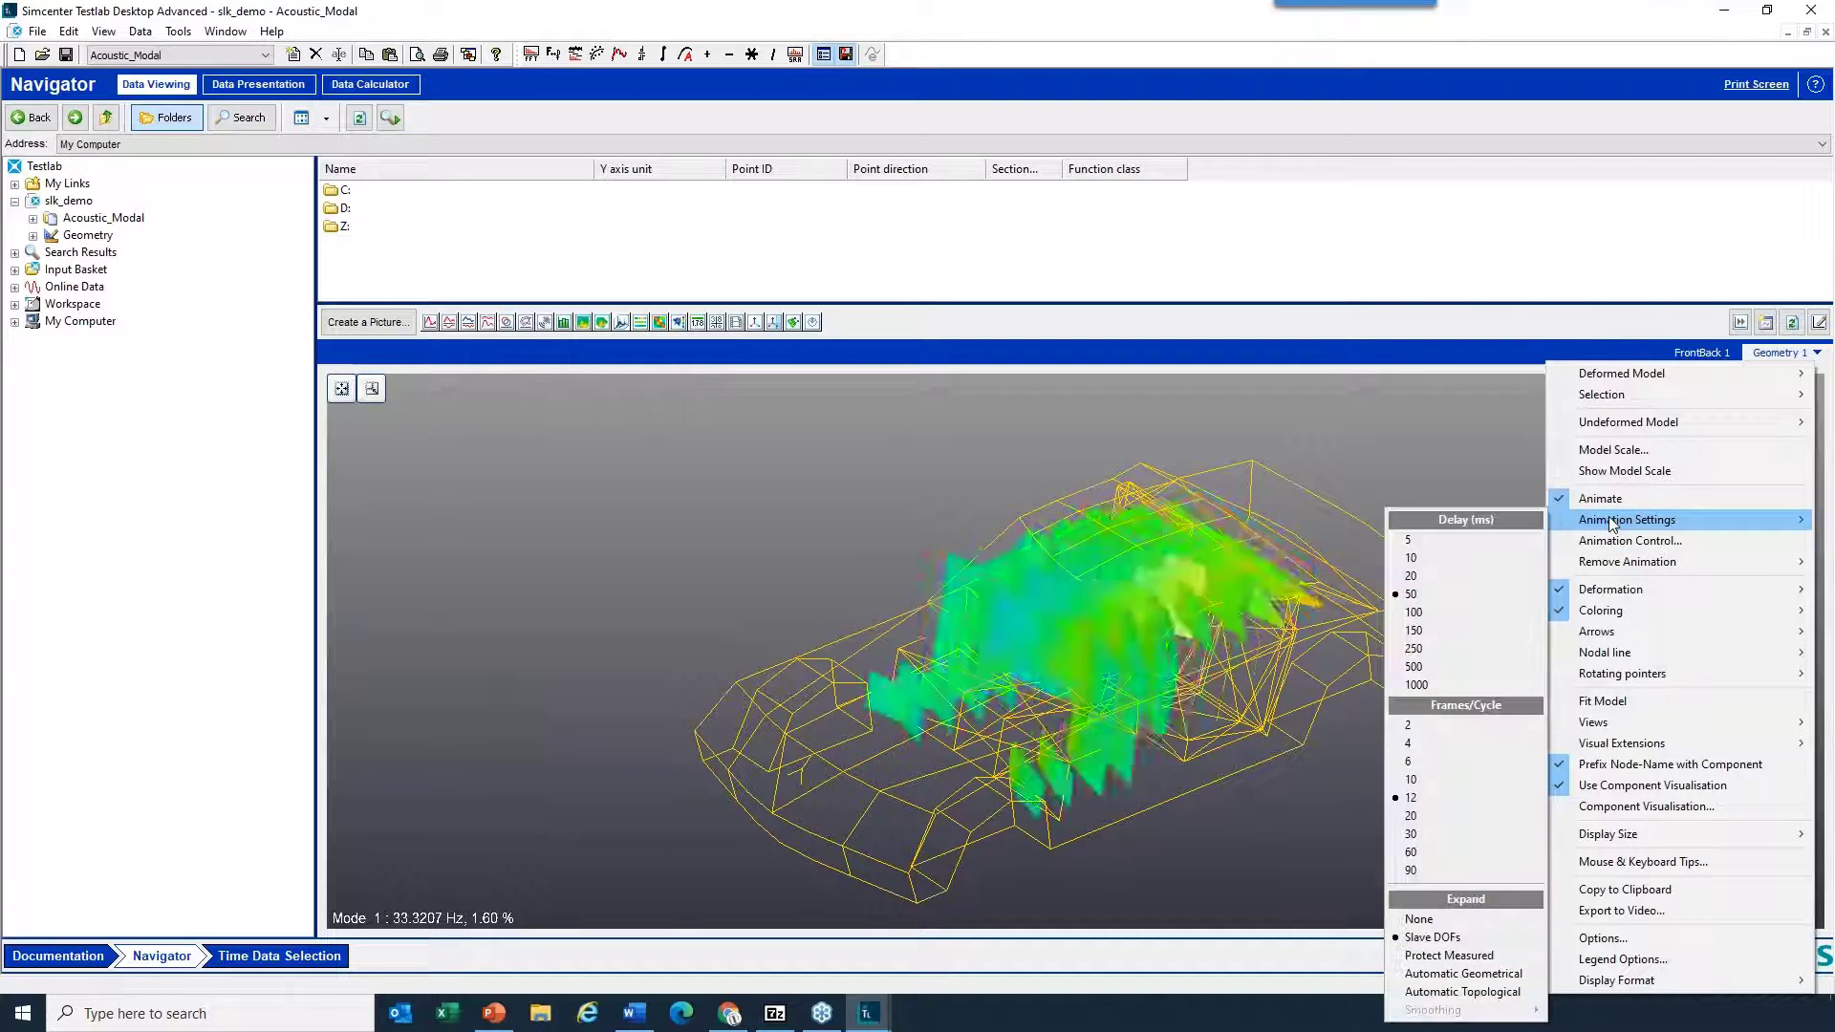
mouse_move(1613, 592)
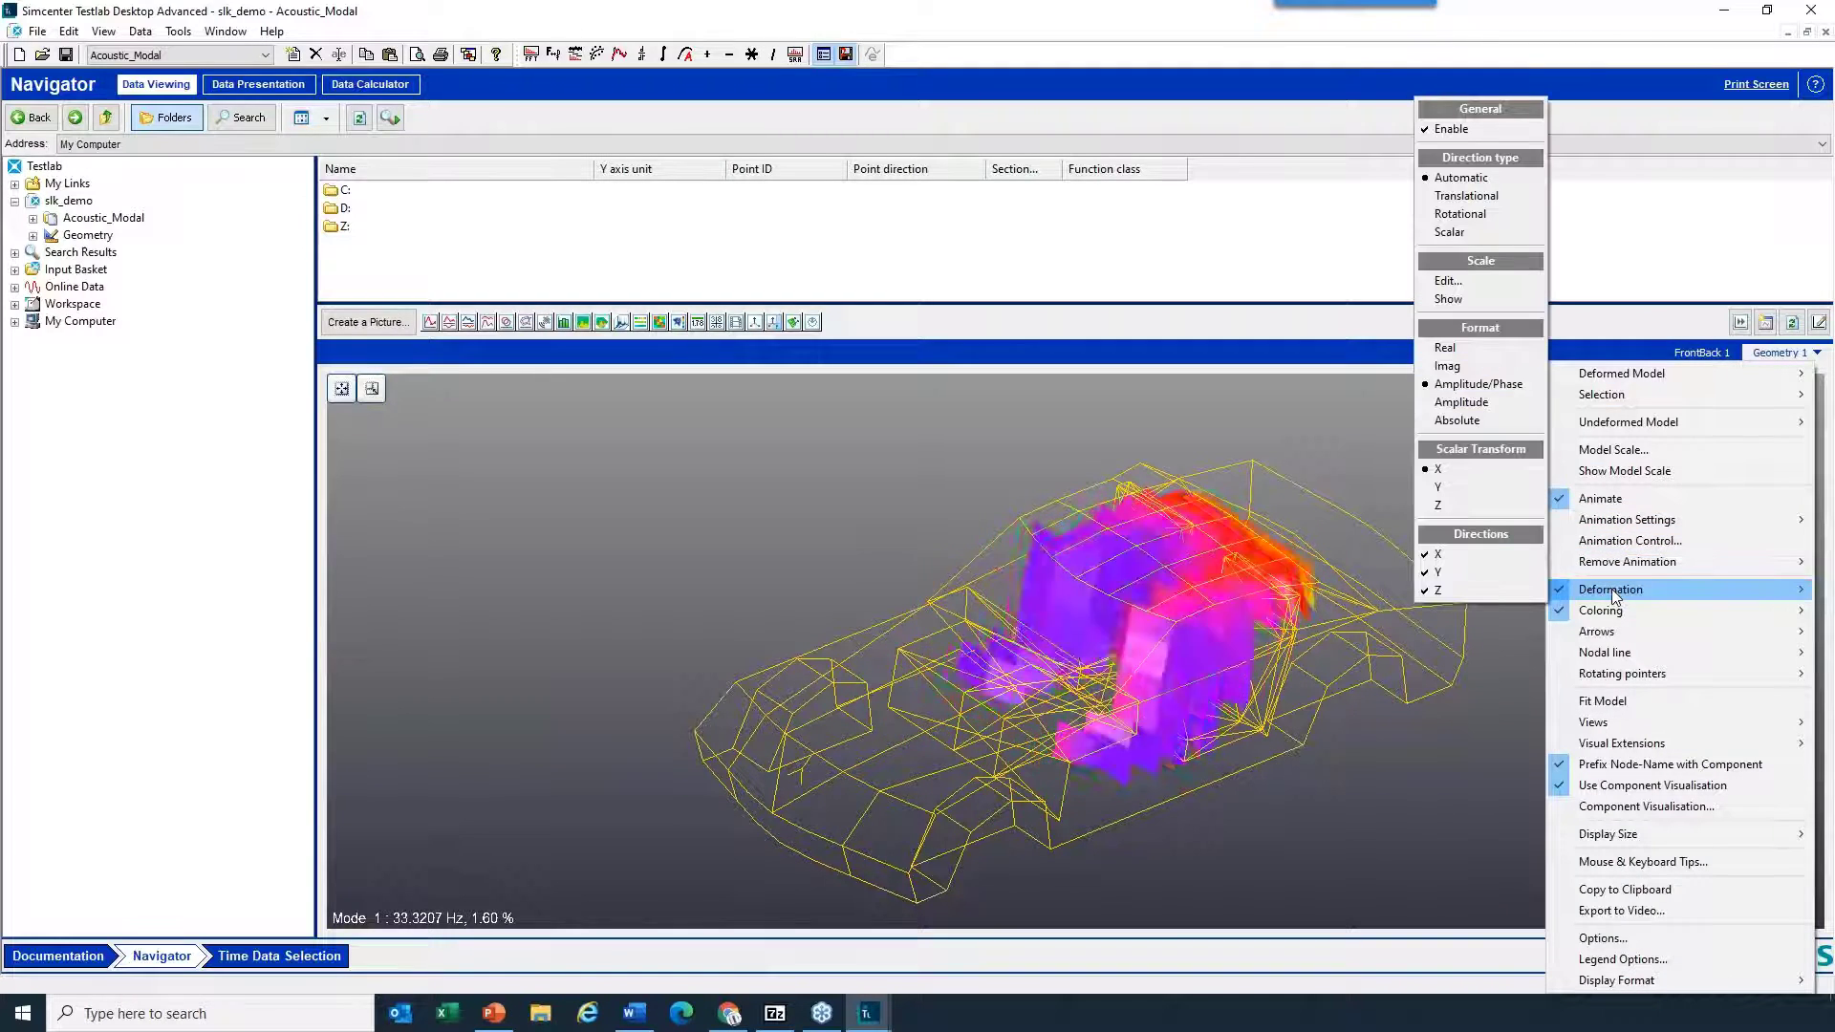
click(1479, 131)
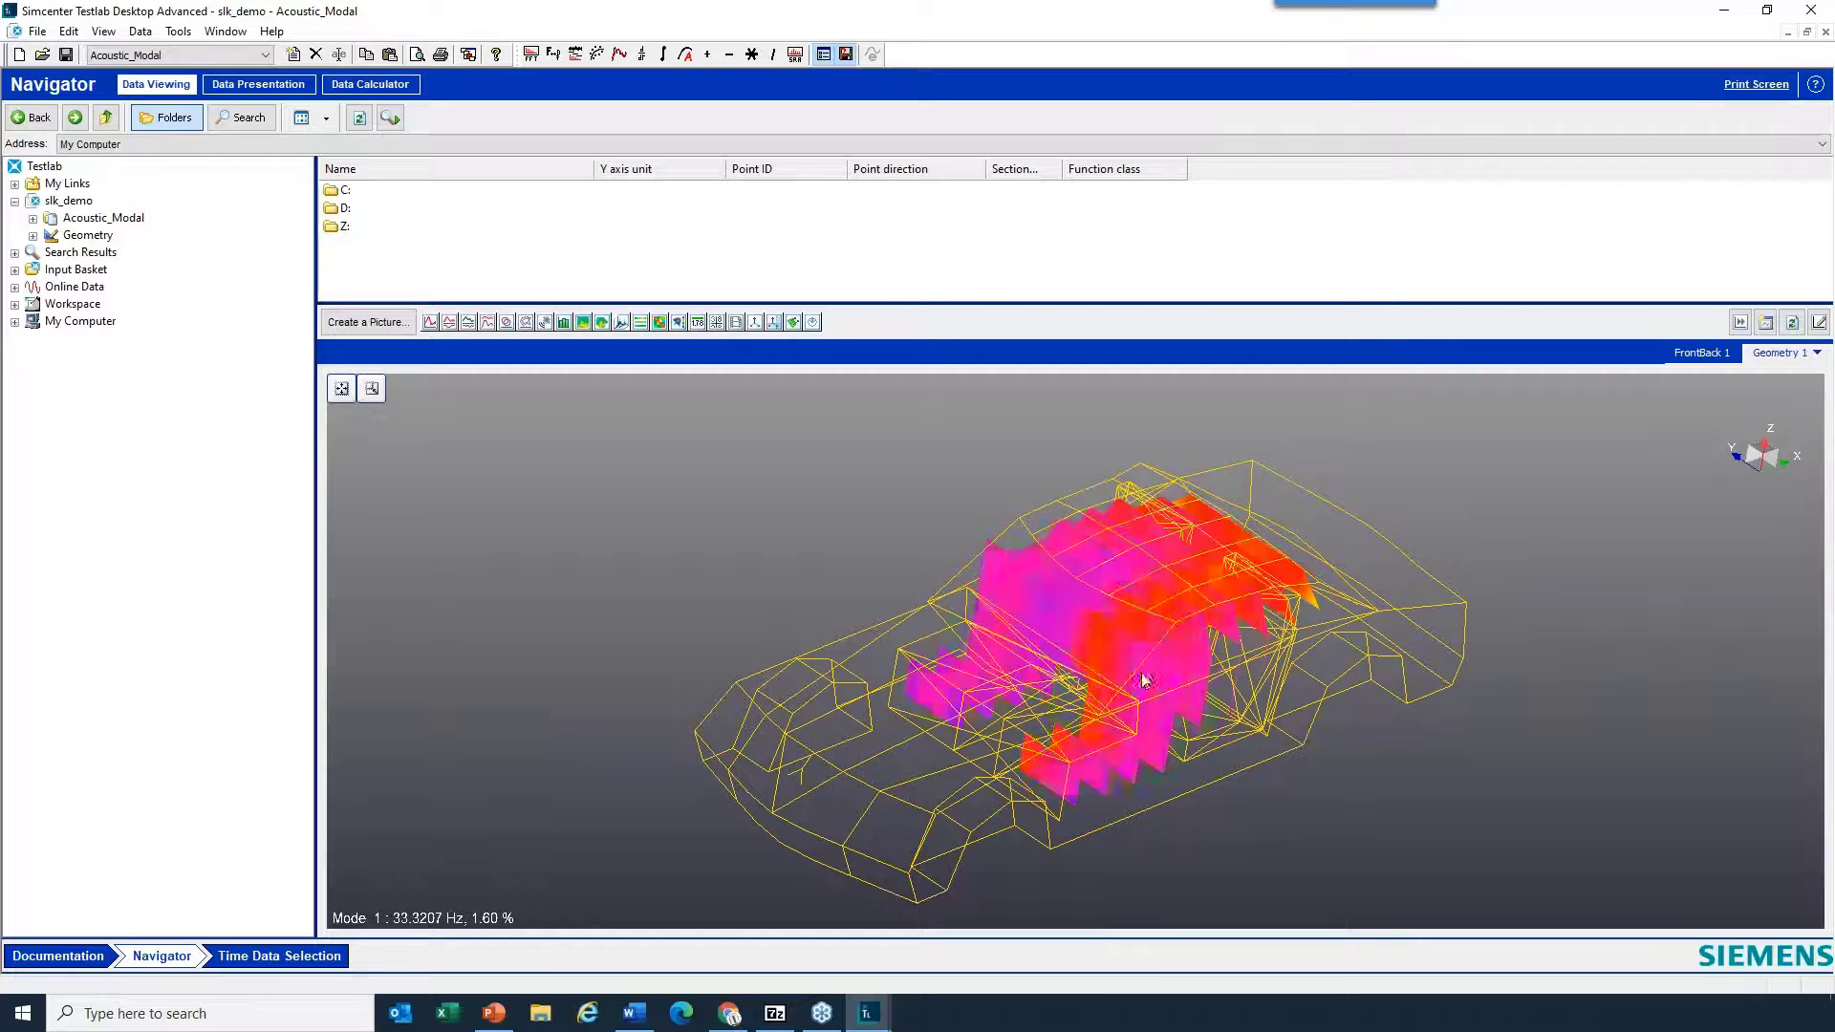
- Set the coloring format of the Mode 1 acoustic animation to Absolute and inspect the colored cavity slices up close
click(1783, 353)
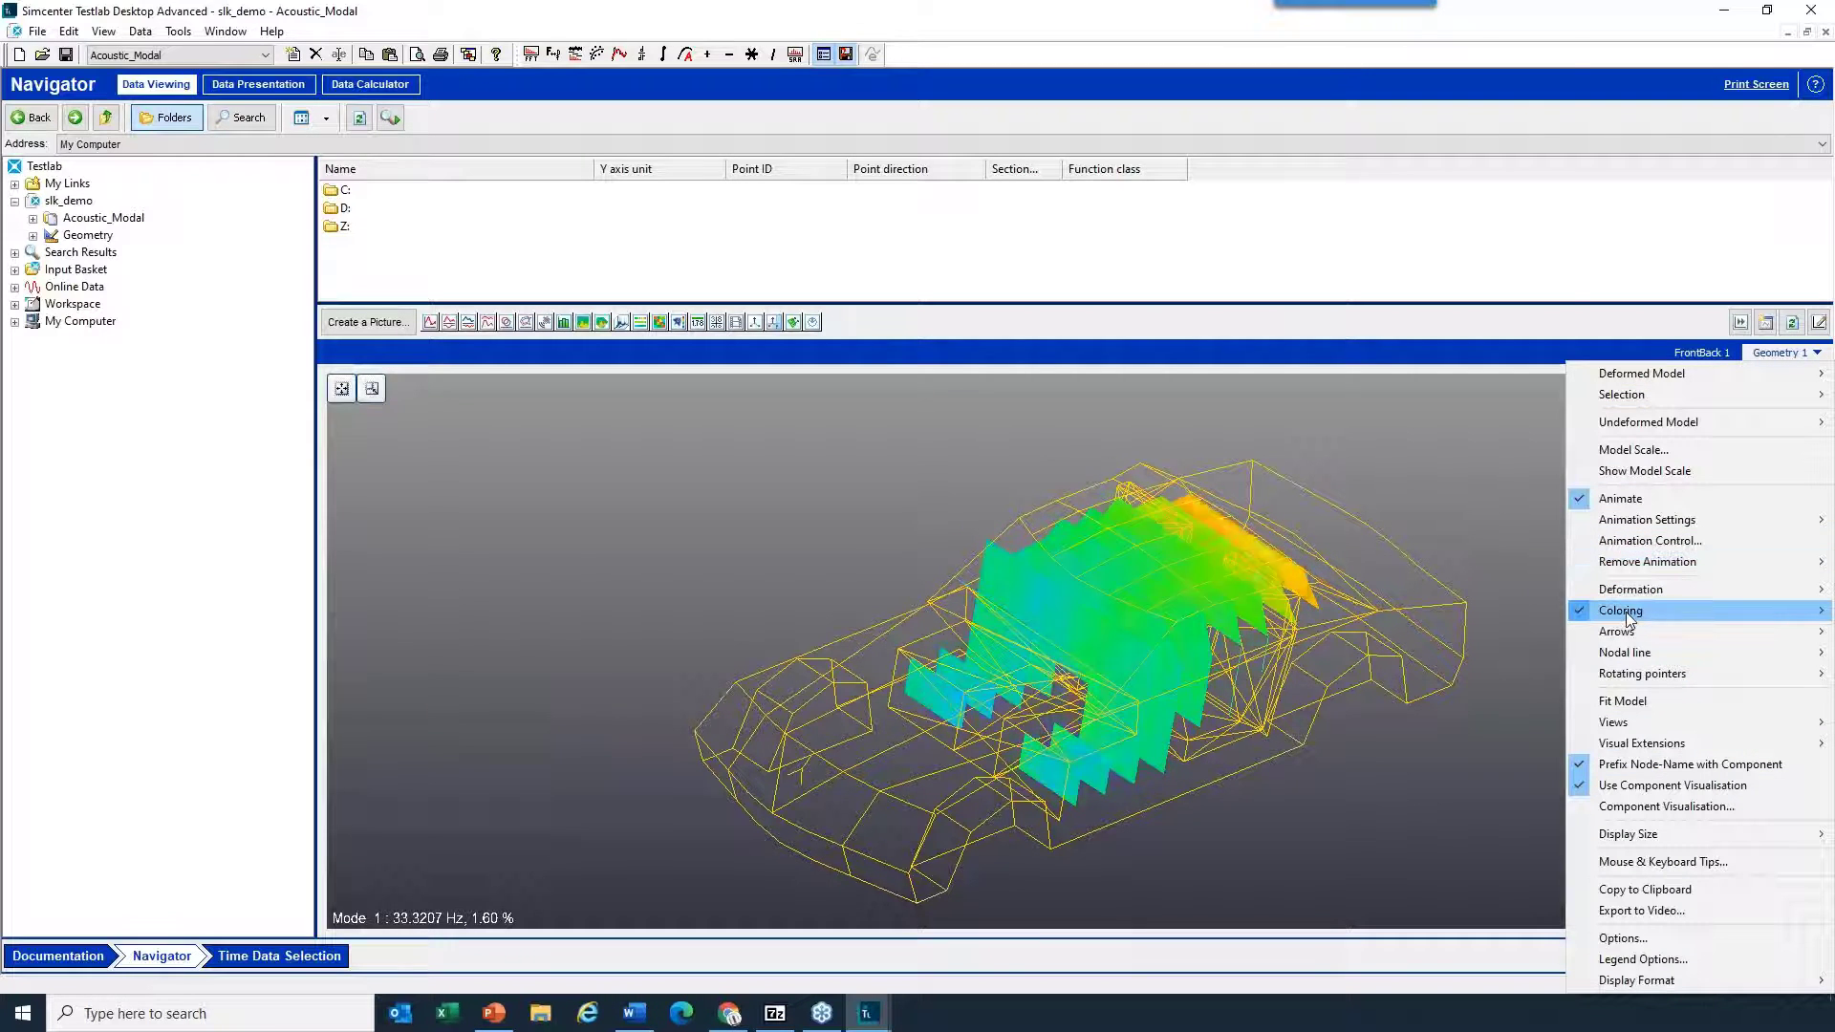
mouse_move(1625, 612)
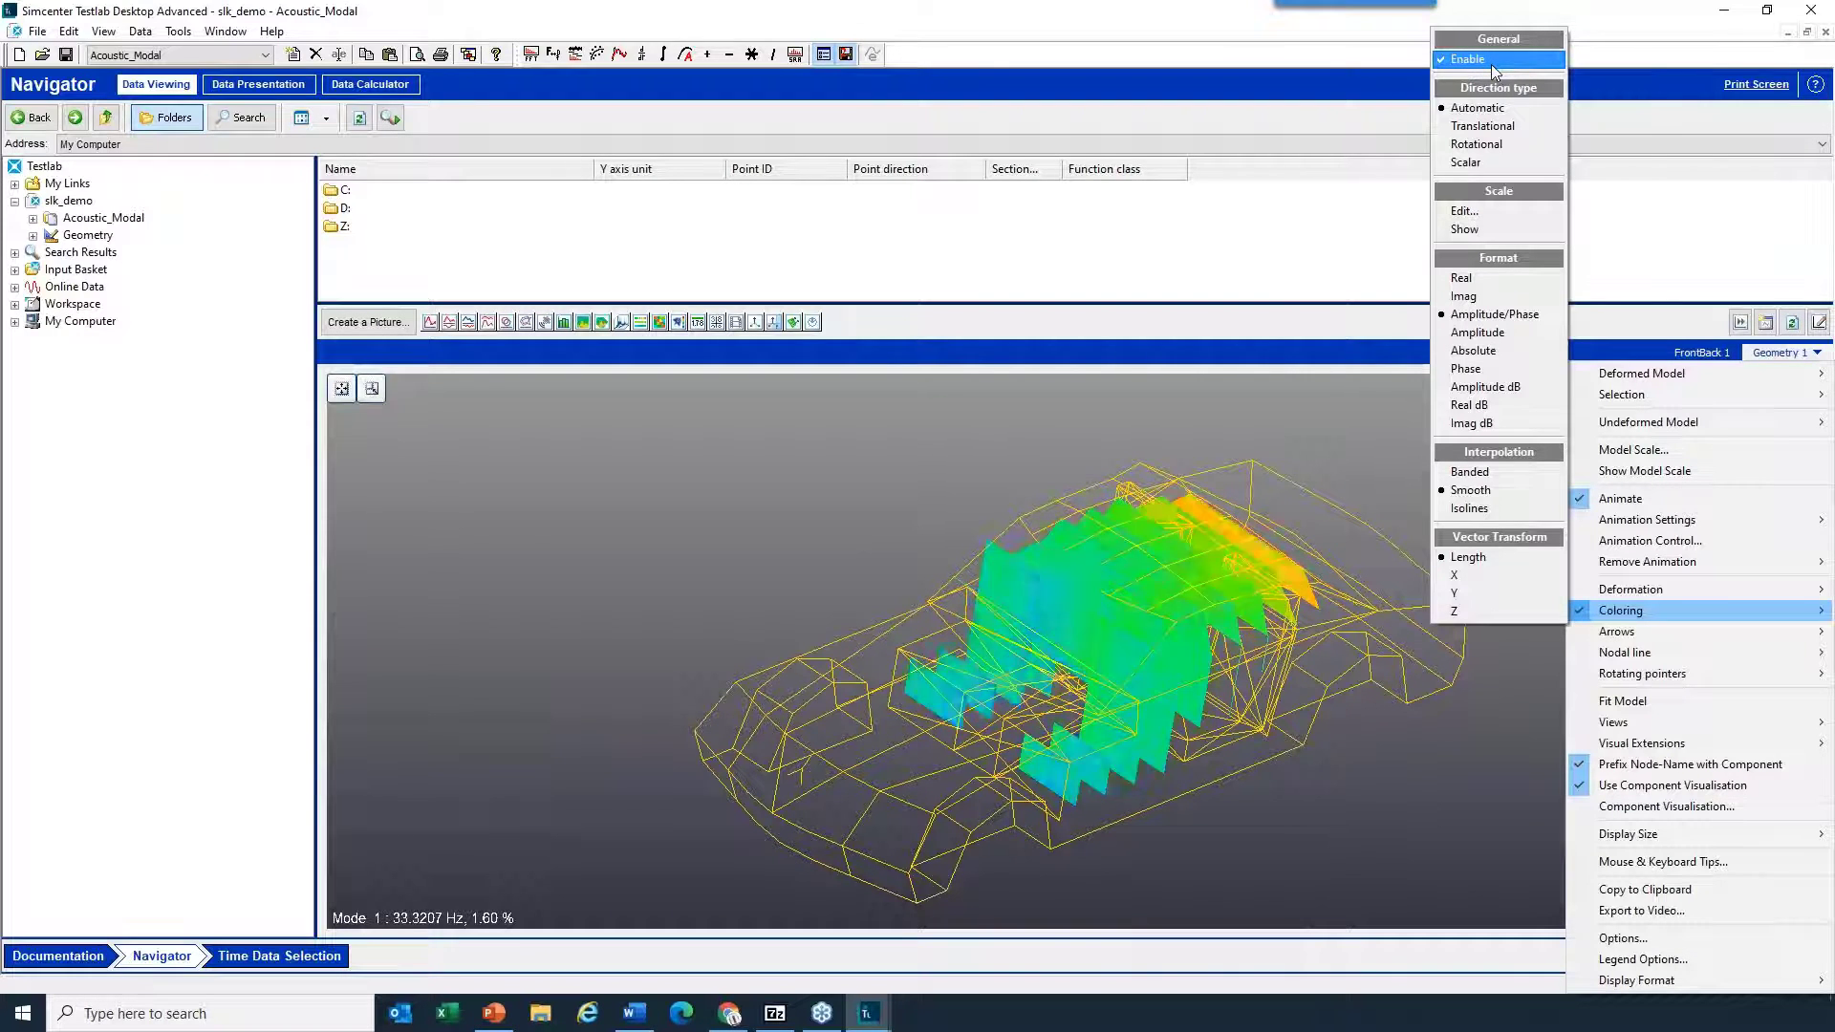
click(1495, 357)
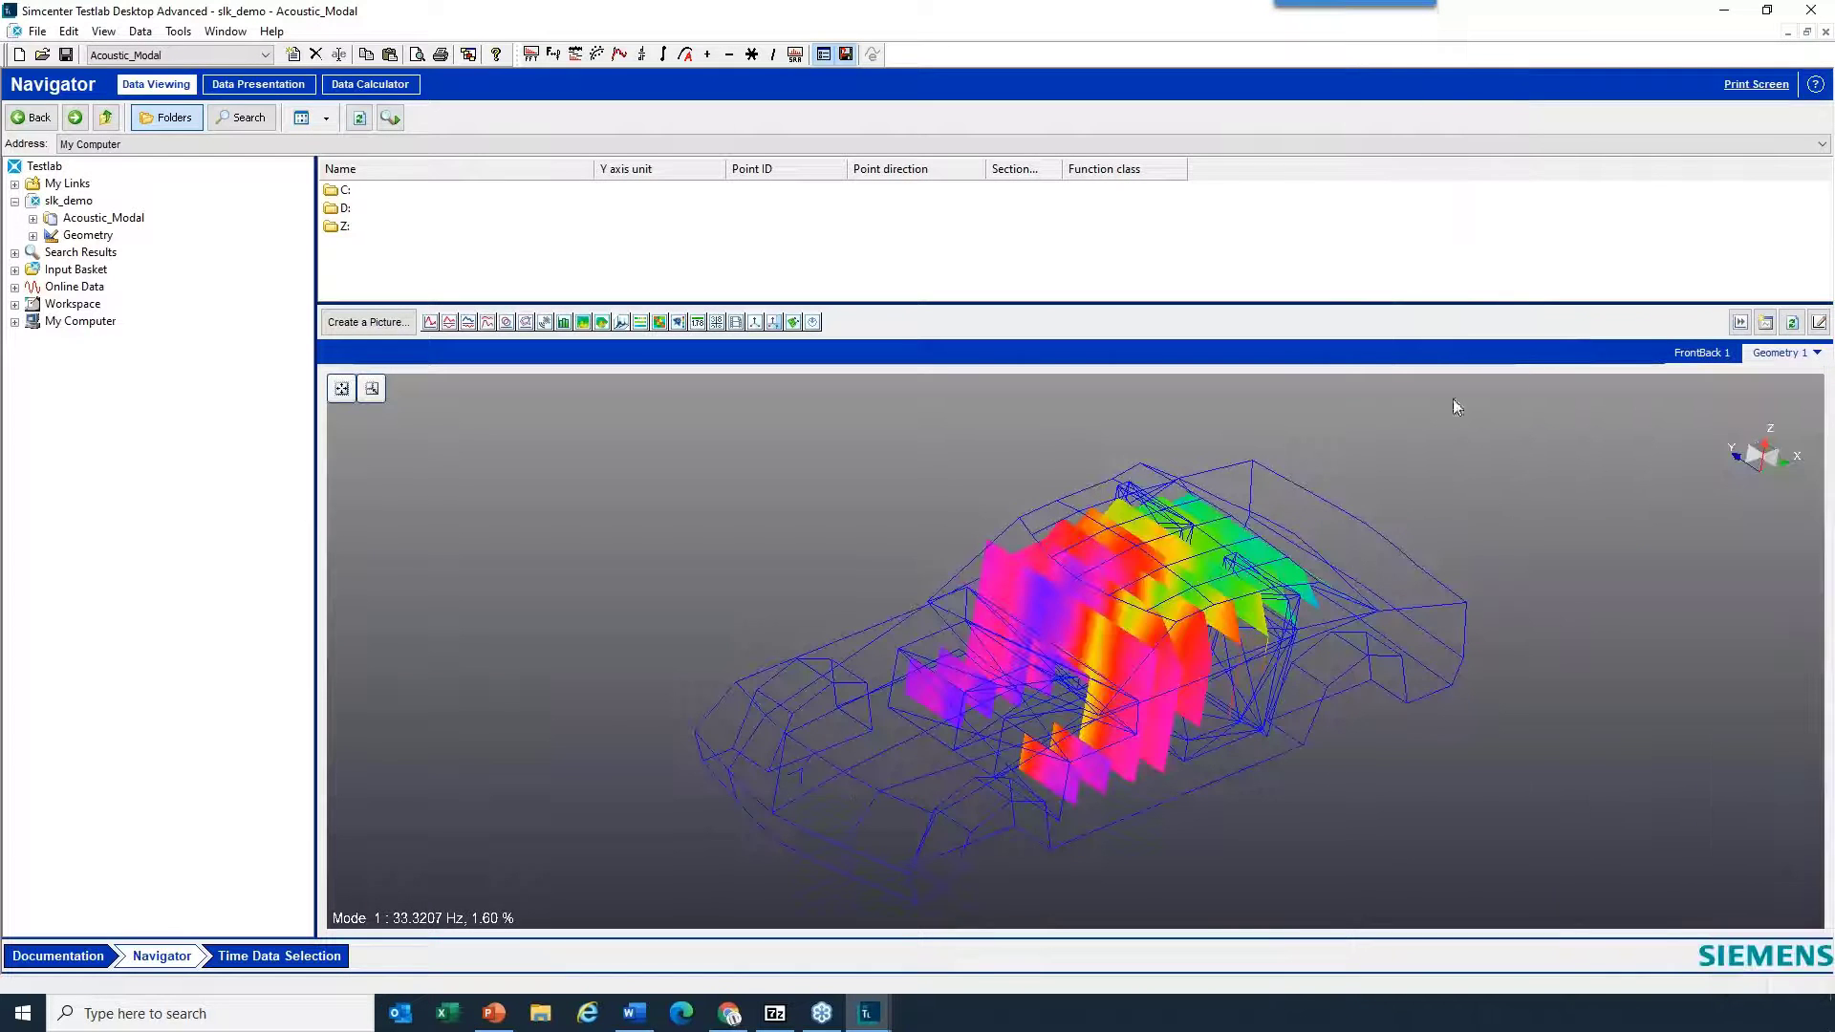
drag(1172, 701, 1217, 574)
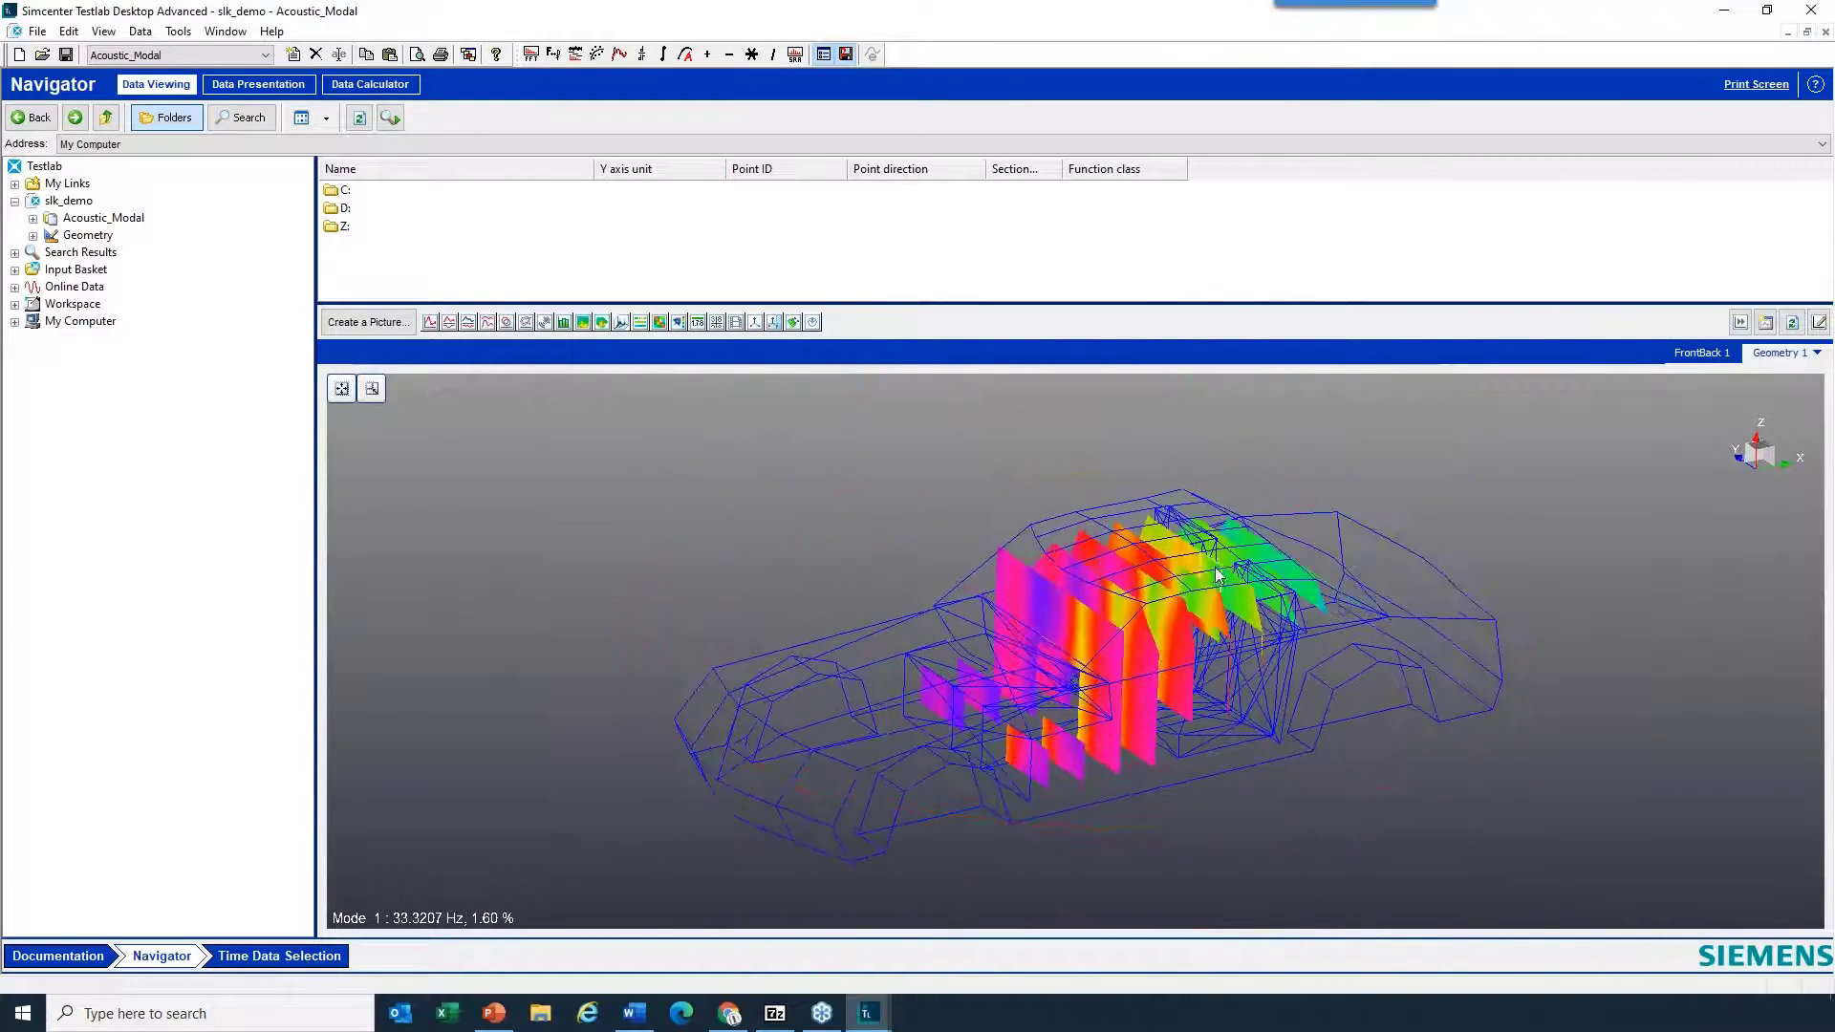
scroll(1137, 713, up, 6)
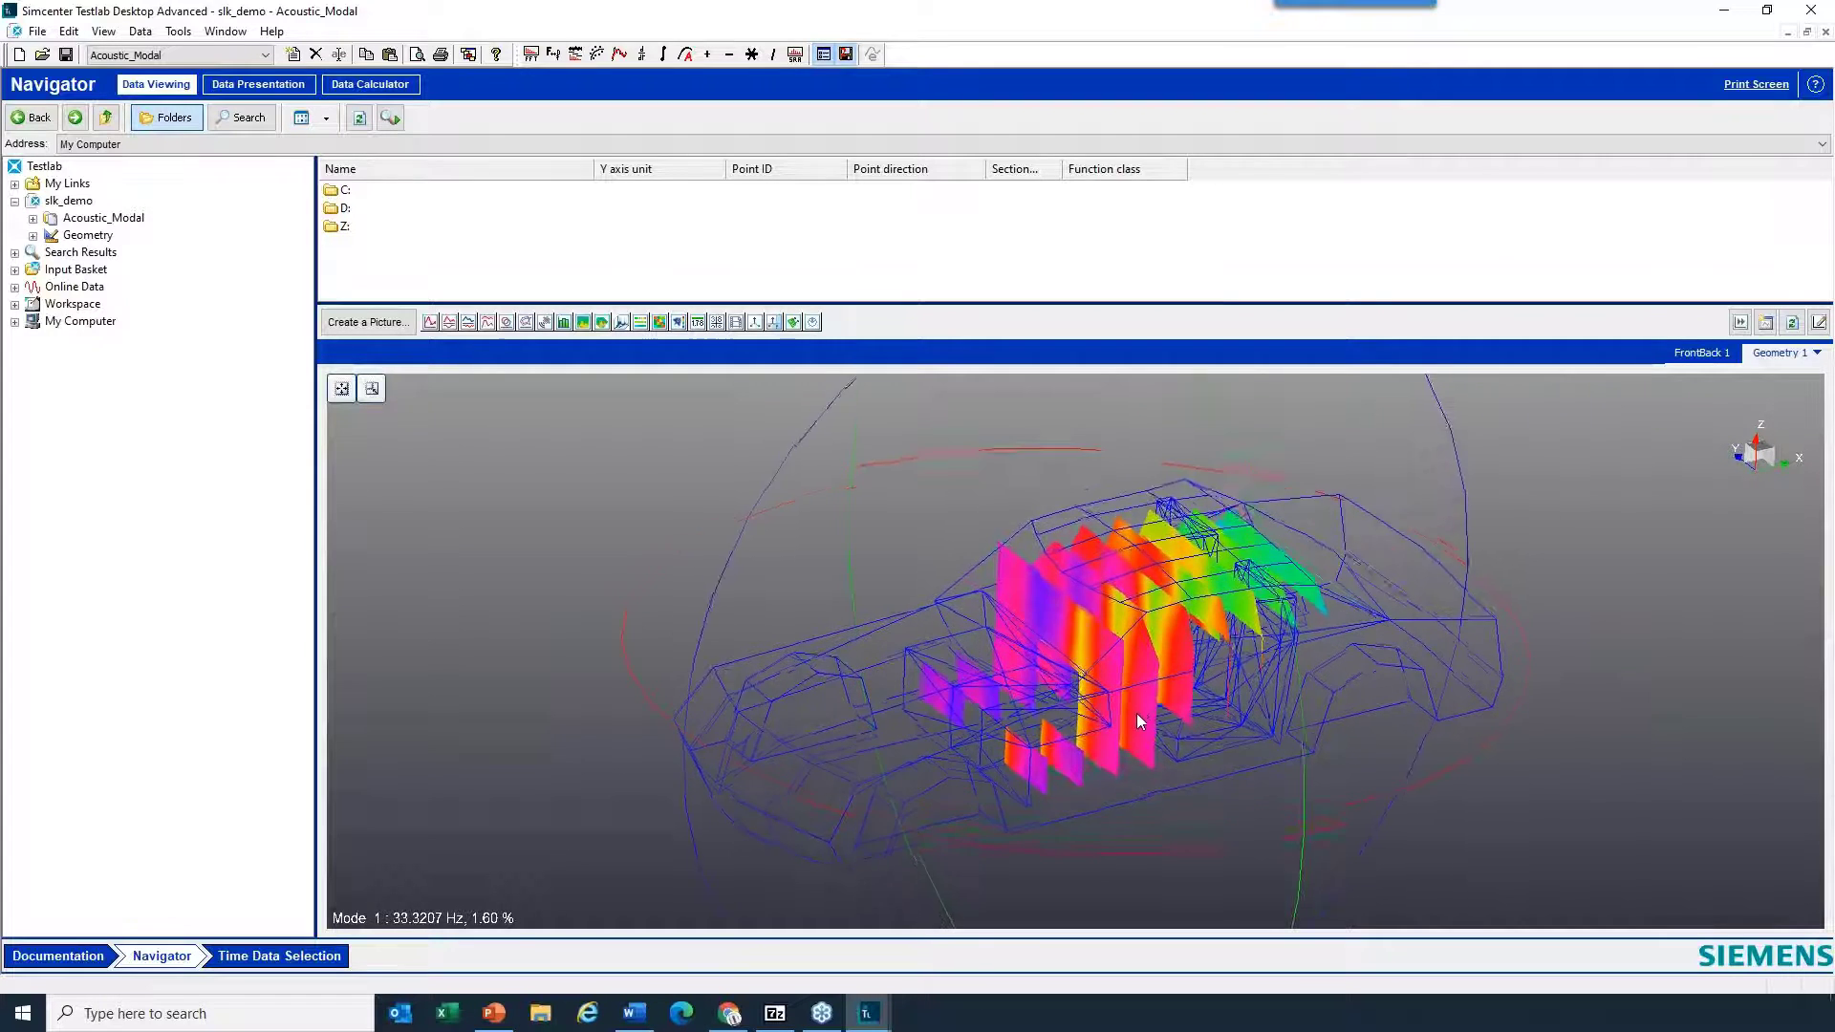
scroll(1132, 713, down, 5)
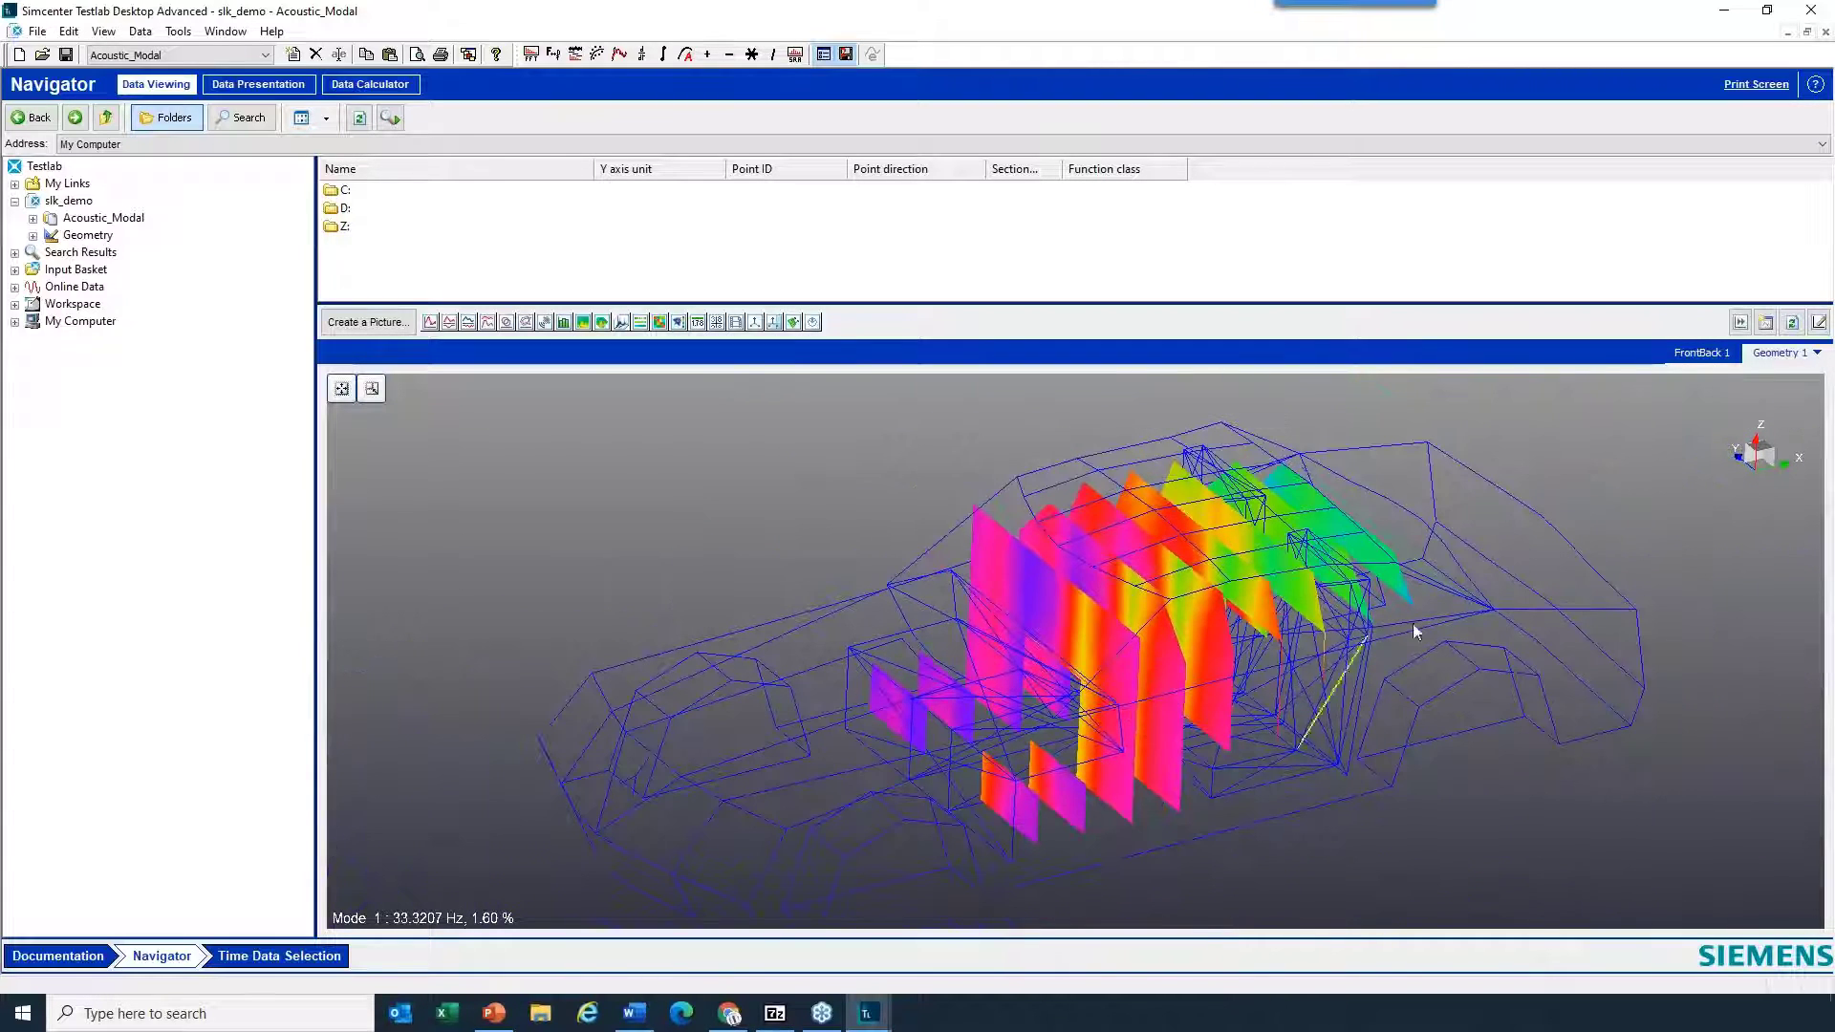
- Try the Amplitude dB coloring format on the Mode 1 acoustic animation and return the format to Amplitude/Phase
right_click(1619, 527)
mouse_move(1682, 530)
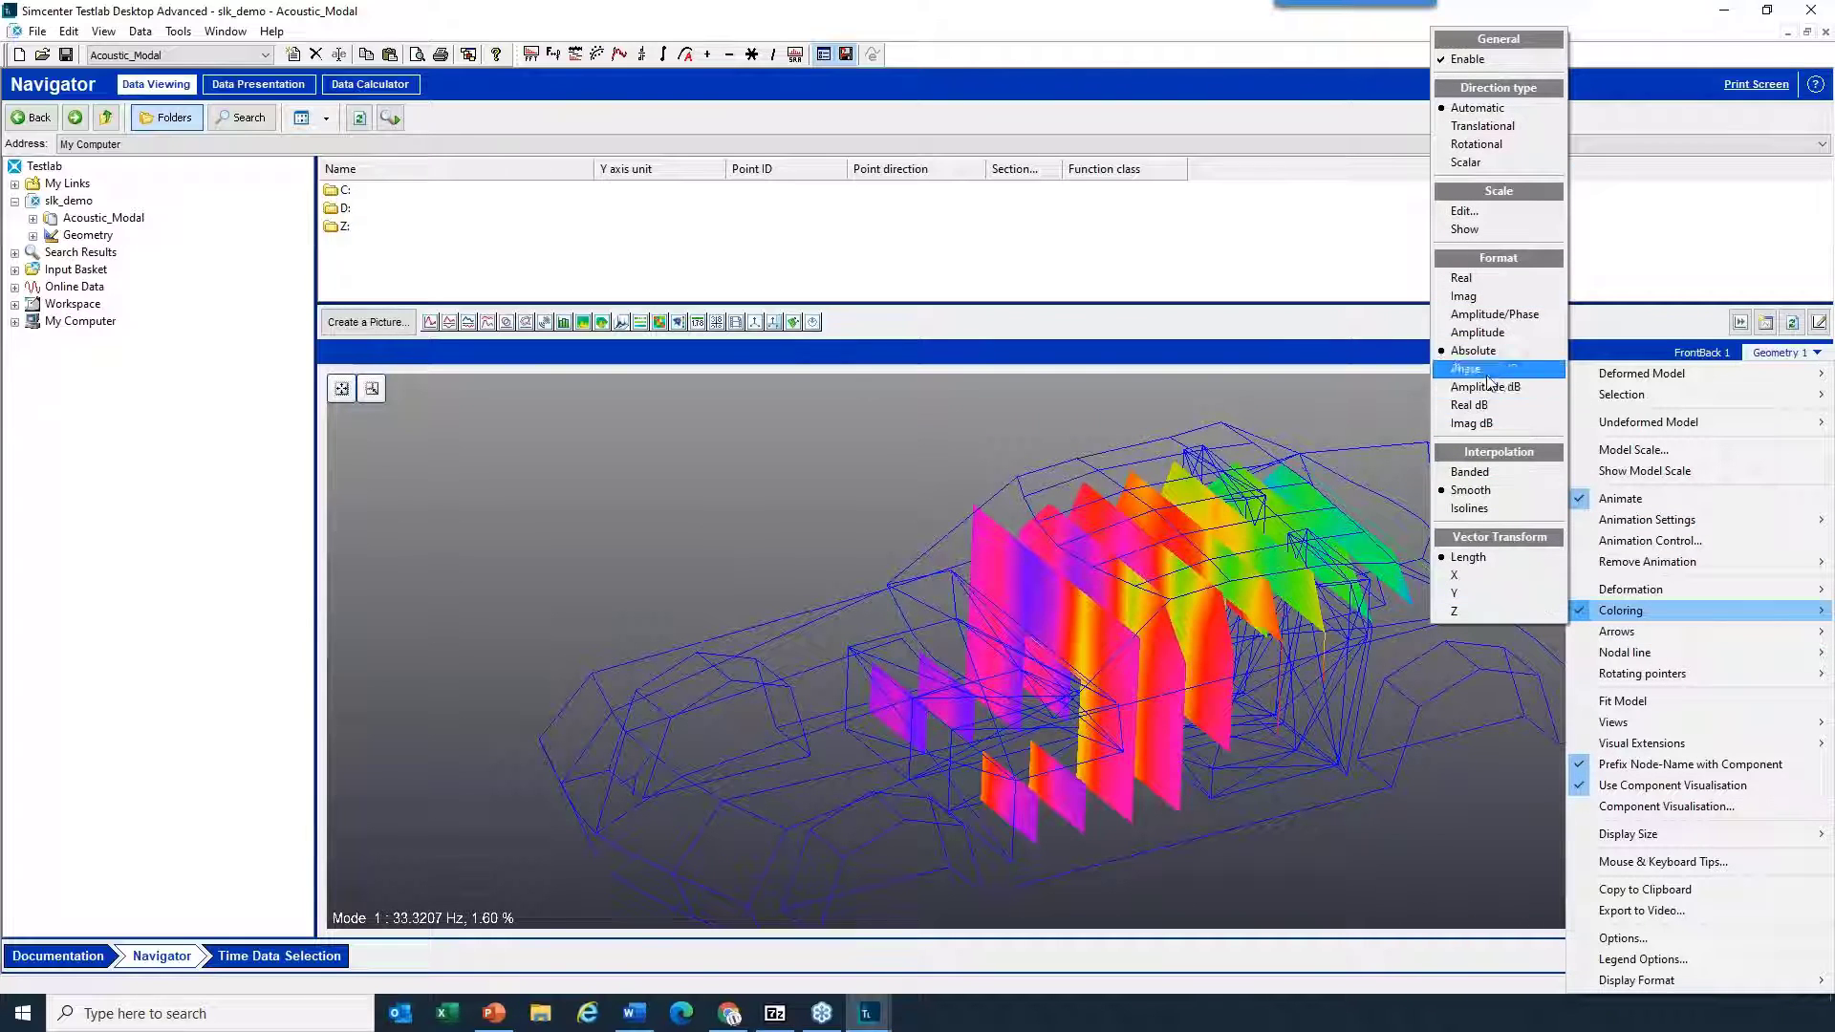
click(1496, 388)
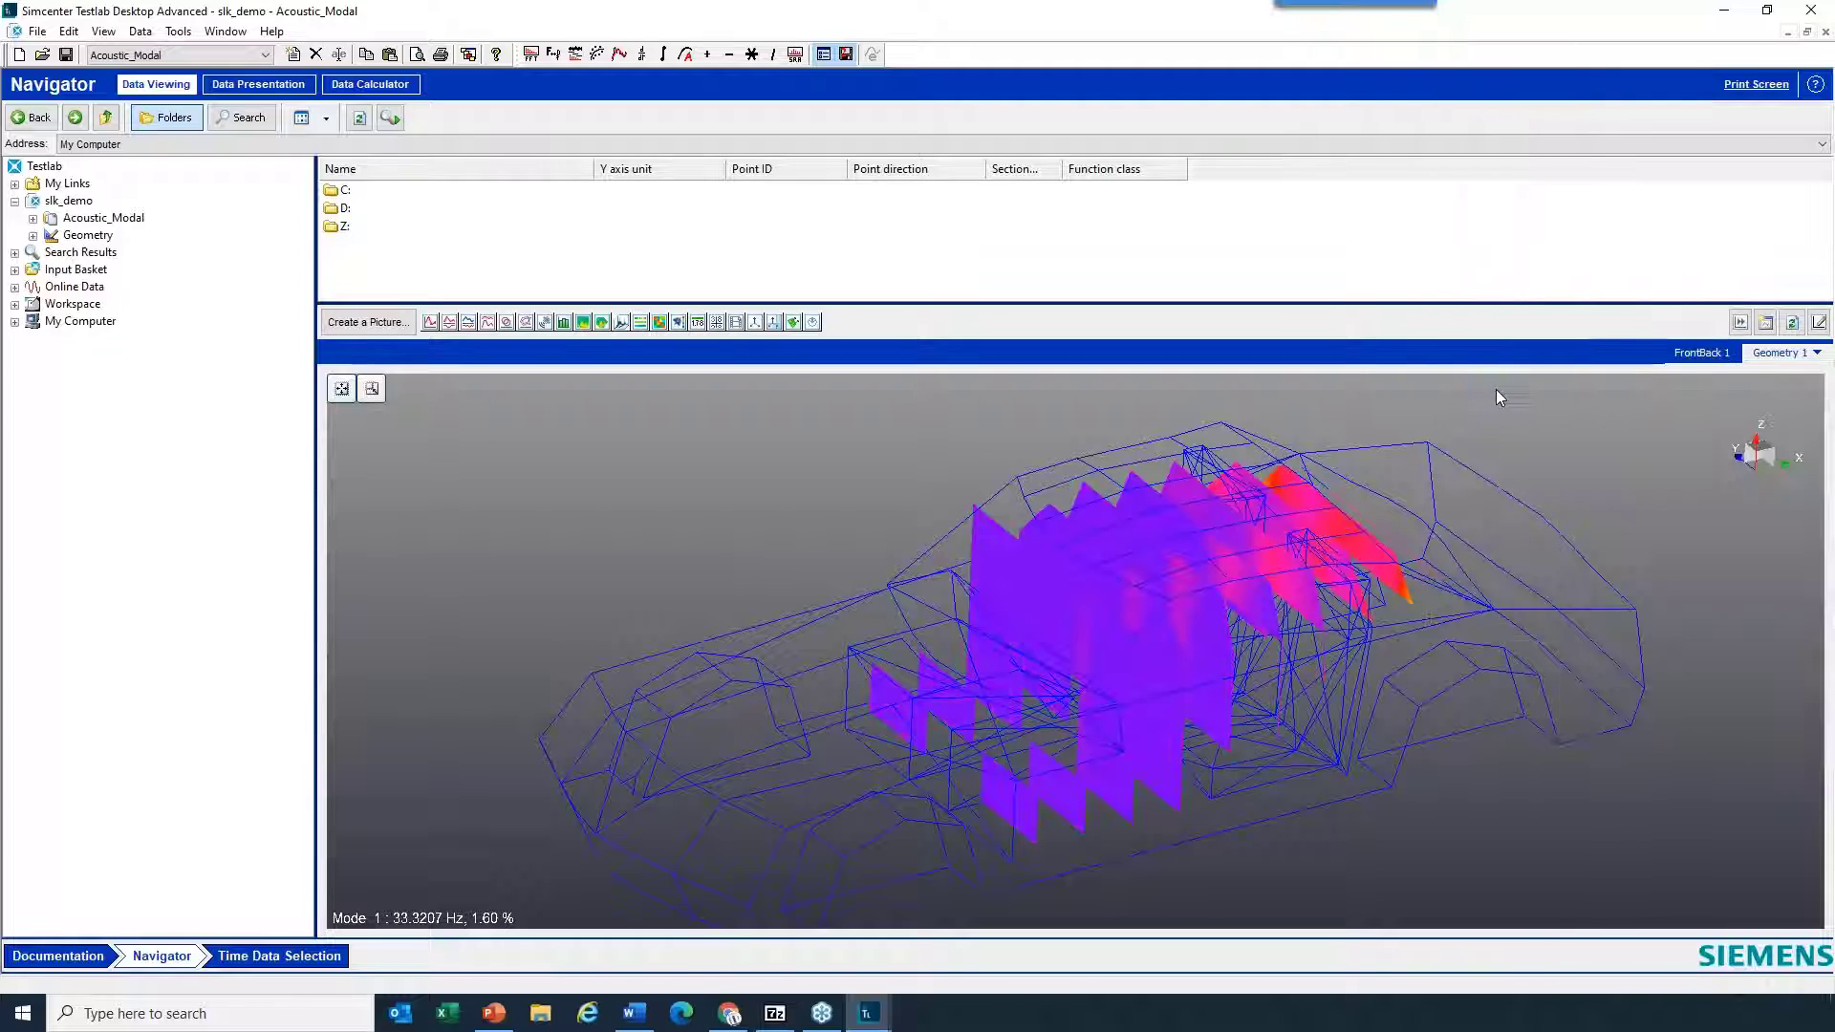
right_click(1533, 440)
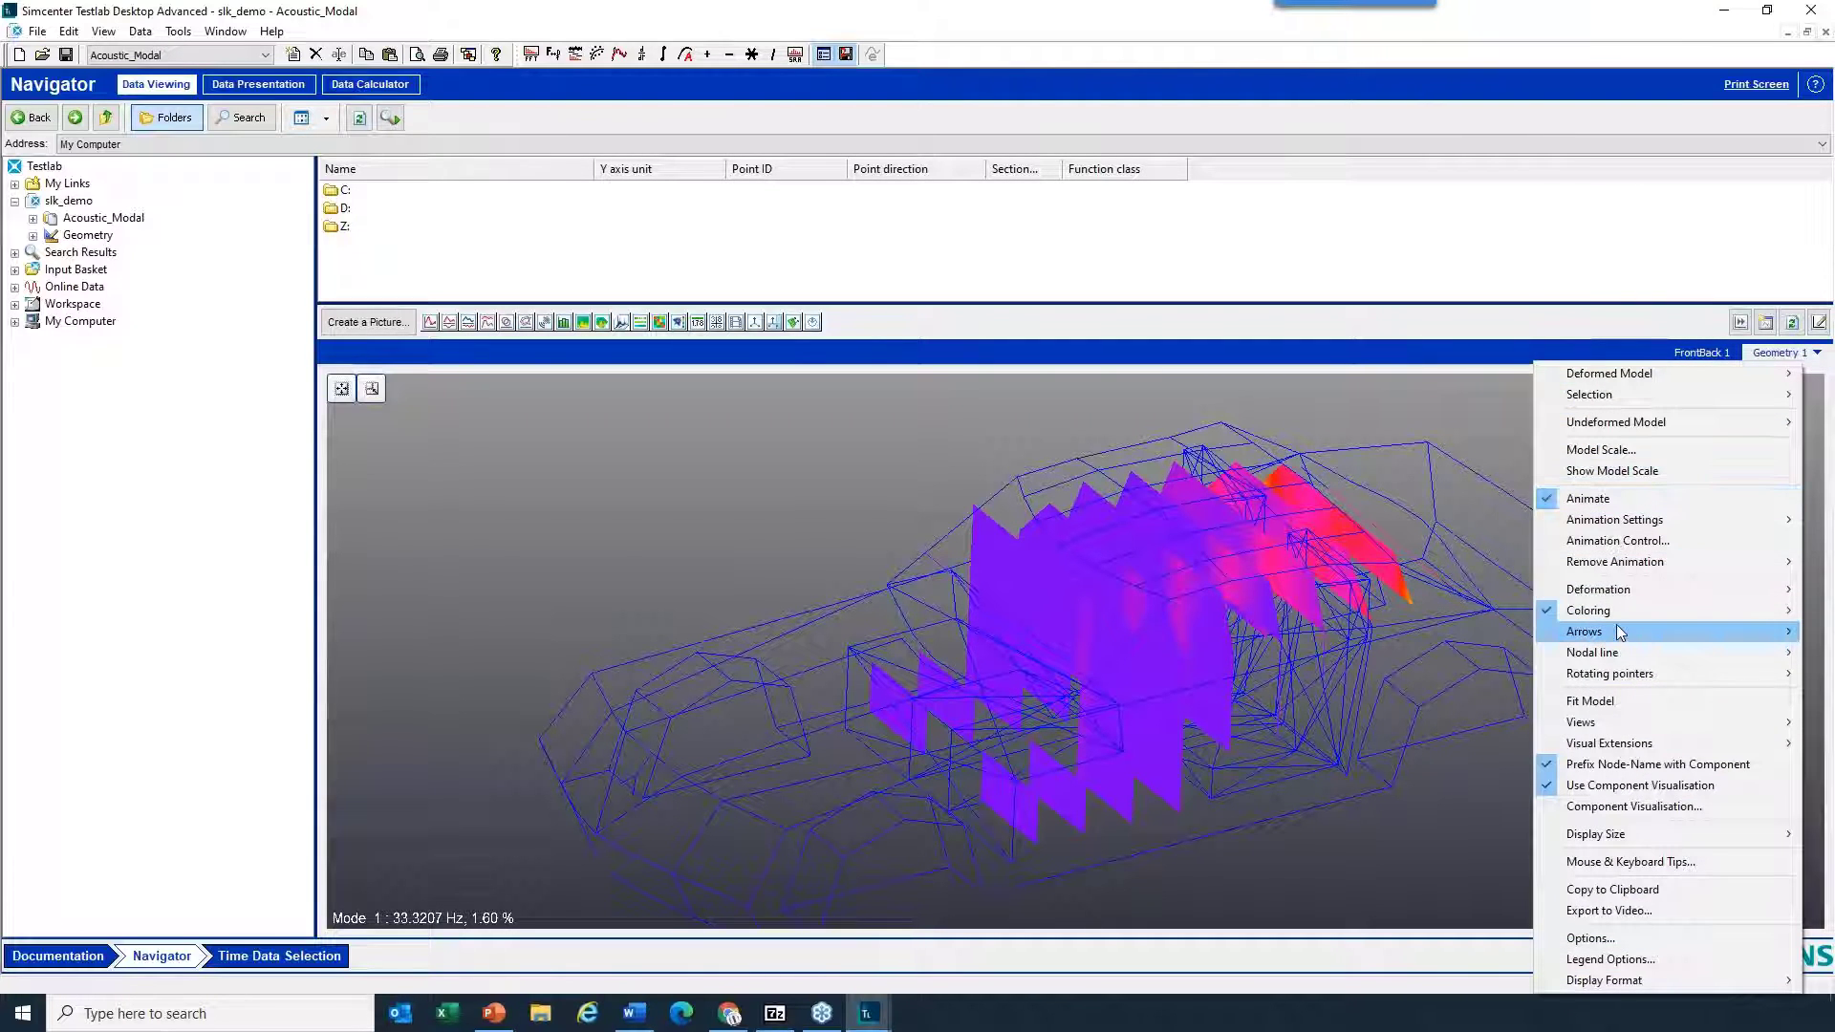
mouse_move(1615, 633)
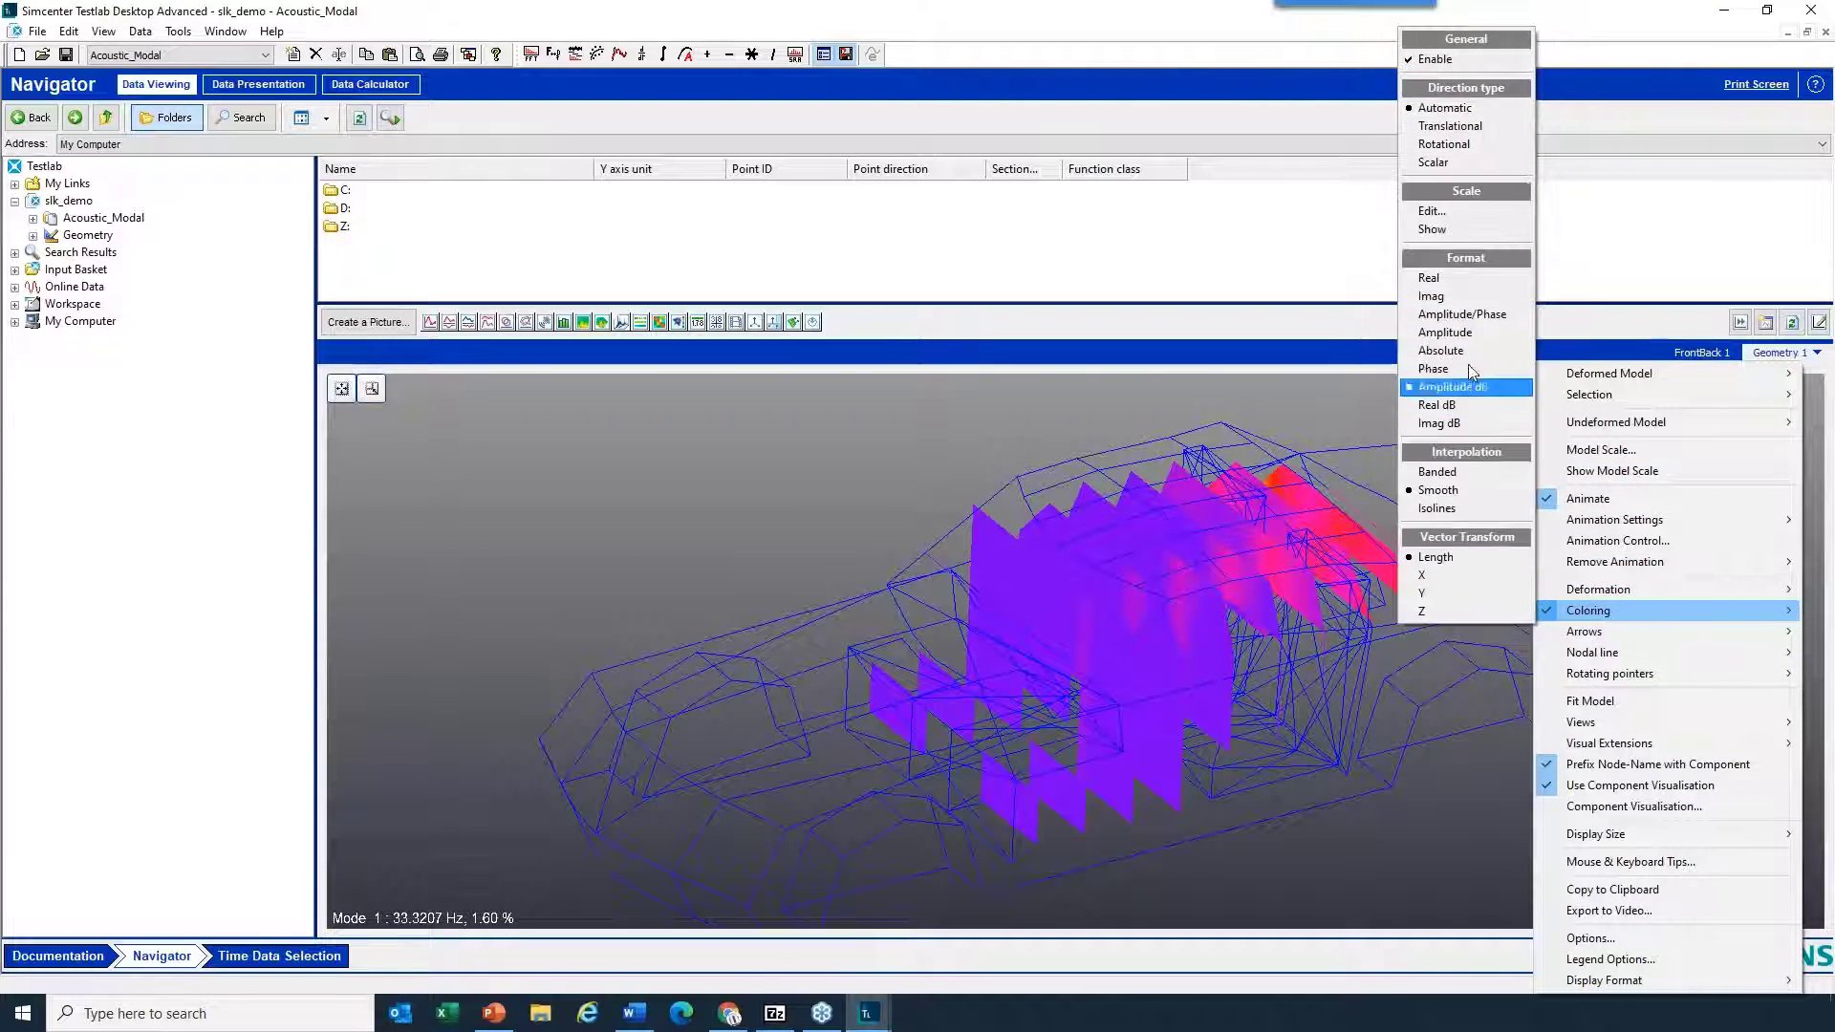
click(1467, 317)
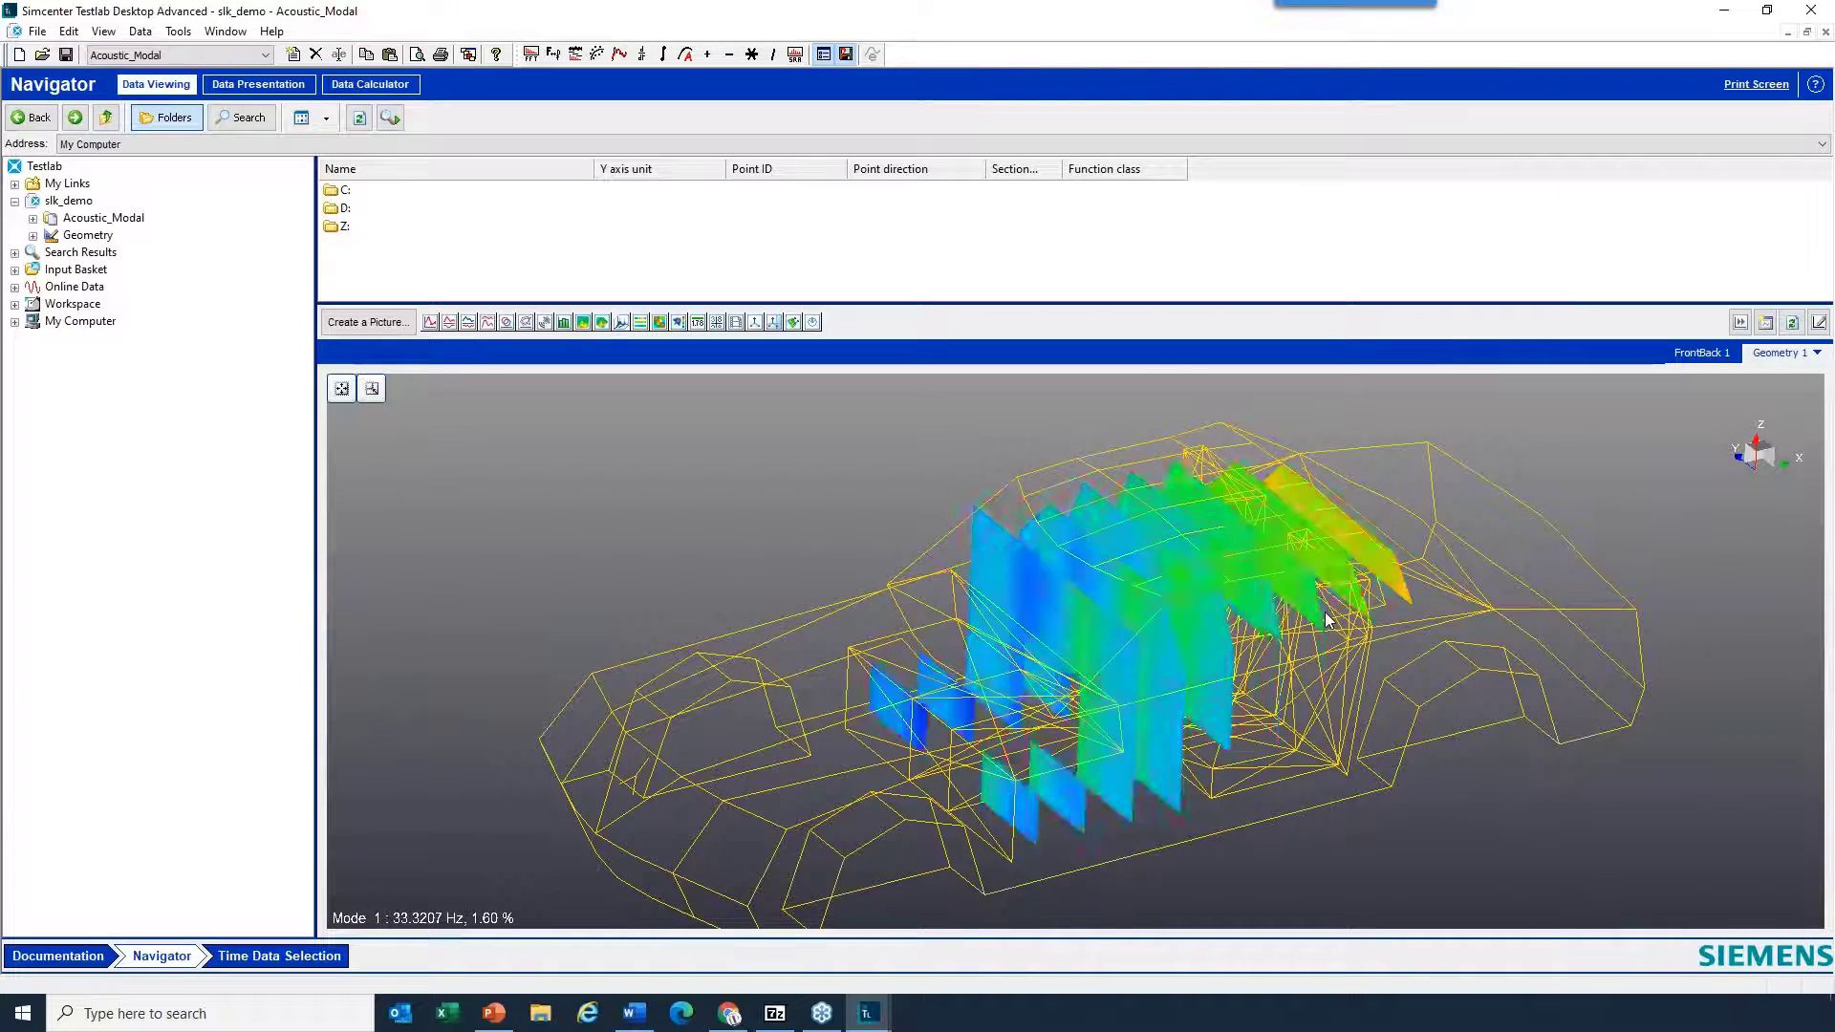
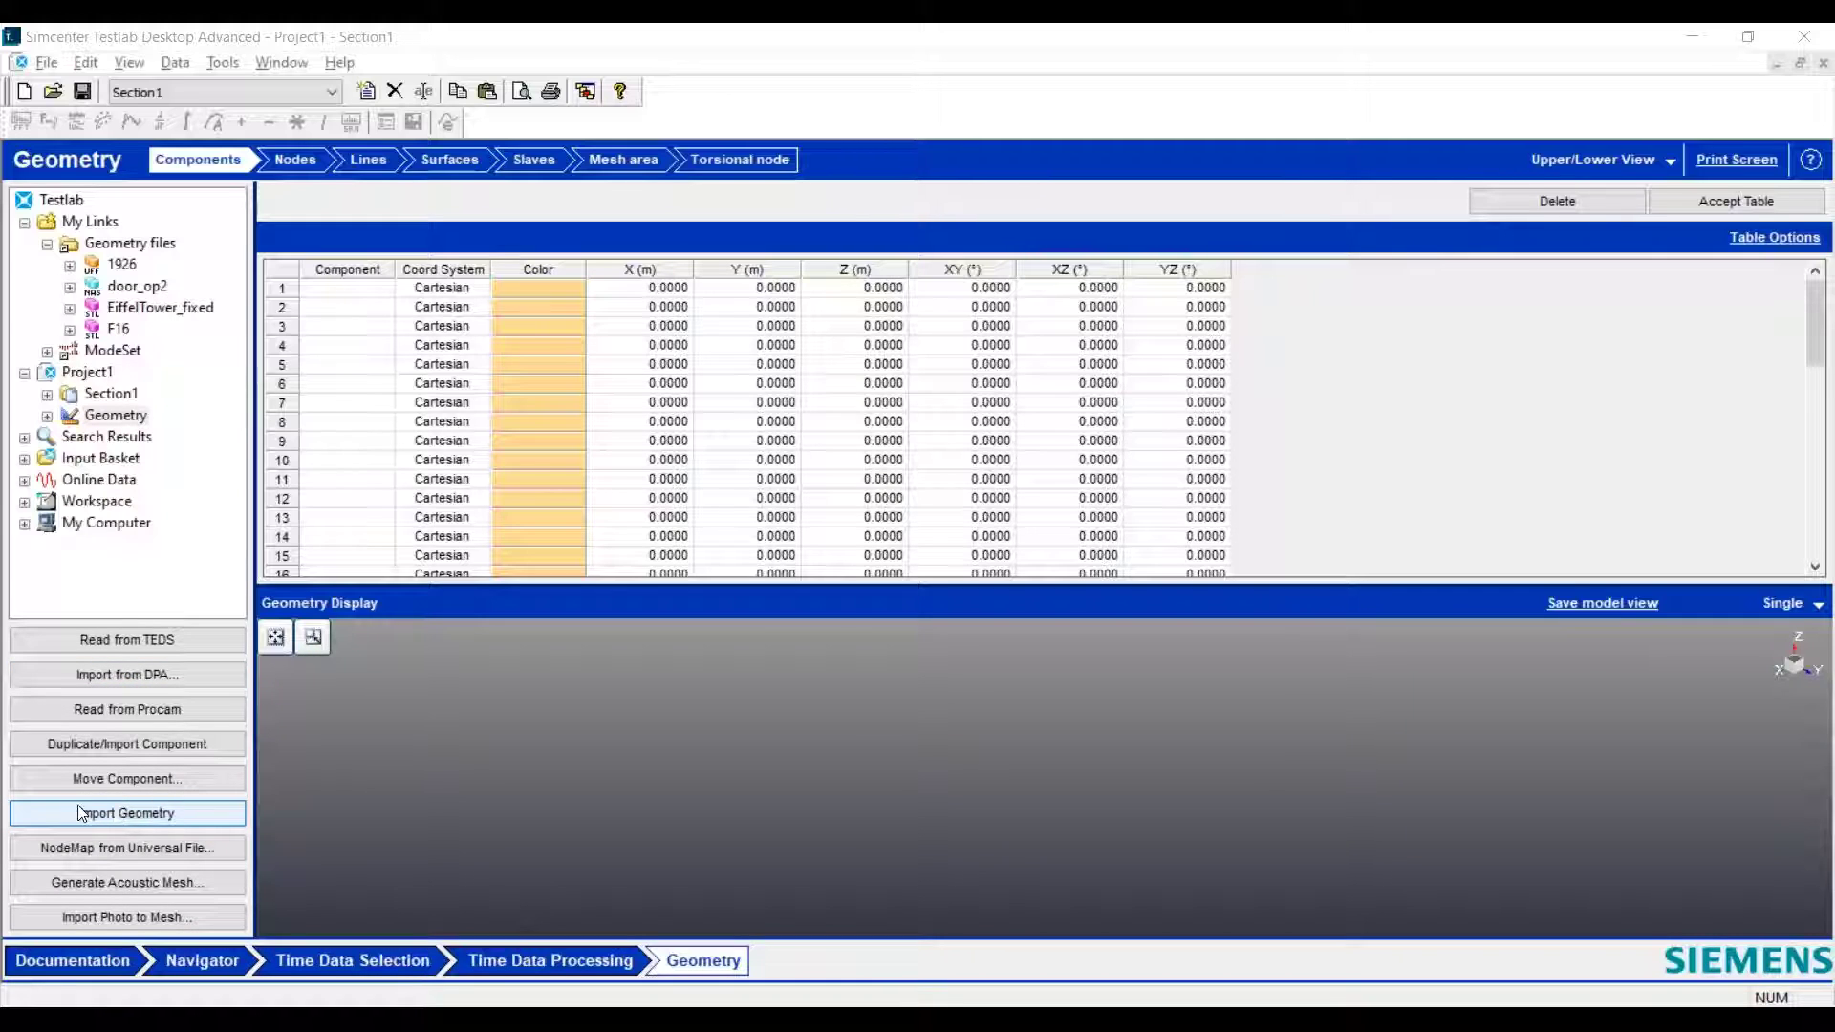
- Import the geometry from the 1926 universal file into Project1, replacing the current geometry, and rotate the wheel model to inspect it
click(120, 809)
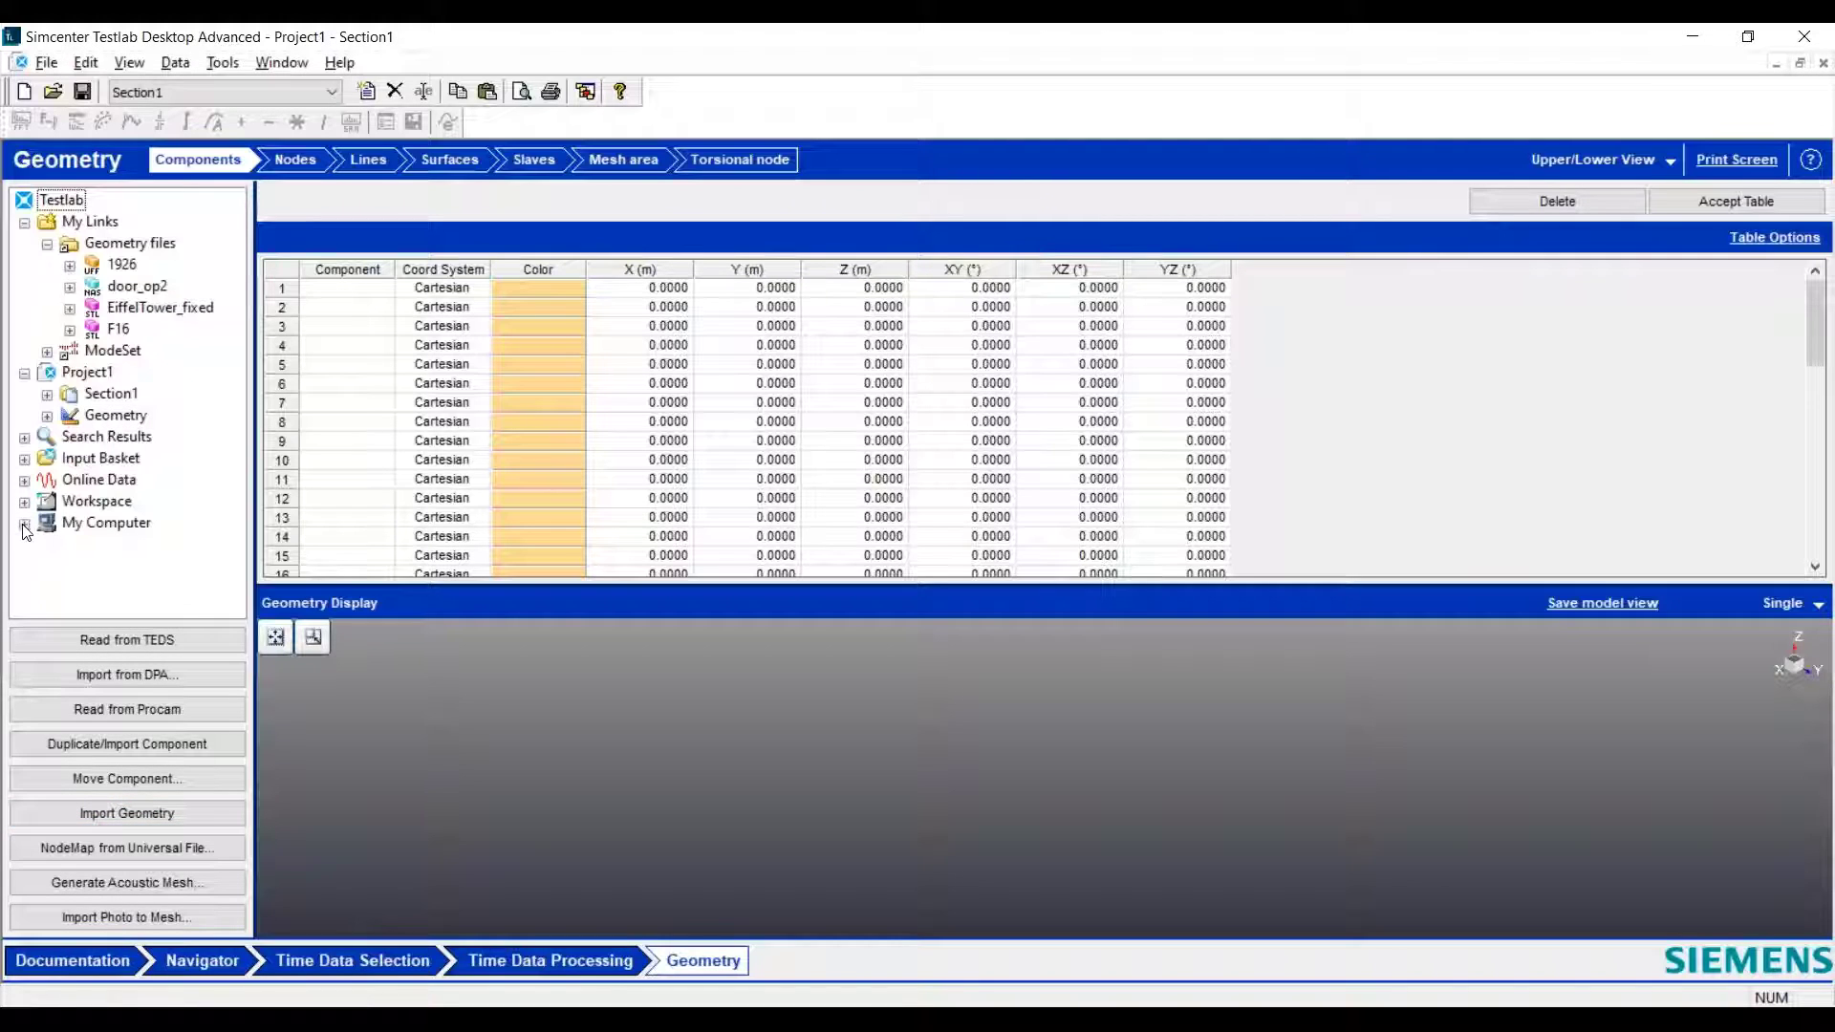
click(96, 275)
click(127, 288)
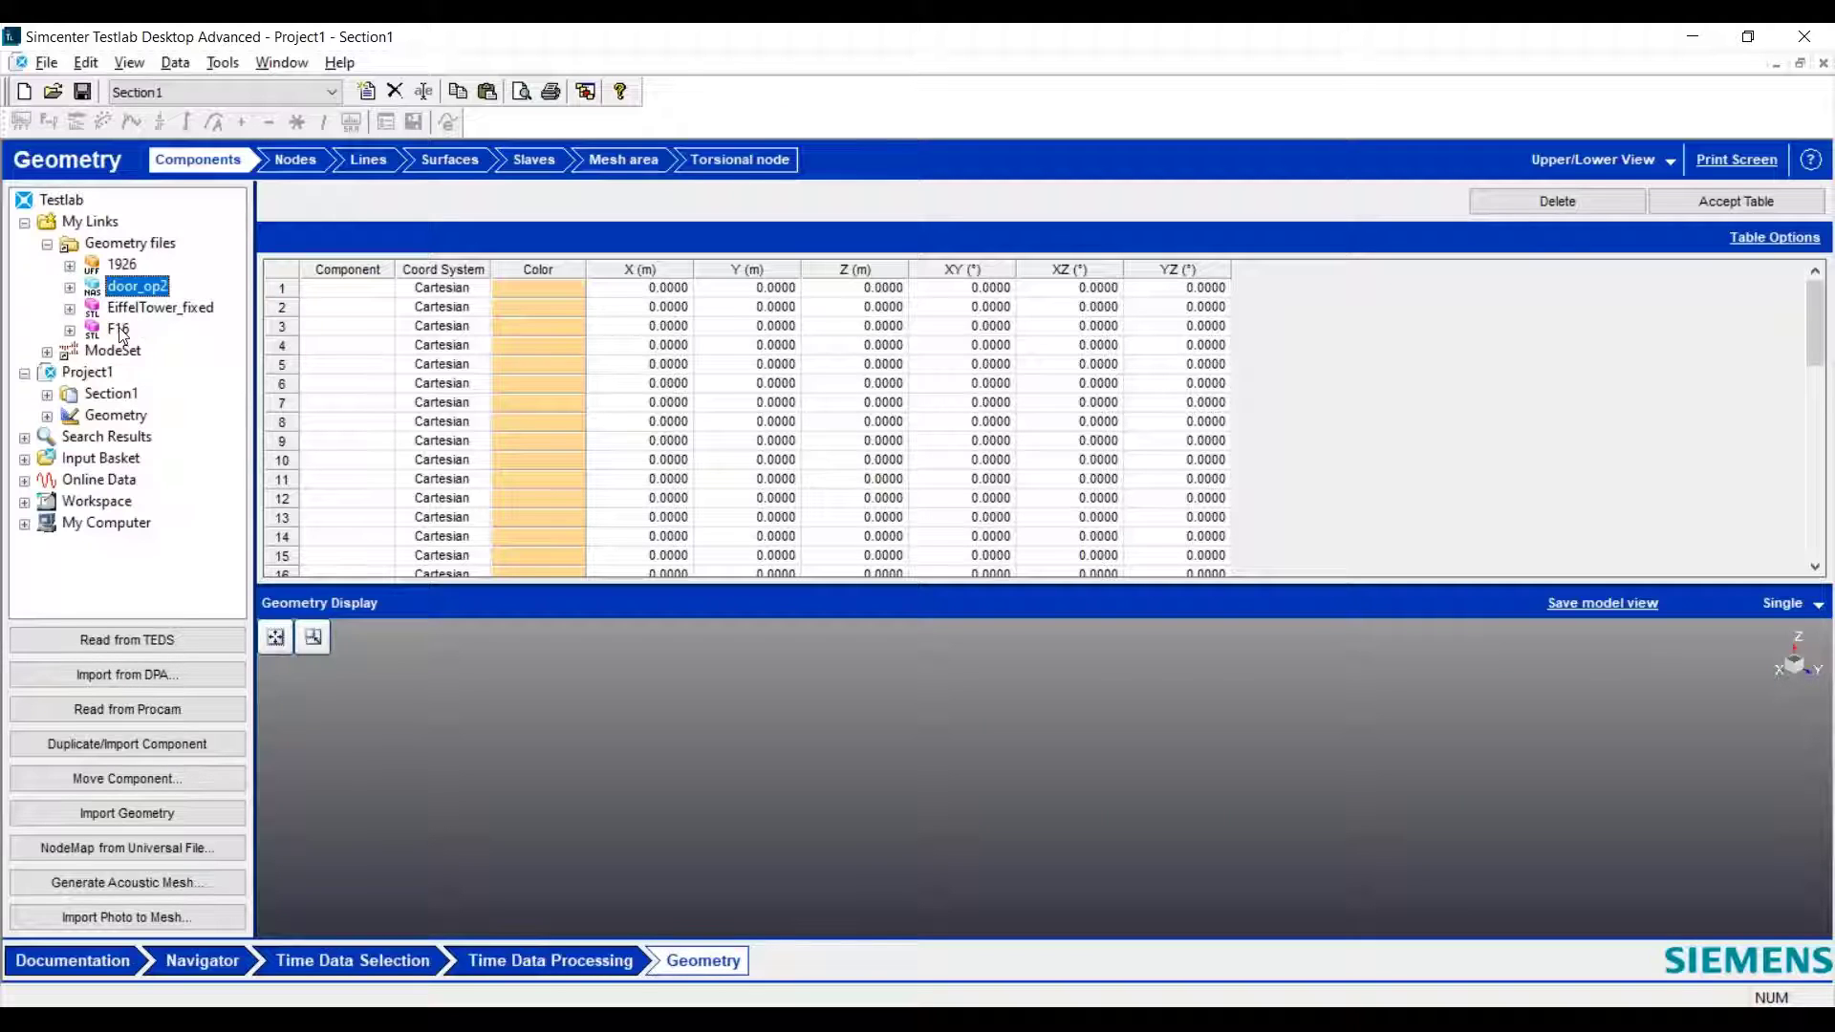
click(111, 268)
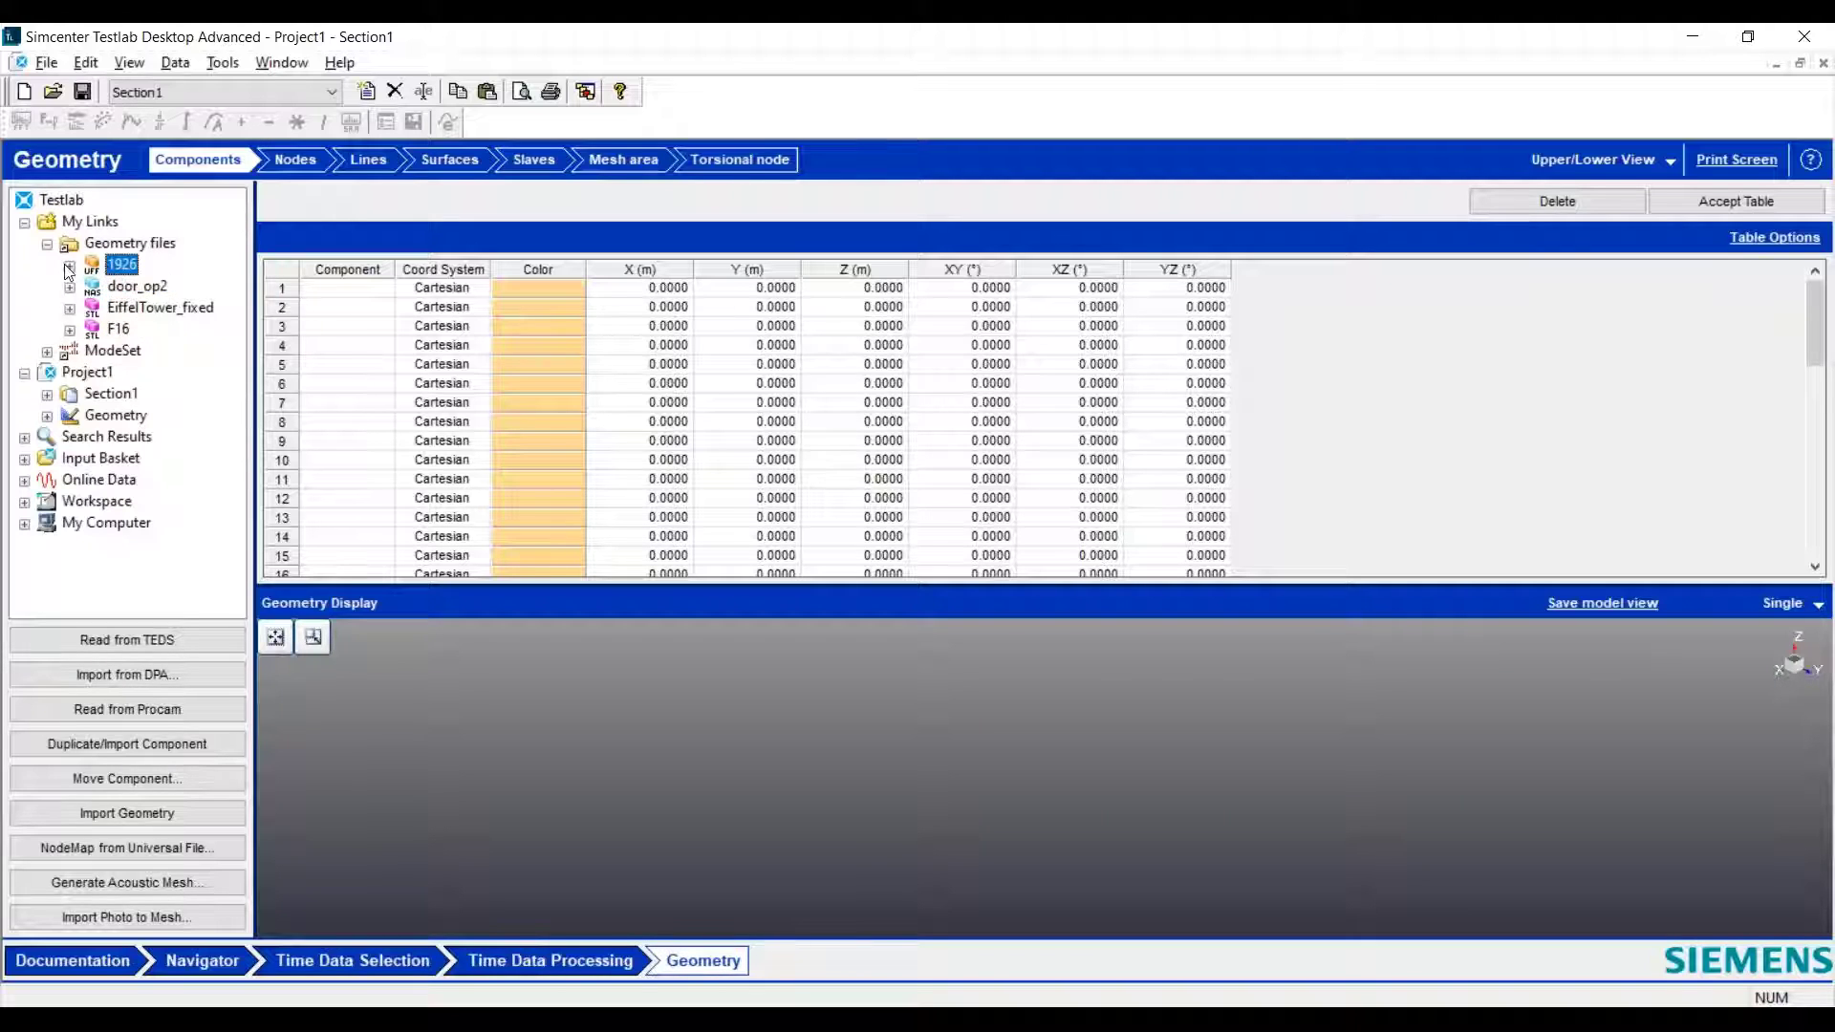
click(69, 268)
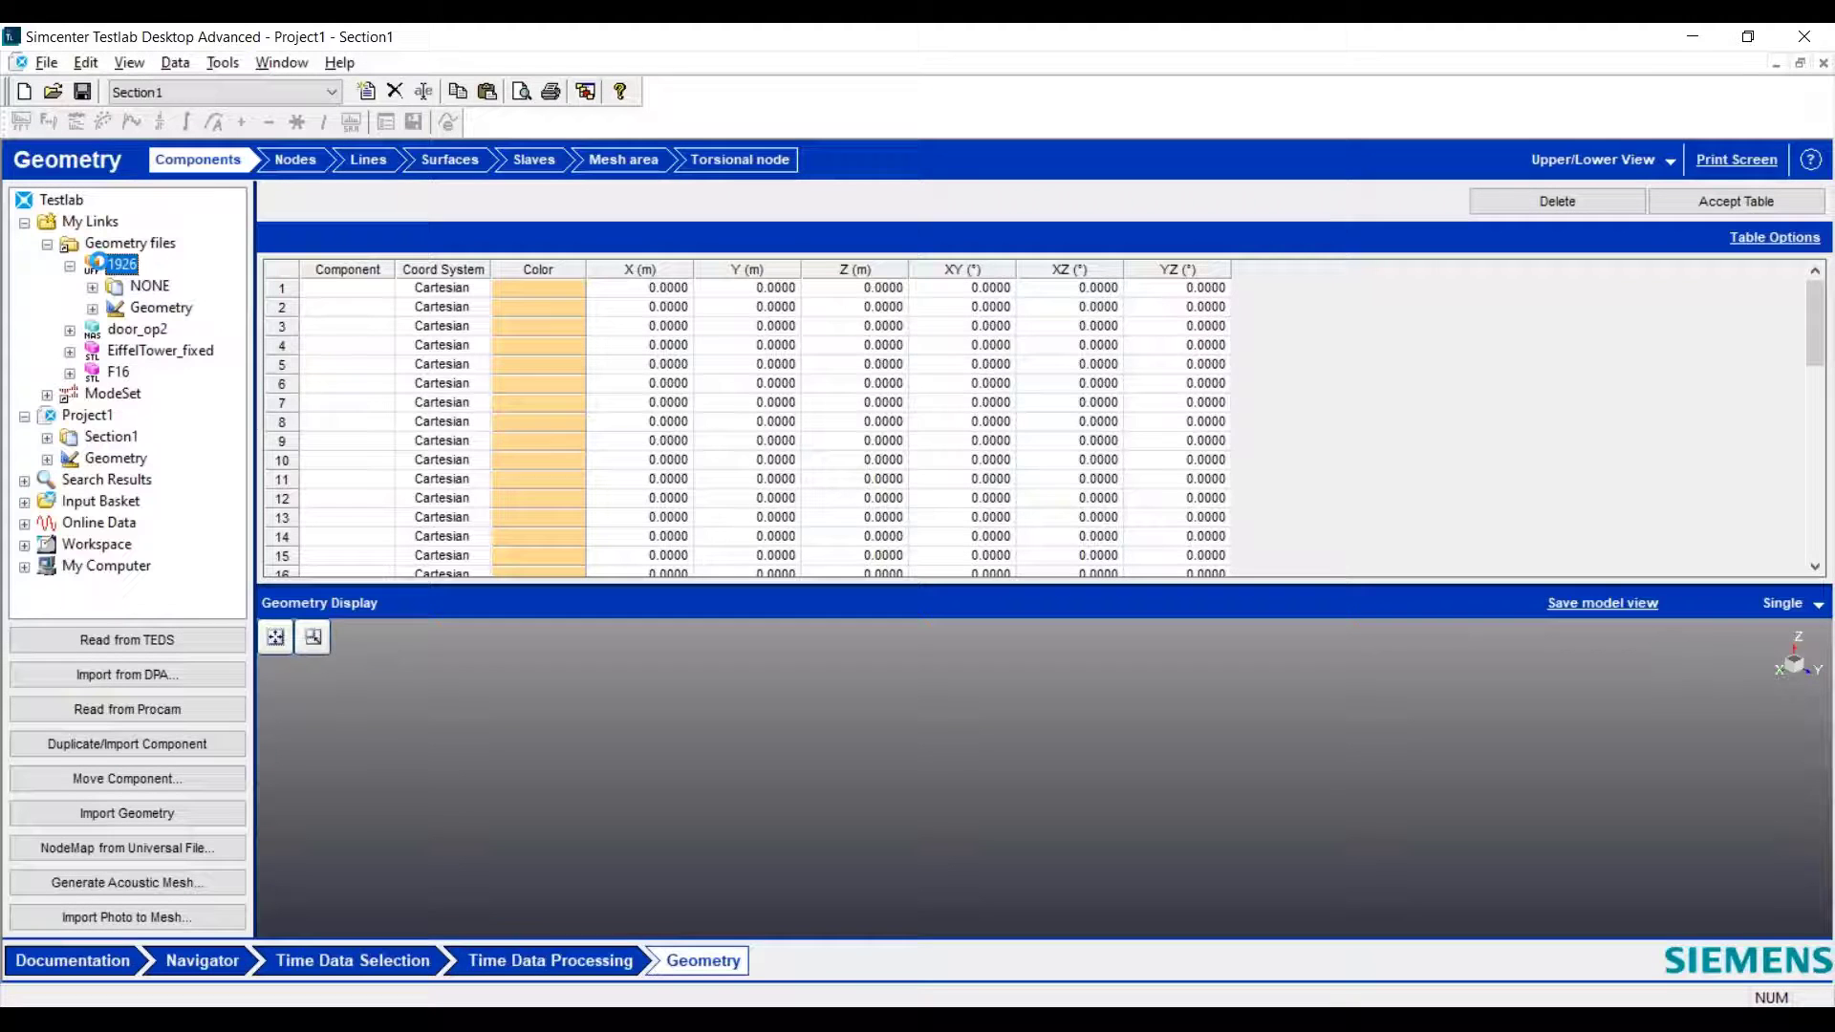
click(144, 308)
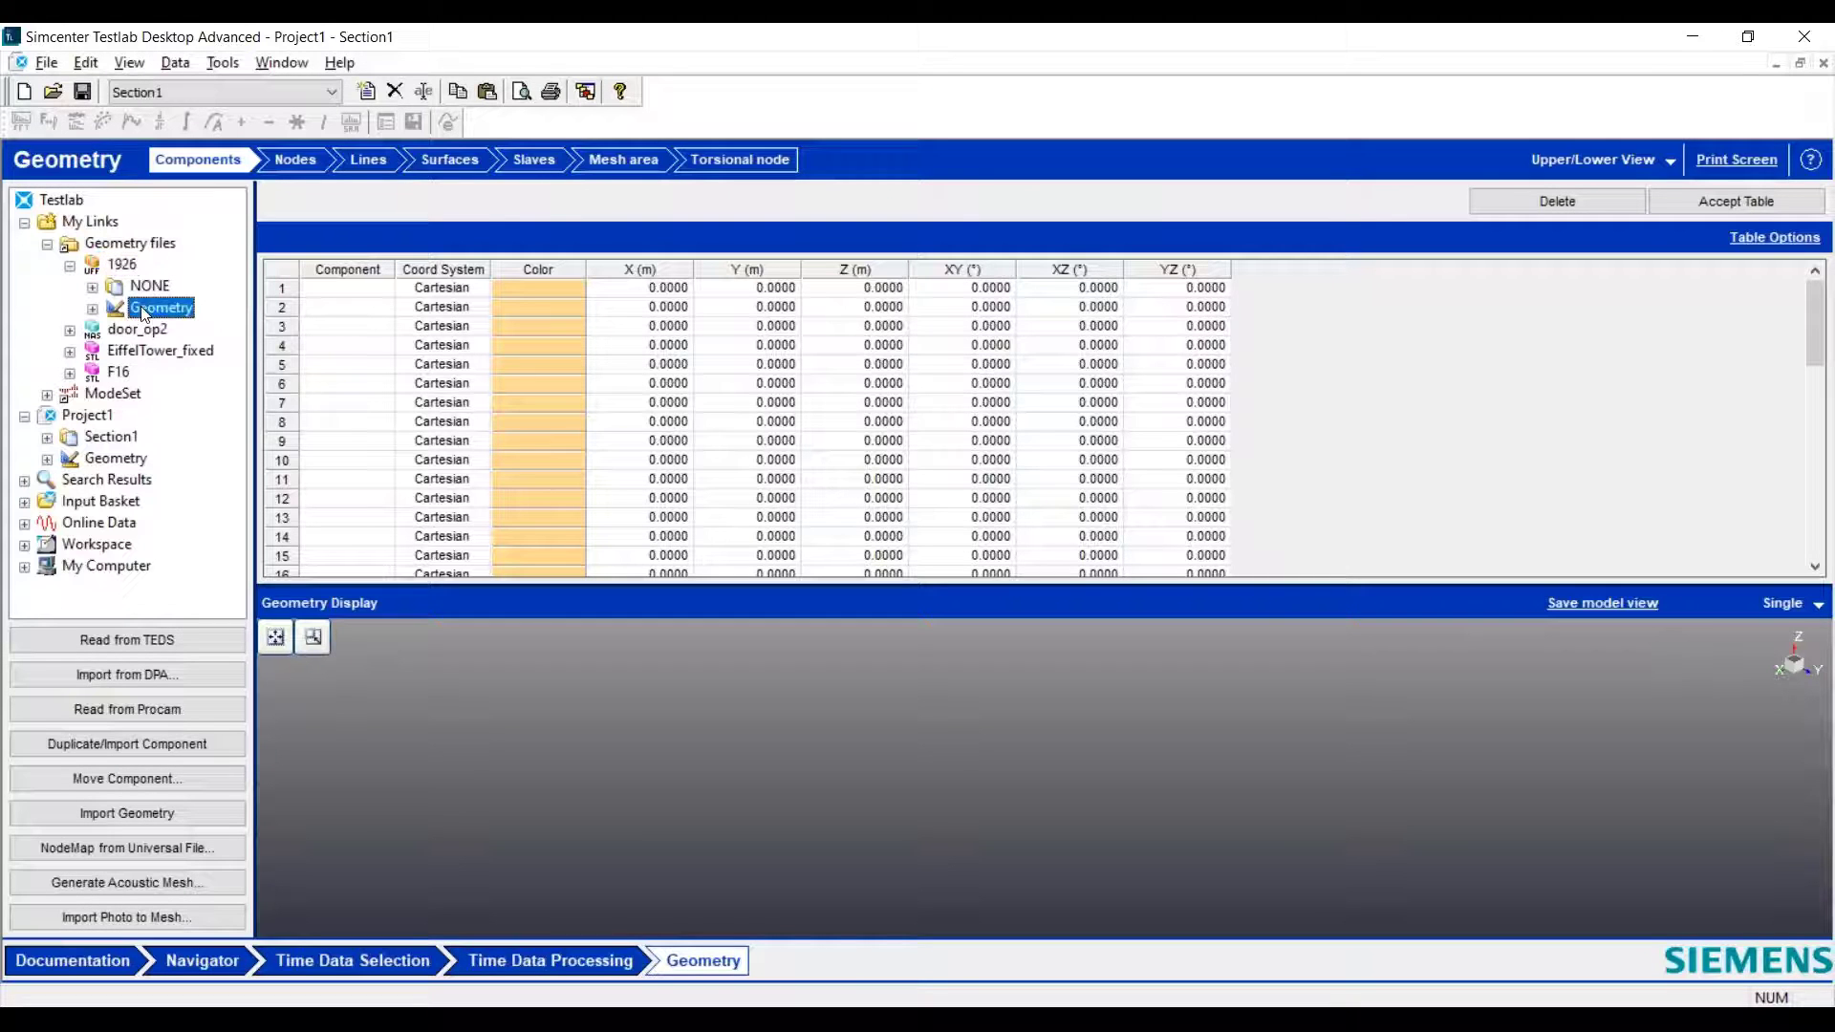
click(186, 817)
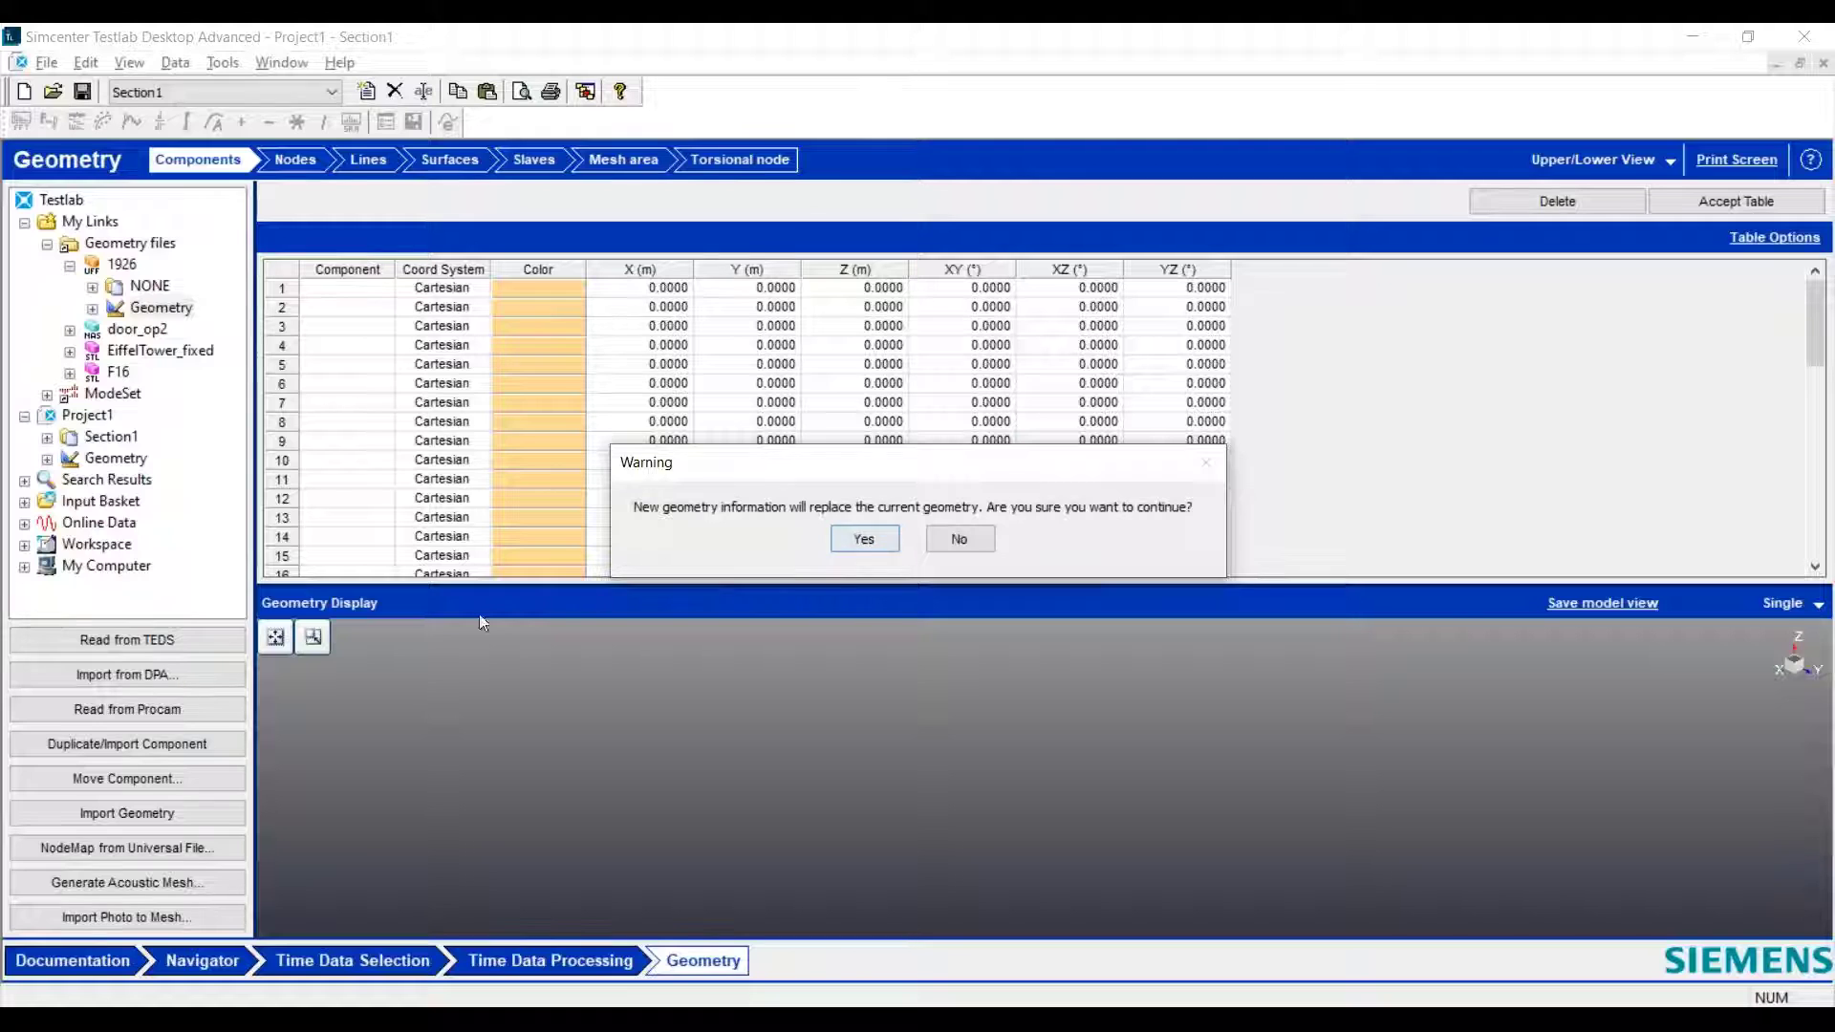
click(863, 540)
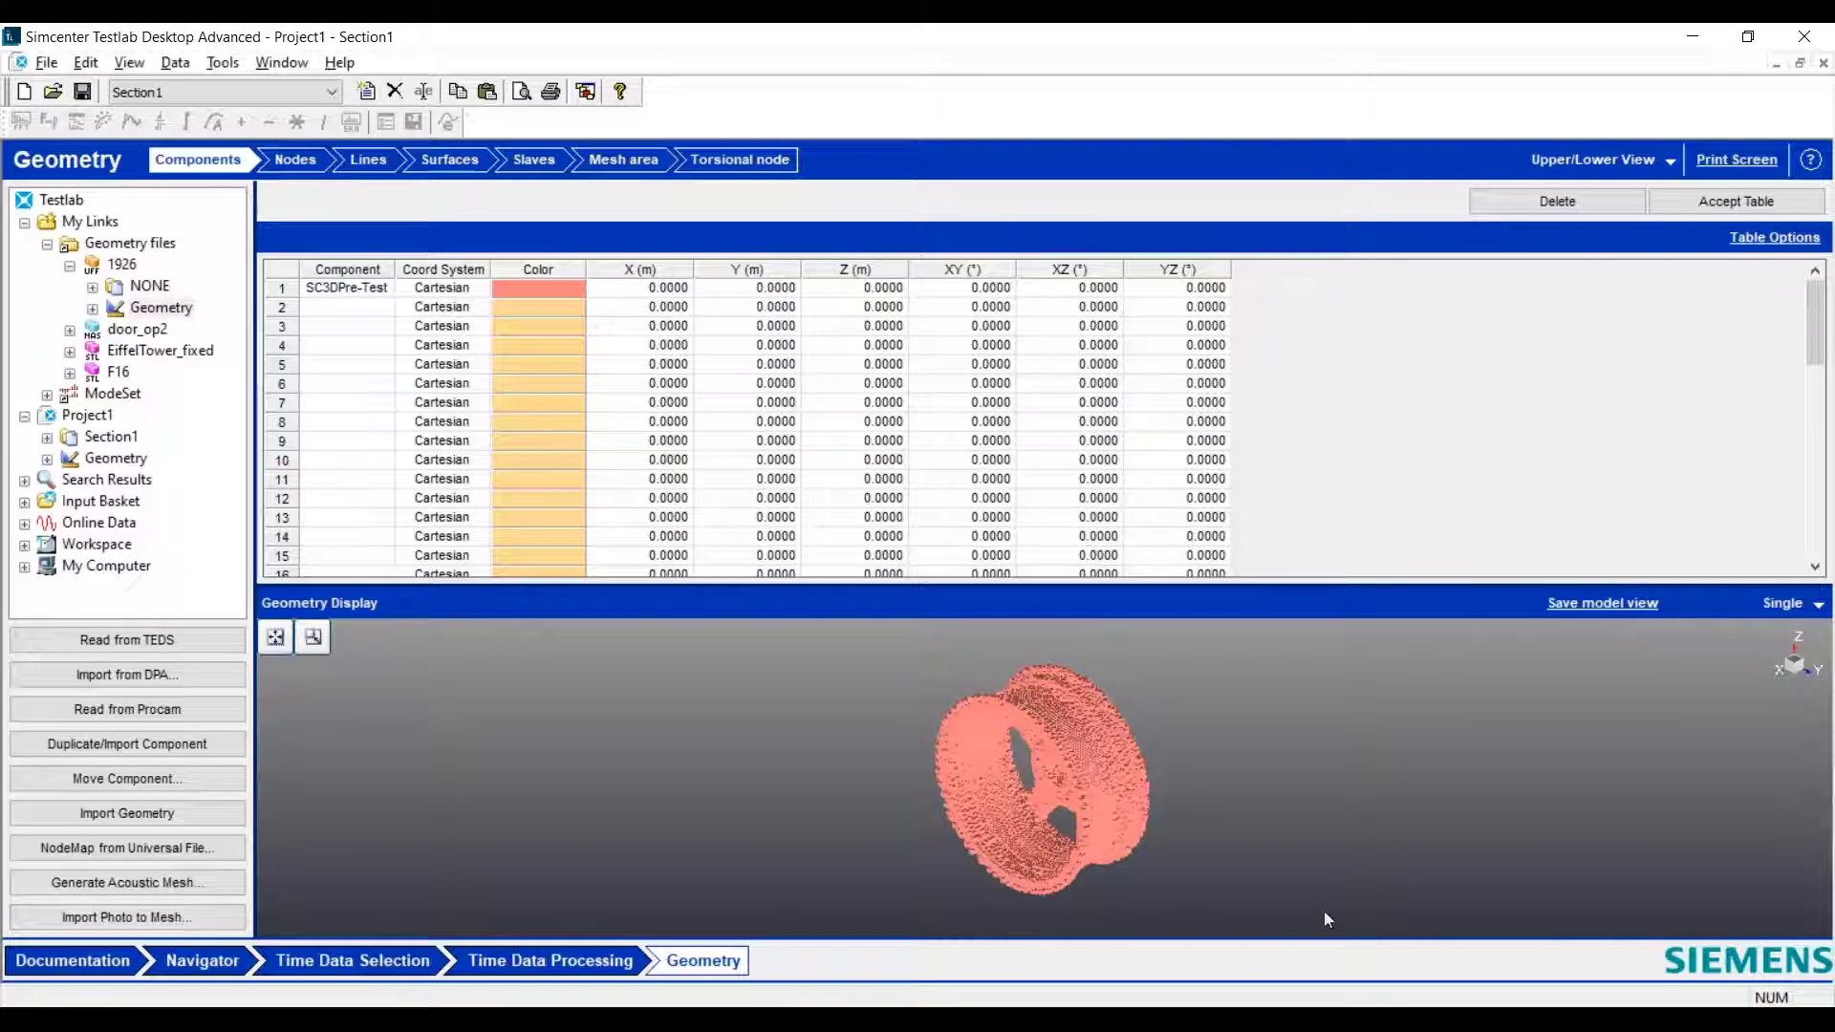
drag(1148, 814, 994, 828)
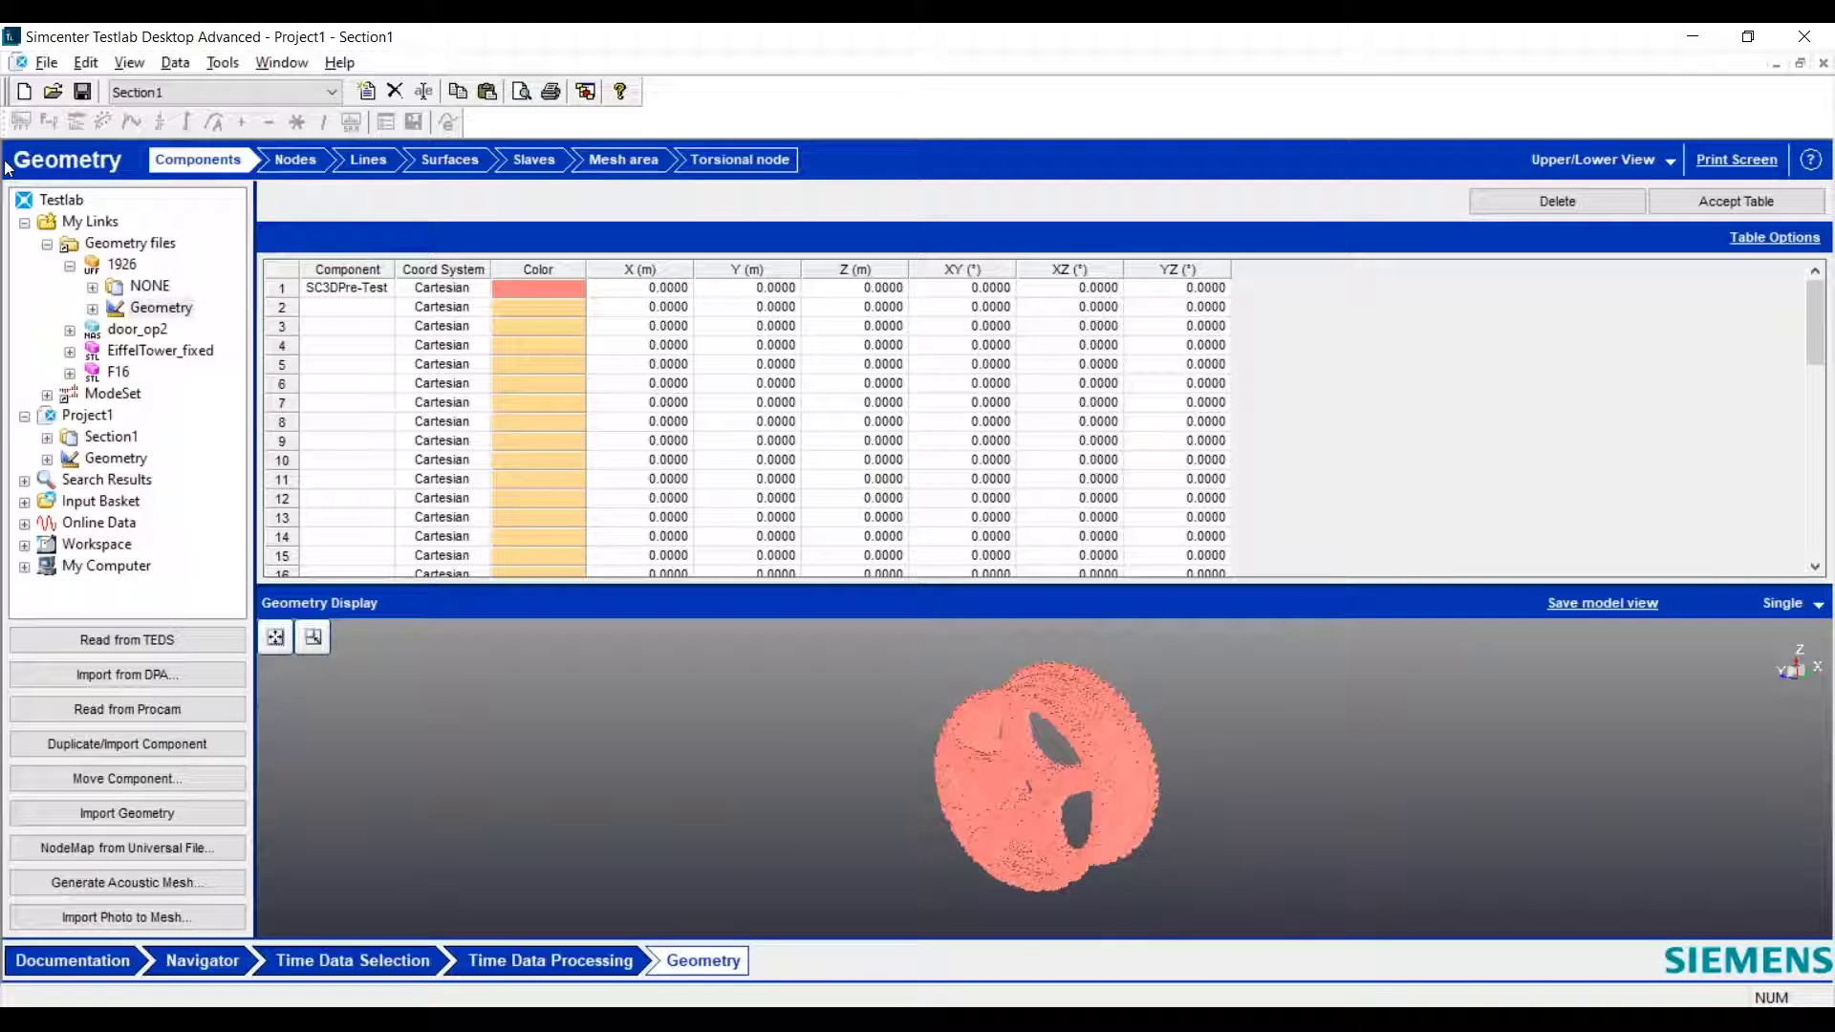
- Import the geometry from the EiffelTower_fixed STL file into Project1, replacing the wheel geometry
click(125, 356)
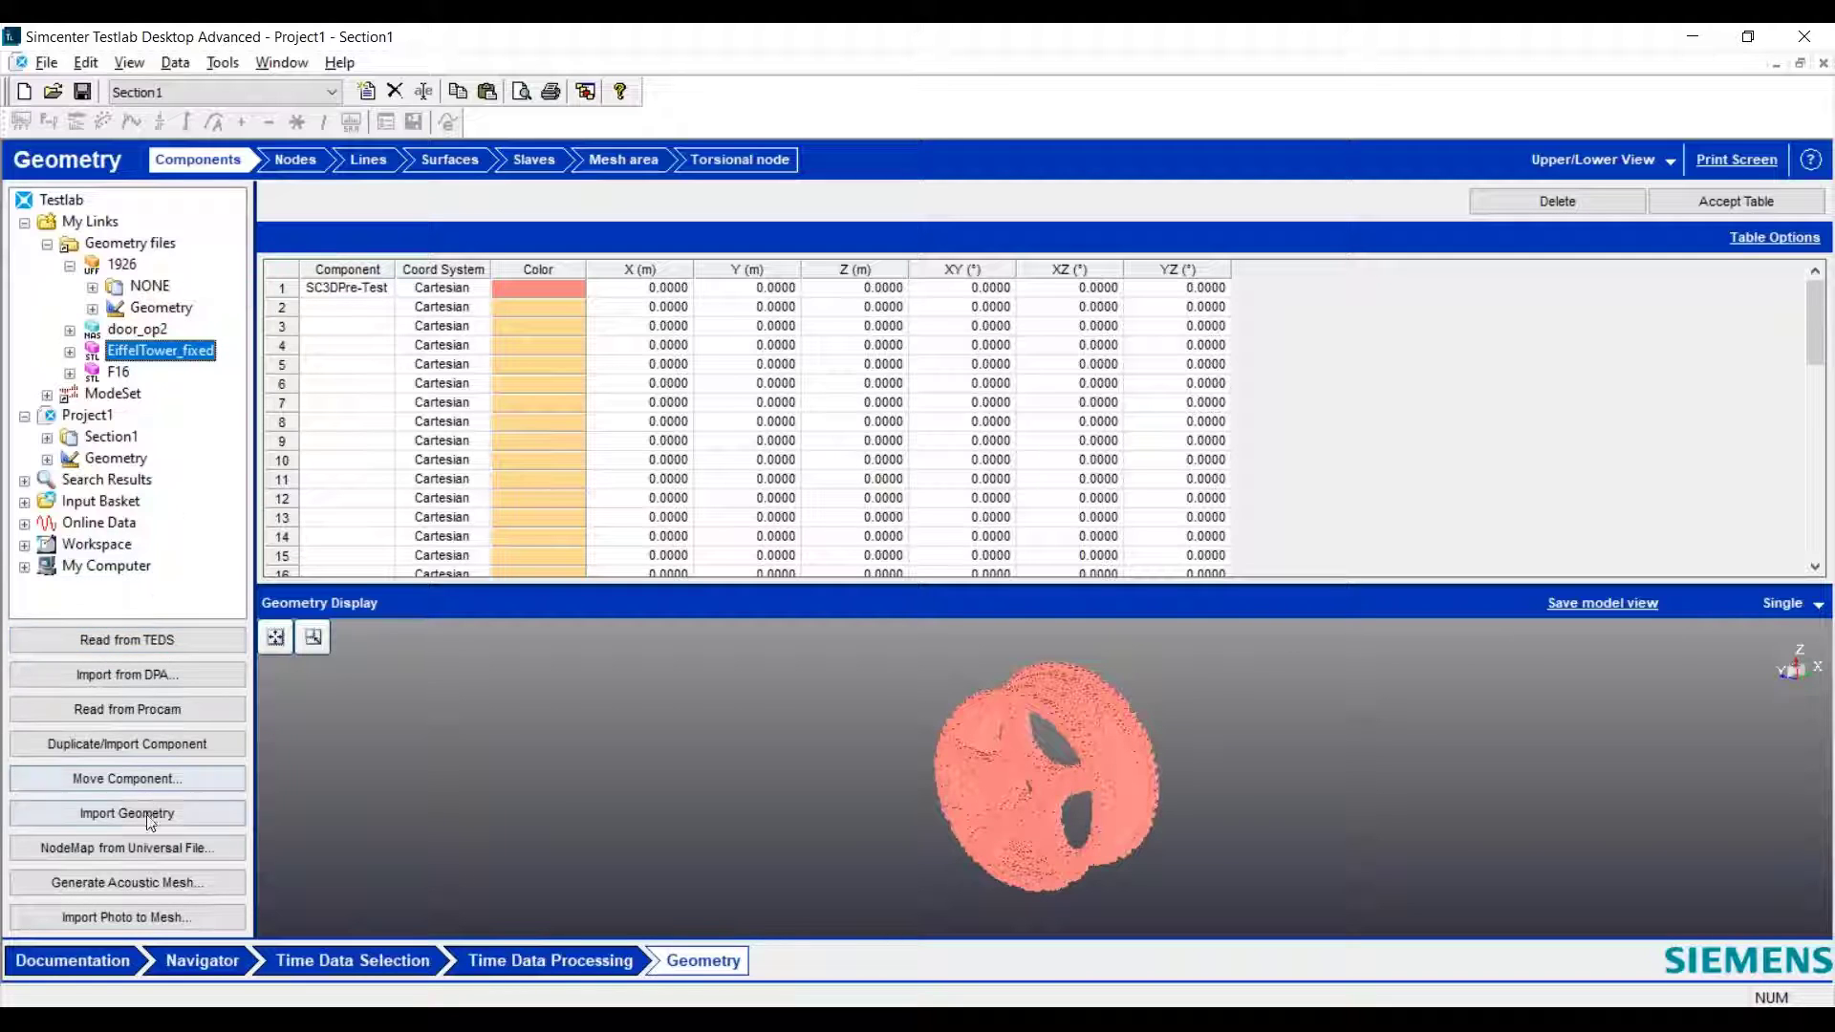
click(71, 353)
click(122, 373)
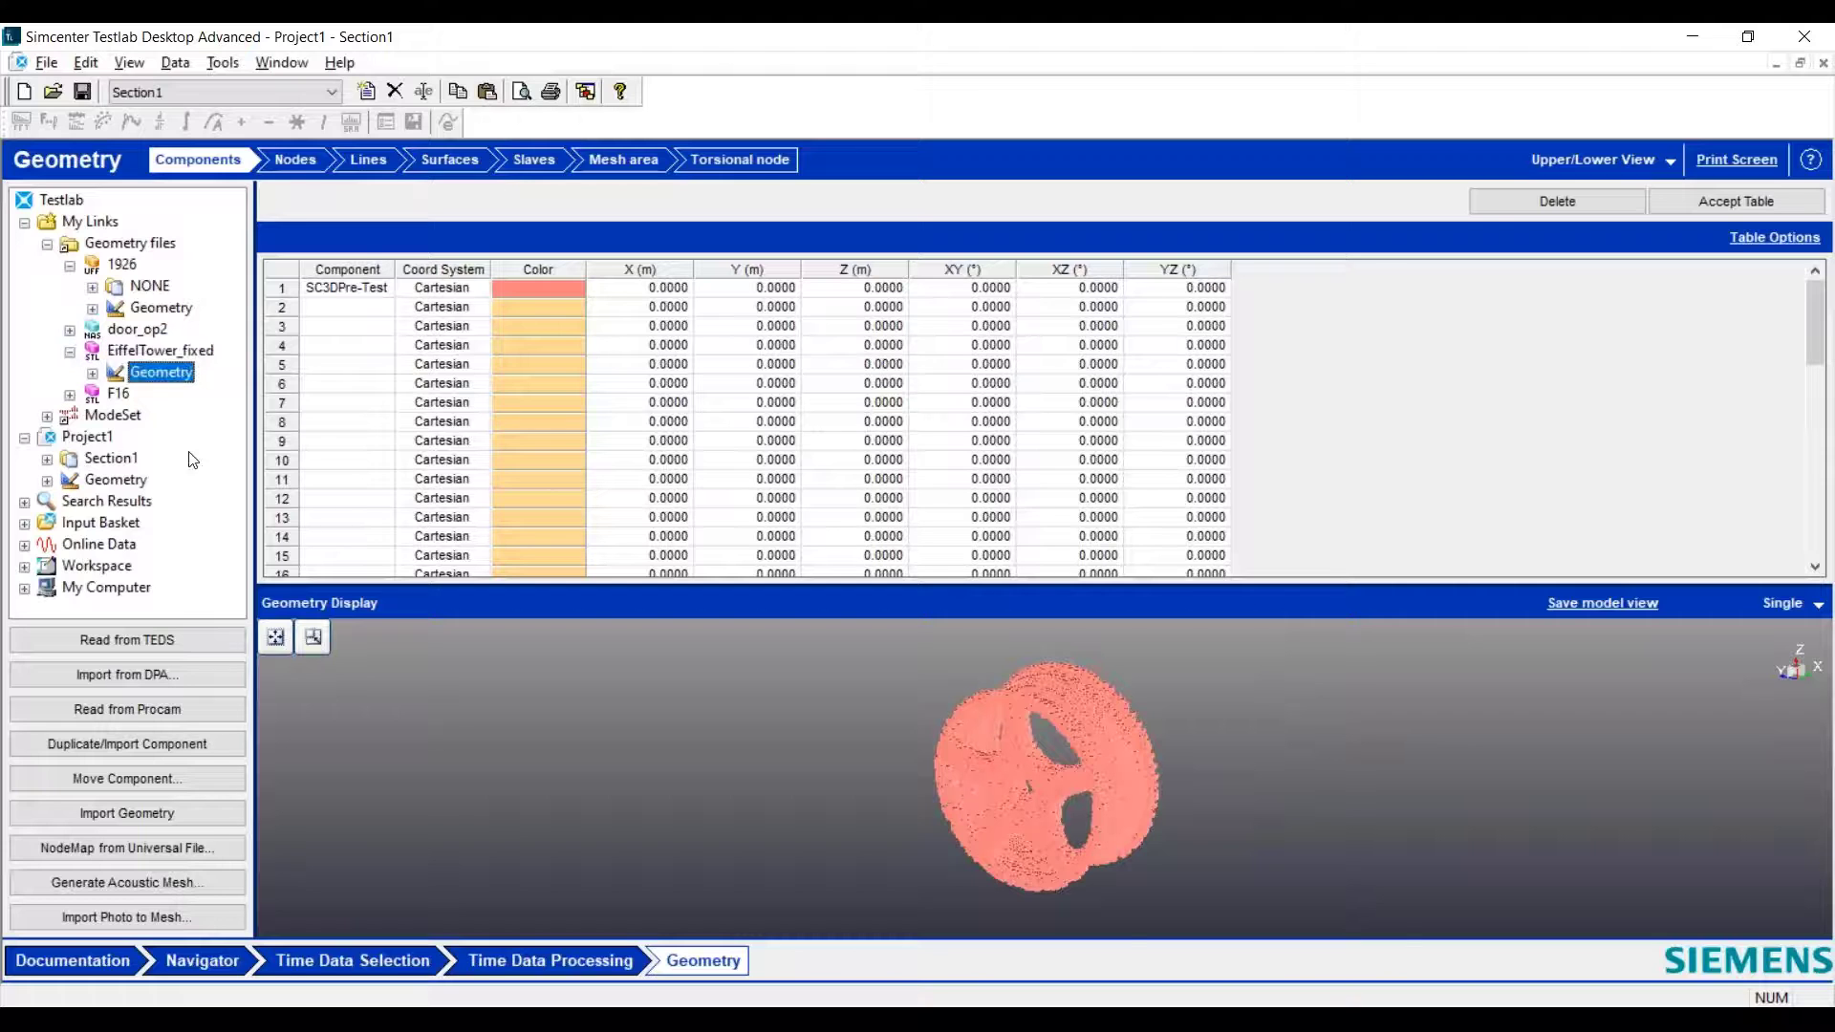
click(195, 813)
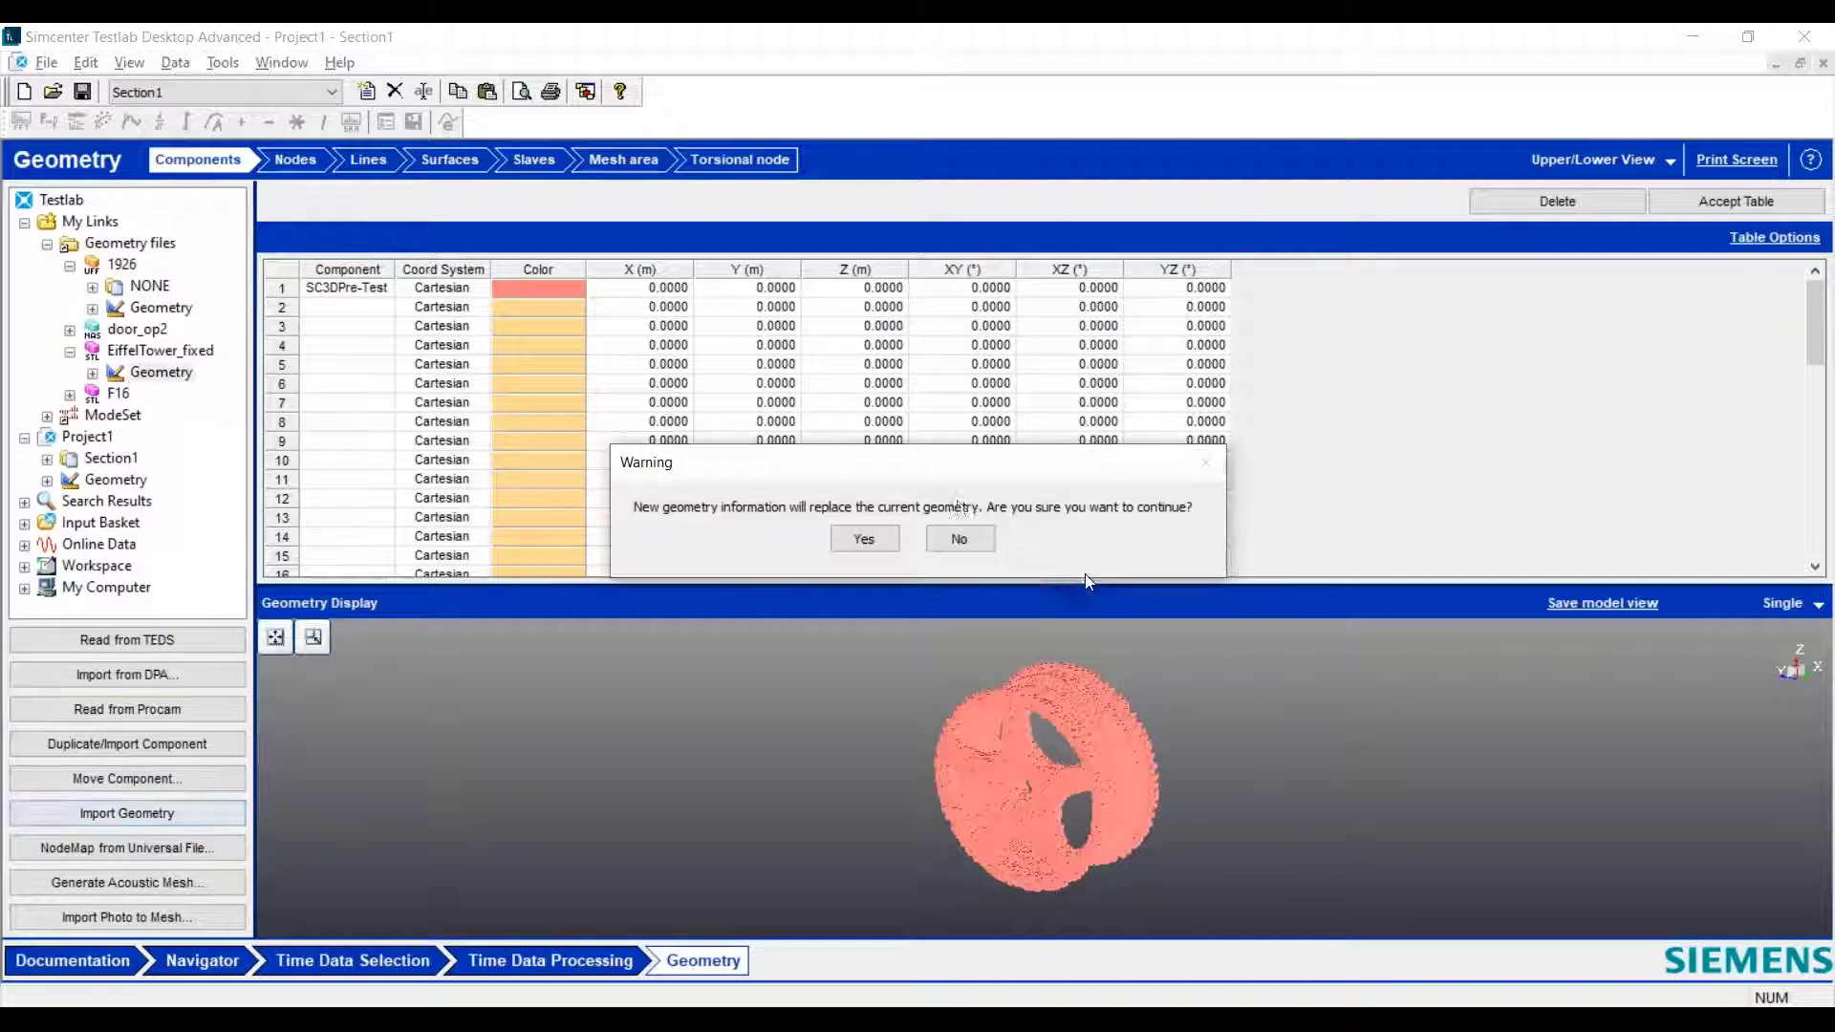
click(862, 540)
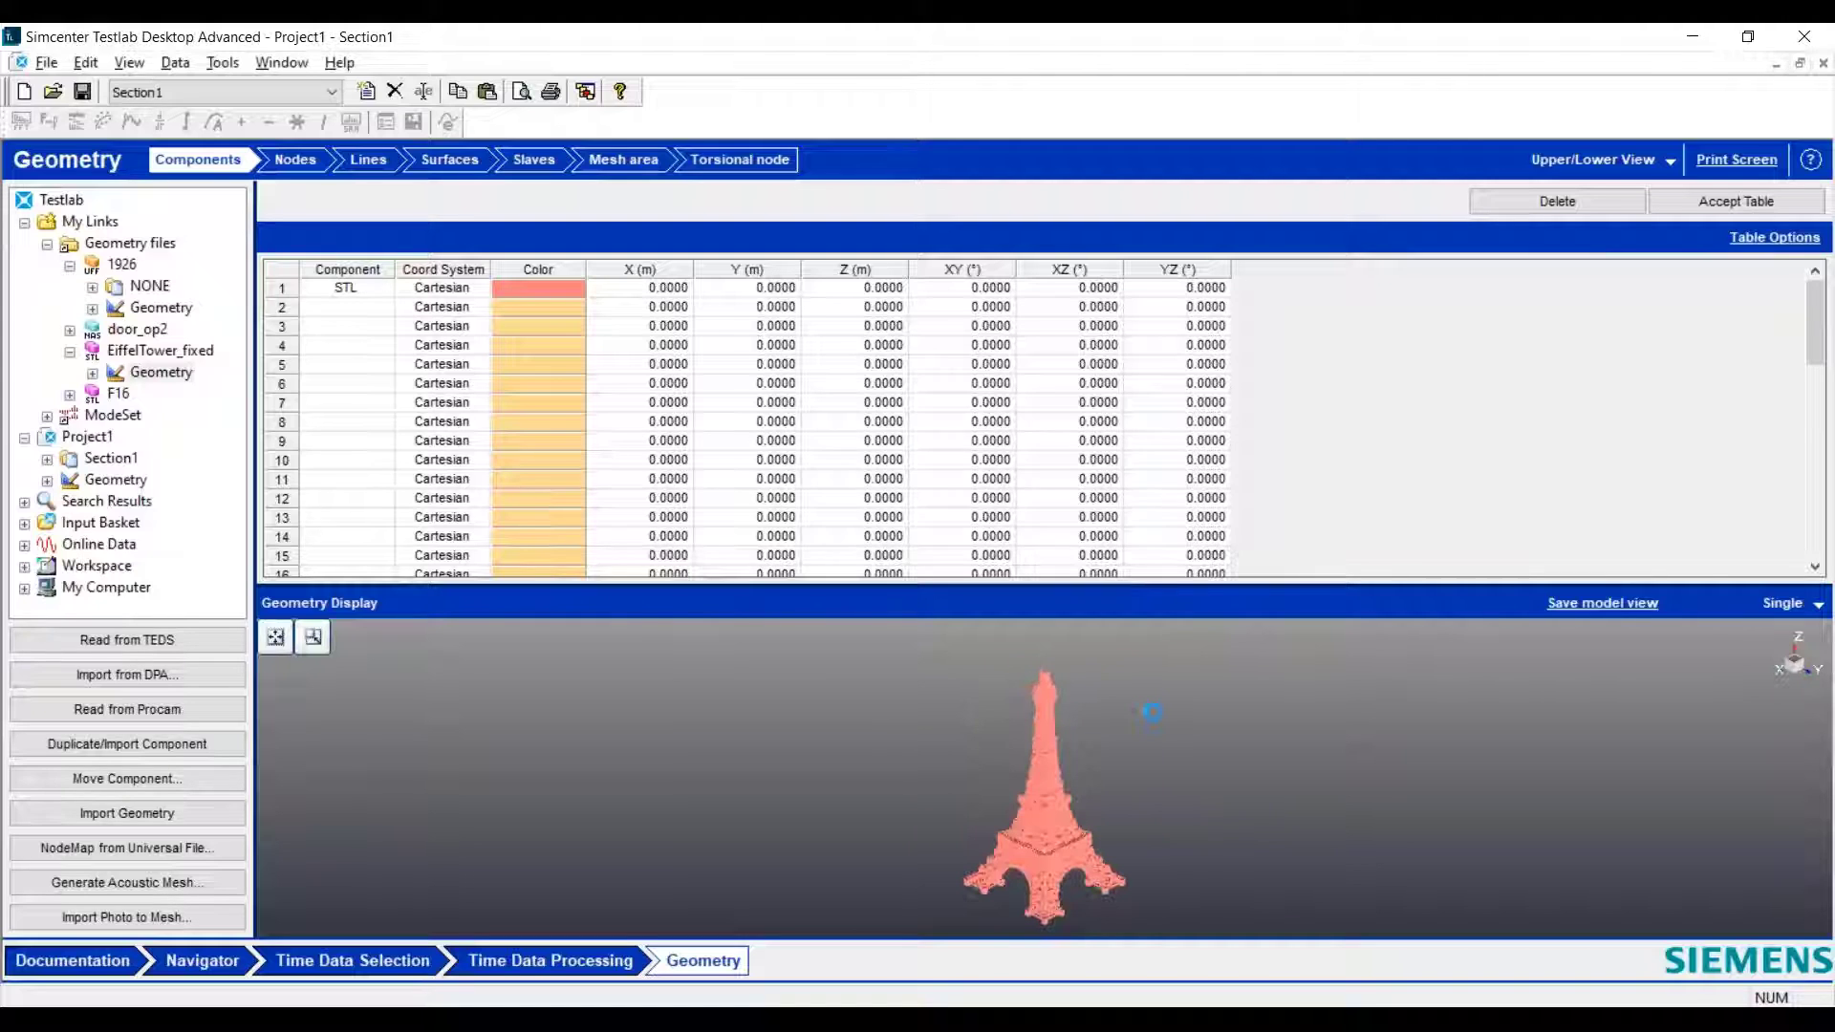
- Import the geometry from the F16 STL file, replacing the Eiffel Tower, and rotate the aircraft model to inspect it
click(70, 393)
click(153, 414)
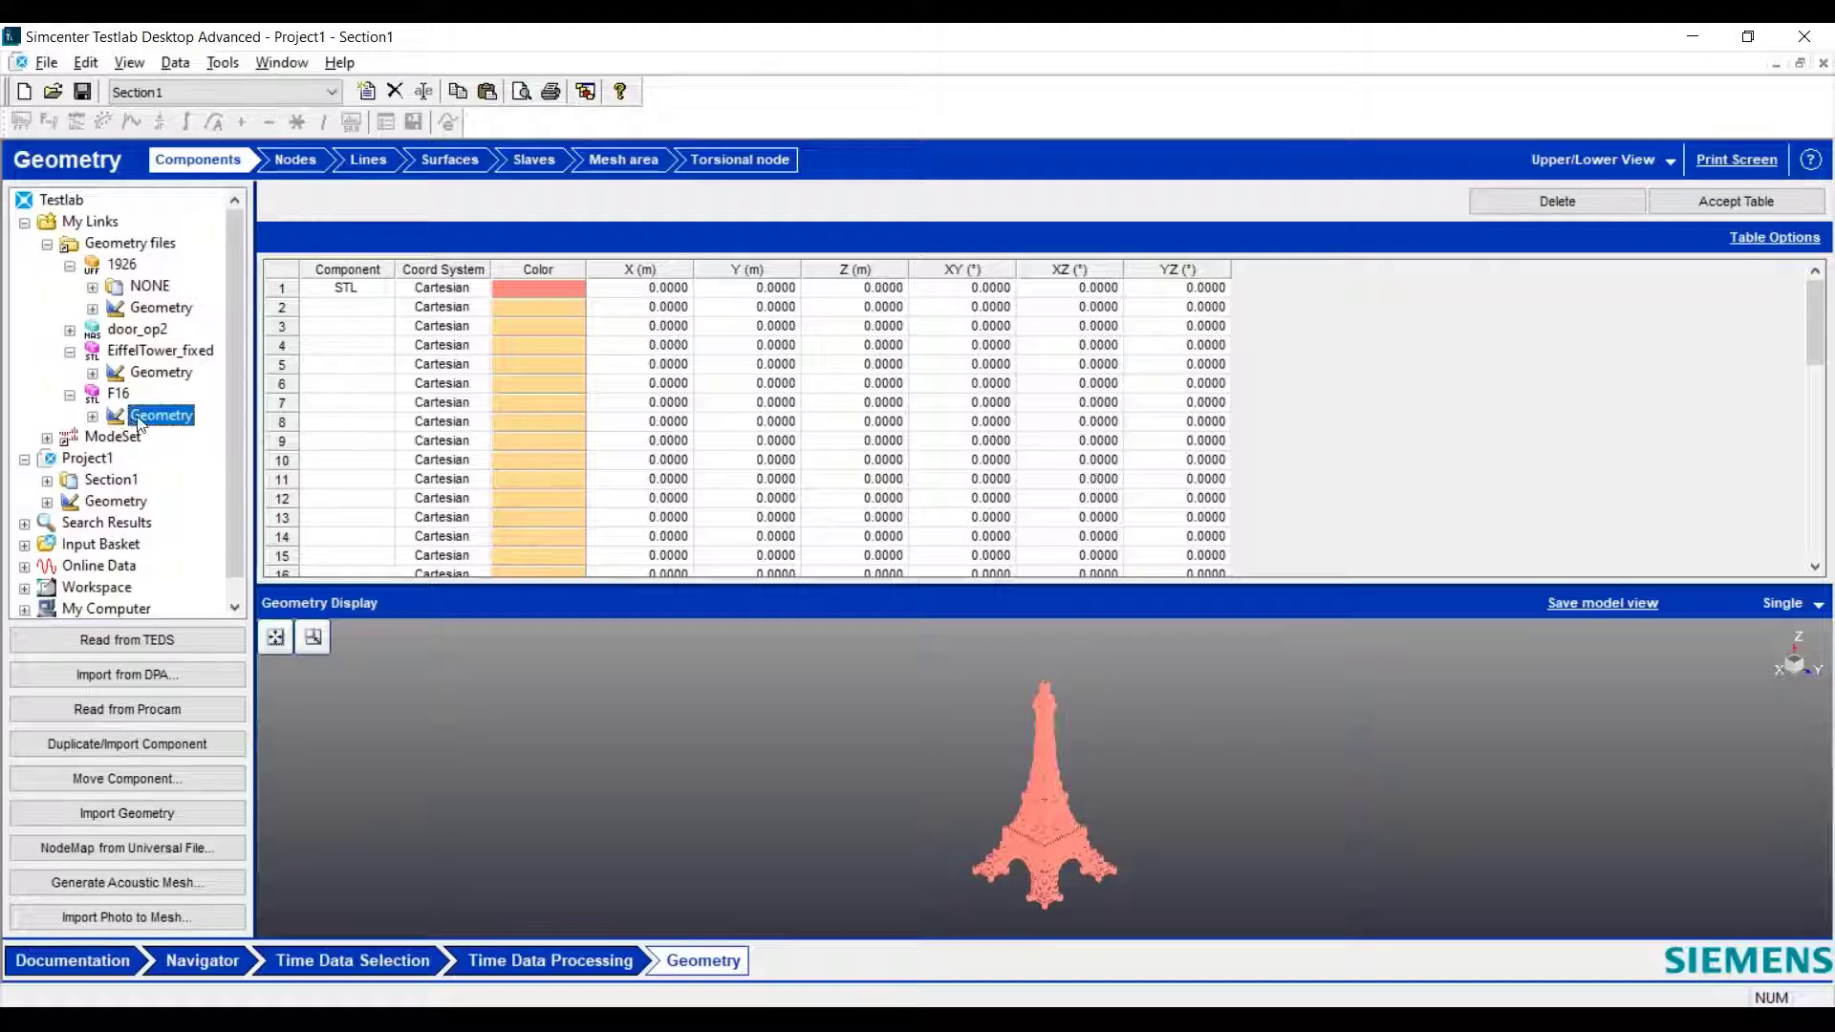
click(188, 819)
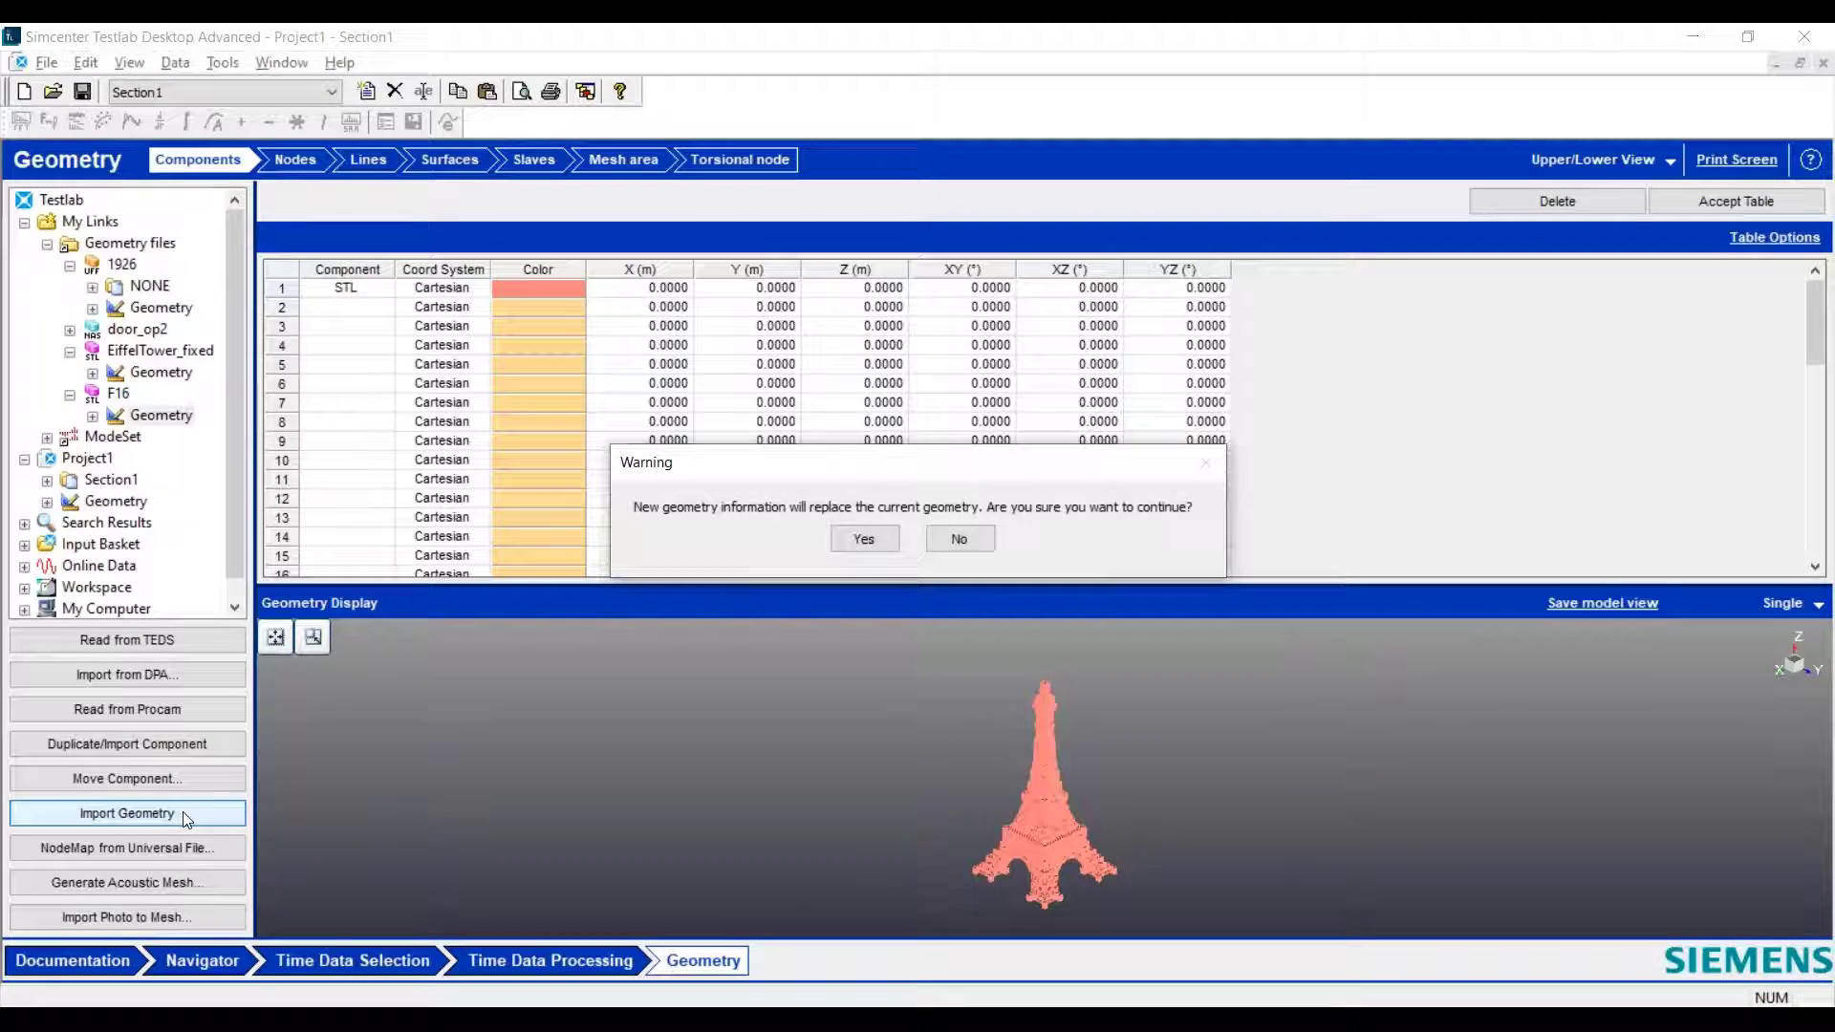
click(865, 541)
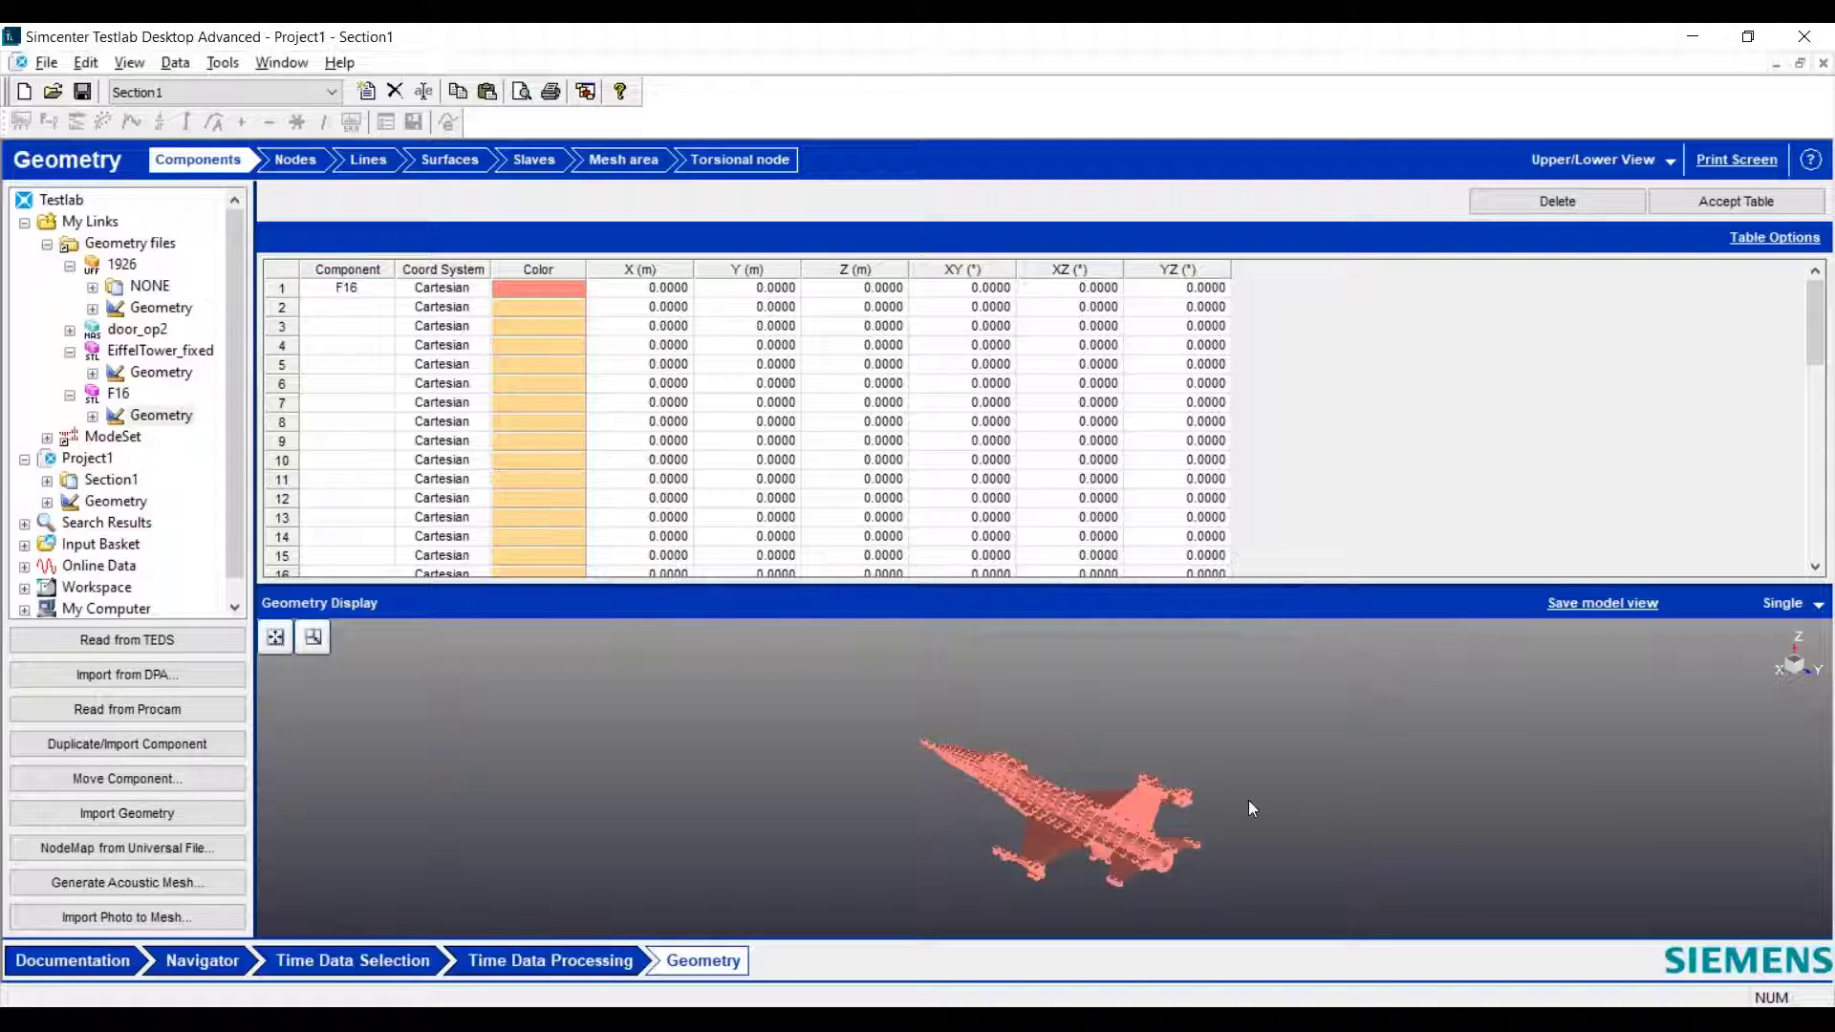
drag(1218, 805, 1070, 829)
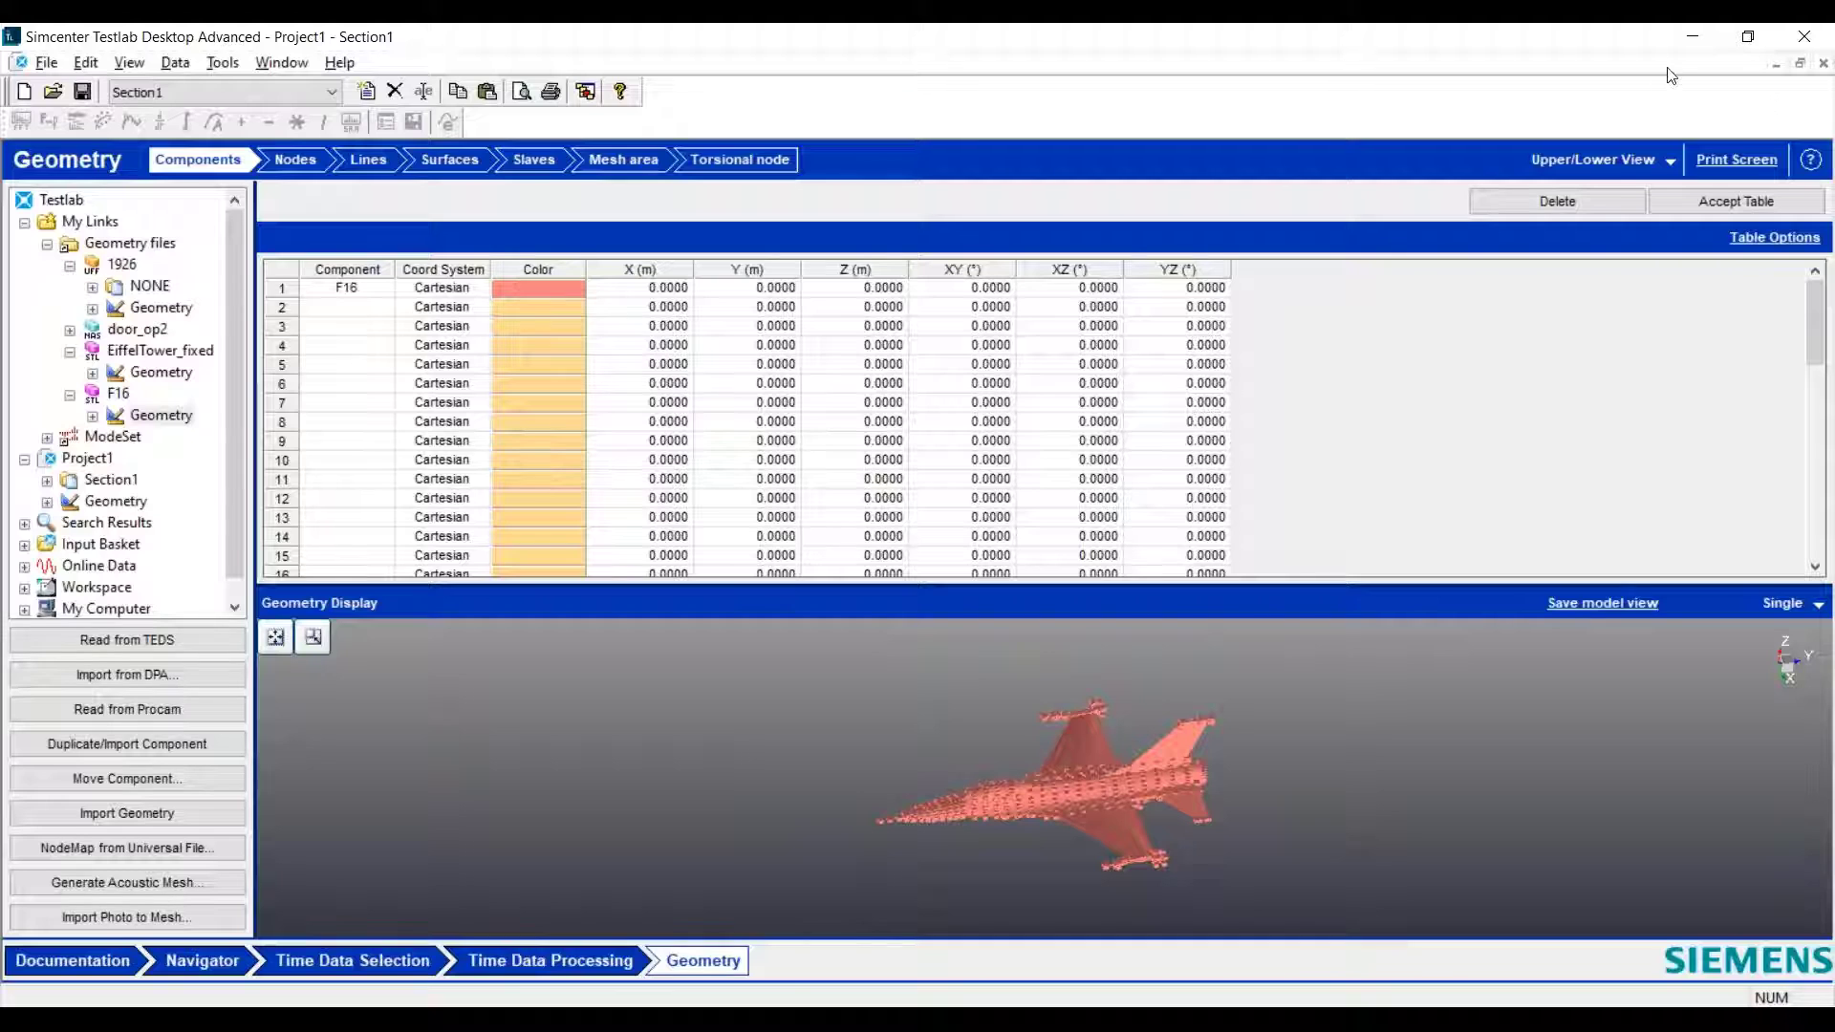
- Switch to the other Simcenter Testlab window, which holds the Geometry Display Webinar project
click(1695, 36)
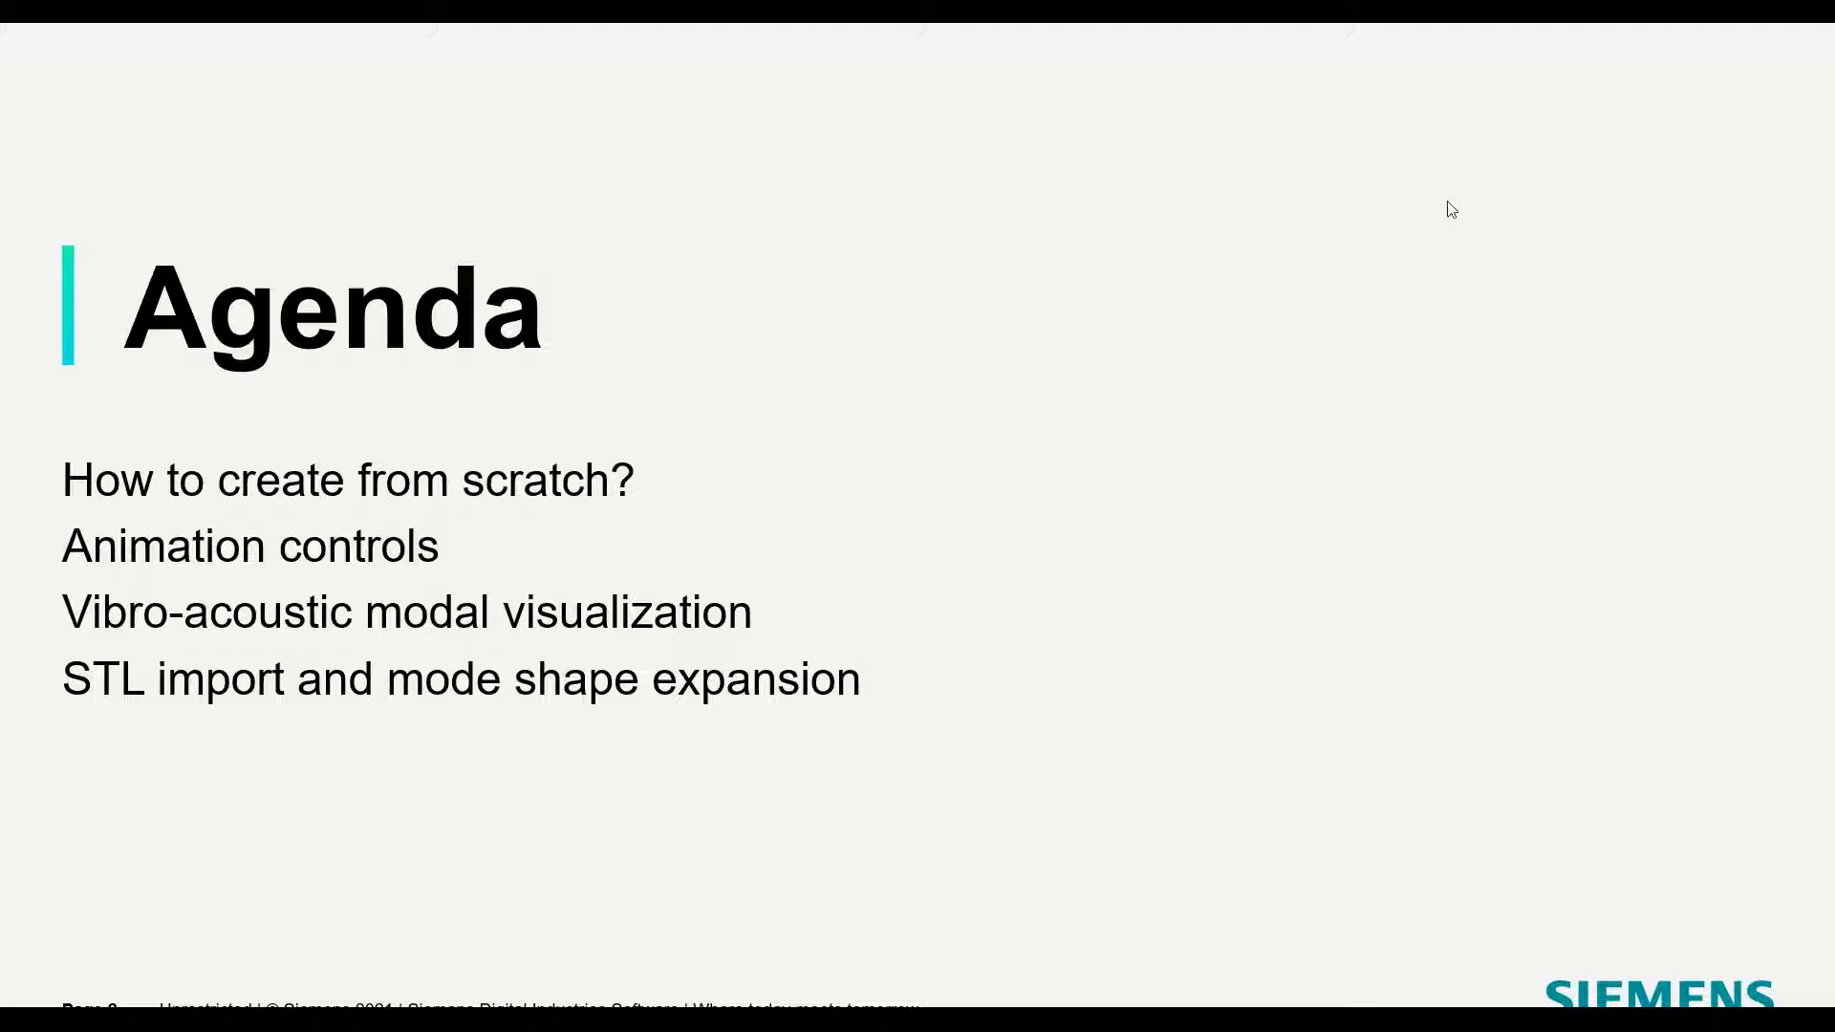
key(alt+Tab)
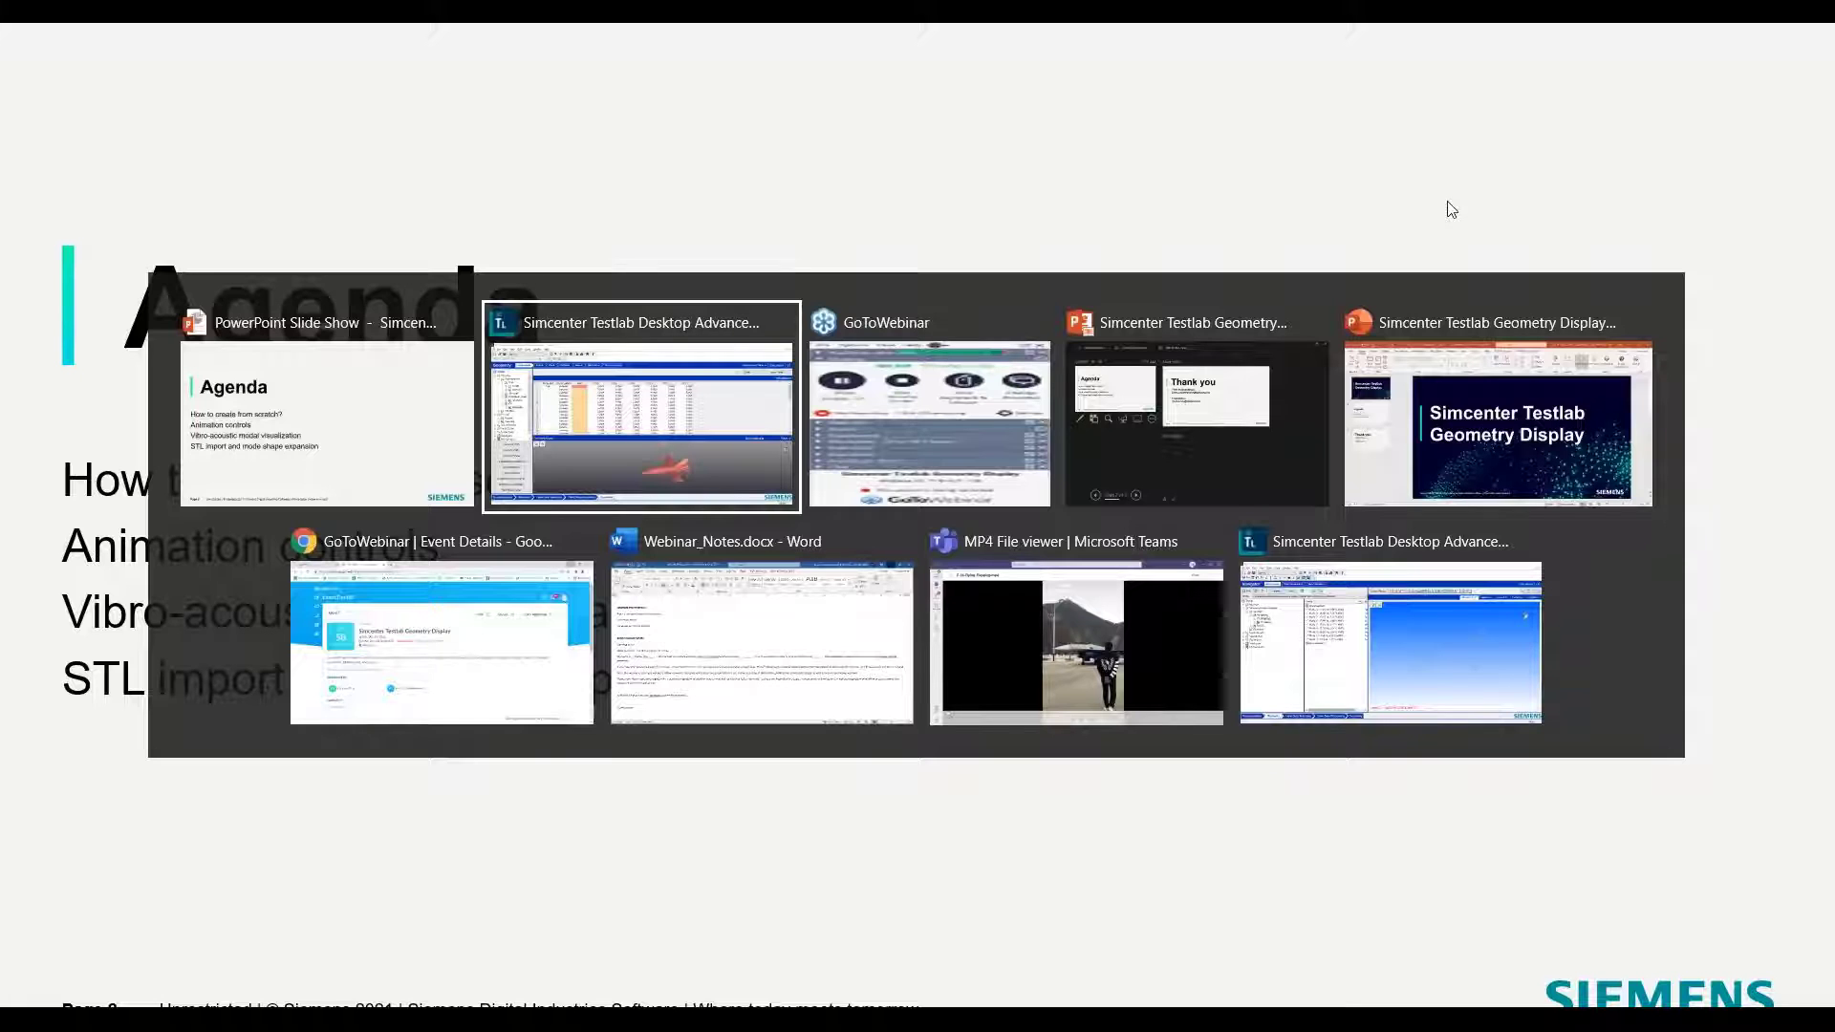
key(alt+Tab)
key(alt+Tab)
key(alt+Tab)
key(alt+Tab)
key(alt+Tab)
key(alt+Tab)
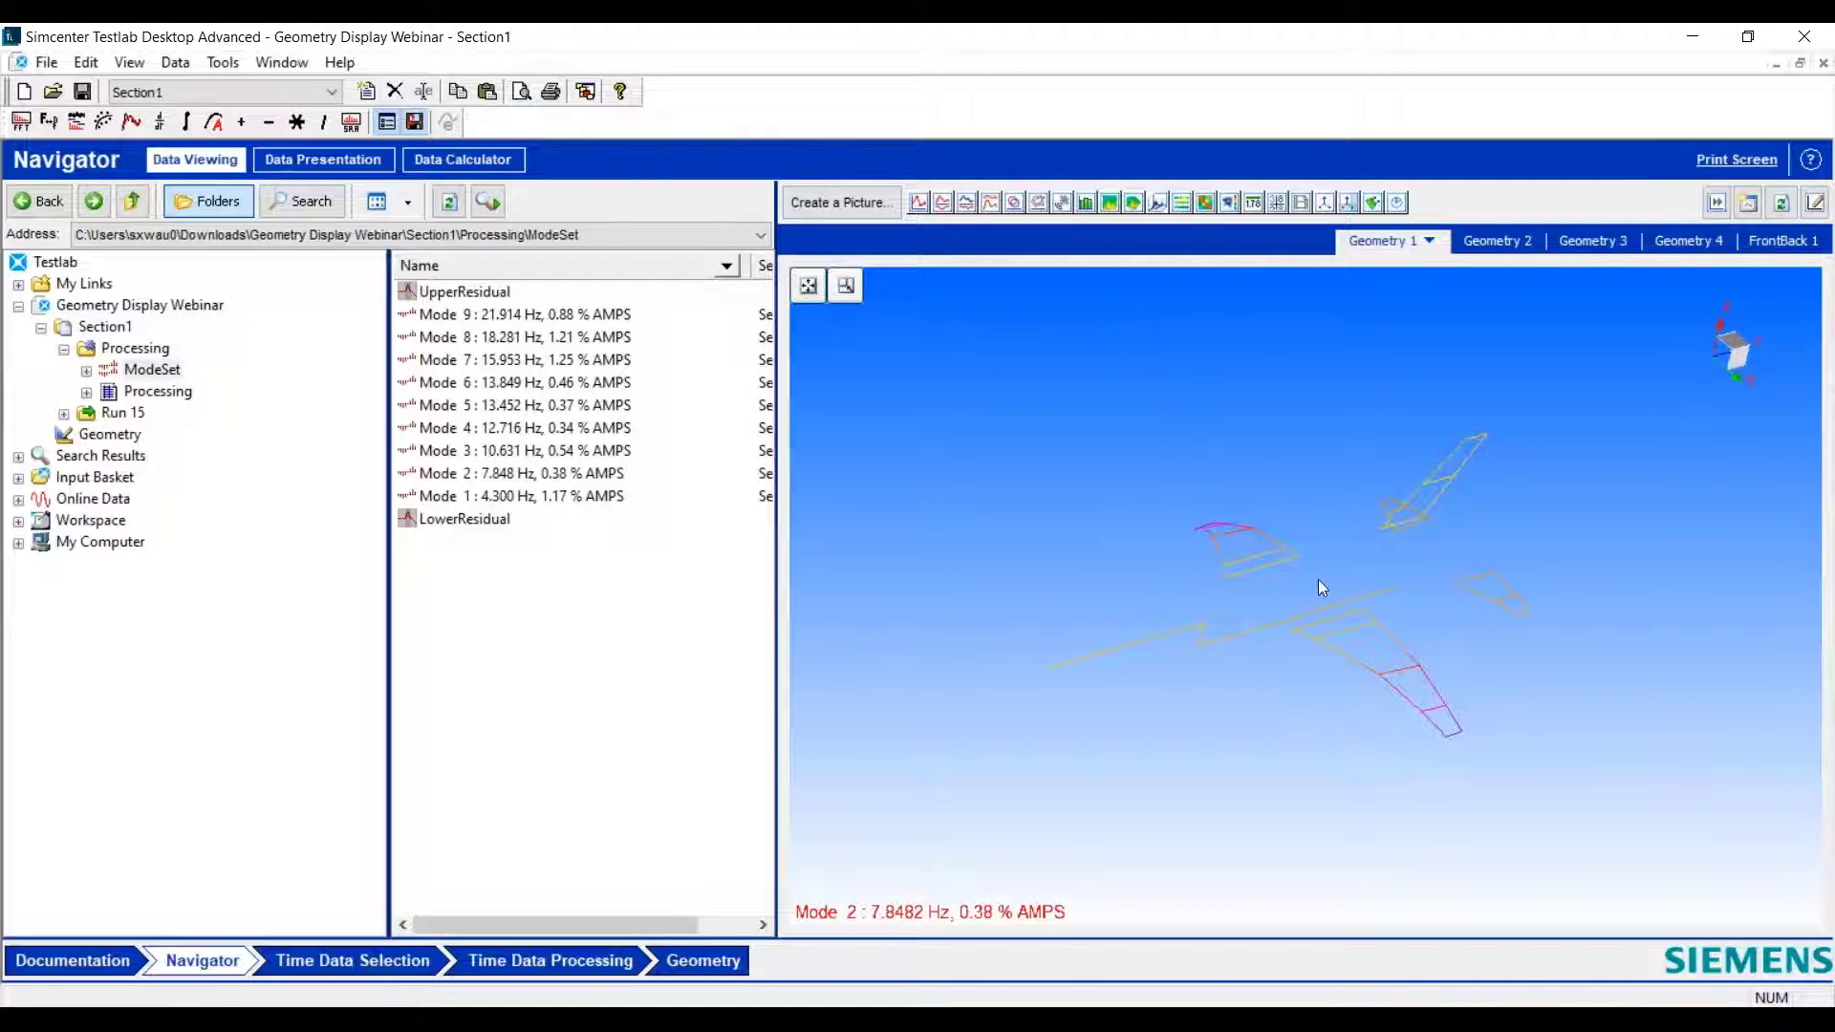
- Animate Mode 2 on the aircraft wireframe in the Geometry 1 display and view it from a different angle
right_click(988, 393)
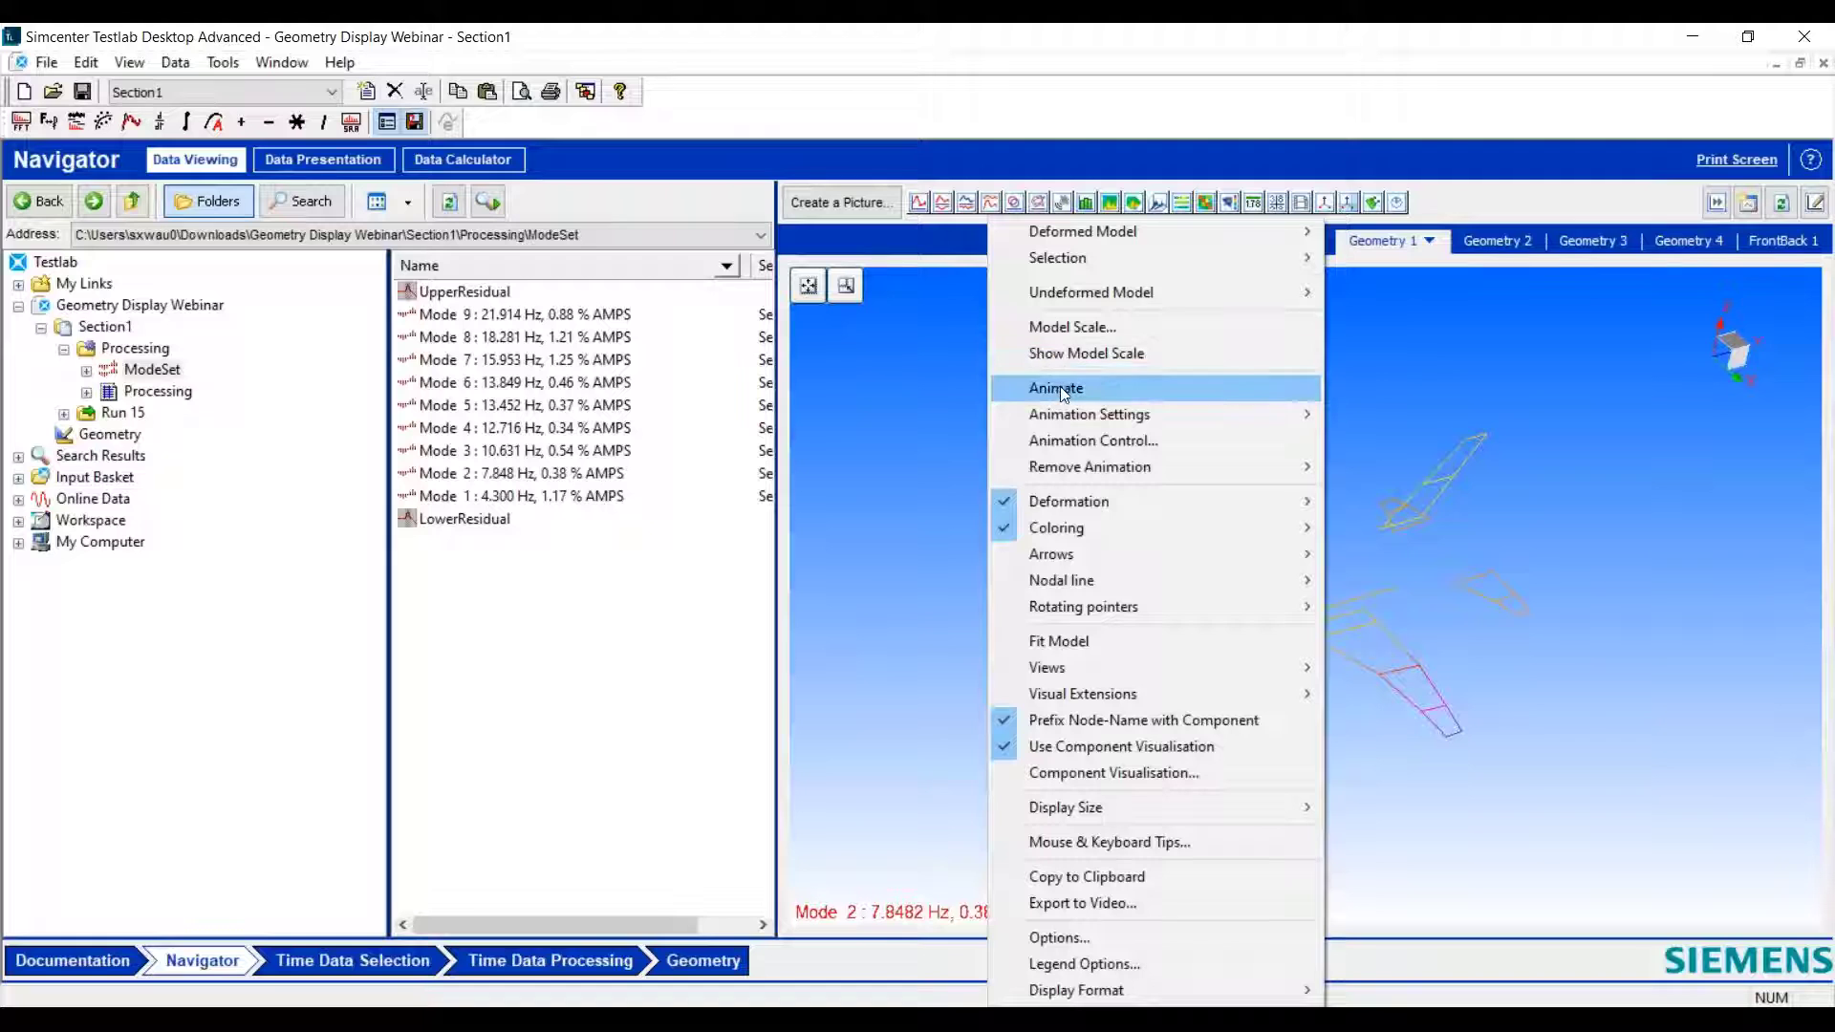
click(1058, 386)
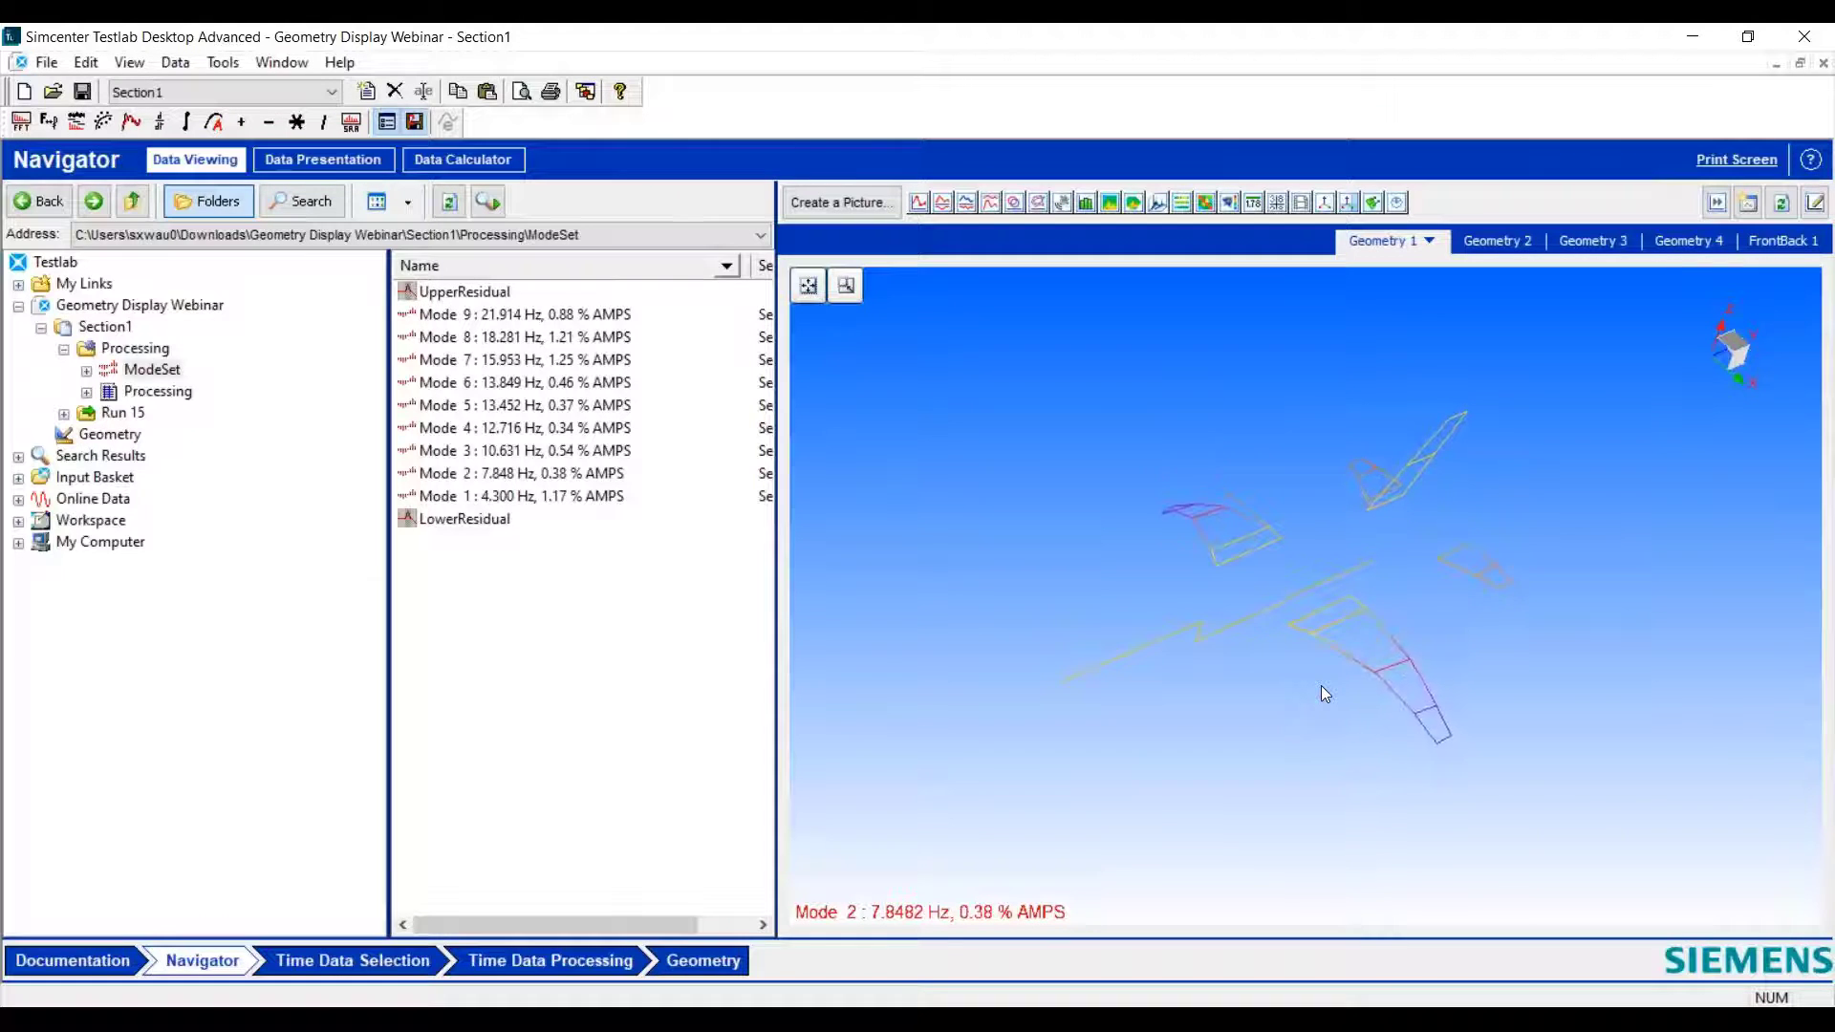
drag(1313, 702, 1270, 656)
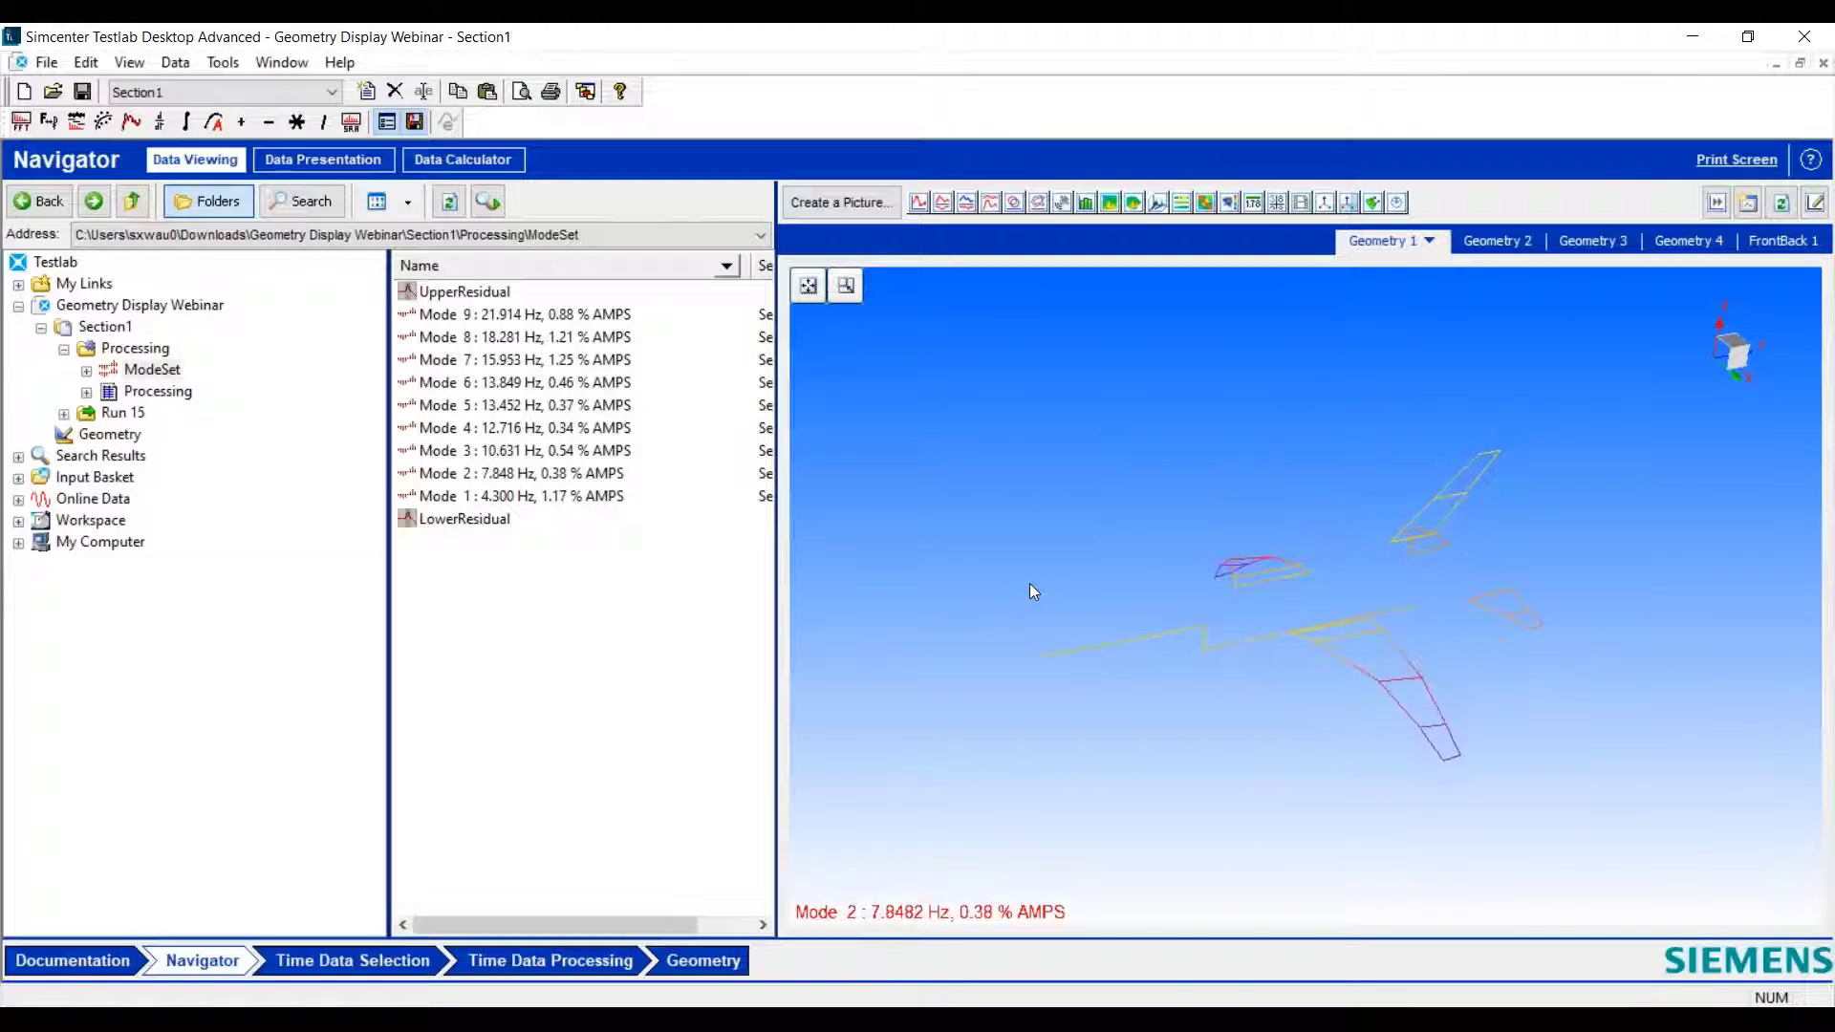
- Make the hidden D:\Data component visible through Component Visualisation so the full aircraft surface overlays the wireframe
right_click(908, 409)
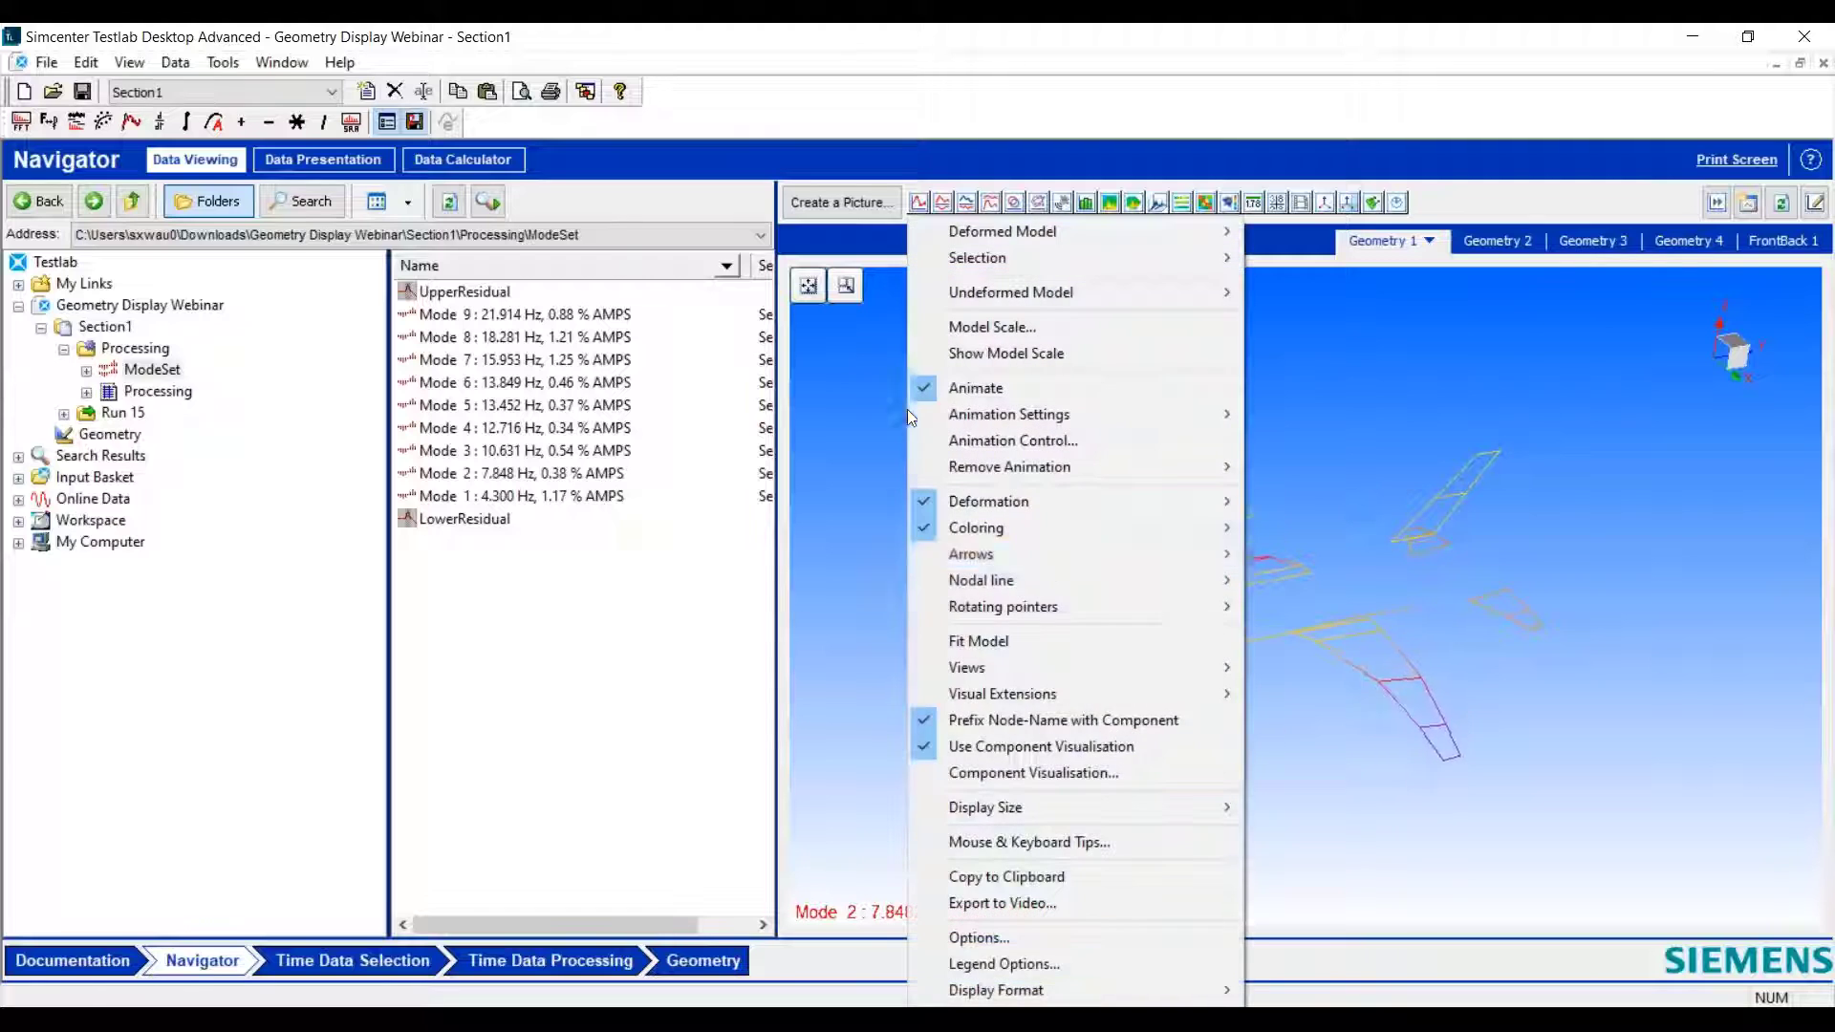
click(1087, 773)
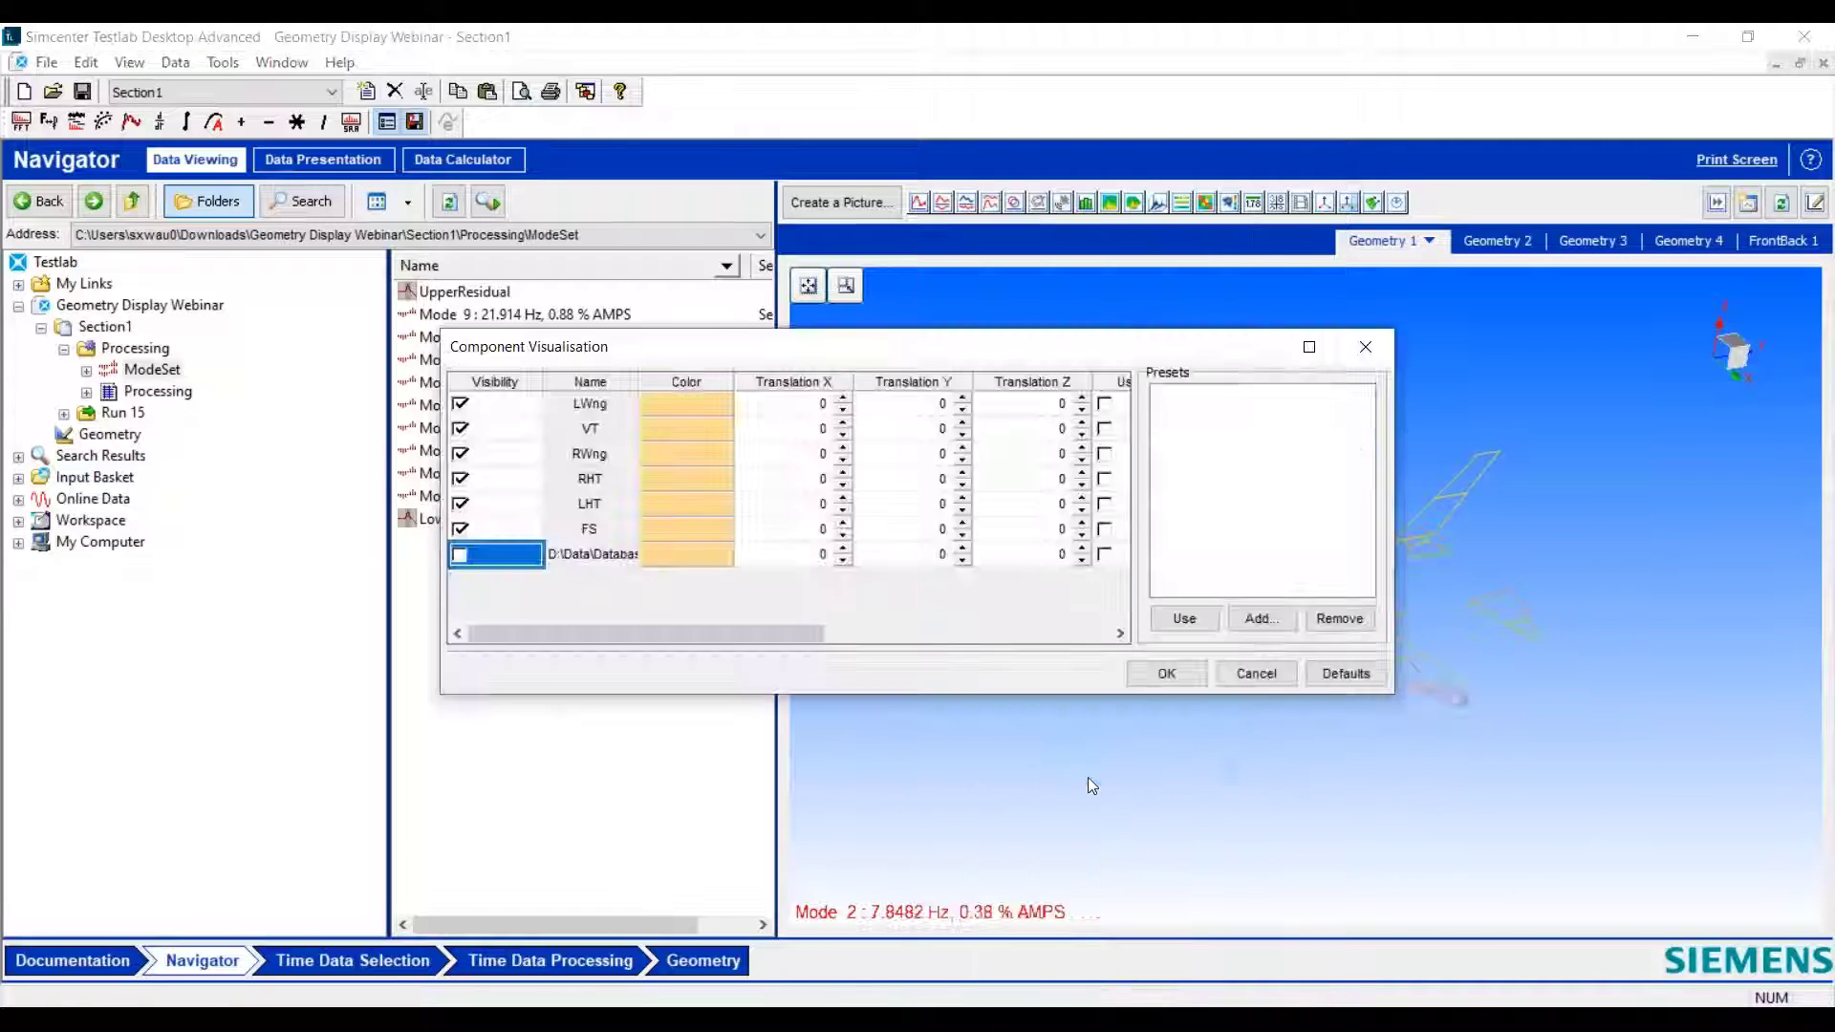
click(462, 554)
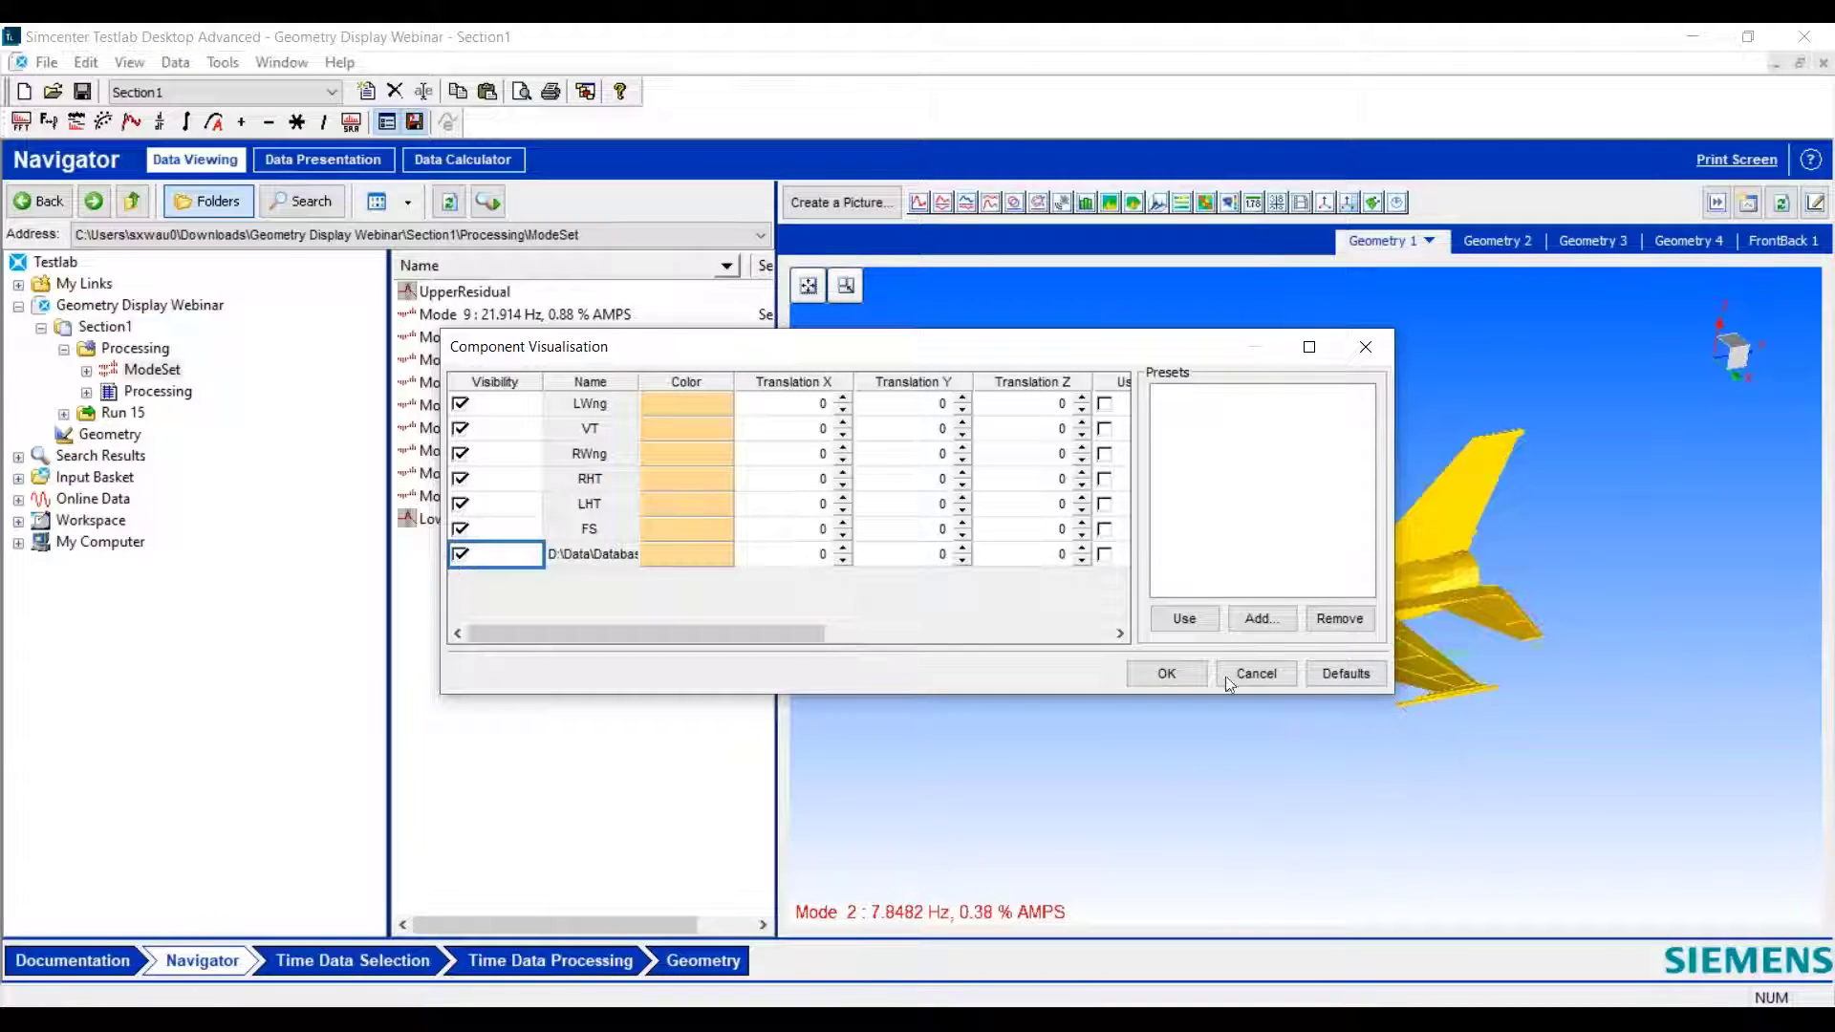
click(1167, 674)
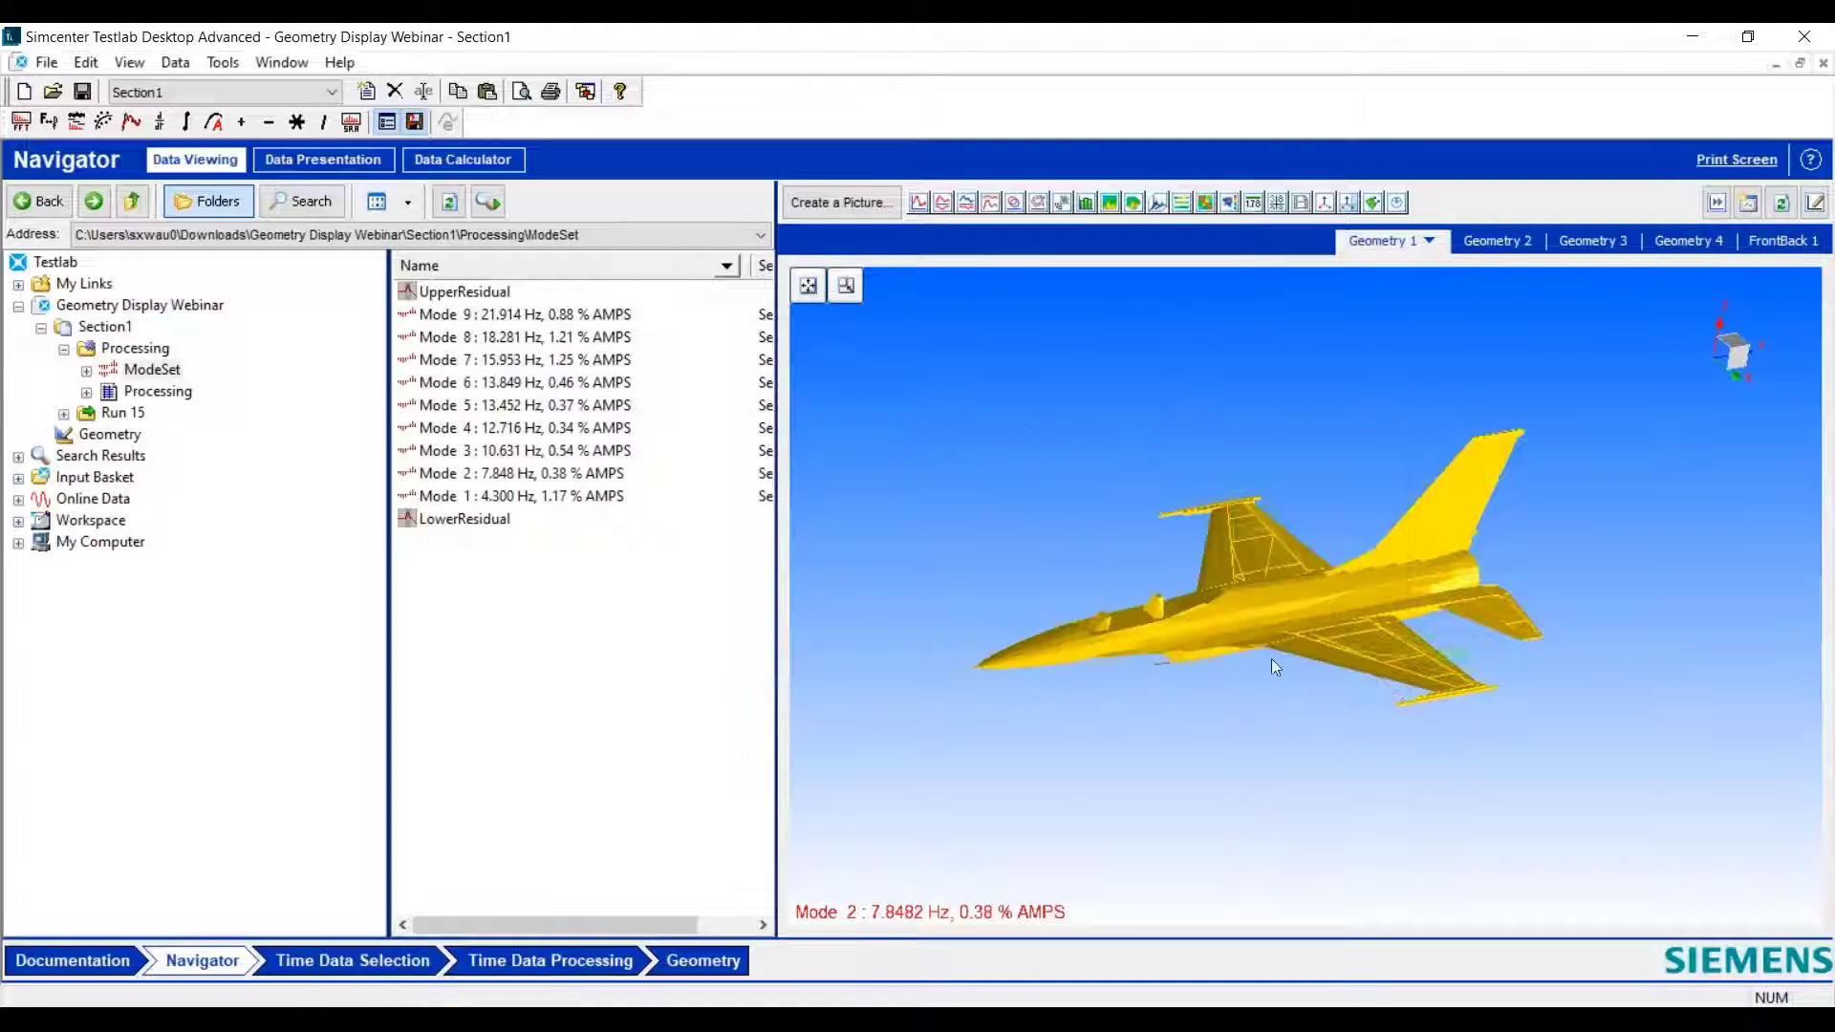
drag(1271, 657, 1229, 617)
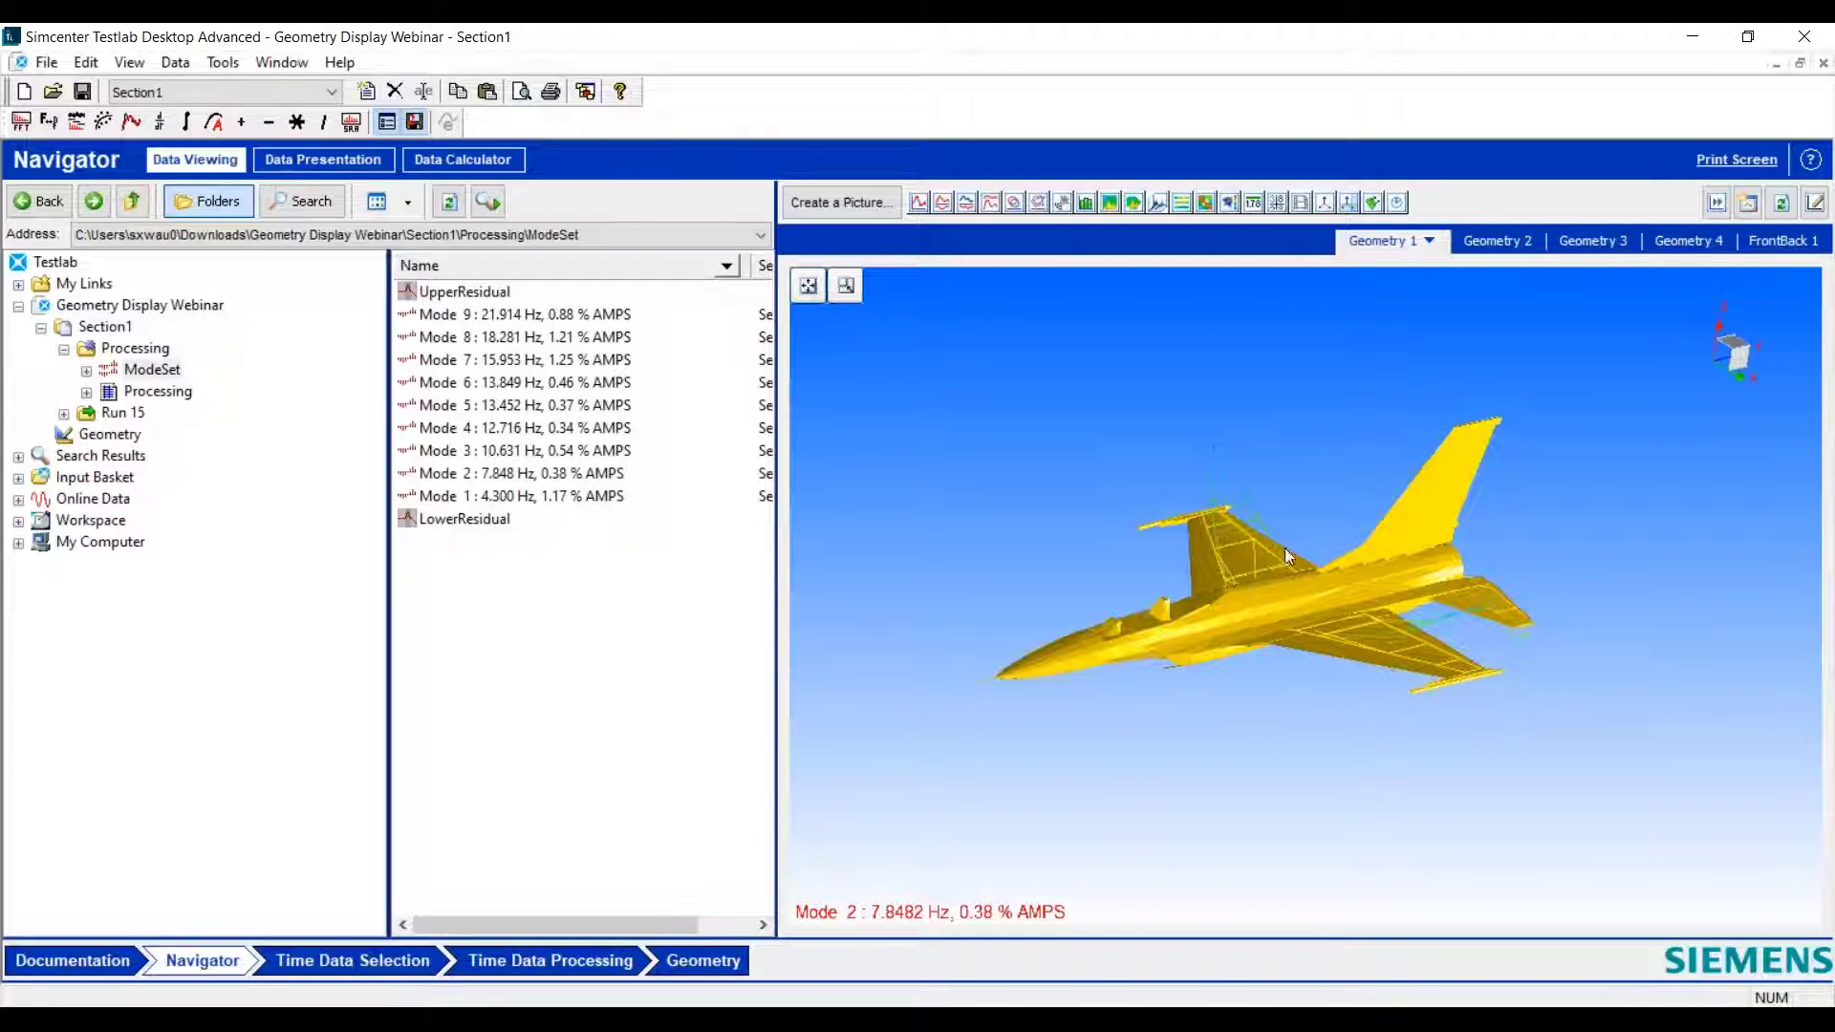
- Set the animation expansion to Automatic Geometrical for Mode 2, inspect the aircraft from several angles, and review the Expand options
right_click(963, 341)
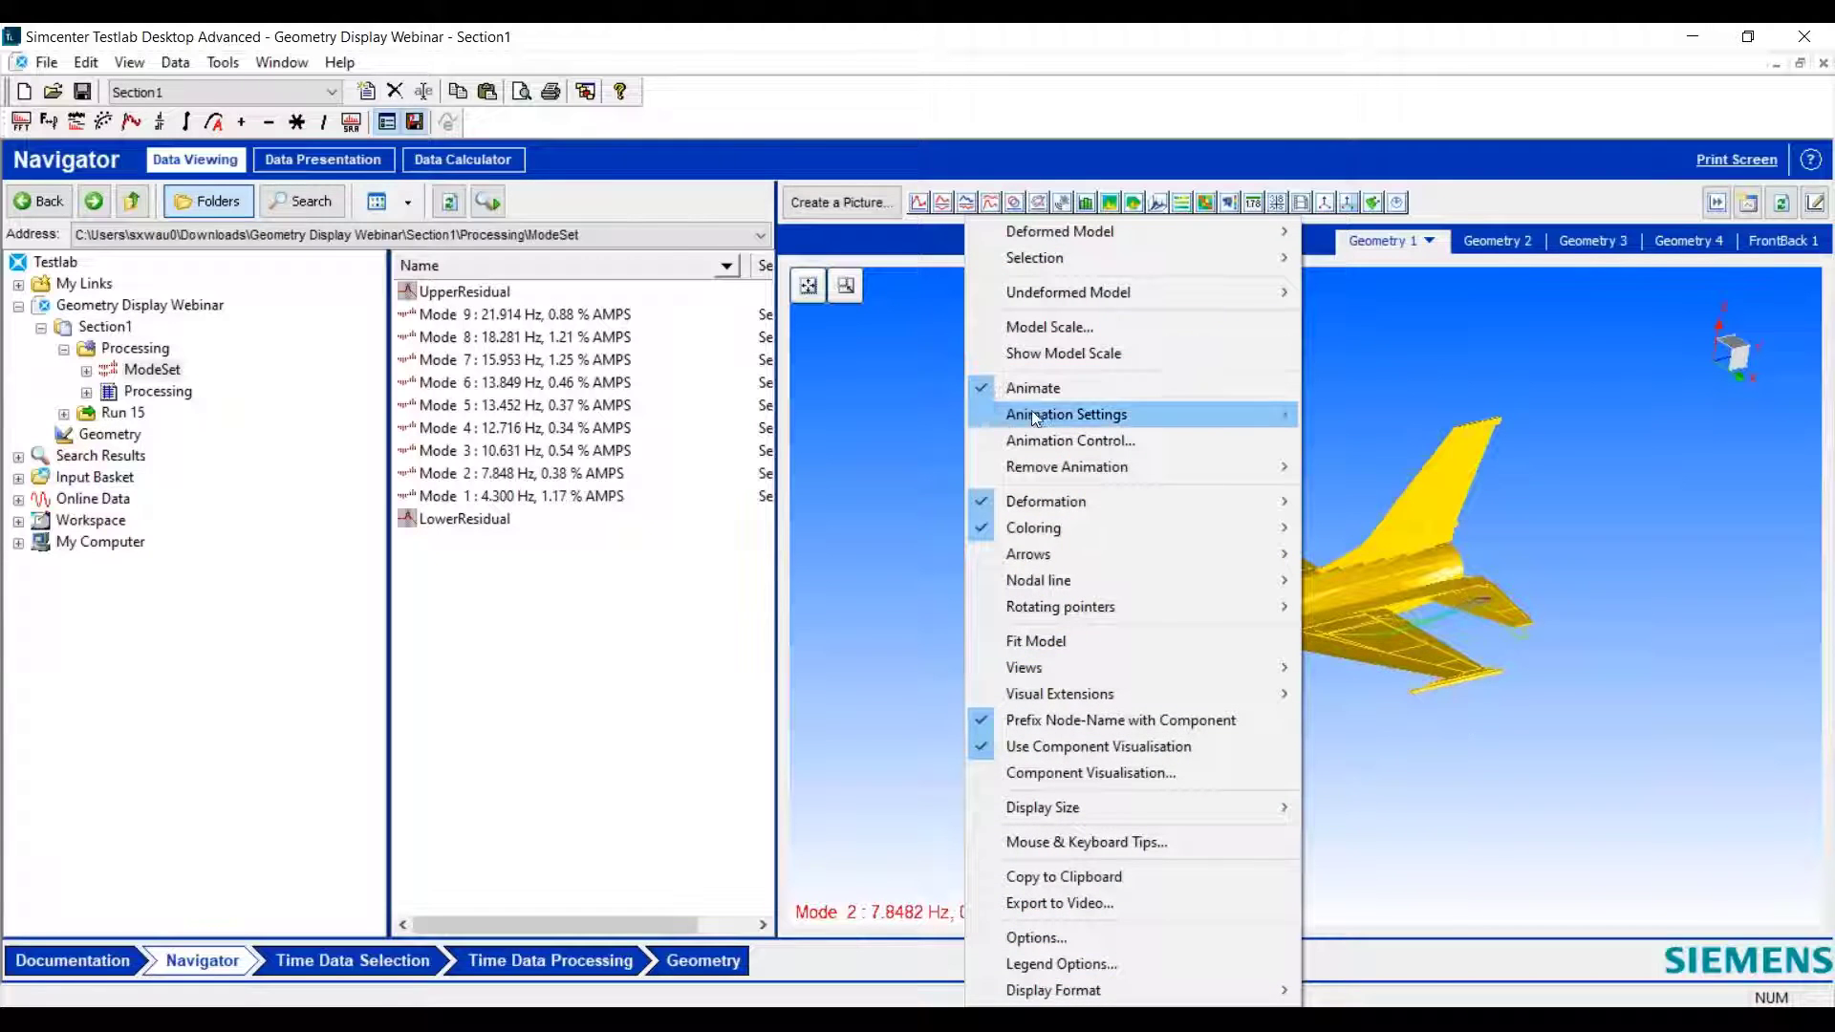
mouse_move(1032, 410)
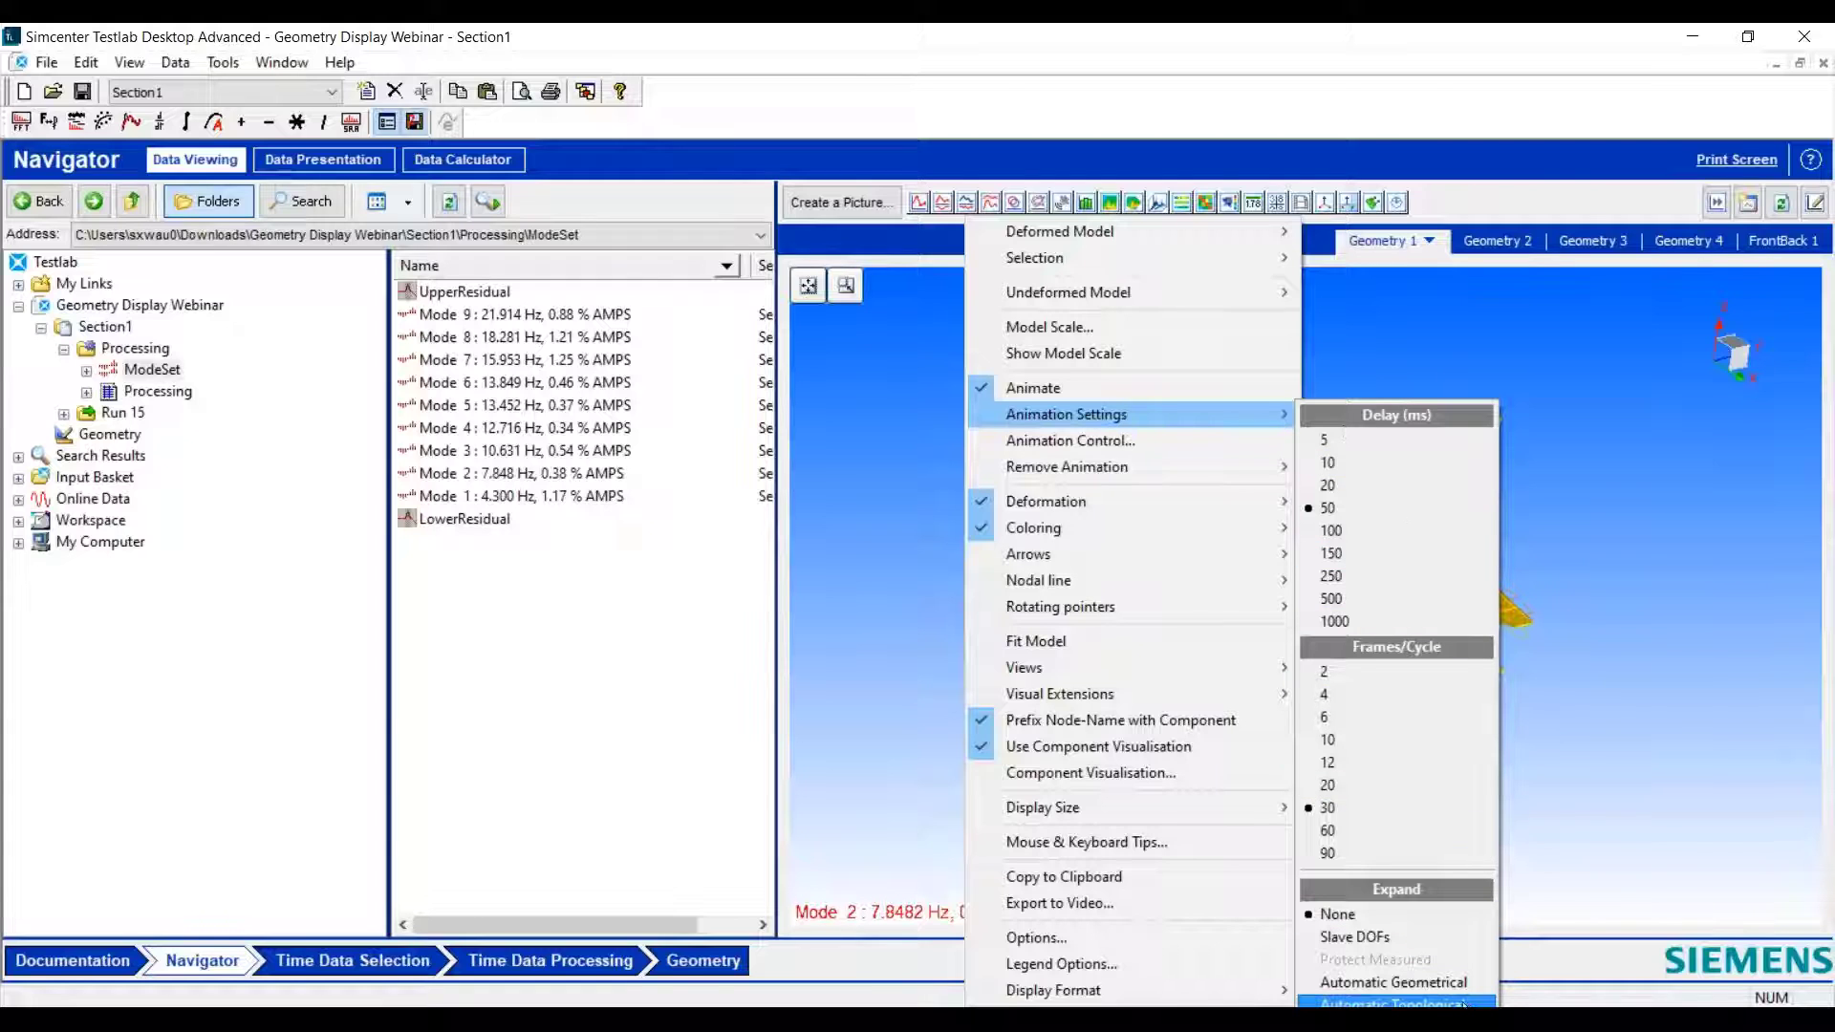
click(1379, 994)
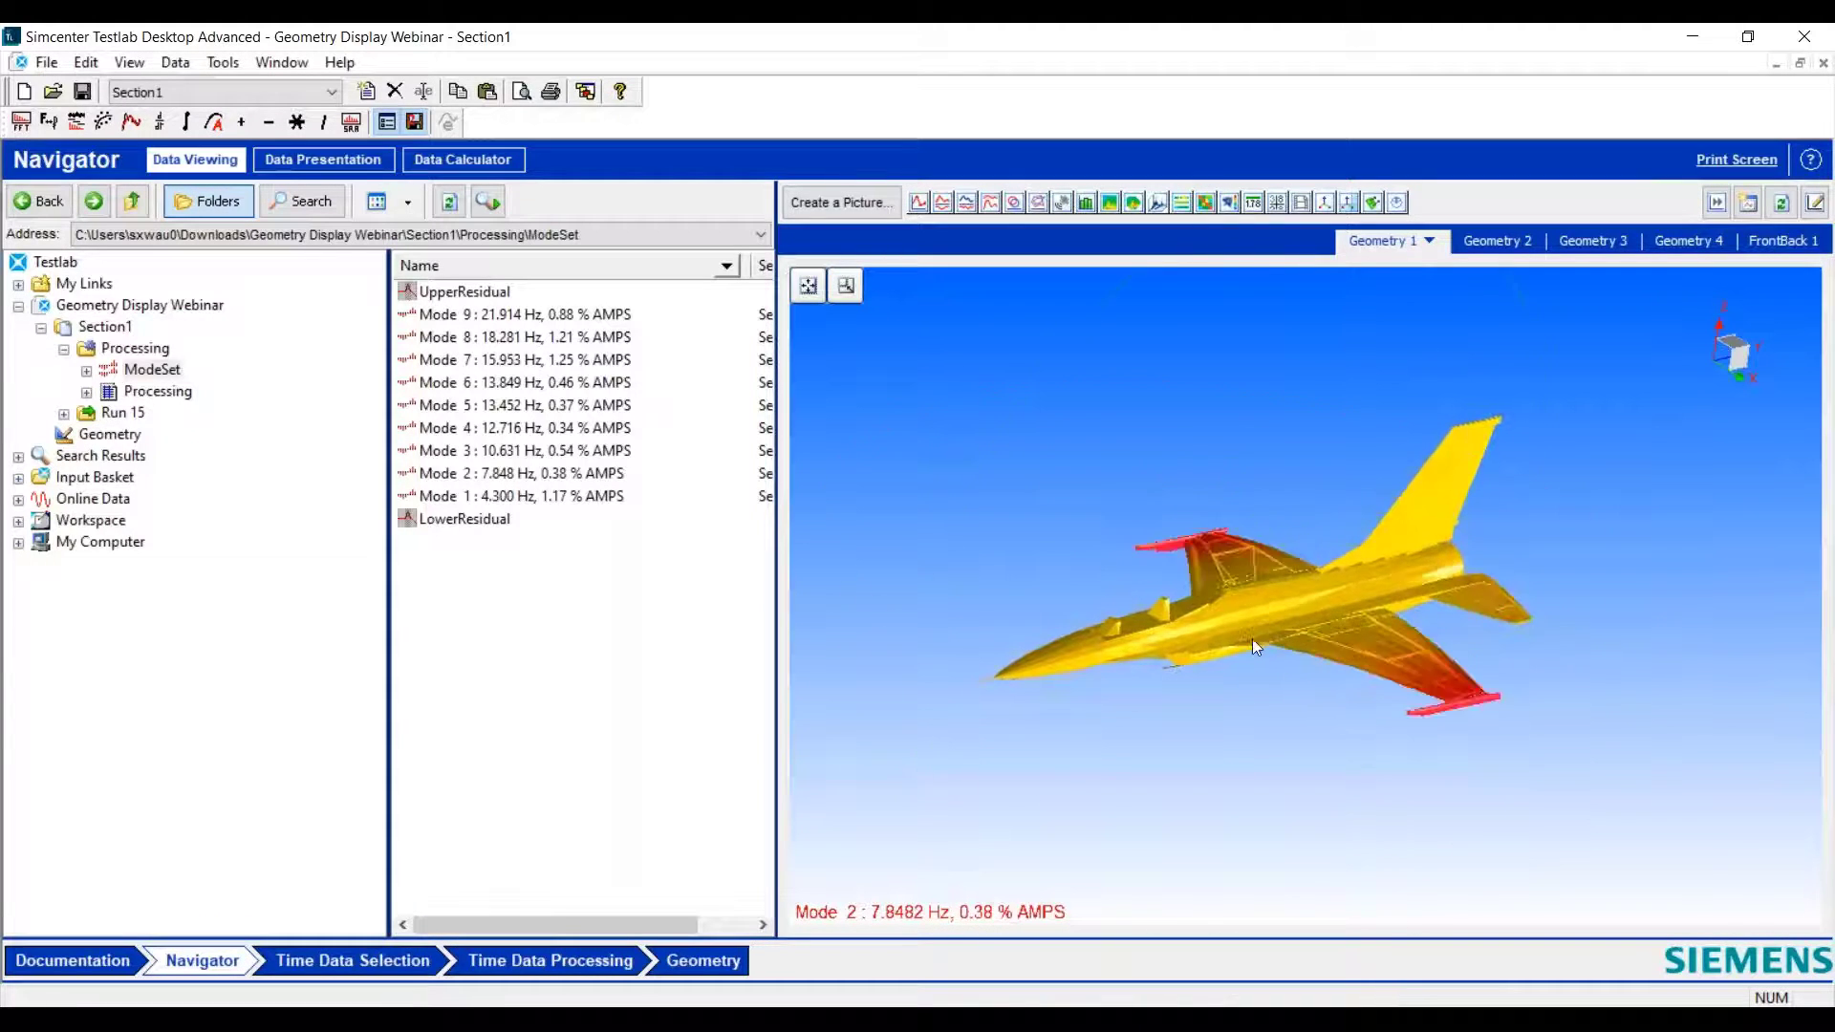
drag(1258, 673, 1259, 675)
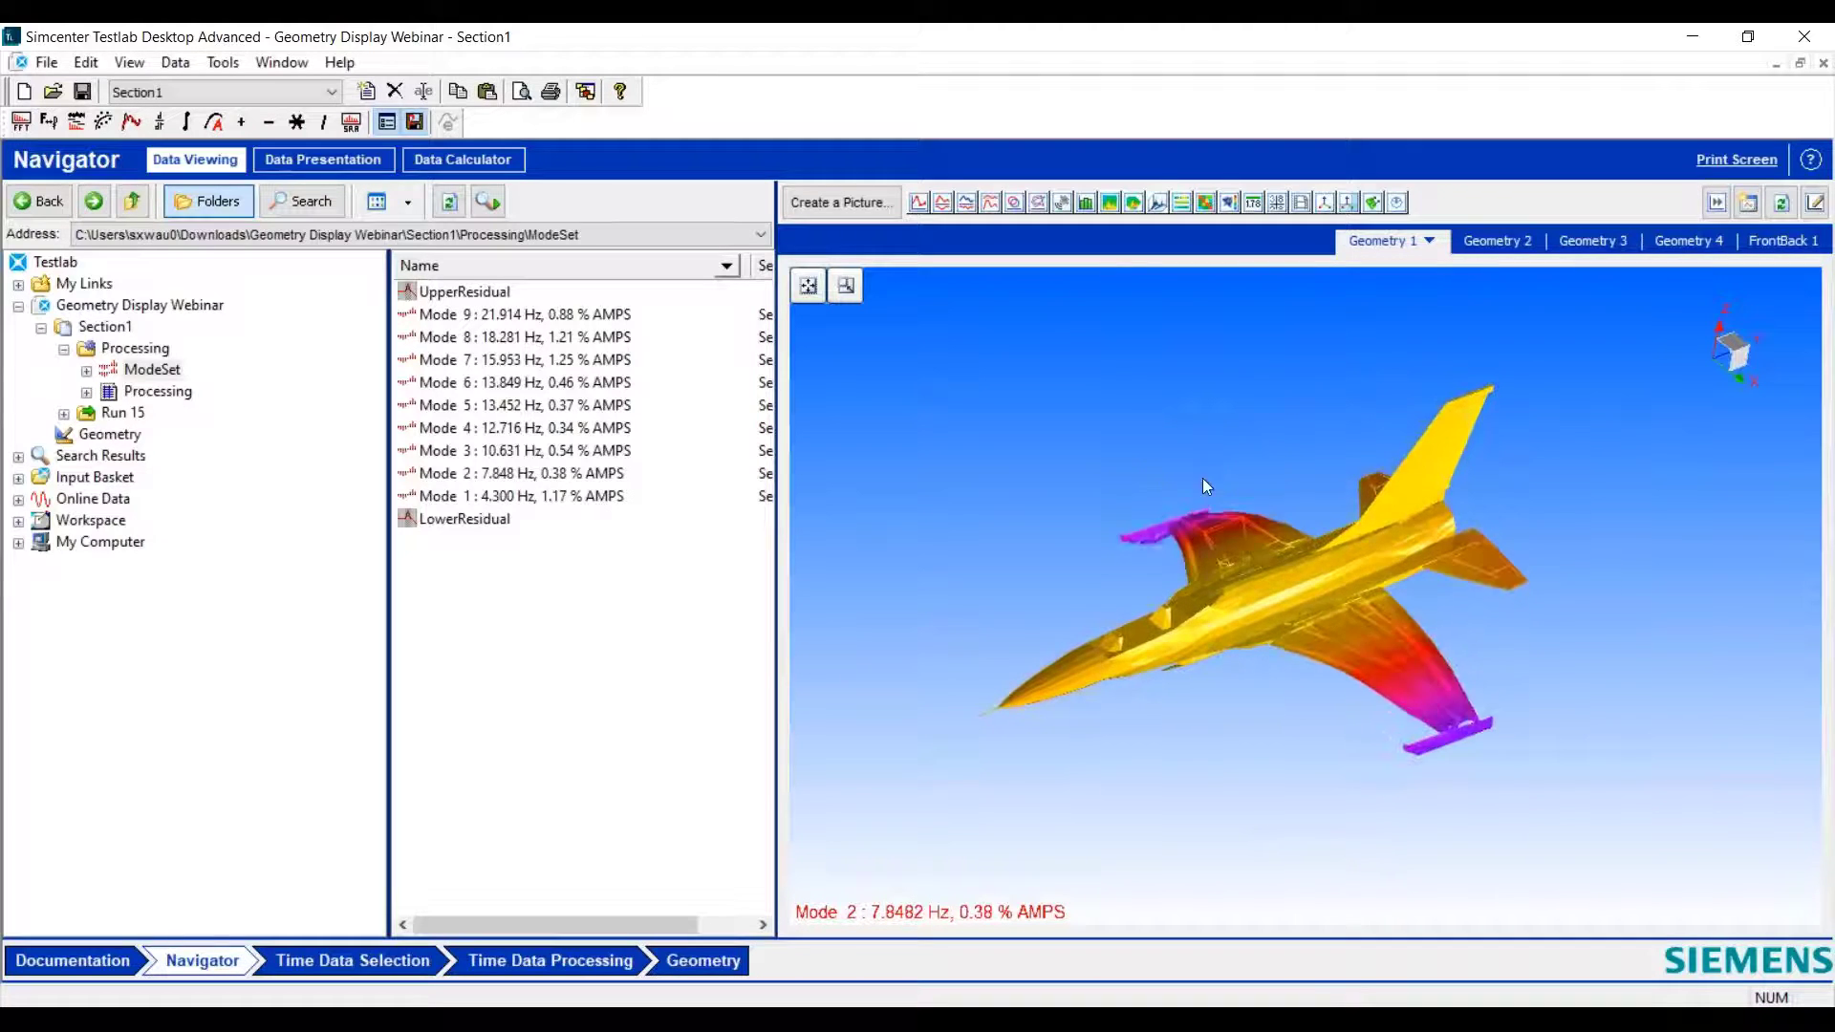
drag(1264, 615, 1123, 697)
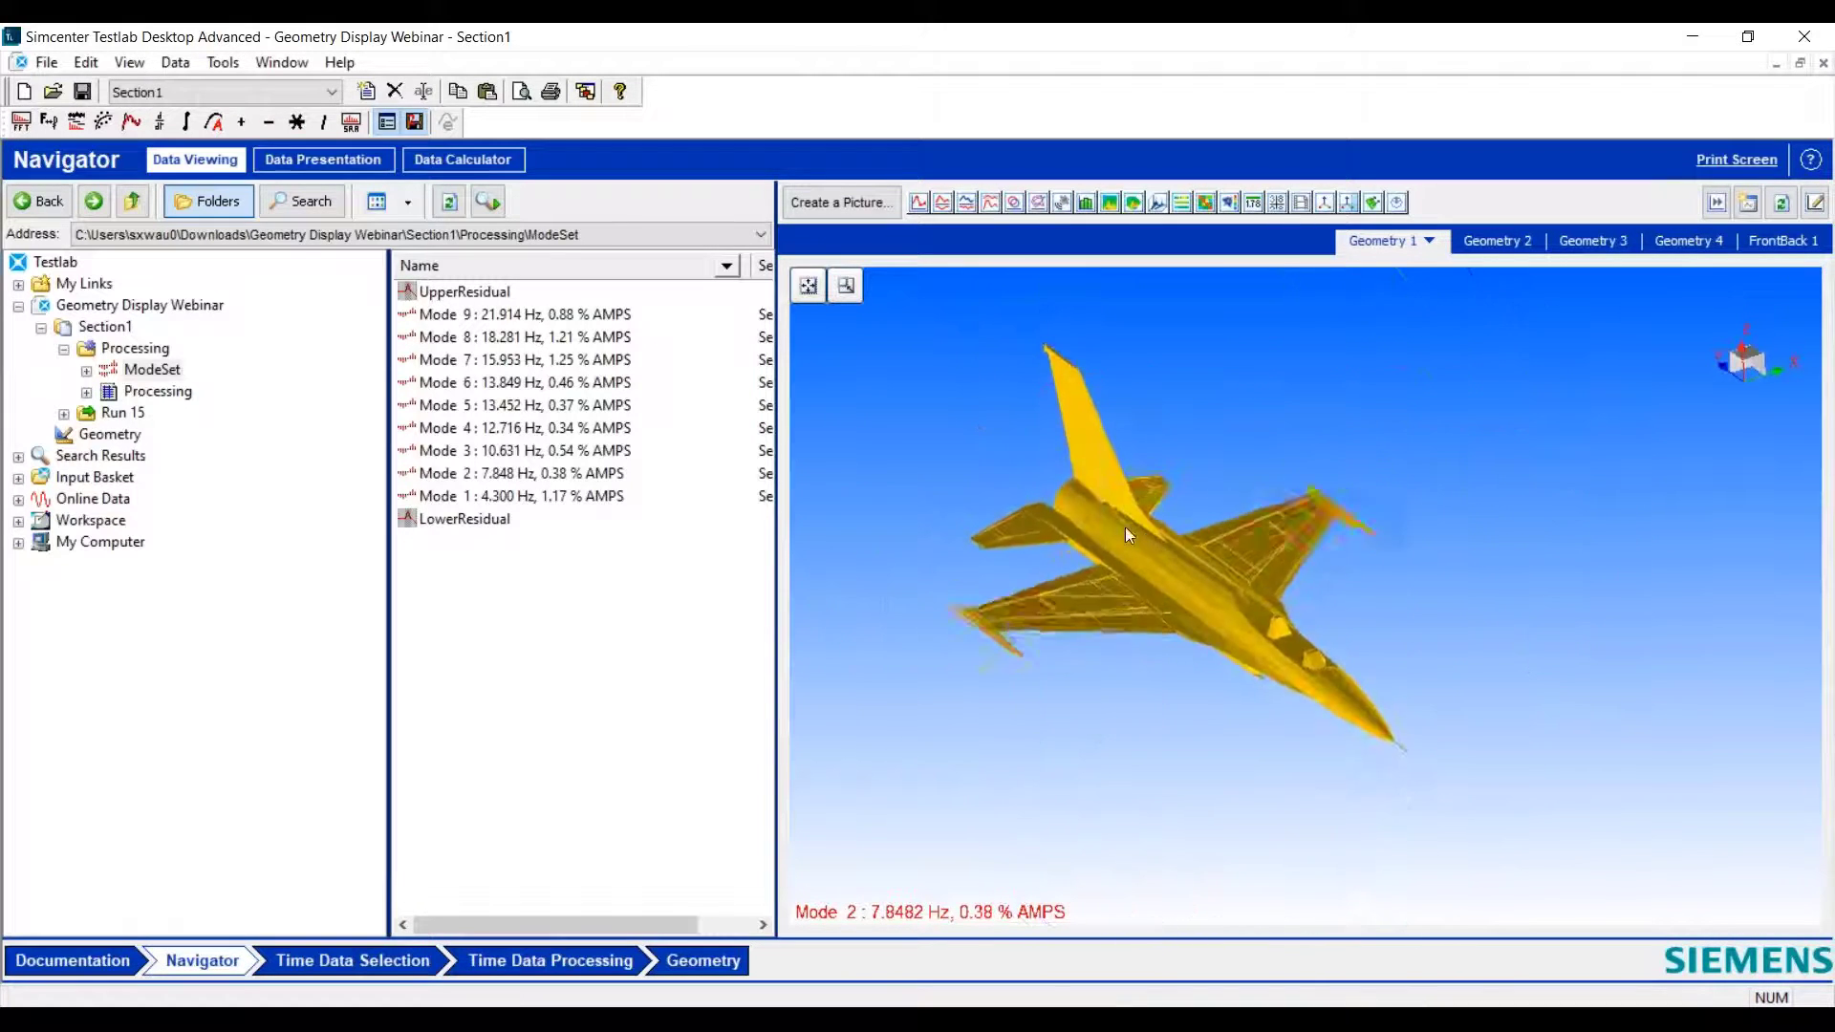
right_click(1497, 596)
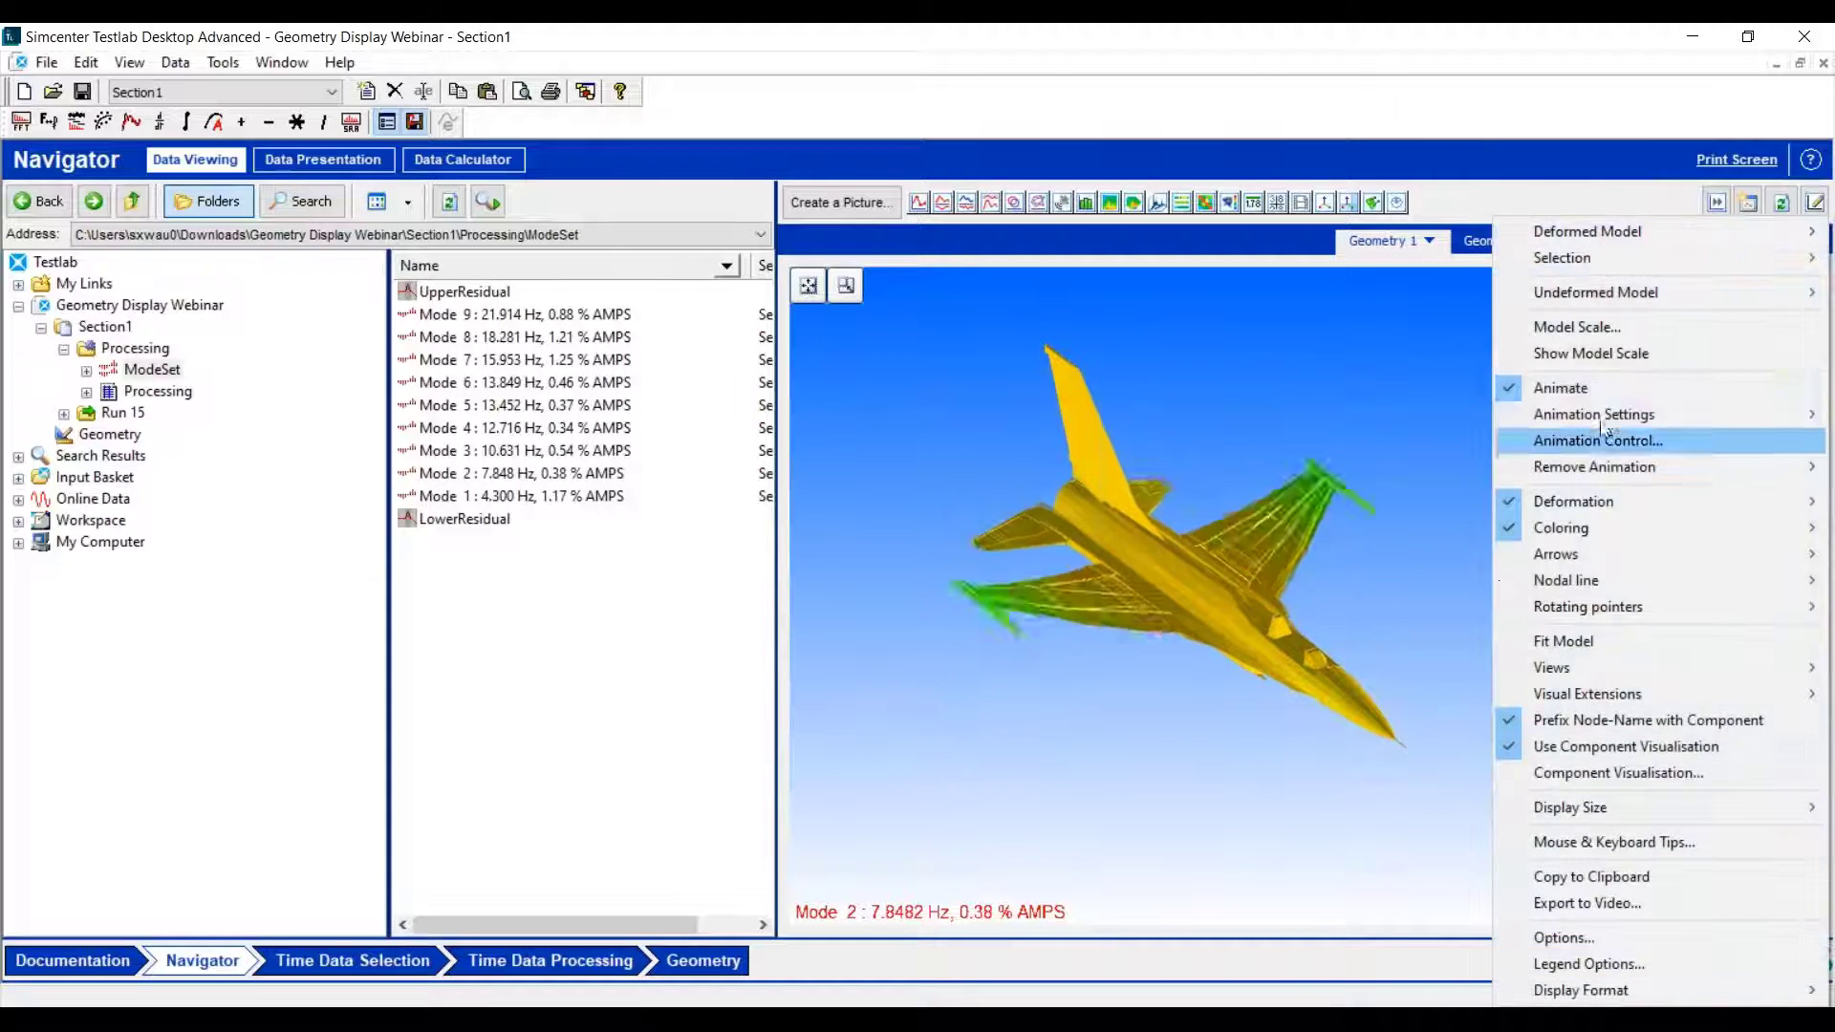
mouse_move(1625, 413)
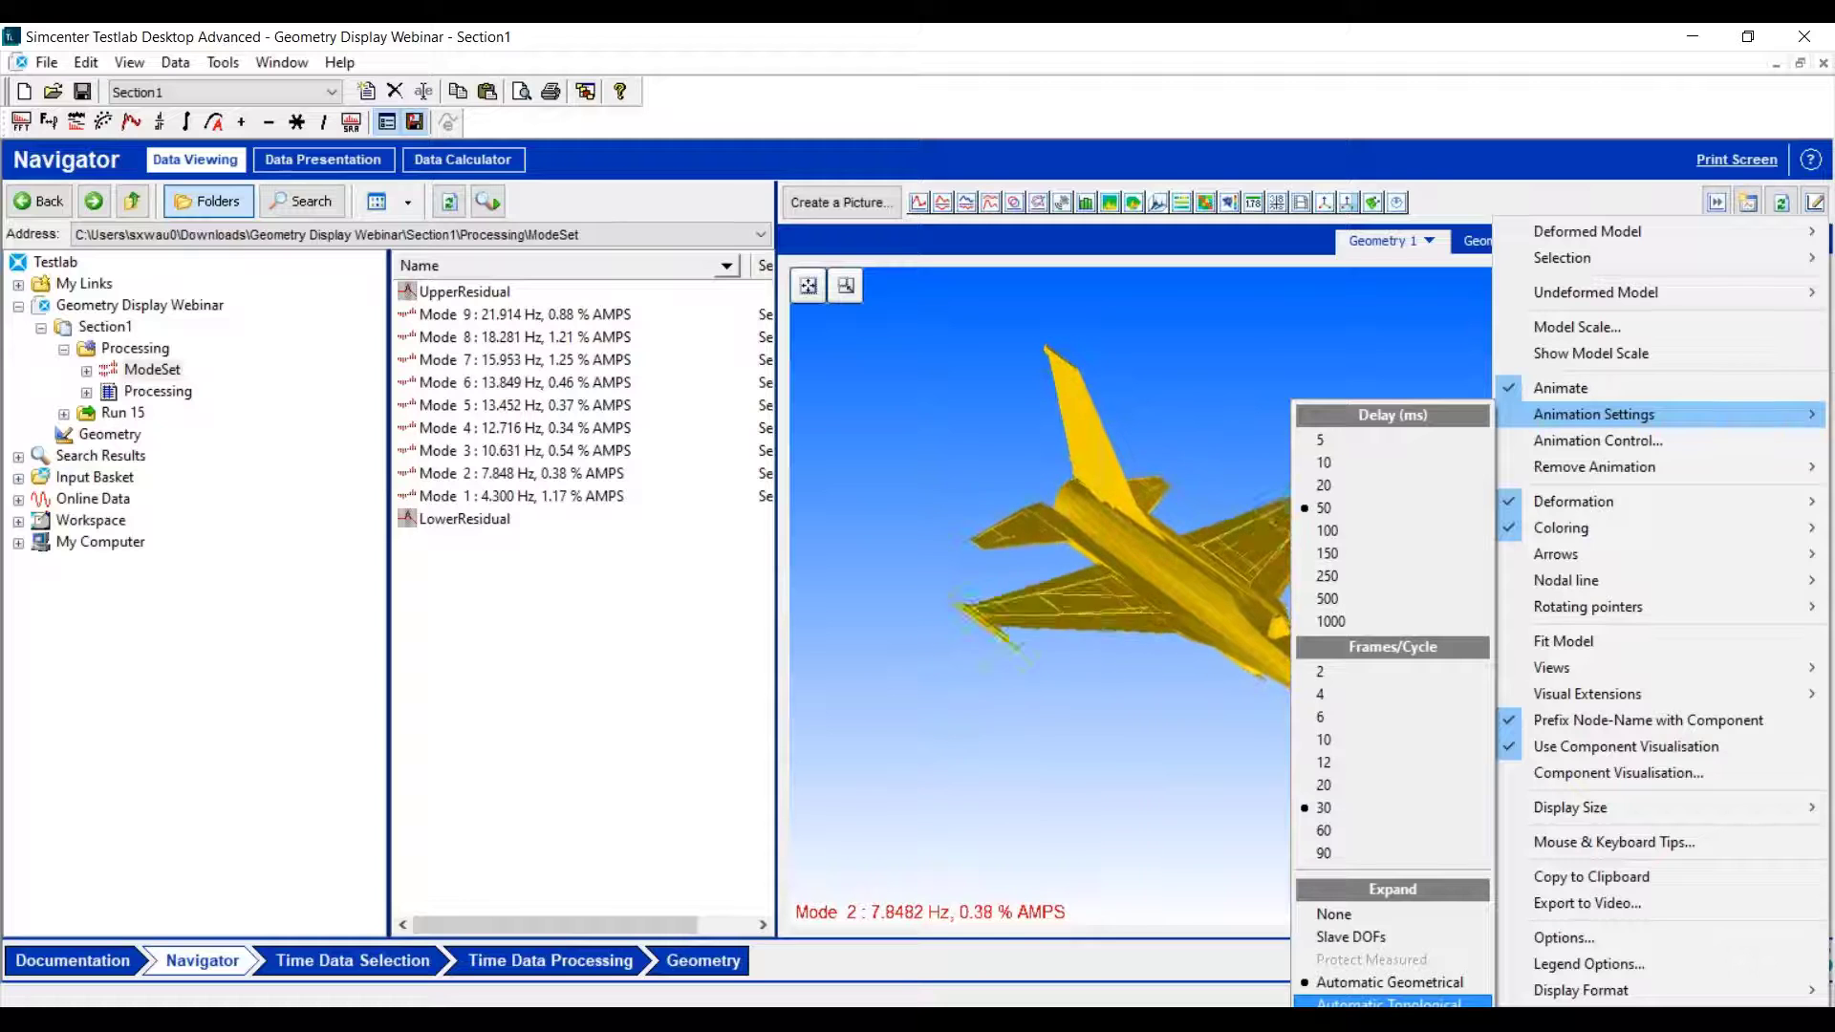
click(1131, 738)
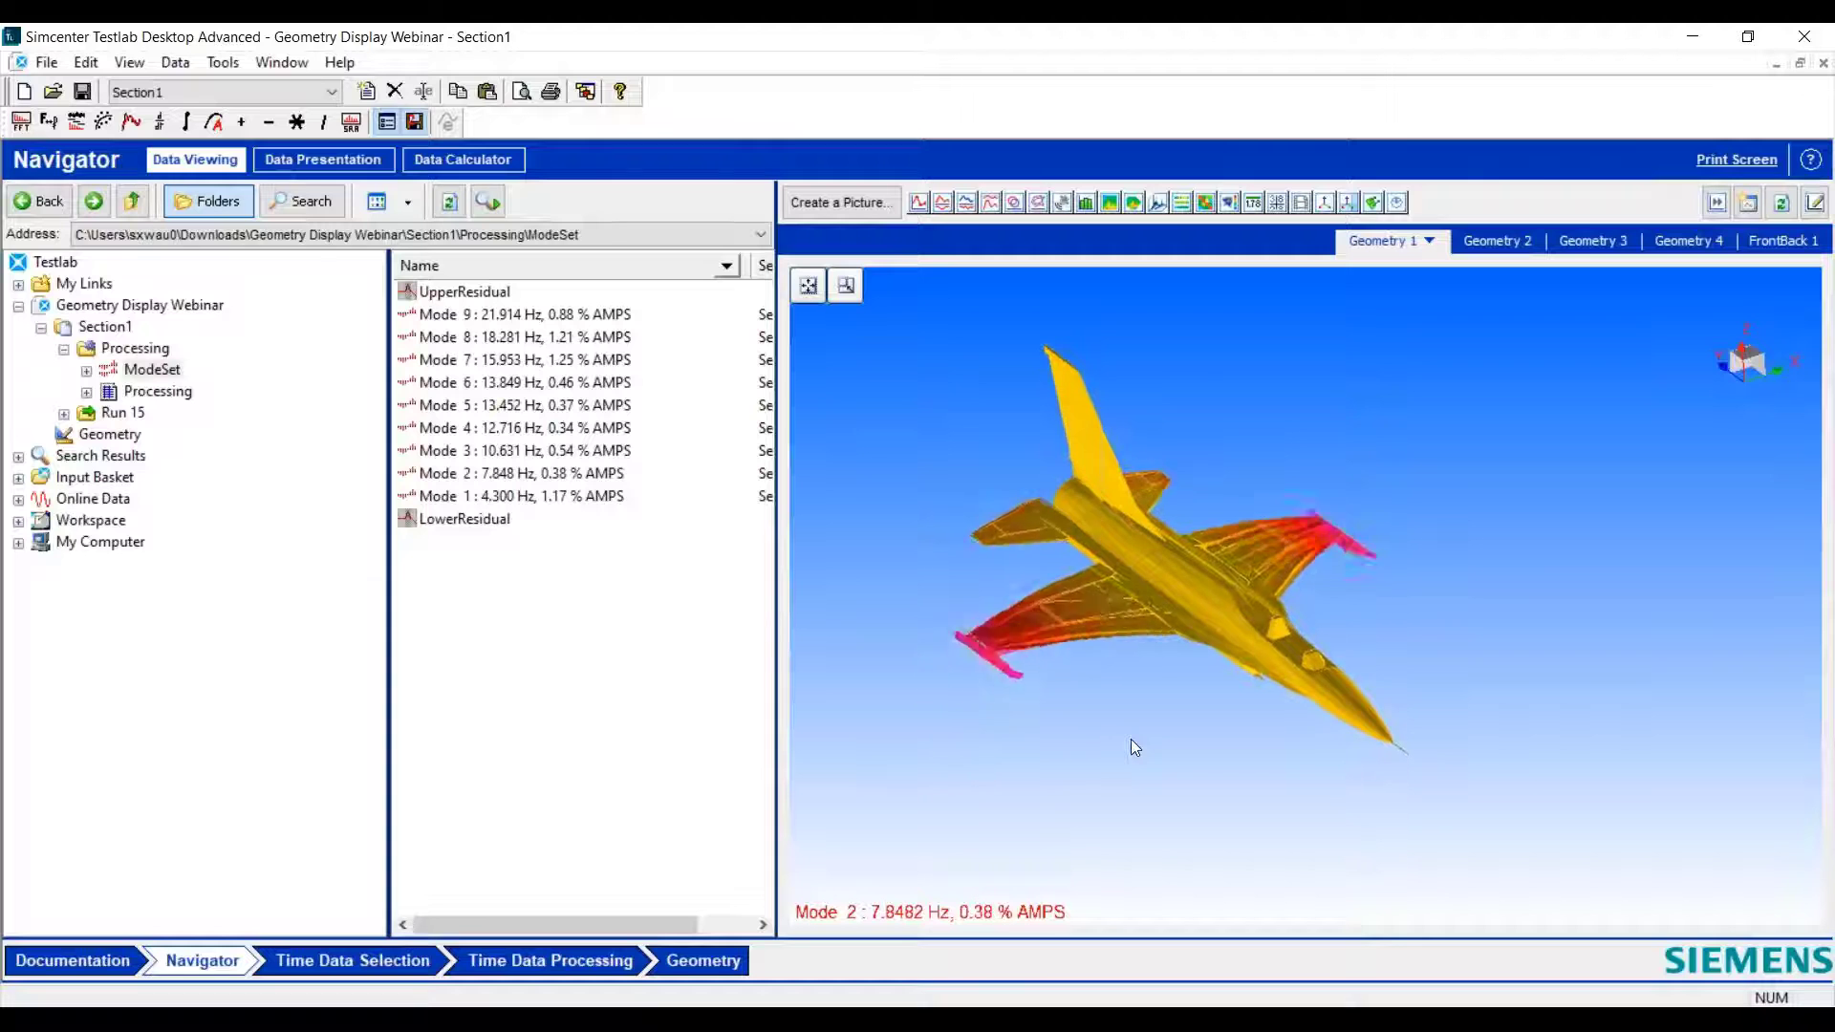
- Switch to Microsoft Teams, play the F-16-Flying-Flapping.mp4 clip, and return to the animated aircraft in Simcenter Testlab
drag(1131, 738, 1085, 704)
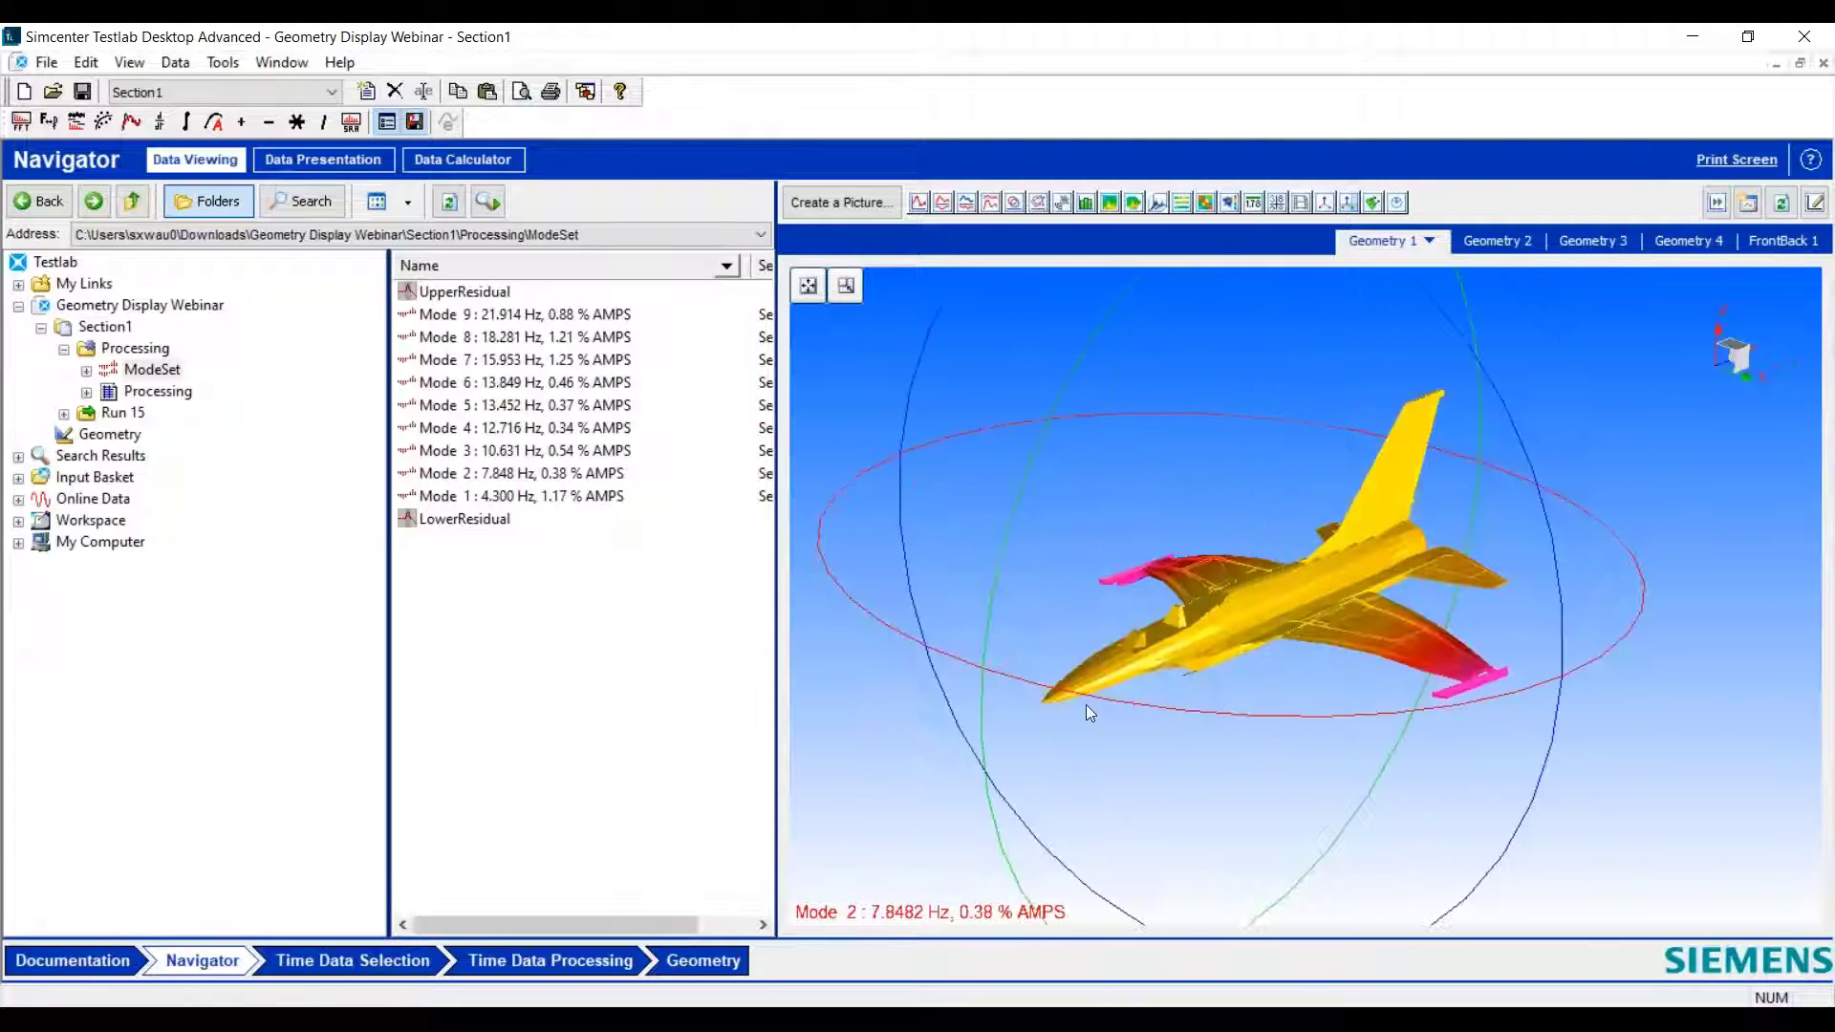
mouse_move(1032, 1020)
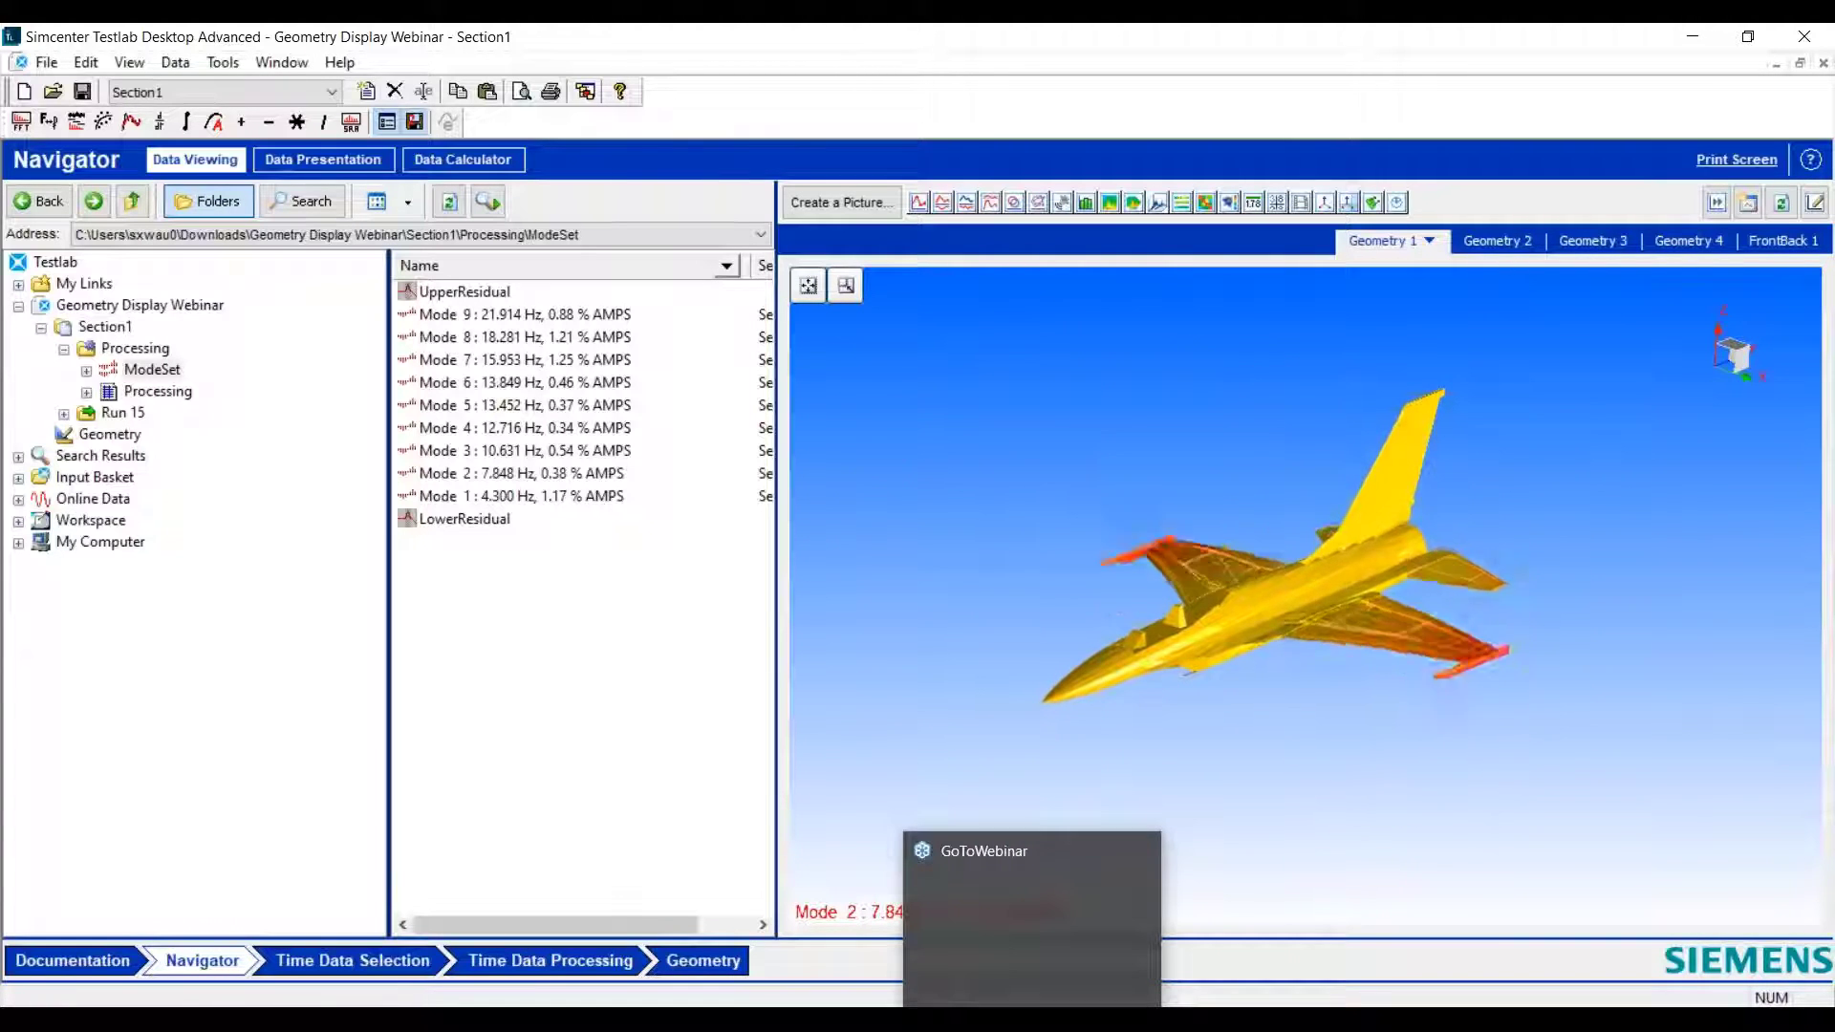
mouse_move(812, 1020)
click(812, 903)
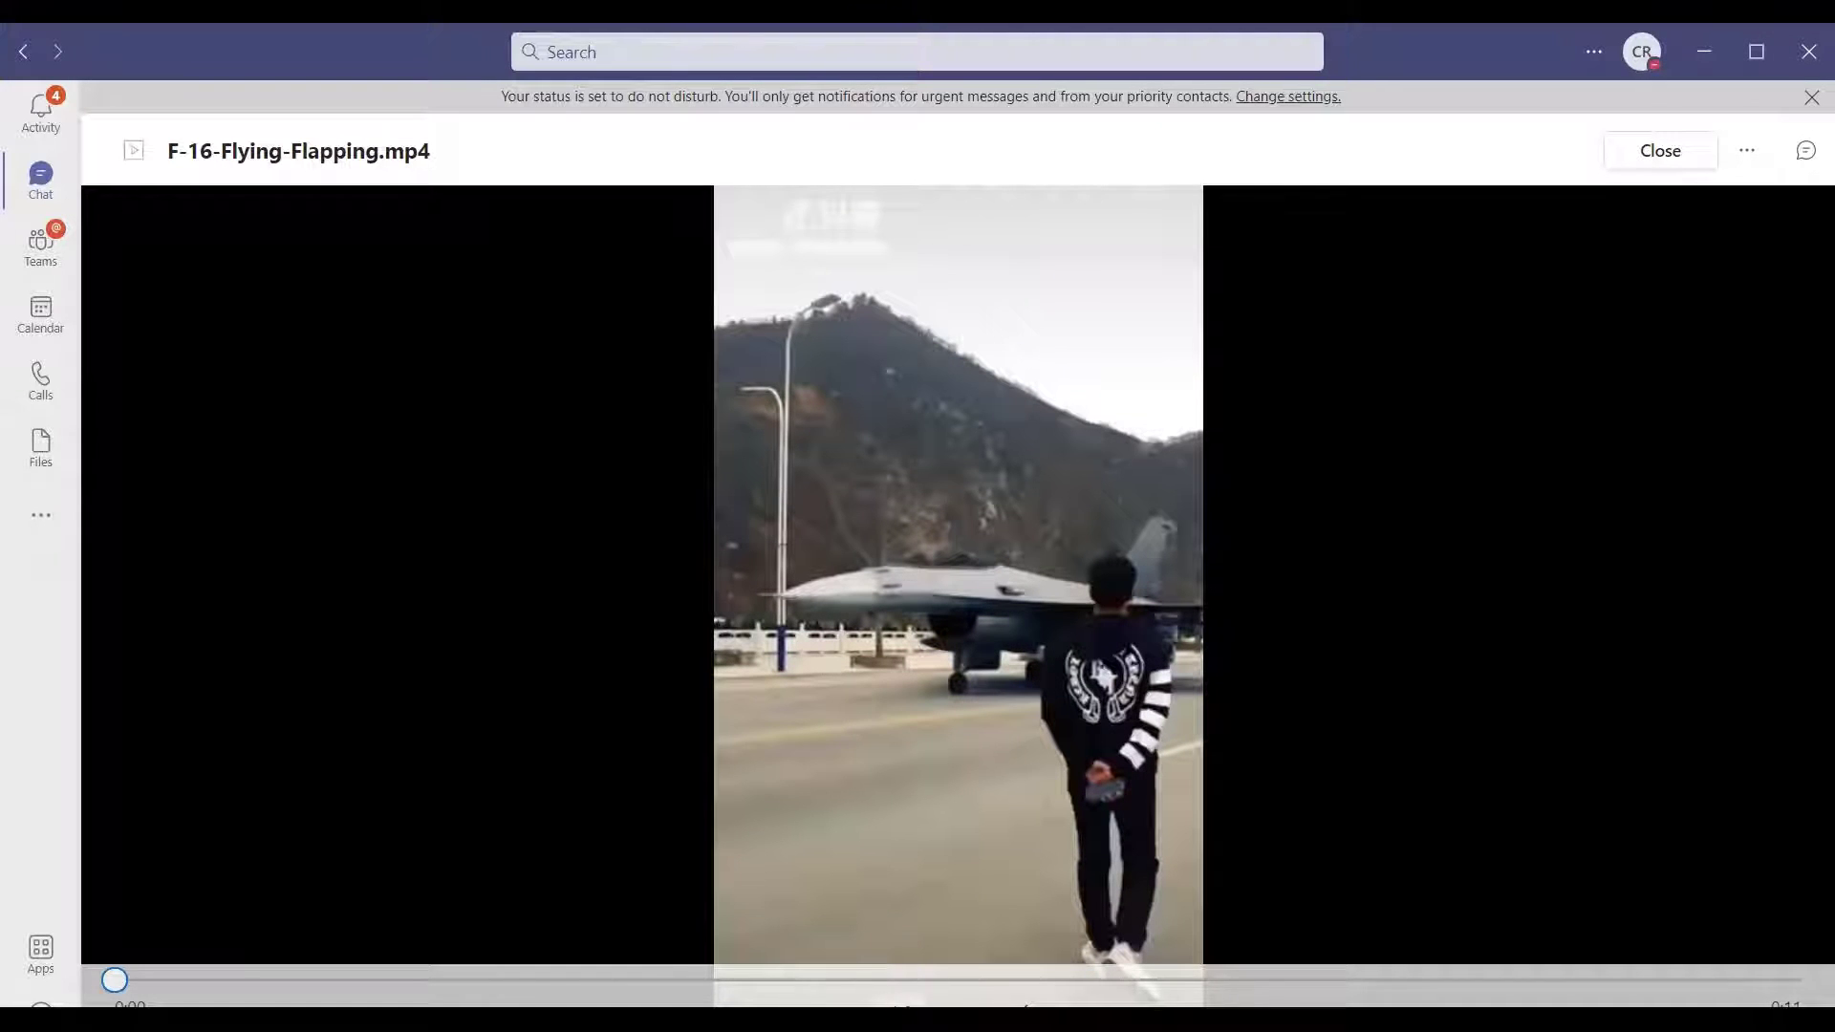
click(901, 1002)
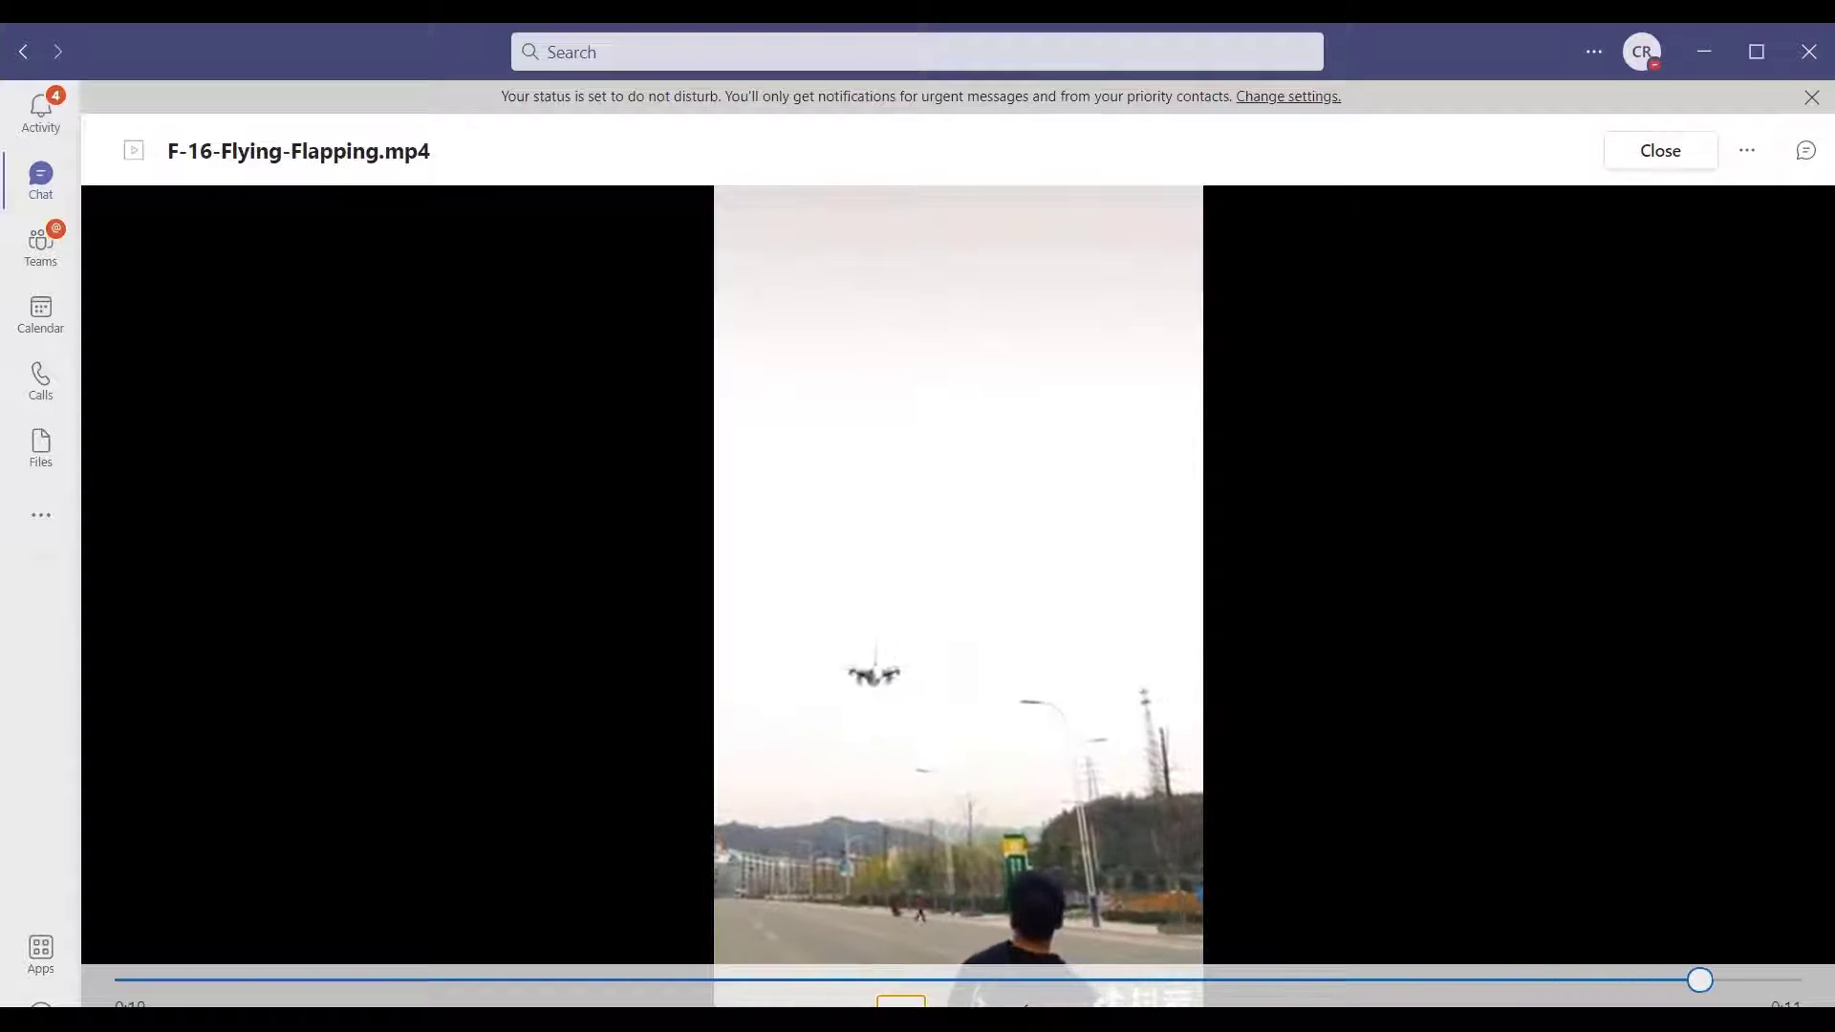
click(1728, 55)
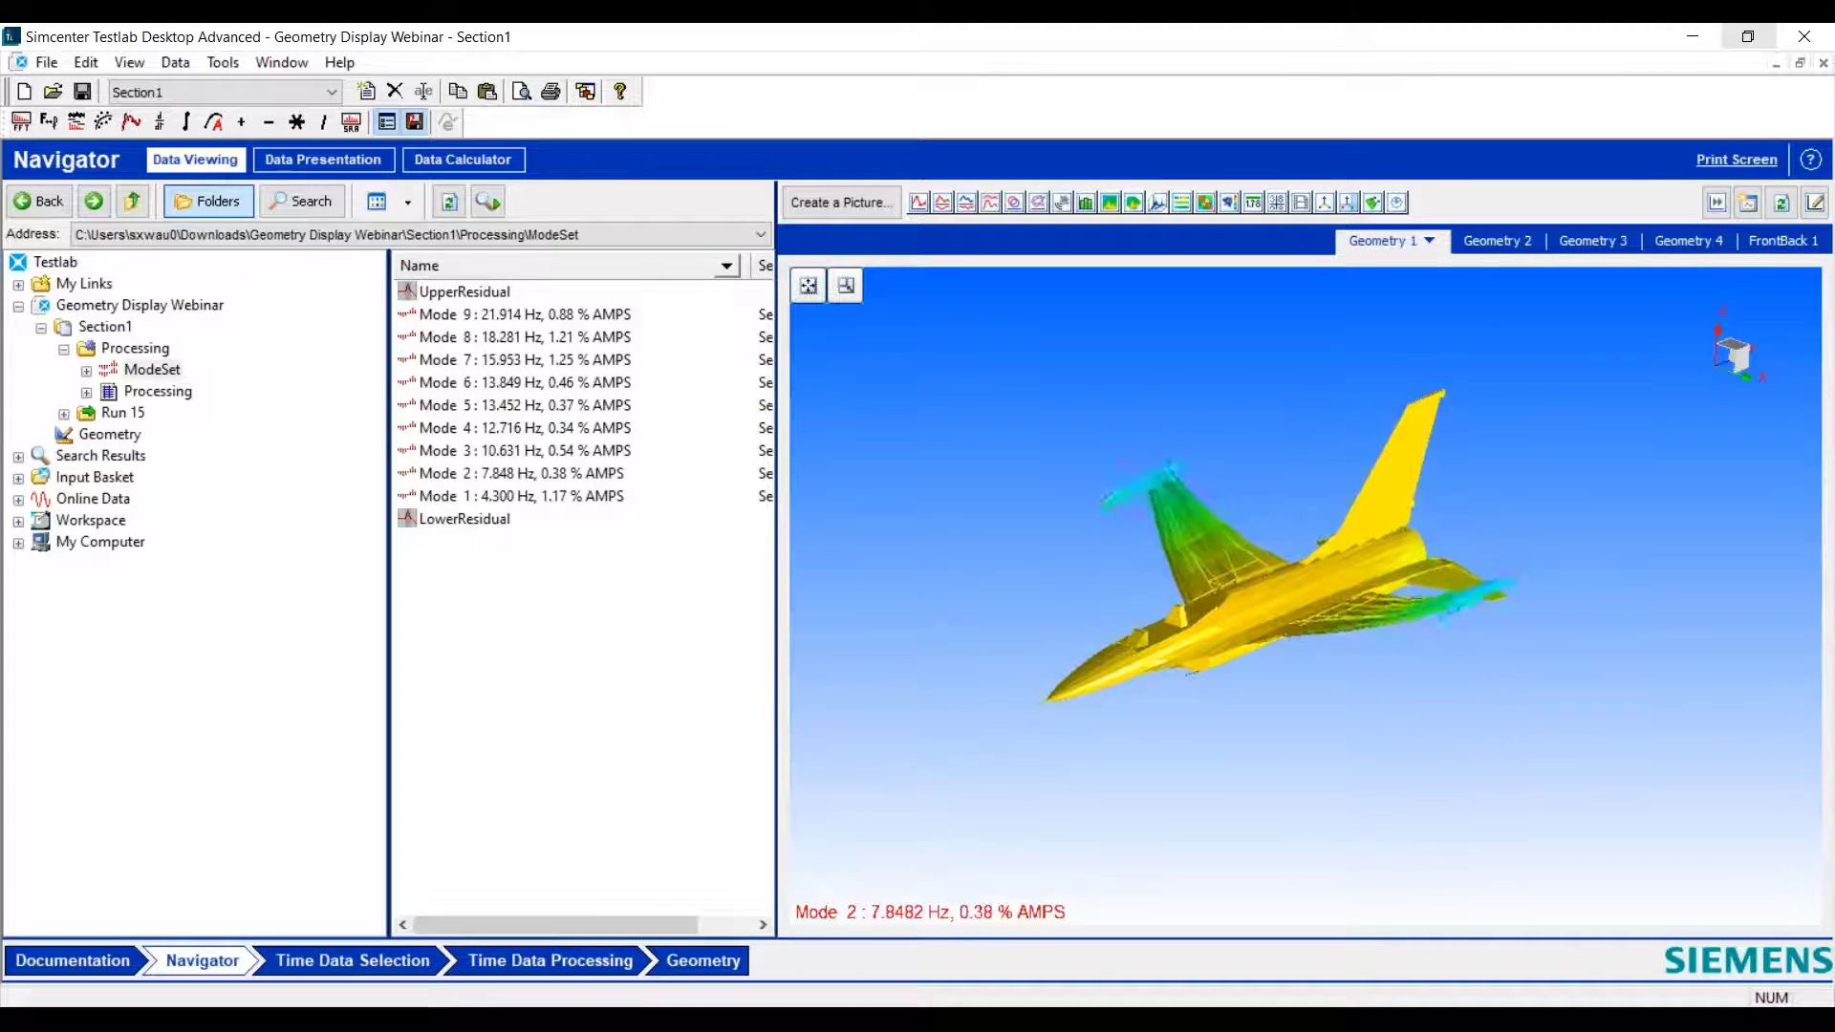
- View the animated Mode 2 aircraft head-on and open the Geometry worksheet with its component table
drag(1174, 706, 1302, 665)
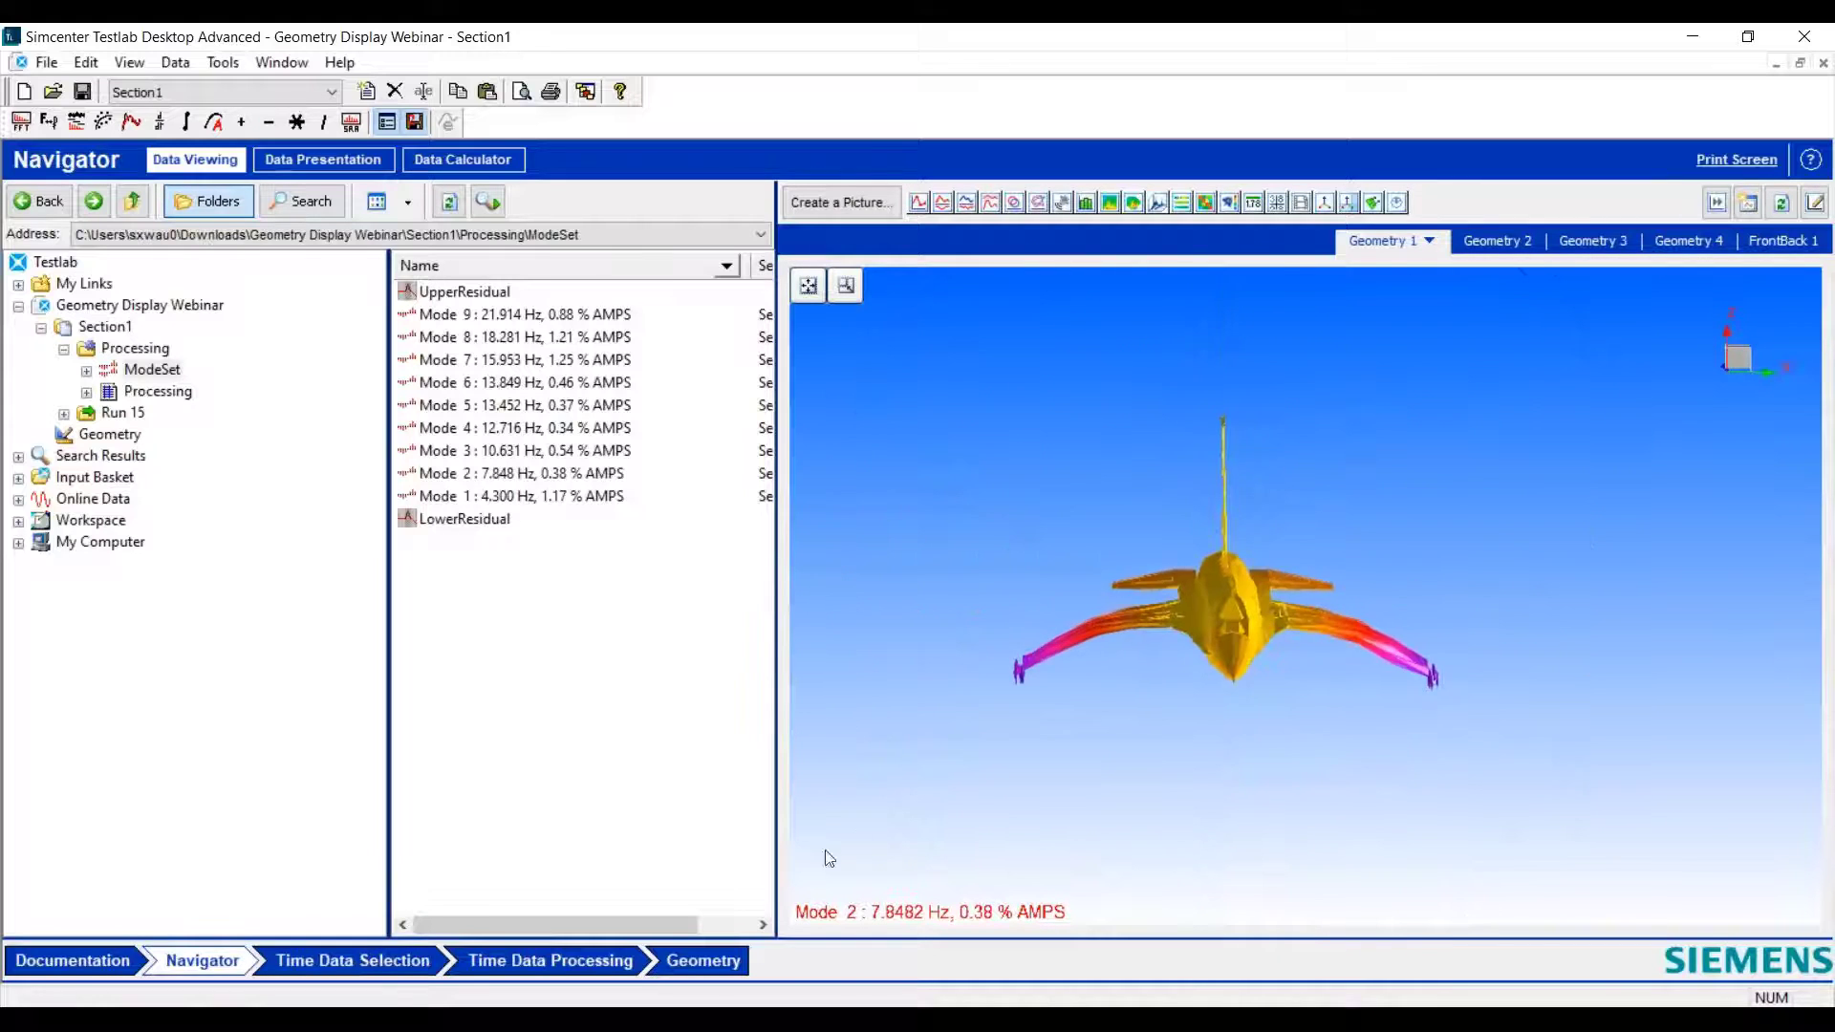
click(733, 965)
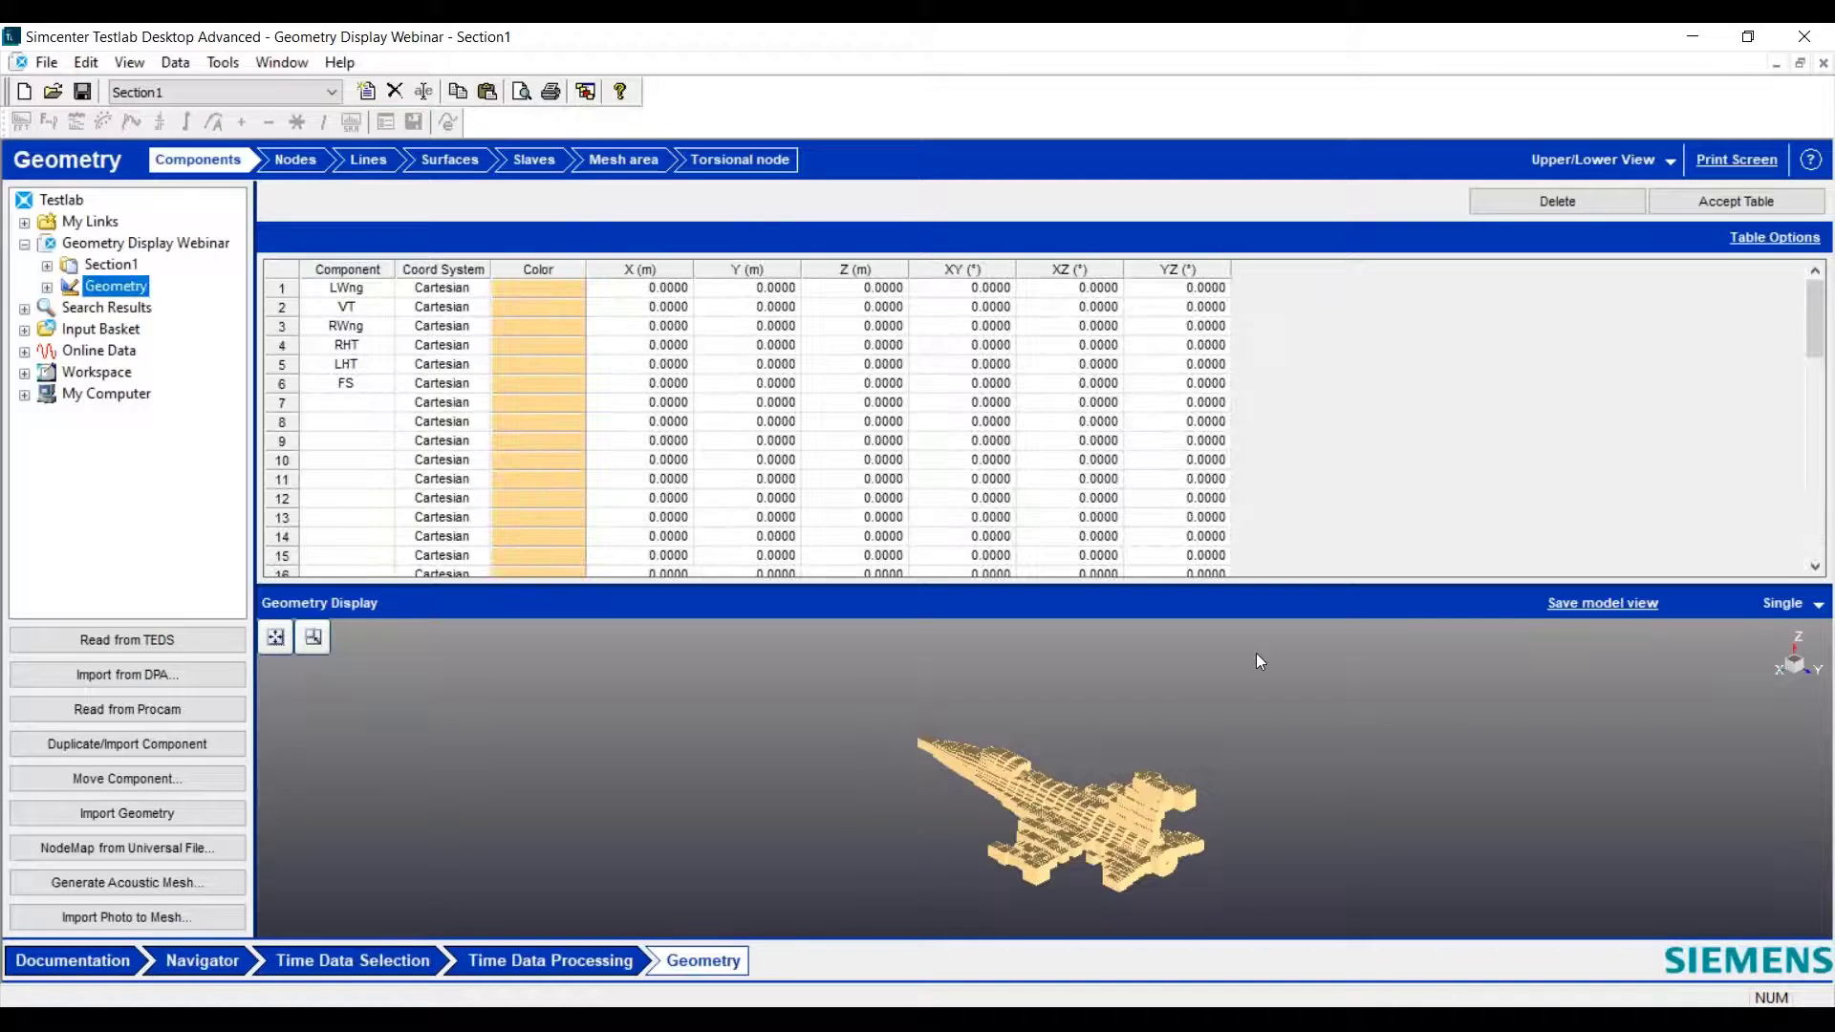